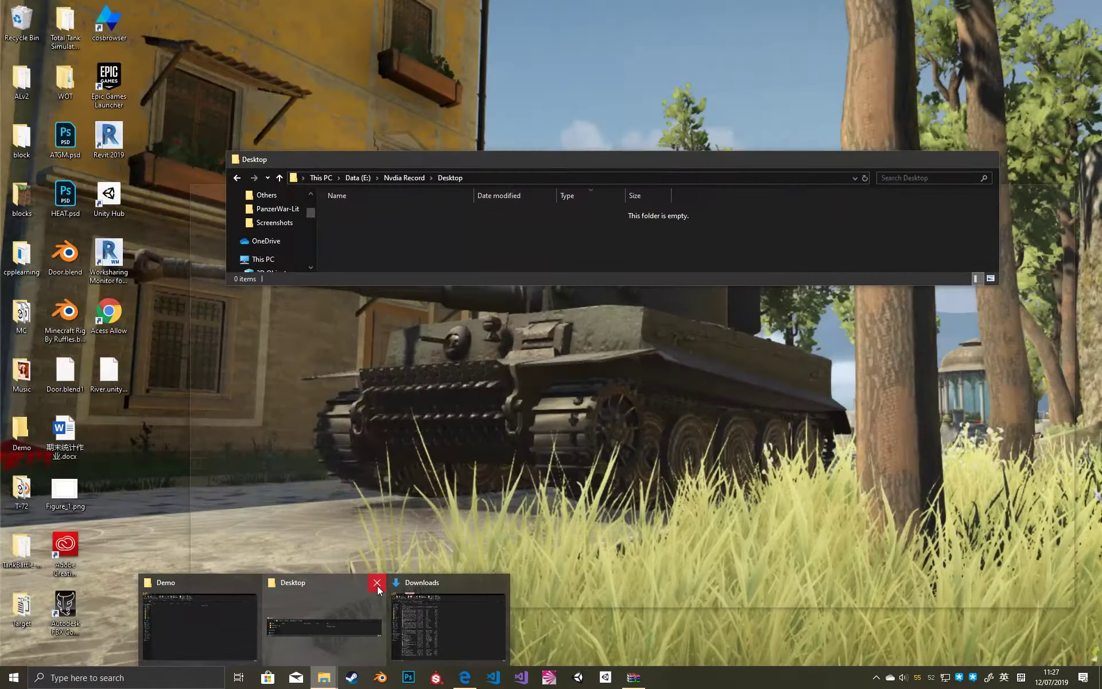
Close the extra Explorer windows and extract the archive's source and textures folders into Demo.
left_click(377, 586)
left_click(446, 586)
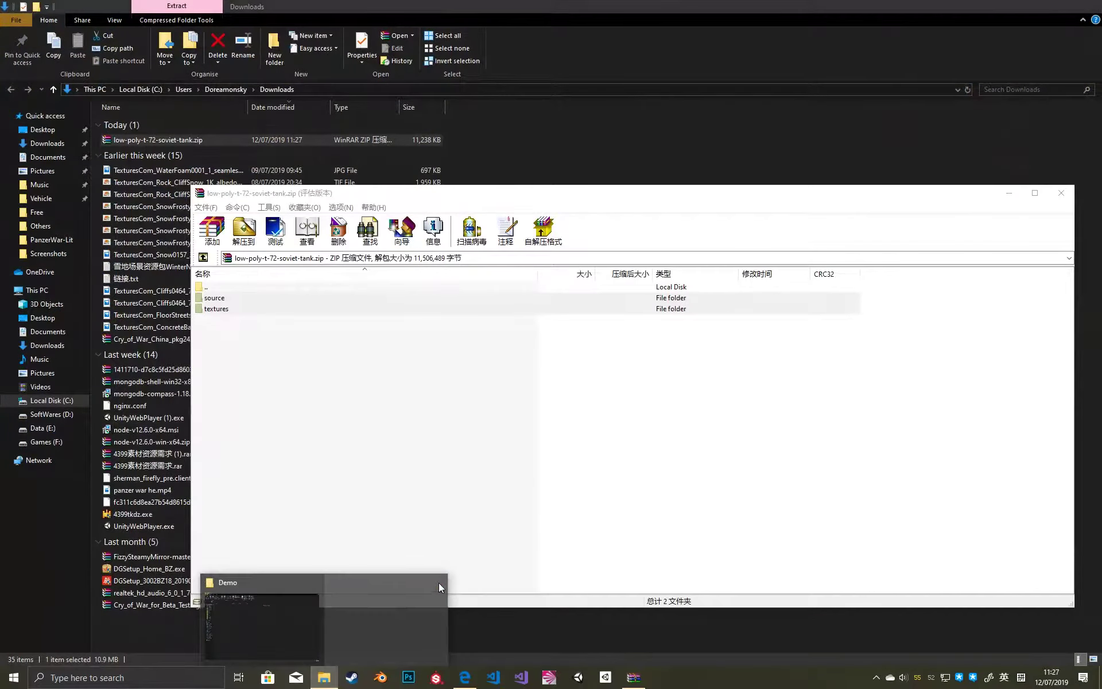
left_click(271, 655)
key("alt+Tab")
left_click_drag(292, 364, 222, 300)
left_click_drag(223, 300, 133, 174)
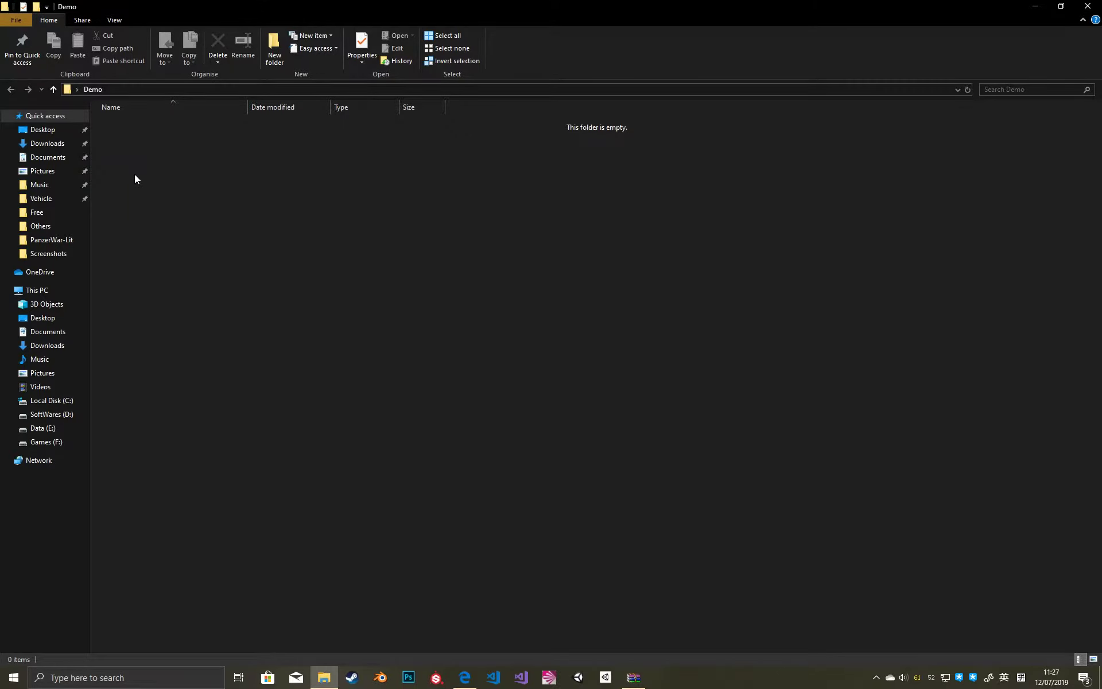
left_click(135, 174)
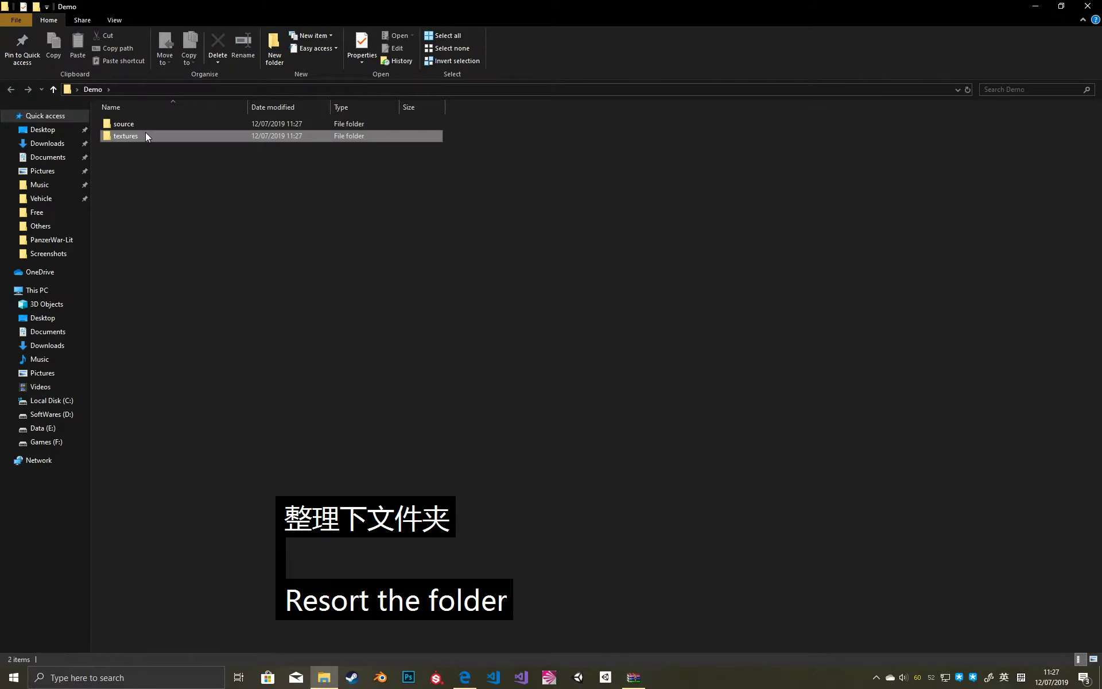
Move the eight texture images and T-72-shadow.fbx out of their subfolders directly into Demo.
double_click(146, 133)
key("ctrl+a")
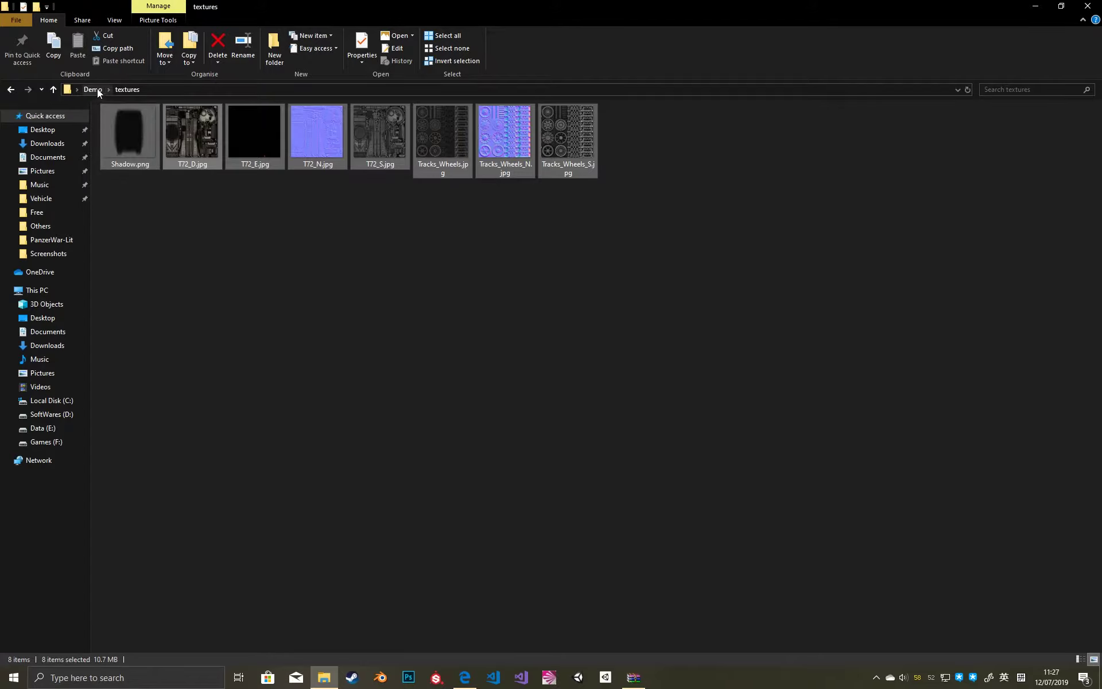
key("ctrl+x")
left_click(92, 89)
key("ctrl+v")
double_click(142, 124)
key("ctrl+a")
key("ctrl+x")
left_click(101, 89)
key("ctrl+v")
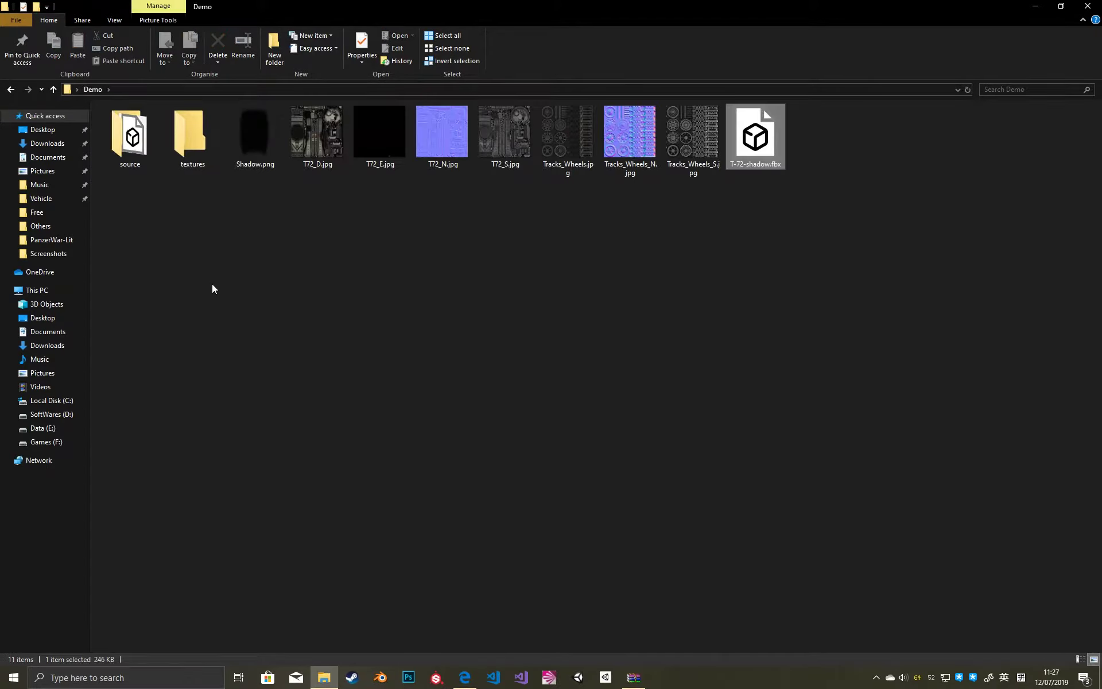
Delete the emptied source and textures folders and start Blender.
left_click_drag(227, 171, 125, 137)
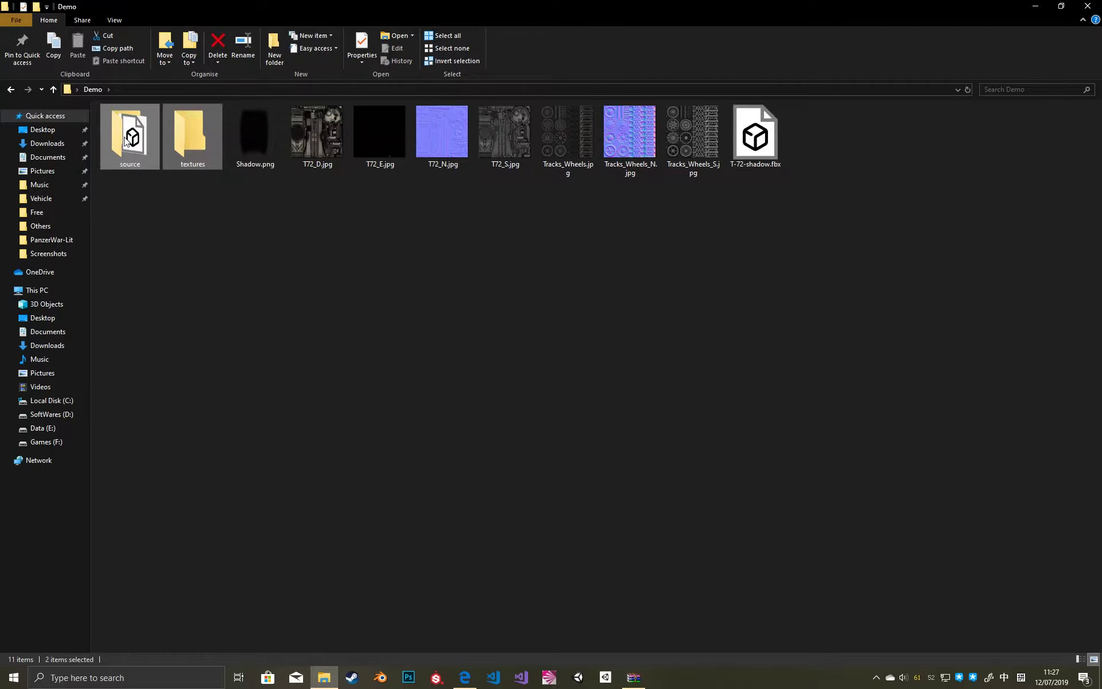
key("Delete")
left_click_drag(633, 198, 338, 216)
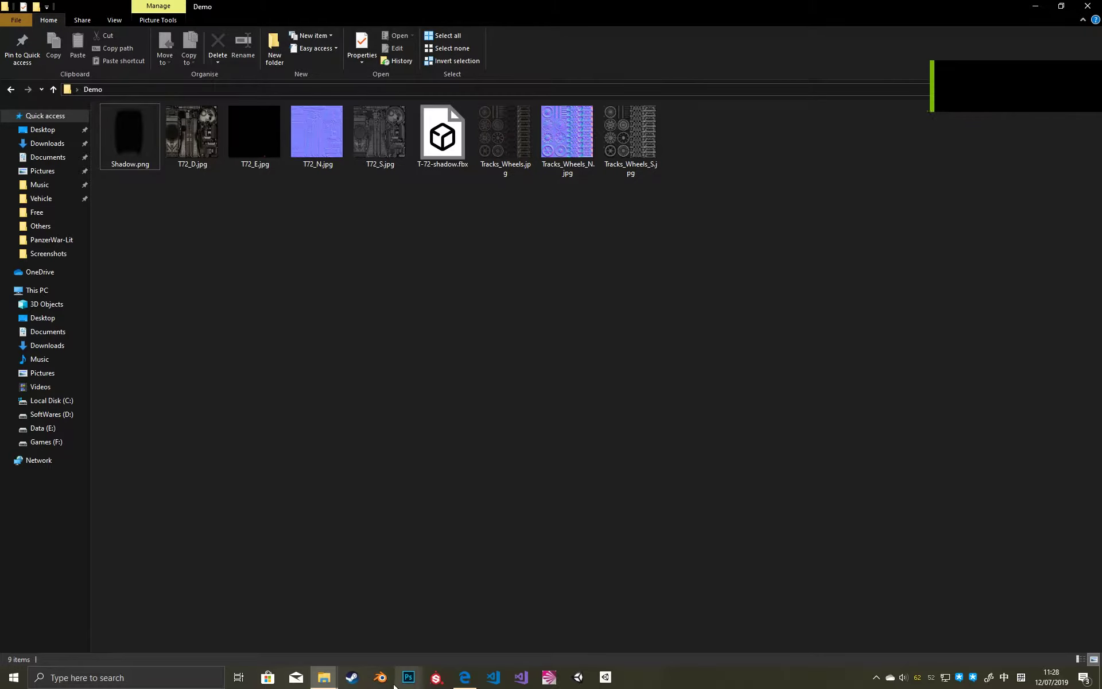
left_click(380, 677)
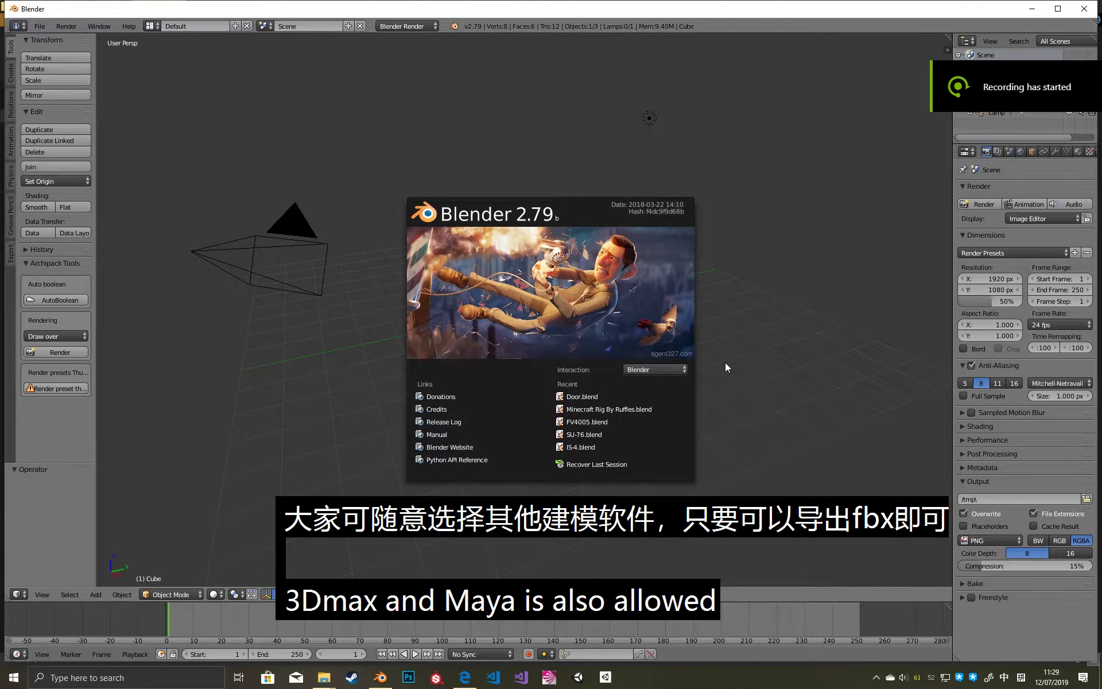
Delete the default camera, cube and lamp from the startup scene.
left_click(725, 363)
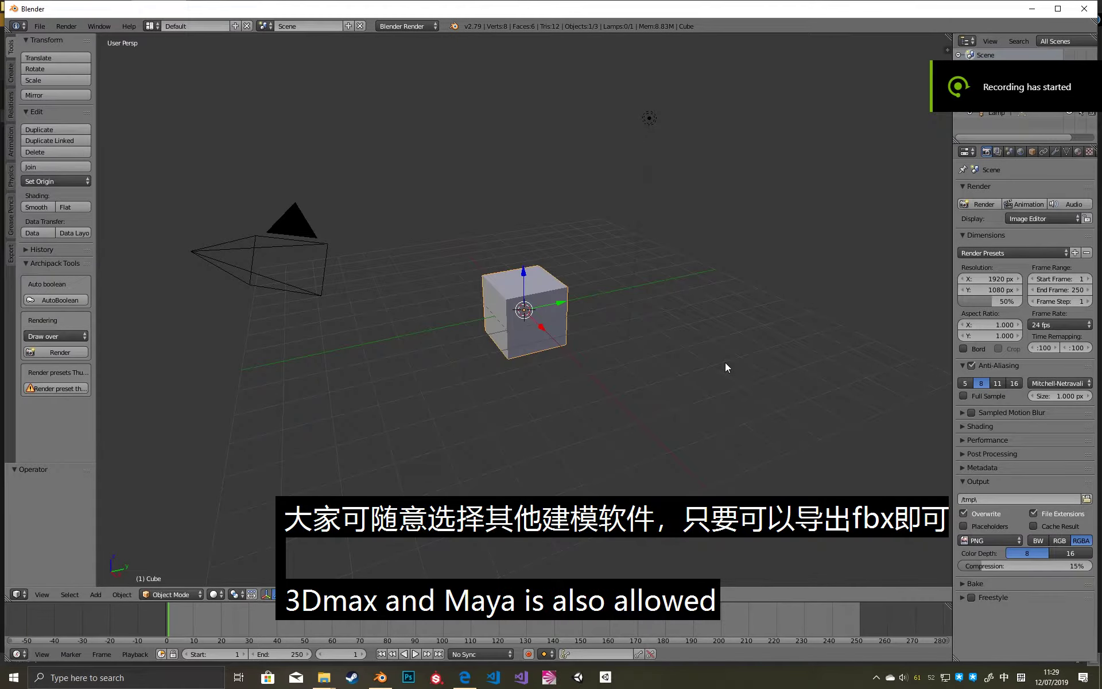
key("a")
key("a")
key("x")
left_click(725, 363)
Hide the tool shelf and turn on on-screen display of pressed keys.
key("t")
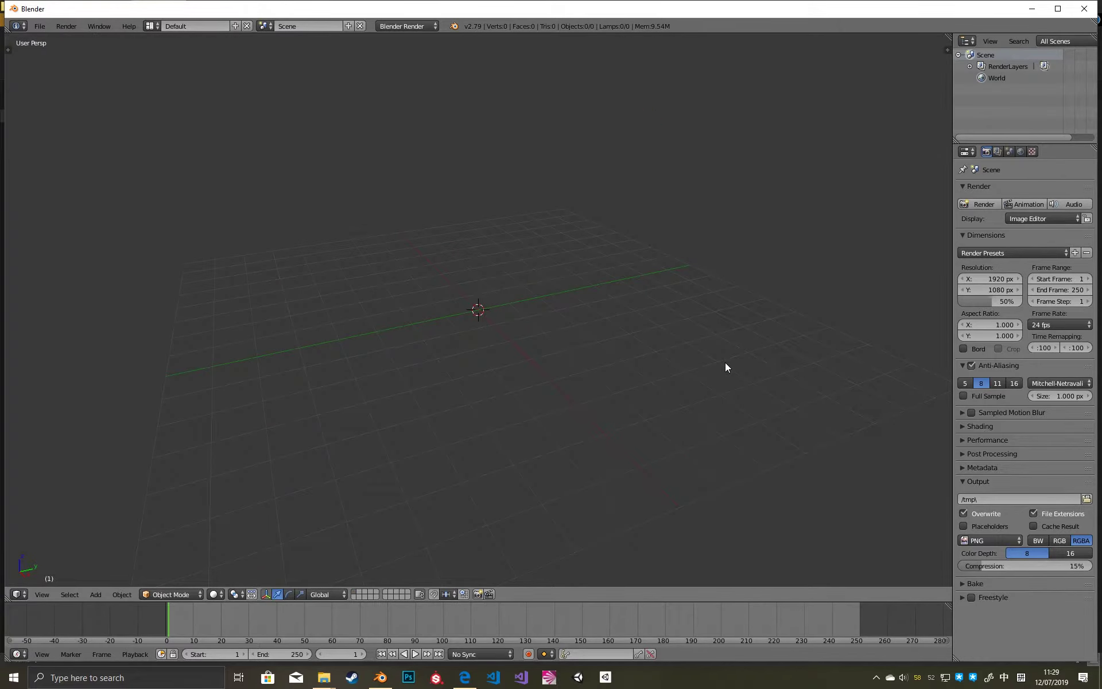
key("n")
left_click(900, 504)
key("n")
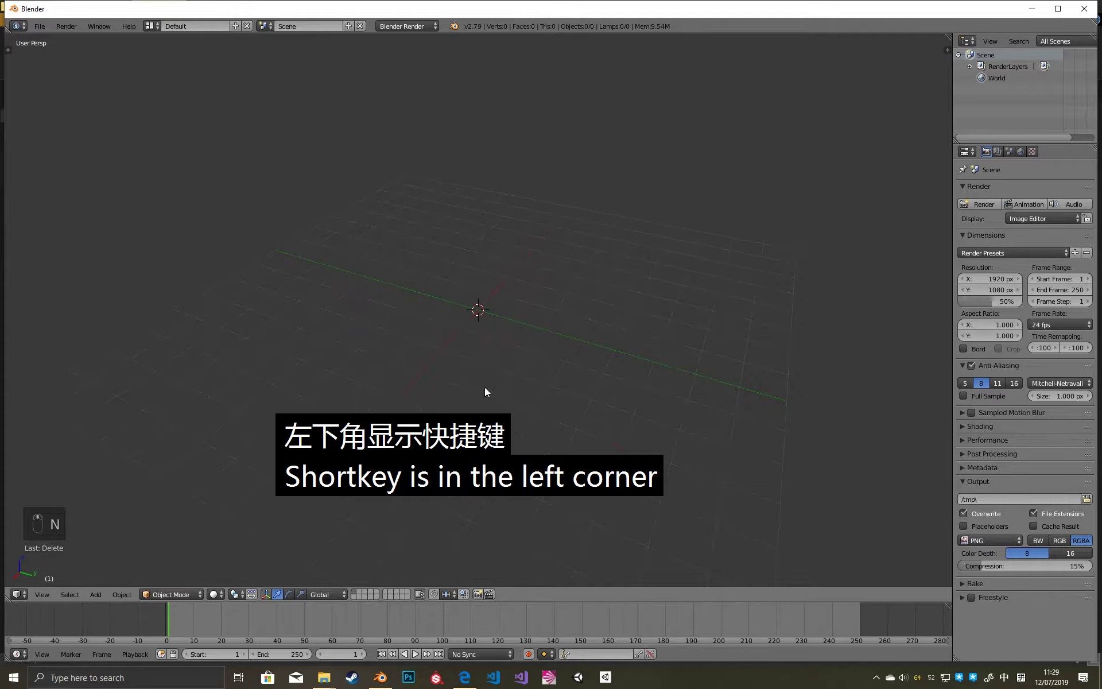
Import T-72-shadow.fbx from Desktop\Demo as an FBX model.
left_click(39, 26)
mouse_move(108, 246)
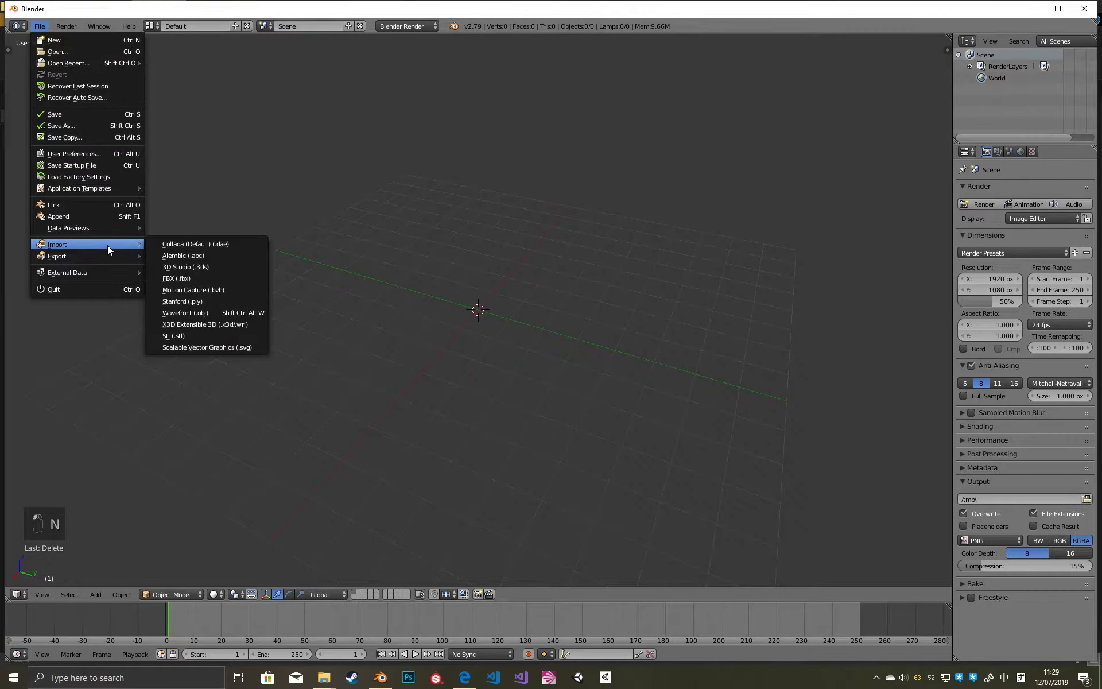
left_click(195, 278)
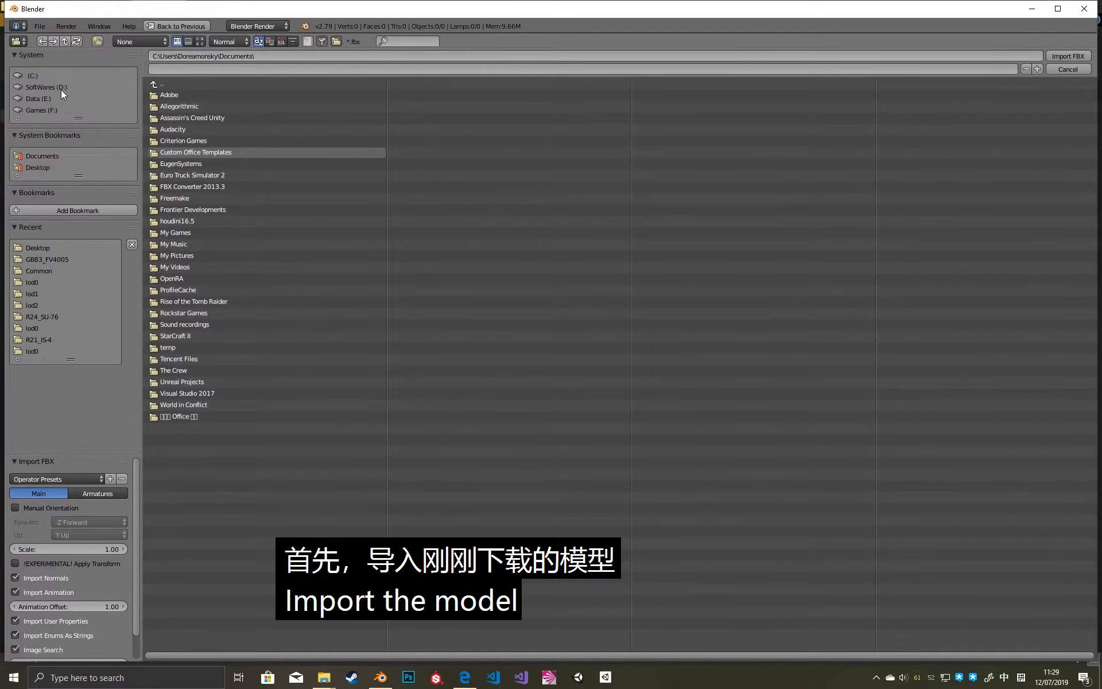
left_click(49, 168)
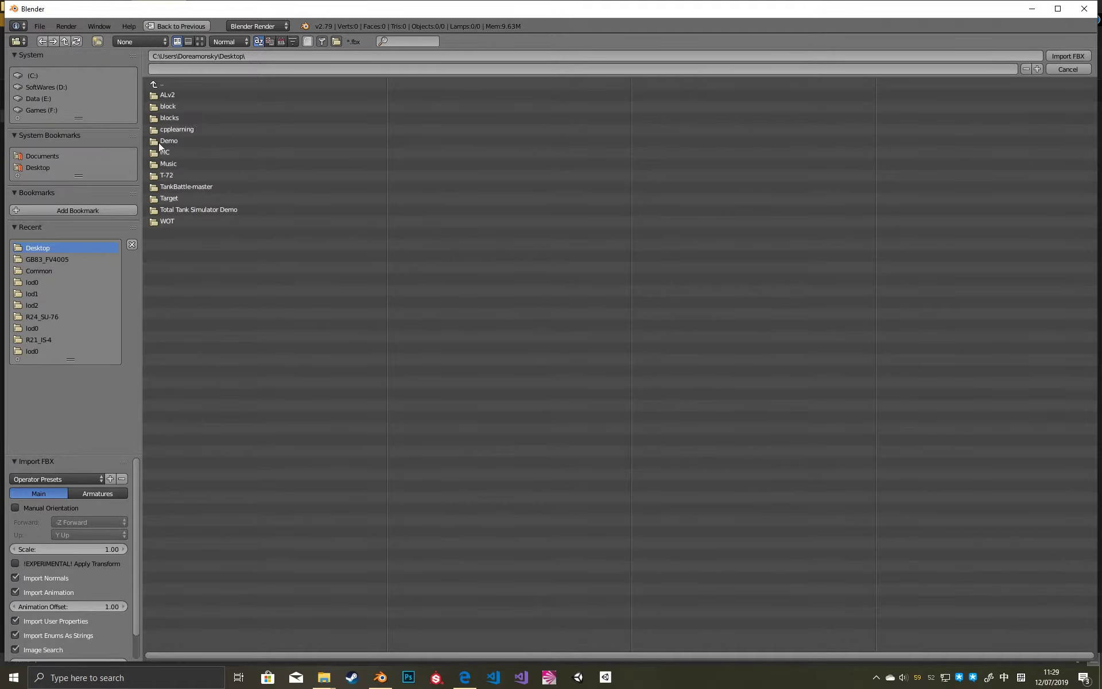
left_click(175, 142)
double_click(191, 95)
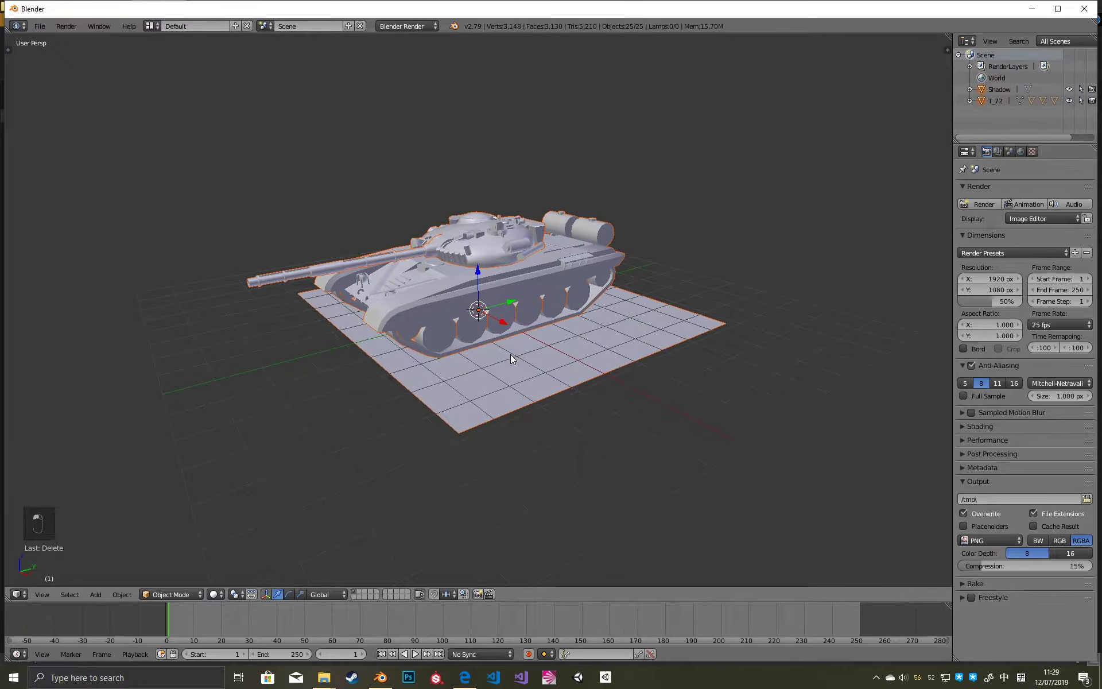
Select and delete the shadow plane beneath the tank.
right_click(510, 354)
scroll(466, 361, "down", 2)
key("z")
key("z")
middle_click_drag(441, 369, 477, 402)
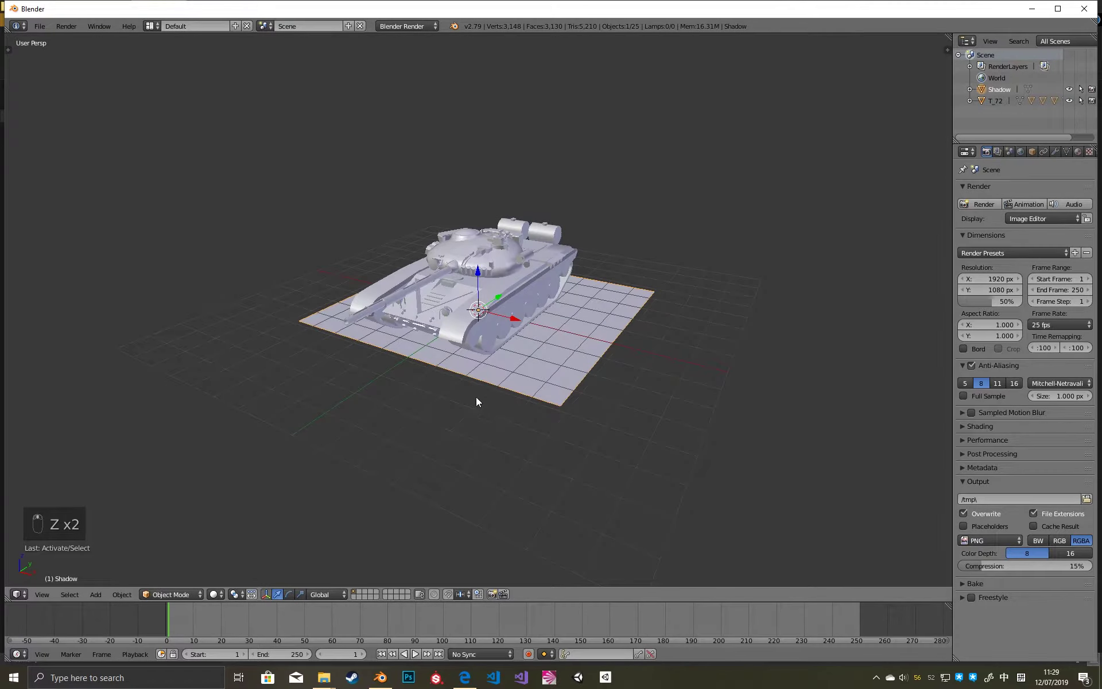
scroll(480, 385, "up", 3)
key("x")
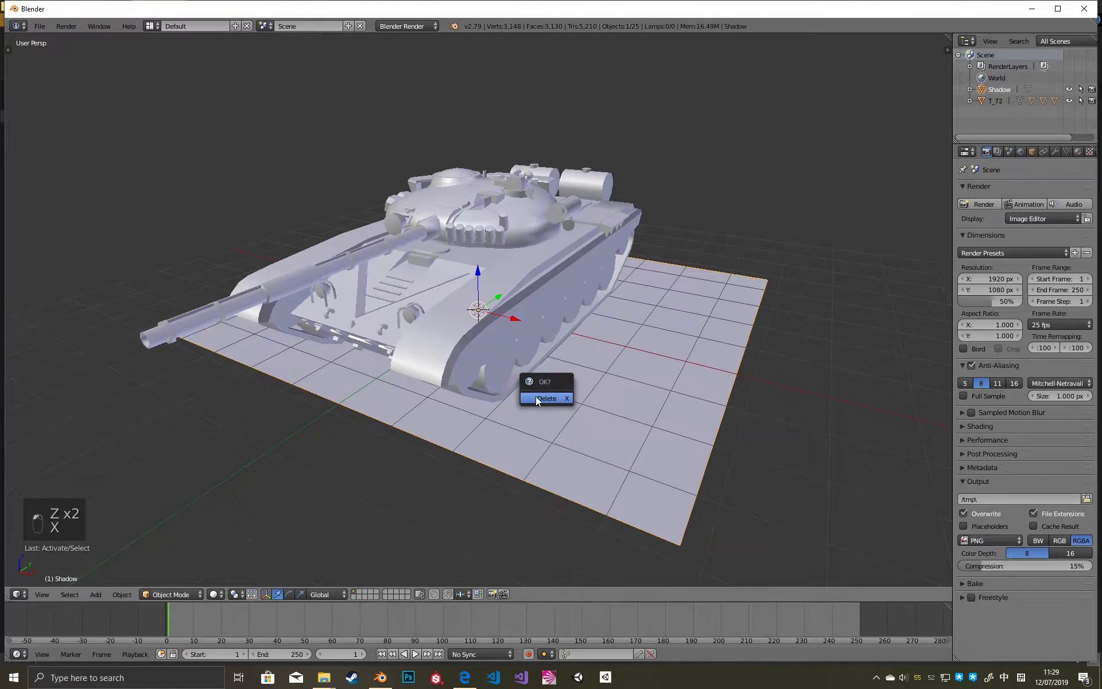
left_click(542, 396)
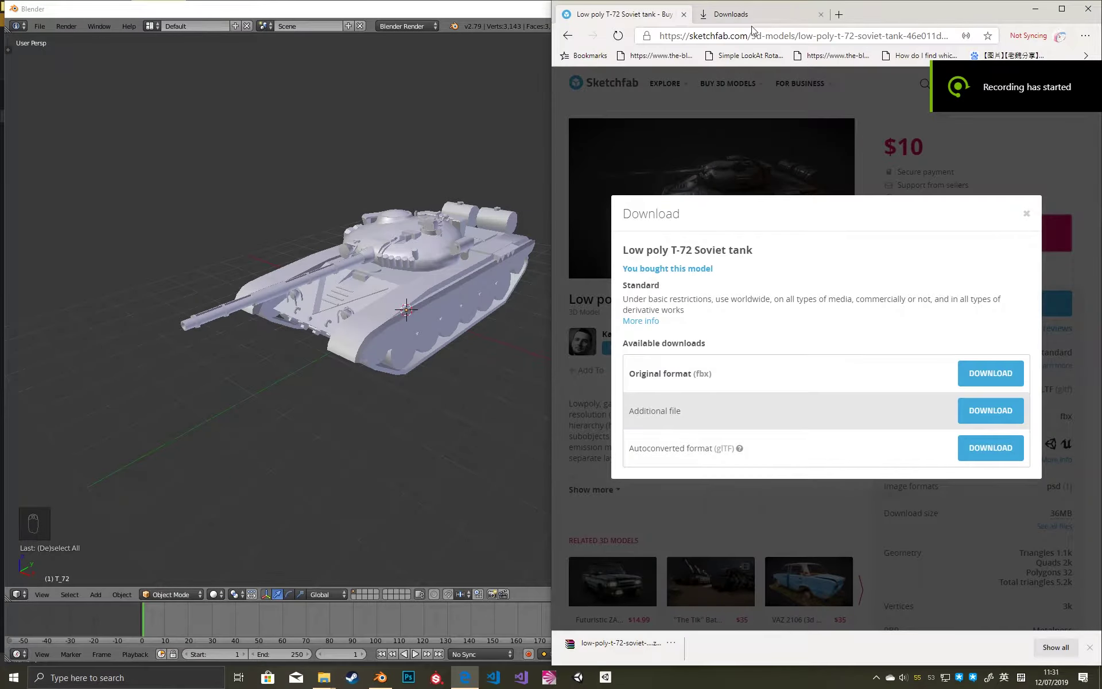
Move the Edge window off the Blender view and maximize it.
left_click(769, 16)
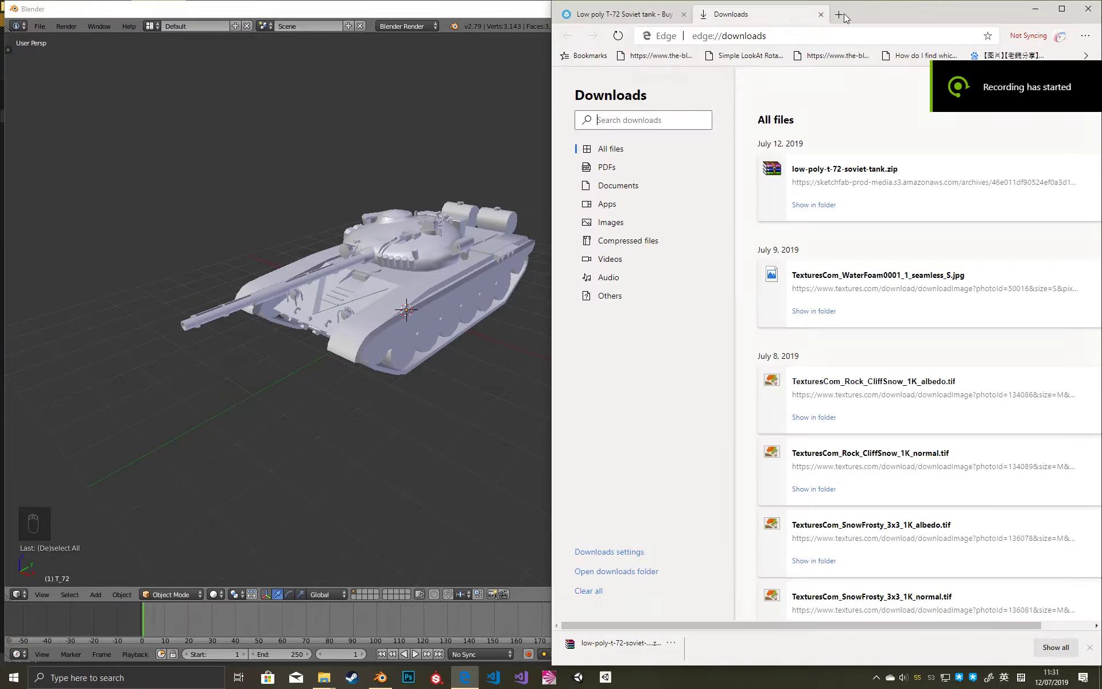
left_click_drag(914, 14, 741, 511)
double_click(666, 503)
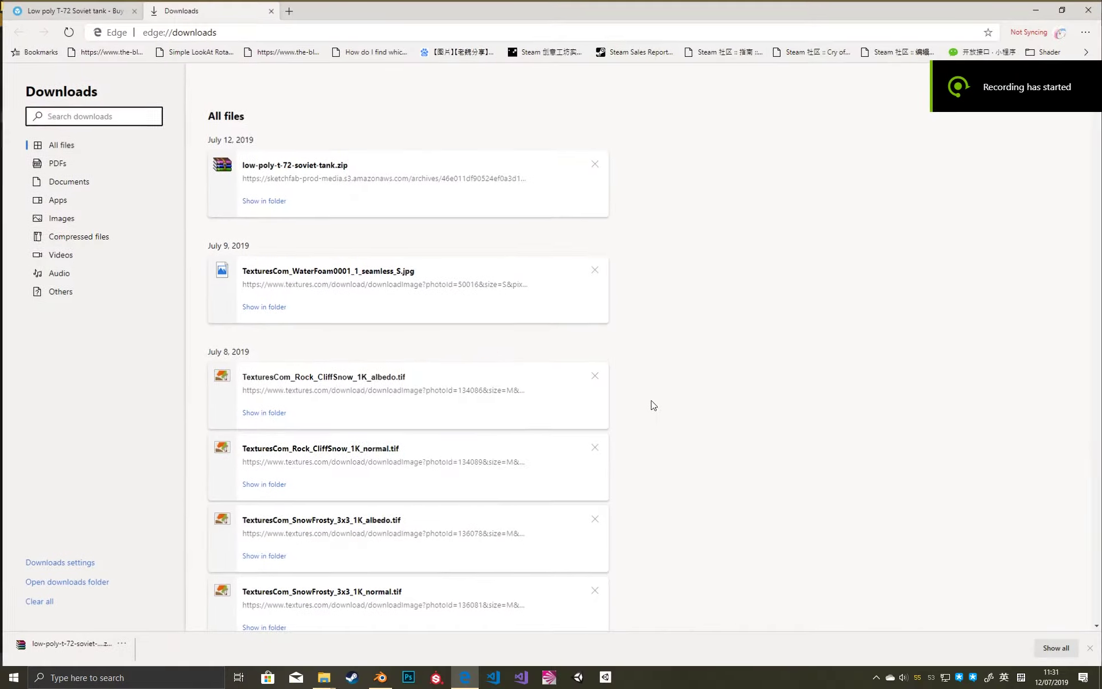
Open the Panzer-War-Lit-Mod repo's Create A Vehicle Mod tutorial and shrink the browser beside Blender.
left_click(286, 9)
type("g")
key("Return")
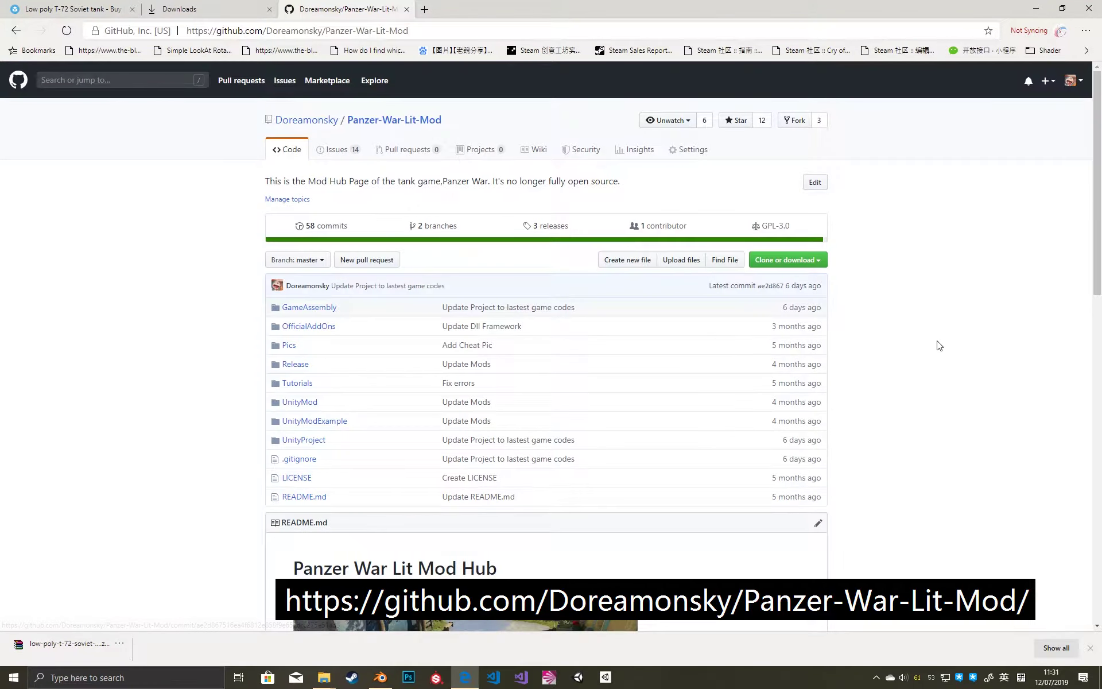
scroll(861, 344, "down", 12)
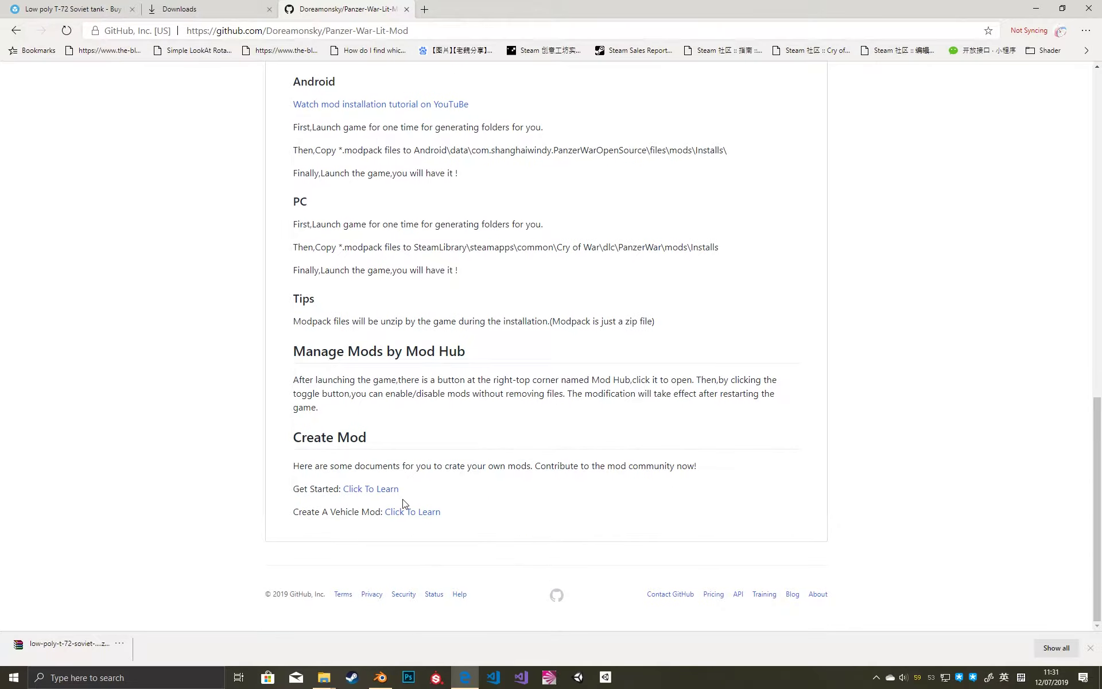
left_click(407, 513)
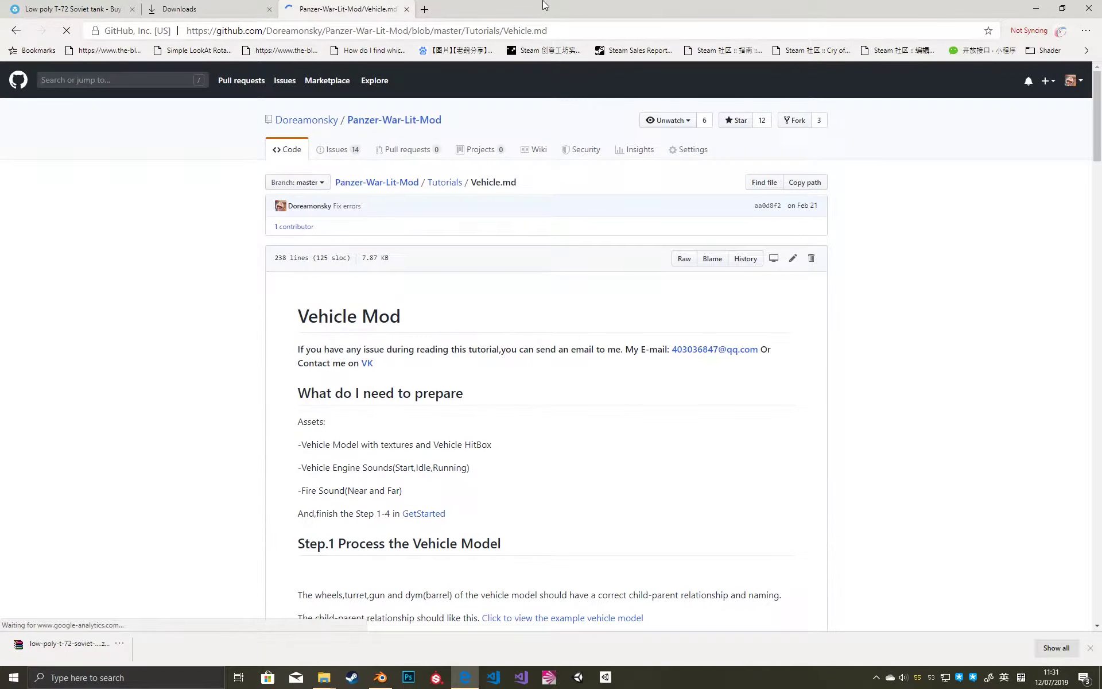
scroll(512, 261, "down", 4)
left_click_drag(533, 23, 1101, 235)
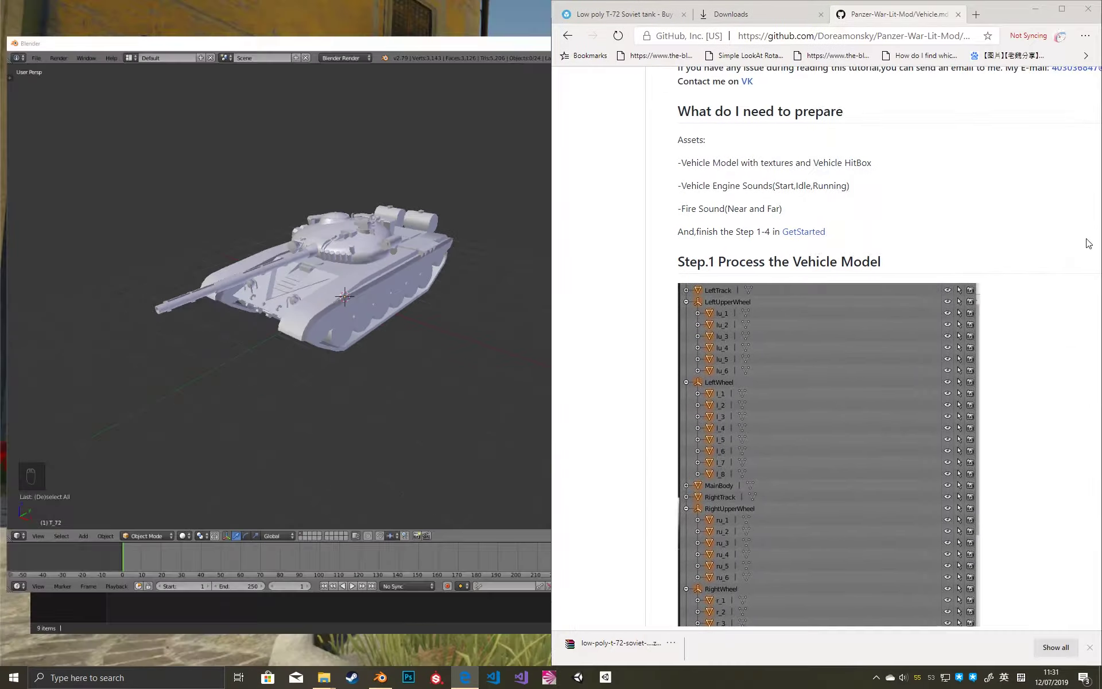
Dock the browser at right and clear the tank parts' parenting, keeping their transforms.
left_click(219, 198)
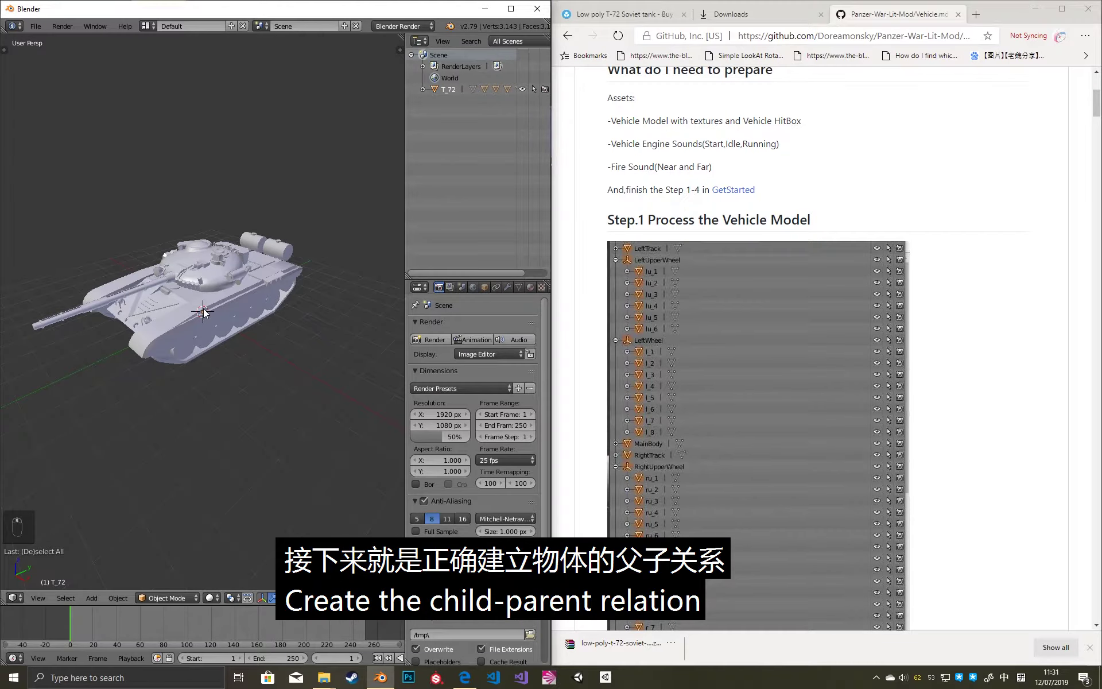
key("a")
key("a")
key("a")
middle_click_drag(198, 303, 193, 304)
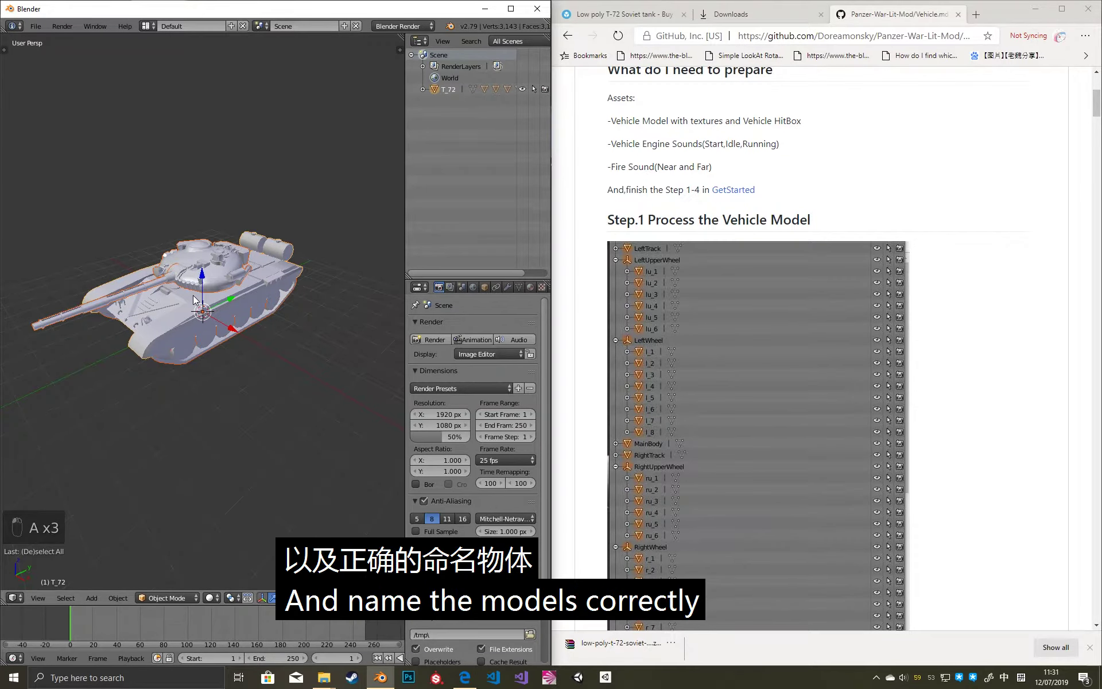
key("alt+p")
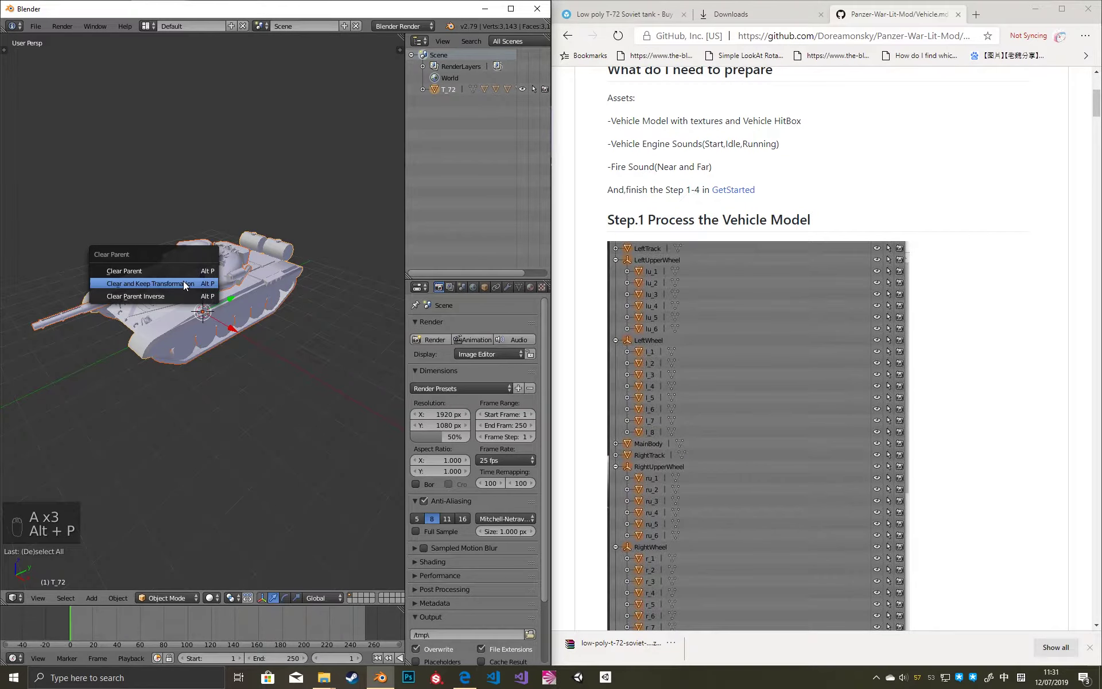
left_click(183, 280)
Rename the T_72 hull object to MainBody, copying the name from the tutorial table.
left_click(447, 188)
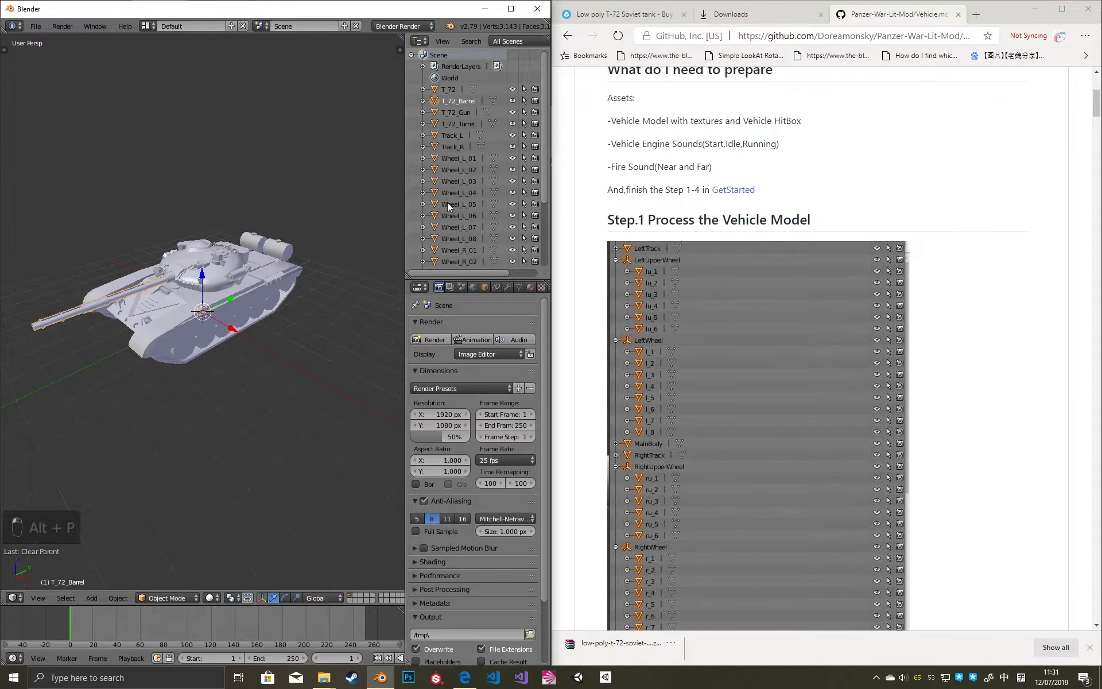
scroll(454, 201, "down", 5)
scroll(456, 195, "up", 4)
middle_click_drag(158, 293, 298, 315)
right_click(276, 314)
scroll(734, 308, "down", 6)
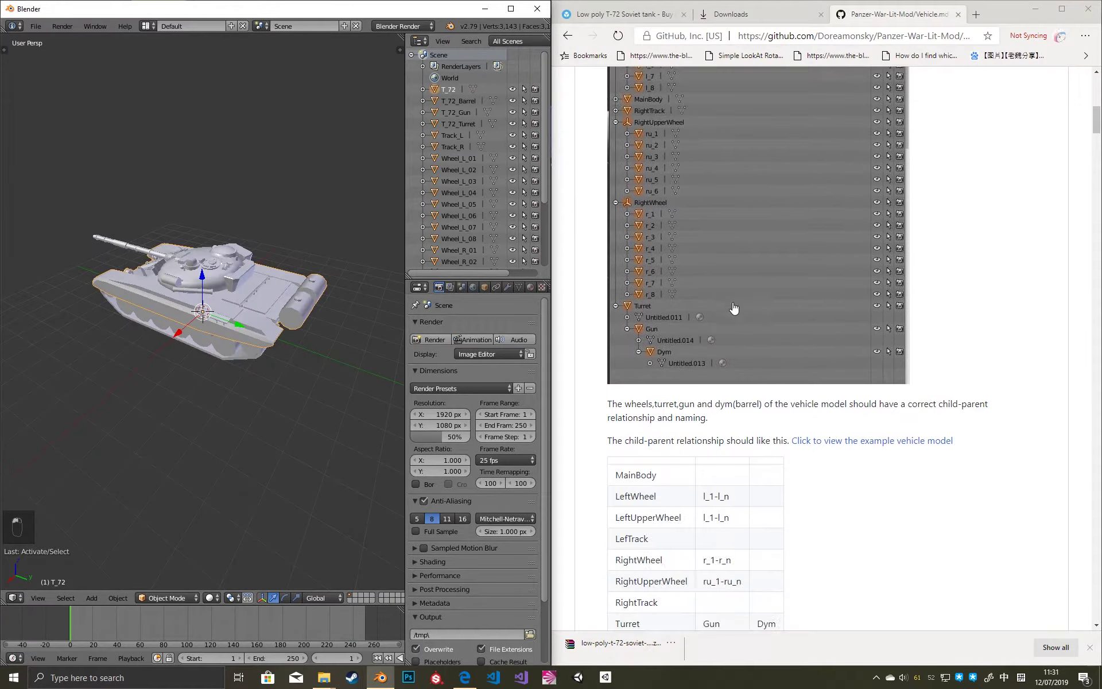
left_click(643, 472)
double_click(629, 470)
double_click(447, 90)
key("ctrl+v")
key("Return")
Deselect everything and bring up the Add menu to place an empty.
middle_click_drag(195, 295, 225, 298)
scroll(225, 297, "up", 3)
right_click(67, 306)
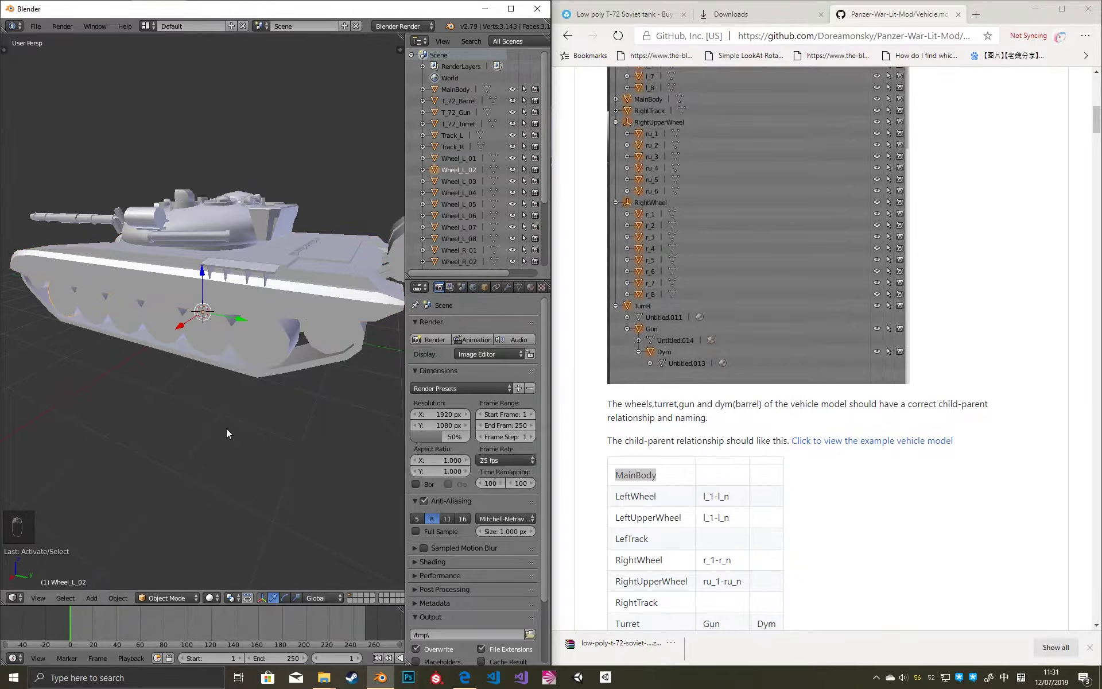
key("a")
key("shift+a")
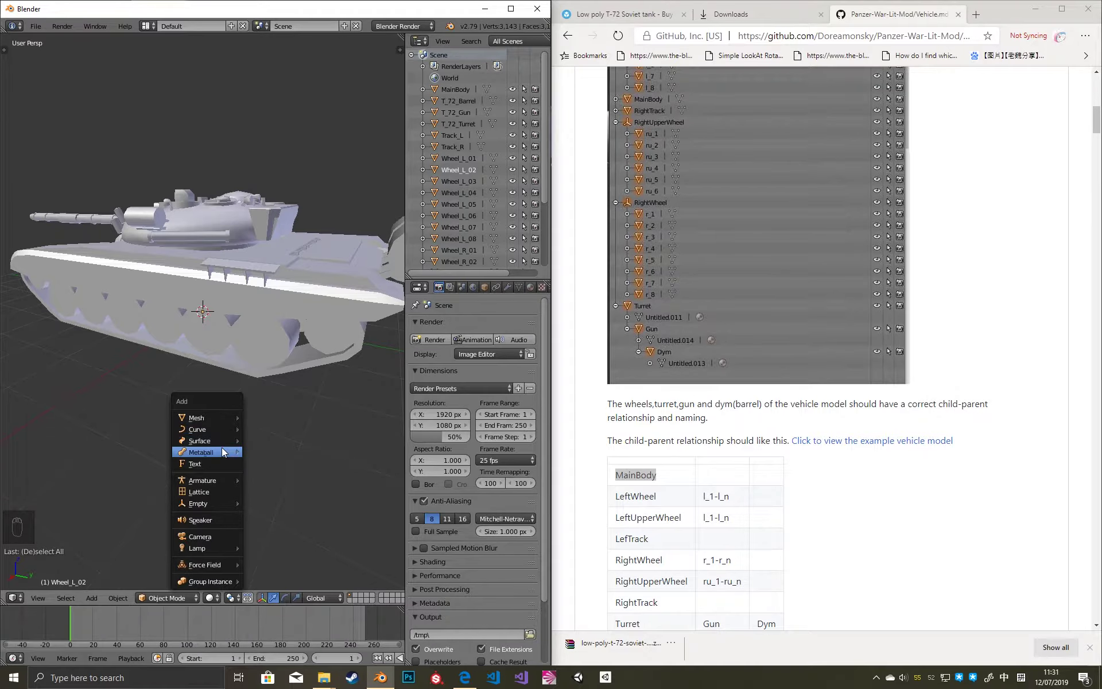
mouse_move(219, 504)
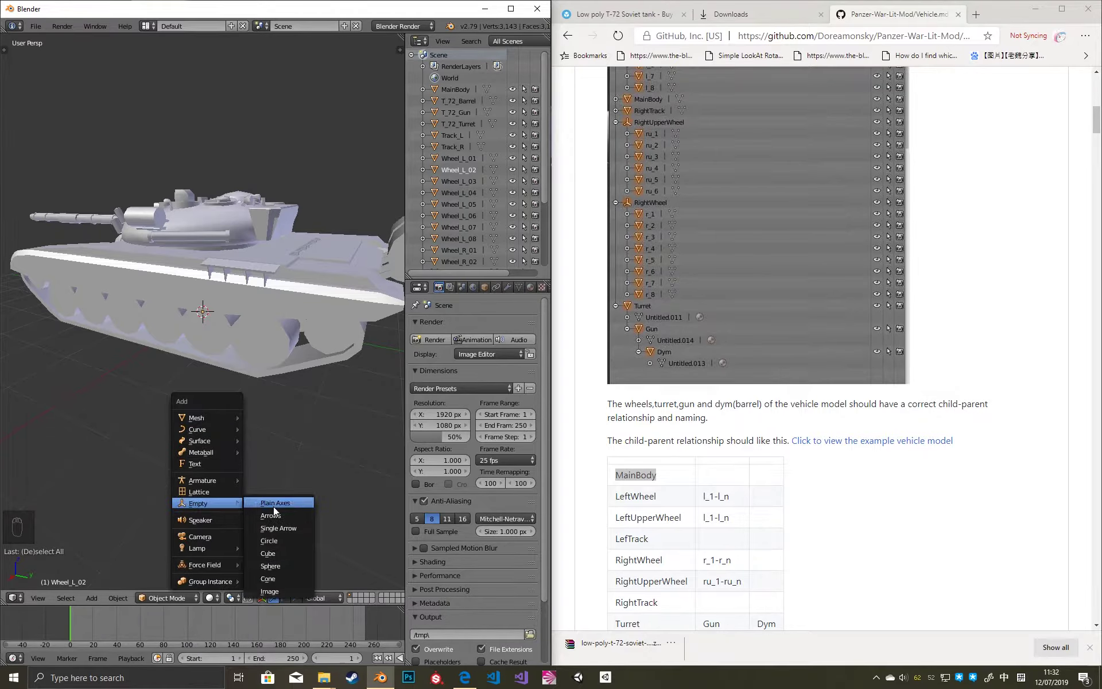
Add a plain-axes empty and name it LeftWheel.
left_click(288, 504)
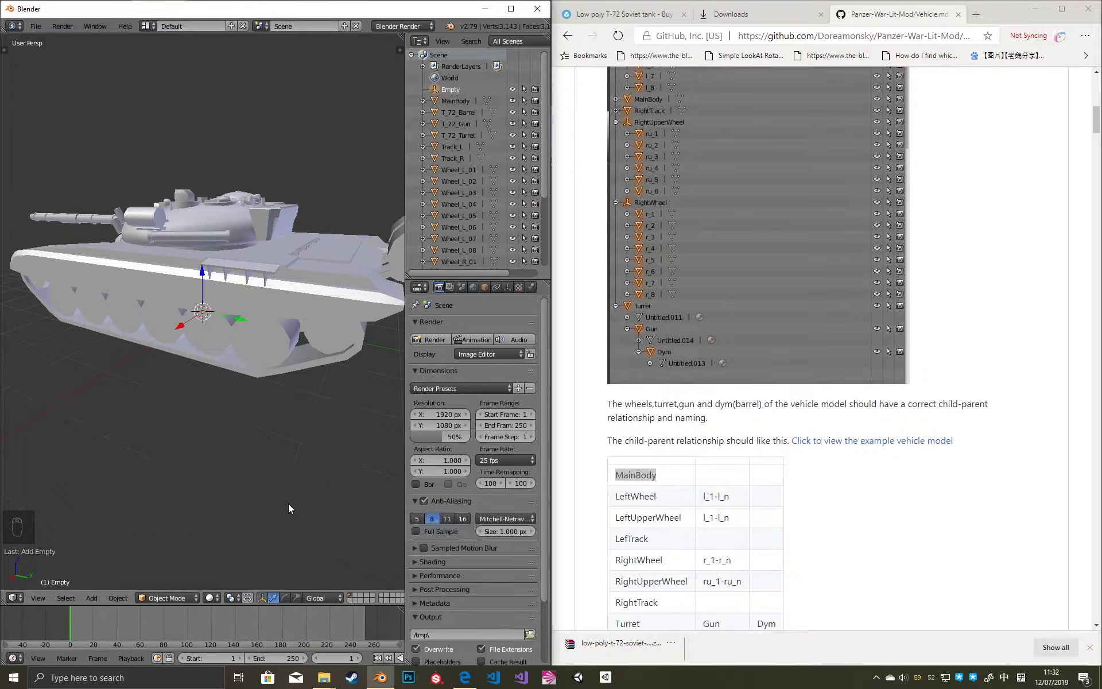
double_click(642, 493)
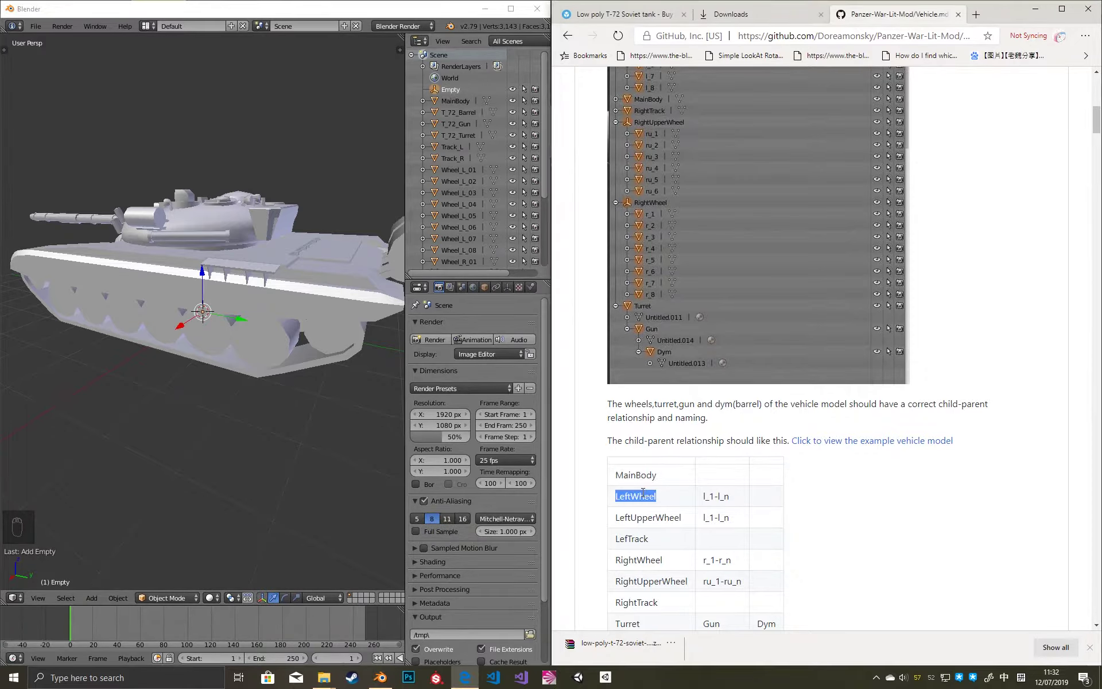
key("ctrl+c")
double_click(451, 89)
key("ctrl+v")
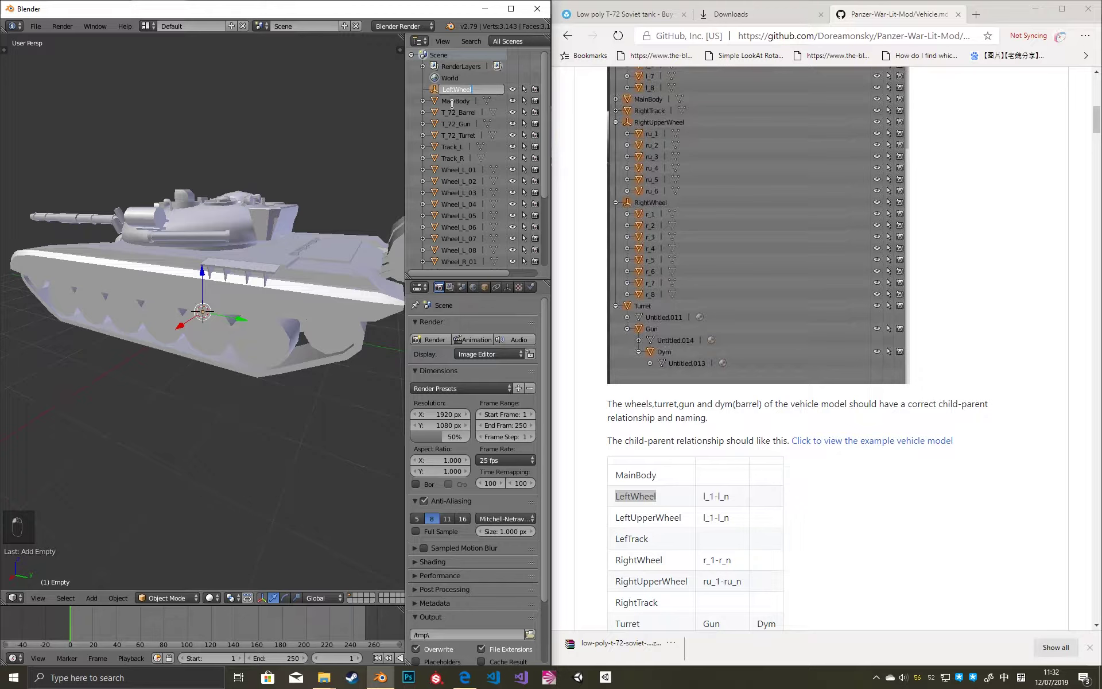
key("Return")
Duplicate the empty in place and name the copy LeftUpperWheel.
middle_click_drag(242, 325, 201, 377)
key("shift+d")
right_click(225, 408)
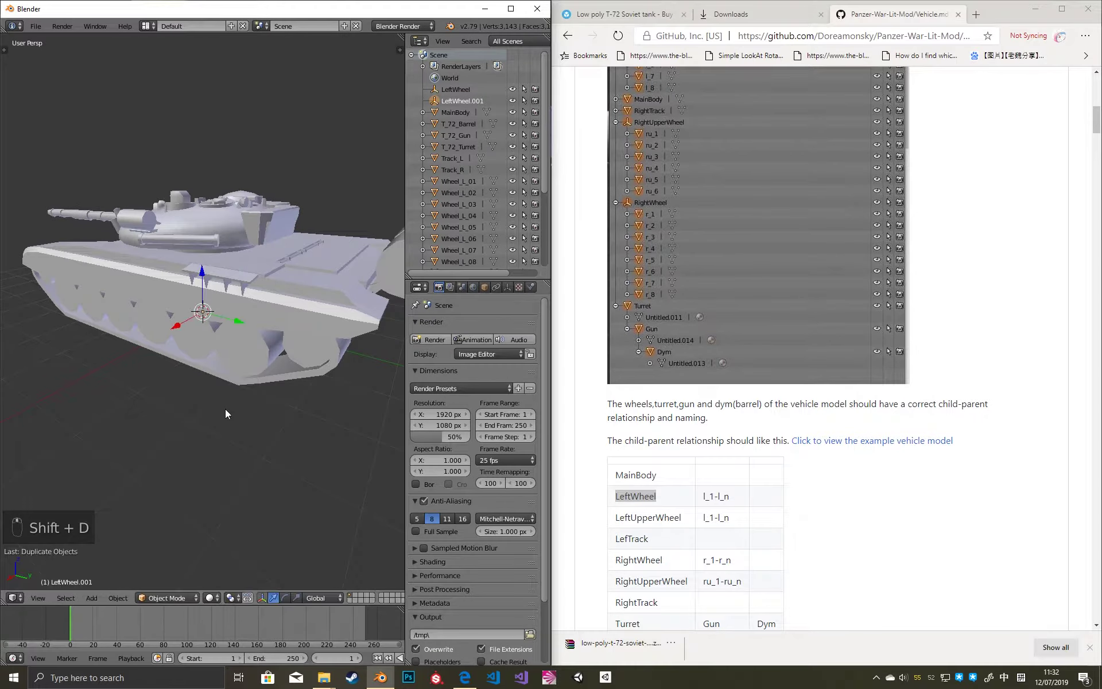
double_click(649, 517)
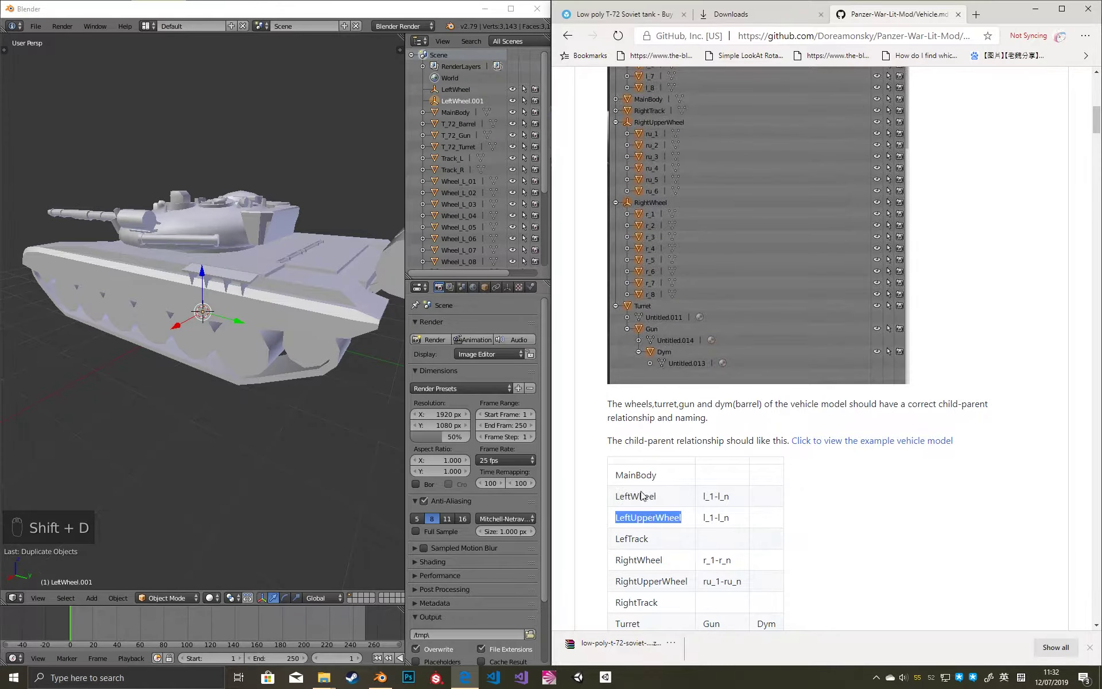
key("ctrl+c")
double_click(459, 101)
key("ctrl+v")
key("Return")
Duplicate again in place and name the copy RightWheel.
key("shift+d")
right_click(306, 408)
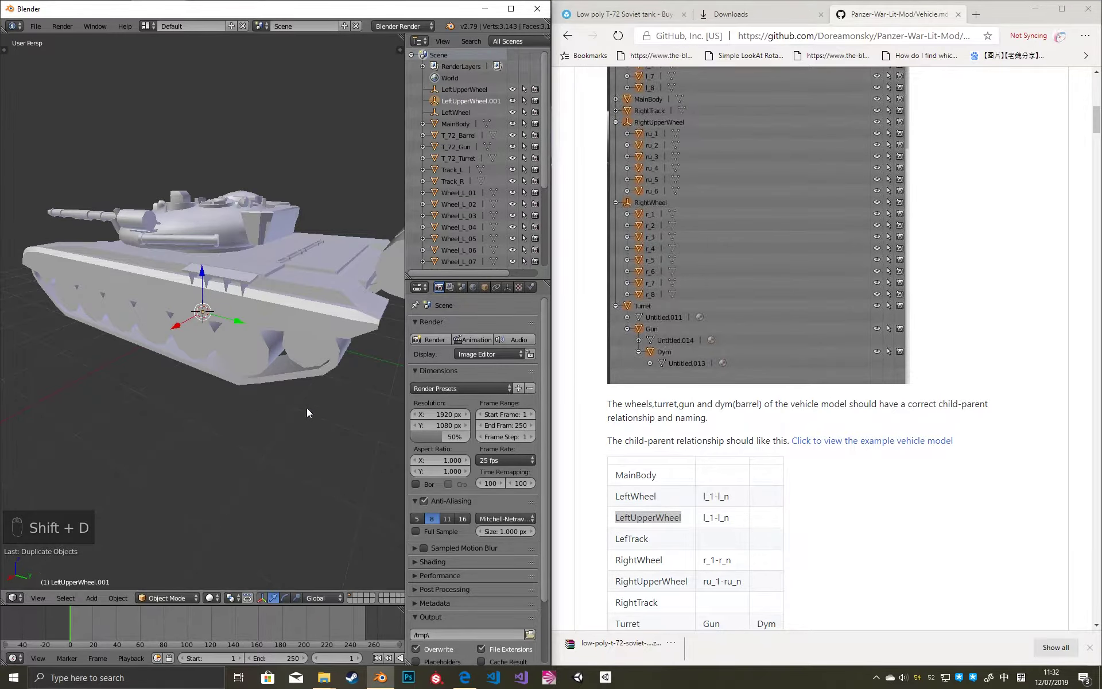
double_click(632, 541)
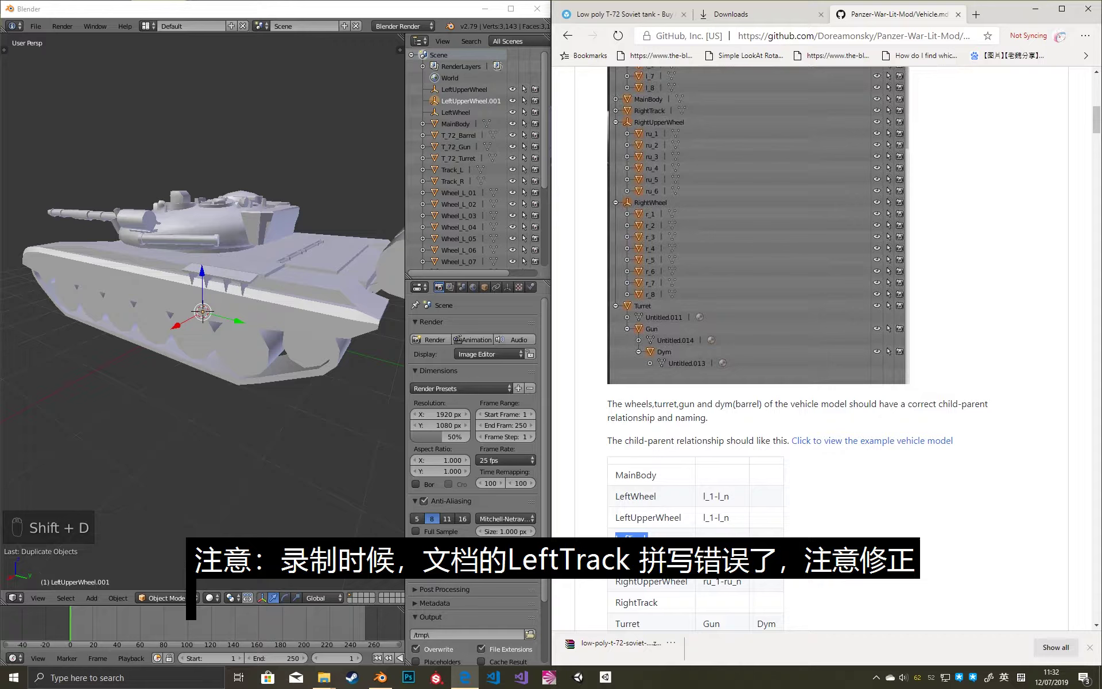
double_click(638, 560)
double_click(465, 101)
key("ctrl+v")
key("Return")
Make a fourth in-place duplicate named RightUpperWheel.
key("shift+d")
right_click(255, 376)
scroll(664, 543, "down", 1)
double_click(663, 525)
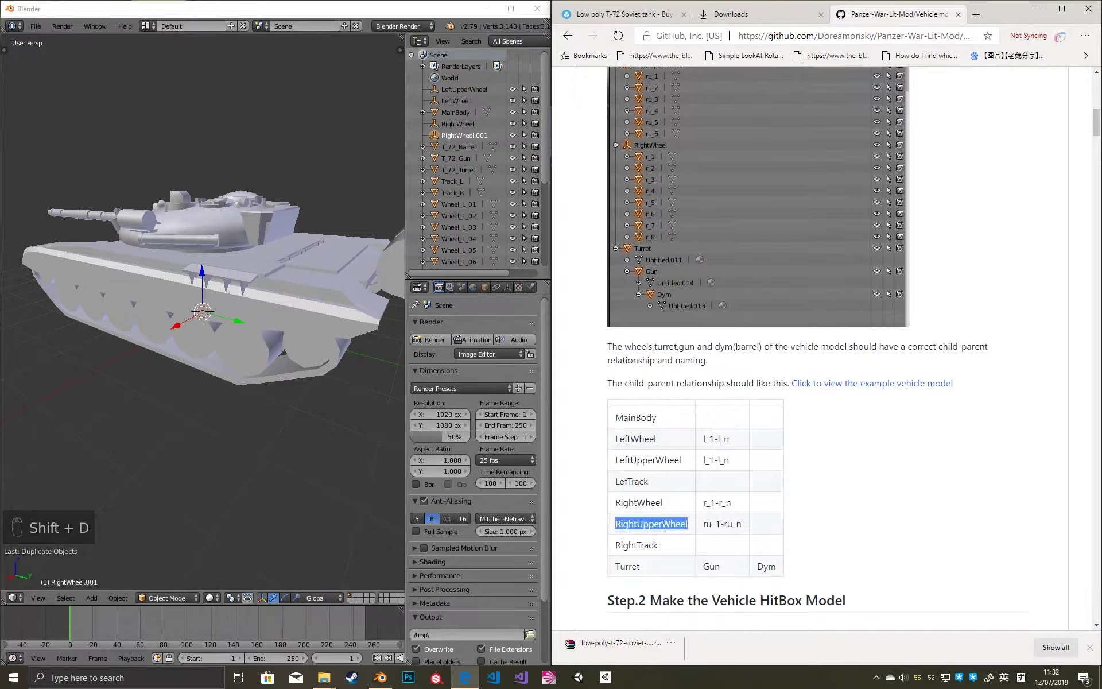
left_click(458, 136)
double_click(458, 136)
key("ctrl+v")
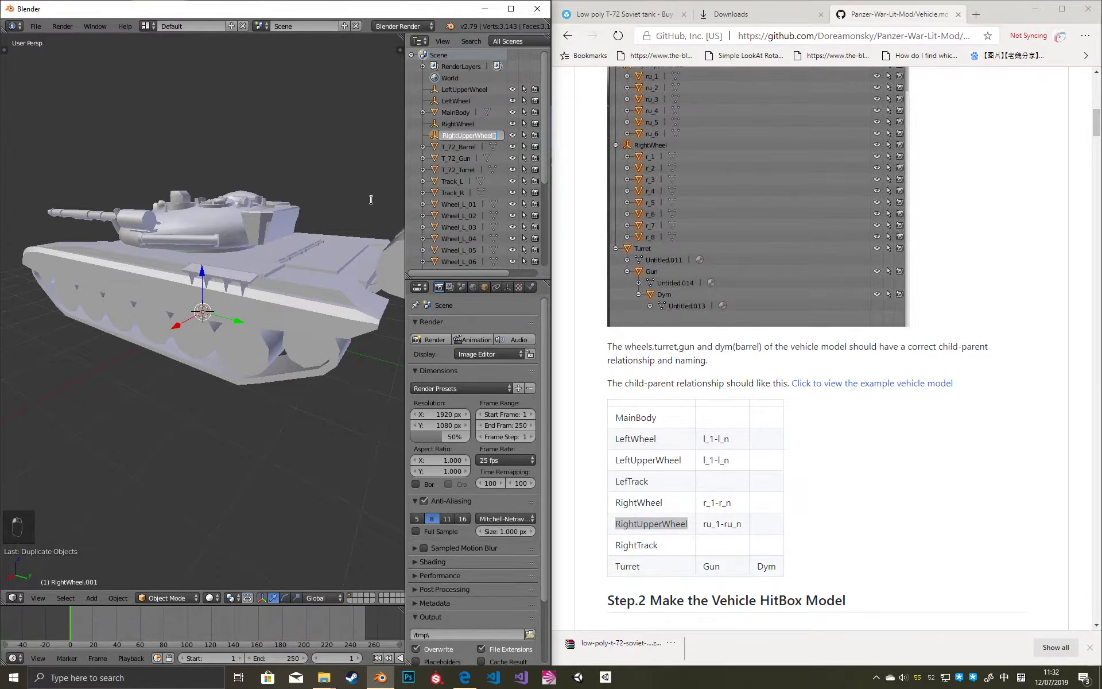
key("Return")
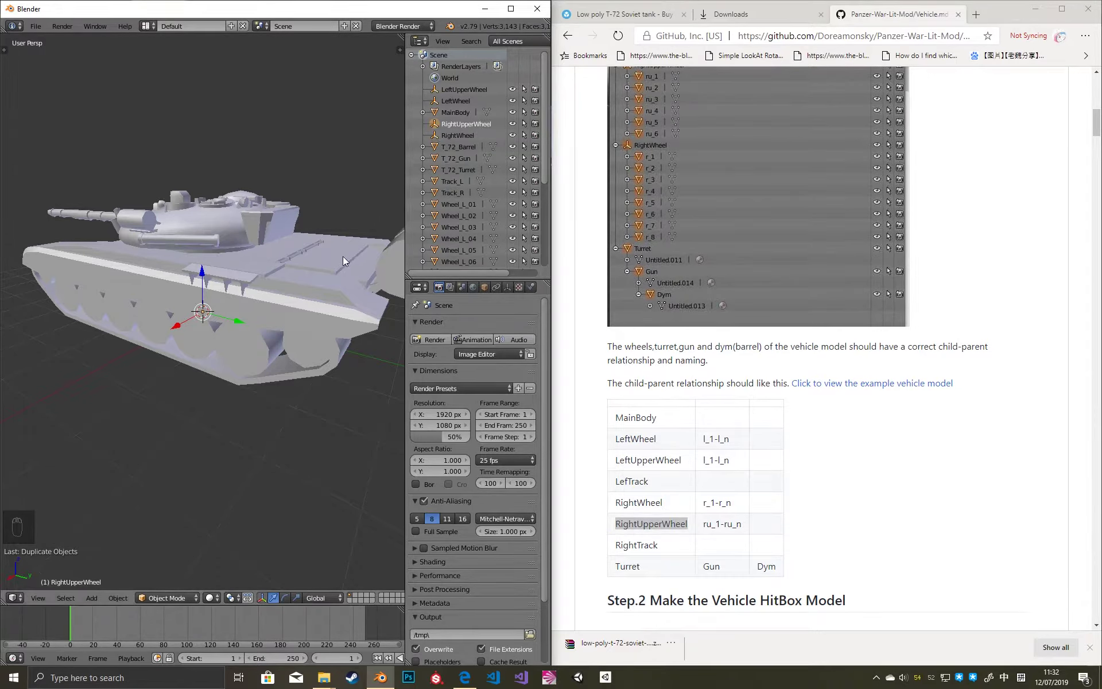
Parent road wheels Wheel_L_02 through Wheel_L_07 to the LeftWheel empty.
right_click(188, 339)
right_click(169, 334)
right_click(135, 323)
right_click(118, 317)
right_click(97, 308)
right_click(77, 292)
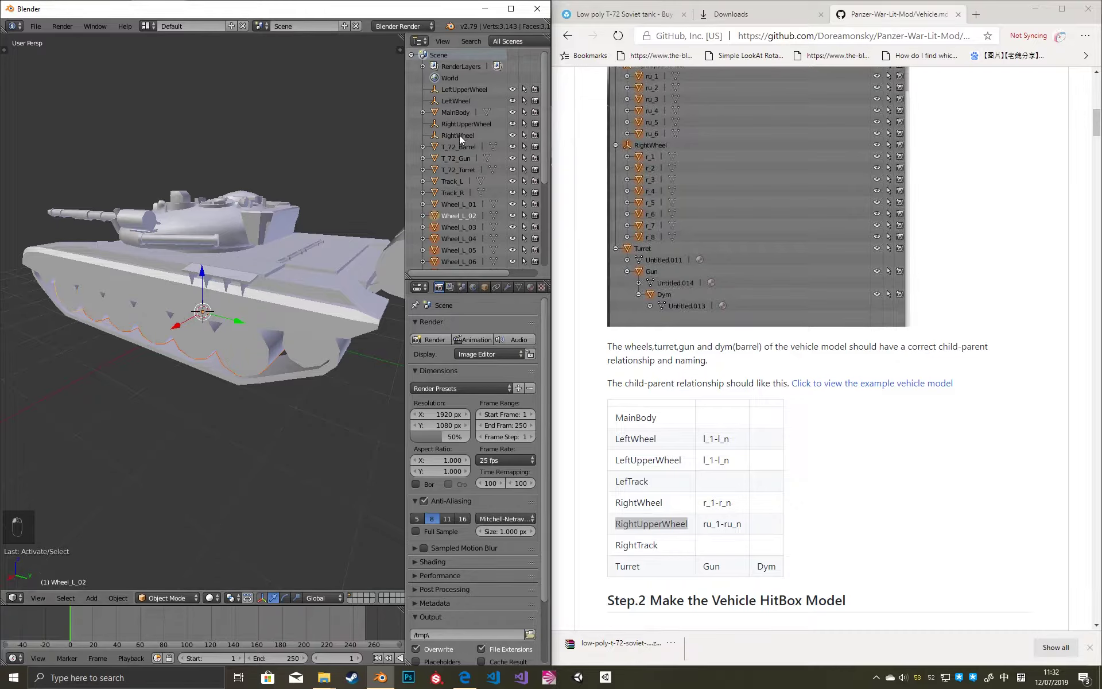
left_click(459, 101)
key("KP_Decimal")
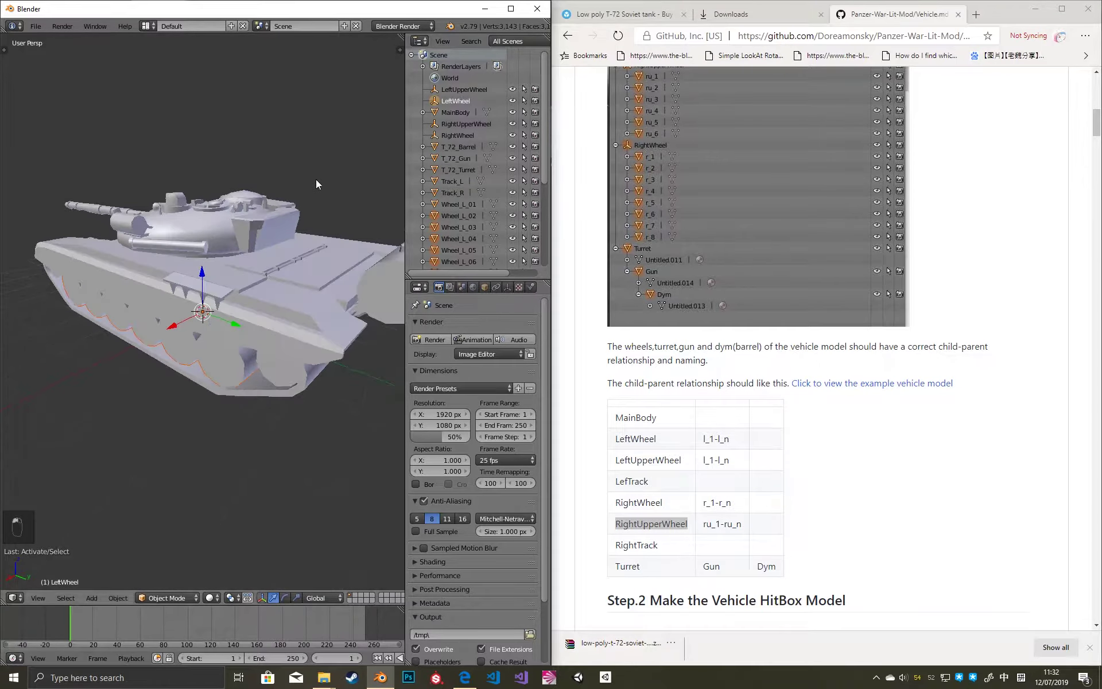
key("ctrl+p")
left_click(316, 180)
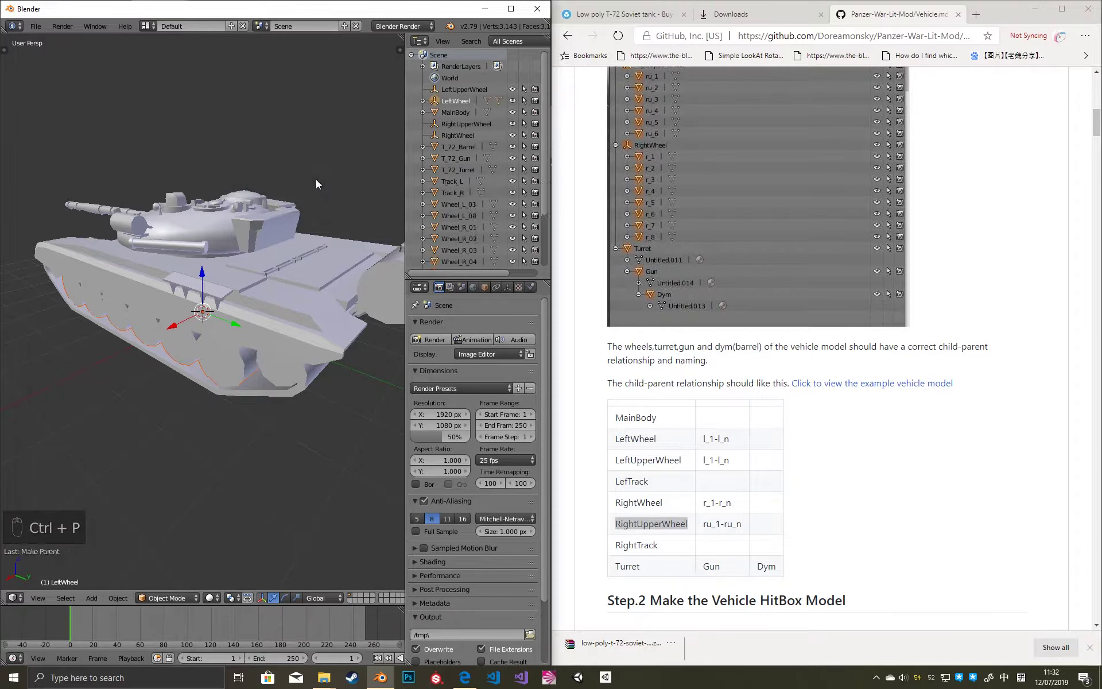
Parent Wheel_L_01 and Wheel_L_08 to the LeftUpperWheel empty.
middle_click_drag(278, 273, 313, 264)
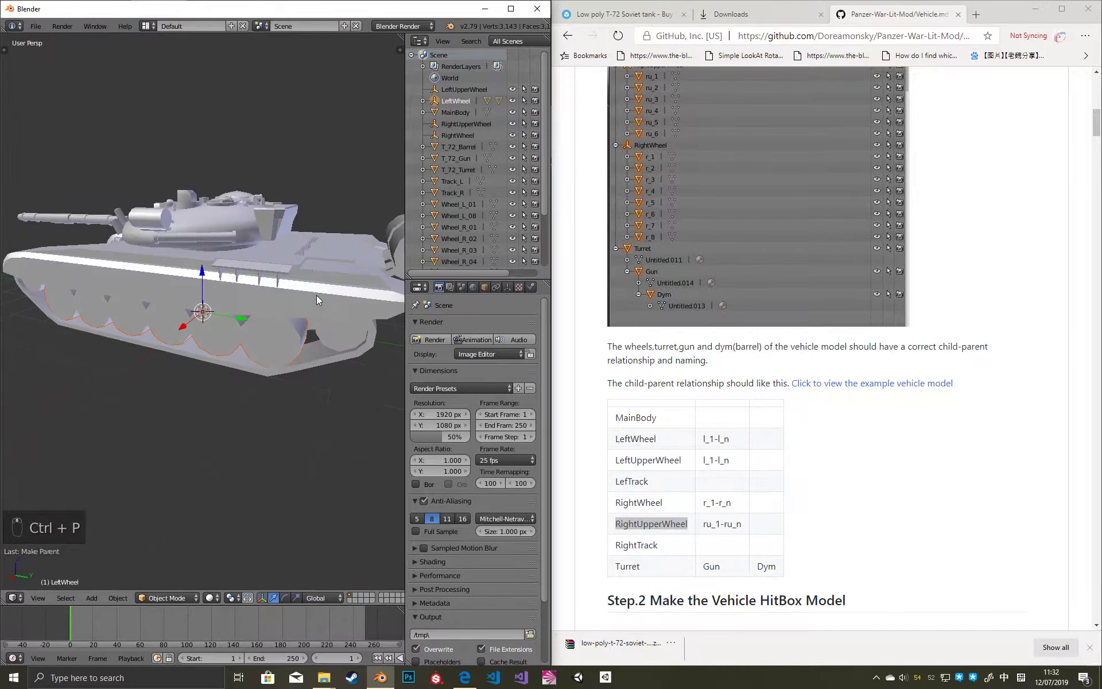
right_click(313, 322)
middle_click_drag(253, 326, 276, 296)
right_click(36, 277)
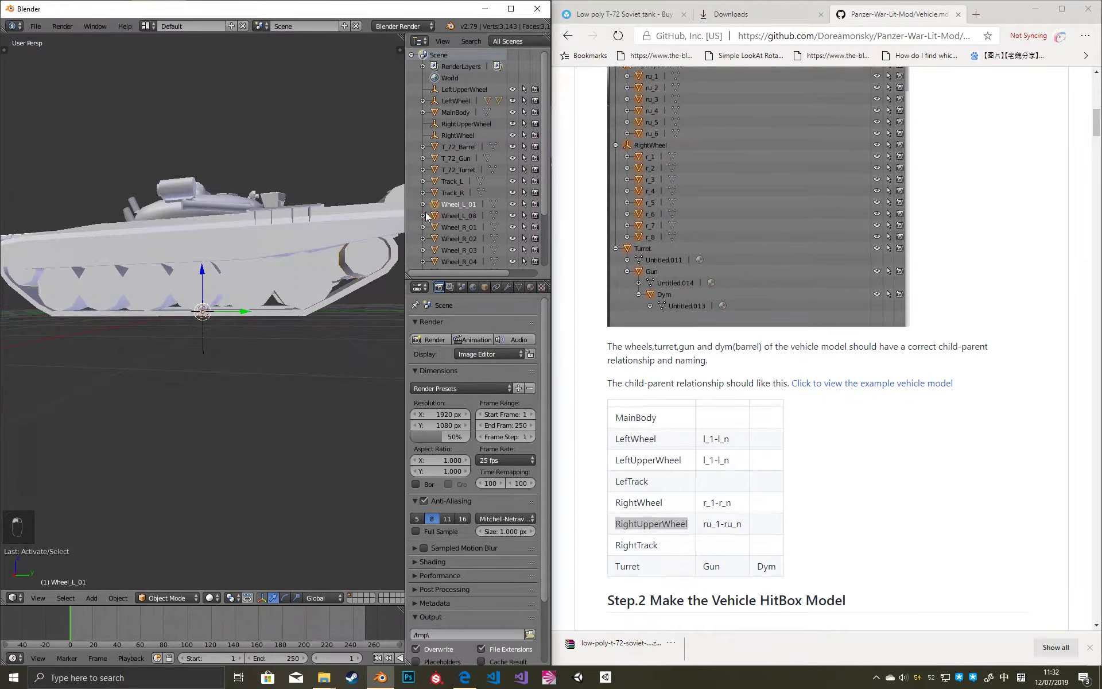
left_click(464, 90, "ctrl")
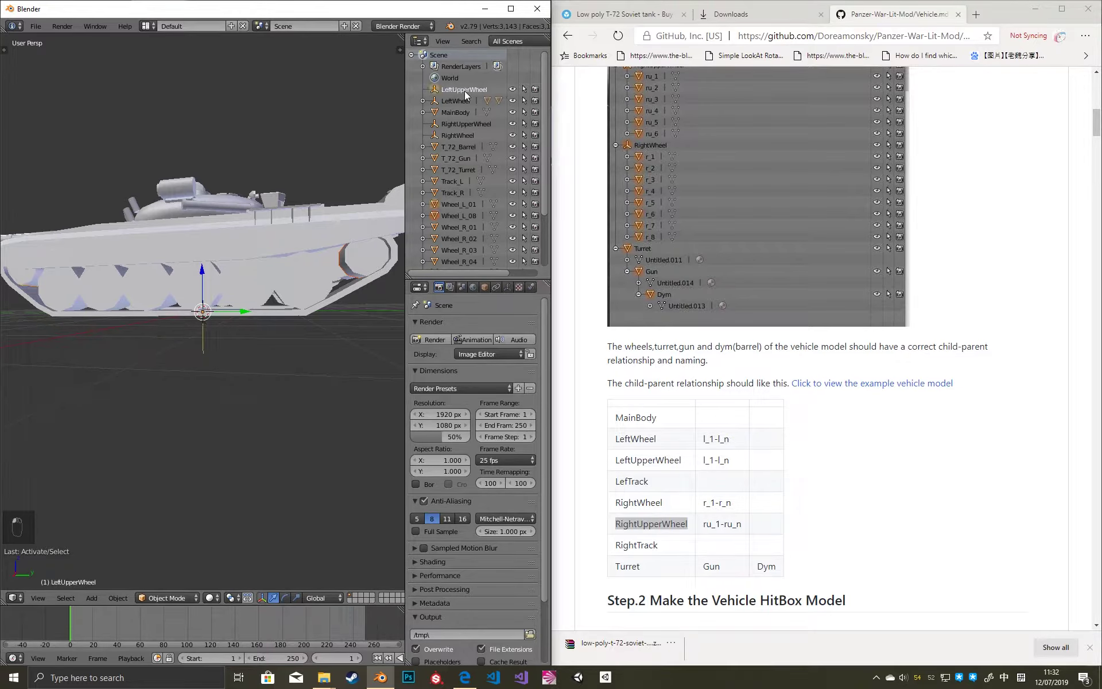
middle_click_drag(253, 166, 250, 191)
key("ctrl+p")
left_click(251, 191)
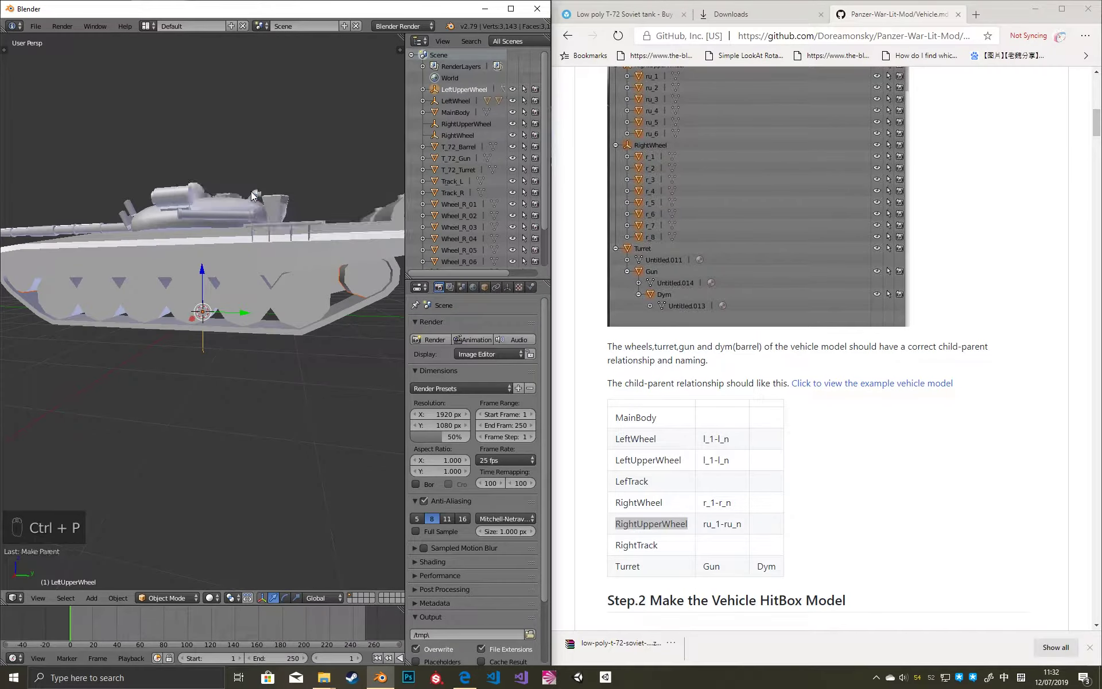
Verify LeftWheel's and LeftUpperWheel's children in the Outliner, then select Wheel_R_01.
left_click(423, 101)
left_click(423, 90)
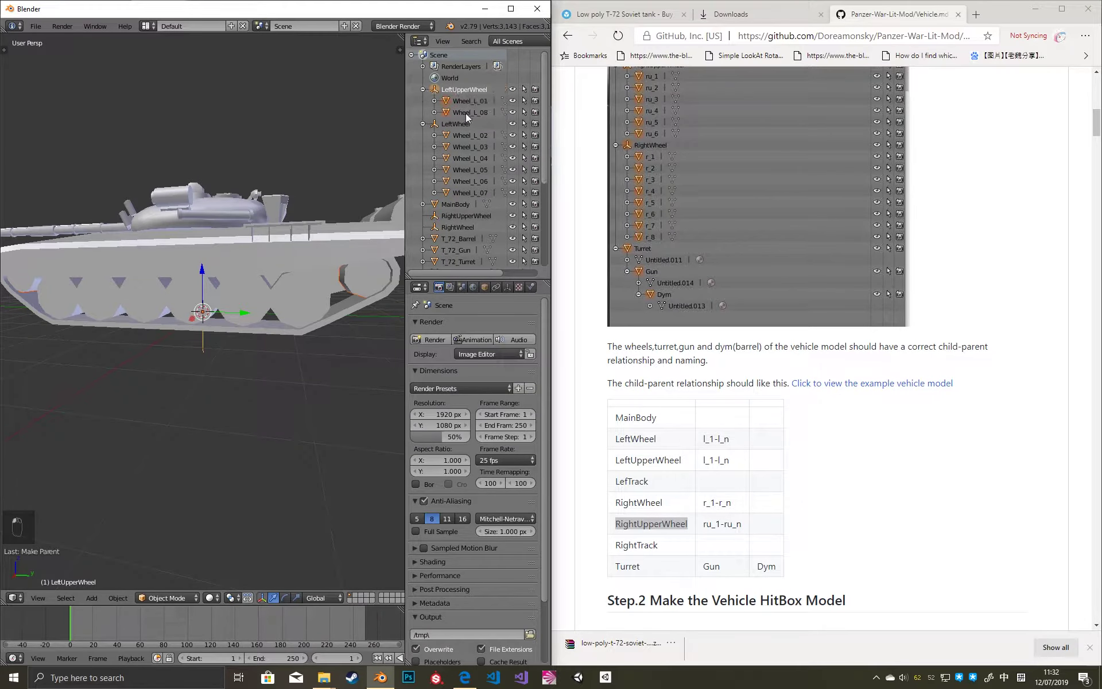
left_click(423, 124)
left_click(423, 89)
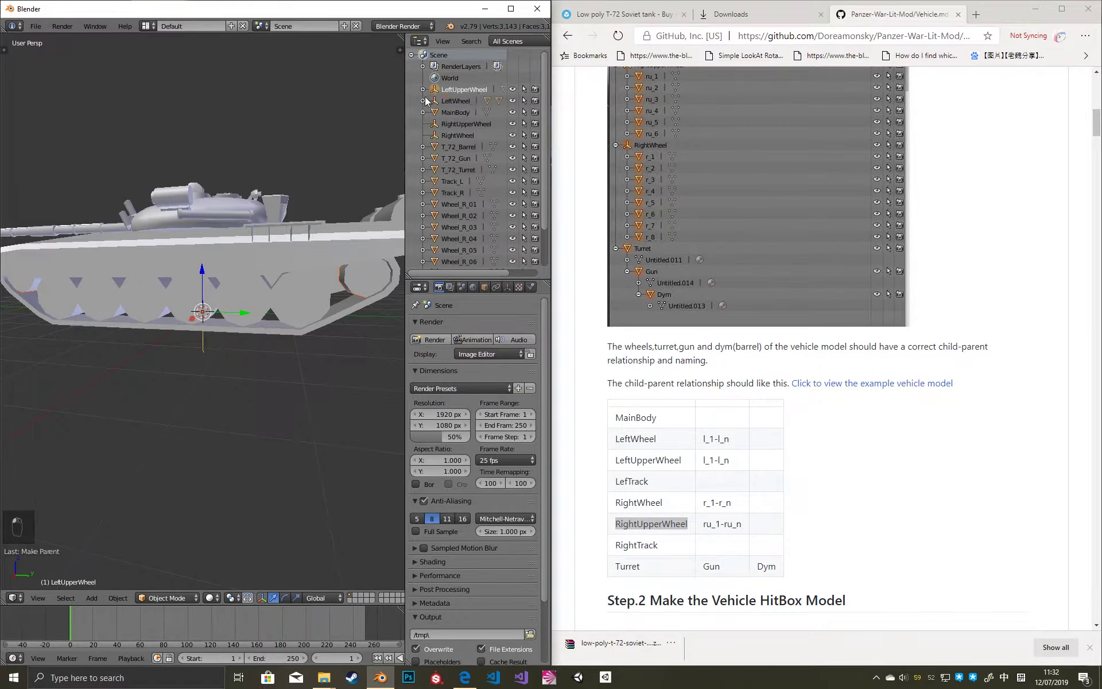
left_click(460, 204)
middle_click_drag(270, 262, 308, 272)
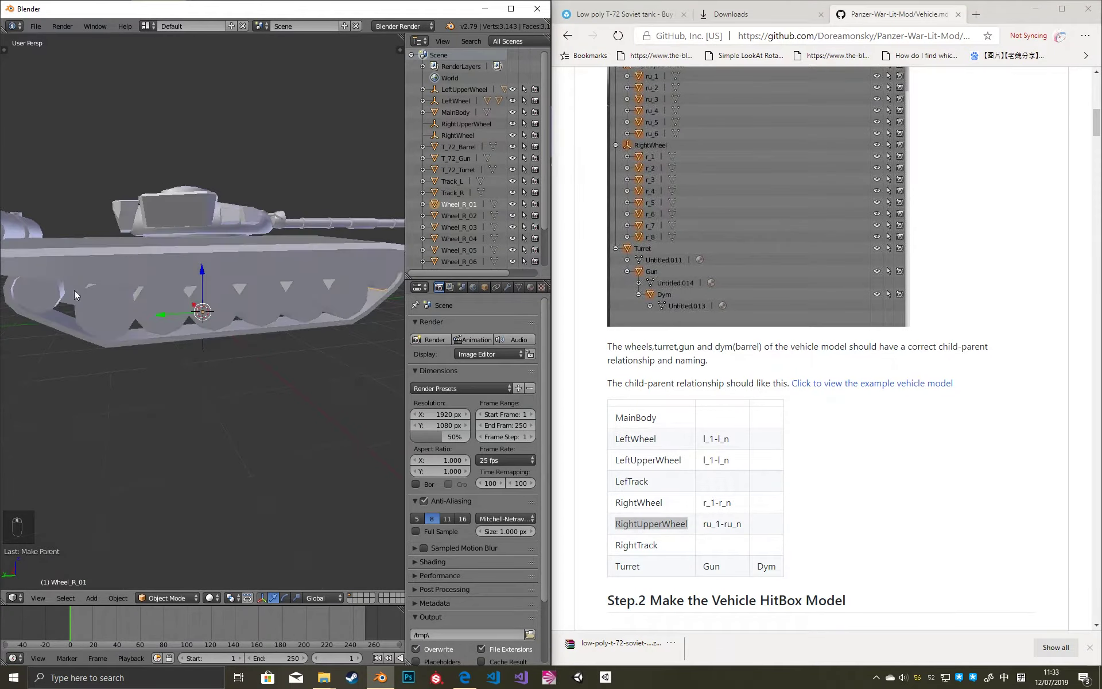
Parent Wheel_R_01 and Wheel_R_08 to RightUpperWheel with Ctrl+P > Object.
right_click(59, 290)
key("g")
right_click(248, 344)
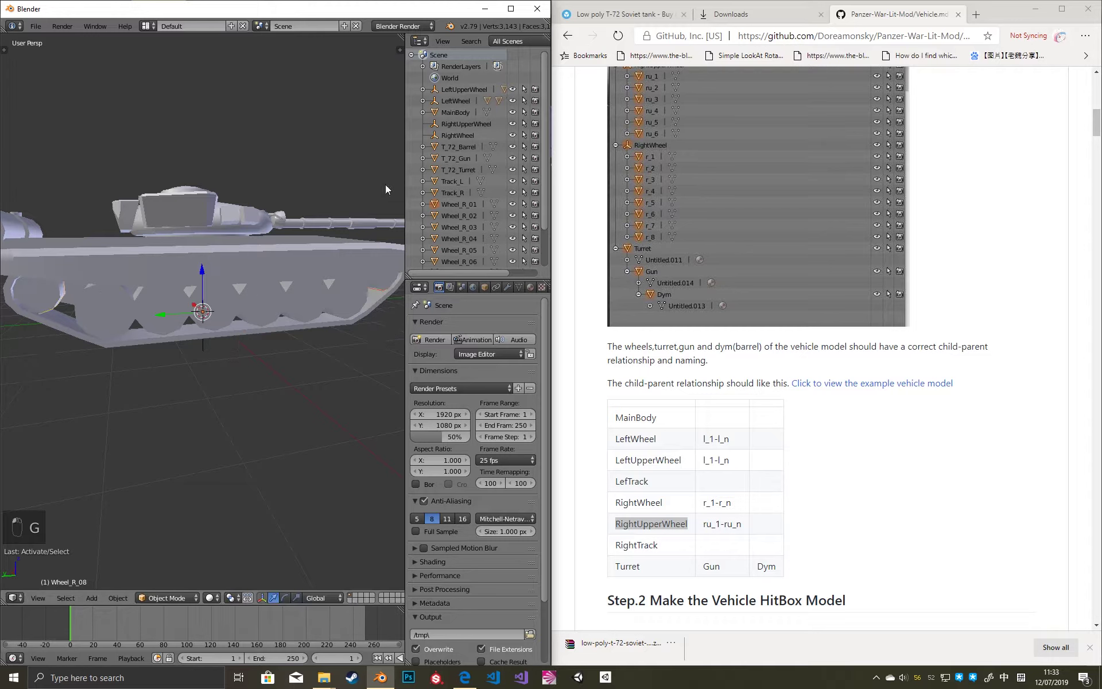
left_click(468, 123)
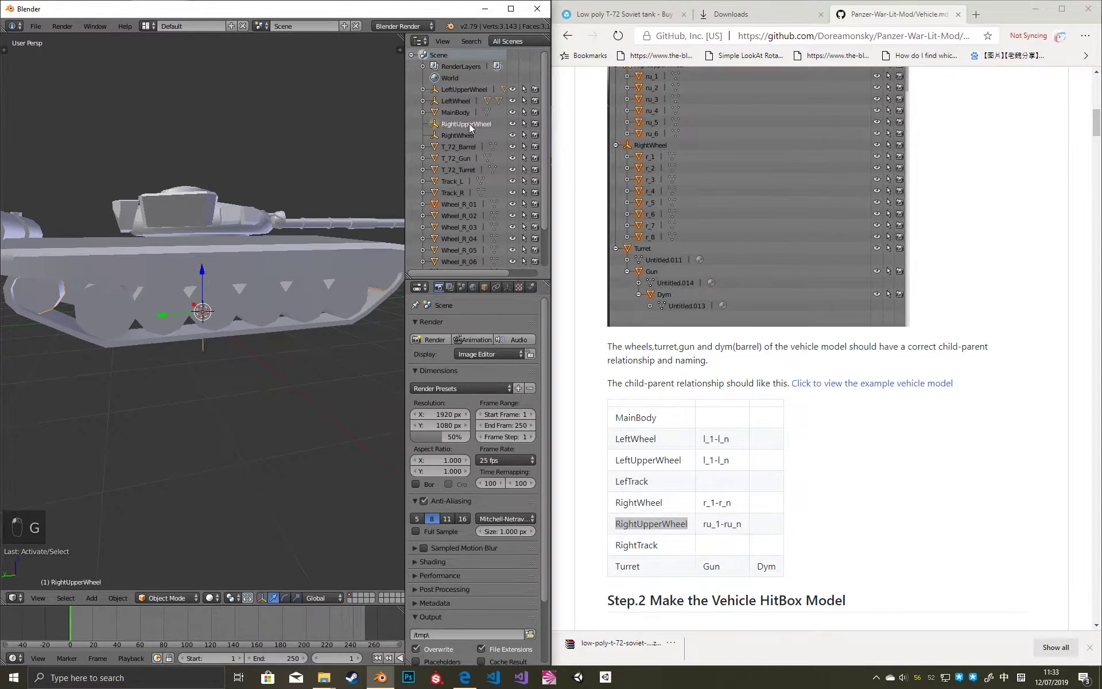
key("ctrl+p")
left_click(253, 237)
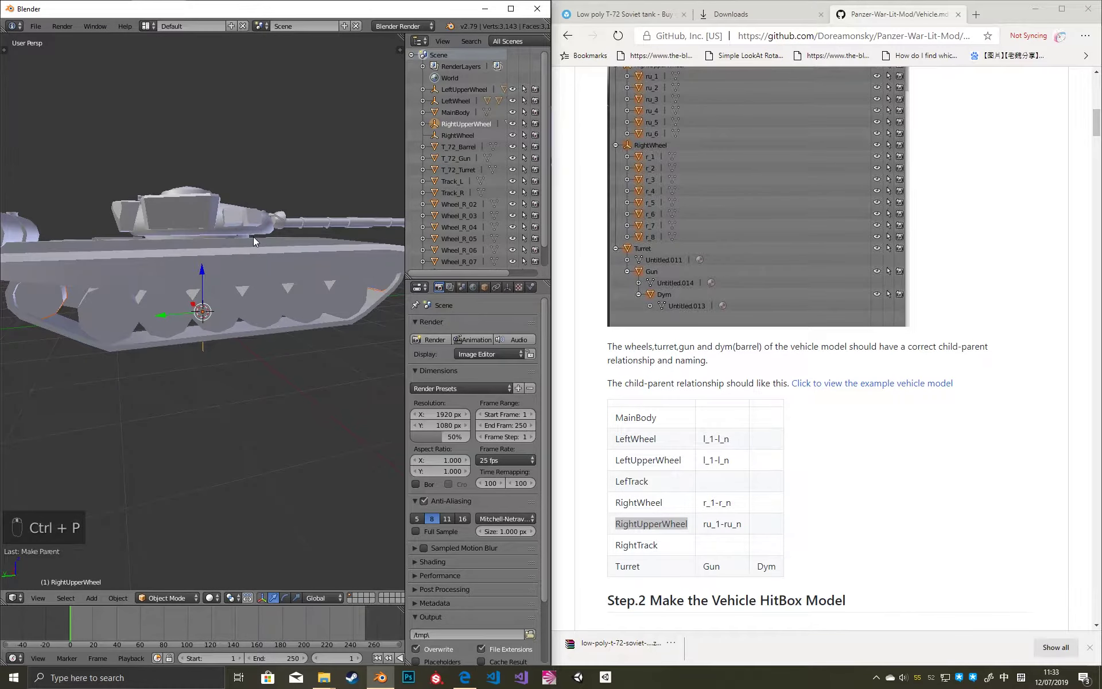
Parent road wheels Wheel_R_02 through Wheel_R_07 to RightWheel.
right_click(332, 301)
right_click(298, 305, "shift")
right_click(264, 316, "shift")
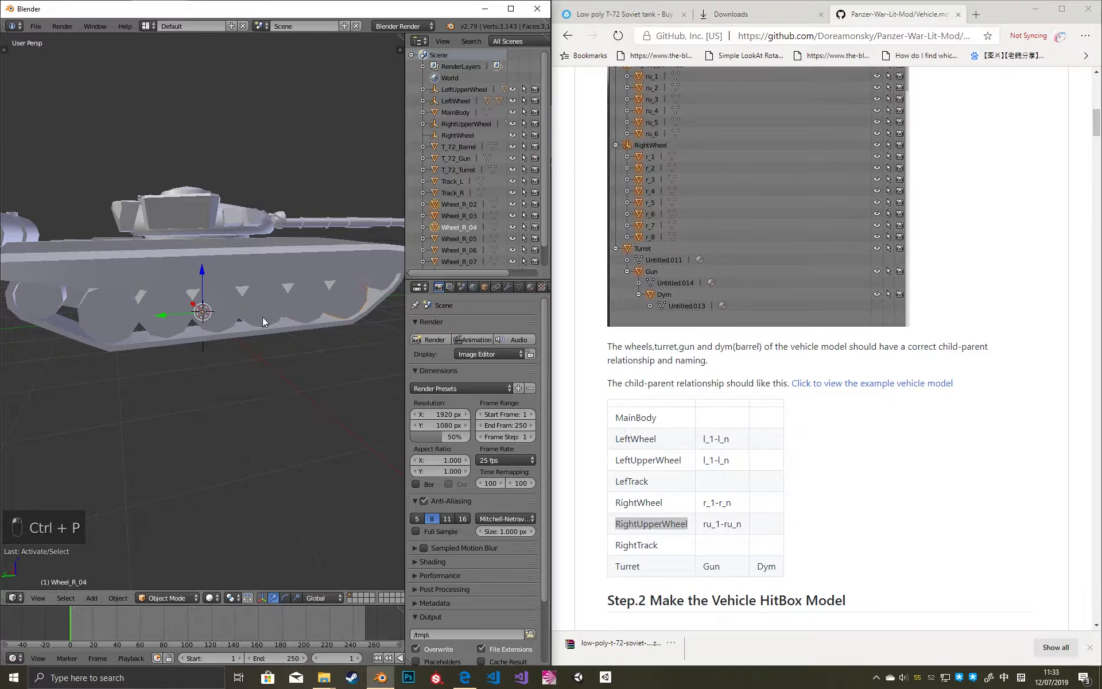
right_click(216, 322, "shift")
right_click(152, 324, "shift")
right_click(129, 309, "shift")
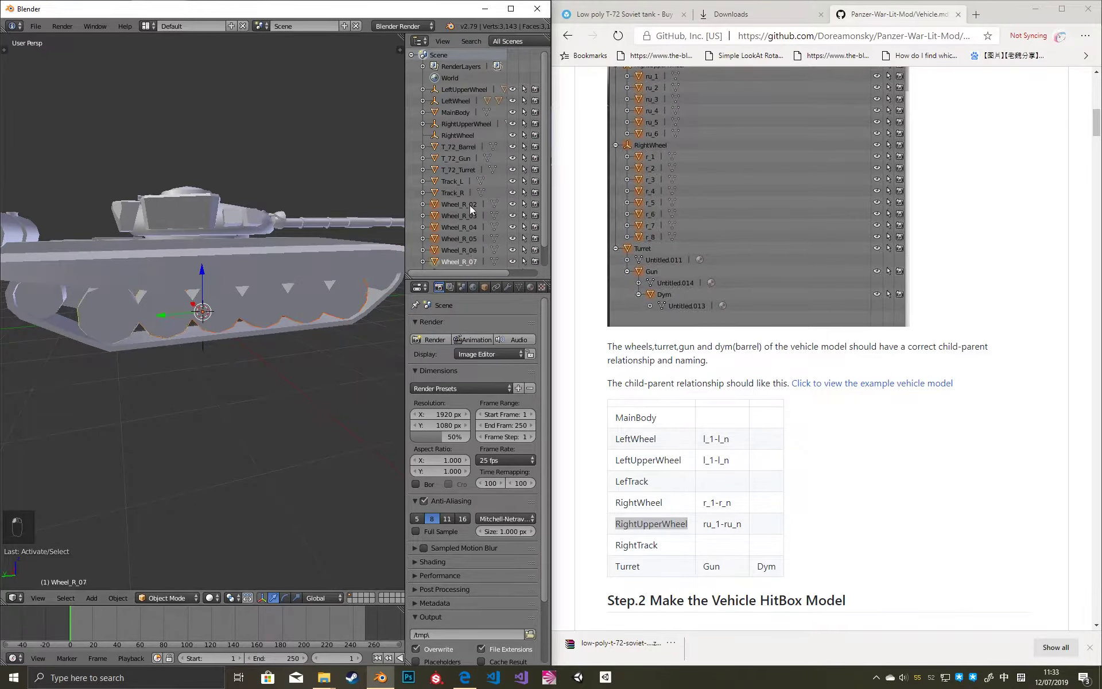
left_click(458, 136)
middle_click_drag(296, 205, 218, 254)
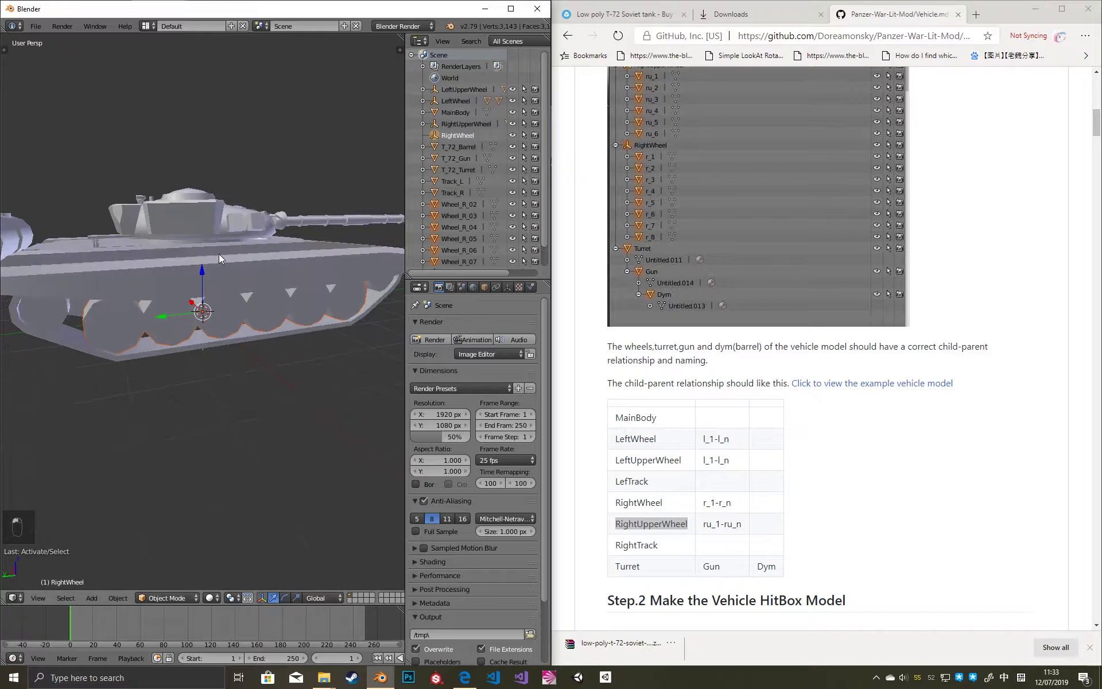
key("ctrl+p")
left_click(219, 254)
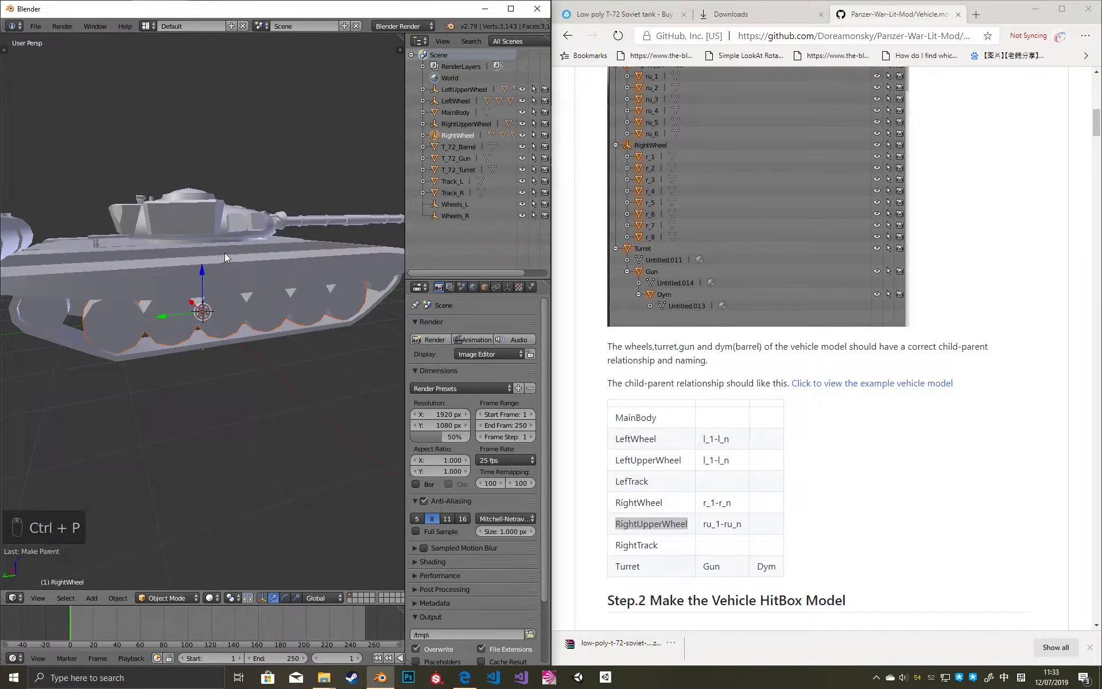
left_click(651, 509)
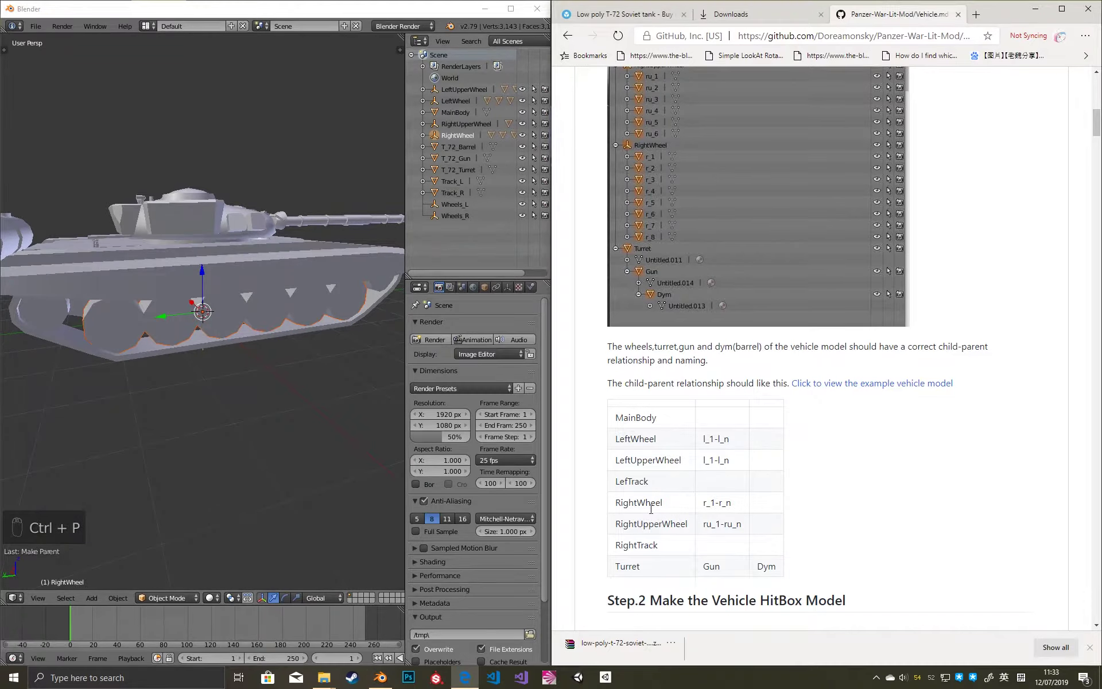
Rename Track_R to RightTrack by pasting the name from the guide.
double_click(641, 481)
right_click(301, 333)
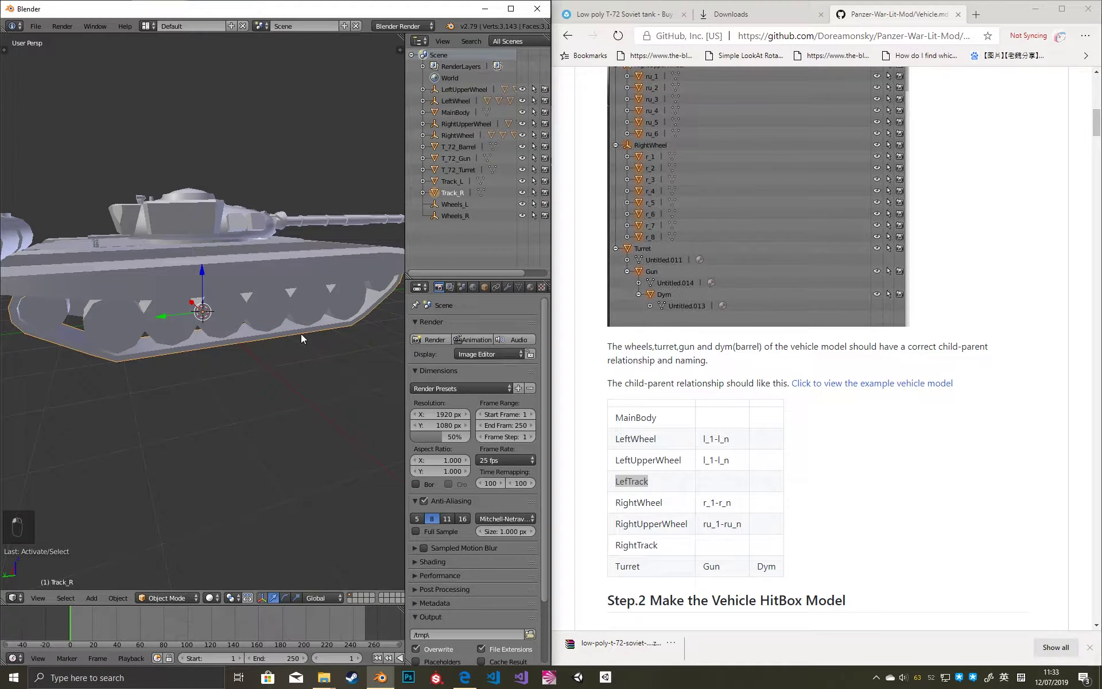
double_click(453, 194)
left_click(729, 523)
double_click(634, 546)
key("ctrl+c")
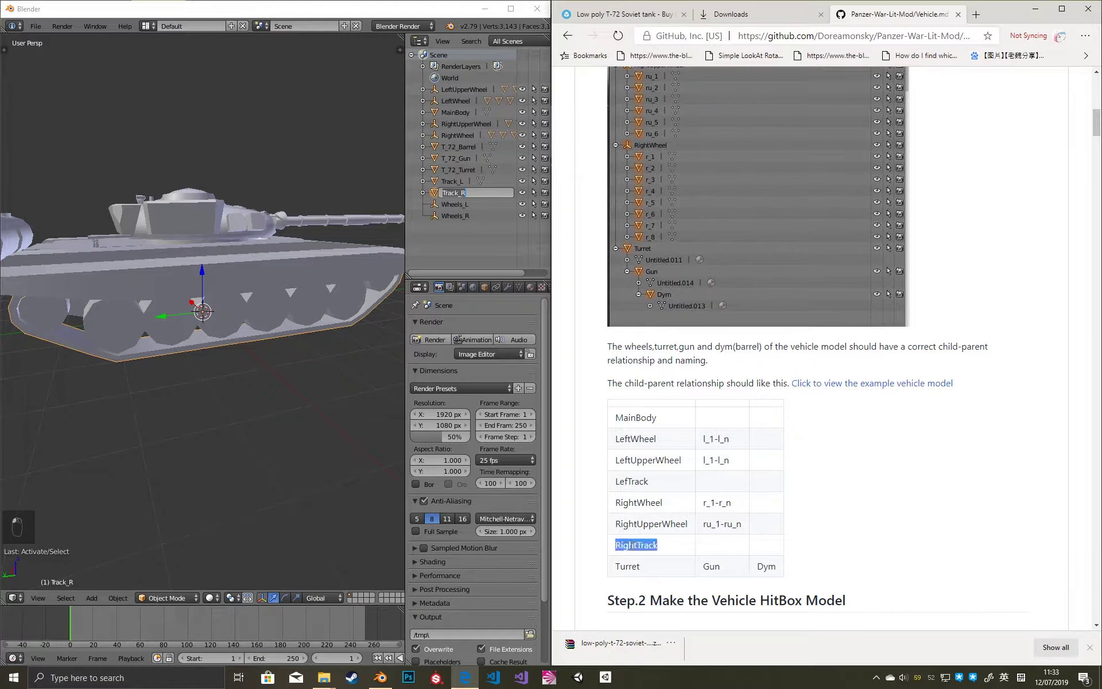
left_click(470, 205)
key("ctrl+v")
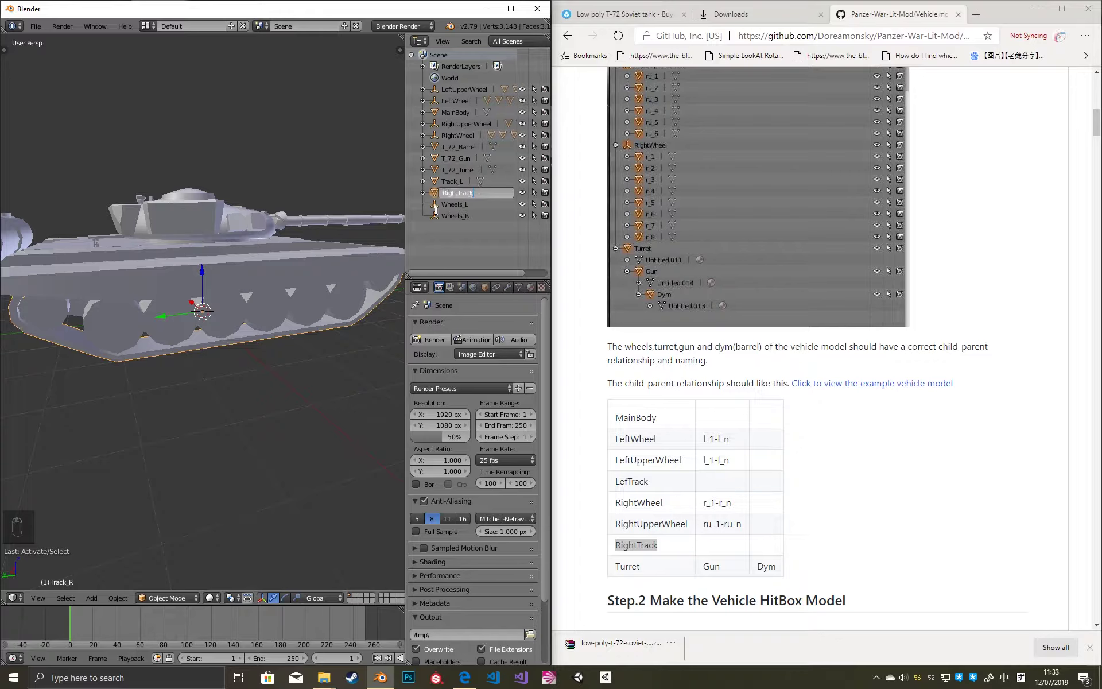
key("Return")
Rename the left track Track_L to LefTrack.
middle_click_drag(135, 318, 257, 350)
right_click(206, 360)
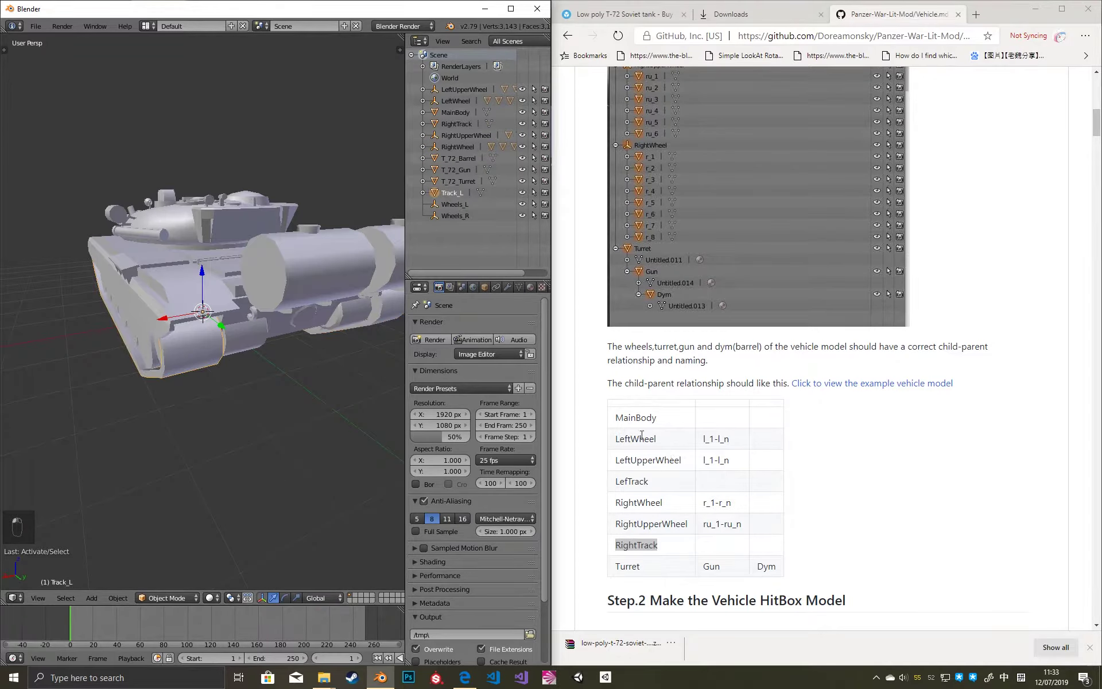
double_click(632, 481)
key("ctrl+c")
left_click(449, 195)
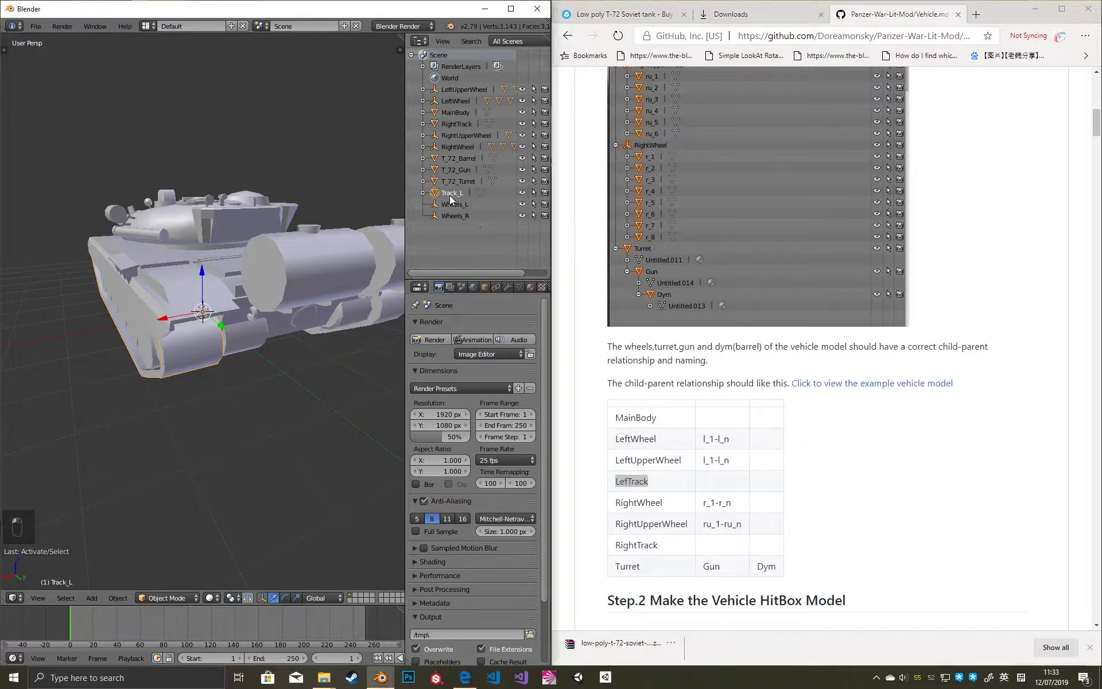
double_click(450, 195)
key("ctrl+v")
key("Return")
Delete the leftover Wheels_L and Wheels_R objects.
left_click(462, 202)
key("x")
left_click(444, 207)
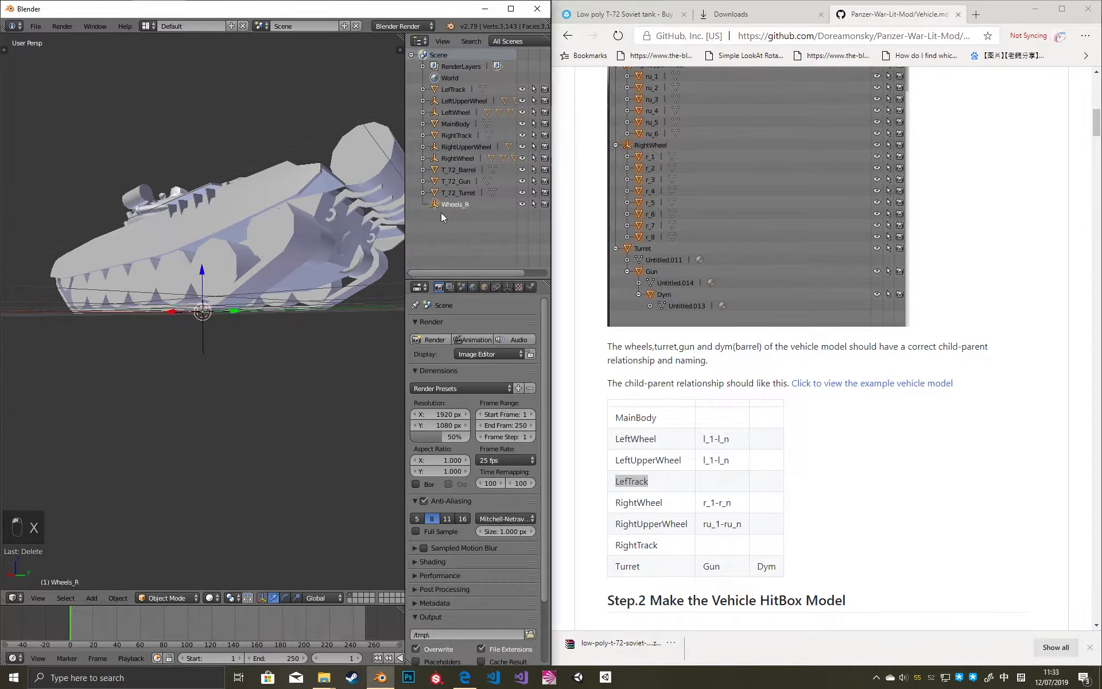
key("x")
left_click(217, 283)
left_click(455, 195)
middle_click_drag(243, 277, 256, 336)
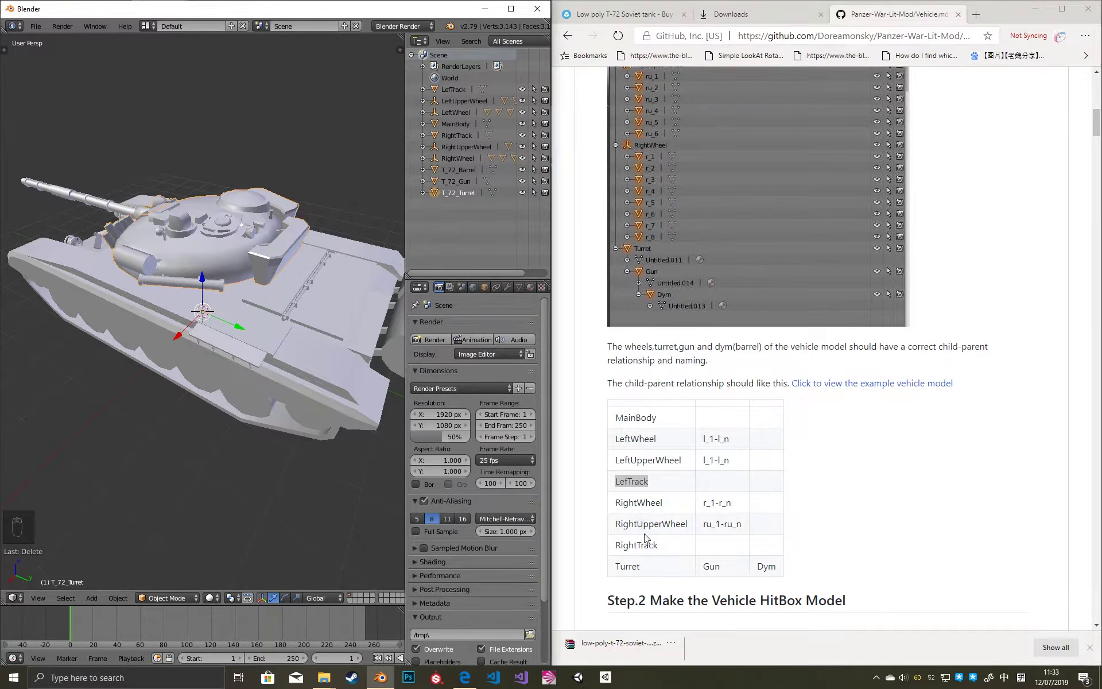
Rename T_72_Turret to Turret in the Outliner.
double_click(636, 565)
key("ctrl+c")
double_click(458, 193)
key("ctrl+v")
key("Return")
middle_click_drag(188, 294, 223, 312)
Rename T_72_Gun to Gun and T_72_Barrel to Dym.
right_click(148, 245)
double_click(711, 566)
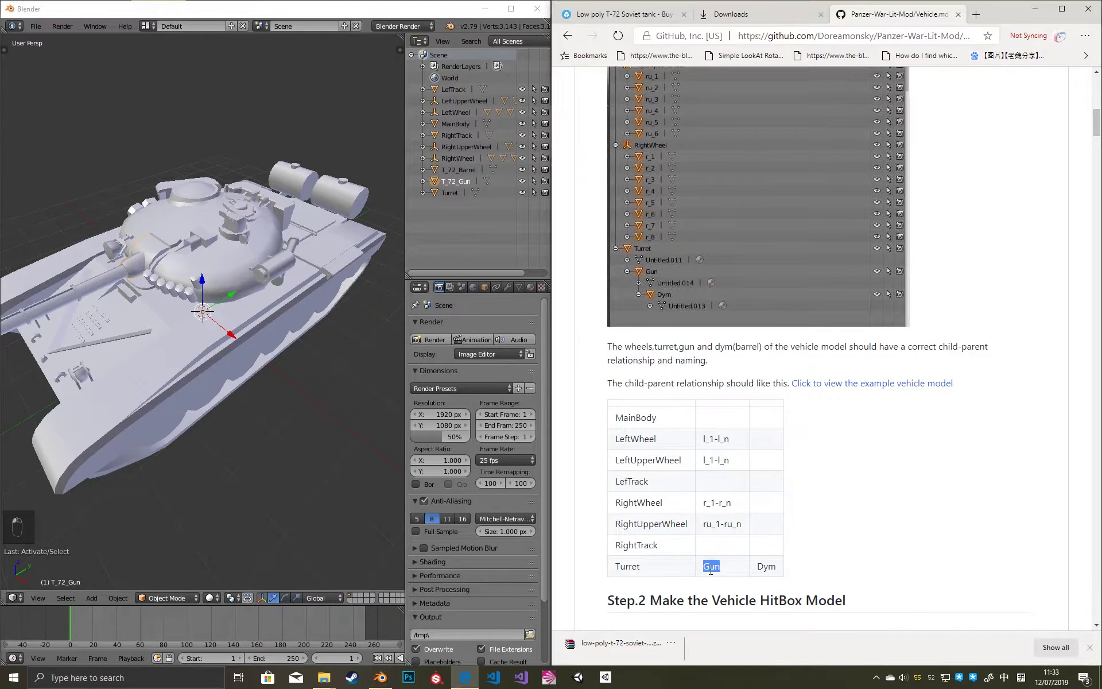
double_click(450, 184)
key("ctrl+v")
key("Return")
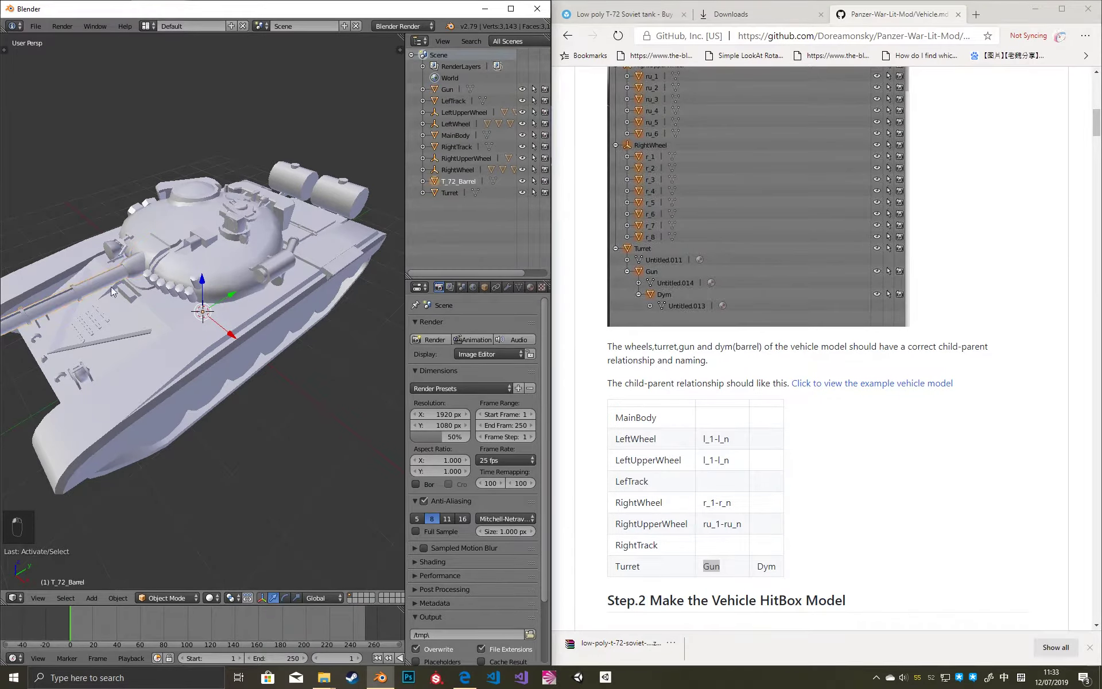
double_click(759, 567)
double_click(454, 180)
key("ctrl+v")
key("Return")
Make Gun the parent of the Dym barrel.
middle_click_drag(126, 292, 176, 306, "shift")
right_click(175, 288)
right_click(174, 288)
scroll(214, 234, "up", 3)
right_click(213, 233, "shift")
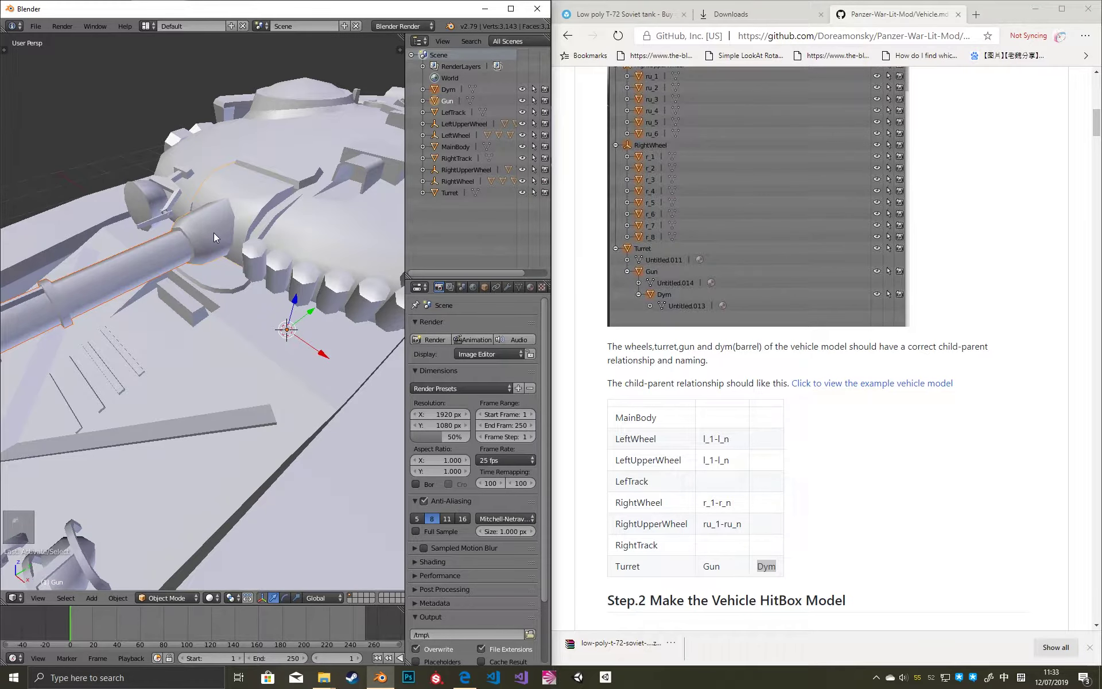
key("ctrl+p")
left_click(214, 232)
Make Turret the parent of Gun.
right_click(251, 192)
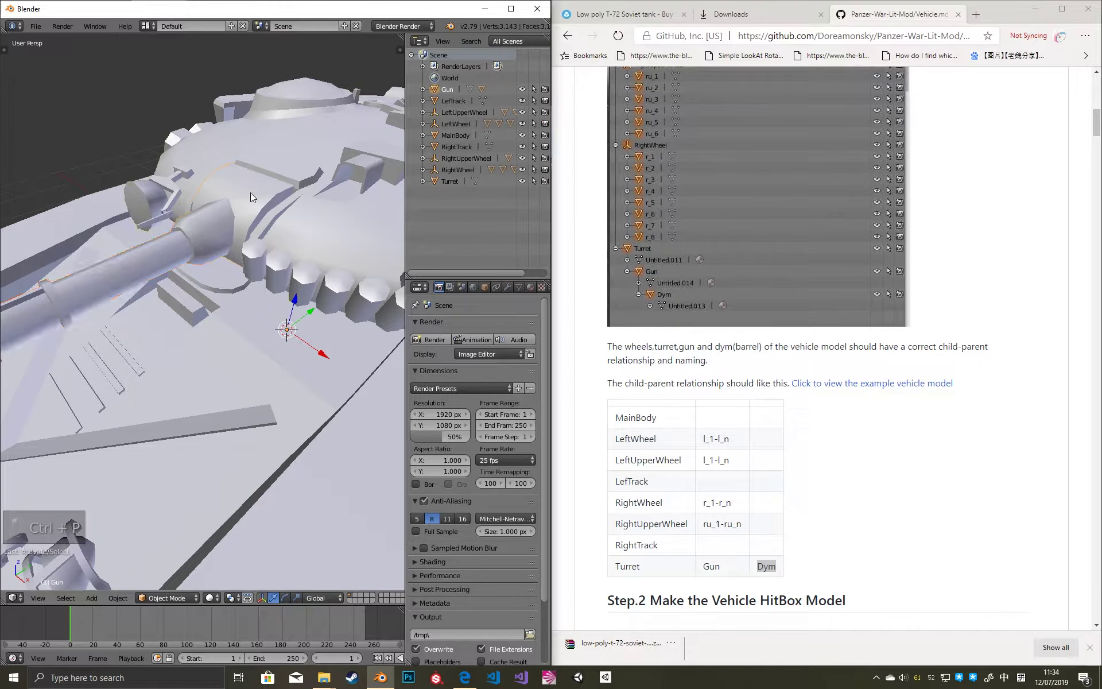
scroll(309, 174, "down", 5)
right_click(313, 185, "shift")
key("ctrl+p")
left_click(313, 185)
Test the hierarchy by rotating the turret around Z and tilting the gun.
right_click(277, 280)
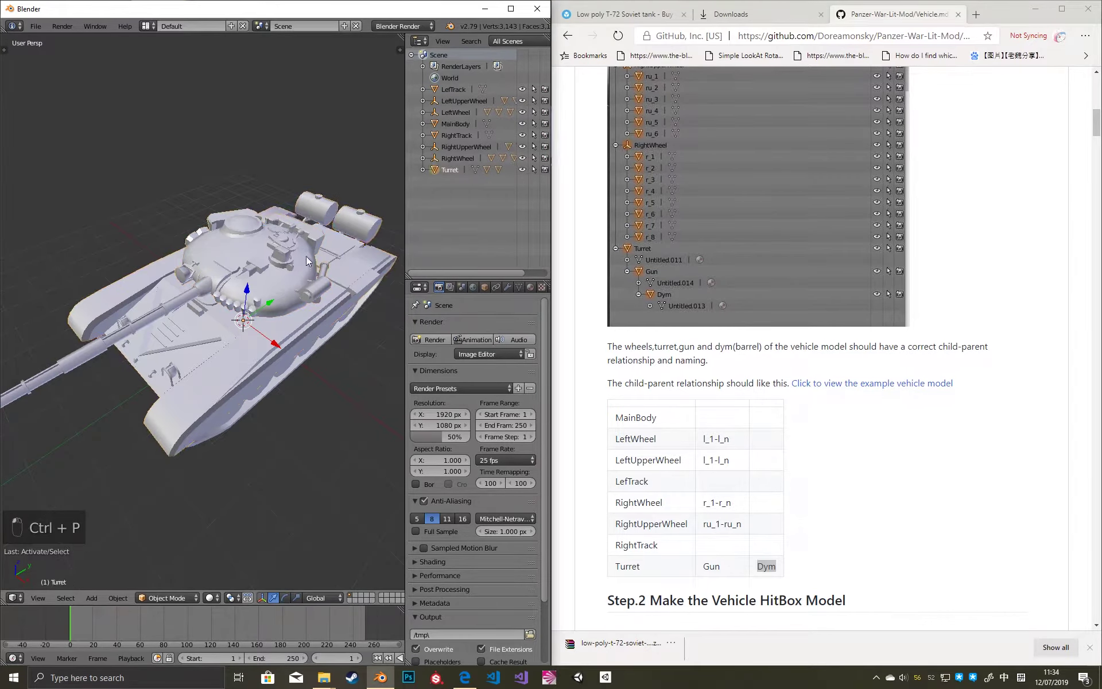
key("r")
key("z")
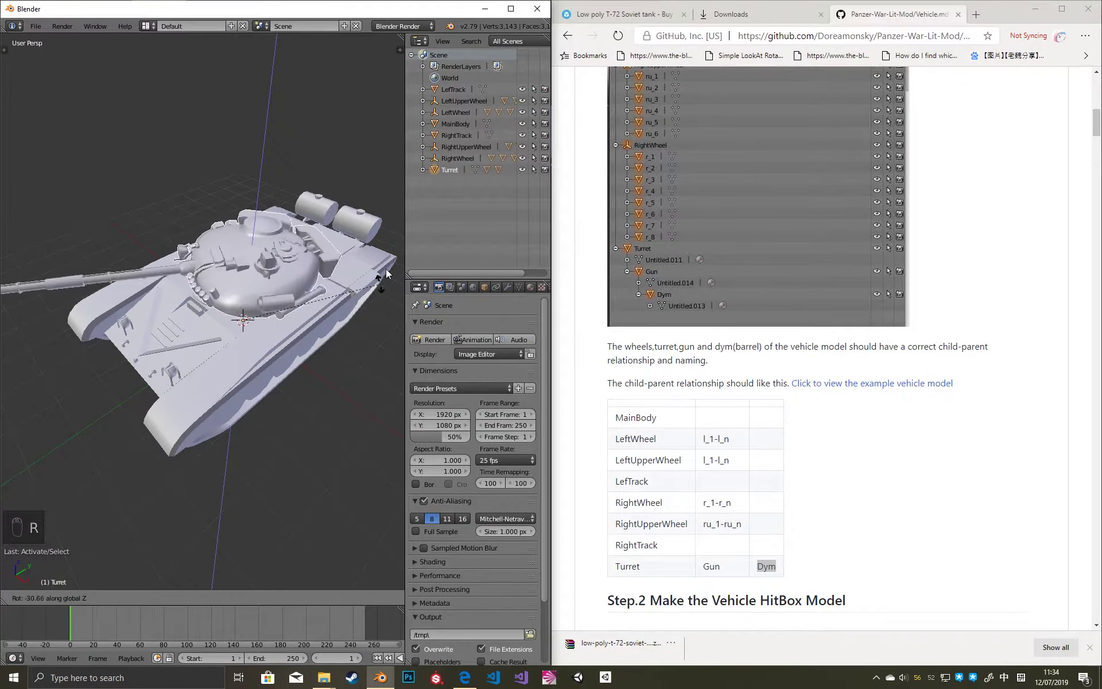
left_click(191, 281)
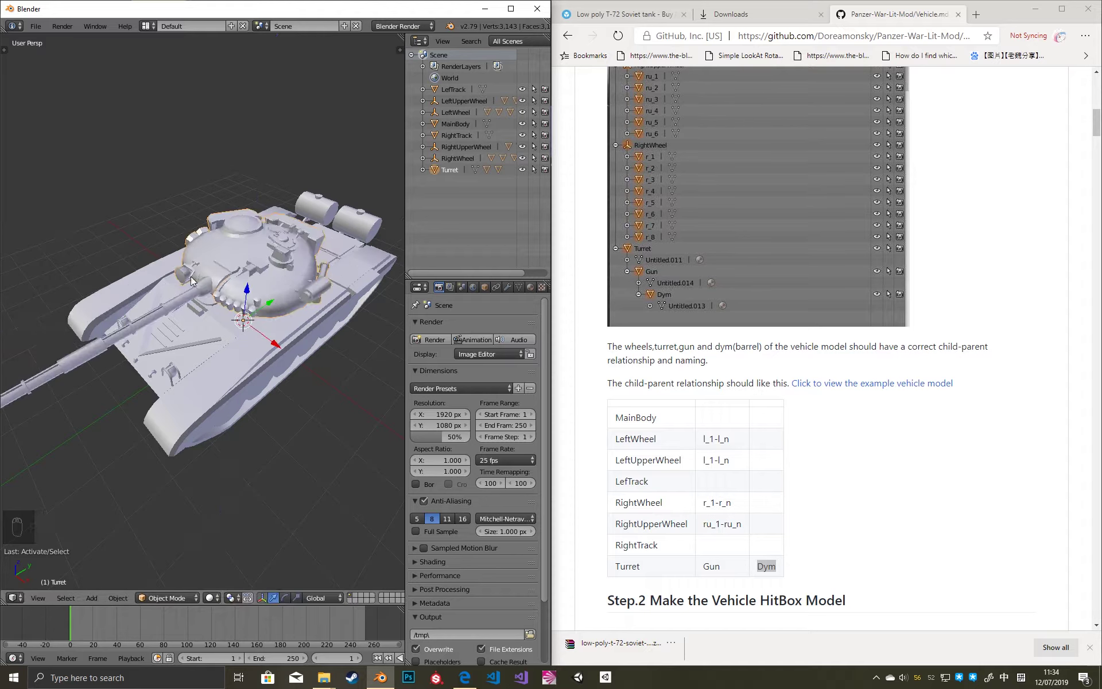
key("r")
key("x")
right_click(252, 183)
middle_click_drag(232, 298, 187, 293)
right_click(349, 332)
scroll(340, 346, "down", 3)
middle_click_drag(334, 342, 310, 323)
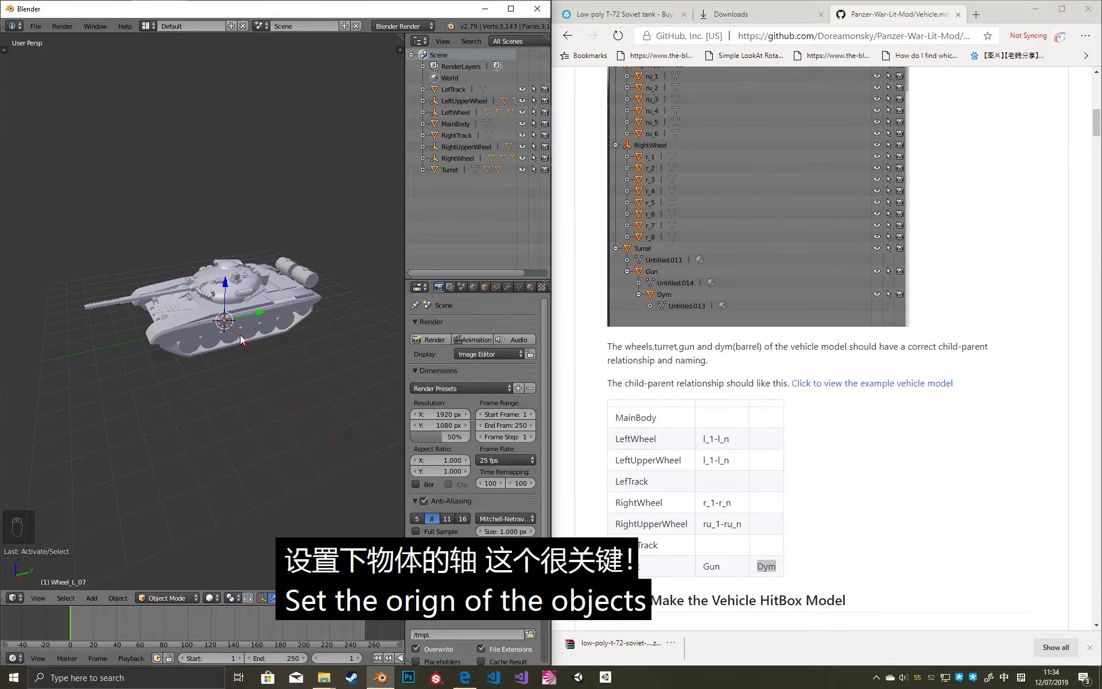
Set every object's origin to its geometry, then test-rotate a left road wheel.
key("a")
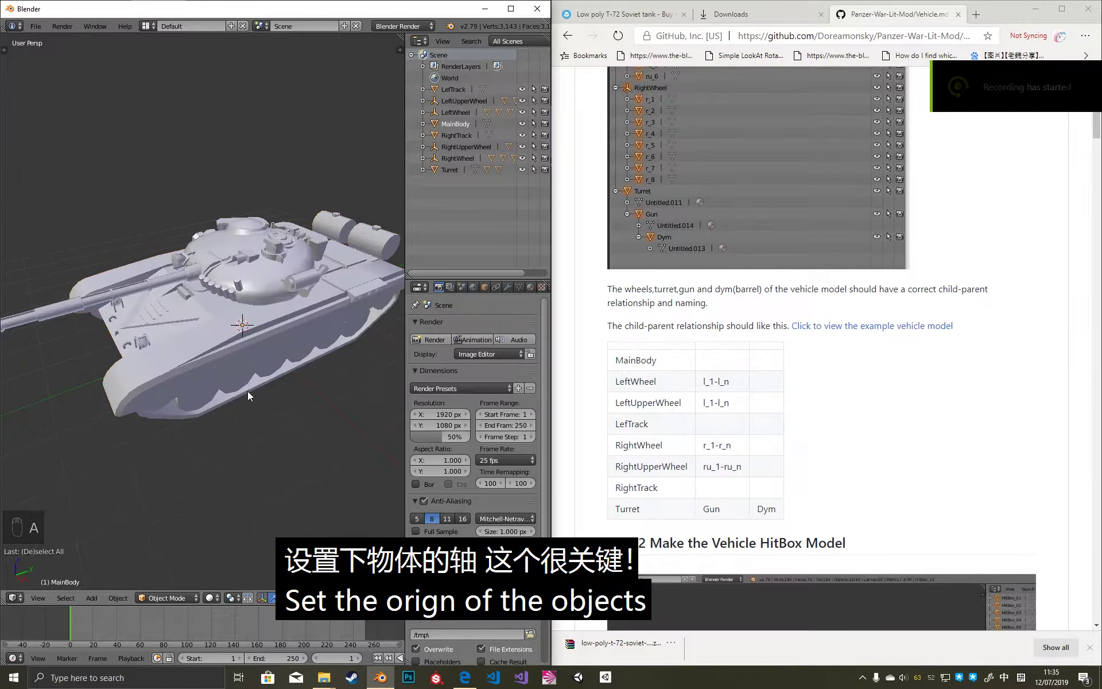
key("a")
key("a")
key("ctrl+shift+alt+c")
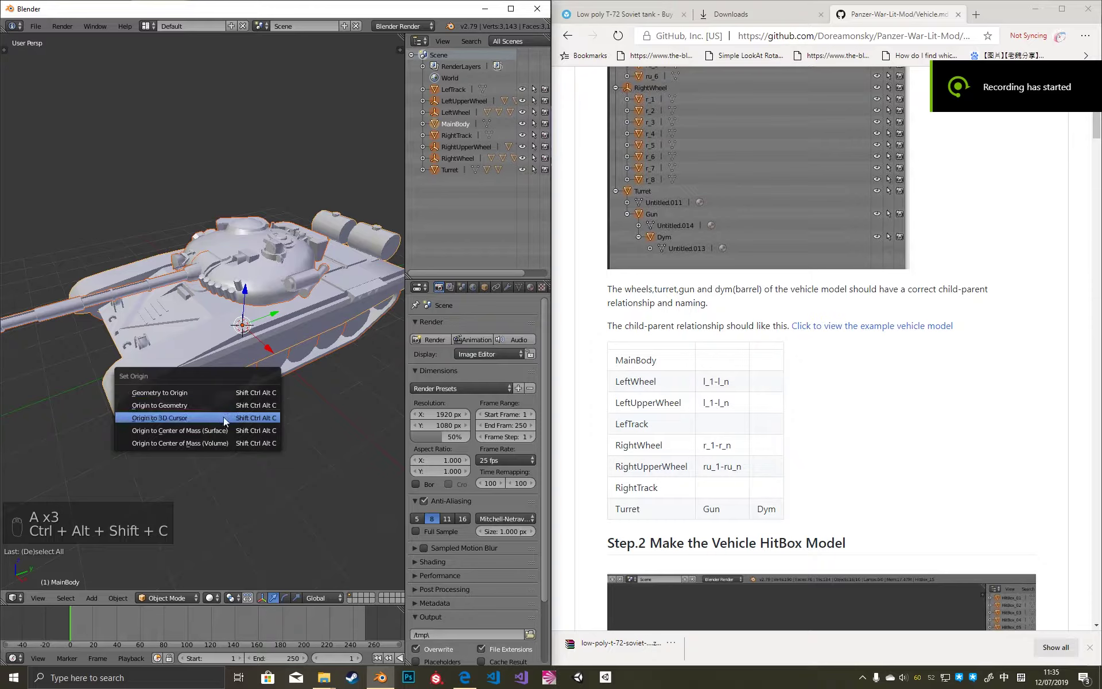
left_click(196, 404)
right_click(195, 400)
middle_click_drag(200, 381, 194, 356)
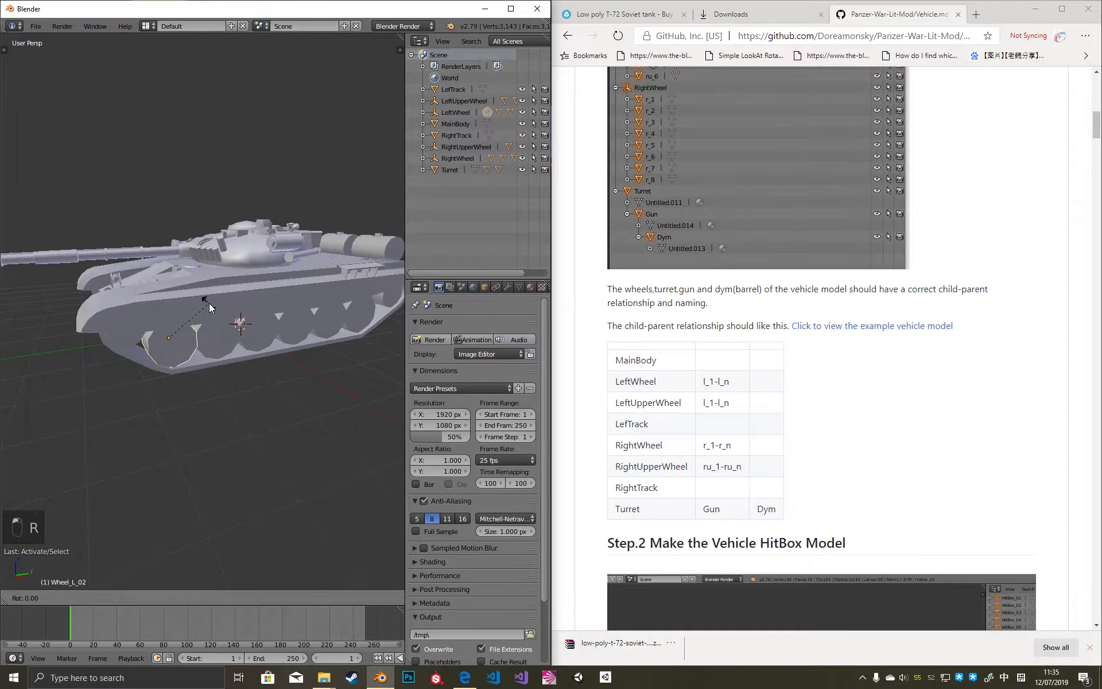
key("r")
key("x")
left_click(139, 337)
Test-rotate the Turret around Z and tilt the Gun along X.
right_click(256, 253)
middle_click_drag(256, 253, 321, 270)
key("r")
key("z")
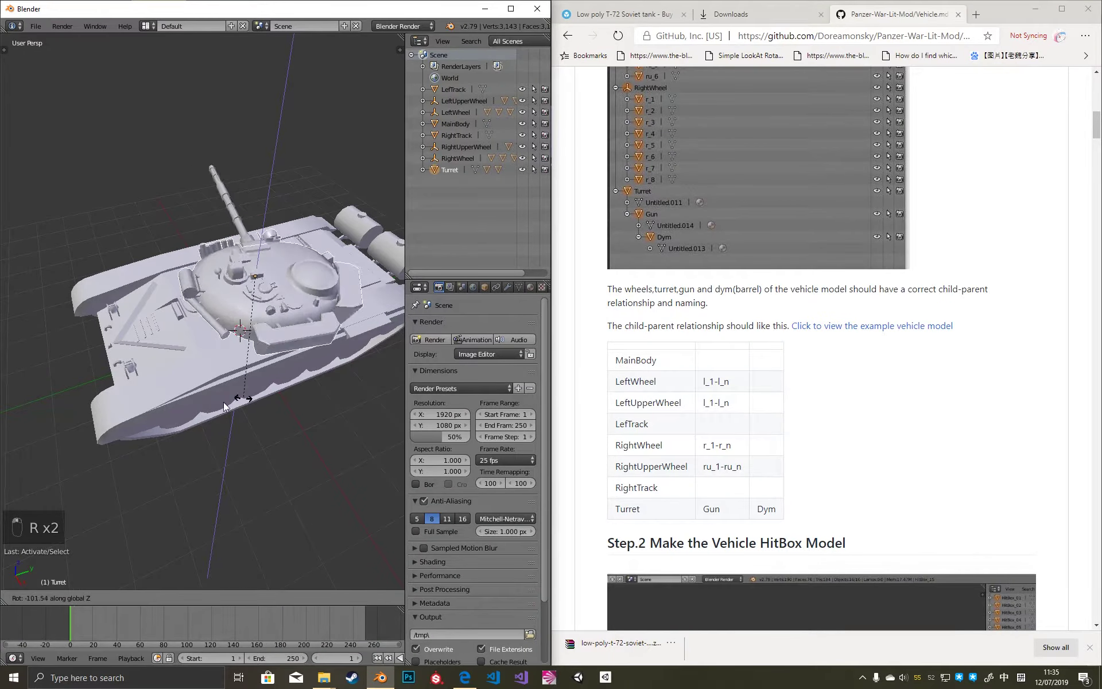
left_click(338, 318)
right_click(205, 283)
key("r")
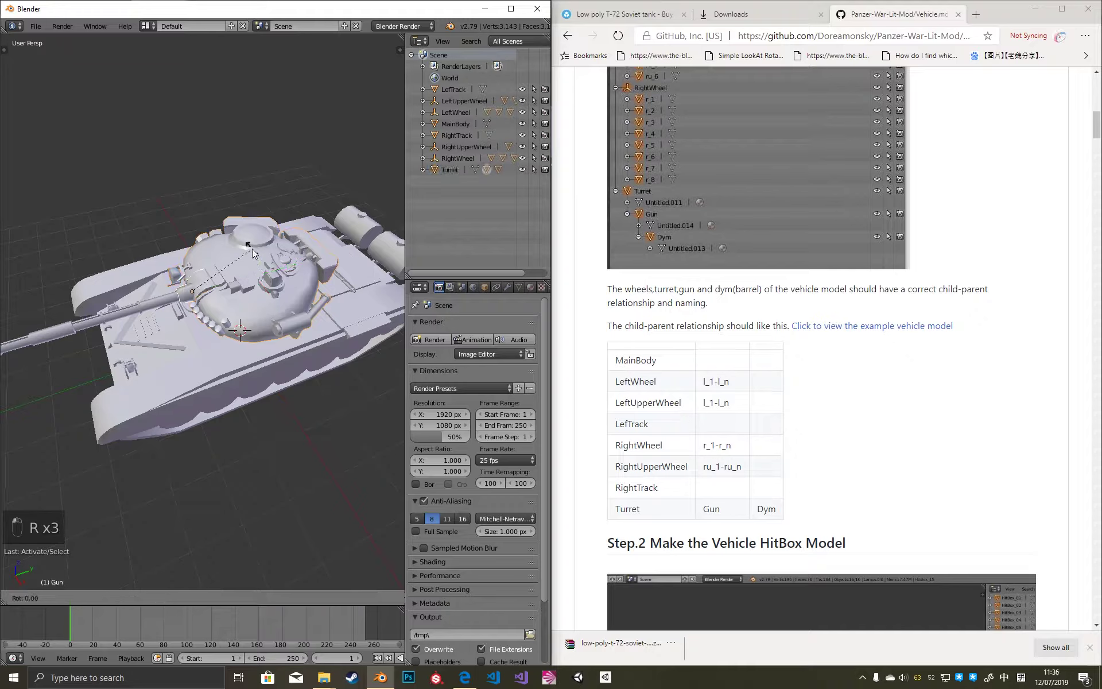
key("x")
left_click(305, 231)
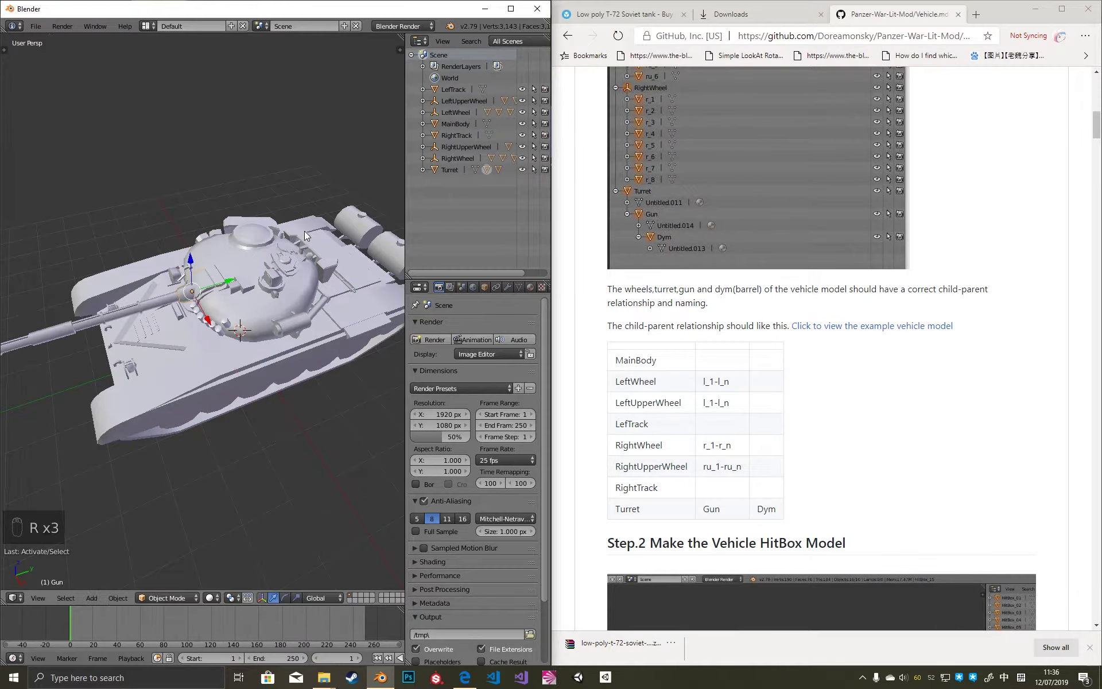
In orthographic side wireframe view, move the Gun's origin to its pivot via the 3D cursor.
key("KP_3")
key("KP_5")
key("z")
middle_click_drag(206, 266, 243, 315, "shift")
scroll(243, 316, "up", 10)
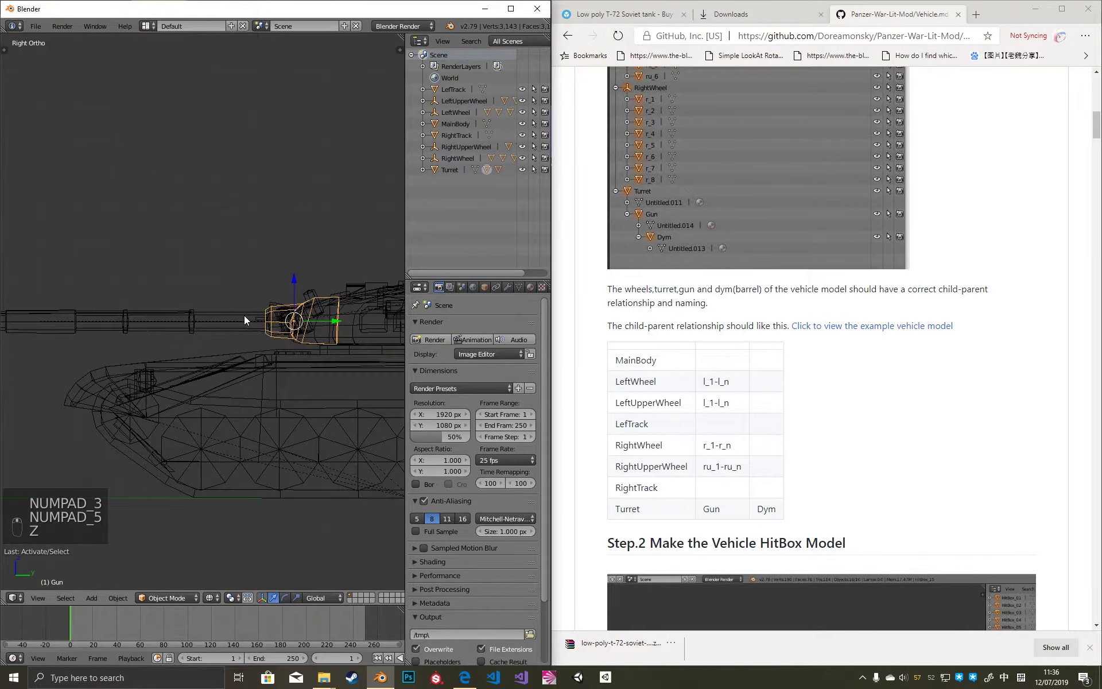
middle_click_drag(395, 339, 133, 340, "shift")
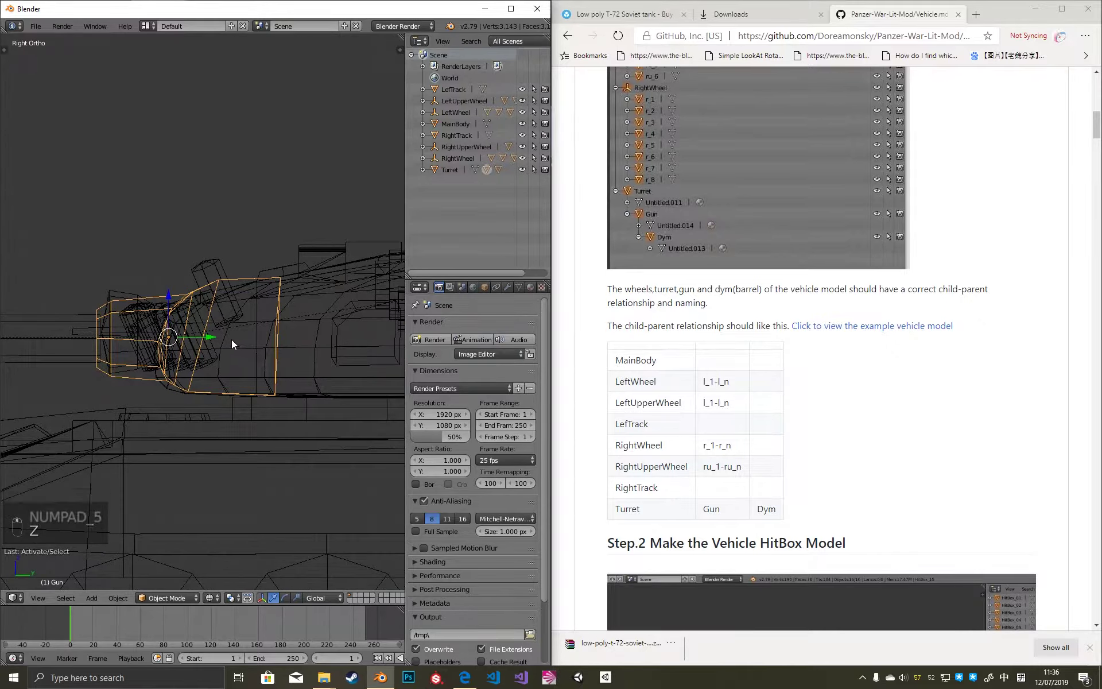
left_click(231, 339)
key("ctrl+alt+shift+c")
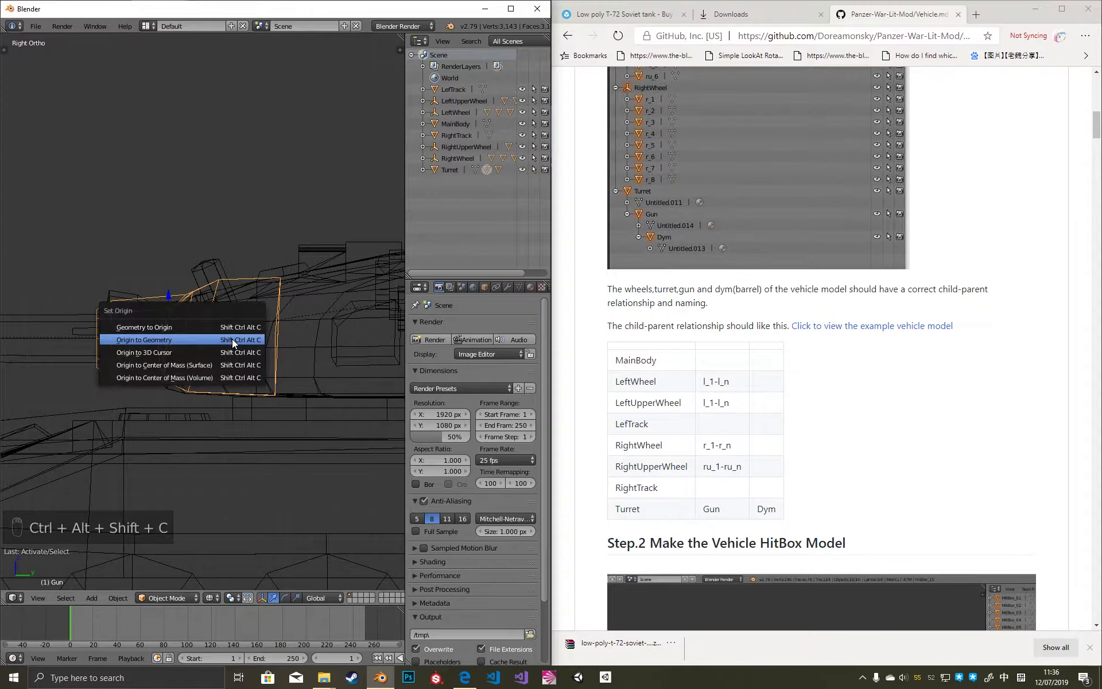
left_click(231, 350)
Check the Gun tilts around its new pivot, returning to solid shading and perspective view.
key("r")
middle_click_drag(309, 260, 312, 335)
right_click(315, 323)
scroll(312, 336, "down", 3)
key("r")
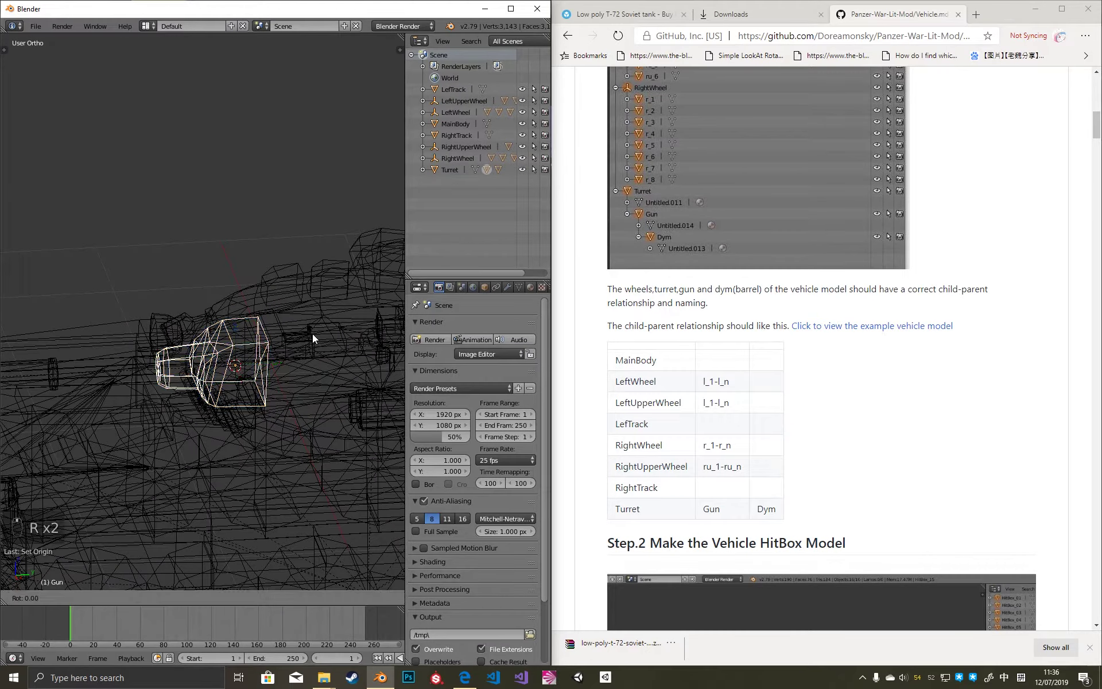
right_click(287, 288)
key("z")
key("r")
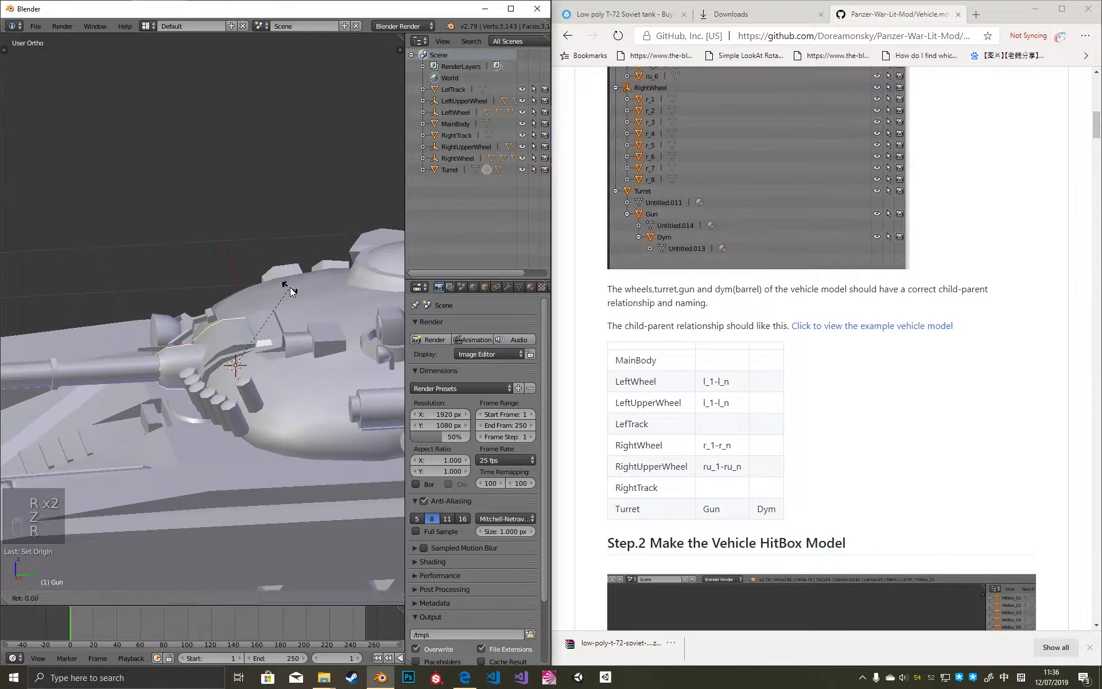
key("x")
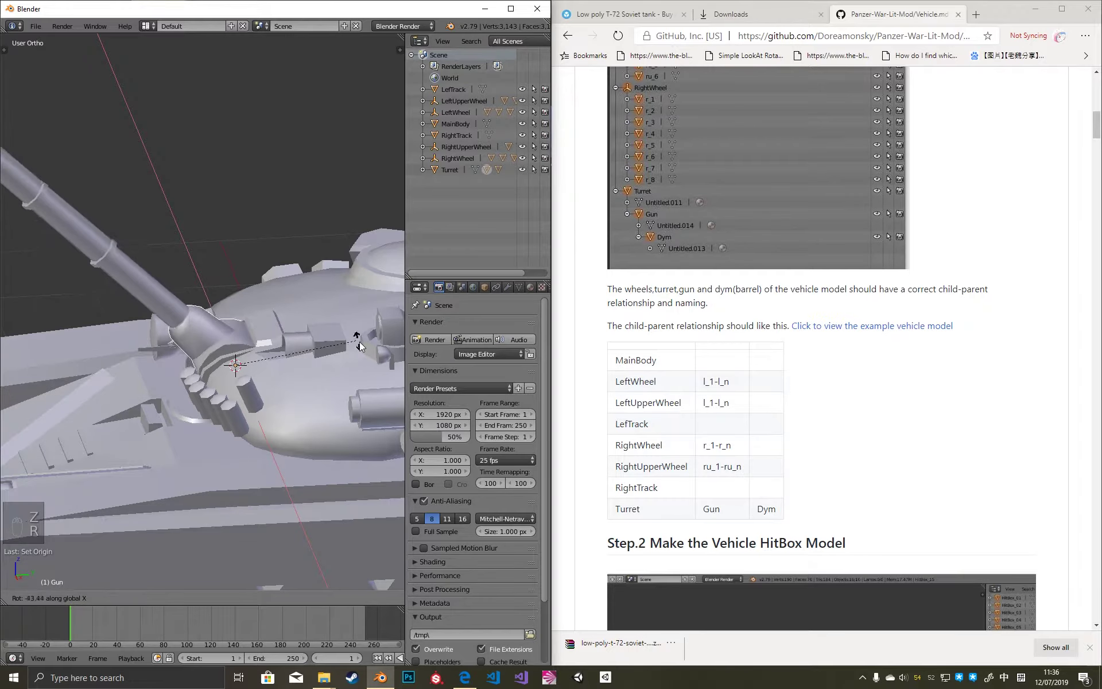
right_click(206, 301)
scroll(208, 301, "down", 4)
middle_click_drag(229, 314, 303, 316)
key("KP_5")
Deselect everything and find the guide's Step.2 HitBox section.
key("a")
key("a")
scroll(292, 321, "down", 3)
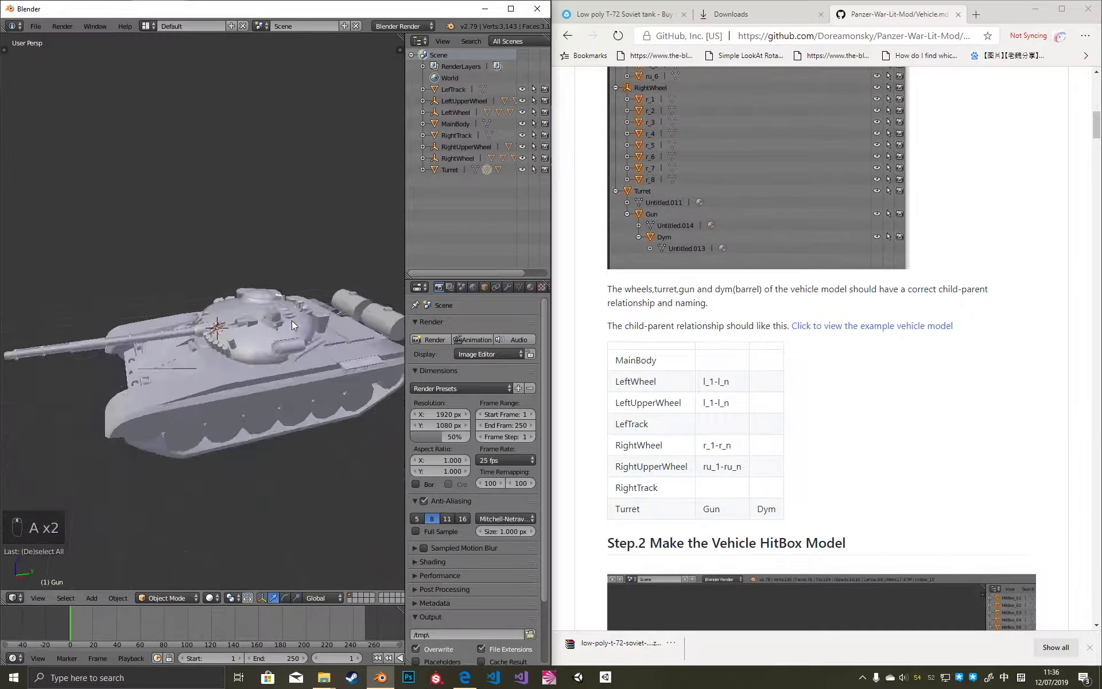
scroll(304, 344, "up", 2)
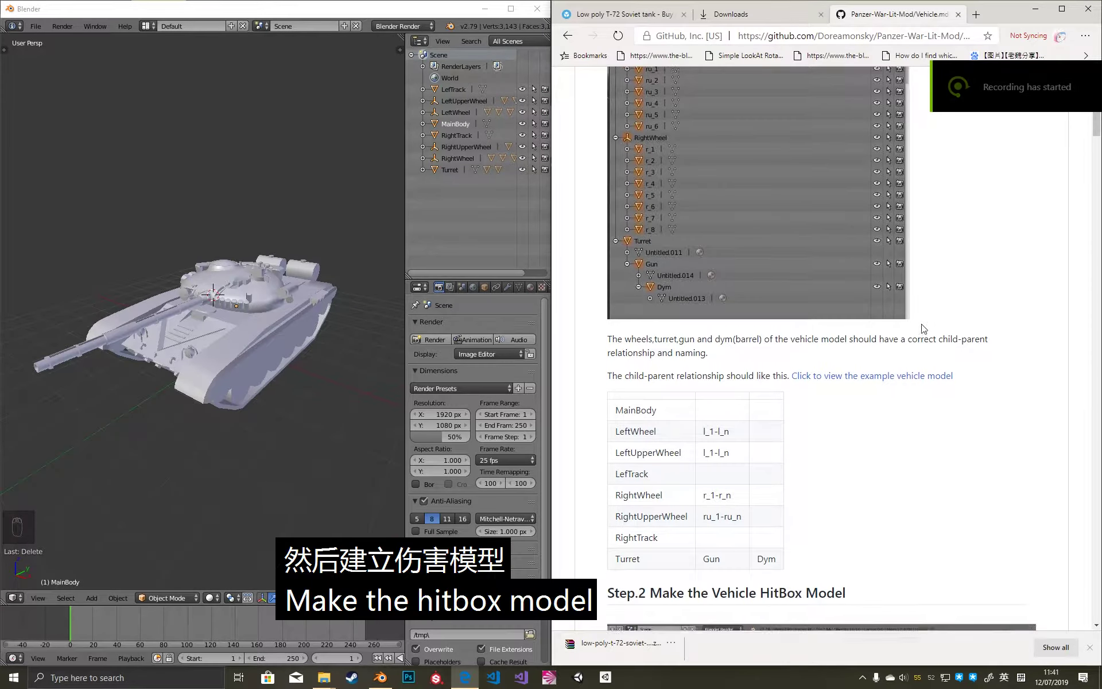
scroll(802, 266, "down", 6)
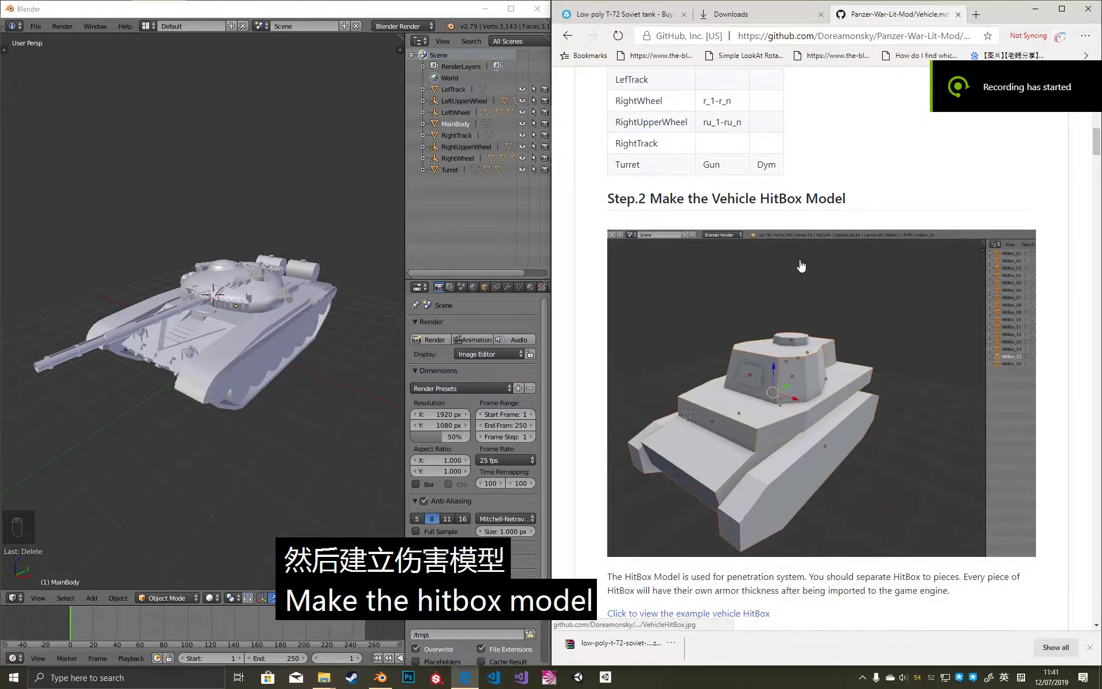
triple_click(785, 201)
left_click(746, 577)
scroll(746, 577, "down", 1)
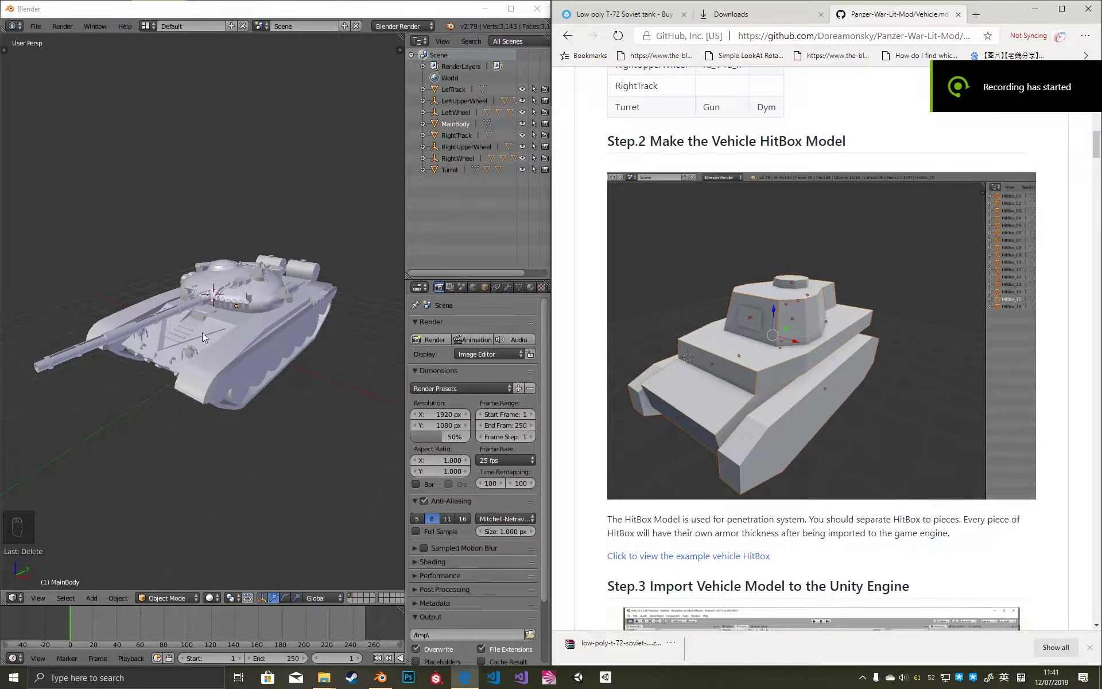
In orthographic front view, add a cube and switch to wireframe display.
key("KP_1")
key("KP_5")
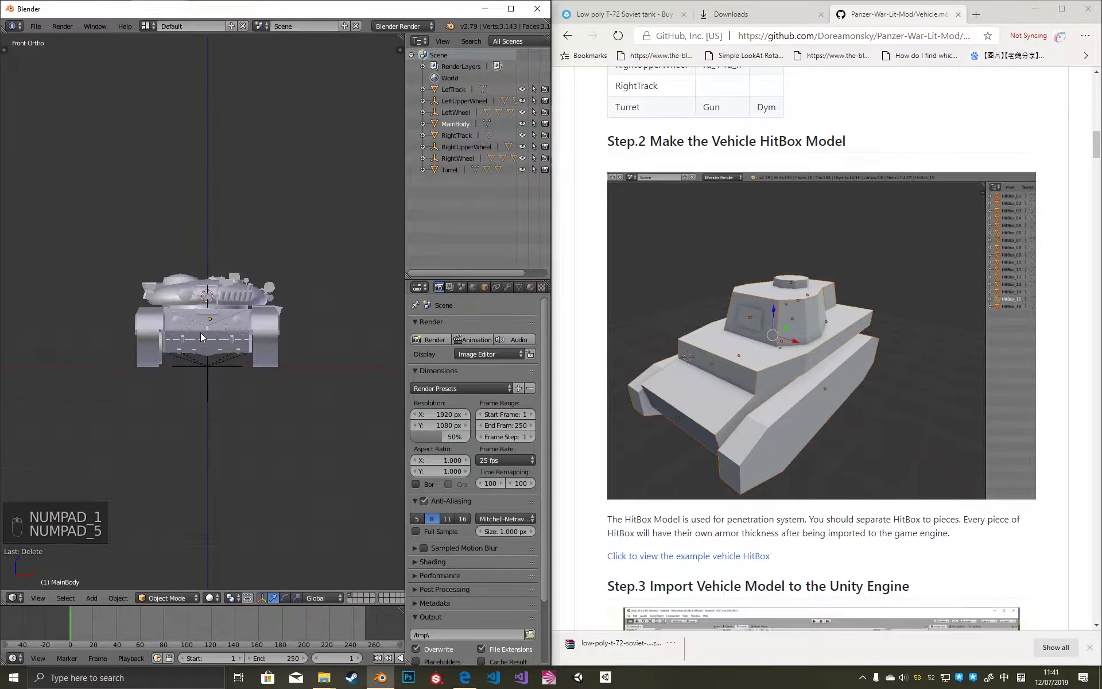
key("shift+a")
mouse_move(188, 251)
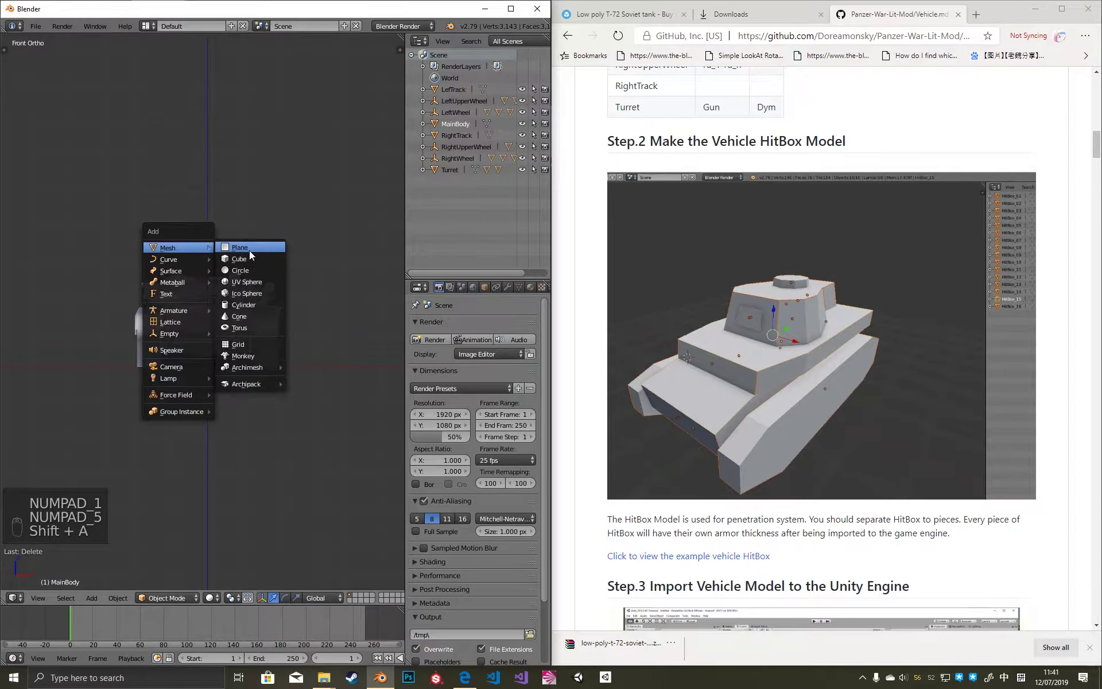
left_click(240, 258)
scroll(288, 309, "up", 5)
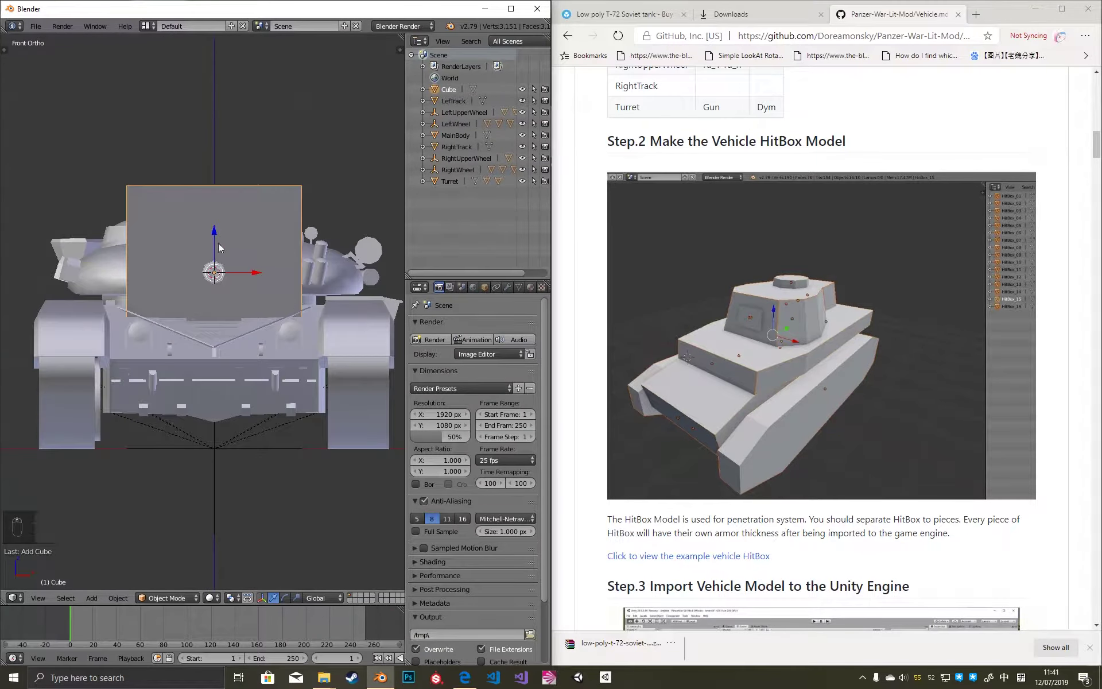
key("z")
Lower the cube along Z, widen it along X over the hull, and enter Edit Mode.
key("g")
key("z")
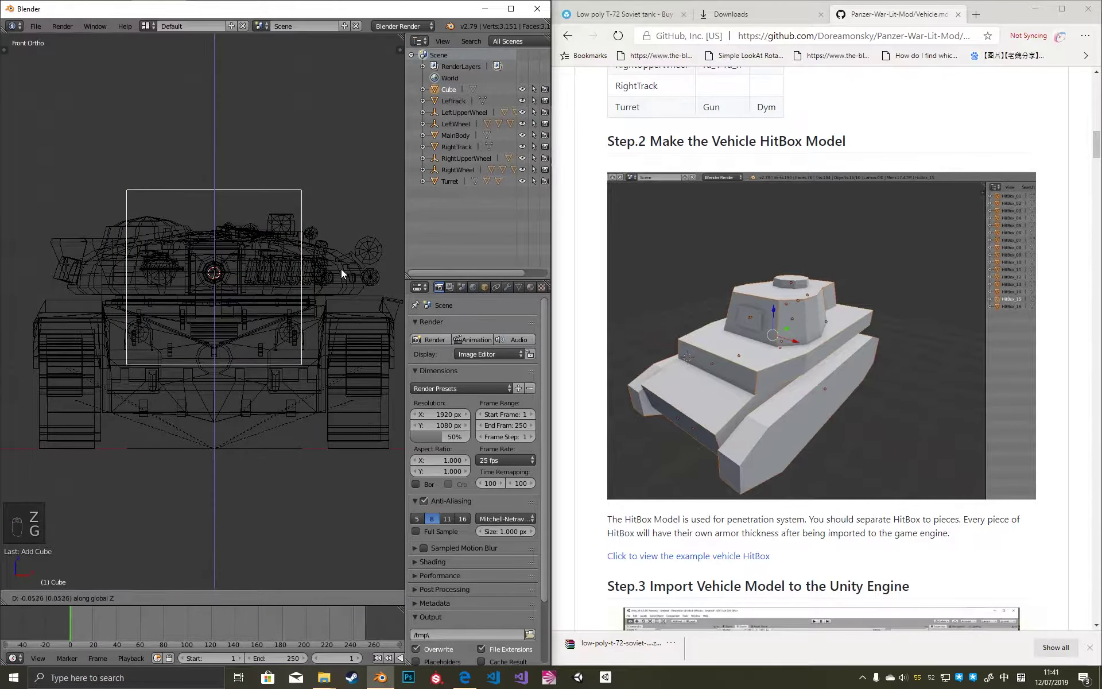
left_click(340, 375)
key("s")
key("x")
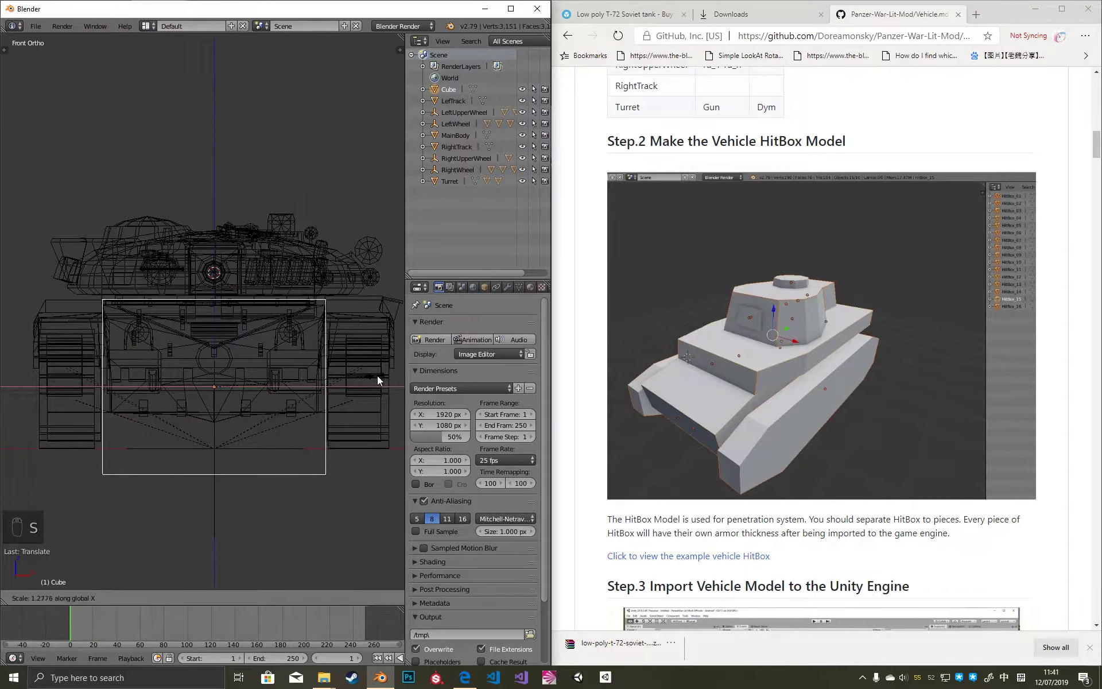
left_click(377, 375)
key("Tab")
In vertex mode, raise the box's four bottom vertices to the hull's underside.
key("ctrl+Tab")
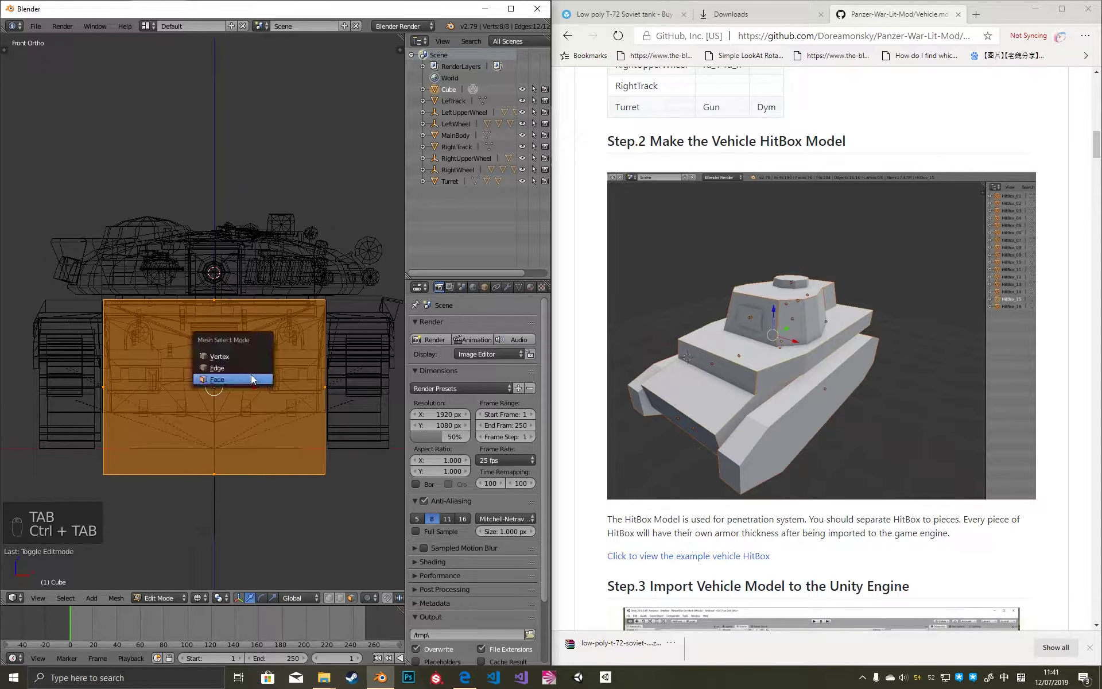
left_click(243, 357)
right_click(311, 457)
key("b")
left_click_drag(362, 499, 99, 468)
key("g")
key("z")
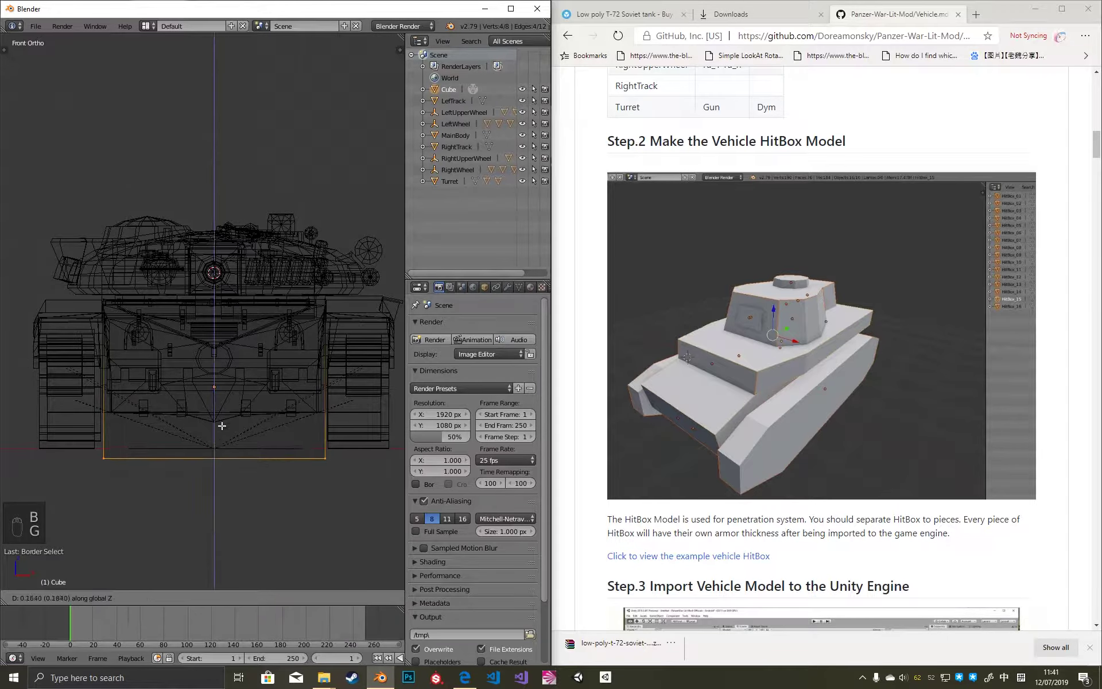
left_click(234, 384)
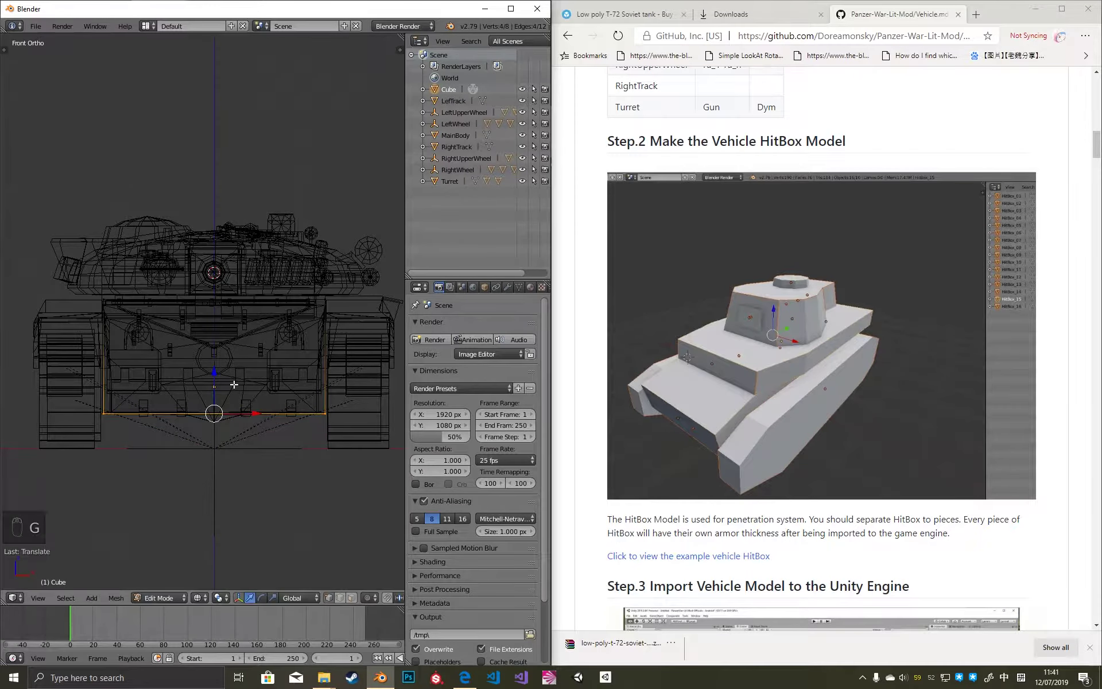
In side view, slide the box's front-end vertices along Y to the hull front.
key("KP_3")
key("a")
key("a")
key("a")
key("a")
scroll(168, 348, "down", 2)
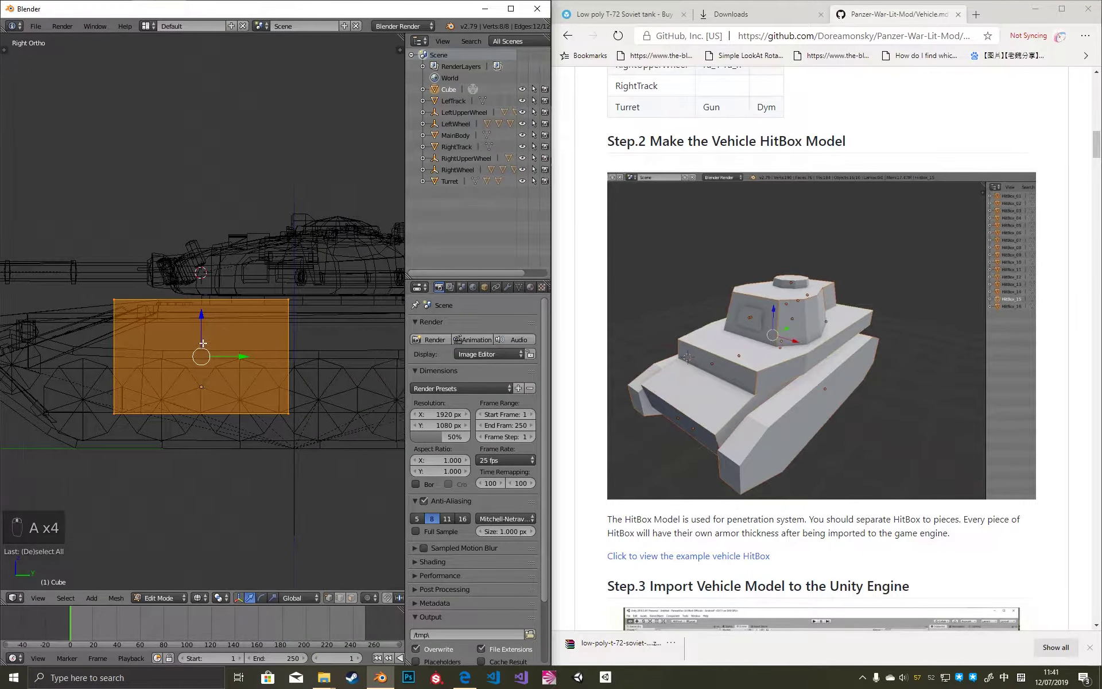
scroll(167, 348, "down", 1)
middle_click_drag(158, 360, 222, 367, "shift")
right_click(131, 396)
key("b")
left_click_drag(133, 430, 87, 281)
key("g")
key("y")
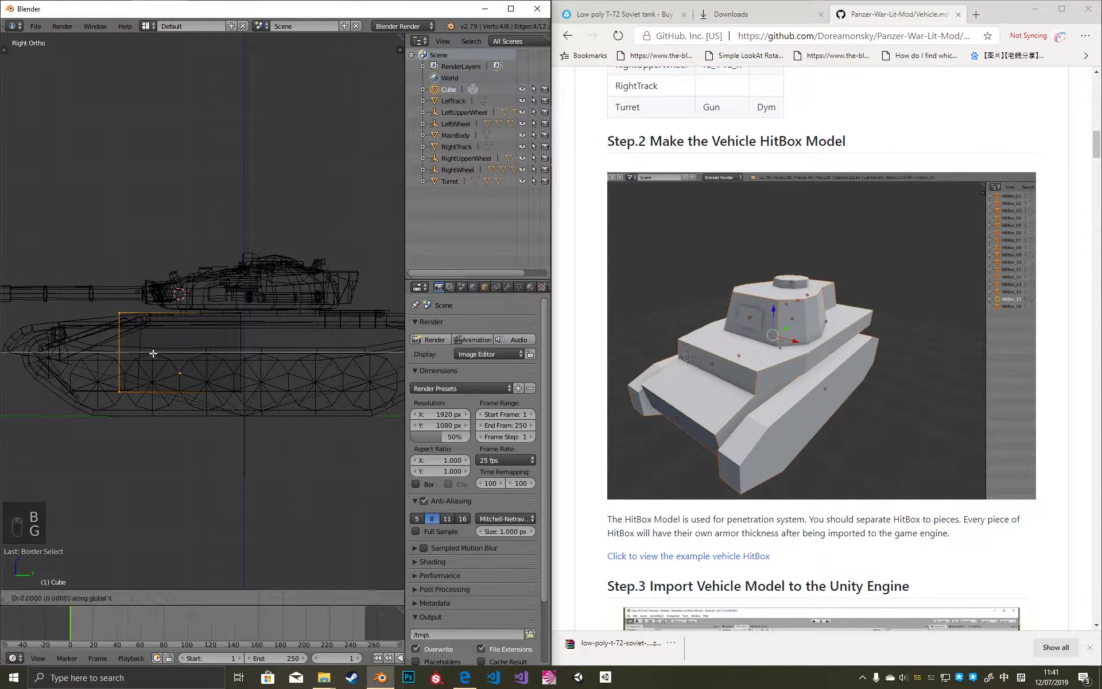
left_click(168, 360)
Stretch the box's rear-end vertices along Y to the hull rear.
key("a")
left_click_drag(265, 423, 218, 281)
middle_click_drag(306, 359, 243, 367, "shift")
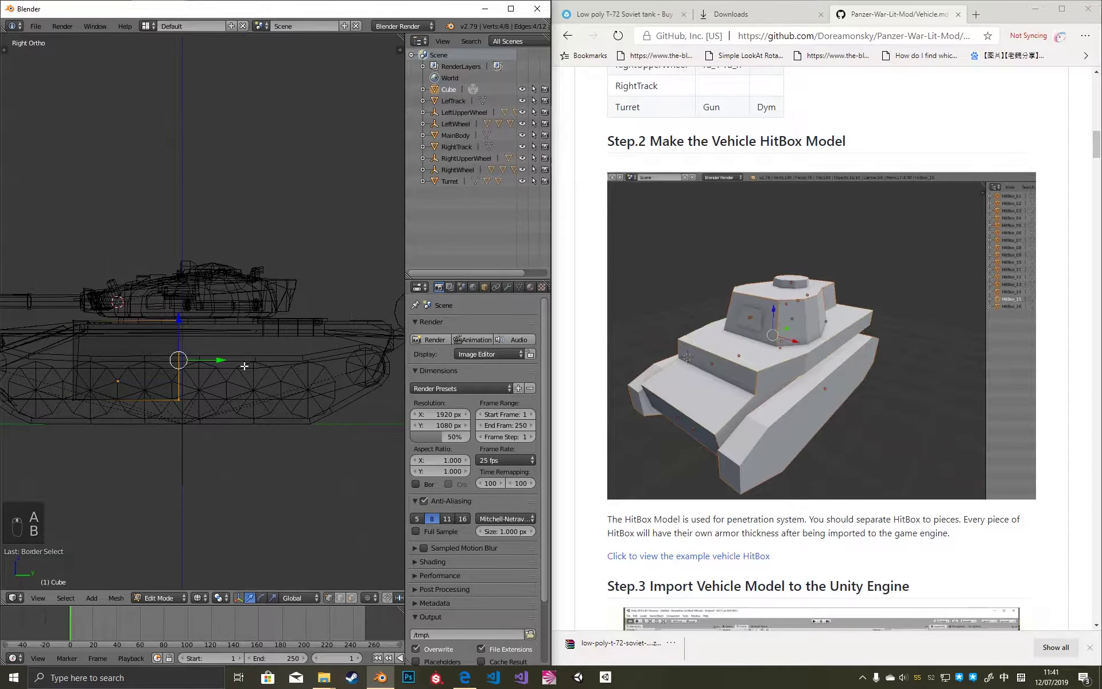
key("g")
key("y")
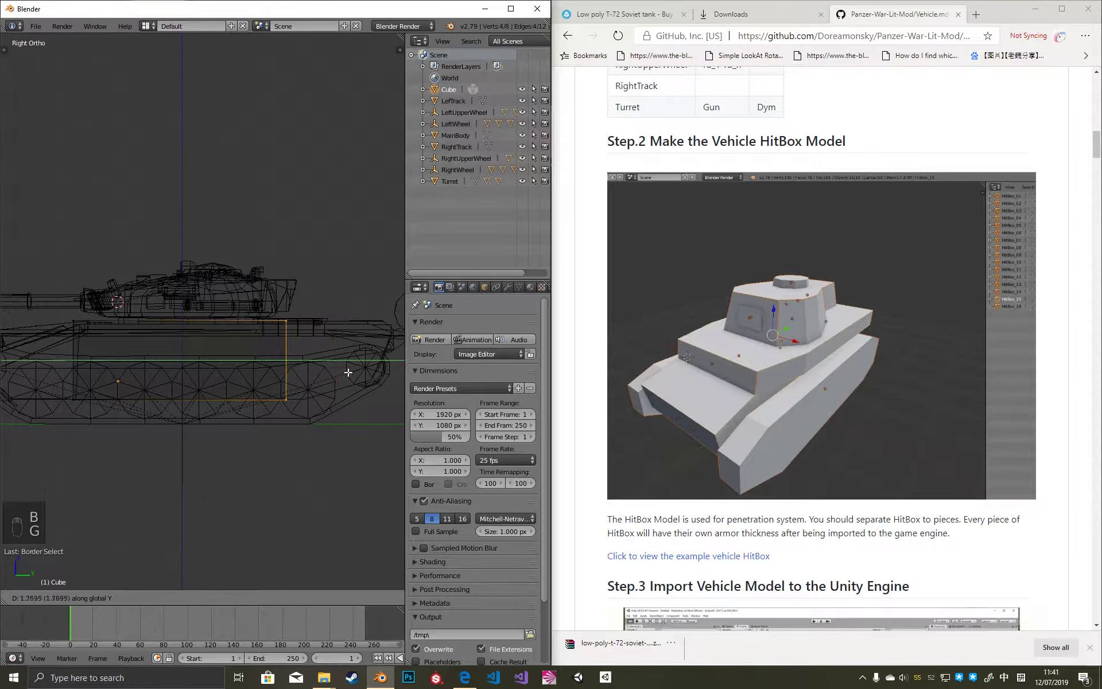
left_click(344, 370)
Extrude the box's rear end twice further back.
key("e")
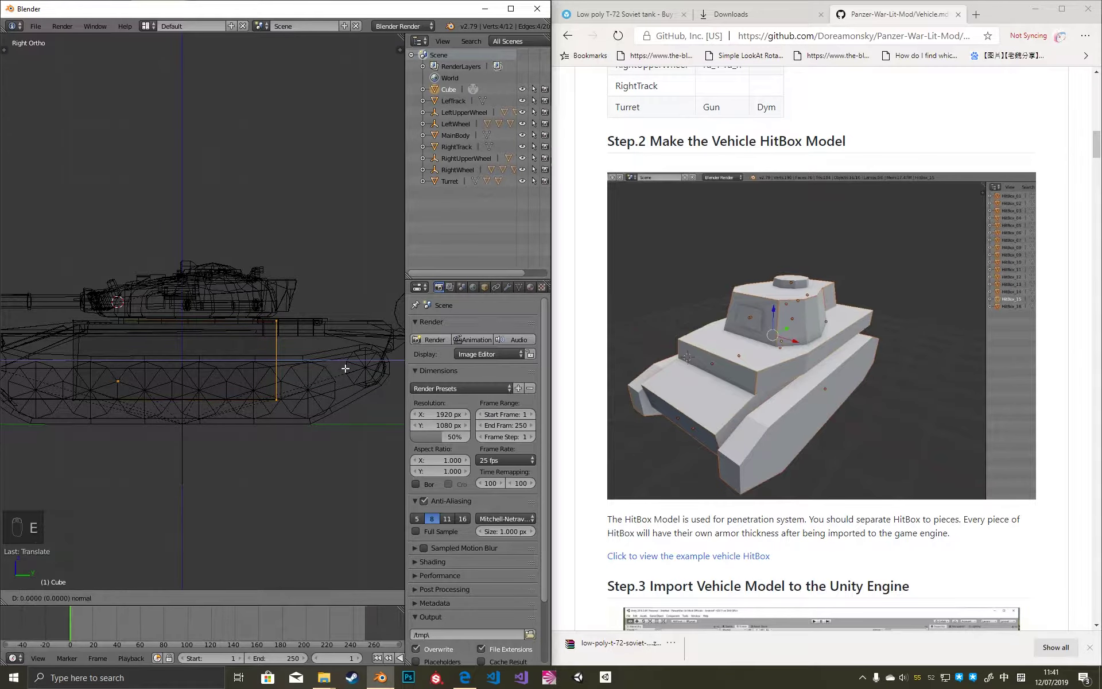
left_click(40, 368)
middle_click_drag(317, 401, 247, 418, "shift")
key("e")
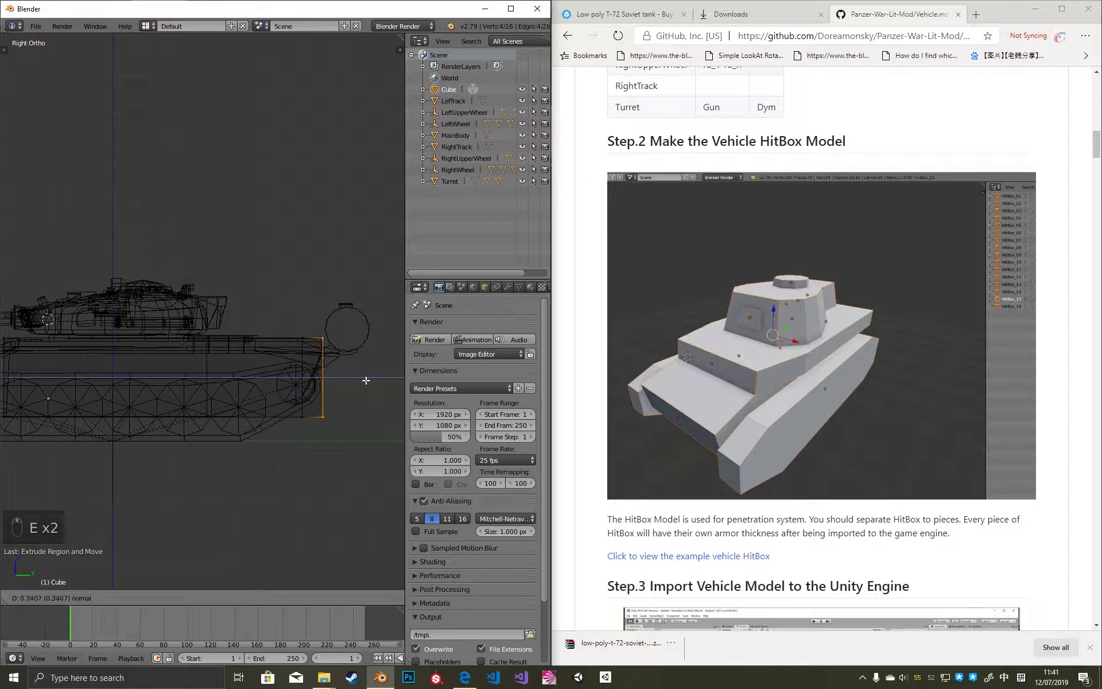
left_click(366, 380)
Raise the lower rear vertices vertically to slope the box's bottom rear corner.
key("b")
left_click_drag(333, 427, 291, 404)
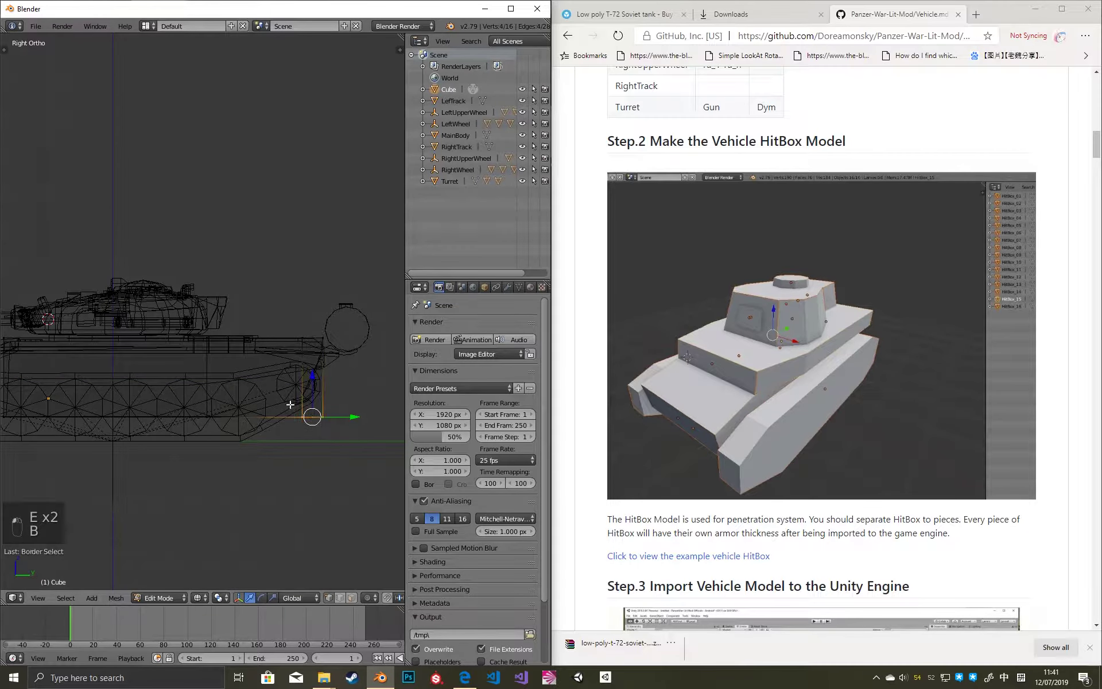
key("g")
key("z")
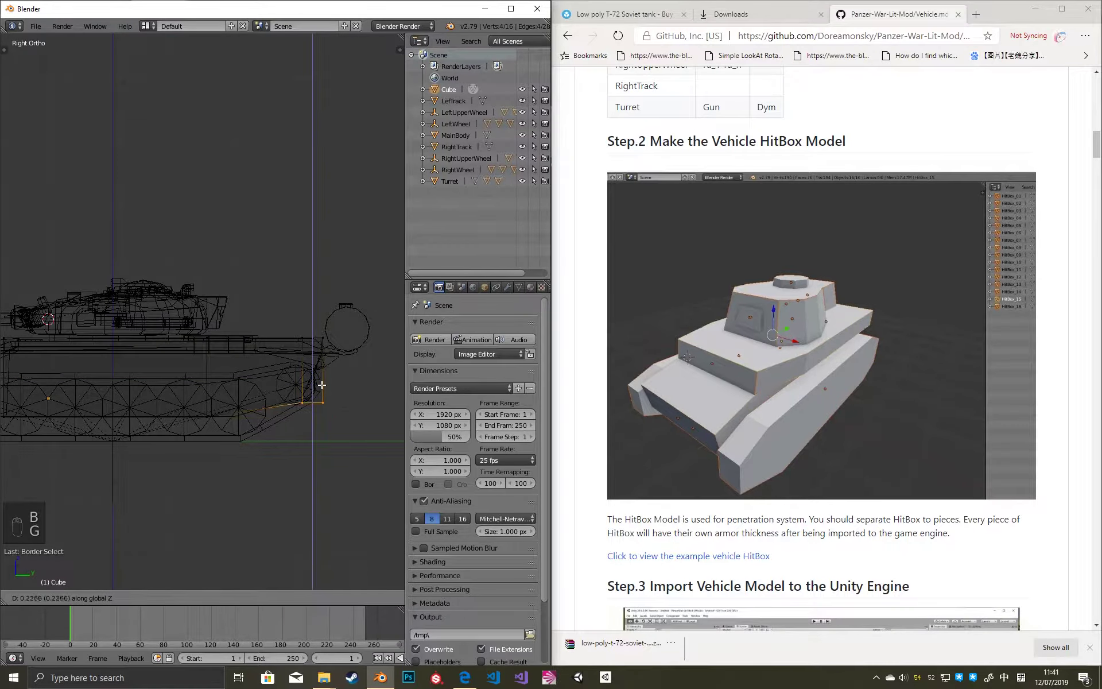
left_click(322, 382)
key("b")
left_click_drag(332, 408, 320, 387)
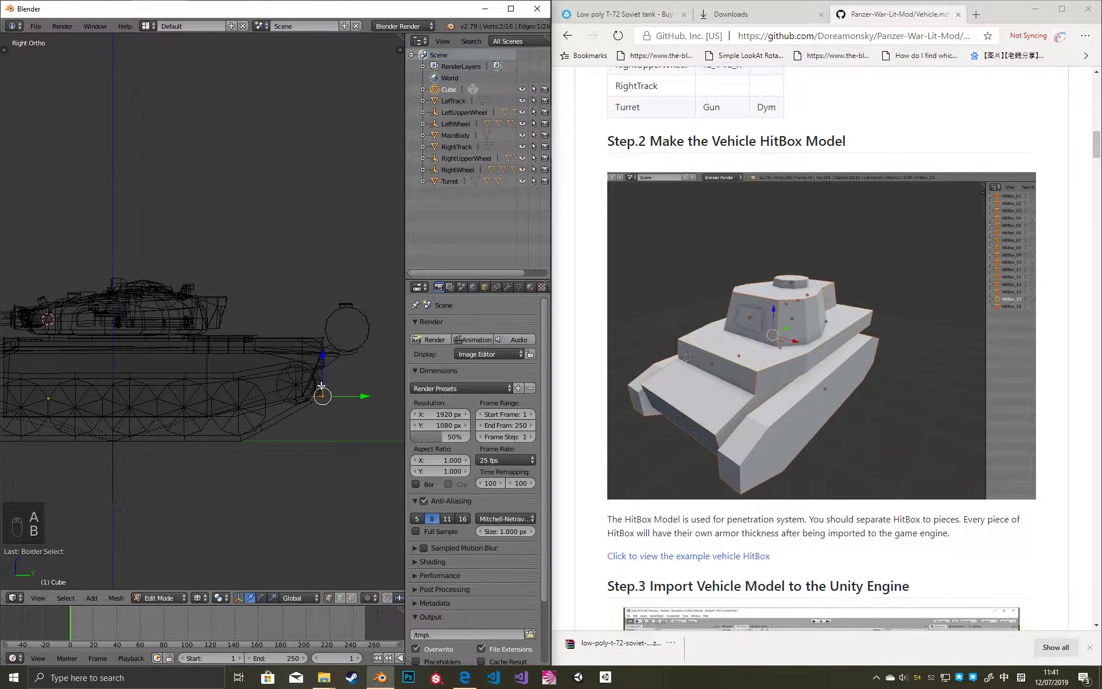
key("g")
key("z")
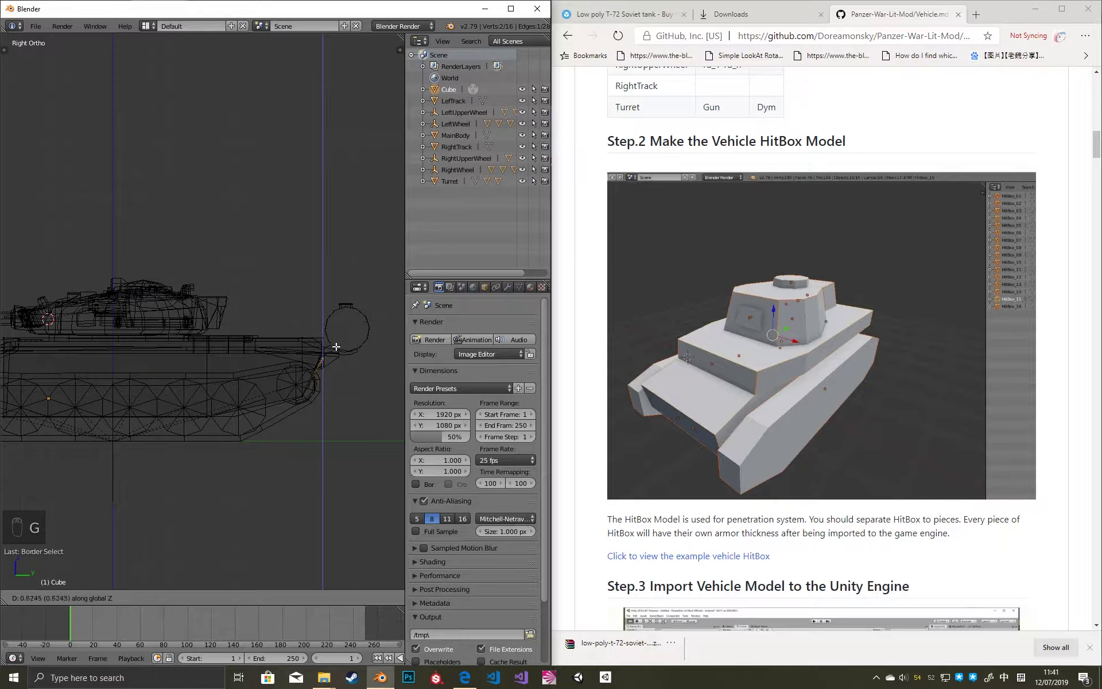
left_click(336, 341)
key("a")
middle_click_drag(244, 398, 346, 408, "shift")
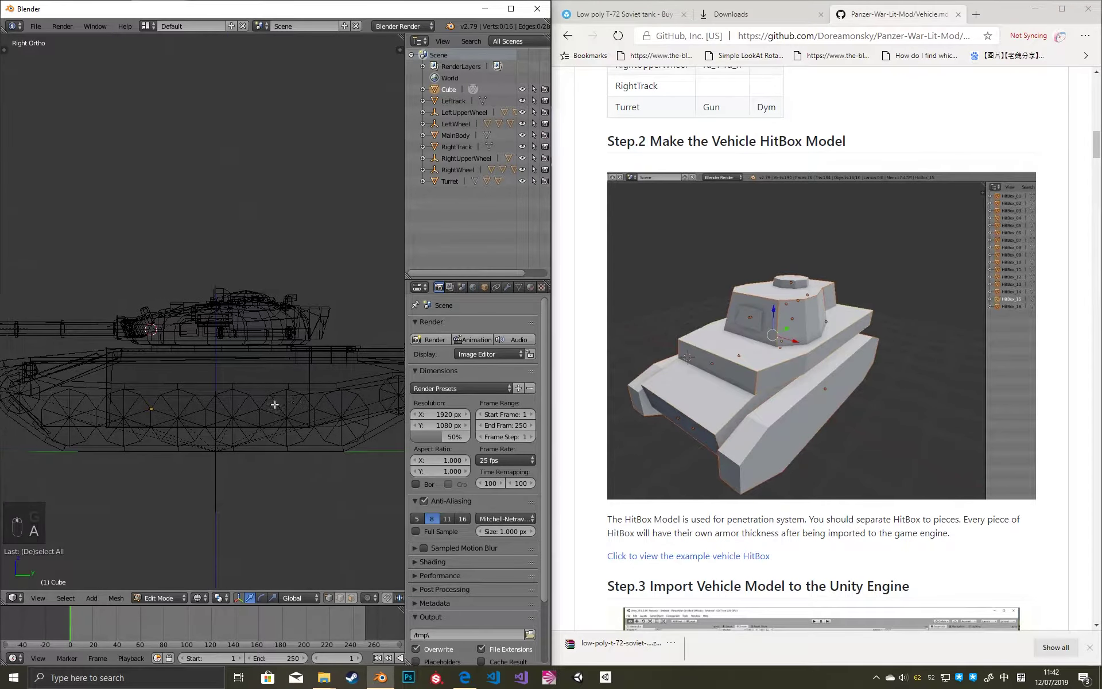
Shift the two rear corner vertices along the tank's length.
scroll(275, 404, "up", 5, "ctrl")
scroll(310, 373, "up", 3)
key("a")
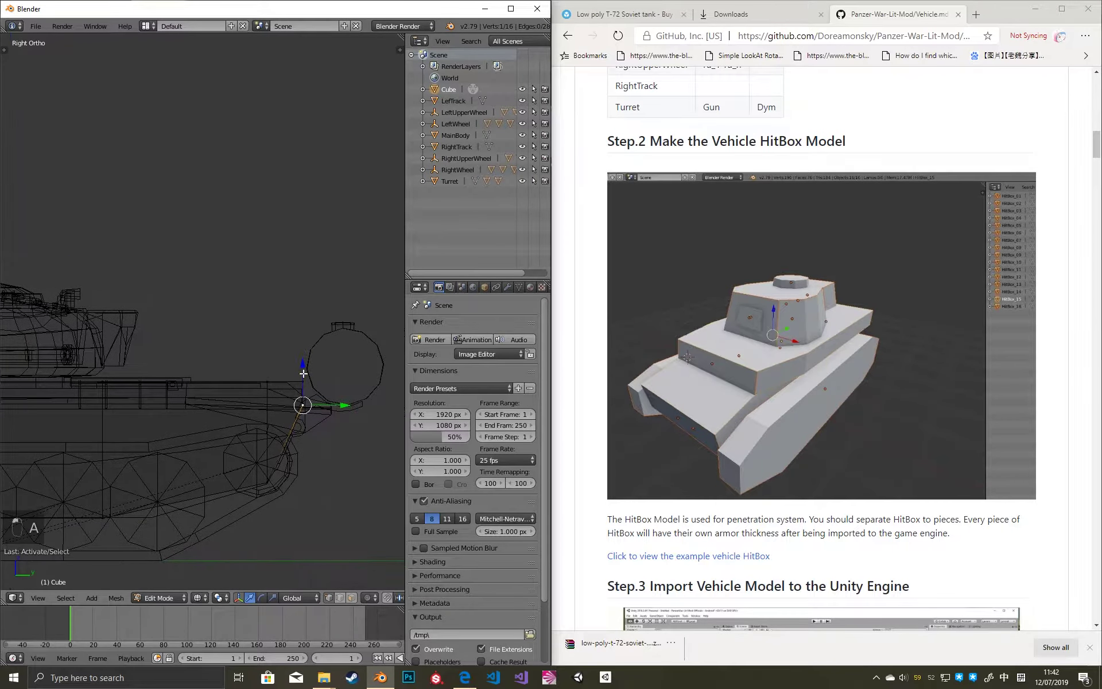
left_click_drag(318, 388, 284, 366)
scroll(323, 377, "up", 2)
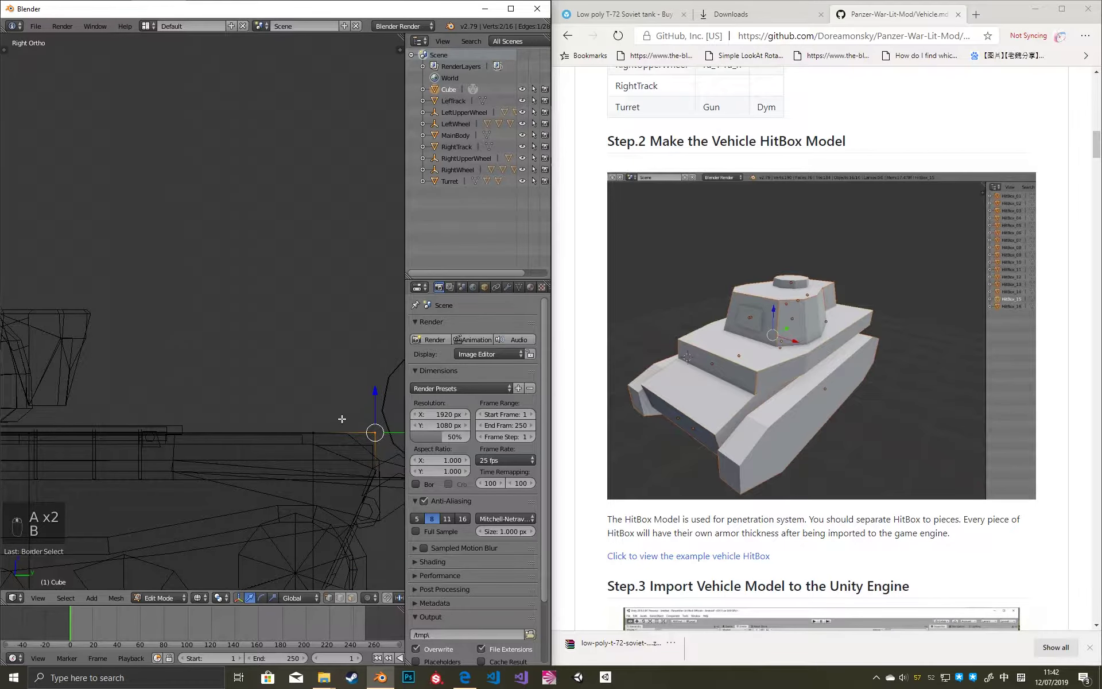
middle_click_drag(342, 419, 298, 394, "shift")
key("g")
key("y")
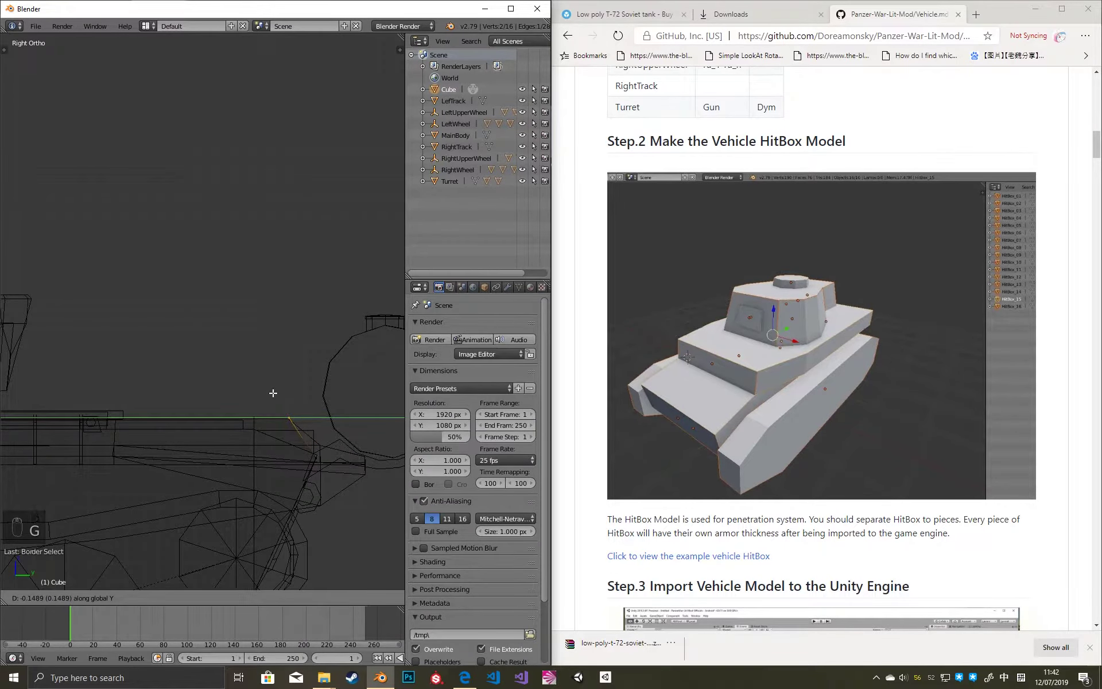
left_click(273, 392)
Extrude the box's front end forward toward the hull front.
scroll(201, 413, "down", 4)
key("a")
middle_click_drag(143, 429, 334, 421, "shift")
key("a")
key("a")
key("b")
left_click_drag(146, 336, 190, 456)
scroll(218, 376, "up", 4, "ctrl")
key("e")
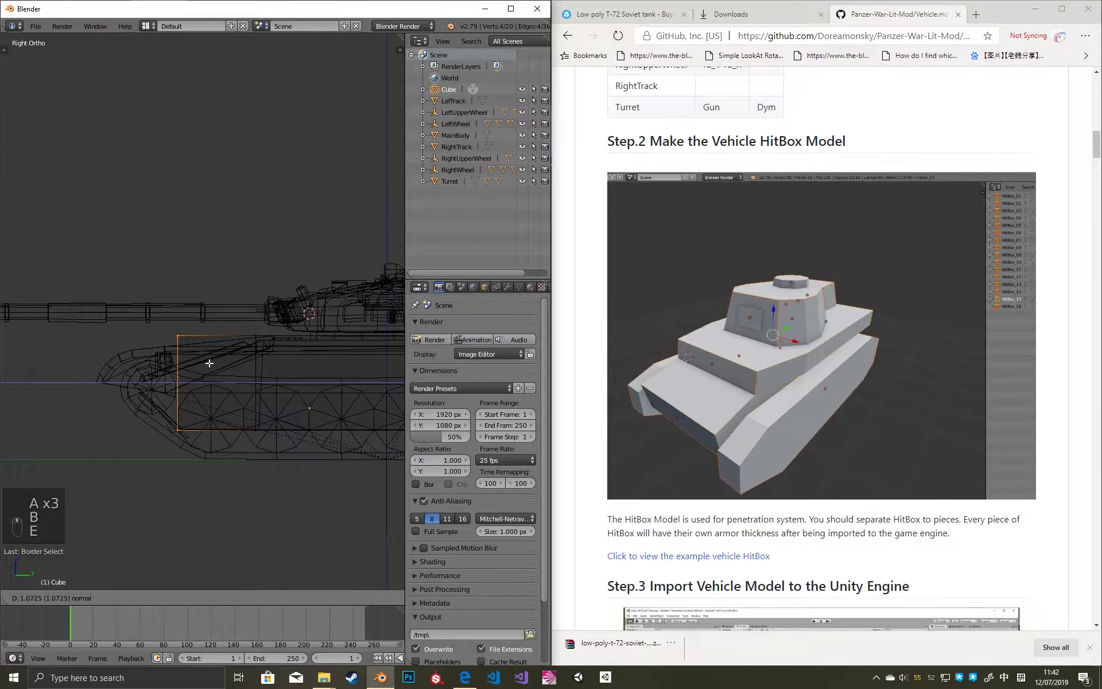
left_click(214, 363)
Lower the selected front vertices vertically.
key("a")
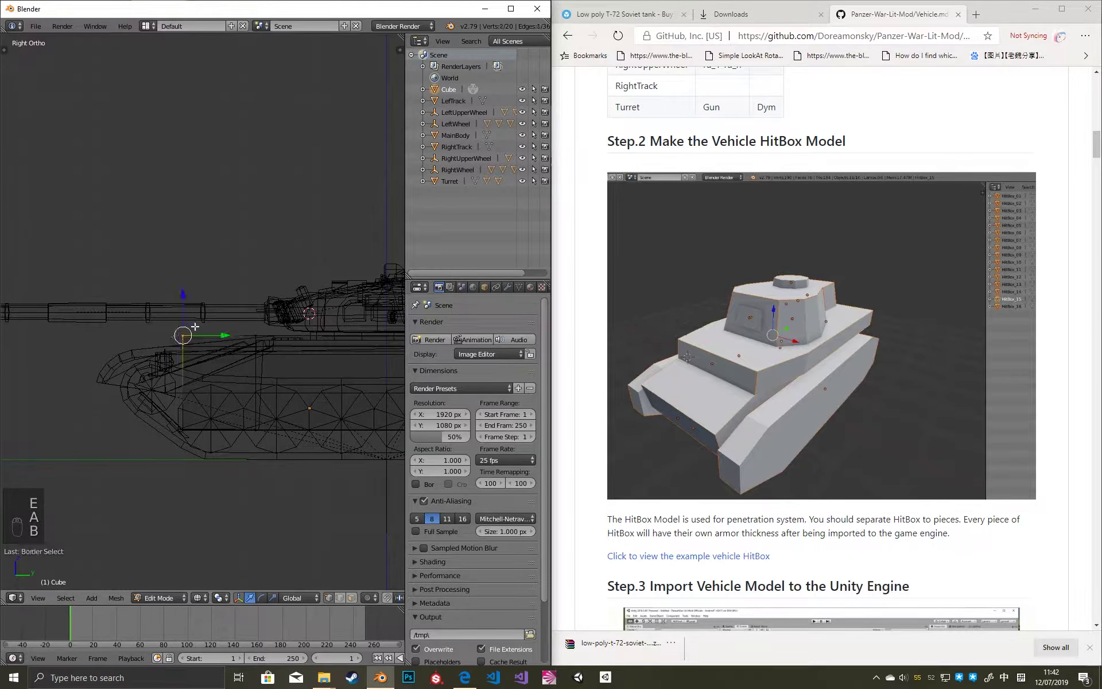
key("g")
key("y")
key("z")
left_click(197, 356)
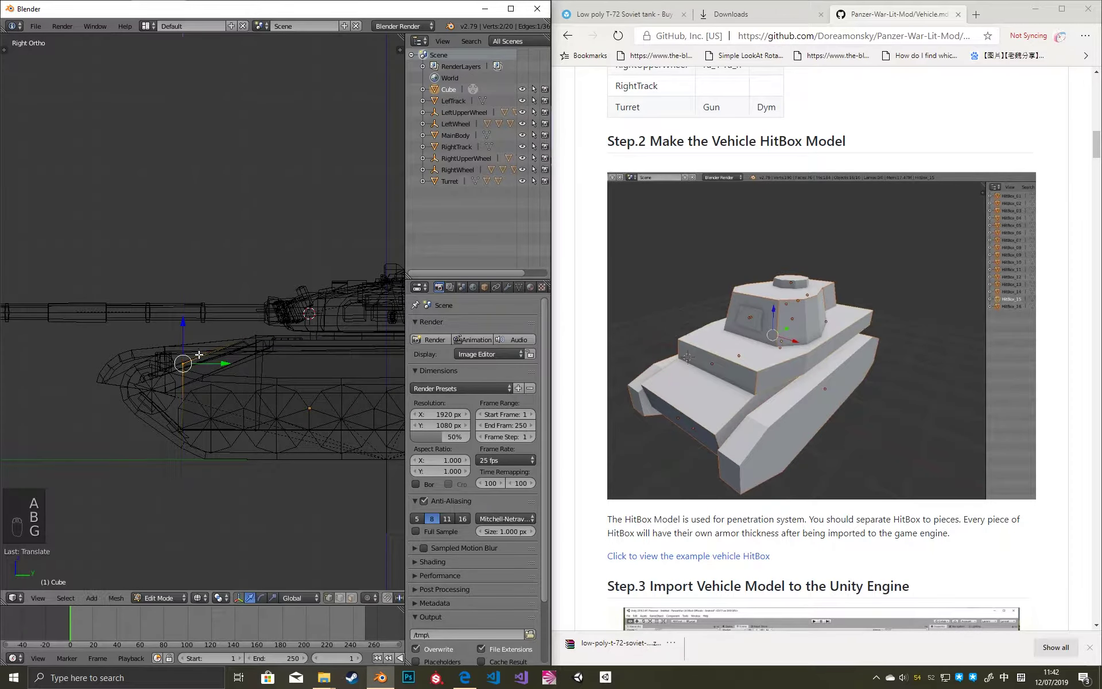
Extrude the front corner vertices forward once more.
key("a")
key("b")
left_click_drag(202, 469, 158, 343)
middle_click_drag(209, 369, 278, 373, "shift")
key("e")
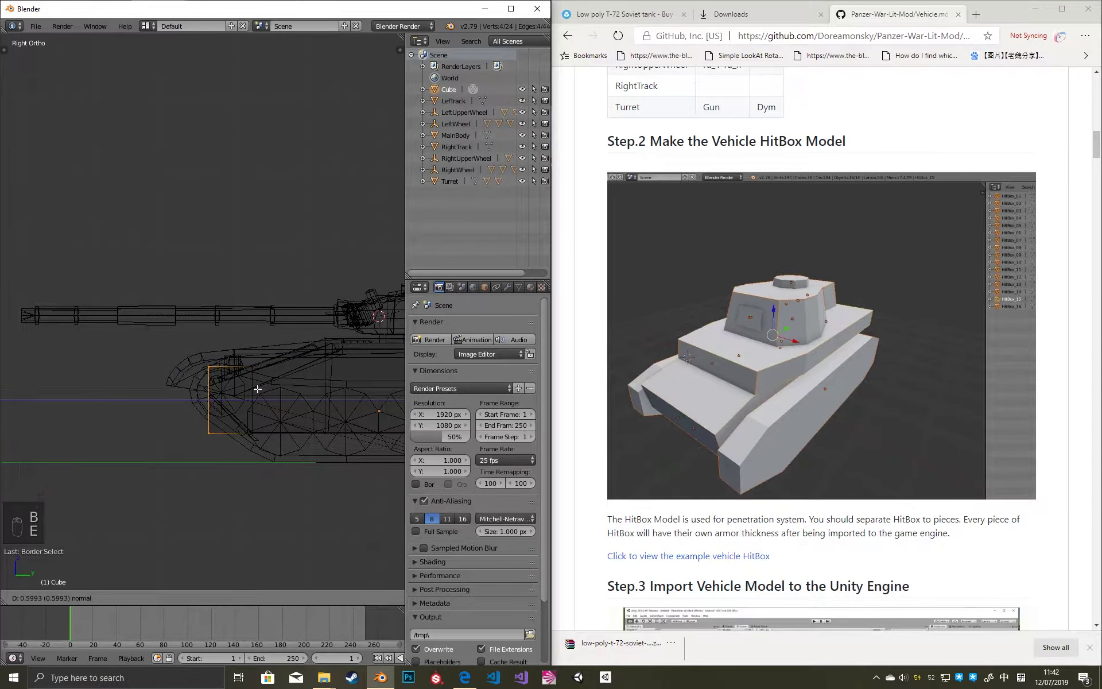
left_click(253, 389)
scroll(264, 379, "up", 3)
key("a")
middle_click_drag(262, 309, 228, 293, "shift")
Move the front corner vertex vertically and forward to fit the hull slope.
key("g")
key("y")
key("z")
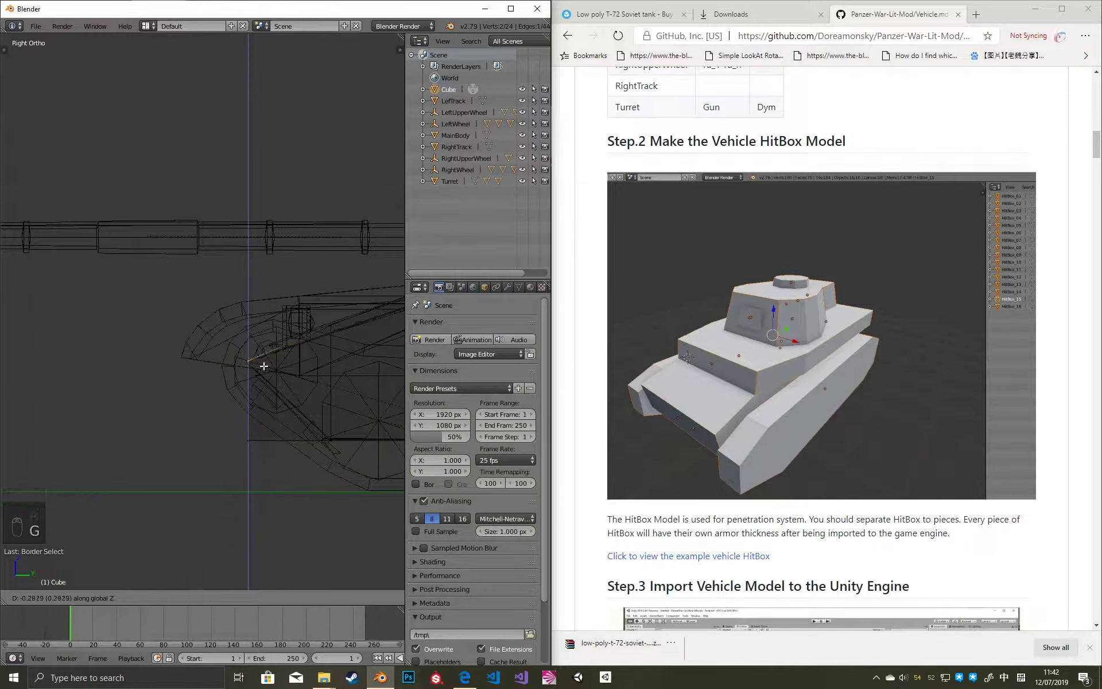
left_click(261, 357)
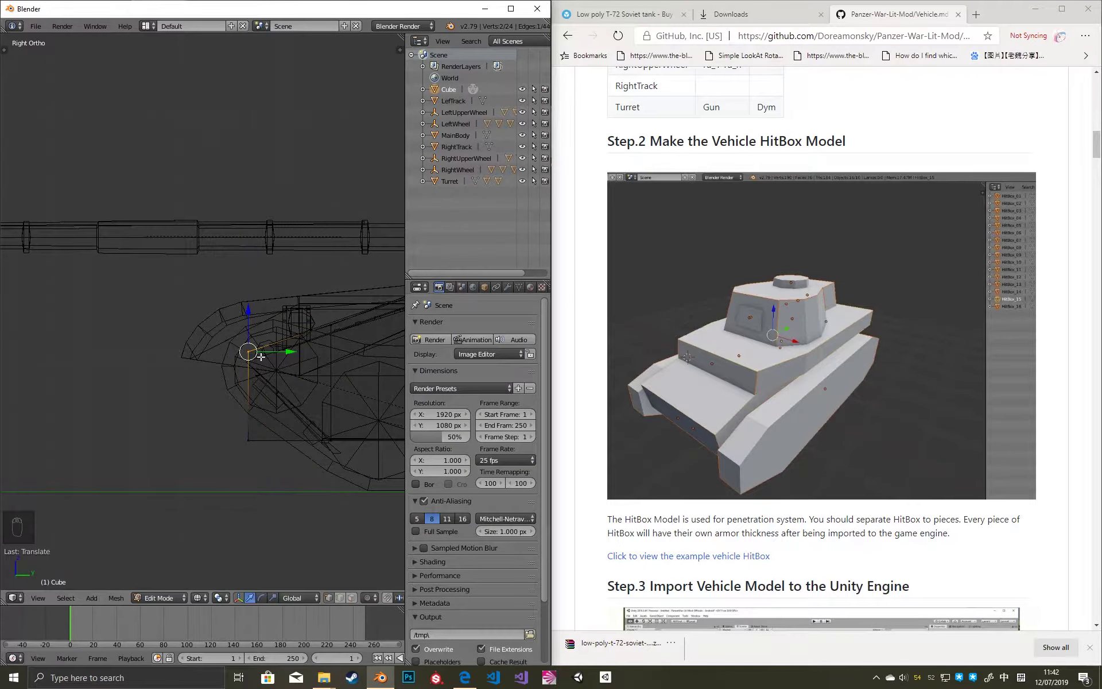
key("g")
key("y")
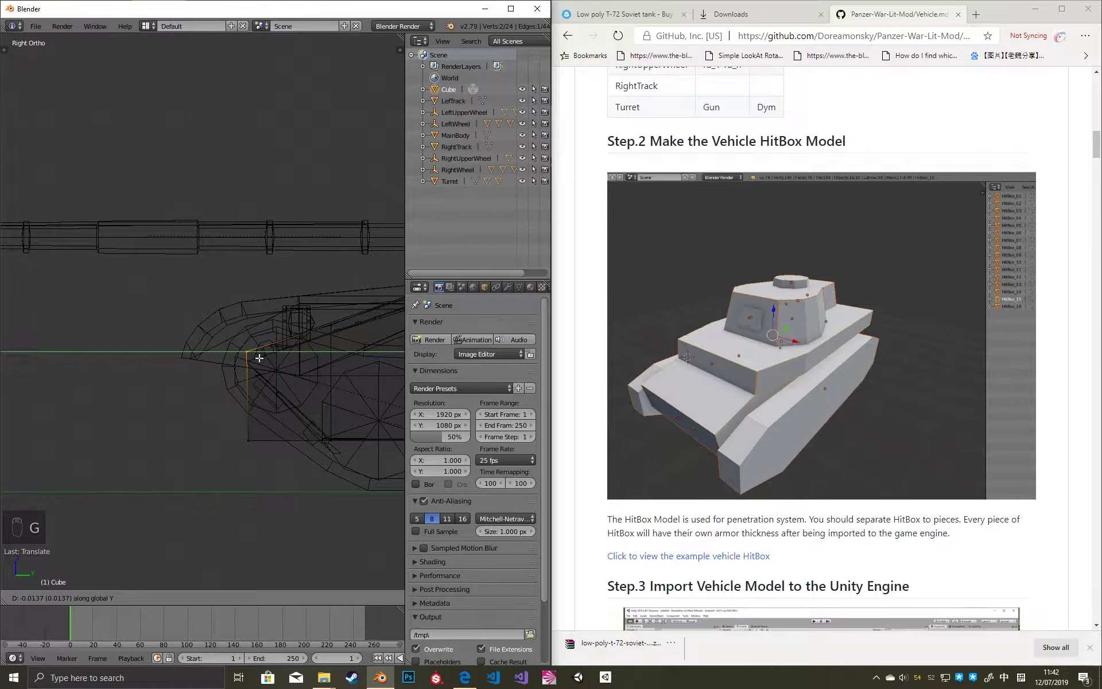
left_click(259, 358)
key("a")
Raise the lower front corner vertices and slide the vertex along its edge.
key("b")
left_click_drag(260, 463, 227, 415)
key("g")
key("y")
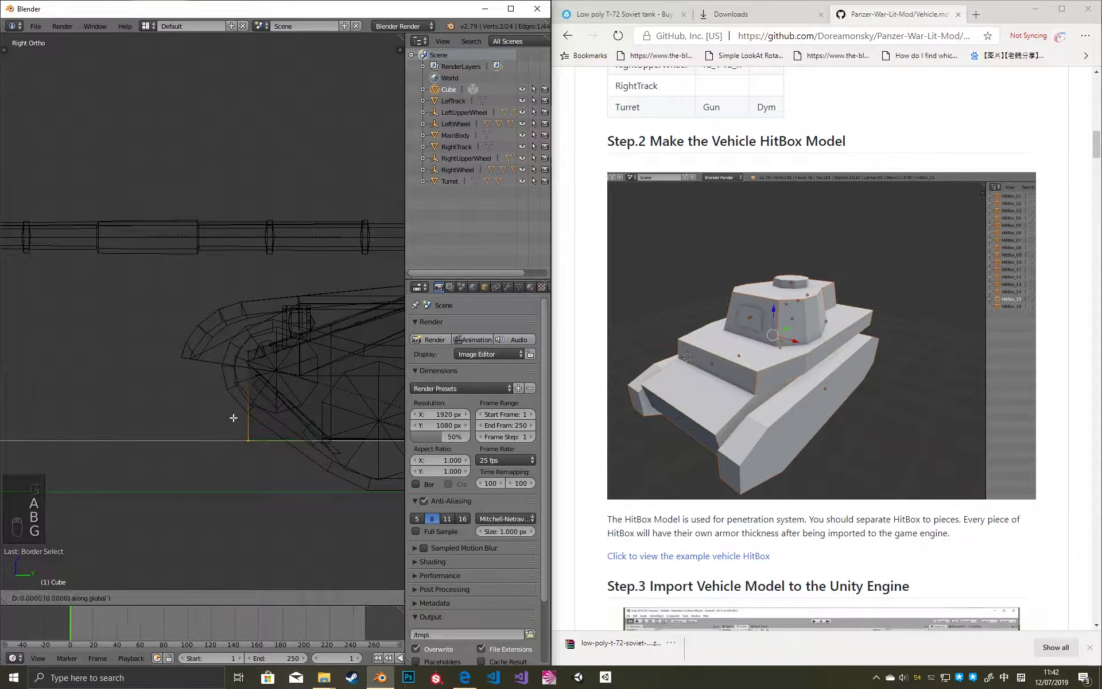
key("z")
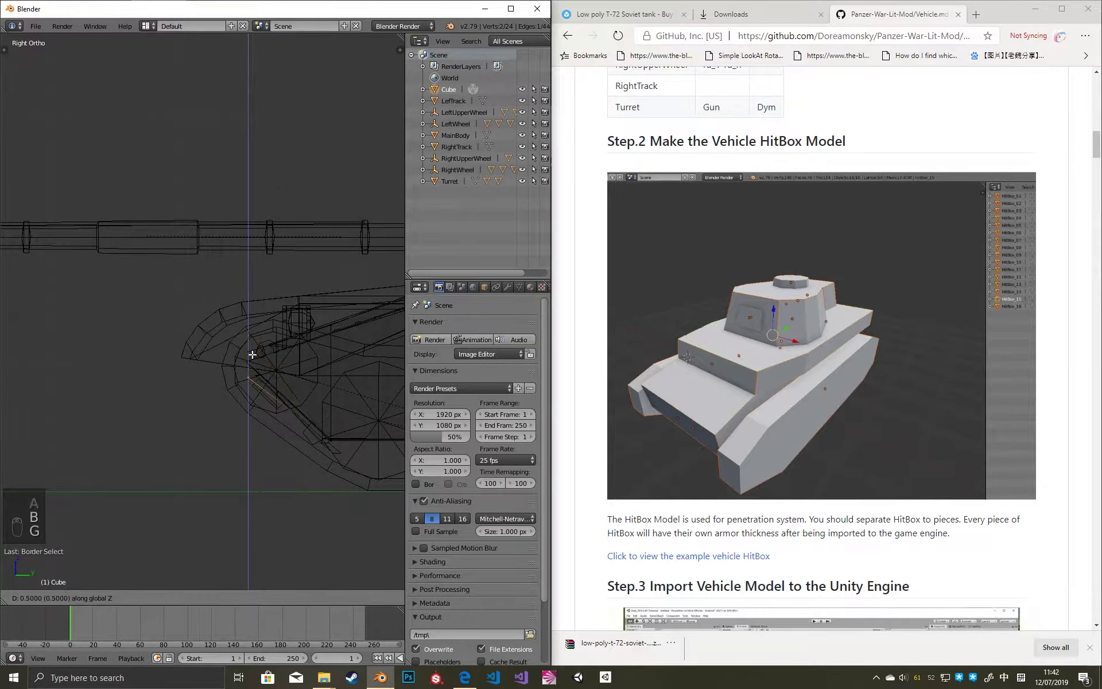
left_click(253, 349)
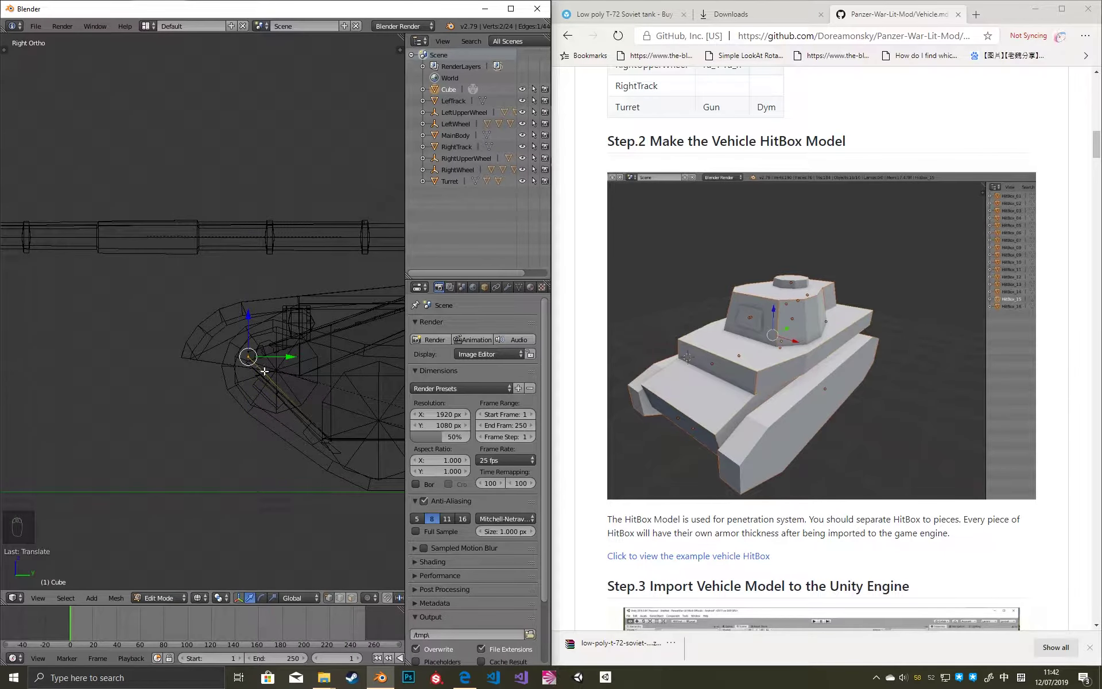
key("g")
key("g")
left_click(263, 206)
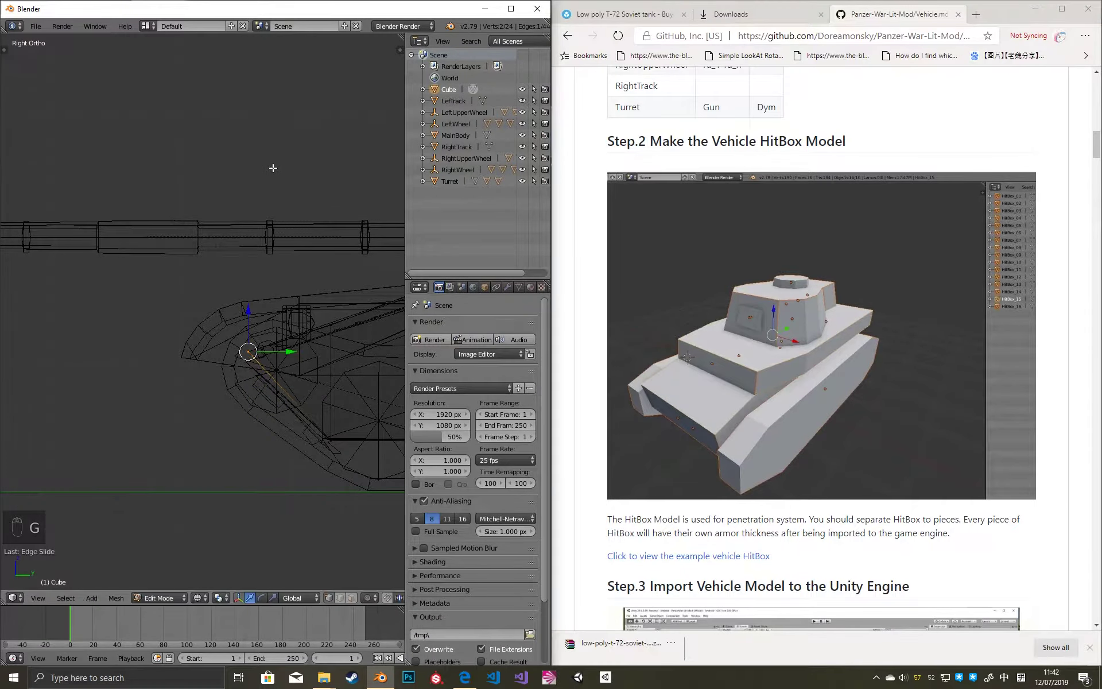
Reposition the four front vertices of the hitbox.
left_click_drag(270, 374, 214, 314)
middle_click_drag(275, 345, 223, 322, "shift")
scroll(223, 322, "up", 2)
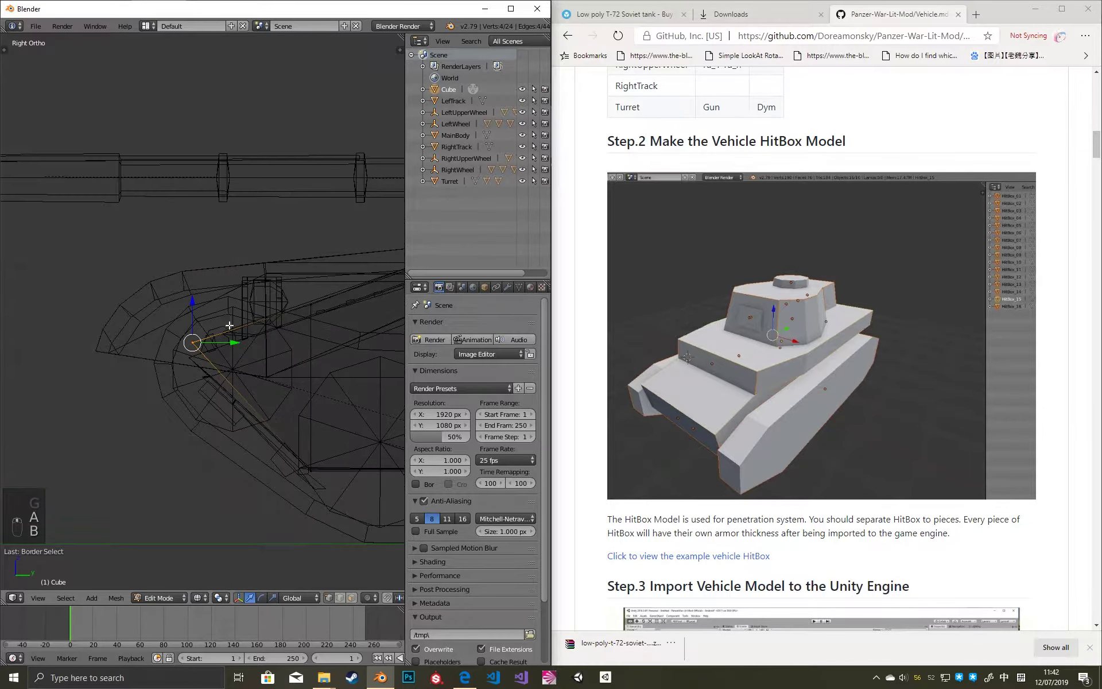
key("g")
left_click(258, 362)
Move the nose vertices vertically to match the hull's sloped front.
right_click(315, 311)
left_click_drag(322, 327, 296, 290)
middle_click_drag(368, 315, 279, 316, "shift")
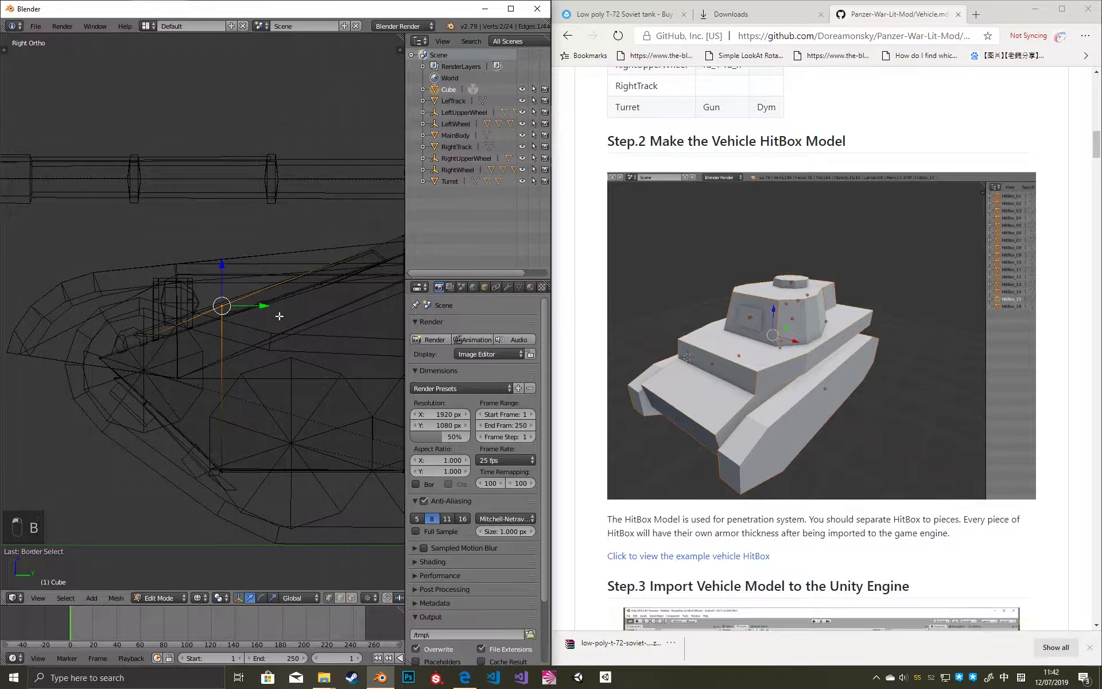
key("g")
key("z")
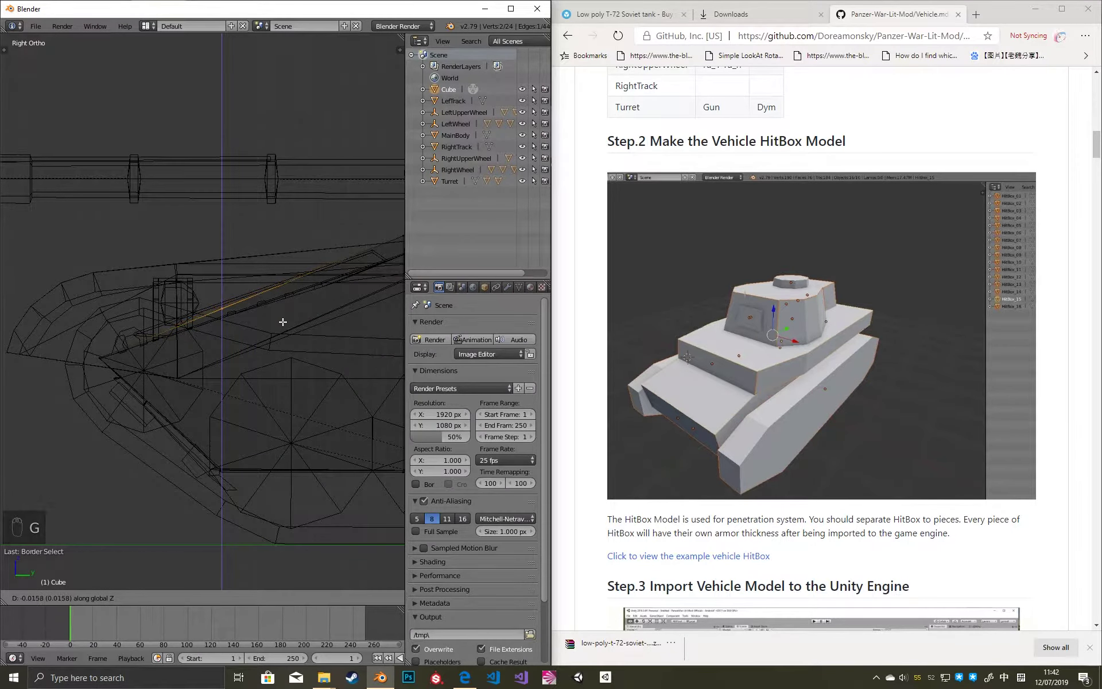
left_click(266, 319)
key("a")
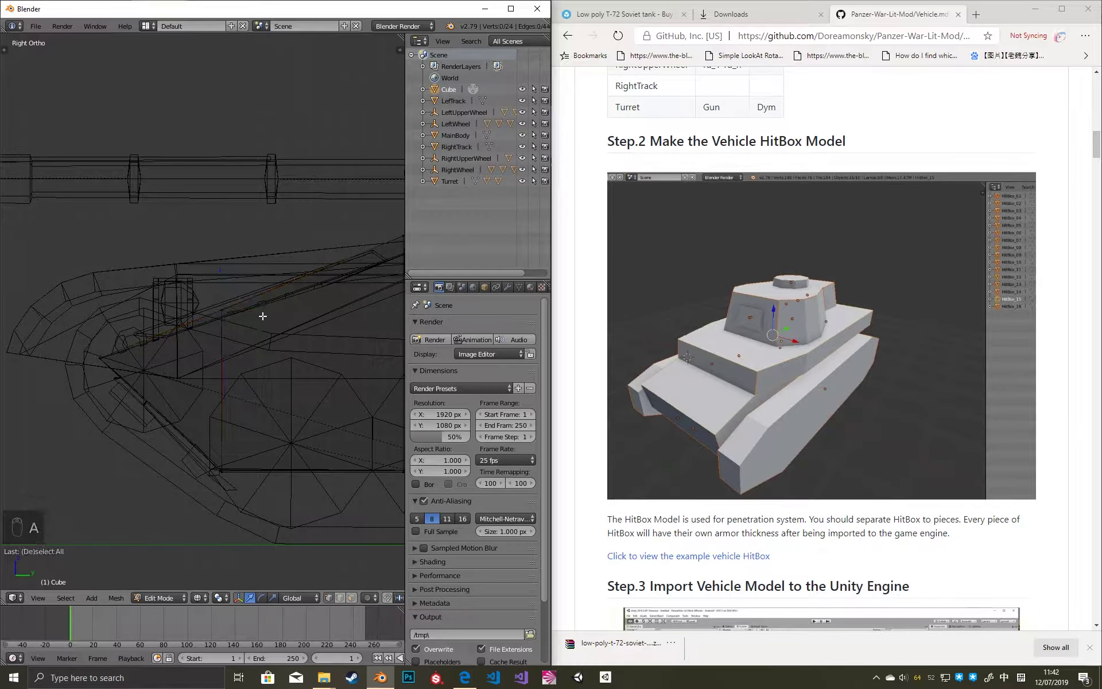
middle_click_drag(251, 325, 313, 347)
scroll(296, 339, "down", 4)
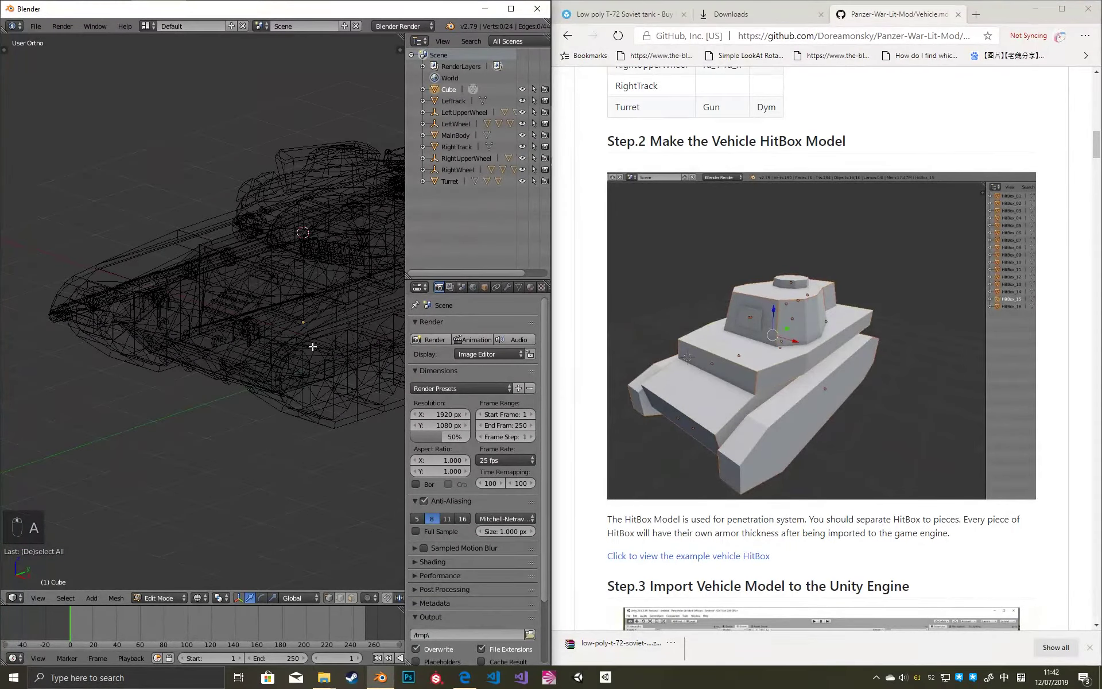
Leave Edit Mode in perspective solid view and select the Cube hitbox object.
key("KP_5")
key("z")
key("Tab")
right_click(332, 288)
scroll(332, 287, "down", 3)
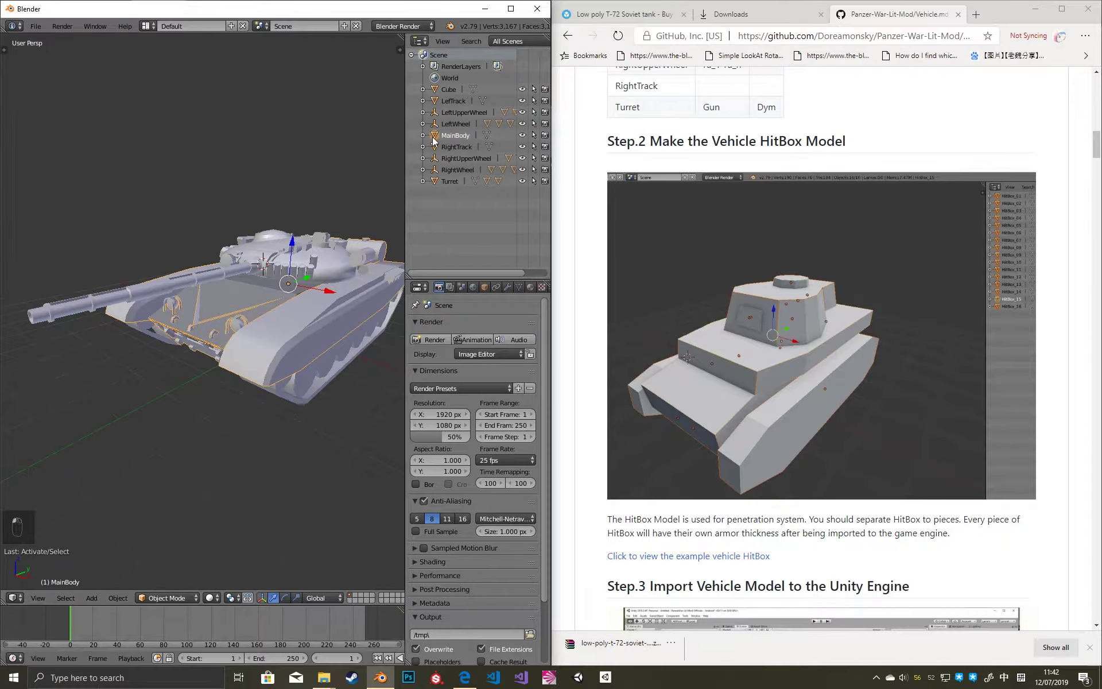
left_click(454, 92)
key("g")
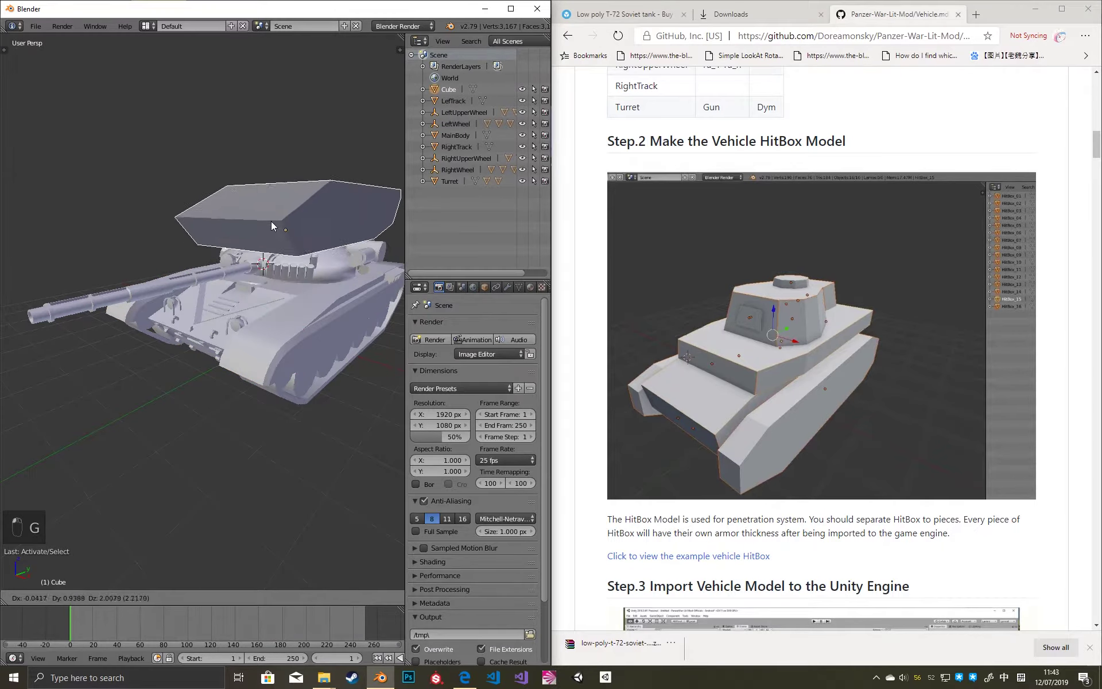
right_click(268, 202)
middle_click_drag(266, 293, 291, 301)
Move the Cube hitbox to an empty layer and display only that layer.
key("m")
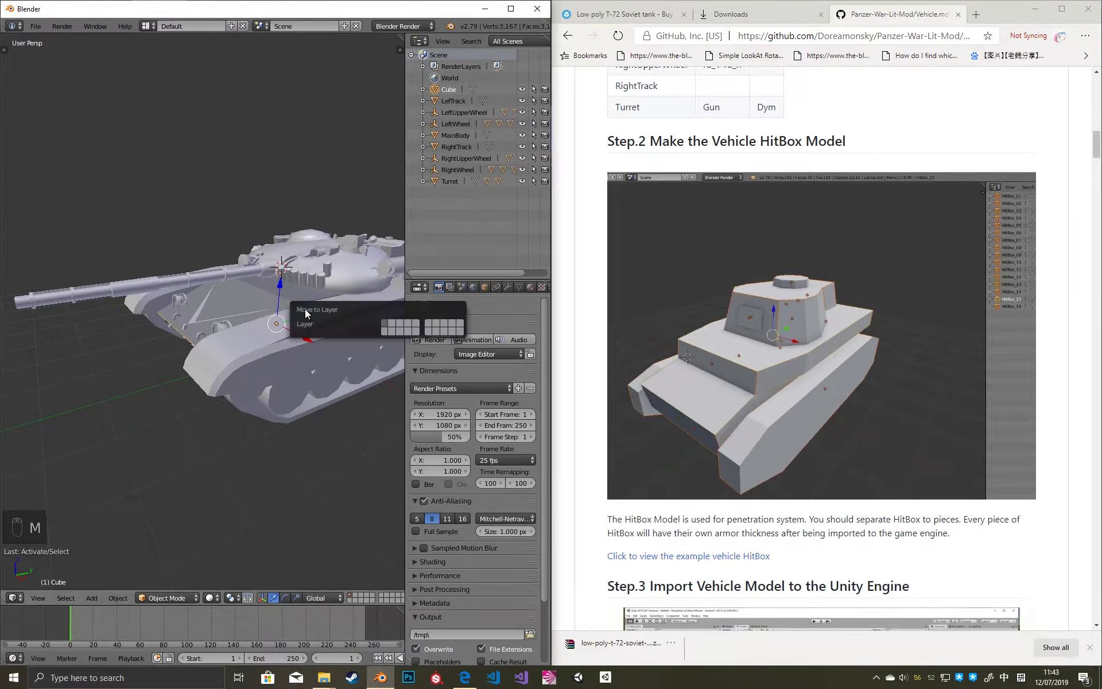
left_click(391, 320)
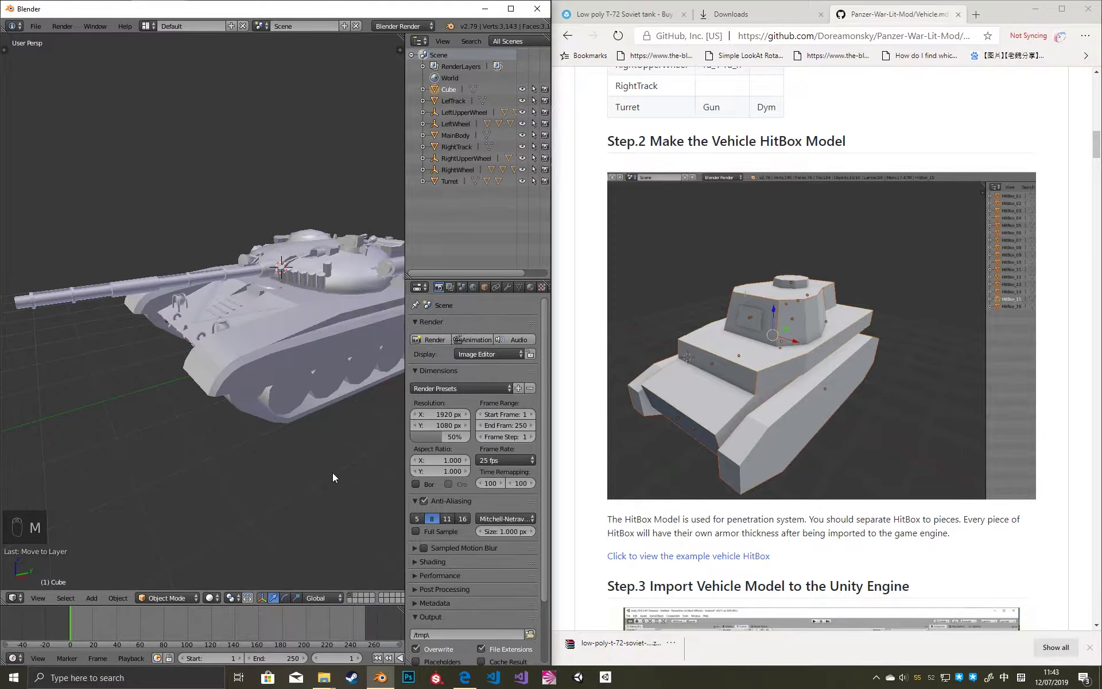
left_click(354, 596)
middle_click_drag(295, 428, 316, 359)
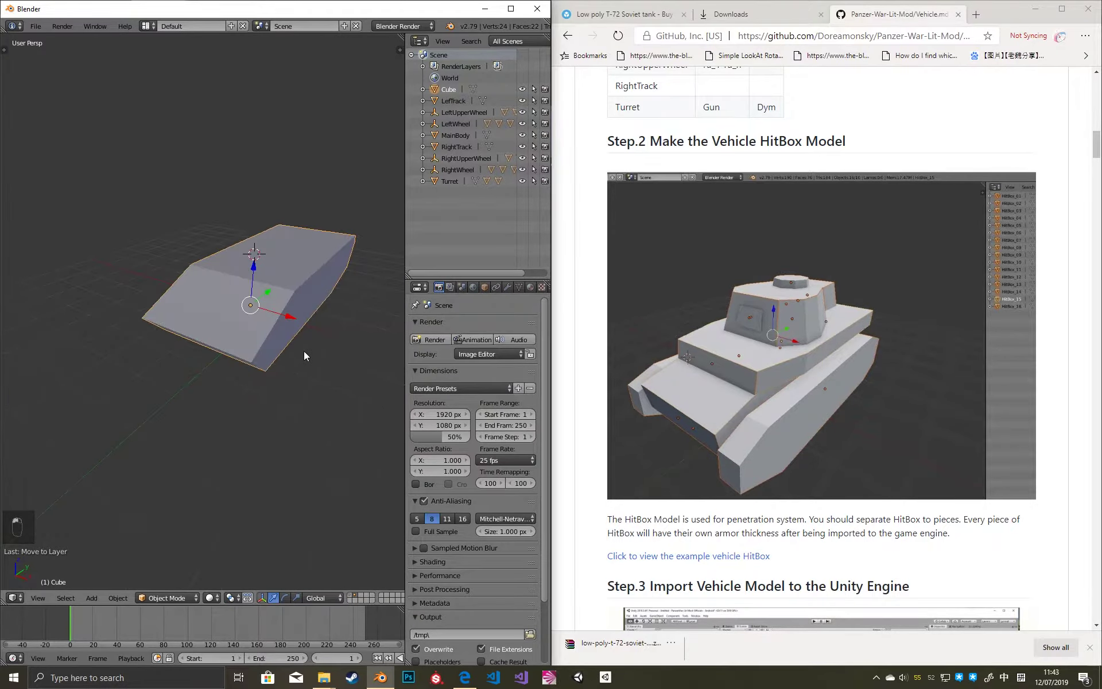
In face select mode, select the block's lower and upper front faces.
key("Tab")
key("ctrl+Tab")
left_click(190, 345)
right_click(234, 326)
right_click(245, 308, "shift")
middle_click_drag(238, 357, 232, 417, "shift")
scroll(219, 416, "up", 2)
Separate the front faces into Cube.001 and a side face into Cube.002.
key("p")
left_click(228, 381)
right_click(232, 417)
key("p")
left_click(234, 417)
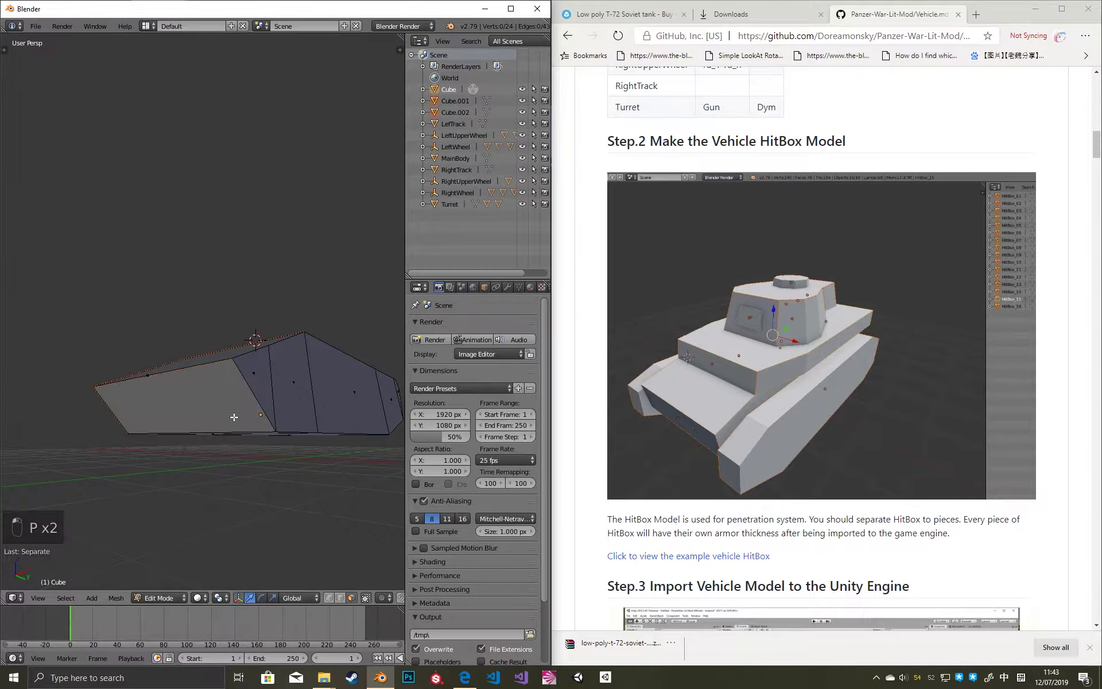
Select the upper and lower end faces and separate them into Cube.003.
middle_click_drag(310, 415, 123, 415)
scroll(137, 416, "down", 2)
right_click(244, 308)
middle_click_drag(244, 309, 306, 389)
right_click(302, 408)
right_click(306, 446, "shift")
key("p")
left_click(308, 436)
Select two more faces around the block and separate them into Cube.004.
right_click(202, 357, "shift")
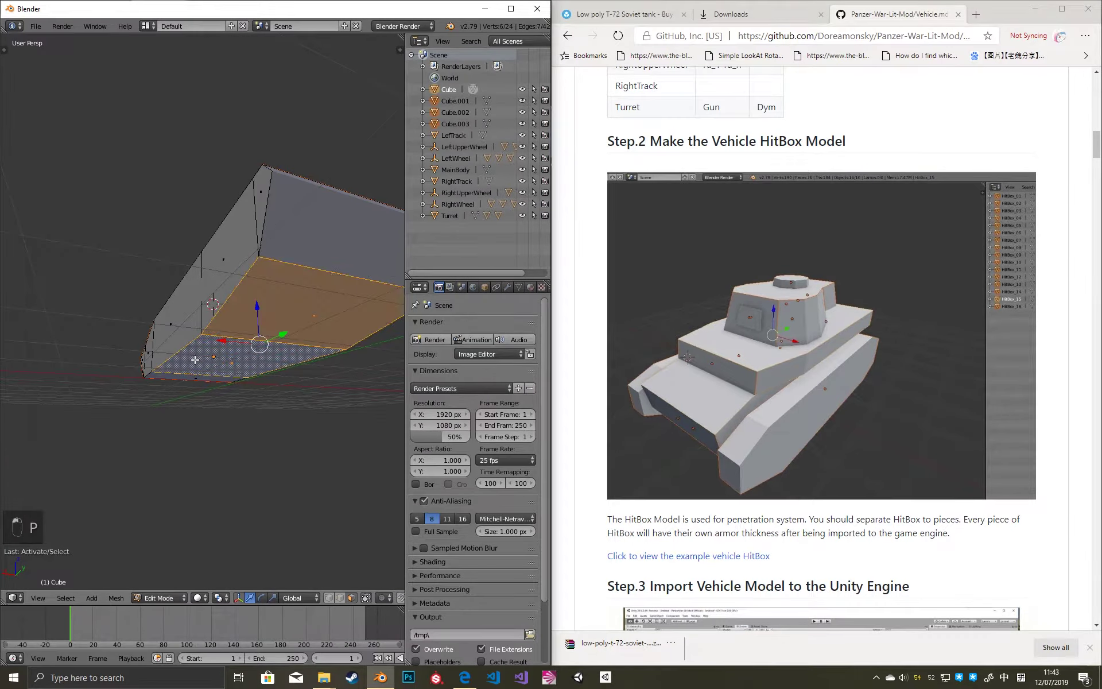
middle_click_drag(199, 358, 269, 366)
right_click(205, 353, "shift")
middle_click_drag(205, 354, 230, 405)
key("p")
left_click(223, 406)
Select the top face plus a second face and separate them into Cube.005.
key("a")
middle_click_drag(261, 383, 298, 393)
right_click(257, 324)
middle_click_drag(281, 307, 310, 313)
right_click(312, 309, "shift")
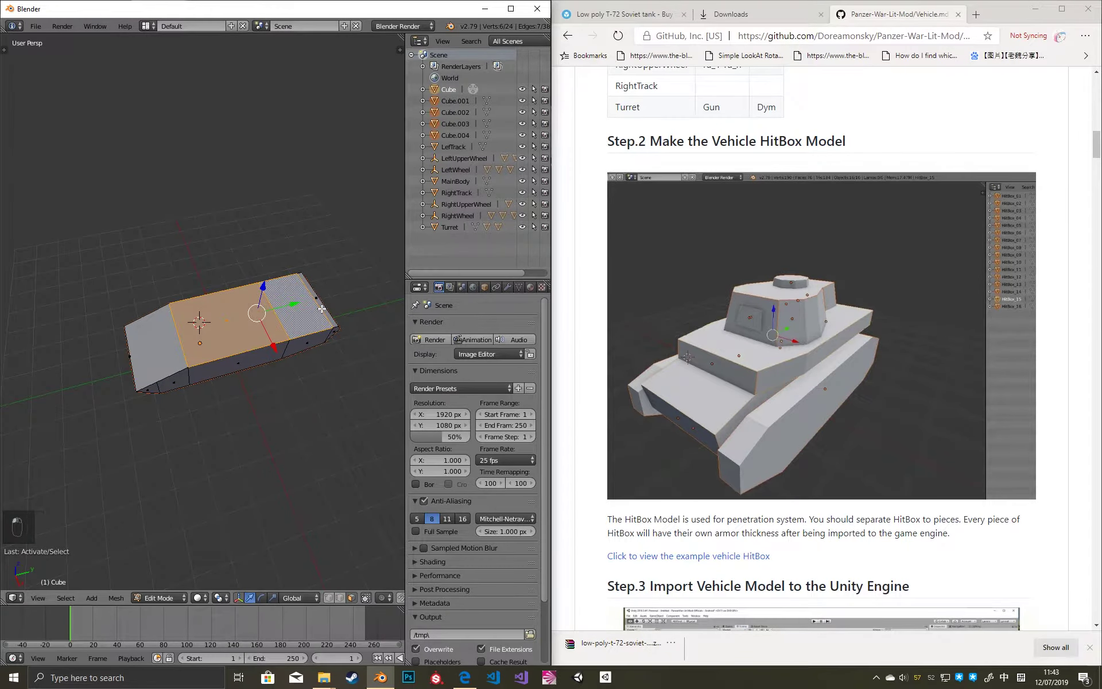
key("p")
left_click(324, 310)
Separate all the remaining faces into Cube.006, then deselect the mesh.
key("a")
middle_click_drag(323, 308, 297, 403)
right_click(352, 405)
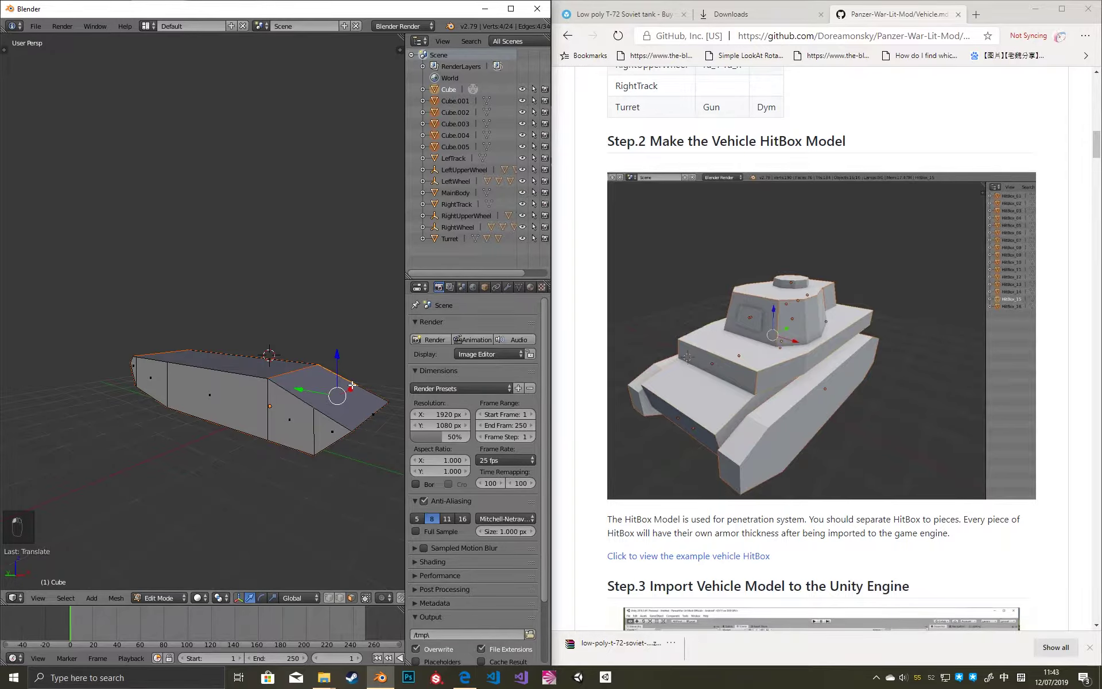
key("a")
key("a")
key("a")
key("g")
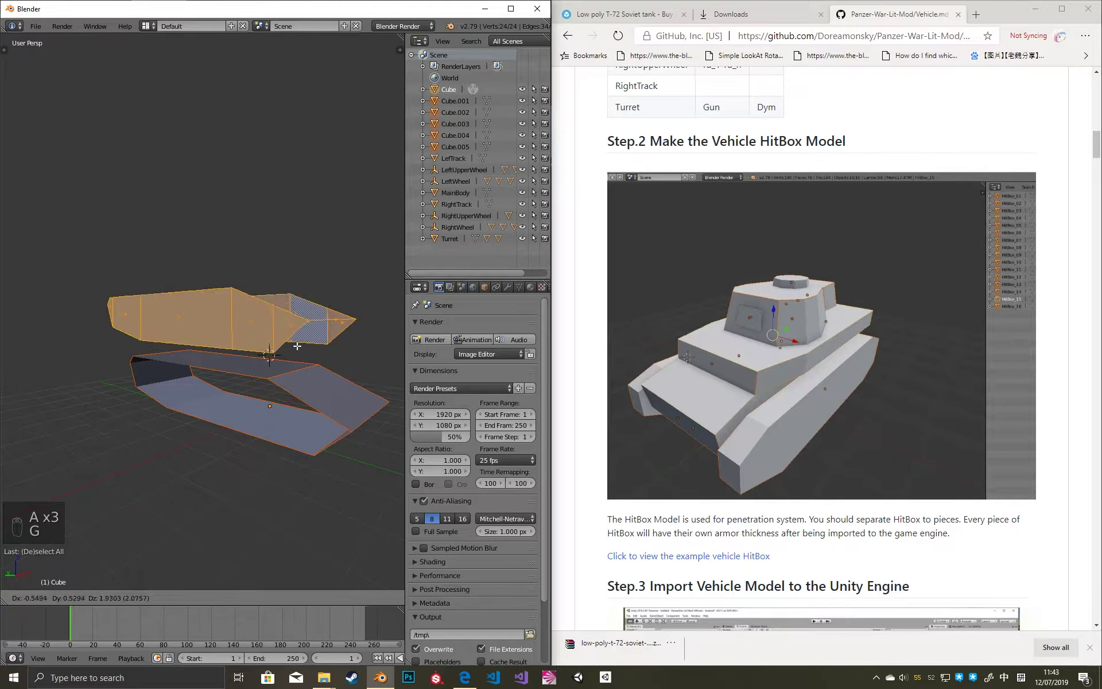
right_click(311, 394)
middle_click_drag(193, 374, 251, 412)
key("p")
left_click(250, 412)
key("a")
key("a")
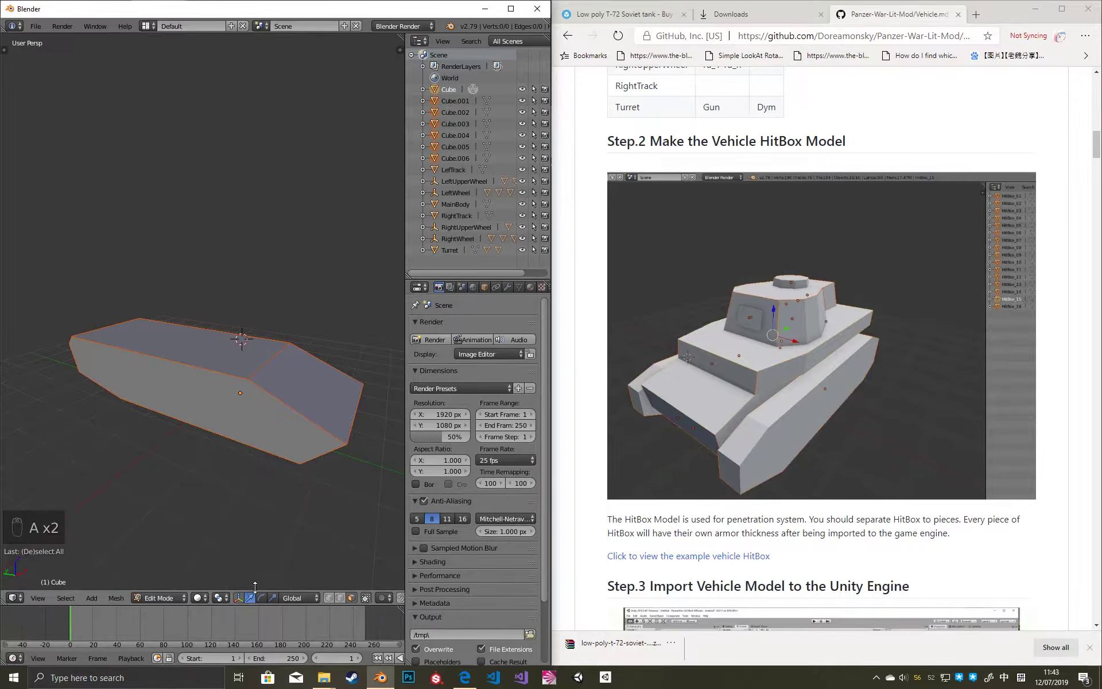
Leave Edit Mode and test-move Cube.001, Cube.006 and Cube.005 to confirm they're separate.
key("Tab")
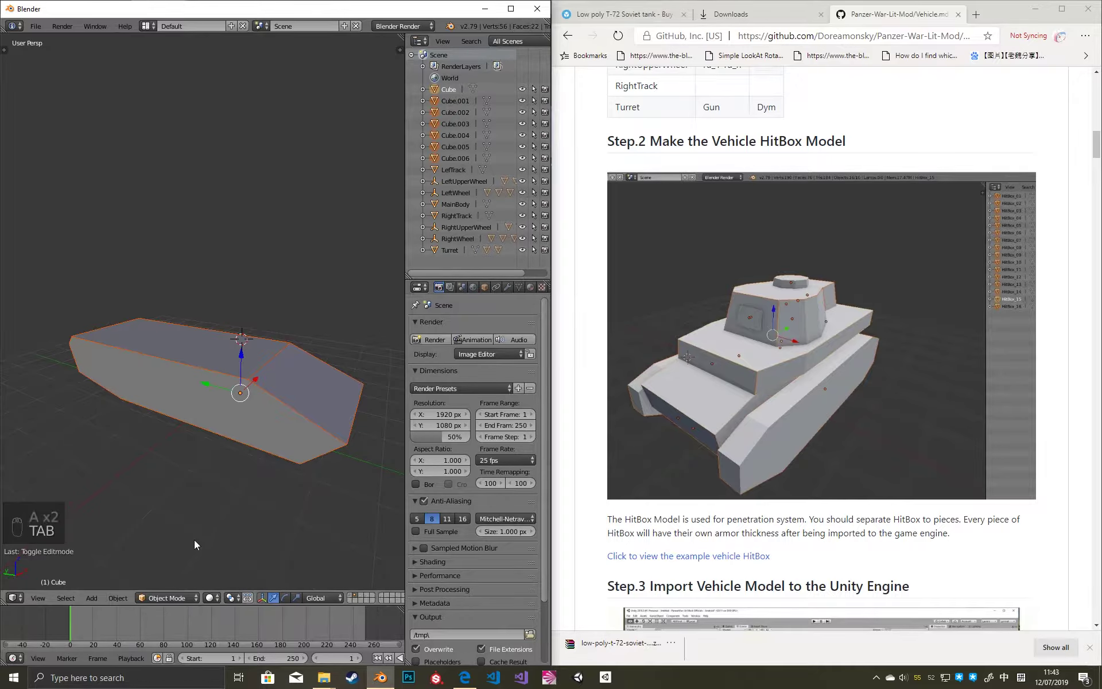
right_click(301, 388)
key("g")
right_click(293, 421)
right_click(292, 419)
key("g")
right_click(256, 441)
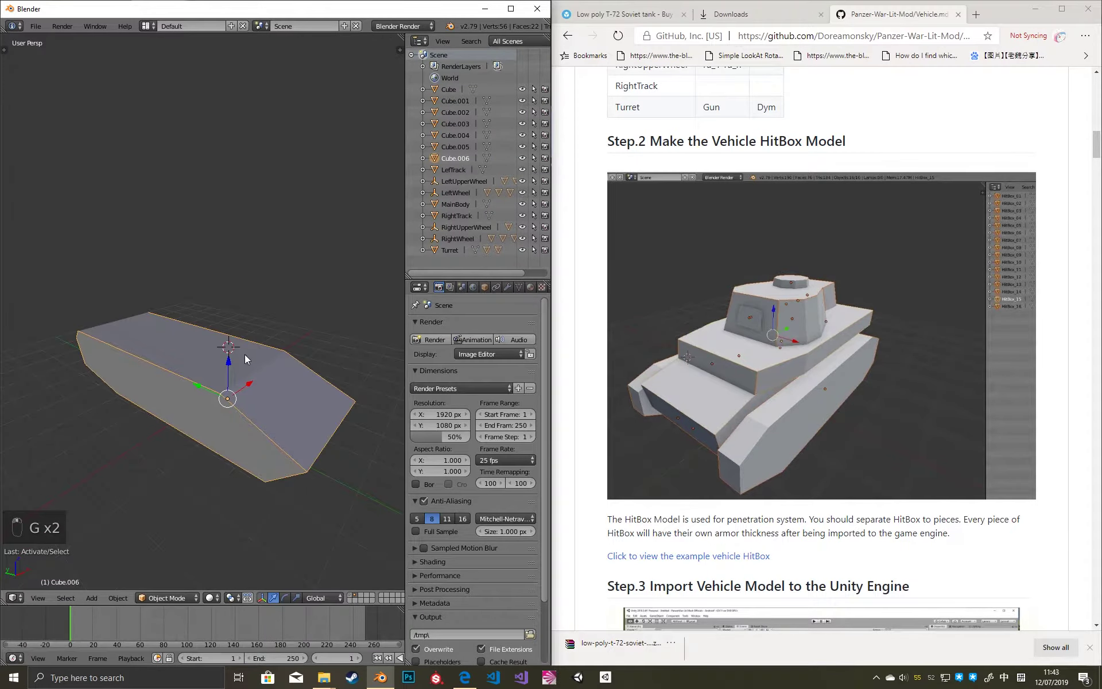
right_click(263, 350)
key("g")
right_click(126, 323)
Test-move Cube.003 and Cube.004 from other angles to confirm they're independent.
middle_click_drag(126, 323, 256, 343)
right_click(219, 370)
key("g")
right_click(260, 408)
middle_click_drag(260, 408, 222, 333)
right_click(223, 333)
key("g")
right_click(284, 360)
middle_click_drag(284, 359, 238, 399)
Set the origin of every hitbox piece to its own geometry.
key("a")
key("a")
key("a")
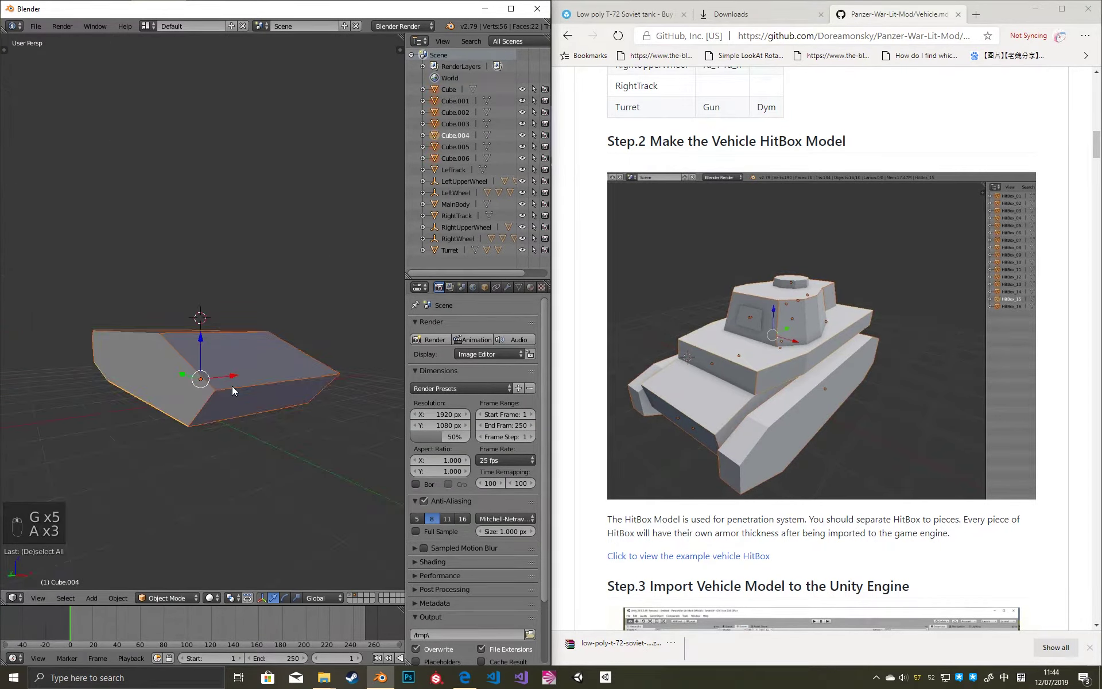
key("ctrl+alt+shift+c")
left_click(232, 374)
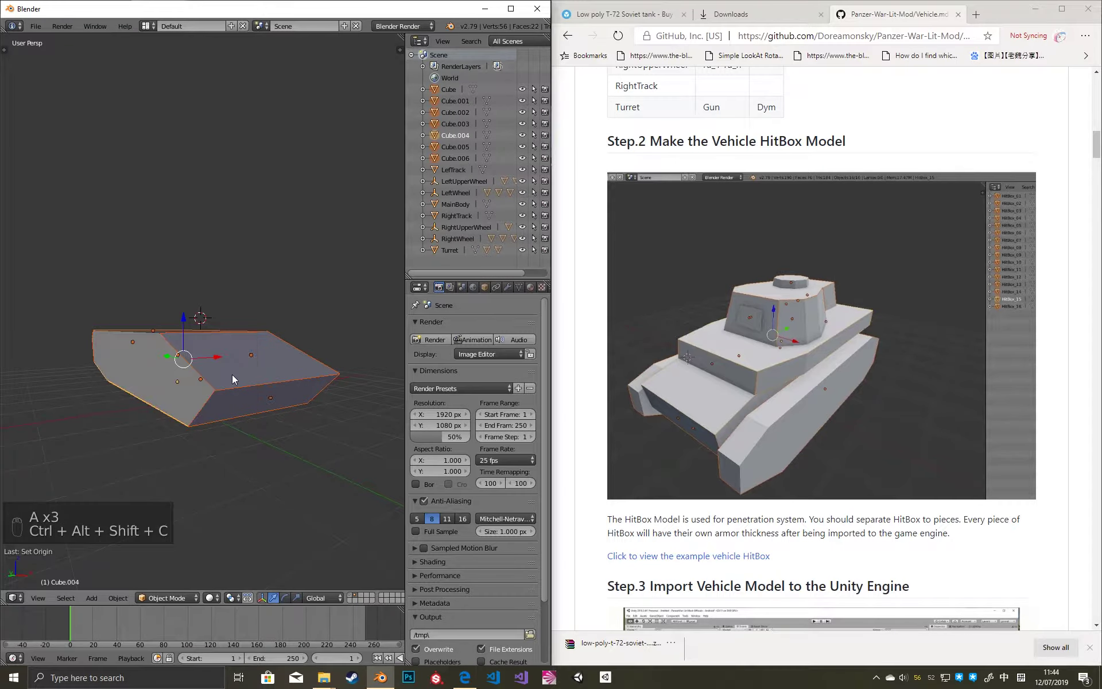
Inspect individual hitbox pieces, then show the layer containing the full tank.
right_click(181, 396)
right_click(227, 424)
right_click(170, 386)
right_click(149, 408)
middle_click_drag(151, 409, 198, 410)
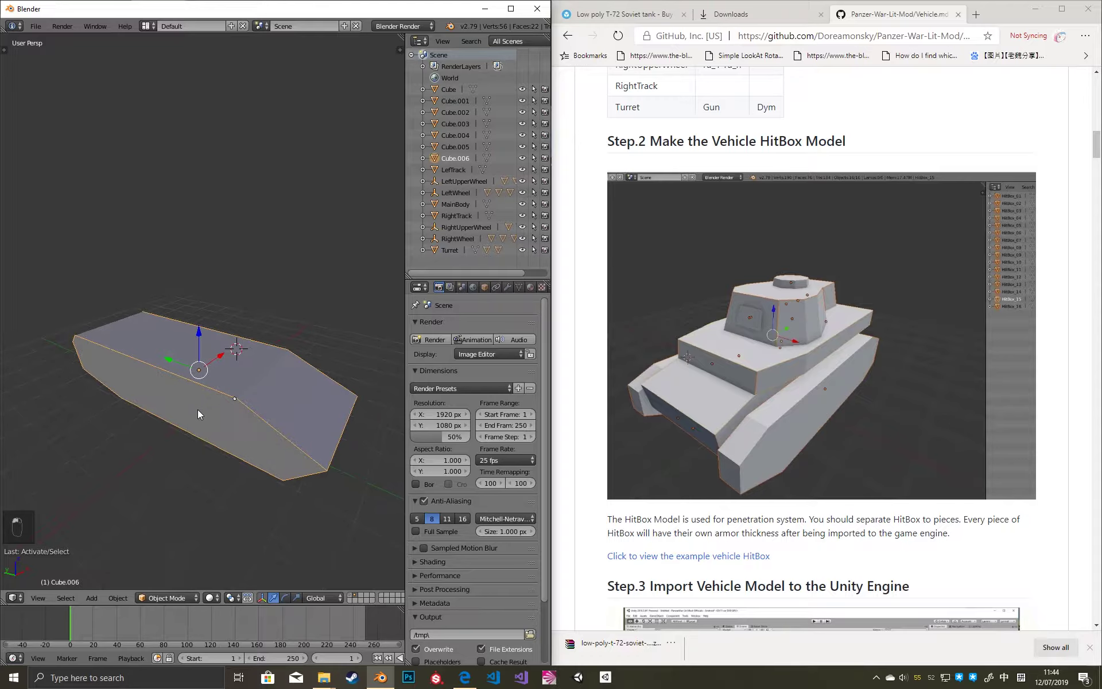
middle_click_drag(319, 350, 270, 436)
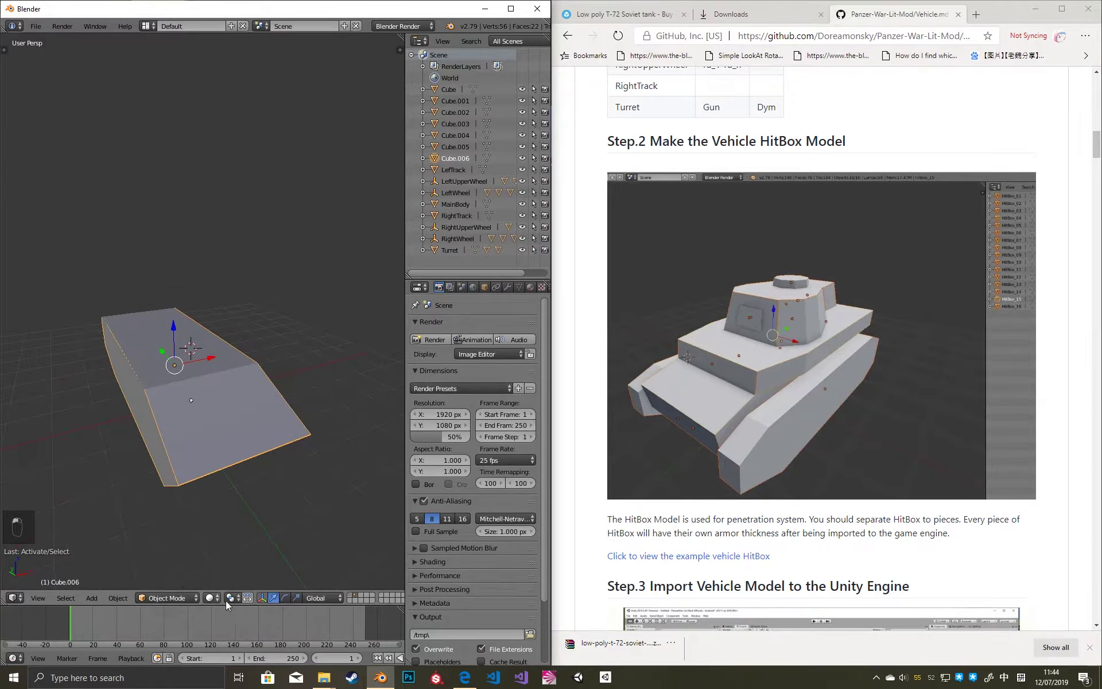
left_click(351, 596)
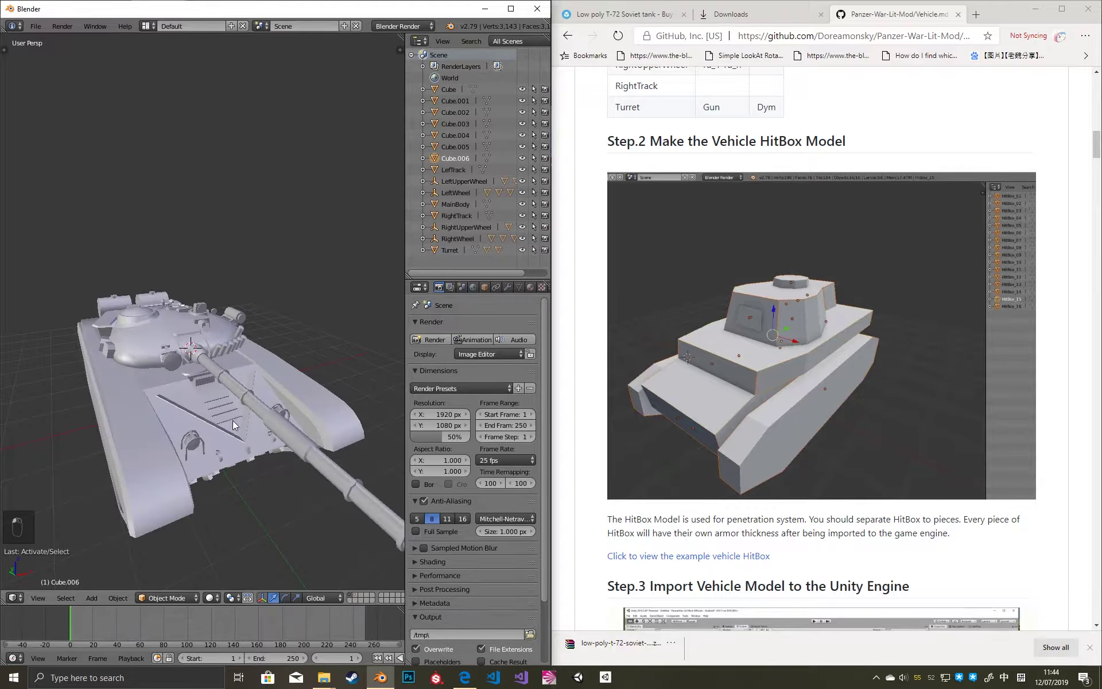
In orthographic wireframe top view, add a circle mesh with 16 vertices.
key("KP_1")
key("KP_5")
key("z")
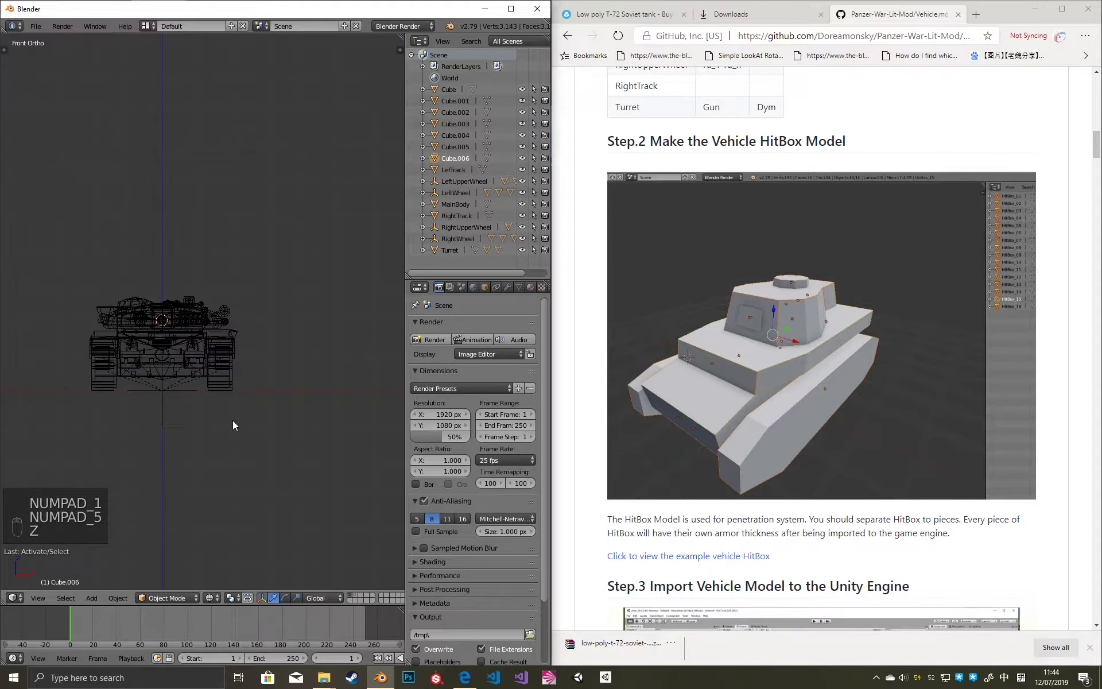
key("KP_7")
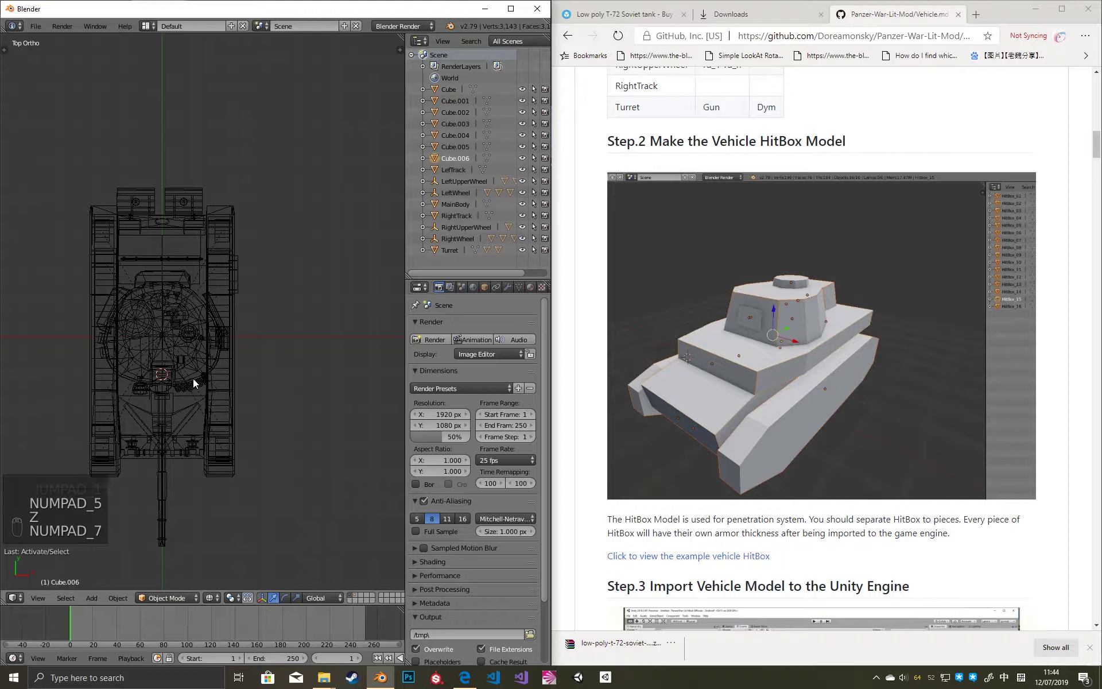
middle_click_drag(192, 377, 271, 375, "shift")
scroll(271, 375, "up", 3)
key("shift+a")
mouse_move(271, 375)
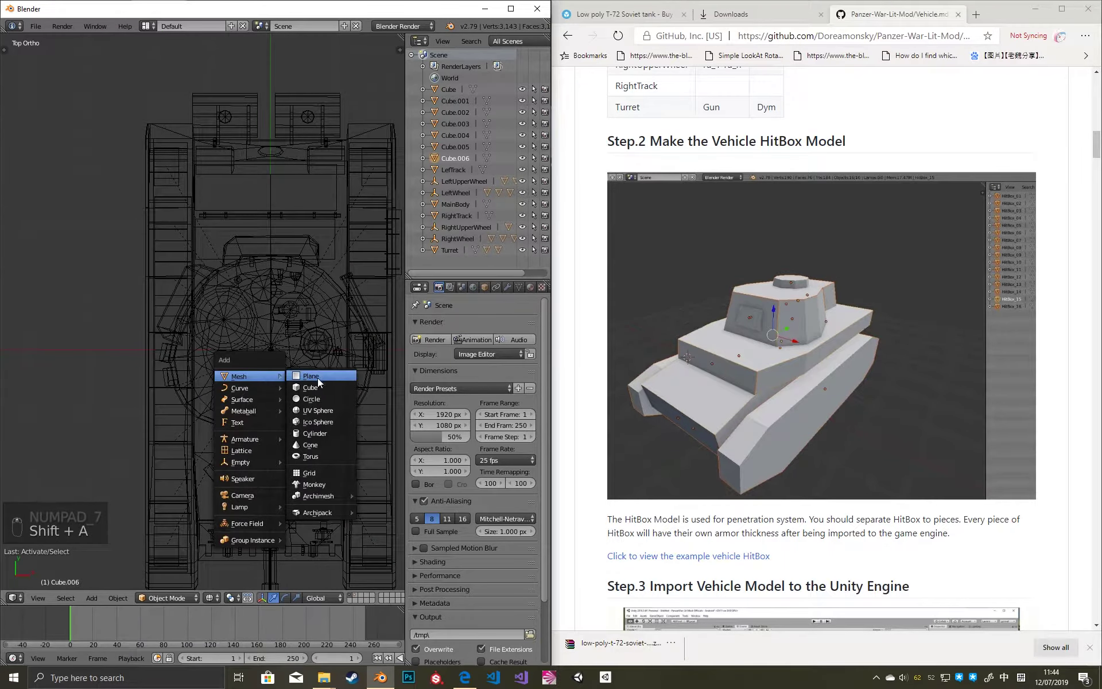
left_click(321, 400)
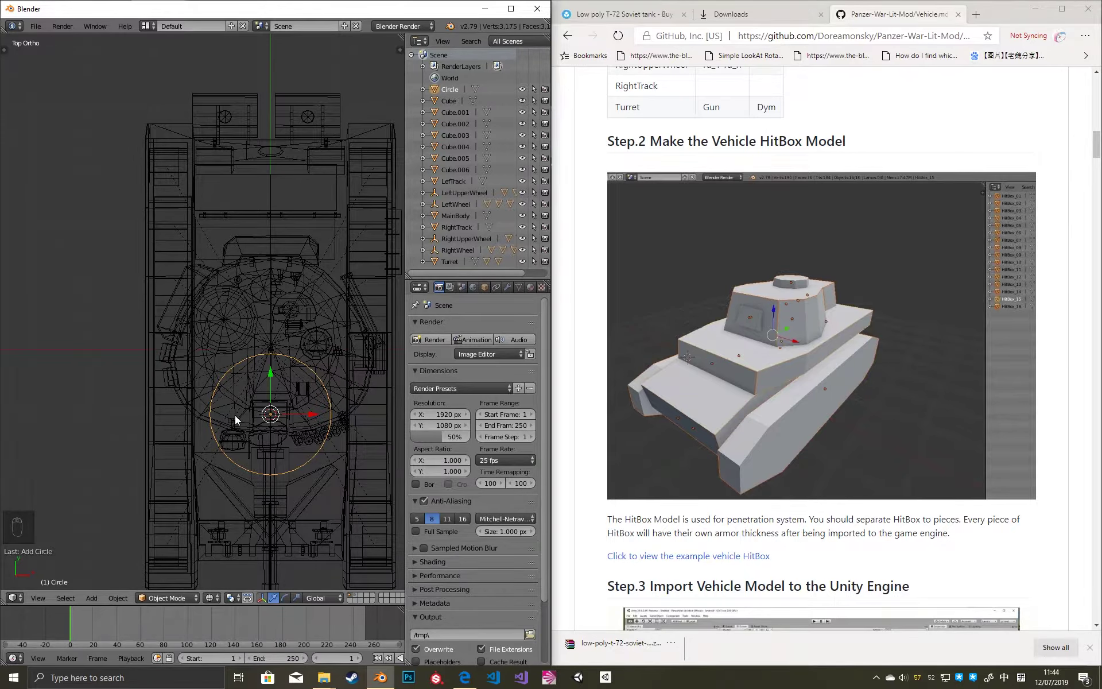
key("F6")
left_click(387, 427)
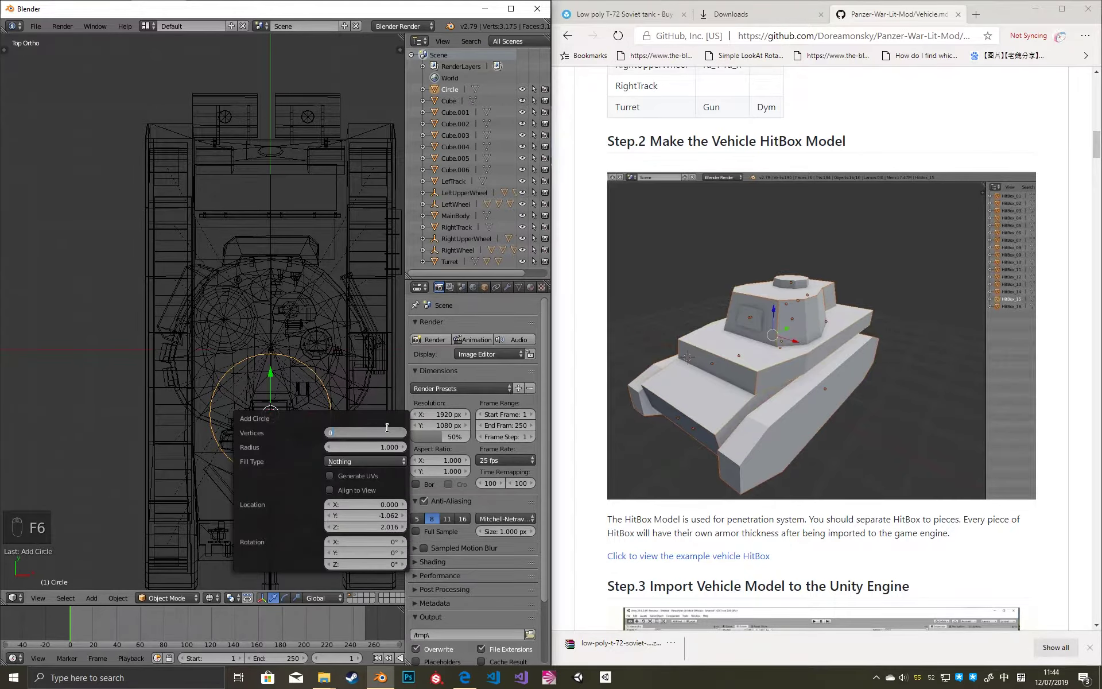
type("16")
key("Return")
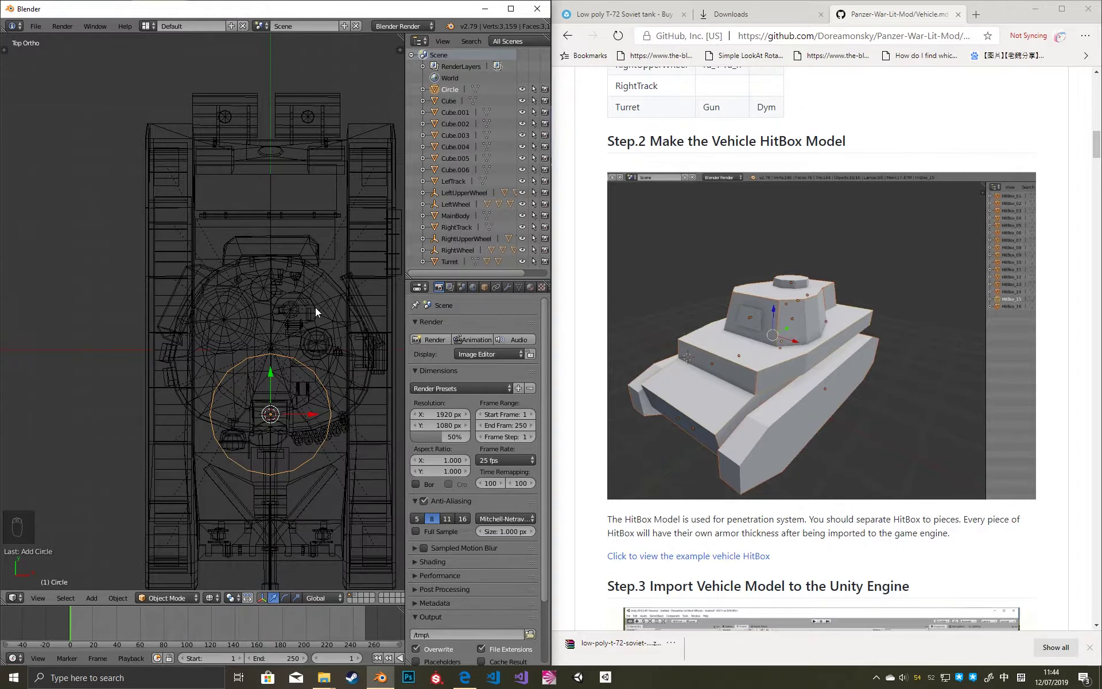
Move the circle along Y and stretch it on X and Y to outline the turret.
key("g")
key("y")
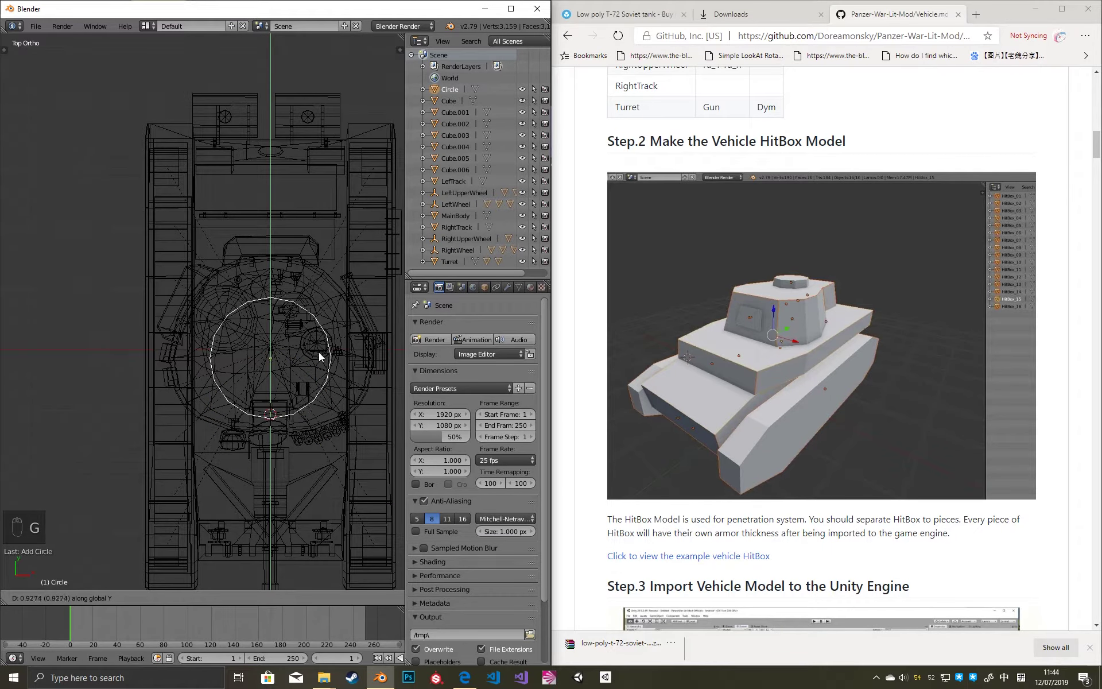
left_click(319, 347)
key("s")
key("x")
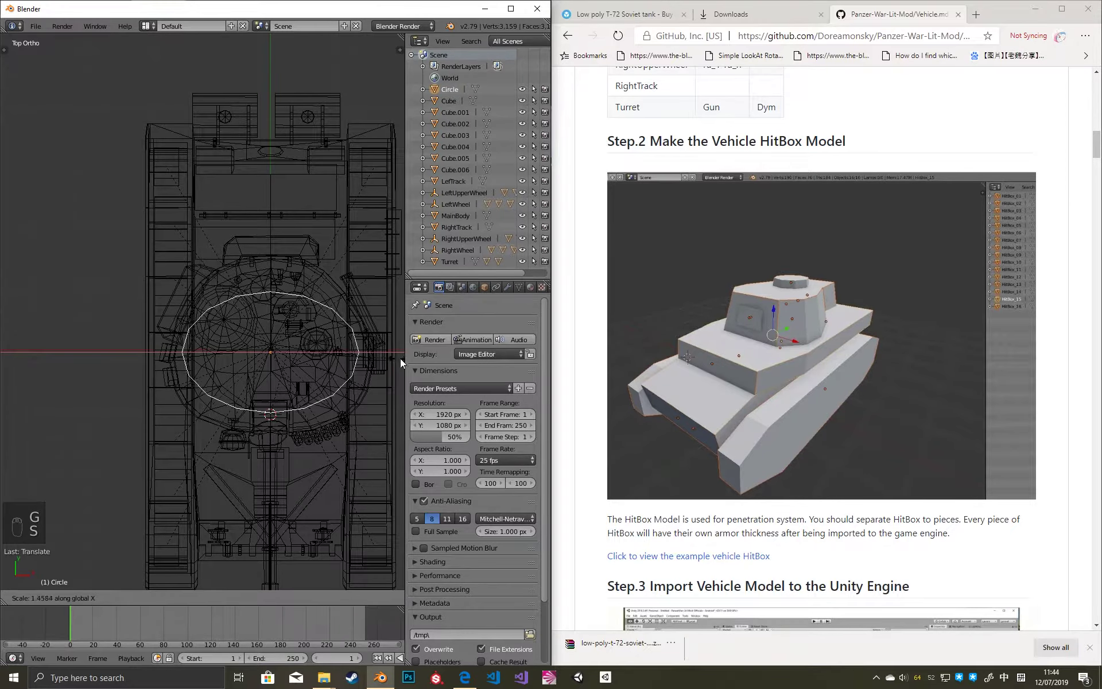
left_click(21, 354)
key("s")
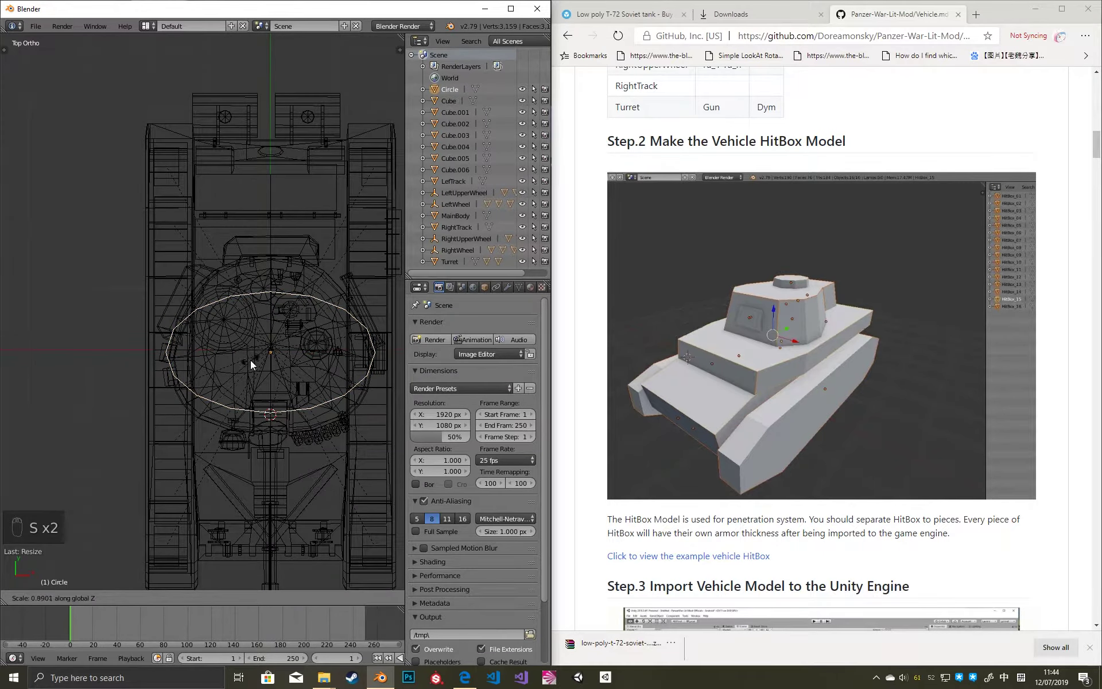
key("y")
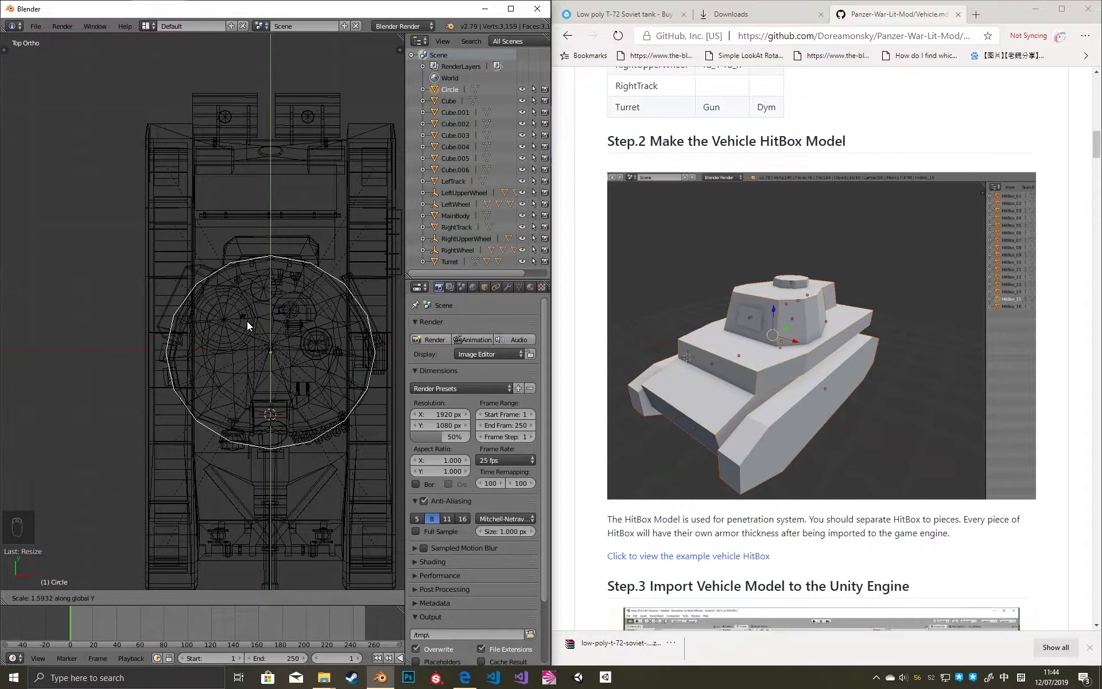
left_click(247, 321)
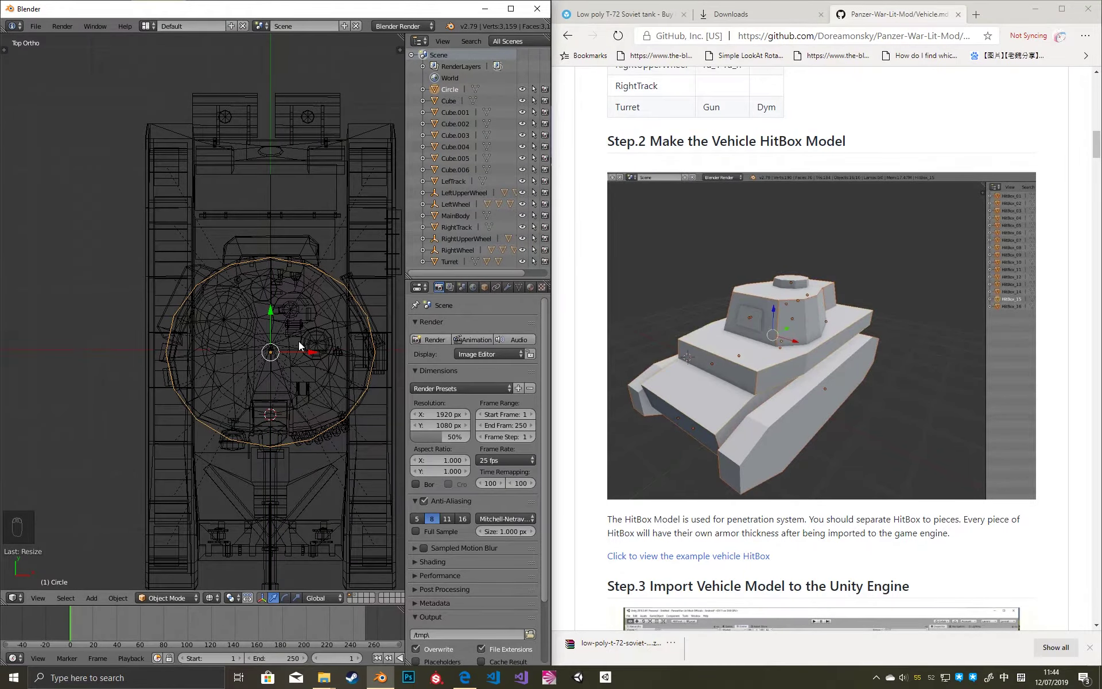
key("KP_3")
Position the circle at the turret's base and shrink it to fit.
scroll(129, 326, "up", 2)
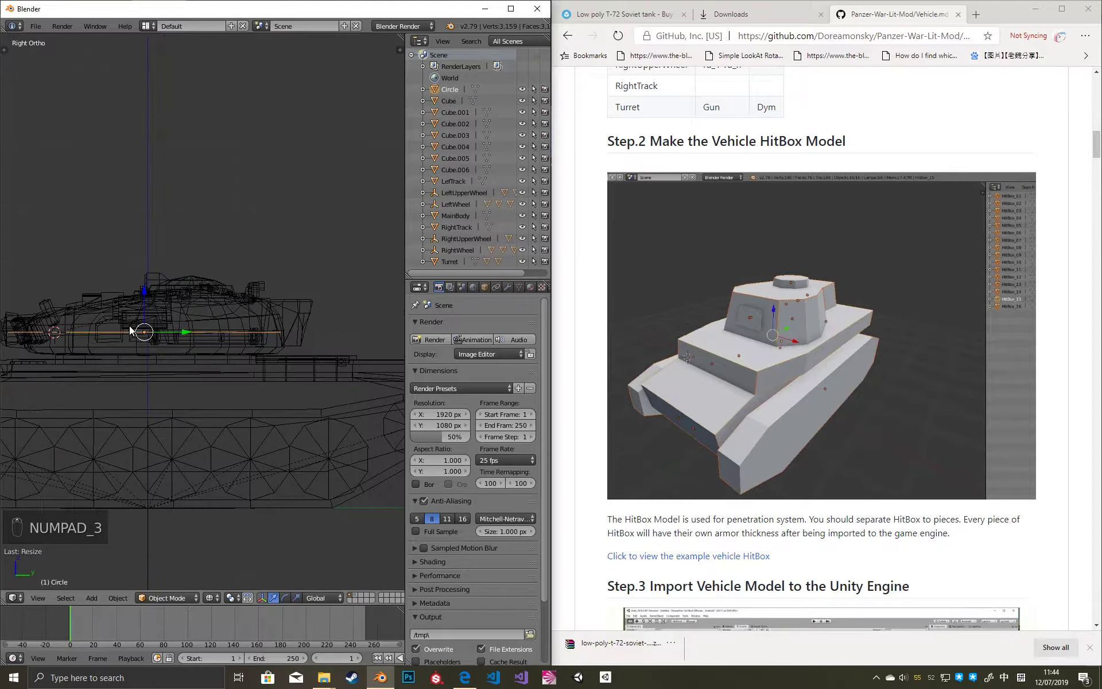
left_click_drag(146, 305, 155, 328)
middle_click_drag(175, 356, 251, 338, "shift")
key("s")
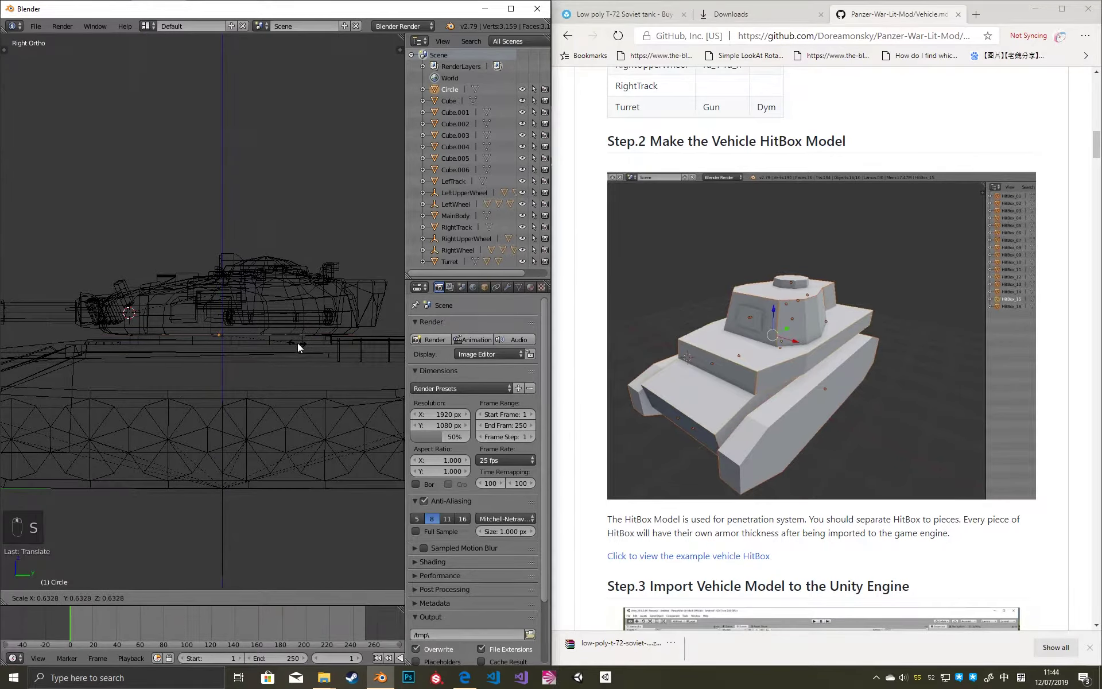
right_click(318, 336)
mouse_move(222, 303)
left_mouse_down()
mouse_move(223, 340)
mouse_move(226, 320)
left_mouse_up()
right_click(226, 321)
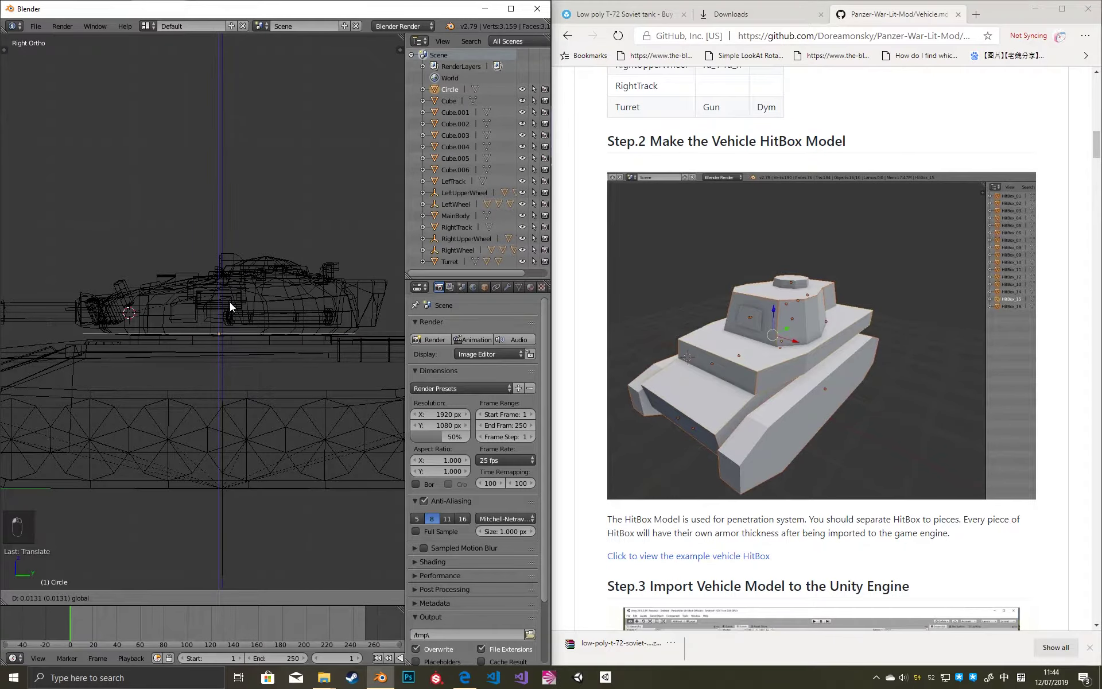
key("s")
right_click(333, 331)
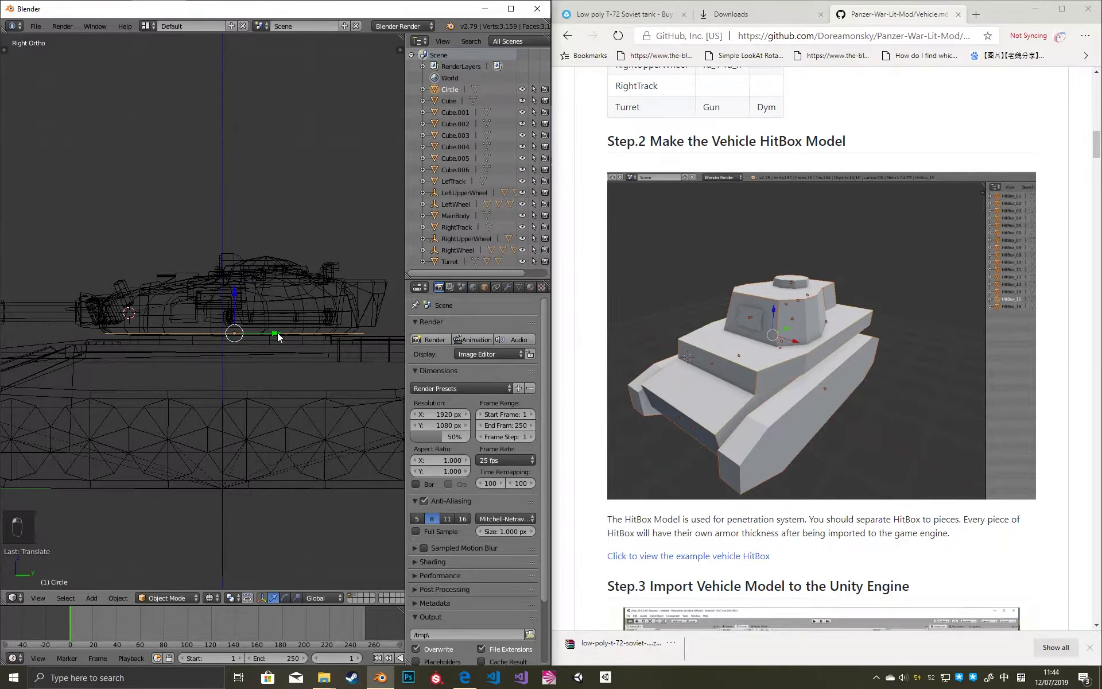
key("s")
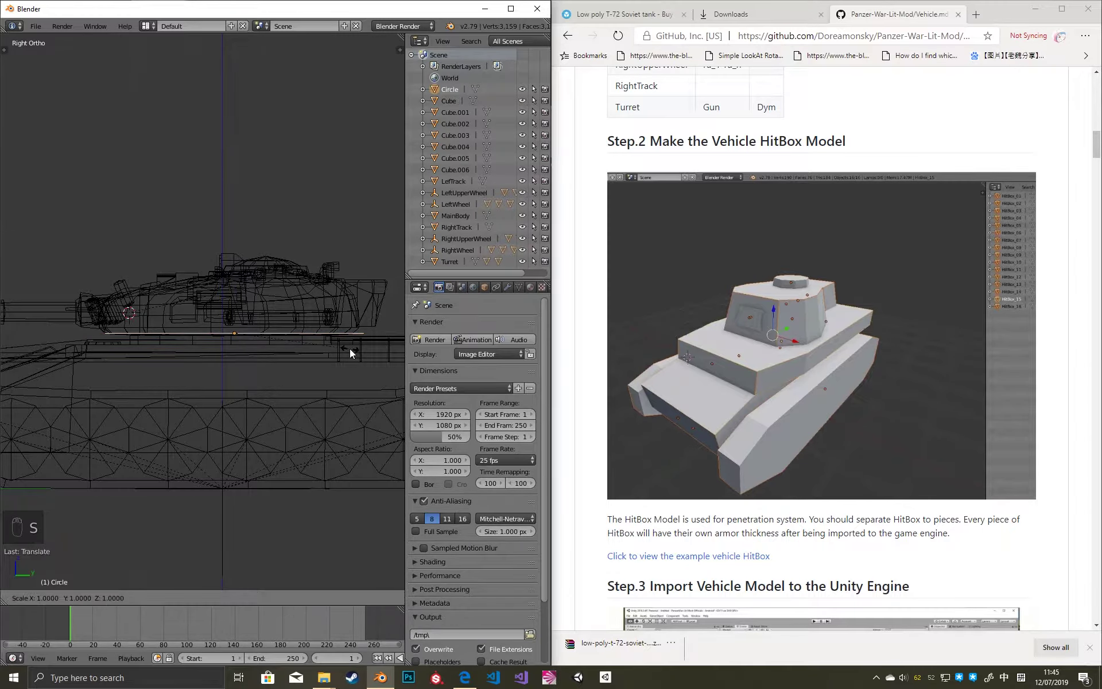
left_click(340, 349)
Fill the circle with a face, then extrude and scale the first layer.
key("Tab")
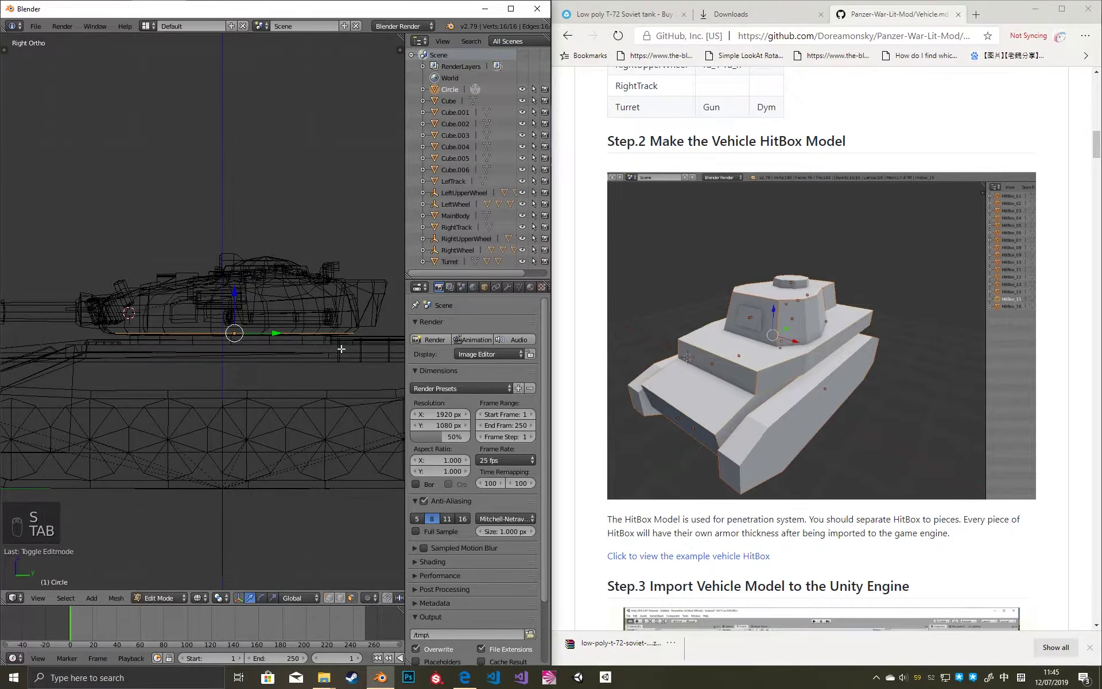
key("e")
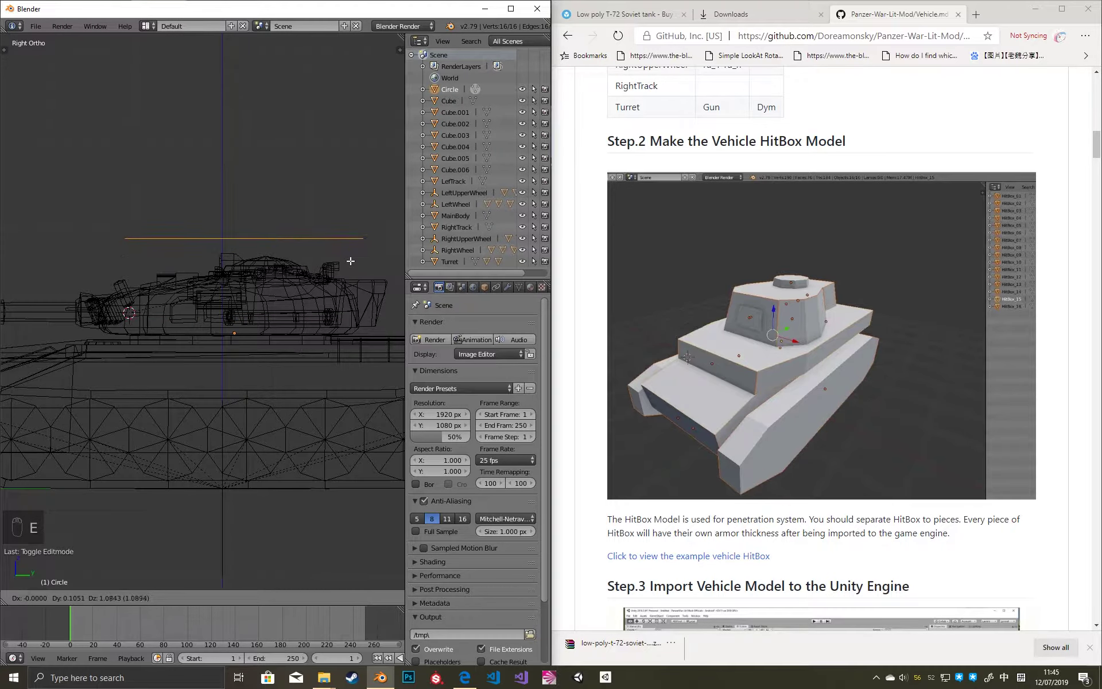
right_click(362, 233)
key("f")
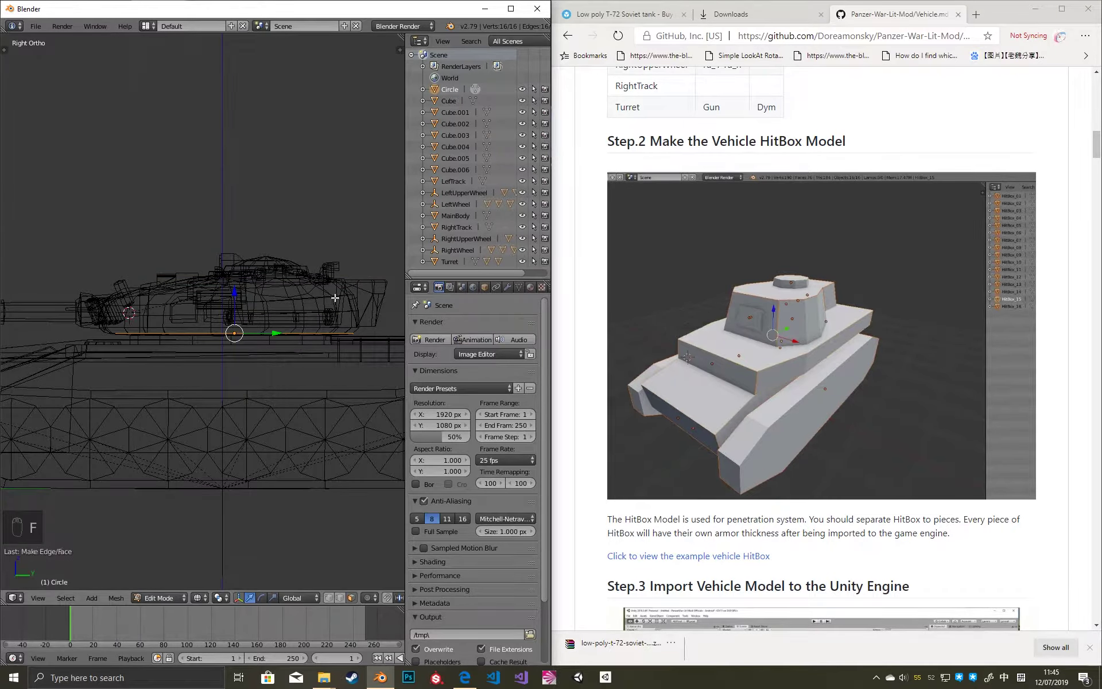
key("e")
left_click(355, 296)
key("s")
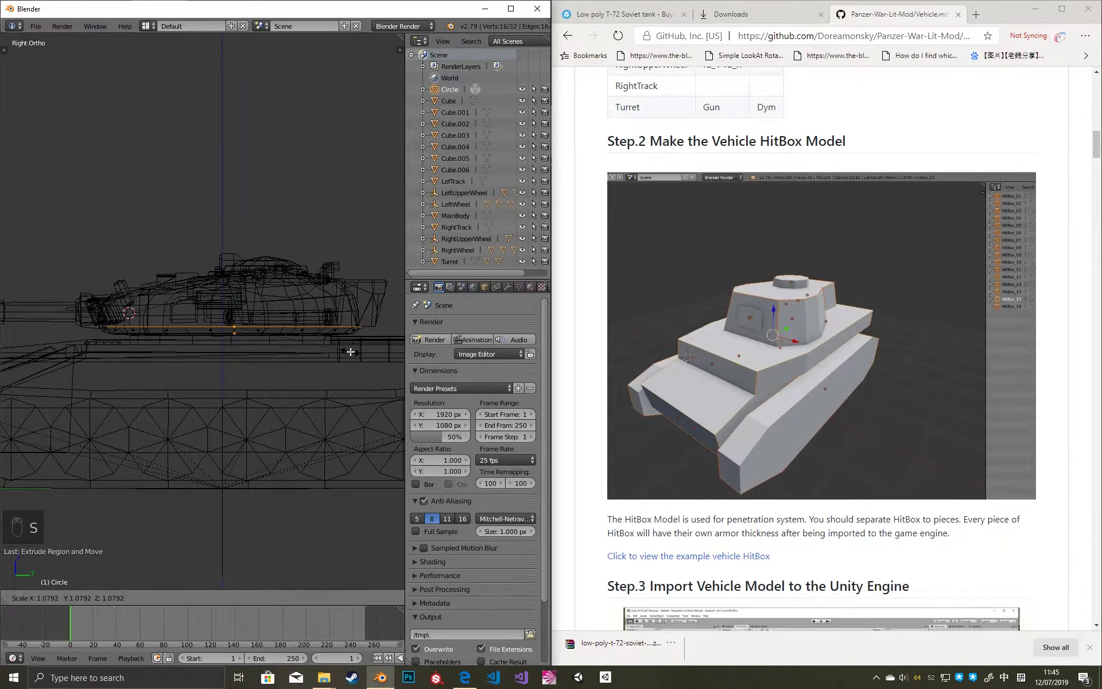
left_click(349, 351)
Extrude several more layers upward, shrinking each ring to taper the dome.
key("e")
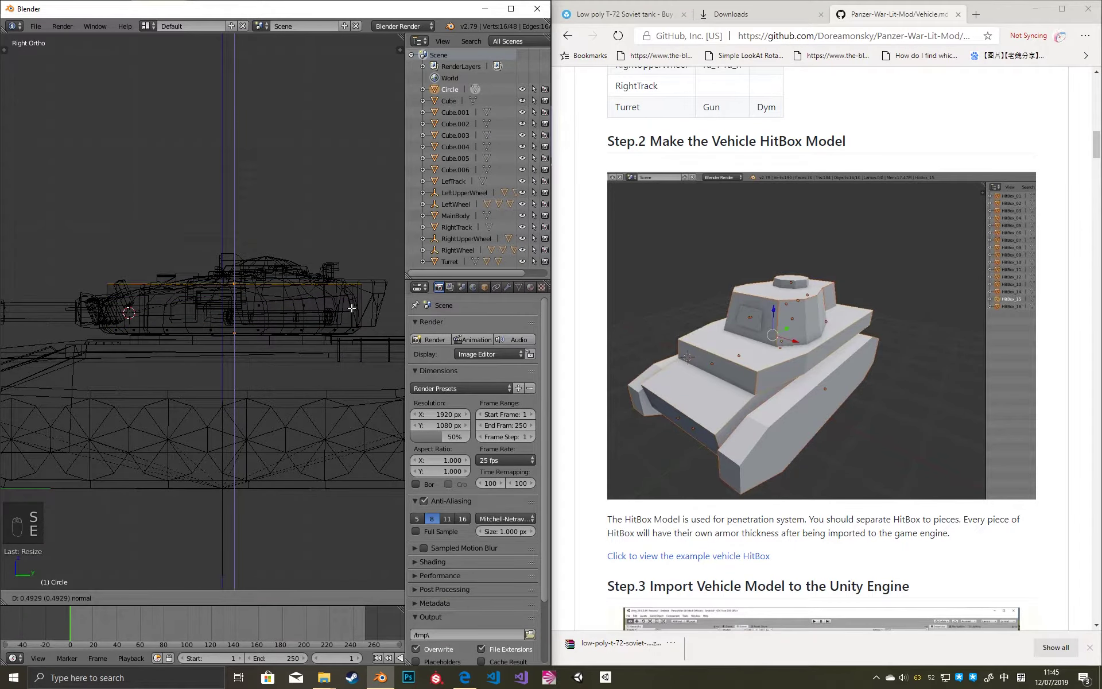
left_click(399, 338)
key("s")
left_click(392, 339)
key("e")
left_click(393, 324)
key("s")
left_click(383, 323)
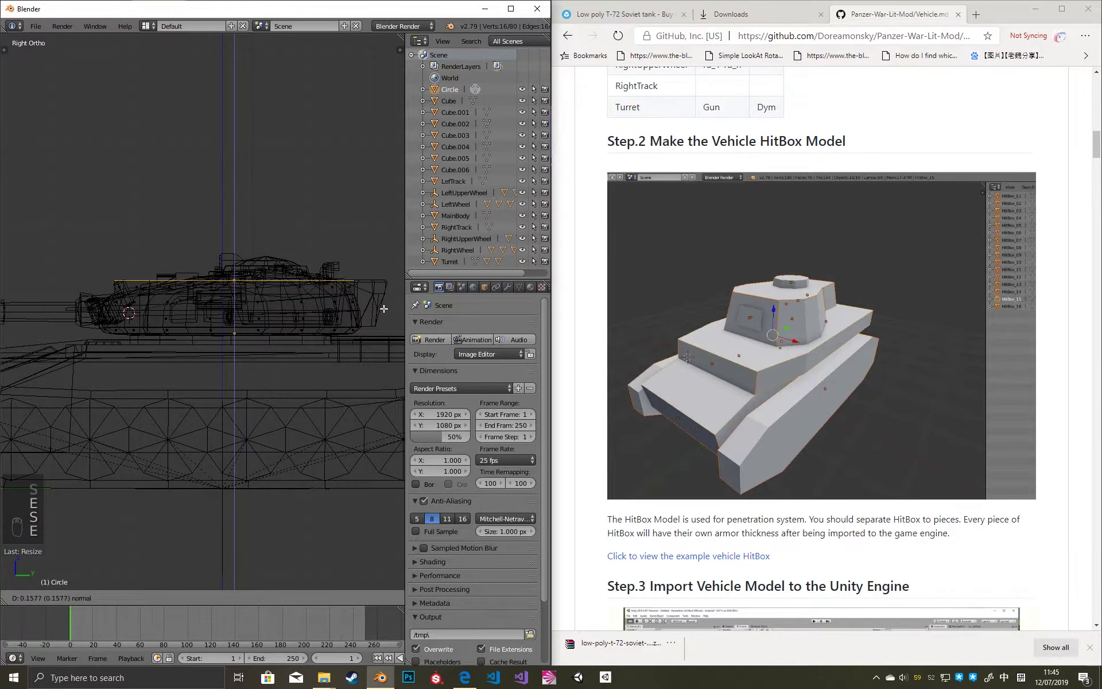
left_click(384, 309)
key("s")
left_click(367, 311)
Extrude and narrow a final top layer, exit Edit Mode, and switch to perspective.
key("e")
left_click(361, 308)
key("s")
left_click(306, 301)
key("a")
middle_click_drag(306, 301, 267, 323)
key("Tab")
key("KP_5")
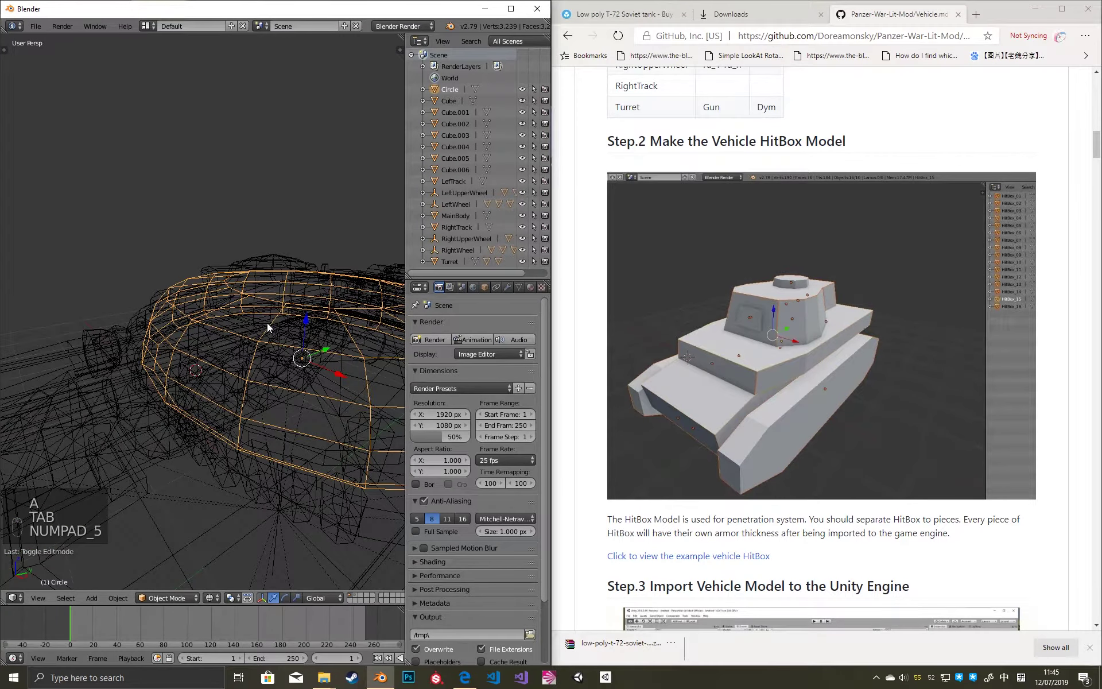
Compare the hitbox with the turret in solid view, cancelling a trial resize.
key("z")
mouse_move(263, 325)
middle_mouse_down()
mouse_move(209, 357)
mouse_move(231, 343)
middle_mouse_up()
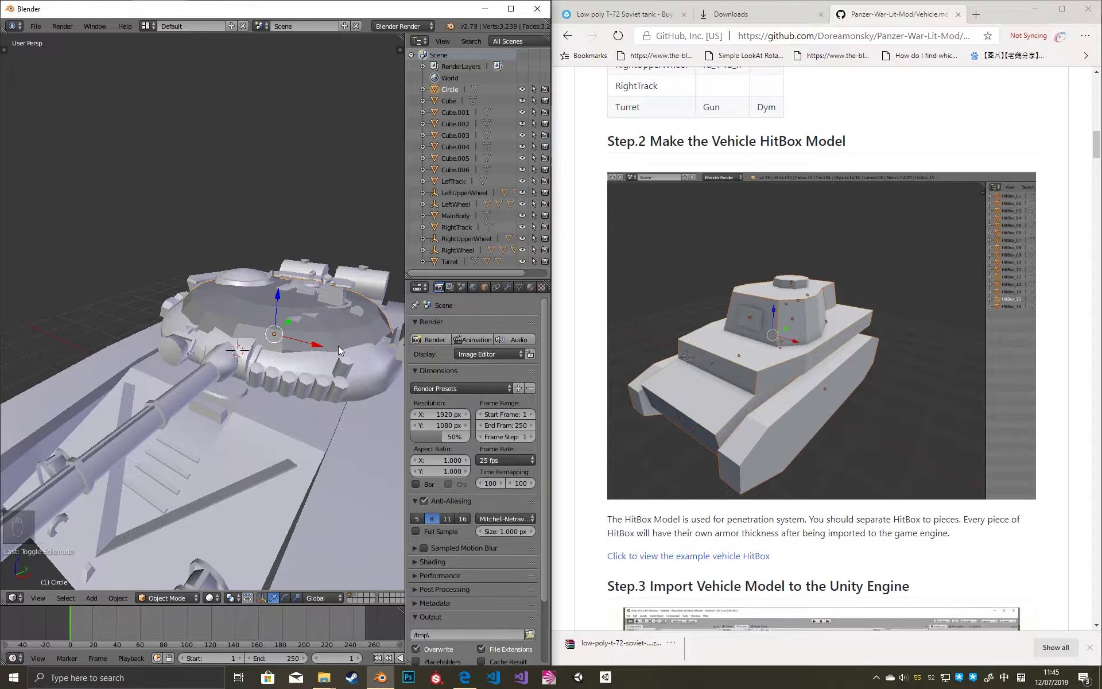
key("s")
right_click(356, 347)
key("z")
In face select Edit Mode, enlarge the first edge ring of the turret hitbox.
key("ctrl+Tab")
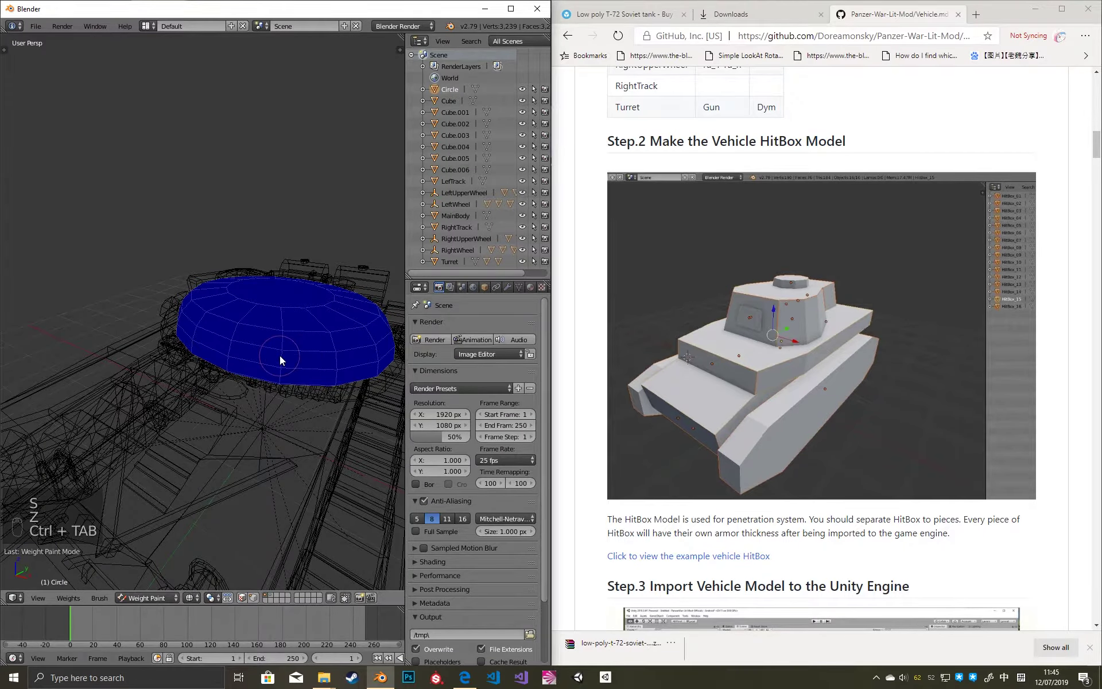
key("ctrl+Tab")
key("Tab")
key("ctrl+Tab")
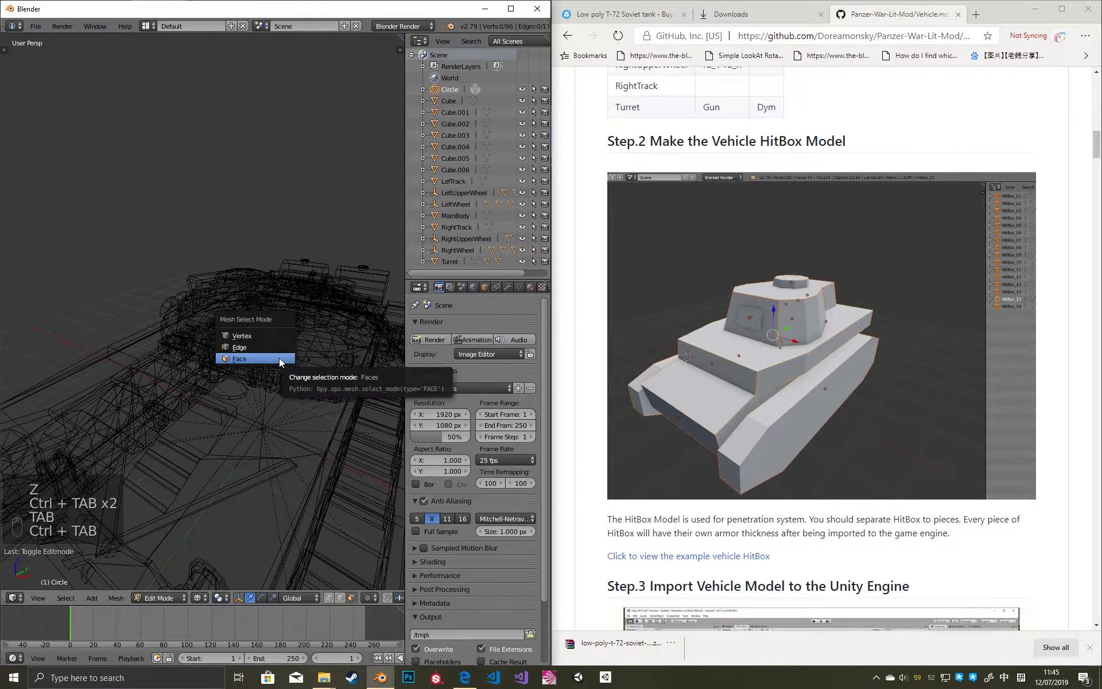
left_click(280, 358)
key("a")
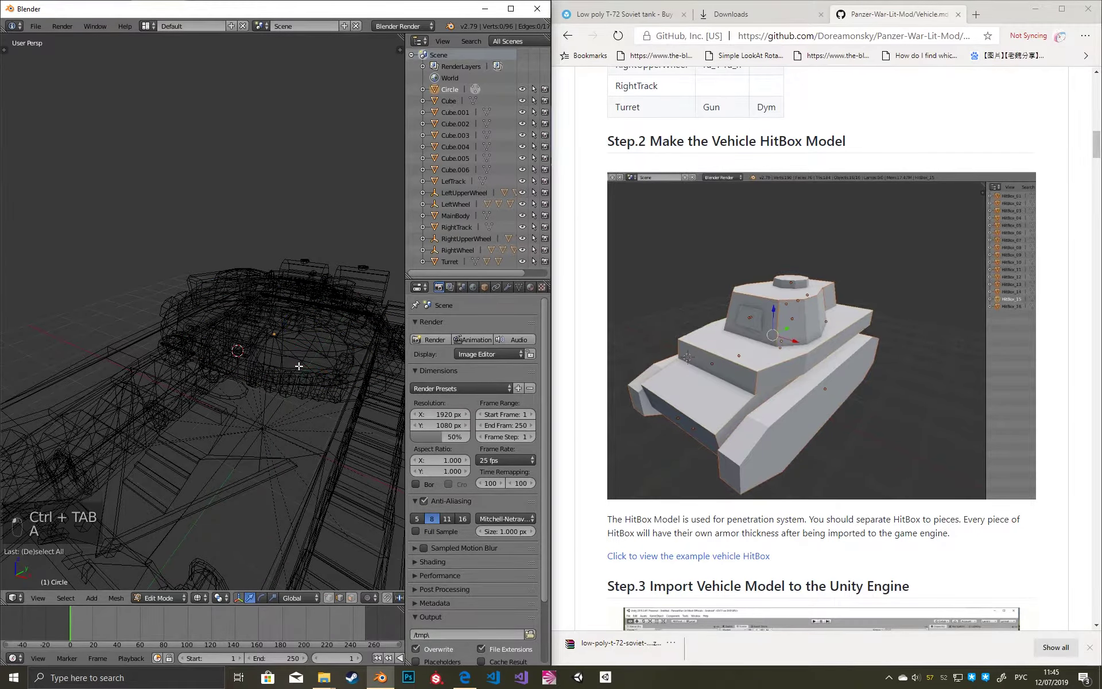
scroll(306, 387, "up", 2)
right_click(313, 382, "alt")
key("z")
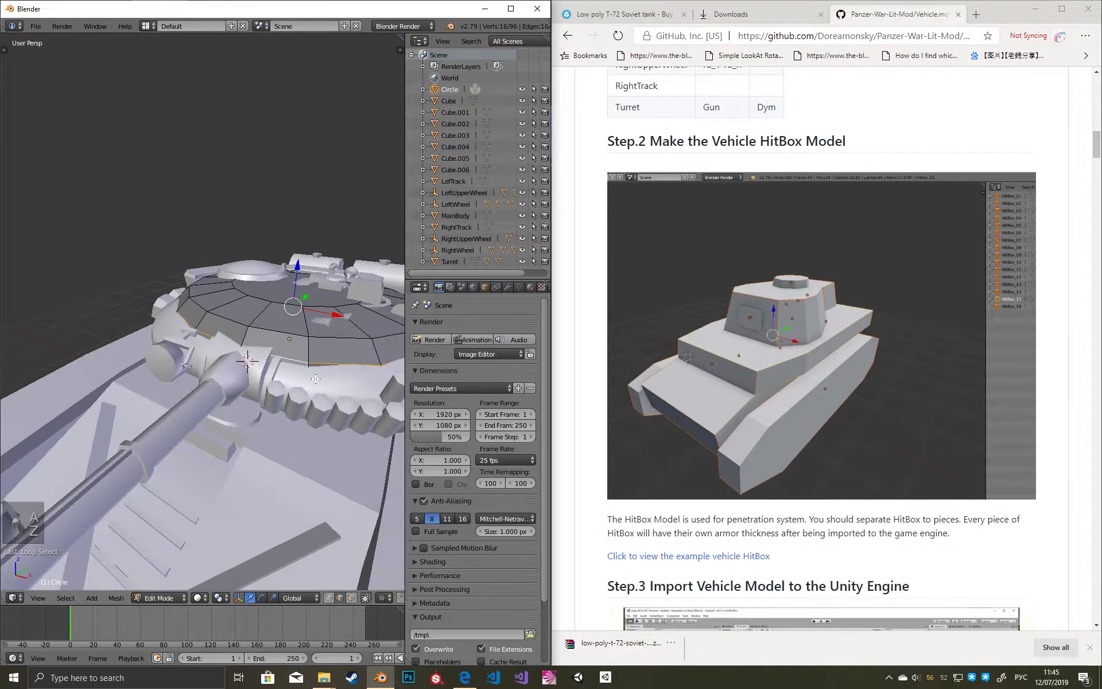
key("s")
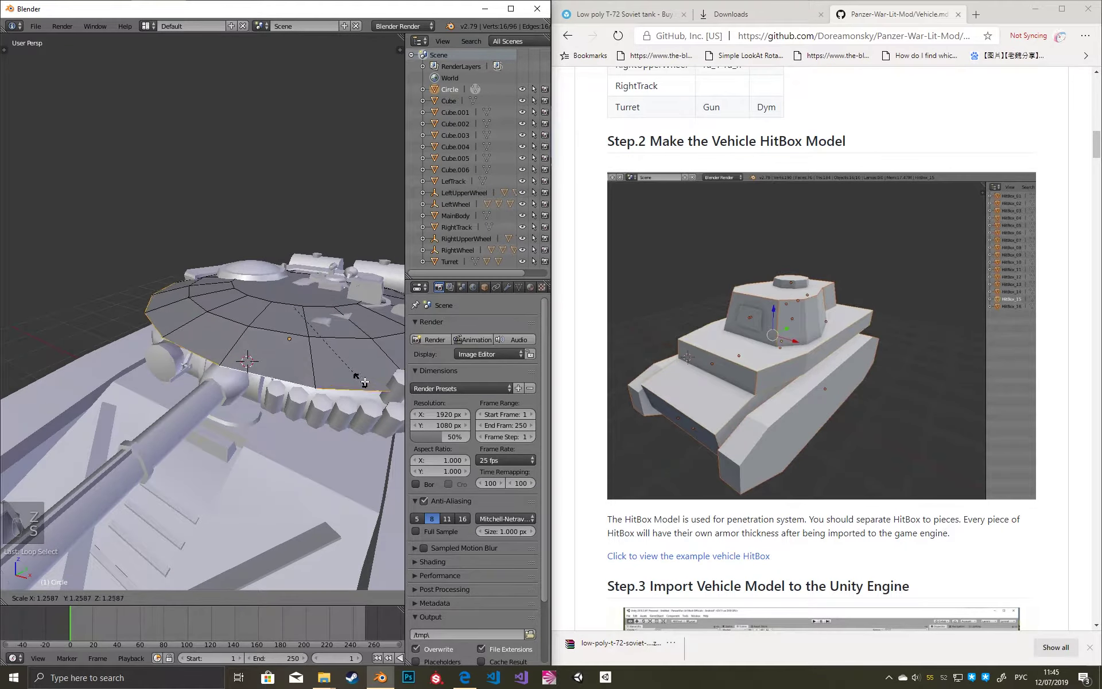
left_click(351, 370)
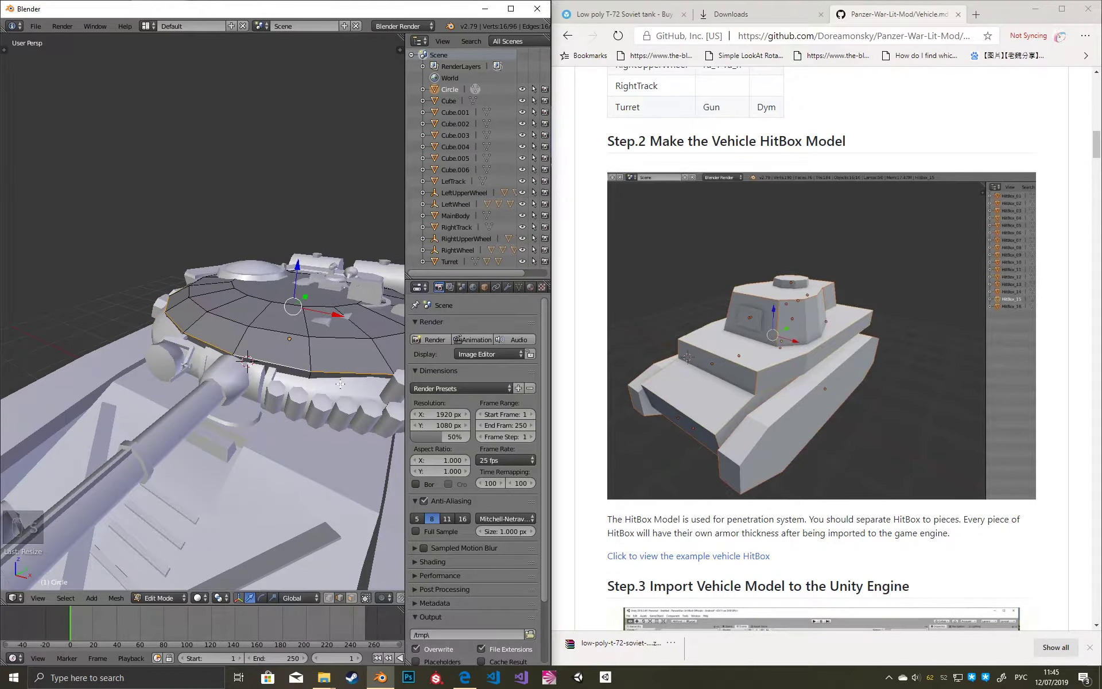
key("z")
Scale the next edge ring down to fit the turret's contour.
right_click(312, 389, "alt")
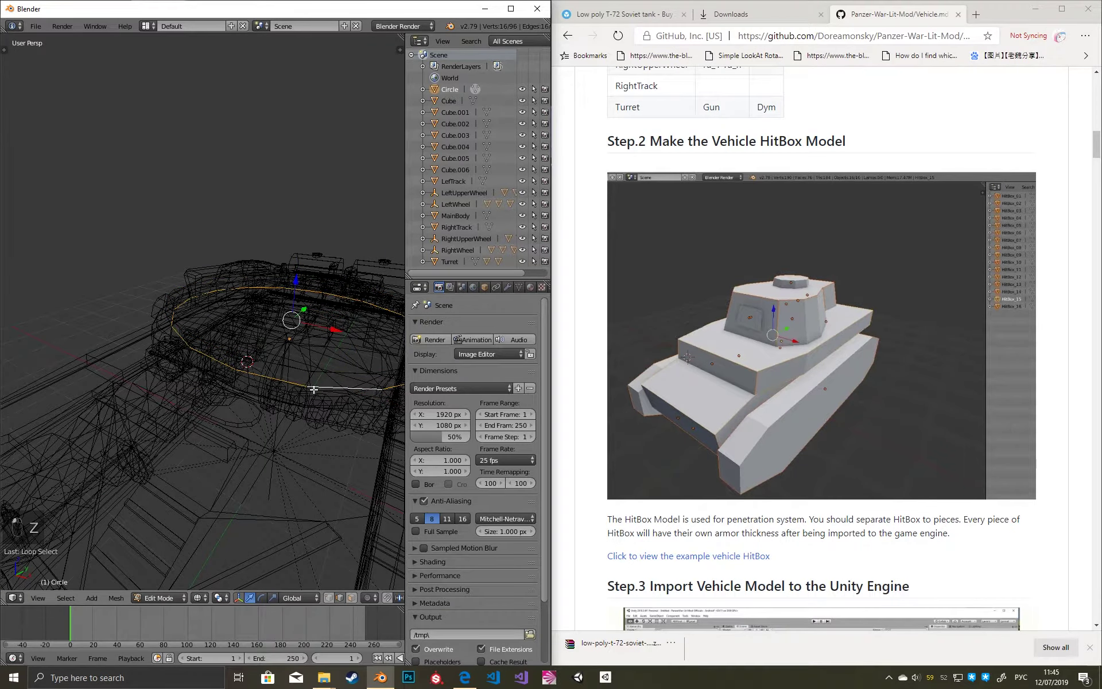
key("s")
left_click(326, 393)
key("z")
key("s")
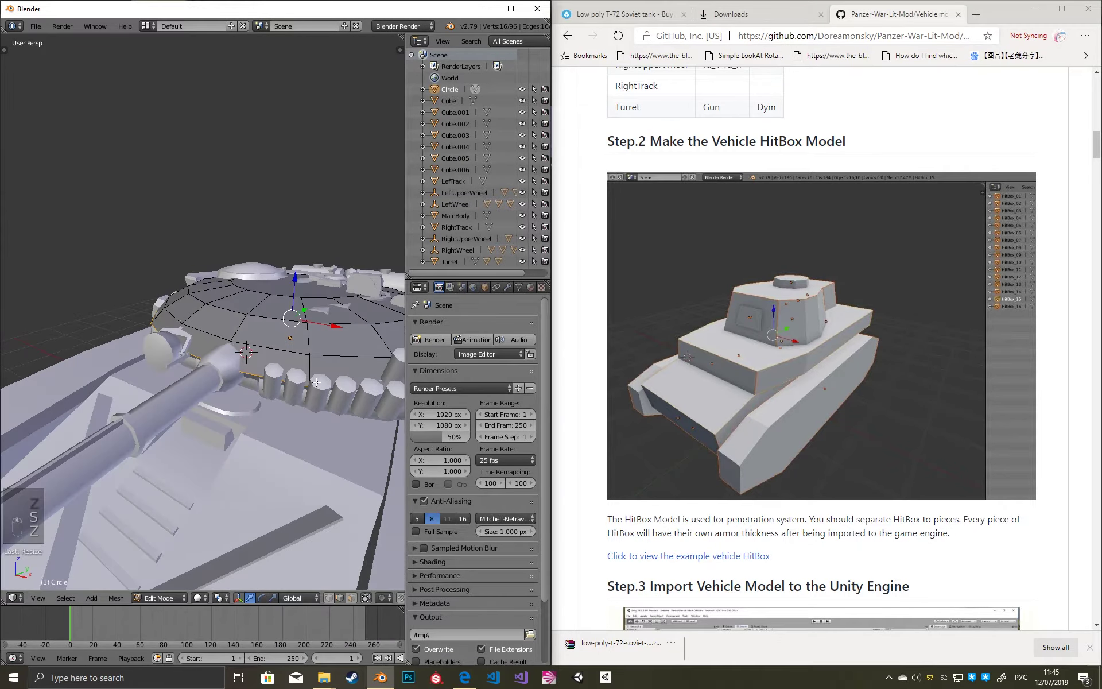
left_click(314, 368)
key("z")
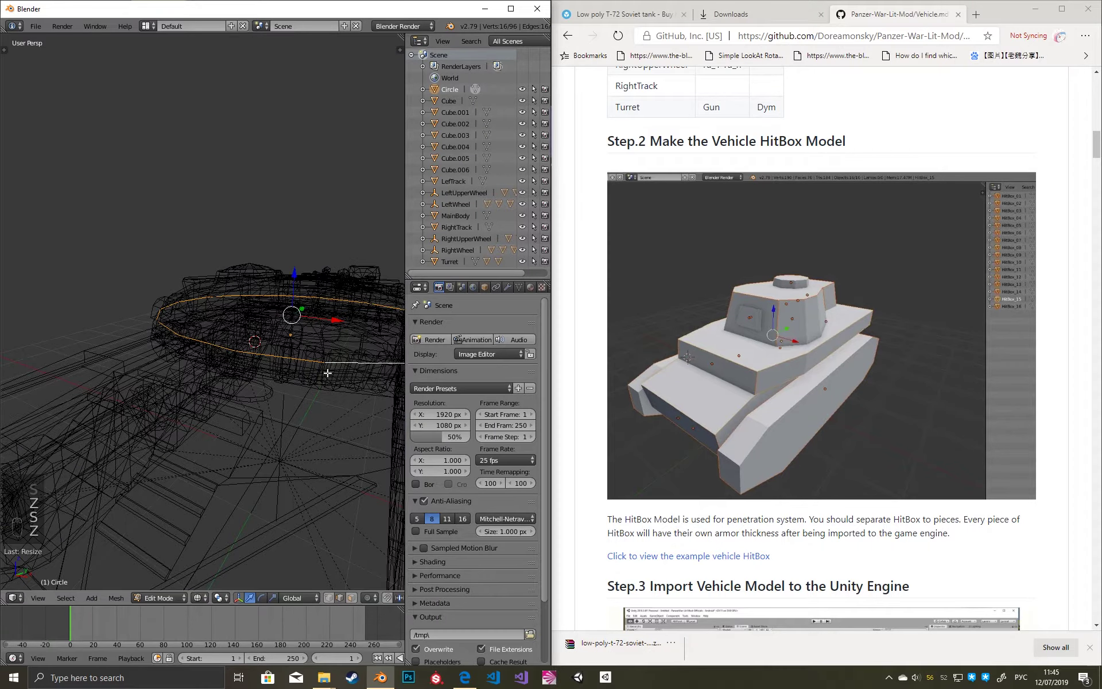
Cut a new edge loop with Ctrl+R and scale it to match the turret.
middle_click_drag(310, 367, 303, 362)
key("ctrl+r")
left_click(300, 358)
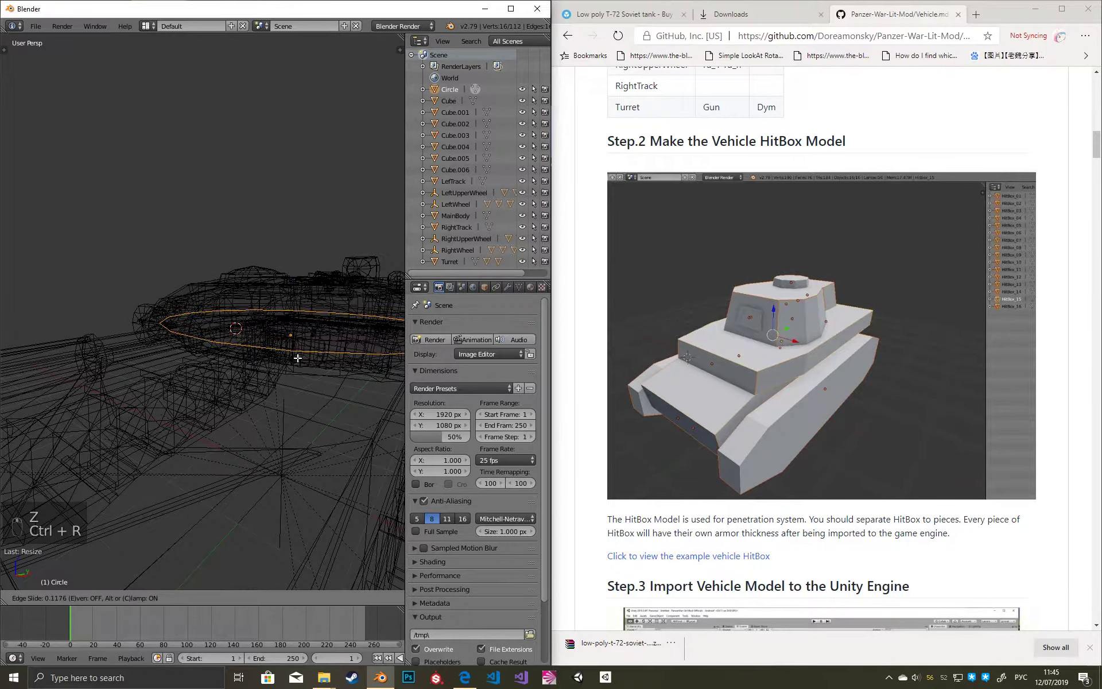
left_click(299, 359)
key("s")
left_click(299, 359)
key("z")
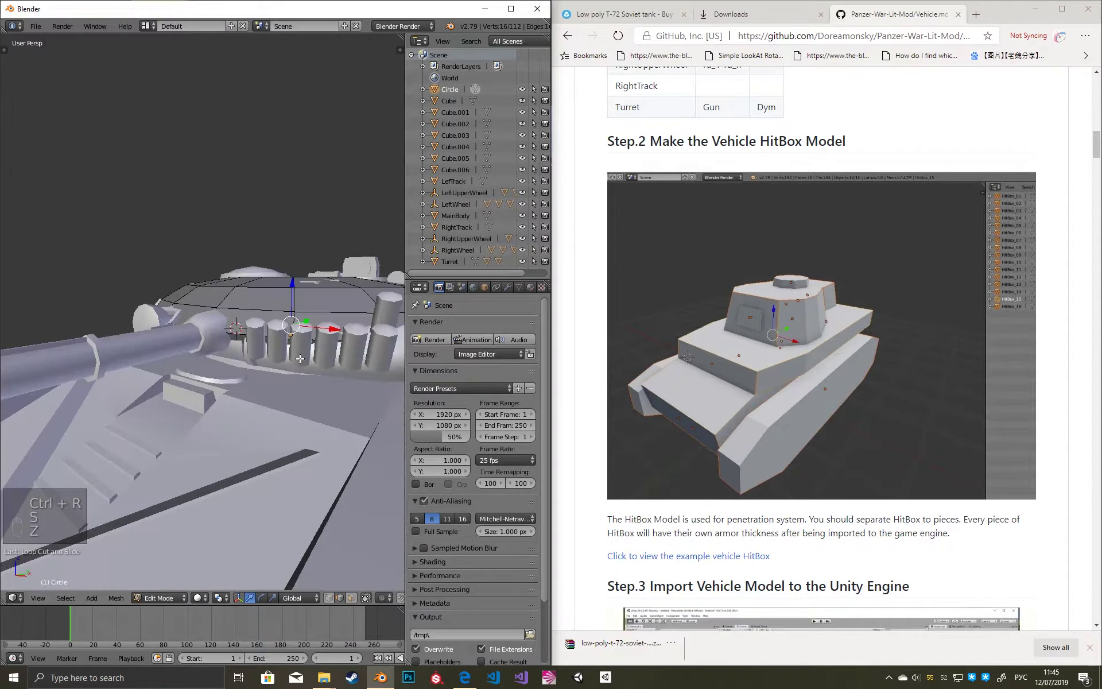
key("s")
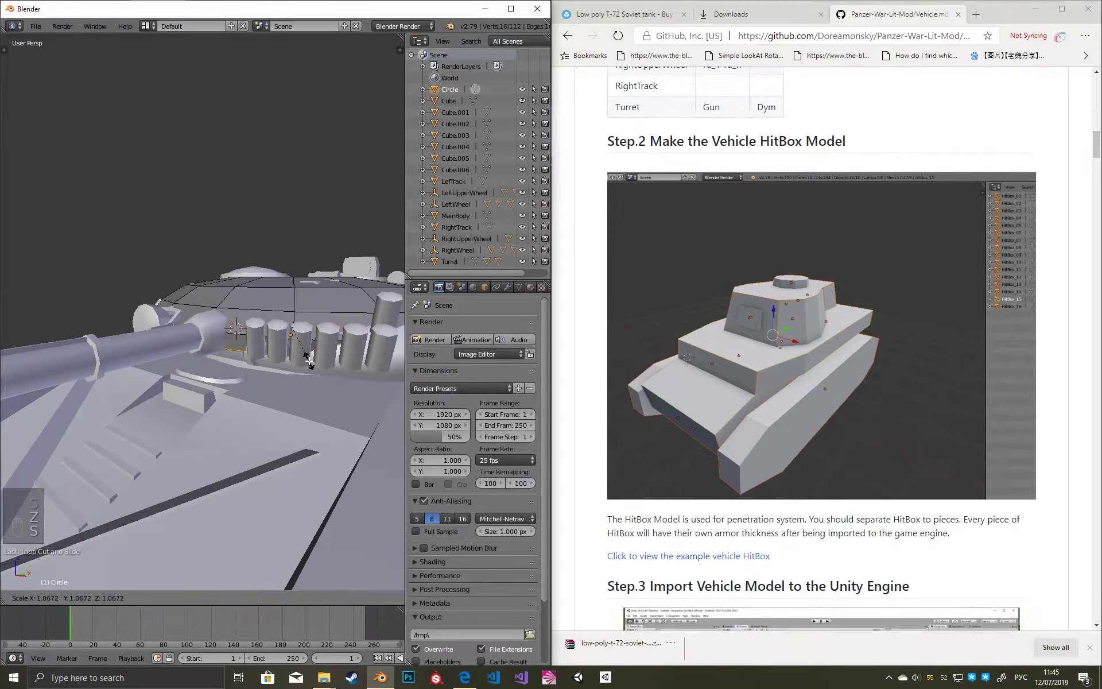
left_click(302, 356)
Select all the hitbox vertices, check the shape, and return to Object Mode.
middle_click_drag(302, 356, 269, 359)
key("a")
key("a")
key("a")
middle_click_drag(288, 310, 215, 351)
scroll(229, 364, "down", 5)
key("Tab")
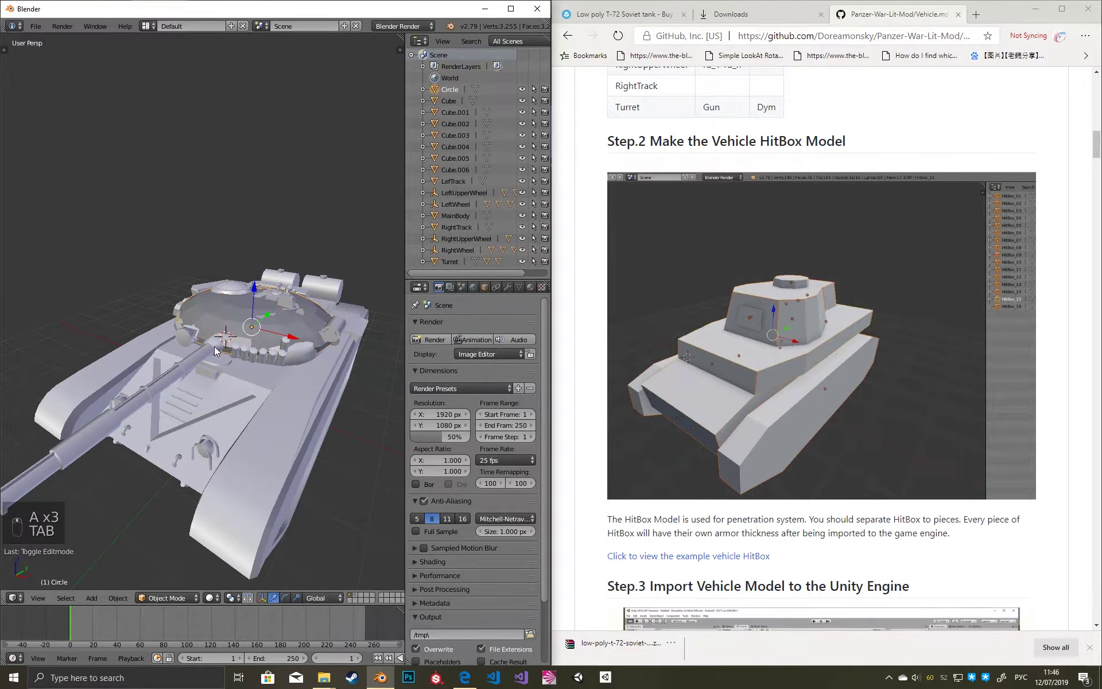
scroll(216, 351, "up", 3)
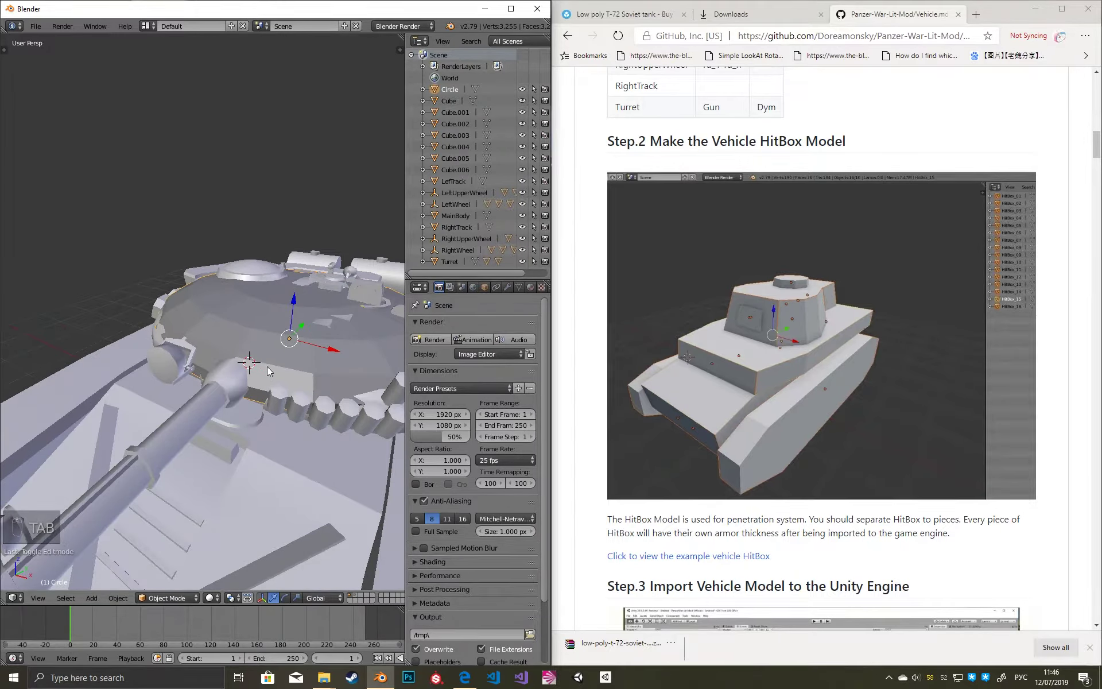
Move the dome hitbox to layer 2 and display only that layer.
key("m")
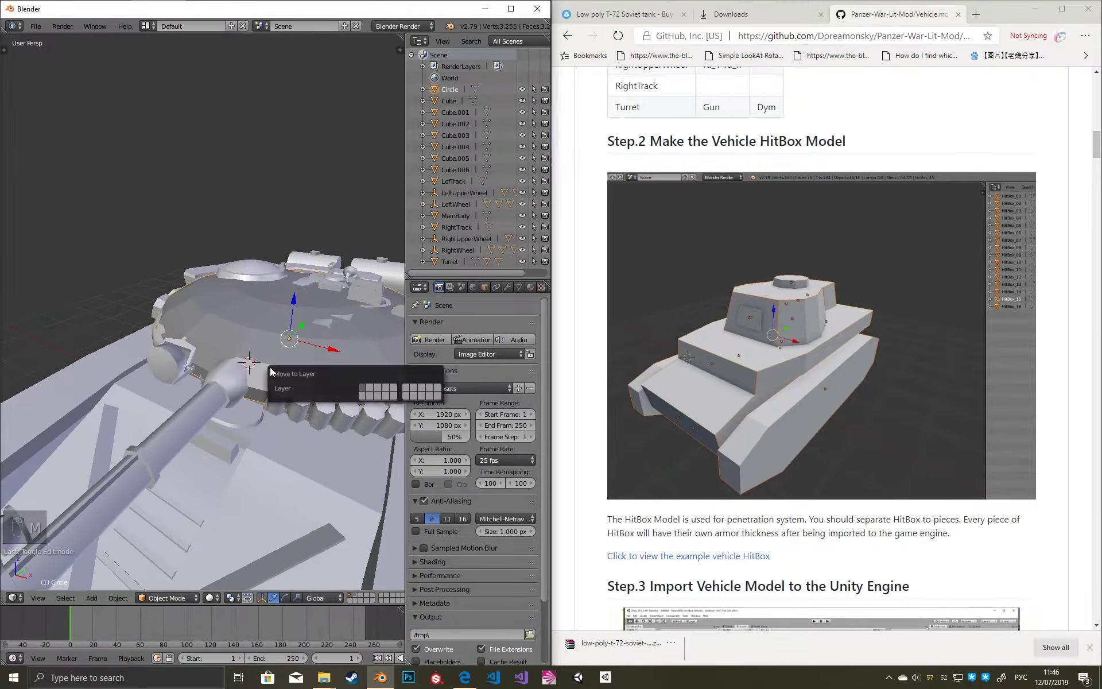
left_click(369, 392)
left_click(354, 598)
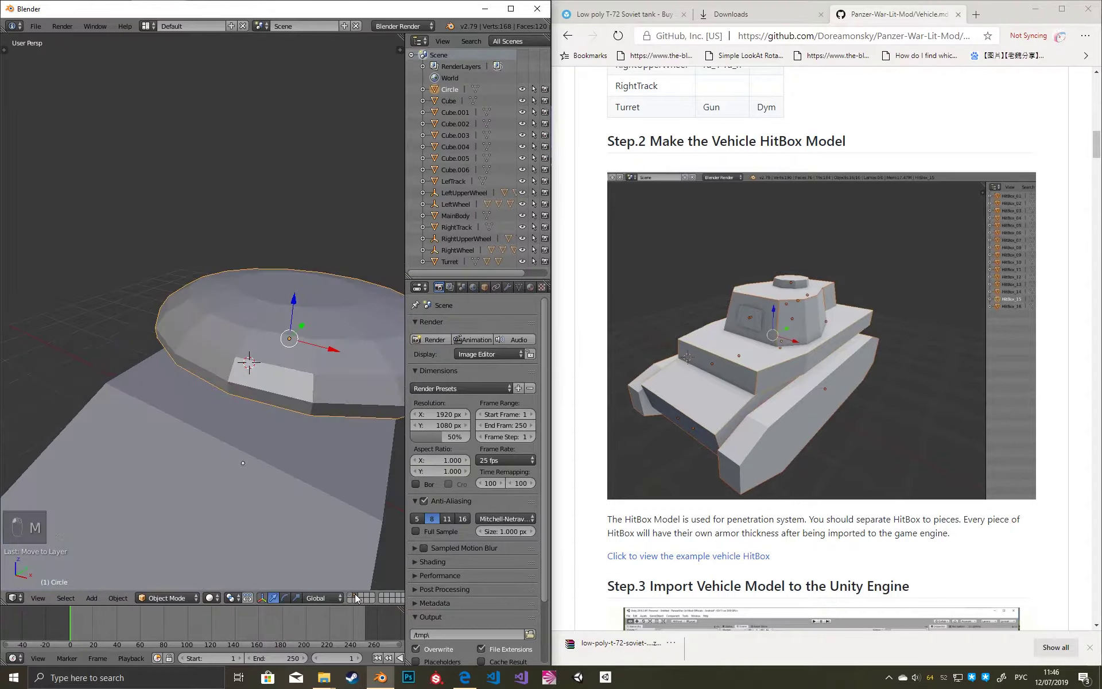
middle_click_drag(264, 428, 270, 332)
Select the dome's bottom face in face select Edit Mode.
key("Tab")
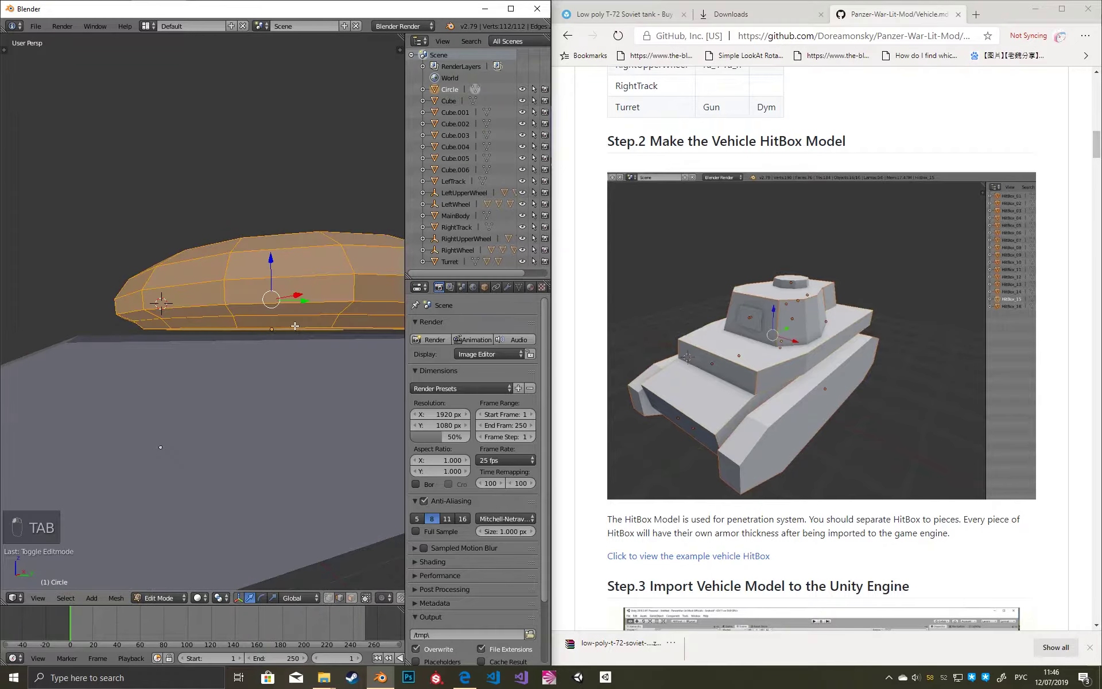
key("ctrl+Tab")
left_click(224, 334)
right_click(279, 311)
middle_click_drag(279, 311, 311, 342)
Extrude and scale the bottom face, then extrude it downward into a new band.
key("e")
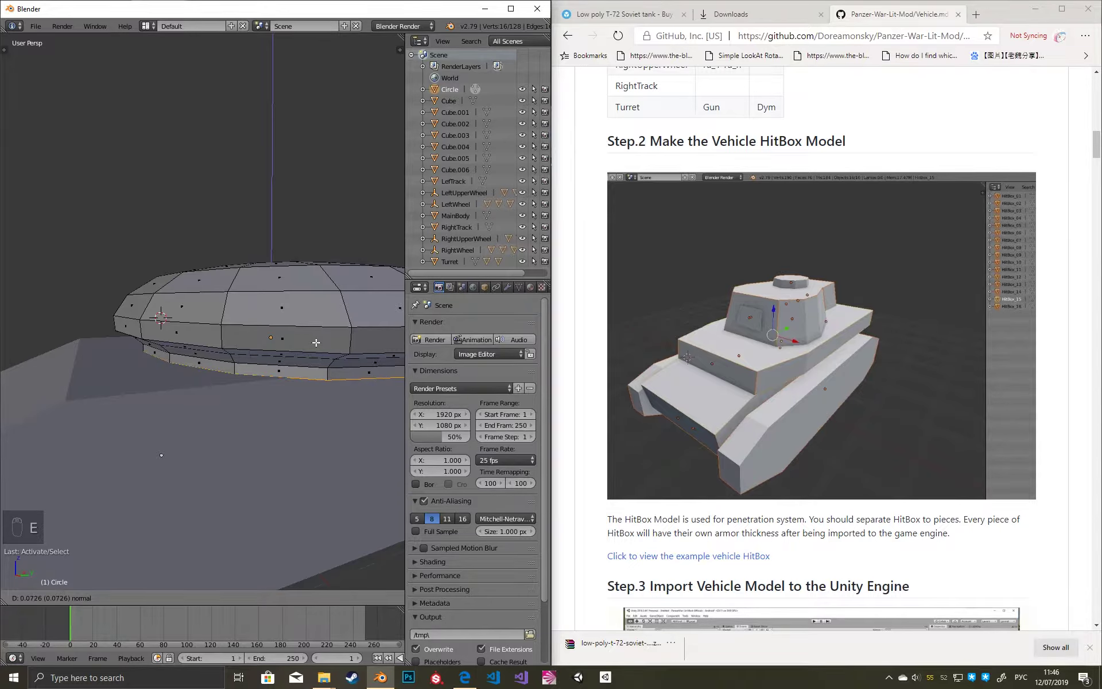
right_click(320, 362)
middle_click_drag(322, 372, 297, 371)
key("s")
left_click(307, 381)
key("e")
left_click(302, 379)
key("a")
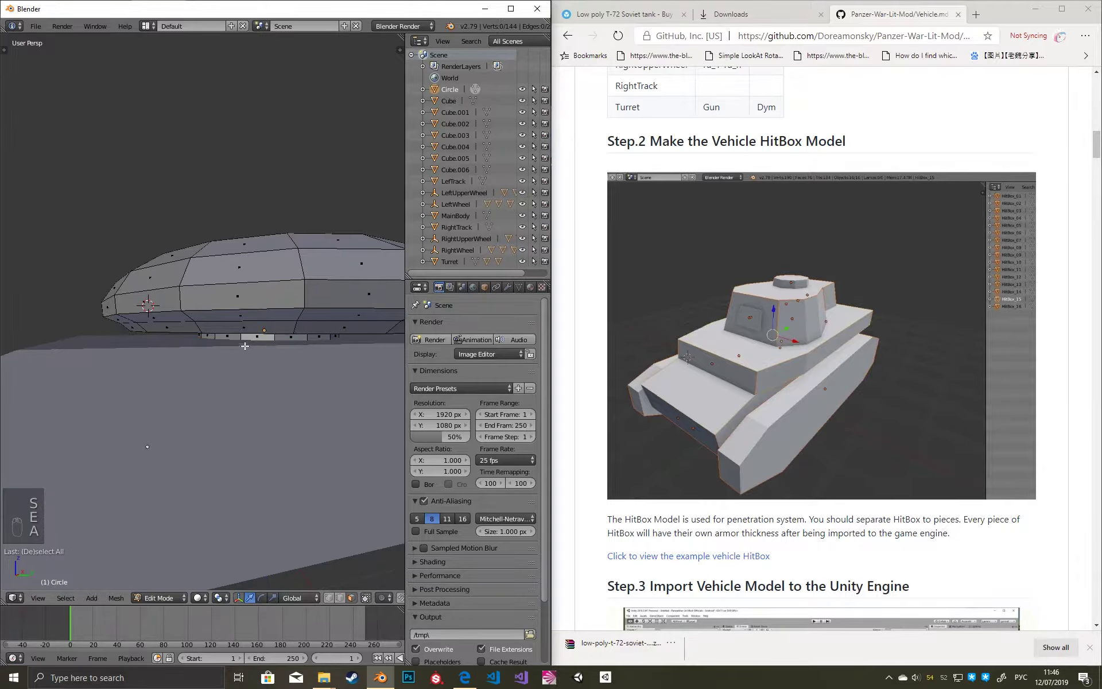
Inspect the dome from above and select two neighbouring side faces.
key("Tab")
middle_click_drag(245, 347, 302, 356)
key("Tab")
right_click(212, 341)
right_click(173, 339)
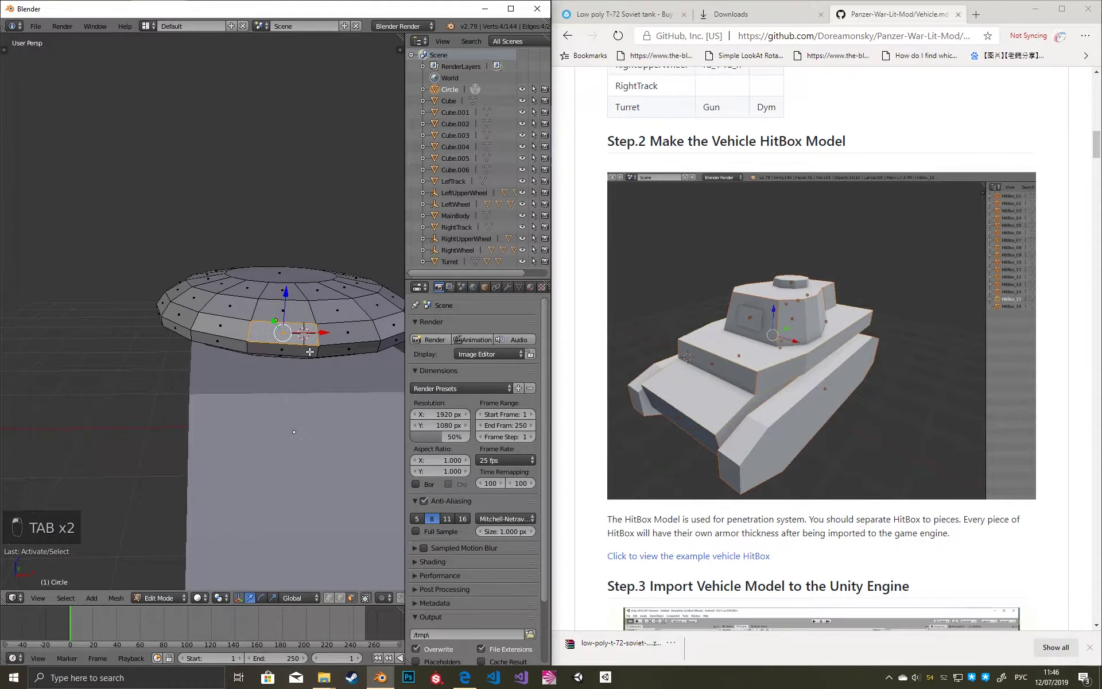
Circle-select a patch of dome side faces and separate it into Circle.001.
key("Tab")
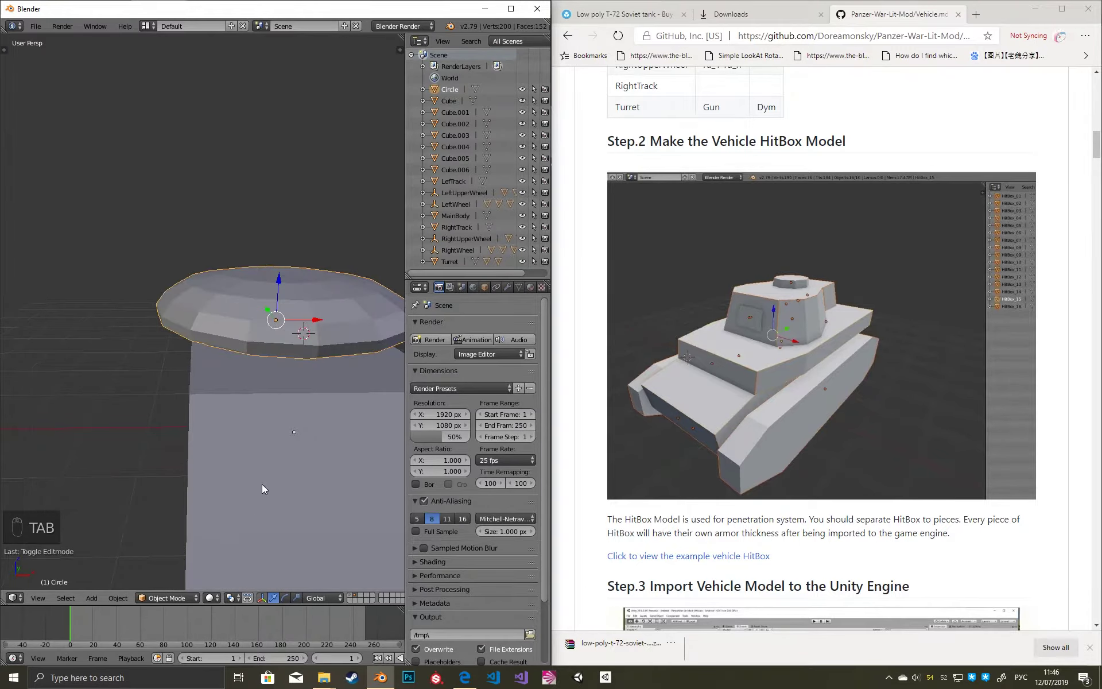
middle_click_drag(334, 351, 219, 412)
key("Tab")
key("ctrl+Tab")
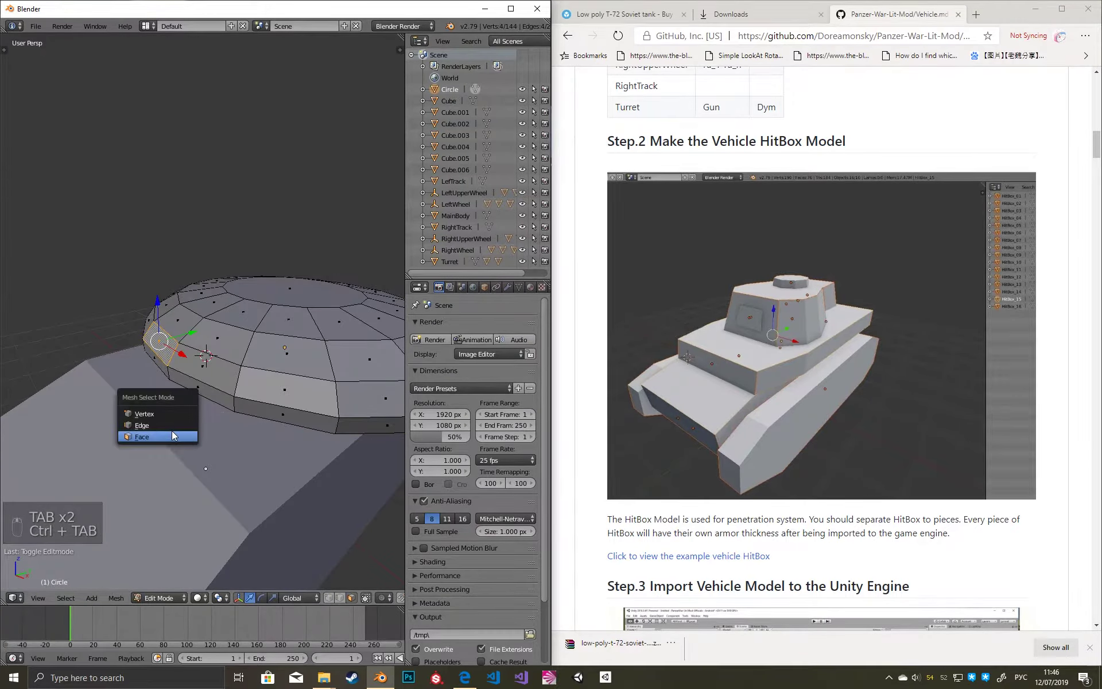
left_click(170, 436)
middle_click_drag(172, 425, 229, 367)
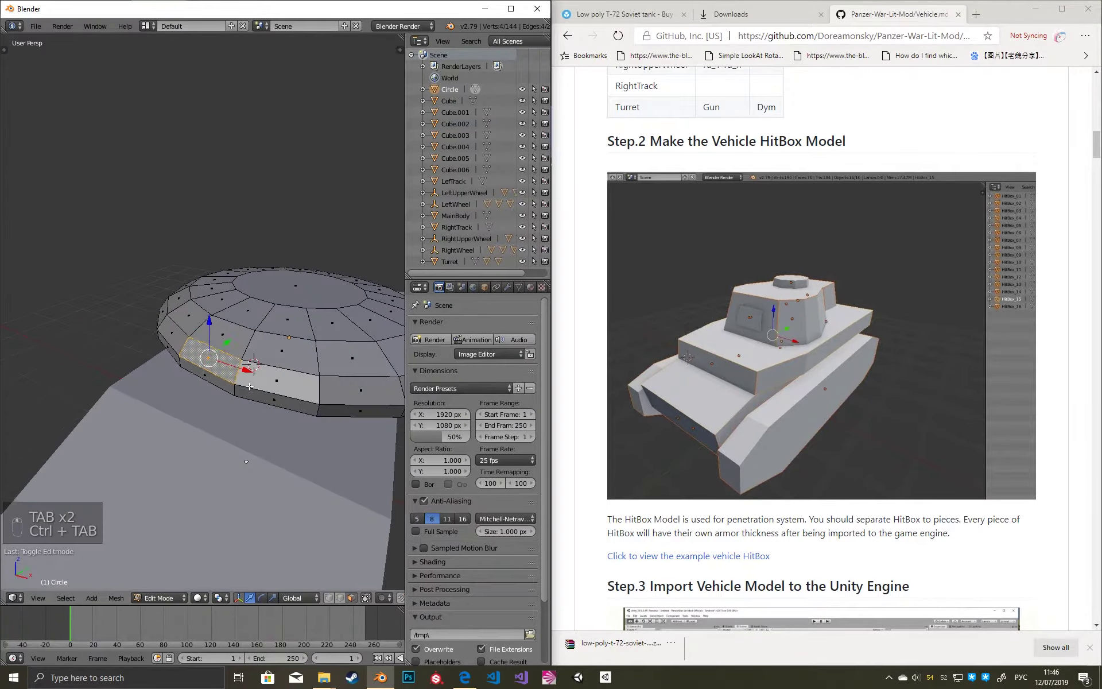
key("a")
key("c")
left_click(244, 357)
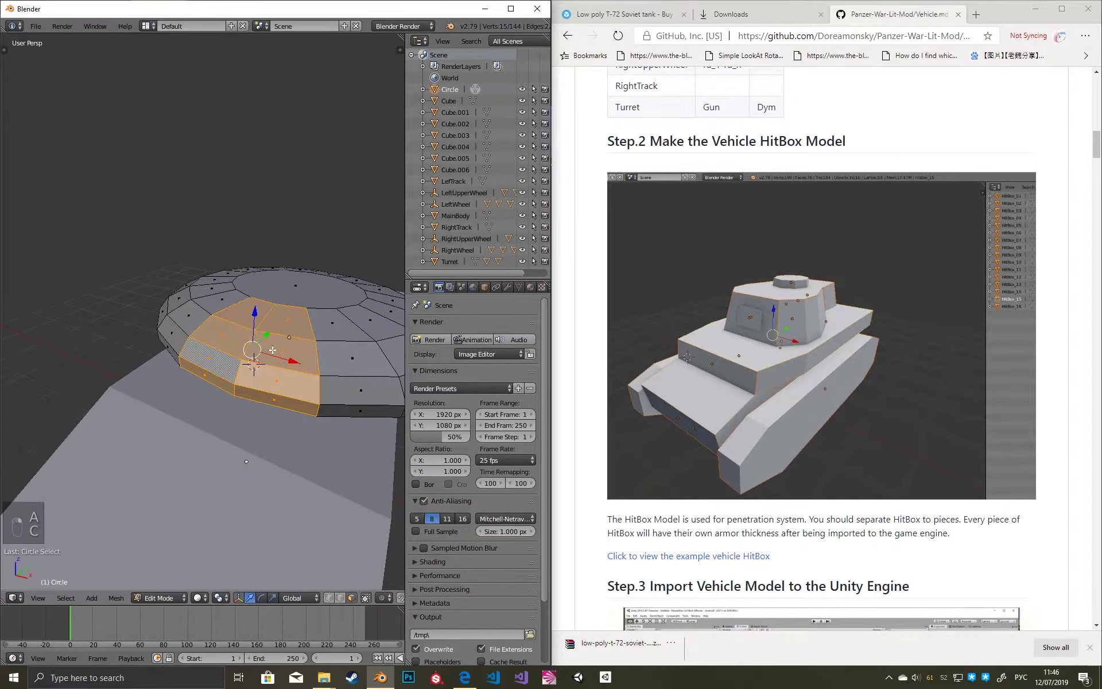
key("p")
left_click(273, 349)
Separate the dome's top cap face into its own object, Circle.002.
middle_click_drag(306, 347, 219, 333)
right_click(203, 347)
key("p")
left_click(220, 334)
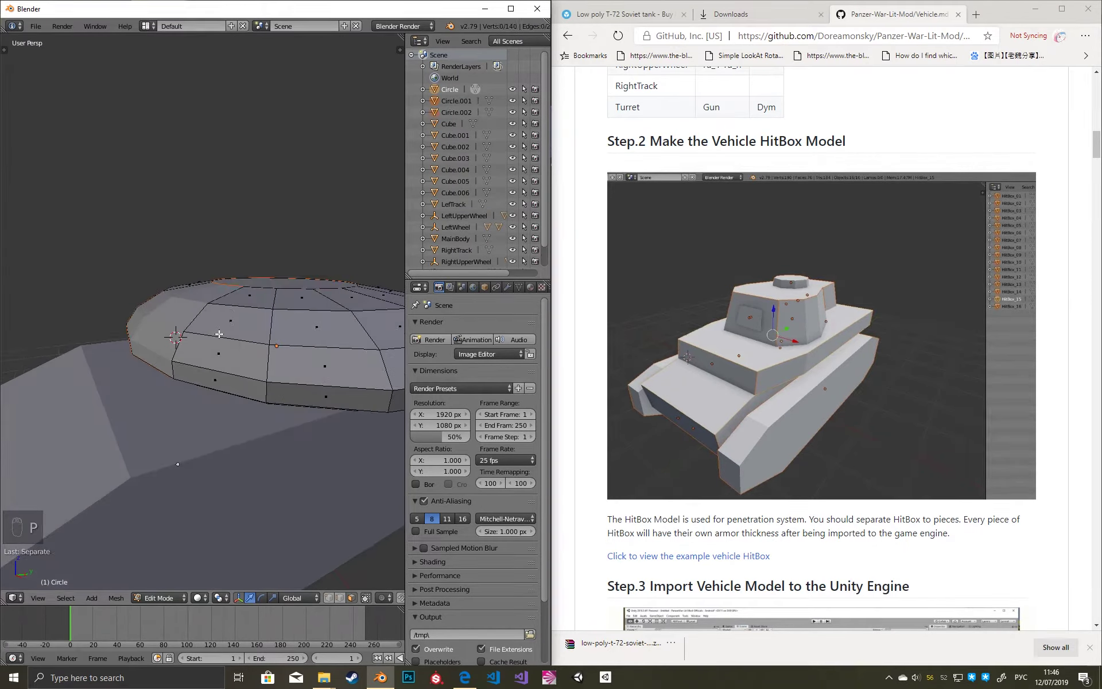
Return to Object Mode and select the hull hitbox piece.
key("a")
scroll(212, 341, "down", 3)
middle_click_drag(213, 341, 265, 342)
key("a")
key("Tab")
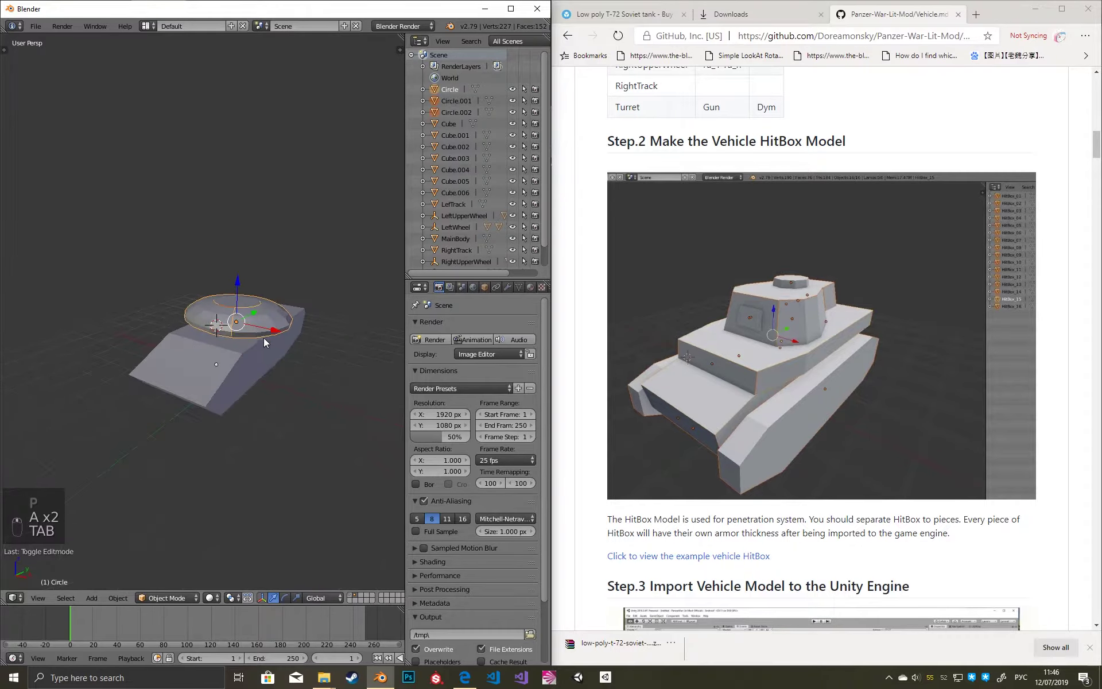
right_click(218, 367)
right_click(230, 373)
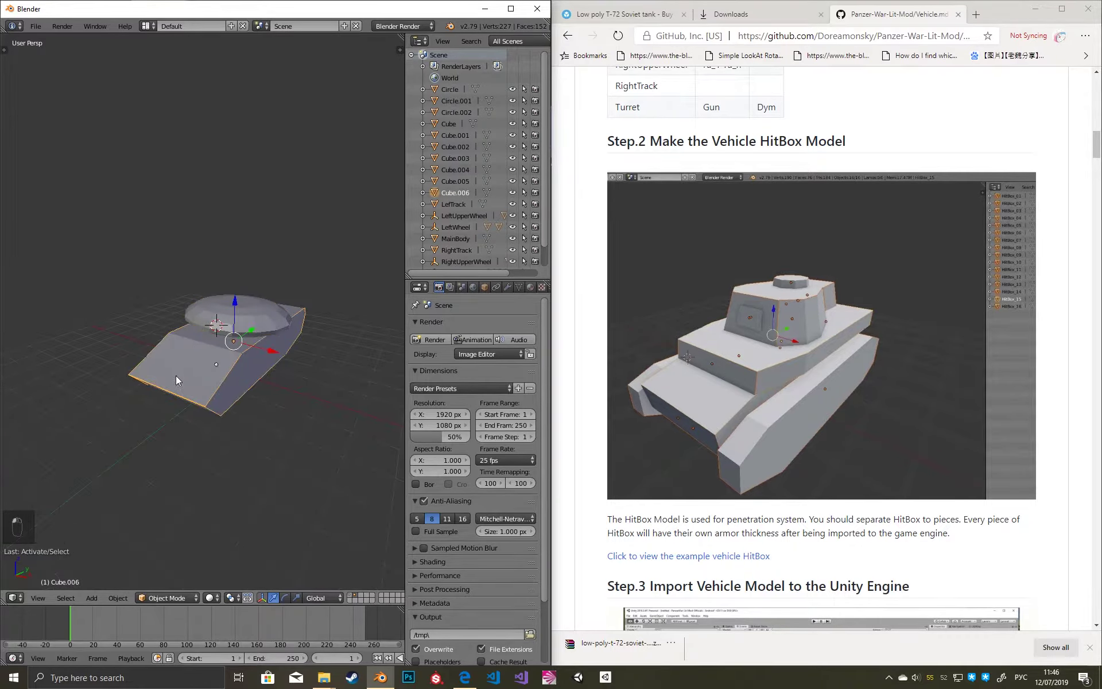
Duplicate the T-72's gun in place and move the copy to the hitbox layer.
left_click(350, 600)
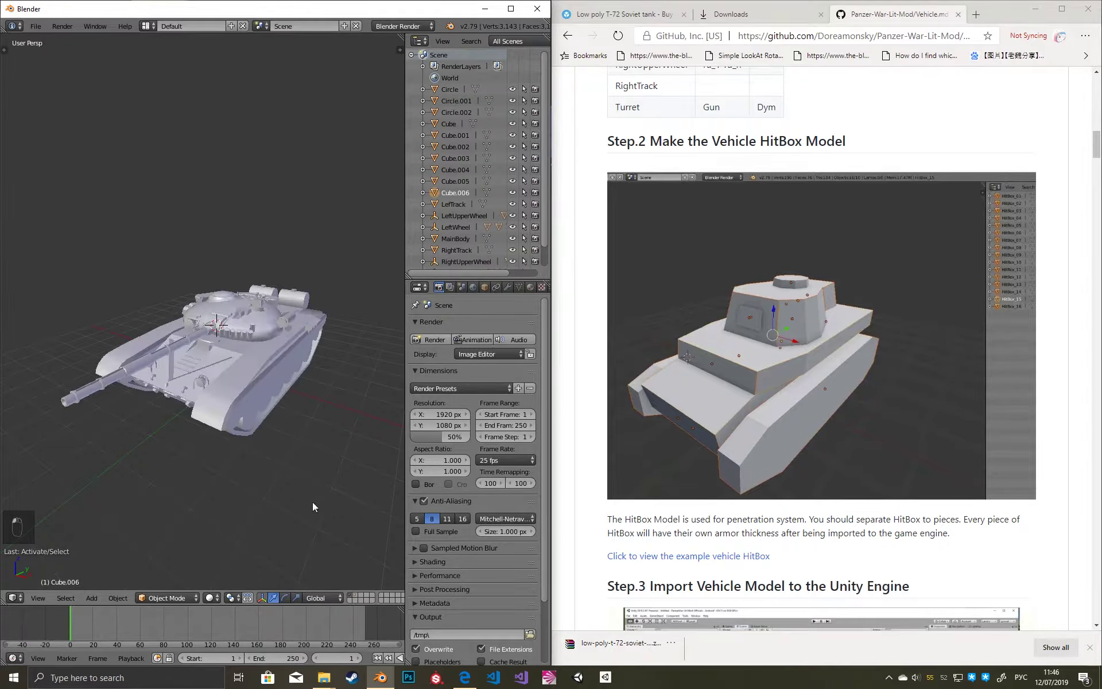
right_click(212, 328)
scroll(217, 321, "up", 5)
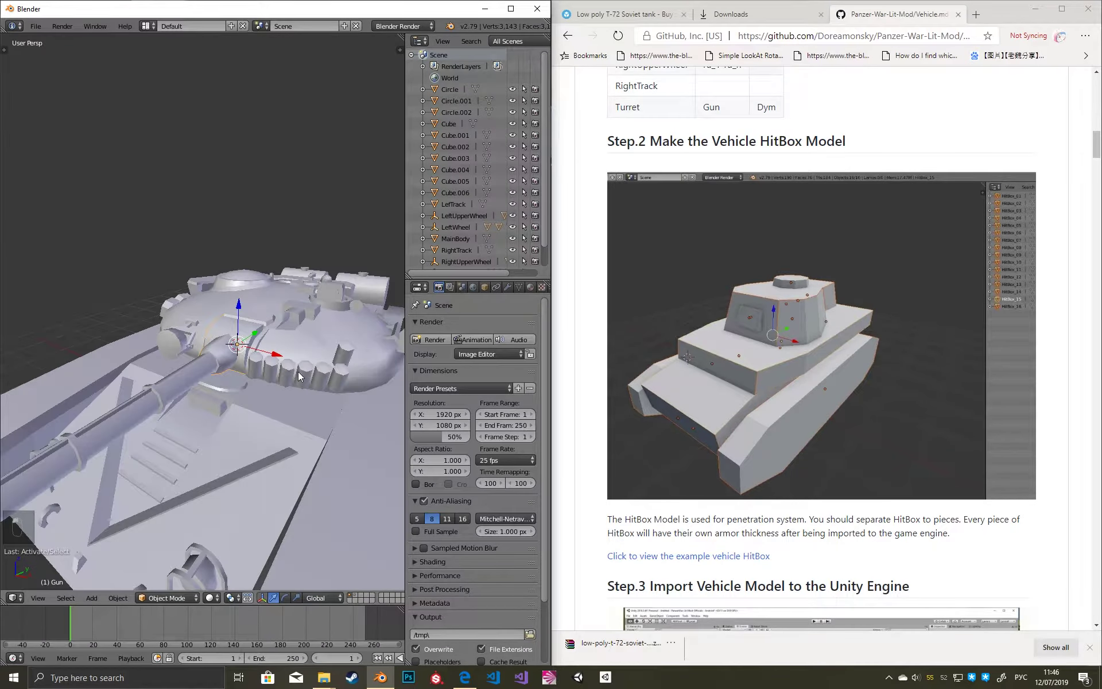
key("shift+d")
right_click(288, 372)
key("m")
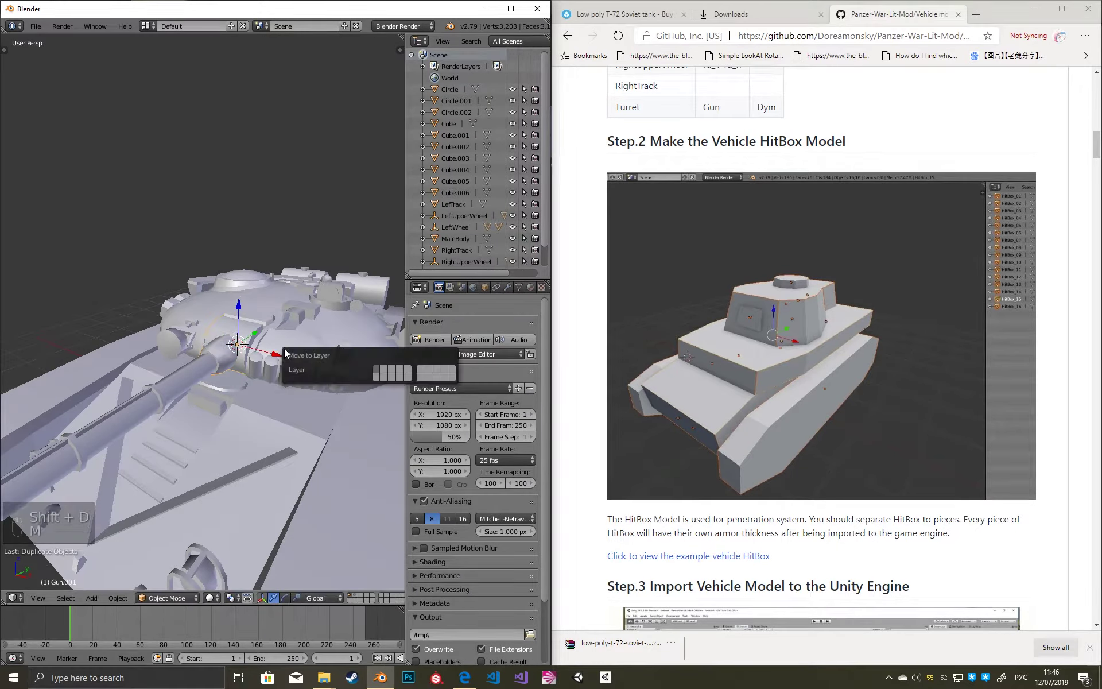
left_click(391, 377)
left_click(353, 595)
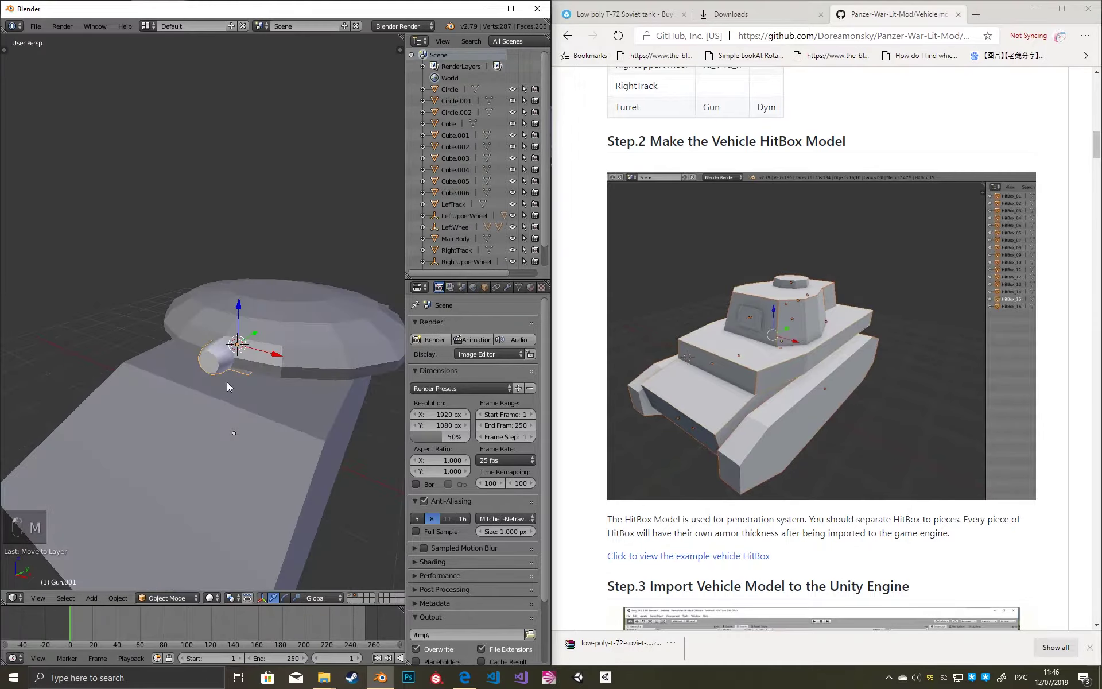
Check the gun copy's mesh, then select all hitbox pieces and orbit to inspect them.
key("Tab")
right_click(218, 406)
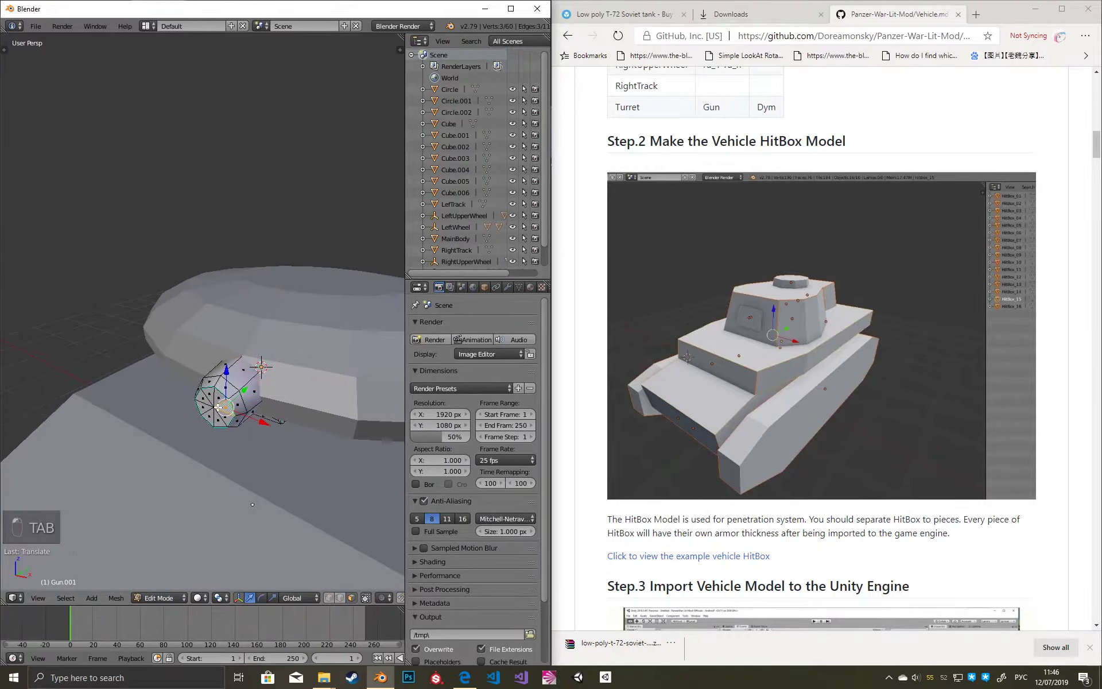
key("Tab")
scroll(285, 344, "down", 4)
middle_click_drag(271, 369, 327, 336)
scroll(245, 352, "down", 2)
key("a")
key("a")
key("a")
key("a")
key("a")
middle_click_drag(255, 328, 352, 328)
scroll(487, 239, "down", 2)
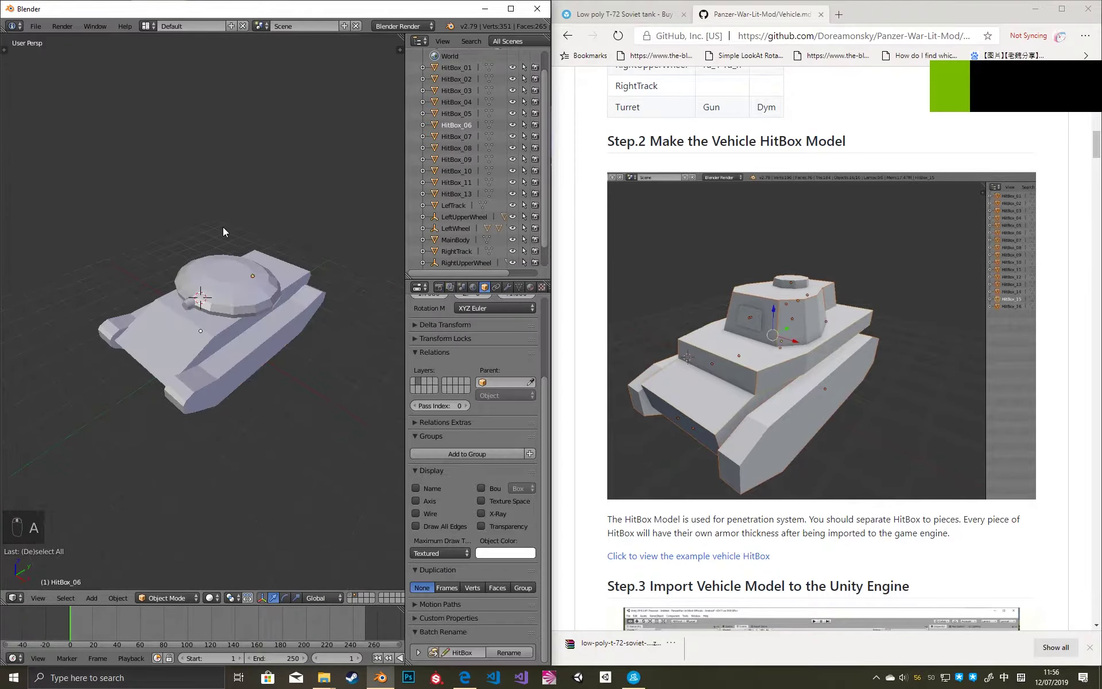
middle_click_drag(224, 232, 301, 232)
Export all hitbox pieces as T-72_HitBox.fbx.
key("a")
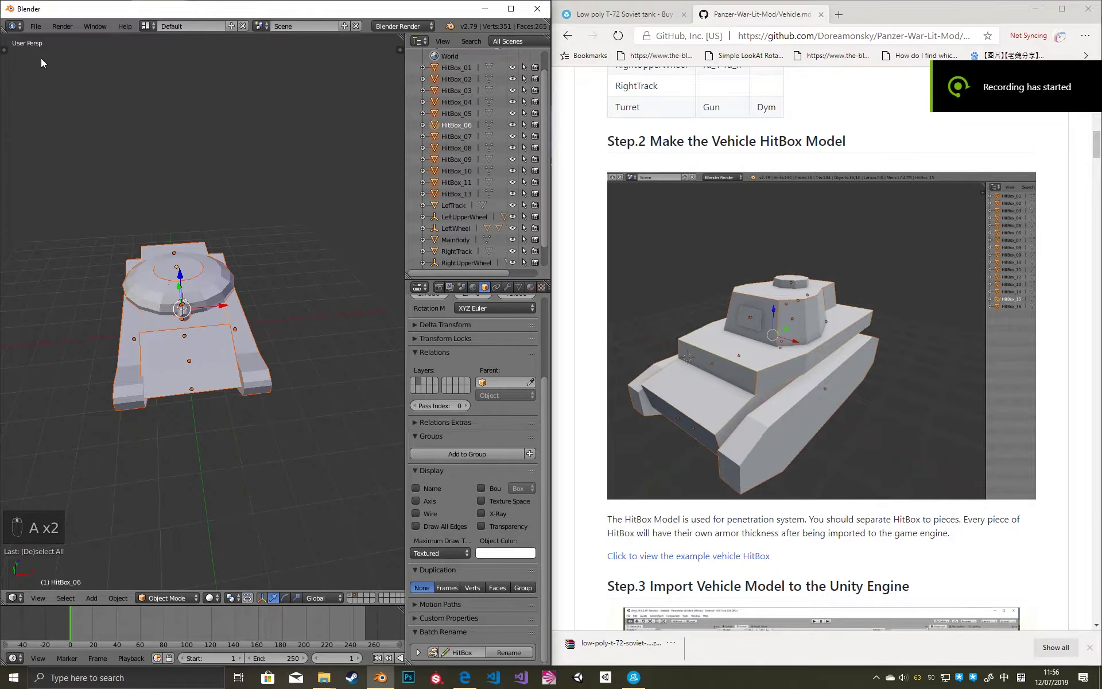
left_click(35, 25)
mouse_move(73, 255)
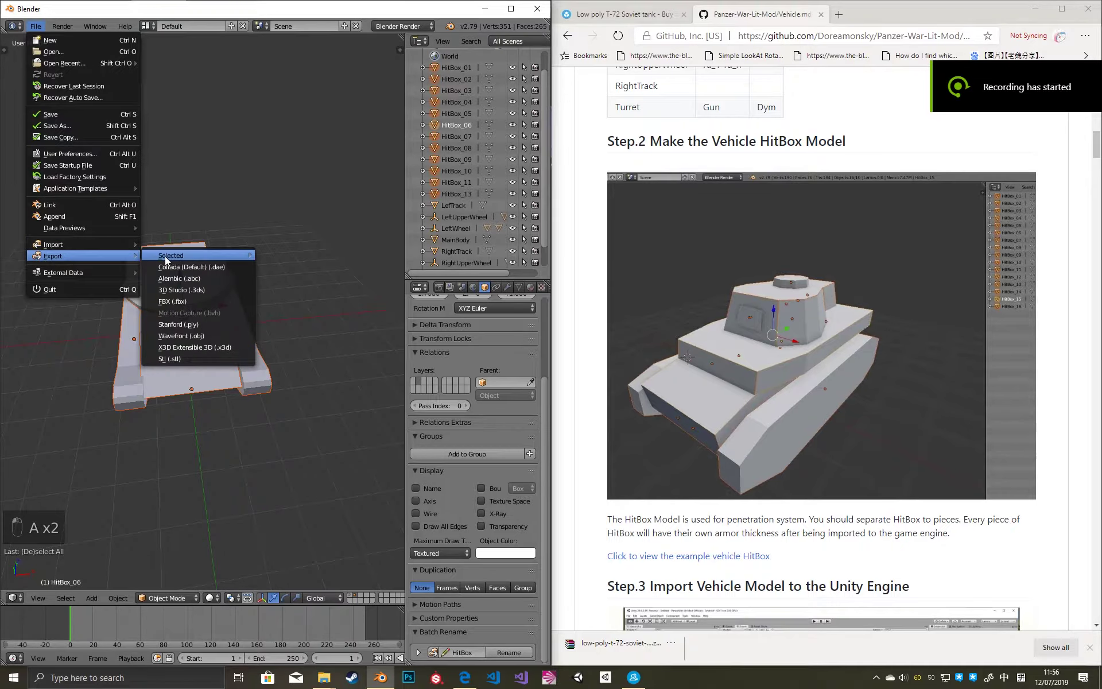
left_click(189, 301)
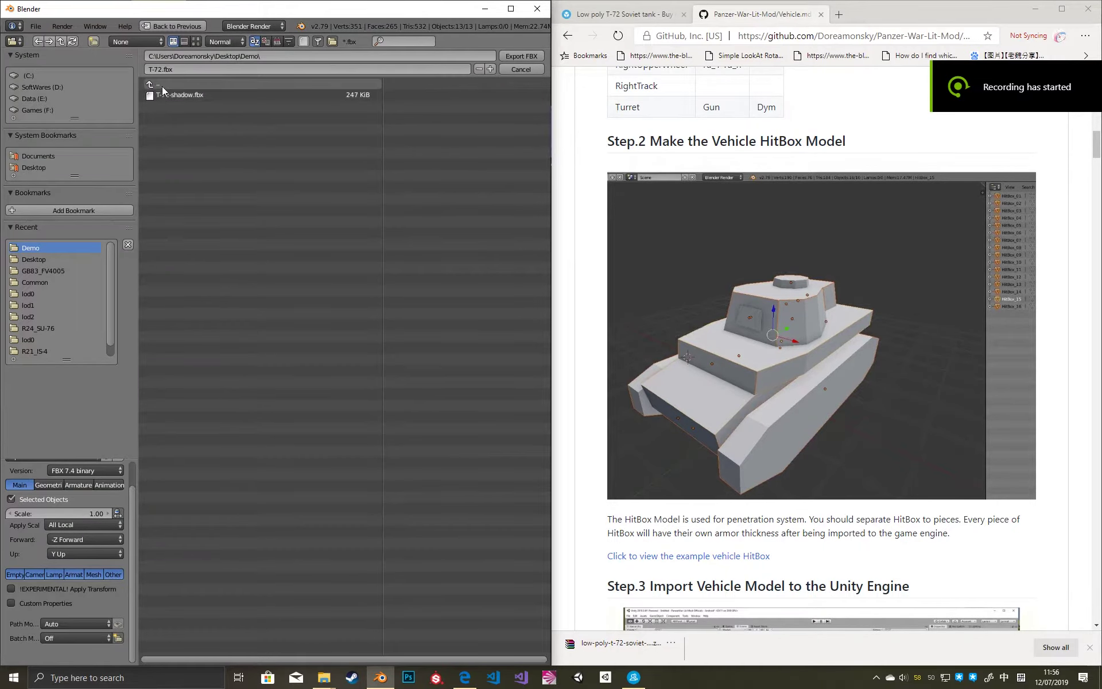
left_click(162, 70)
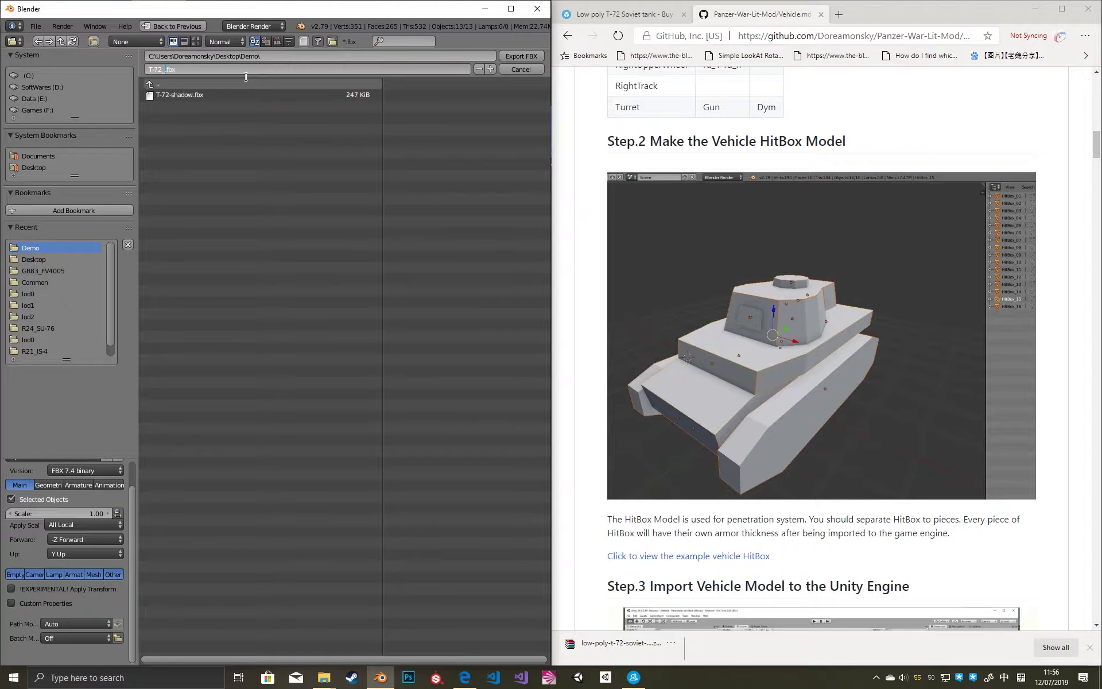
type("T-72_HitBox")
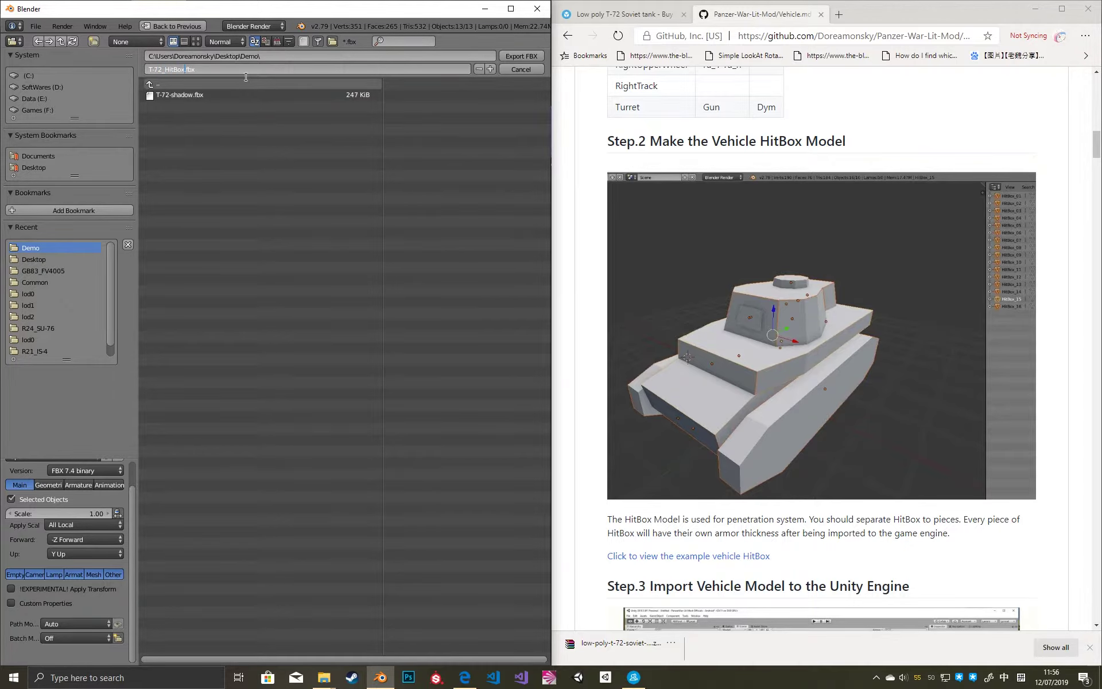
left_click(504, 57)
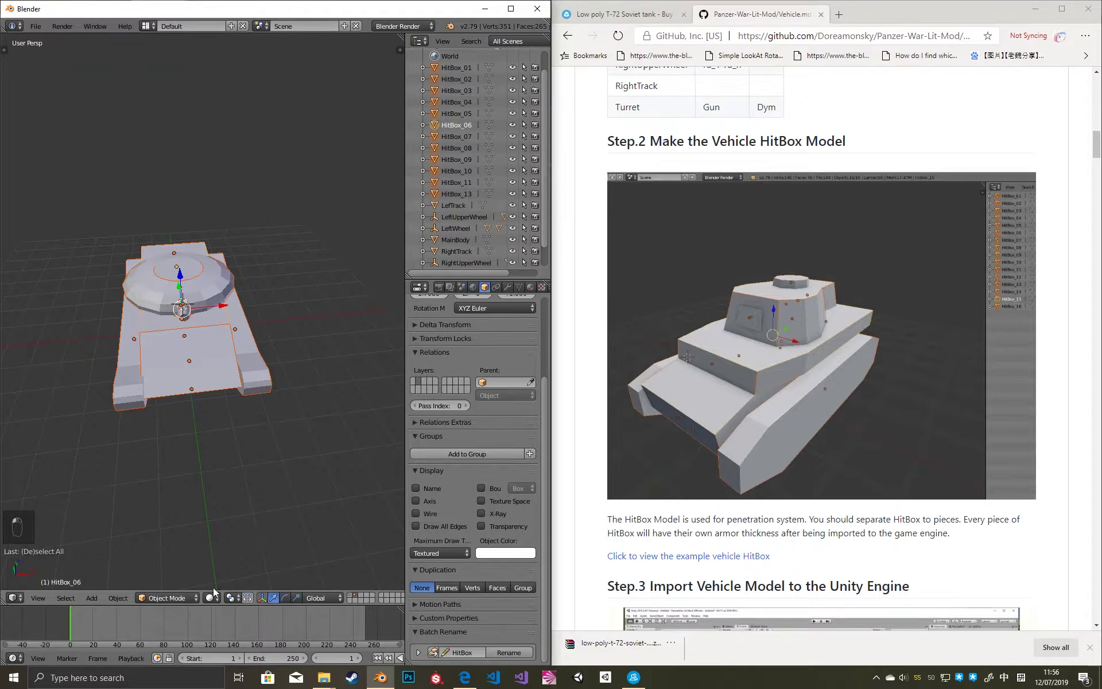
Show the tank layer, select every T-72 part with MainBody active, and export as T-72.fbx.
left_click(355, 596)
middle_click_drag(293, 468, 192, 390)
right_click(211, 376)
key("a")
key("a")
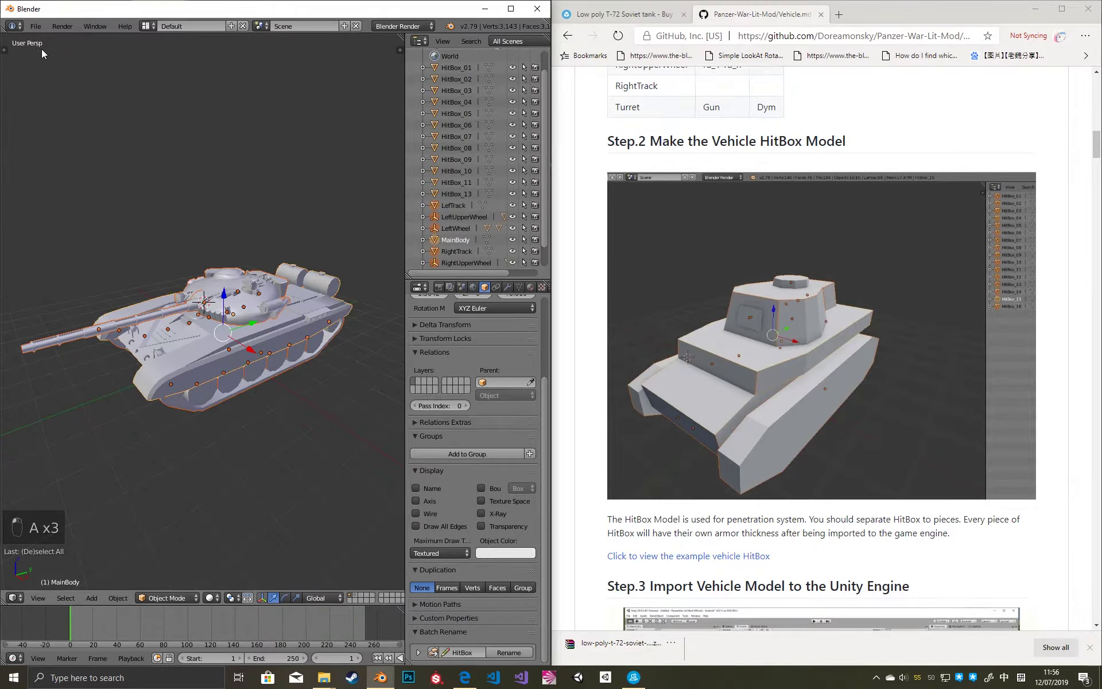
left_click(35, 26)
mouse_move(80, 256)
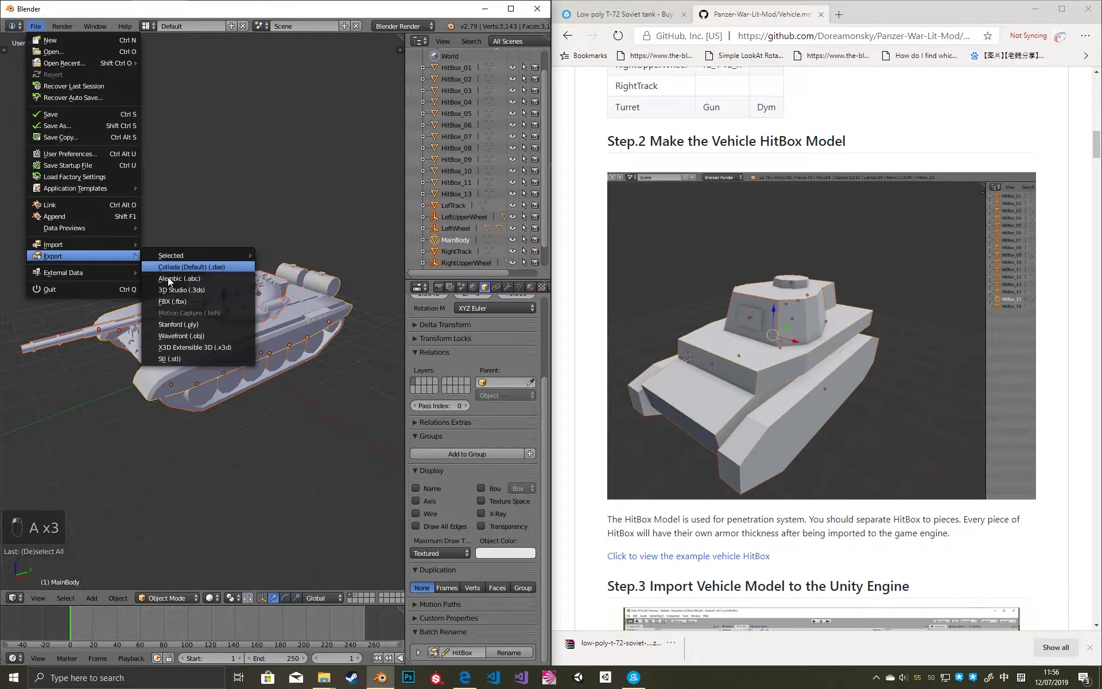
left_click(172, 301)
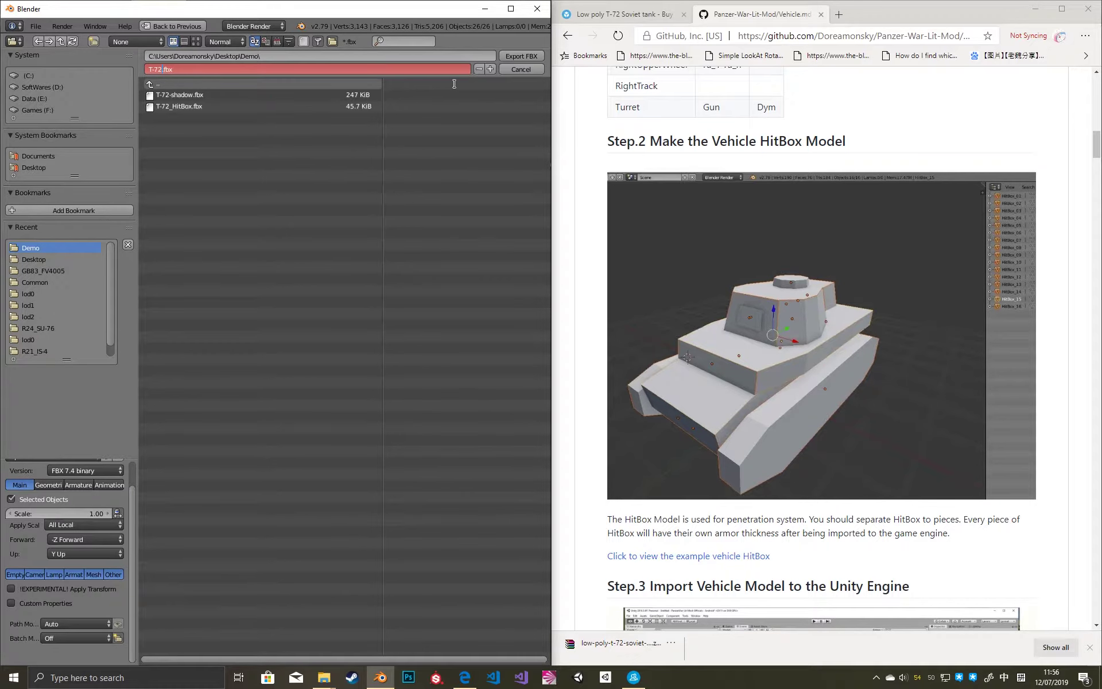
left_click(505, 59)
middle_click_drag(281, 276, 294, 278)
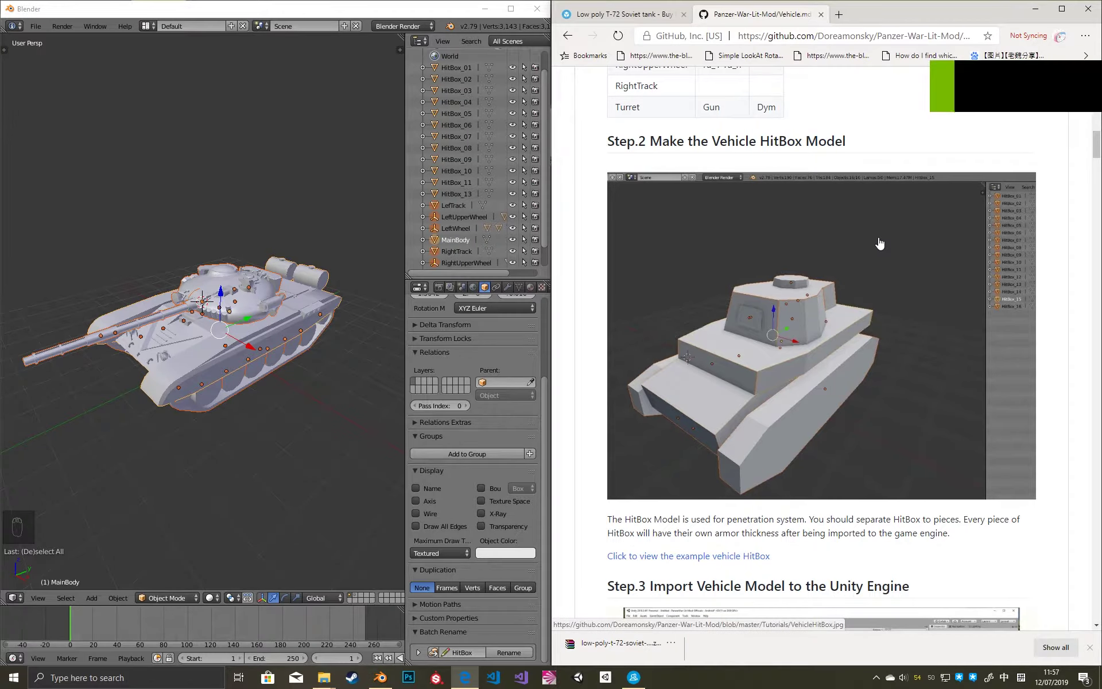
Review the Vehicle tutorial's Step.3 heading.
scroll(821, 344, "down", 4)
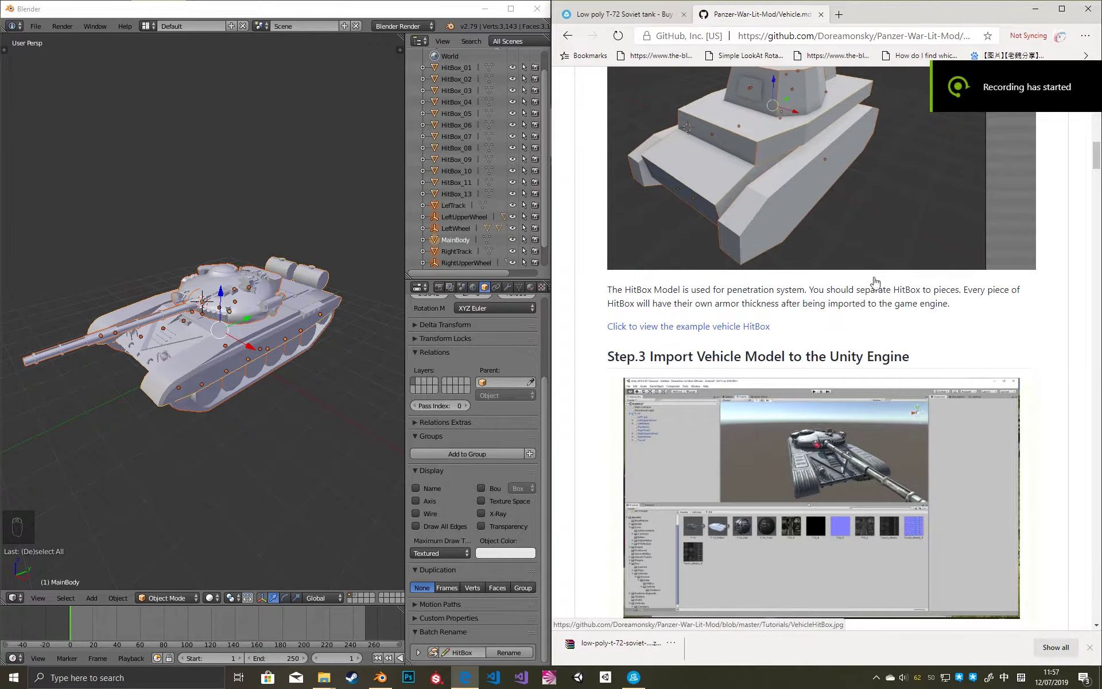
triple_click(812, 351)
left_click(902, 343)
scroll(959, 365, "up", 15)
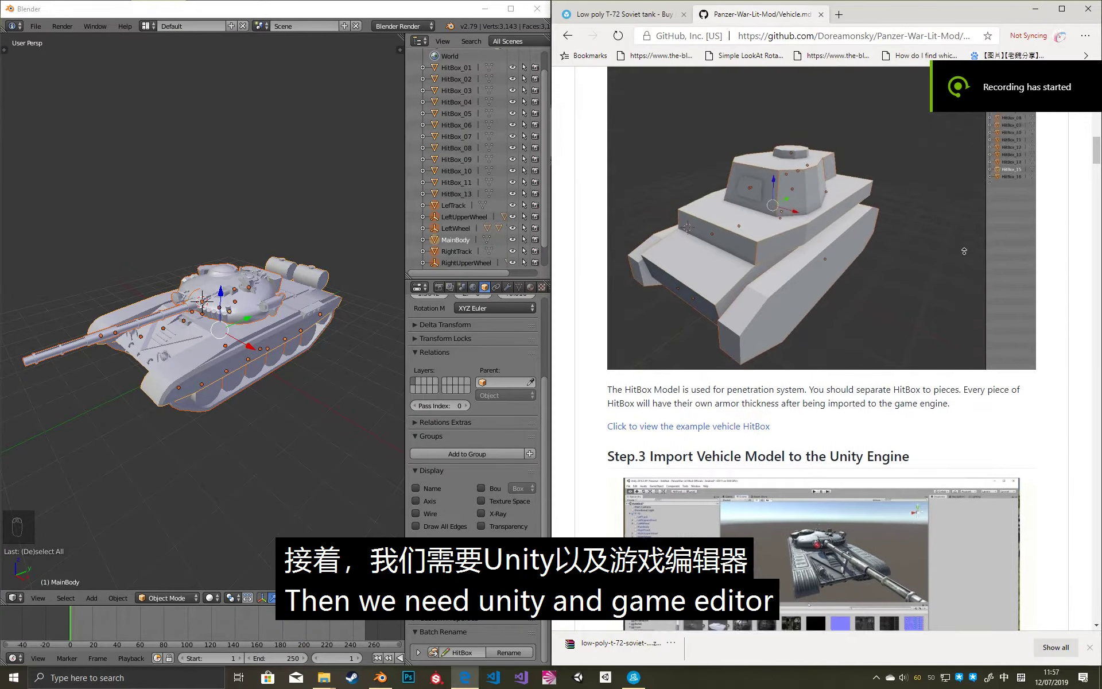
Go to the Panzer-War-Lit-Mod repository home and download it via 'Download ZIP'.
left_click(723, 147)
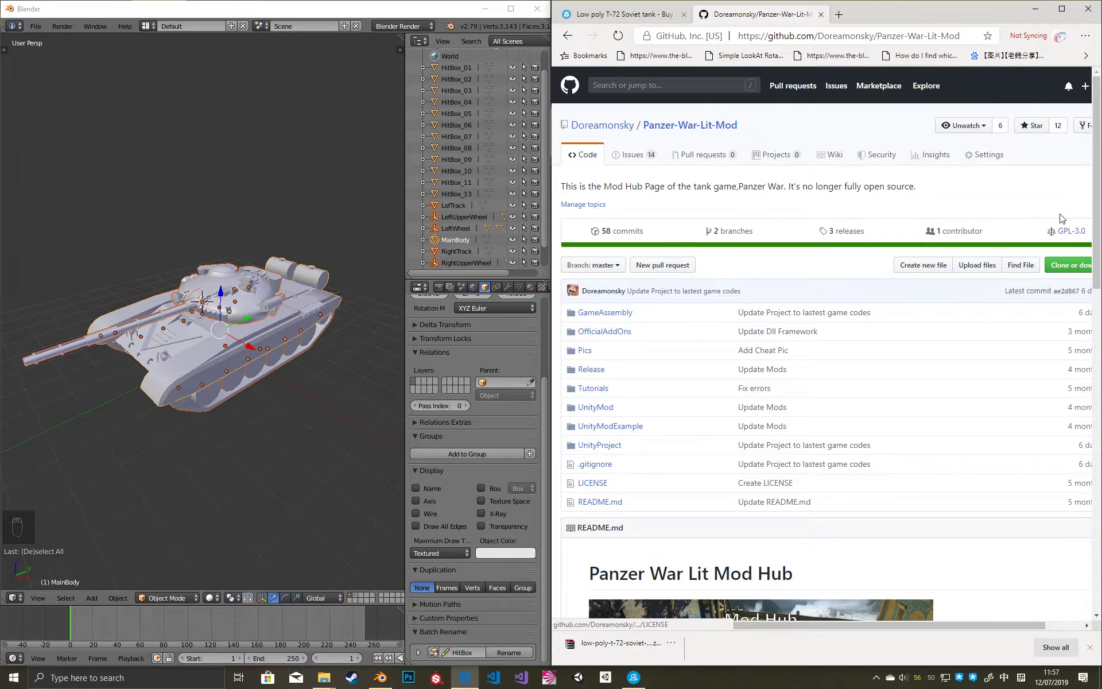
left_click_drag(906, 12, 859, 49)
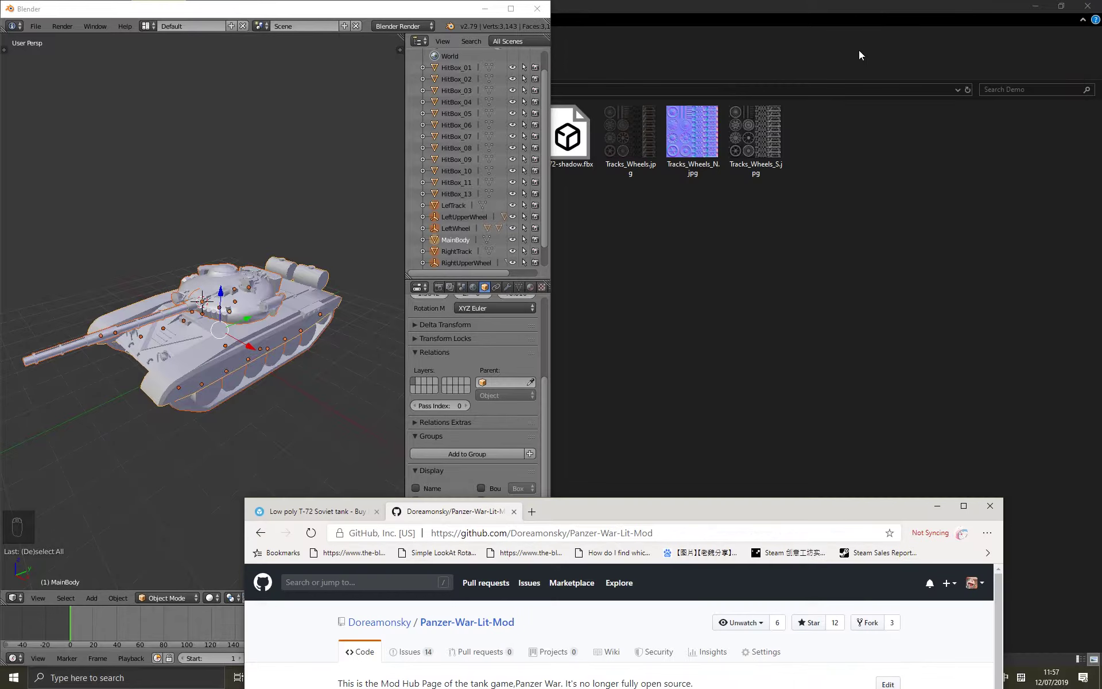
double_click(759, 506)
left_click(819, 262)
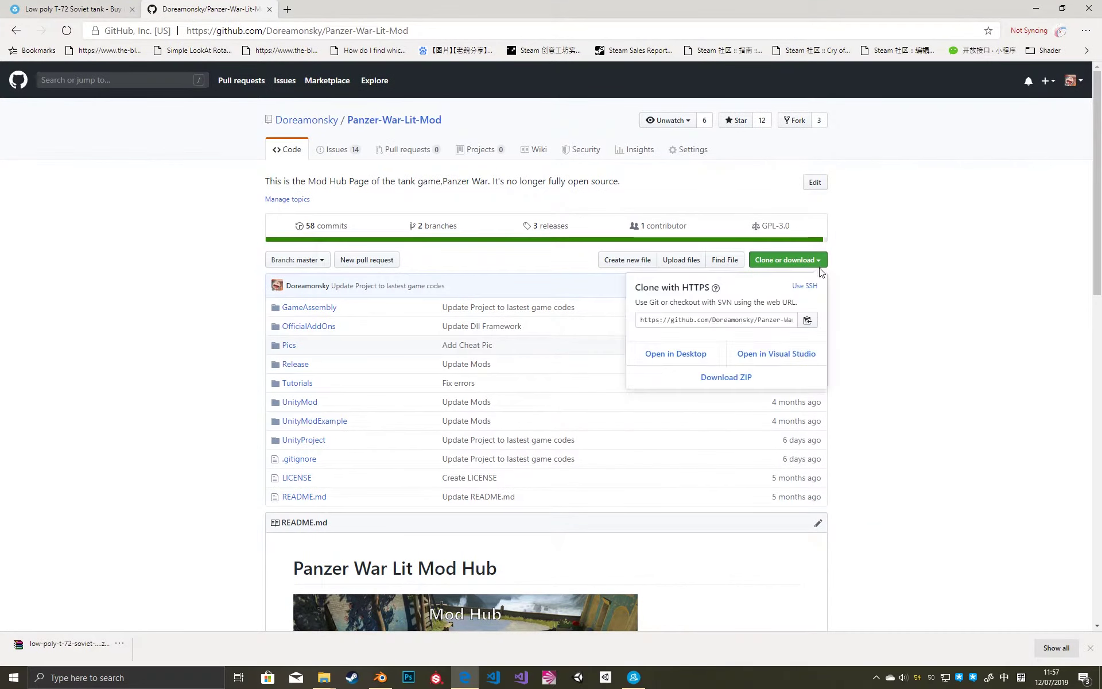
left_click(754, 381)
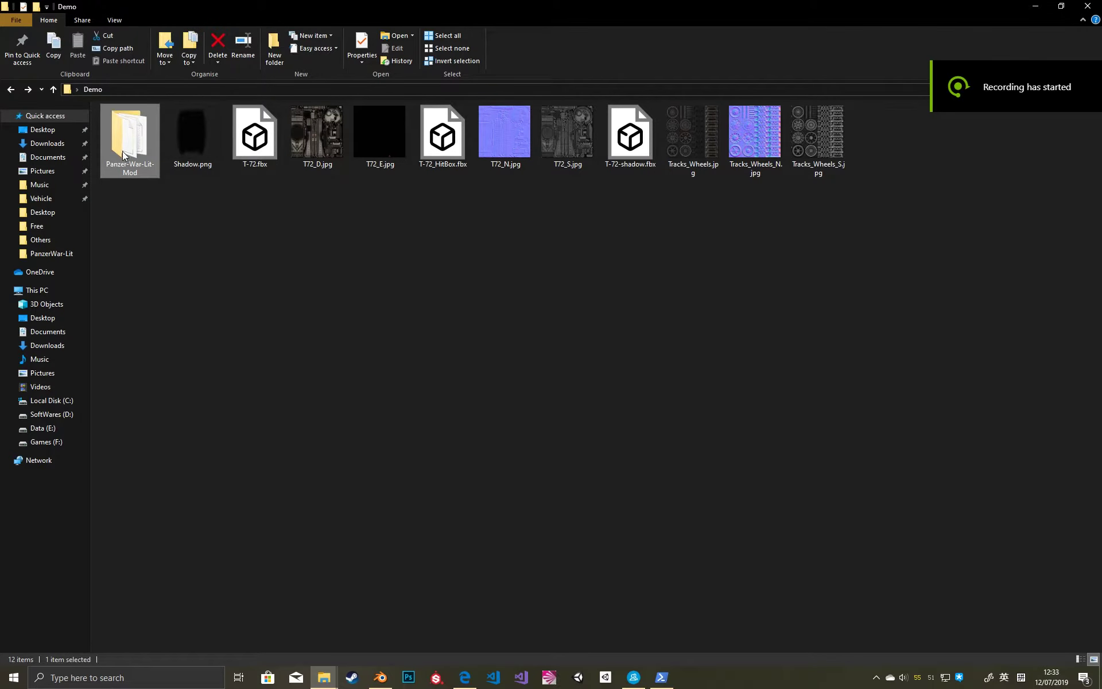
Open Panzer-War-Lit-Mod\UnityProject and check the folder's full path.
double_click(123, 150)
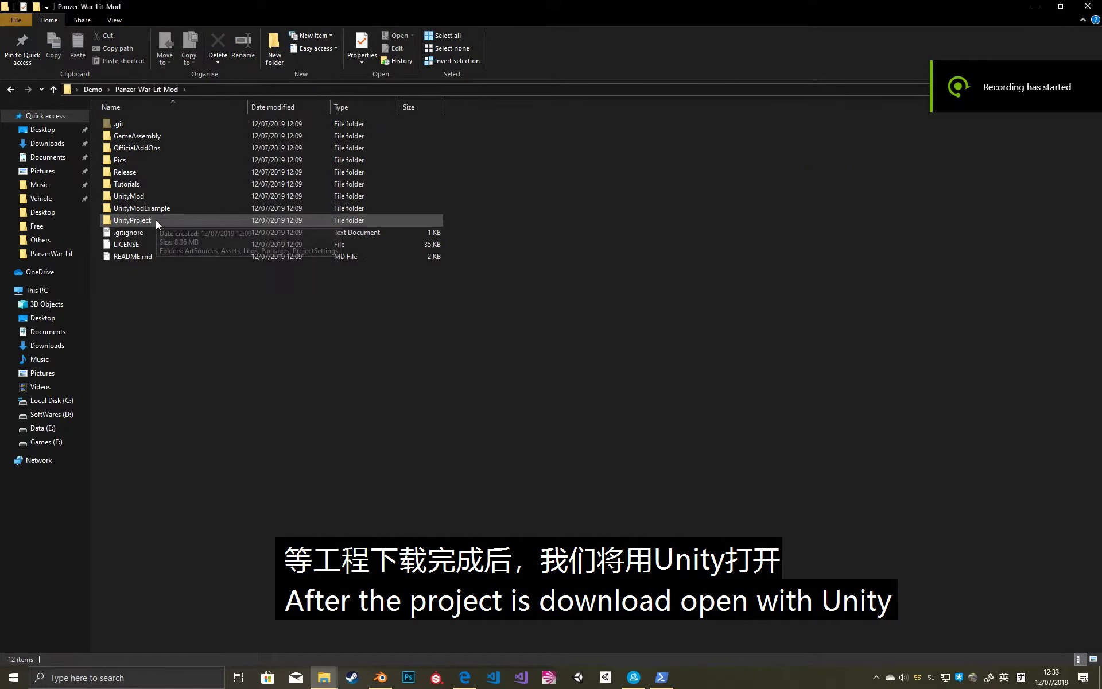
double_click(156, 220)
left_click_drag(225, 242, 181, 130)
left_click(248, 186)
left_click(306, 90)
key("ctrl+c")
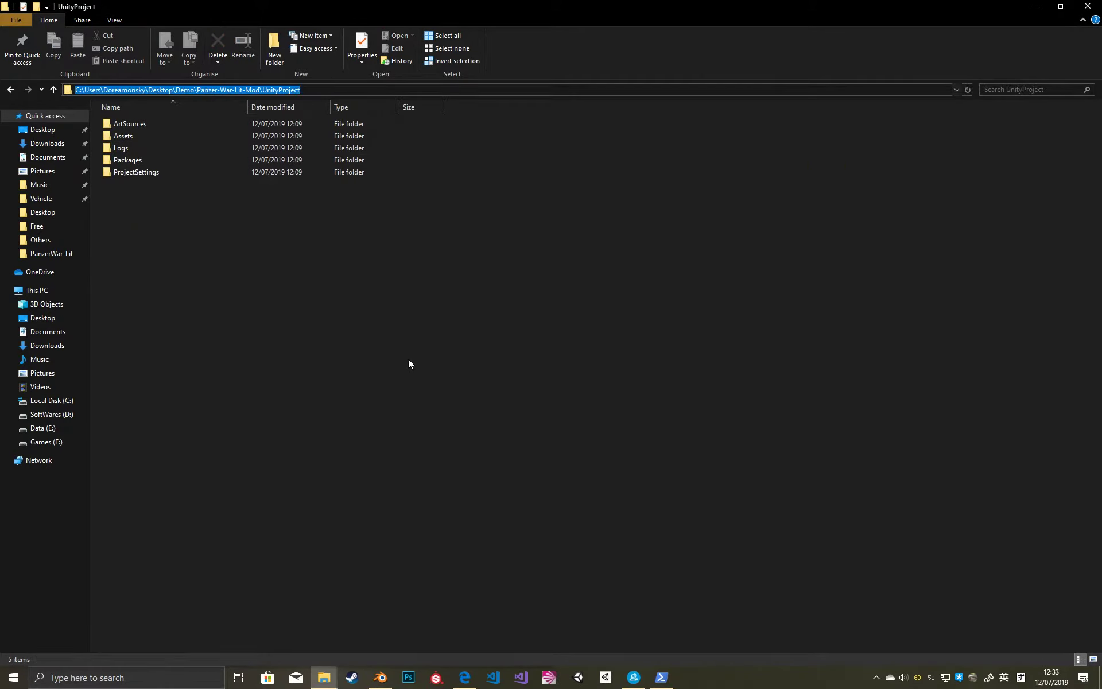
left_click(491, 523)
Search 'unity' in Windows search and launch Unity Hub.
left_click(172, 682)
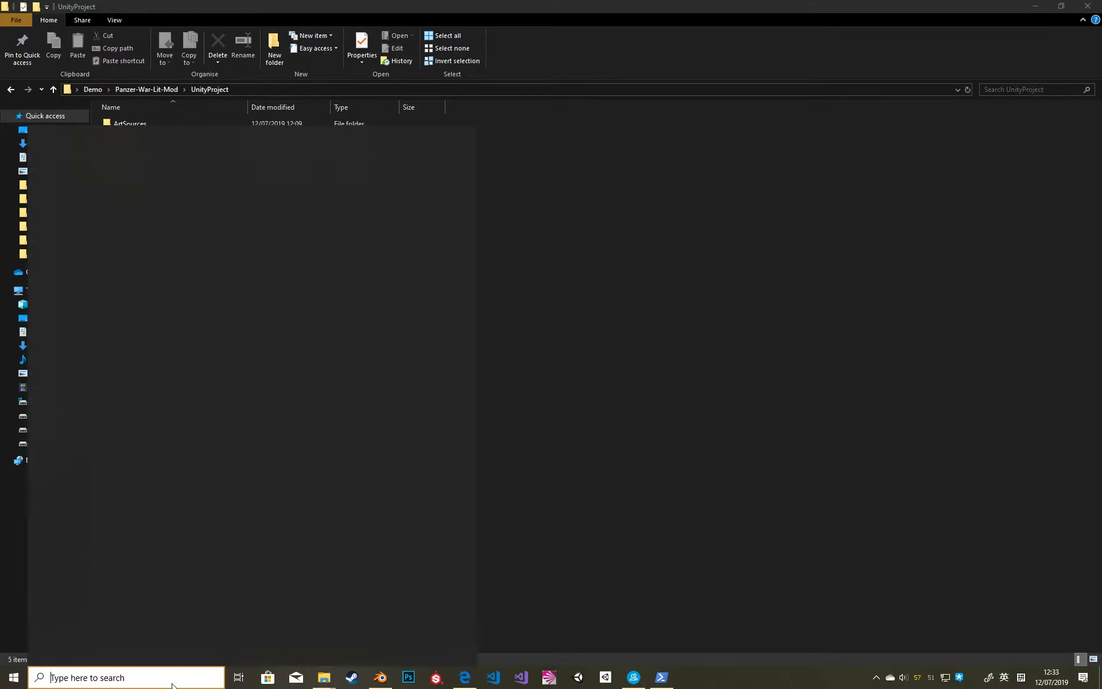
type("unity")
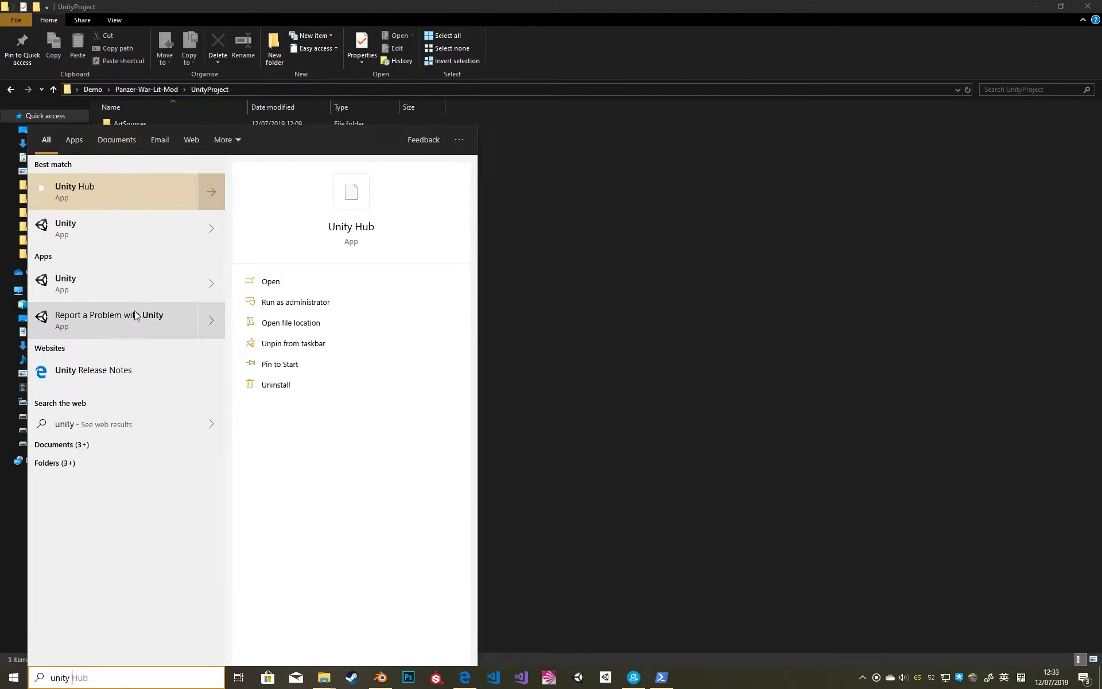
left_click(98, 185)
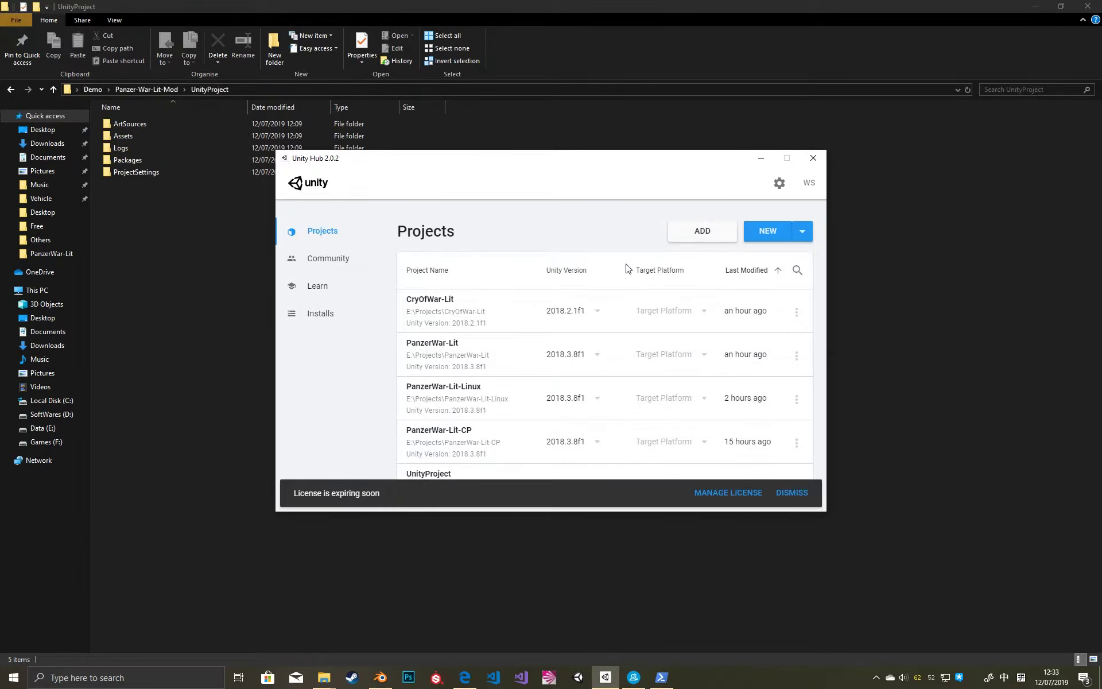
Add the UnityProject folder to Unity Hub by pasting its path.
left_click(693, 235)
left_click(561, 194)
key("ctrl+v")
key("Return")
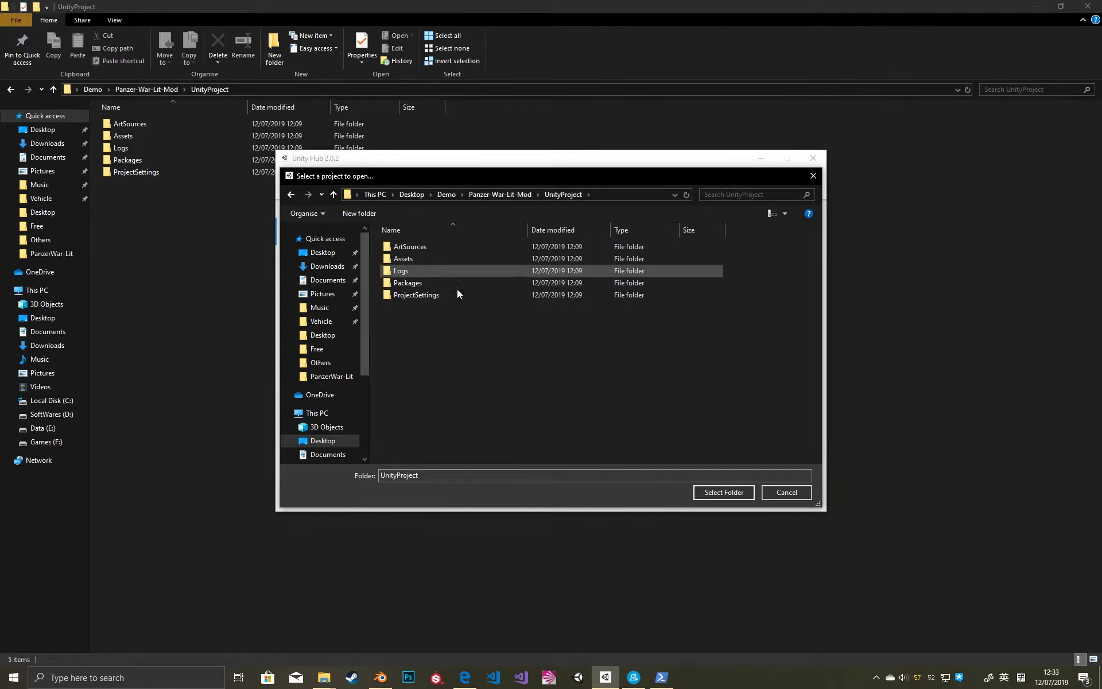
left_click(722, 493)
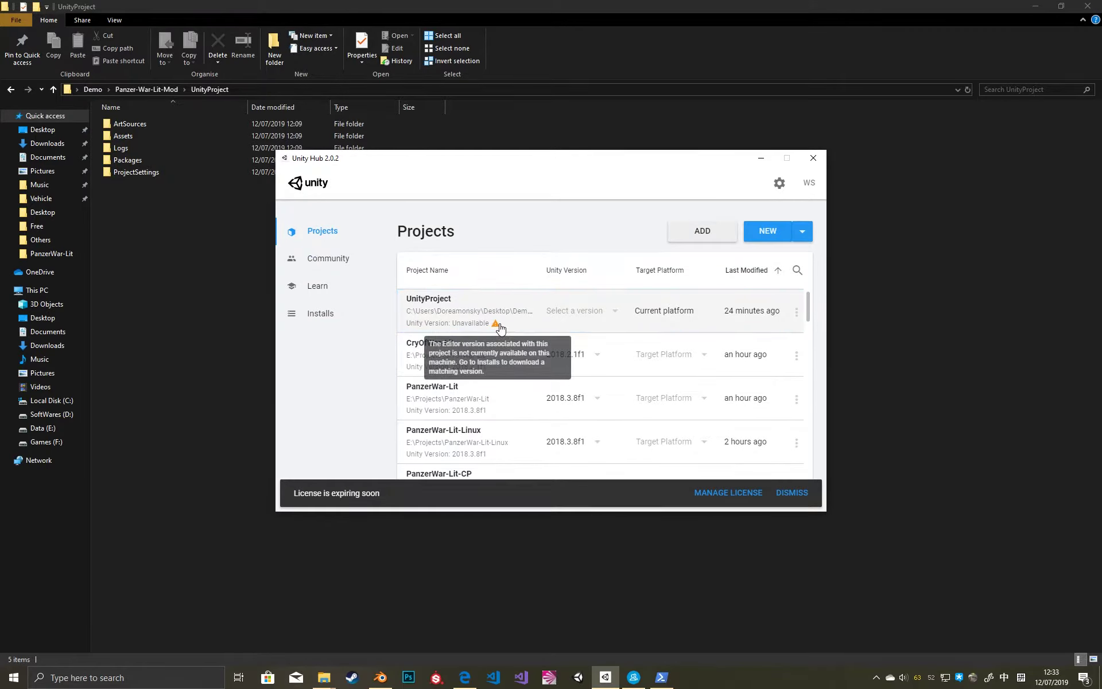
Set UnityProject to editor 2018.3.8f1 with Android, then open it despite the version warning.
left_click(574, 310)
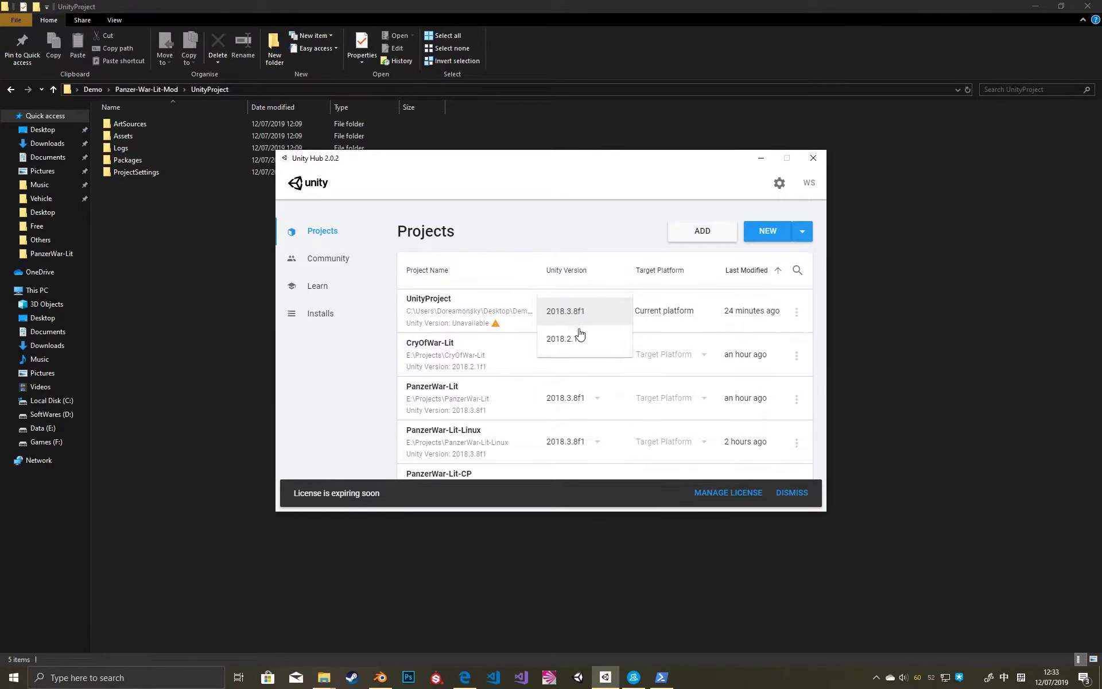
left_click(579, 311)
left_click(671, 313)
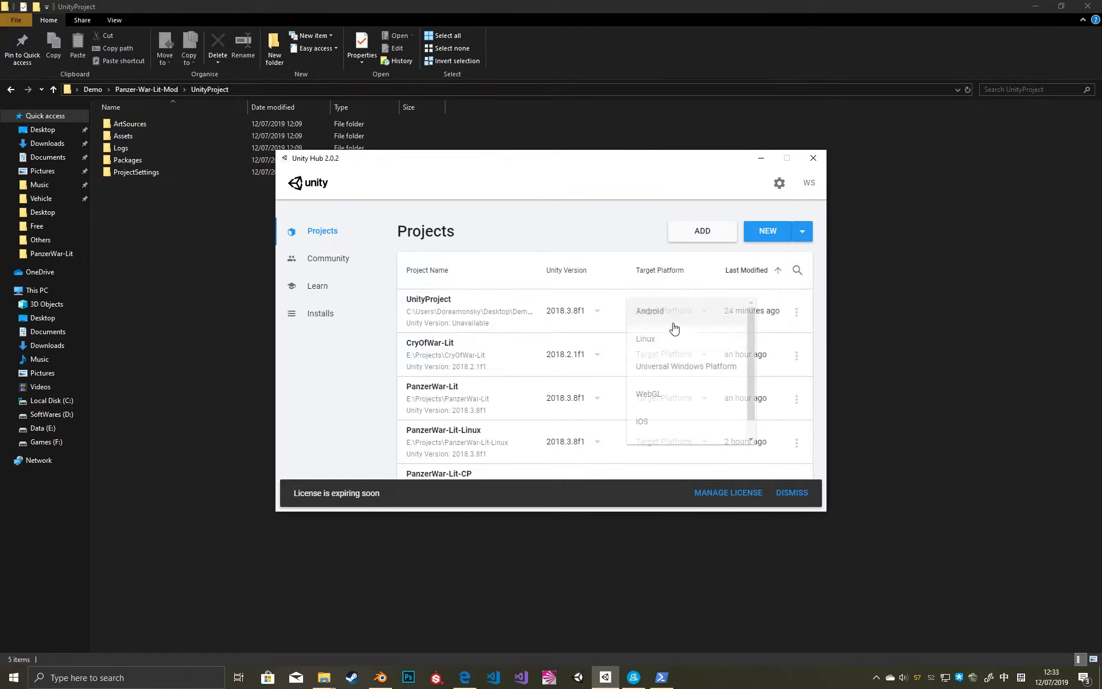
left_click(668, 318)
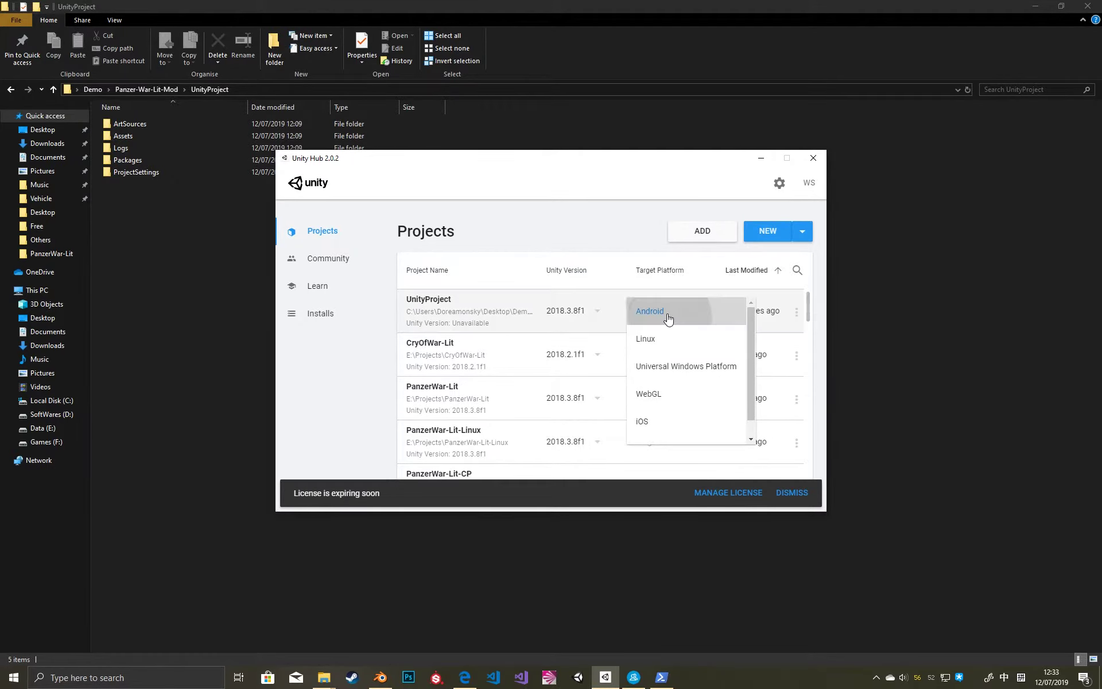
left_click(472, 310)
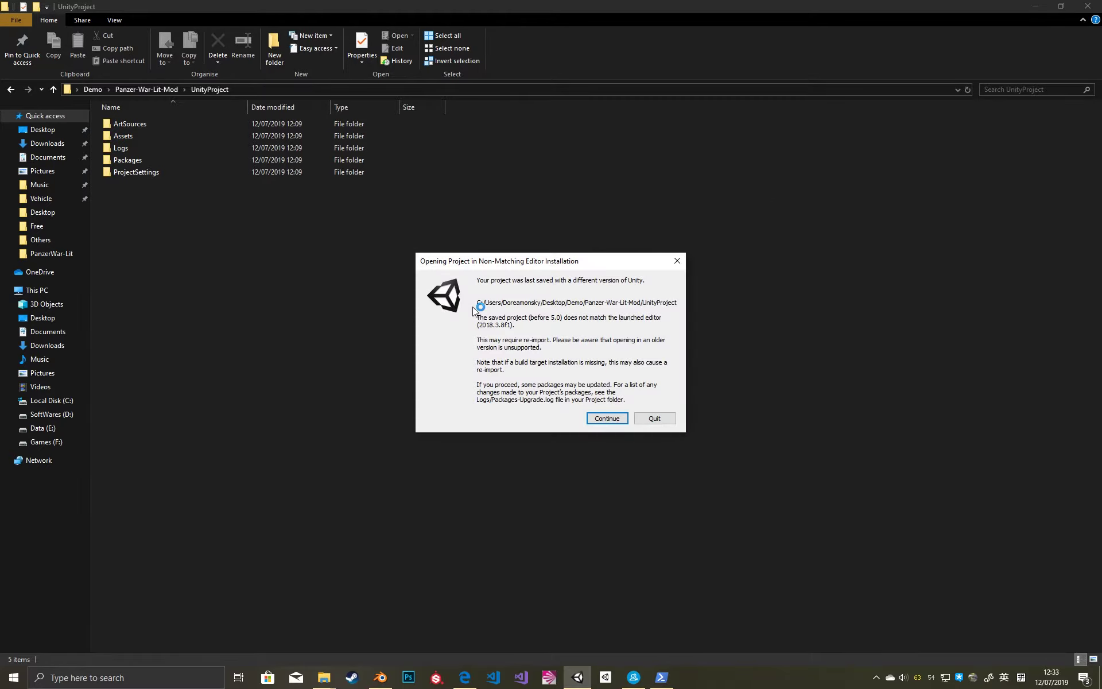
left_click(601, 417)
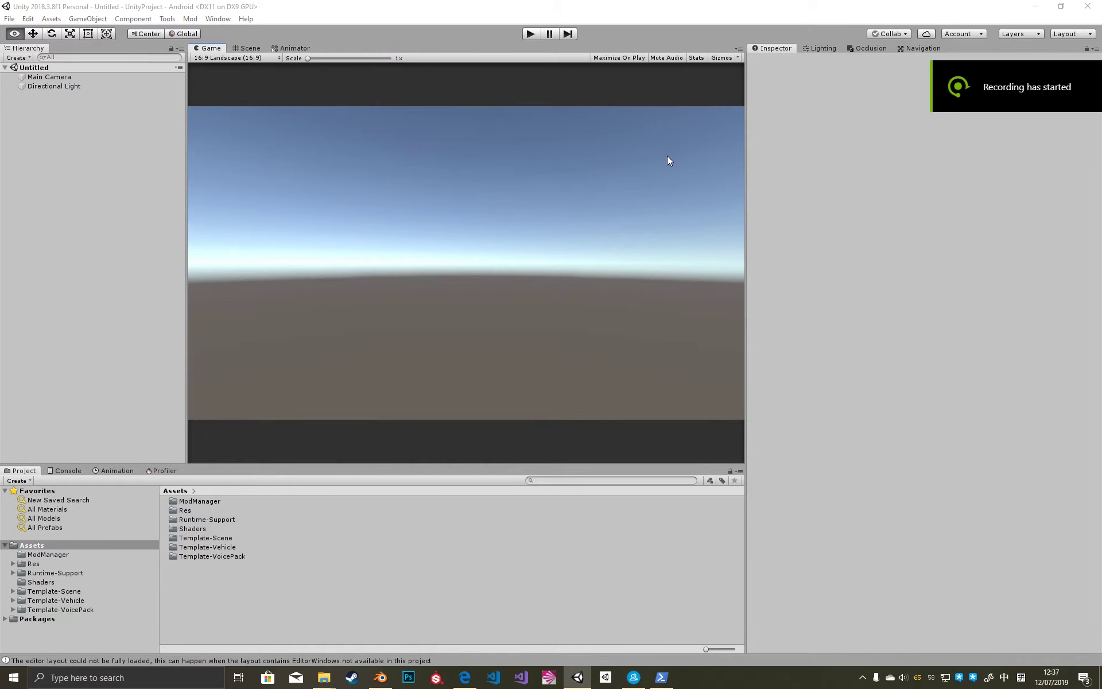
Snap the GitHub tutorial browser to the right half and Unity to the left.
key("alt+Tab")
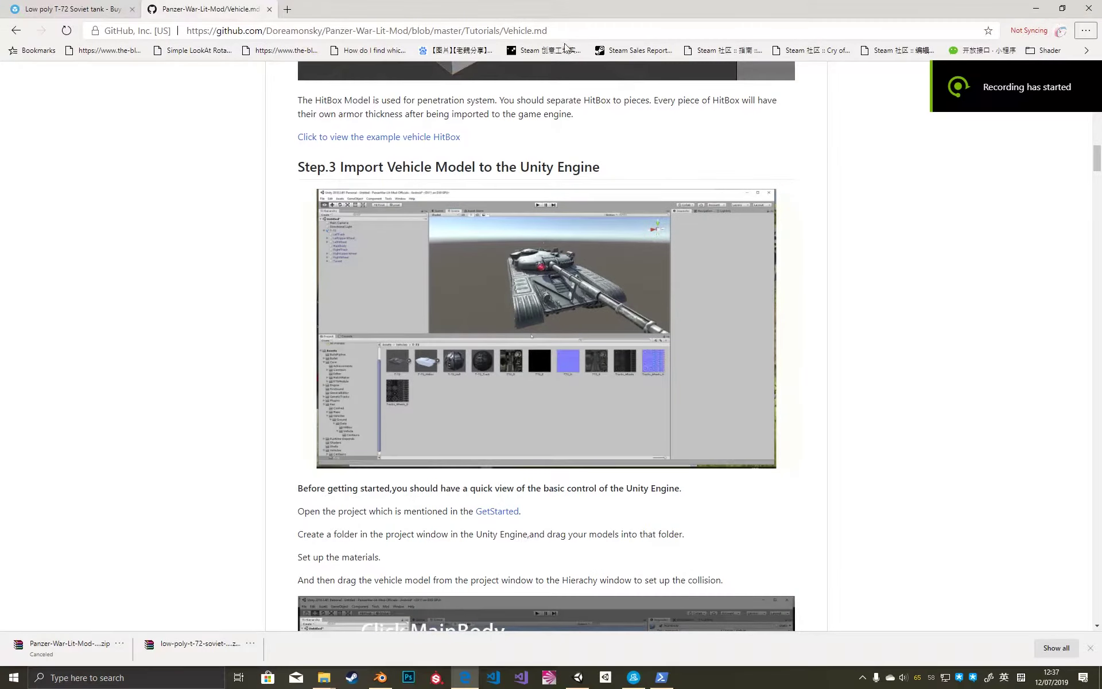
left_click_drag(672, 10, 1073, 297)
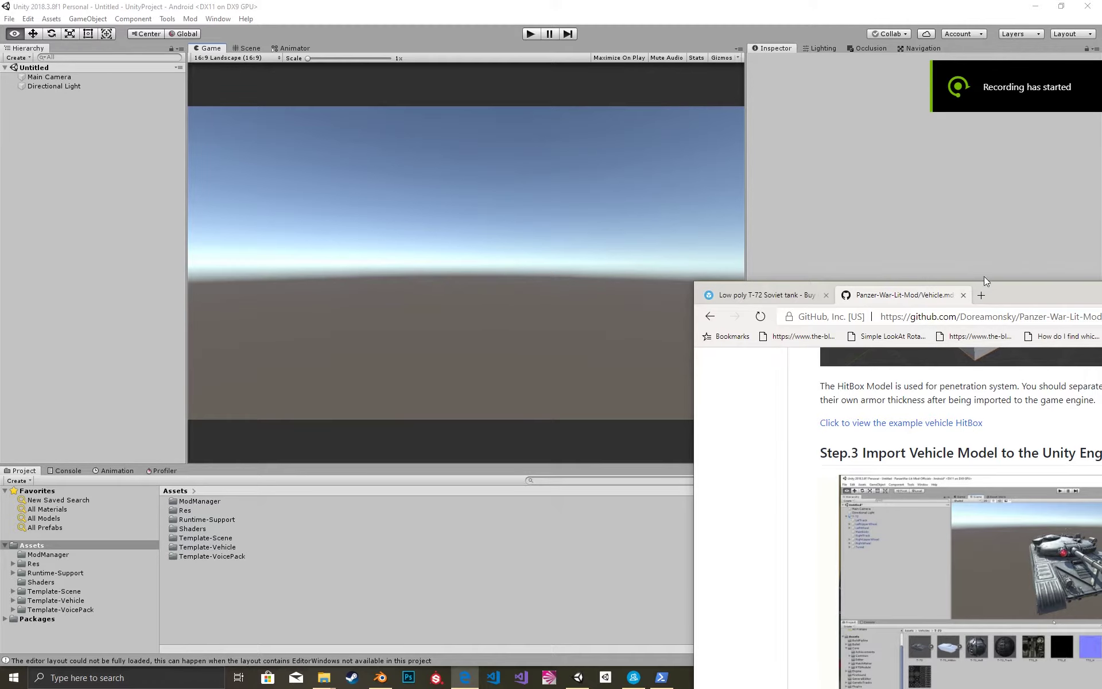
key("super+Right")
left_click(222, 108)
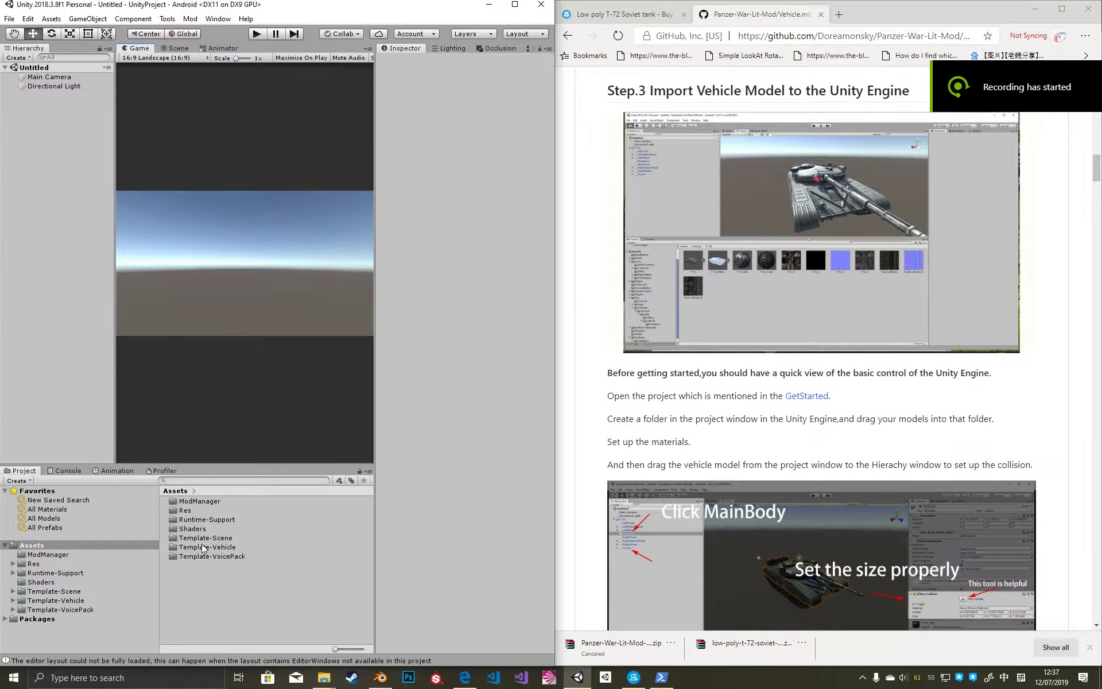
Create a folder named 'Demo' under Assets and open it.
right_click(205, 575)
mouse_move(288, 305)
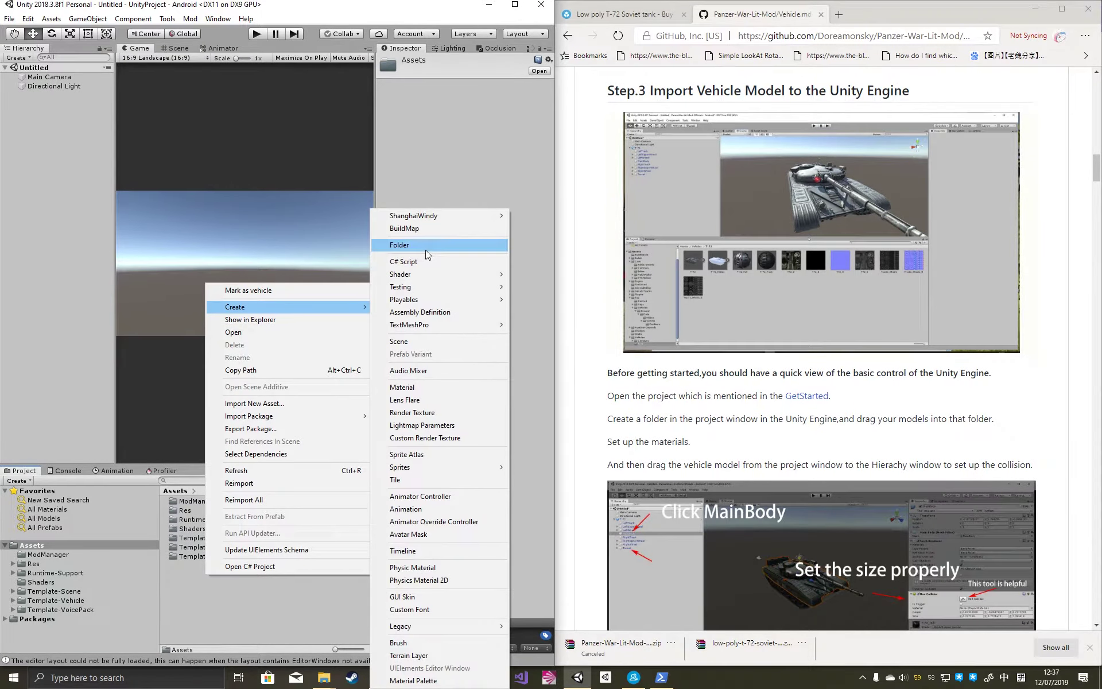
left_click(426, 251)
type("Demo")
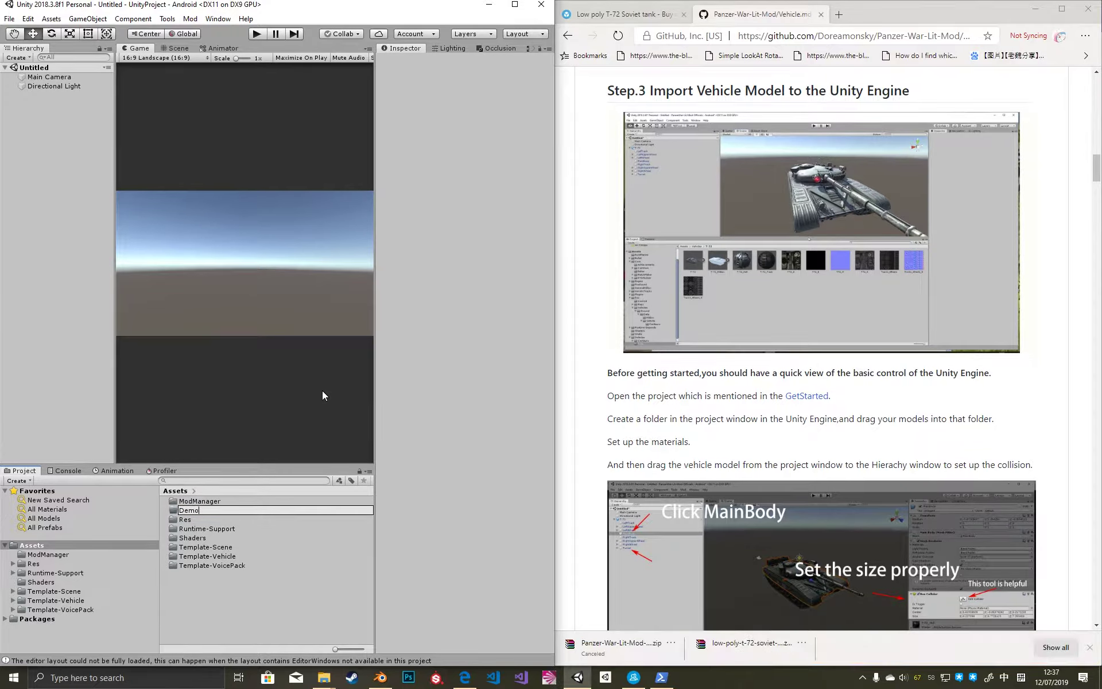
key("Return")
double_click(191, 503)
left_click(201, 529)
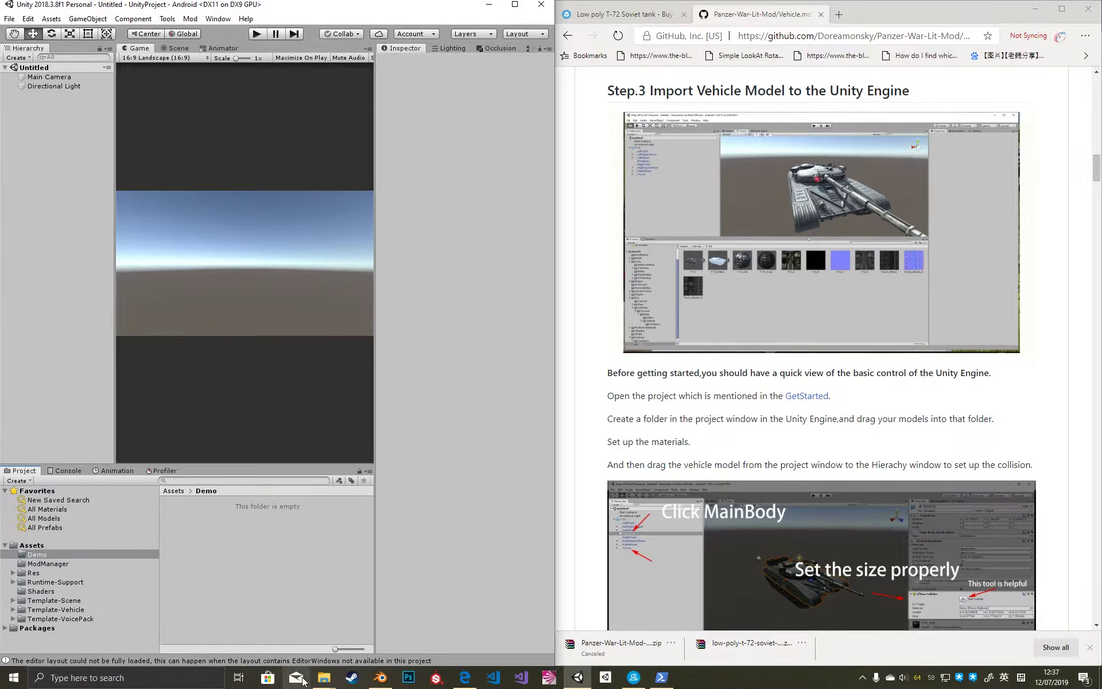
Open the Desktop Demo folder in File Explorer and enlarge the window.
mouse_move(324, 677)
mouse_move(350, 630)
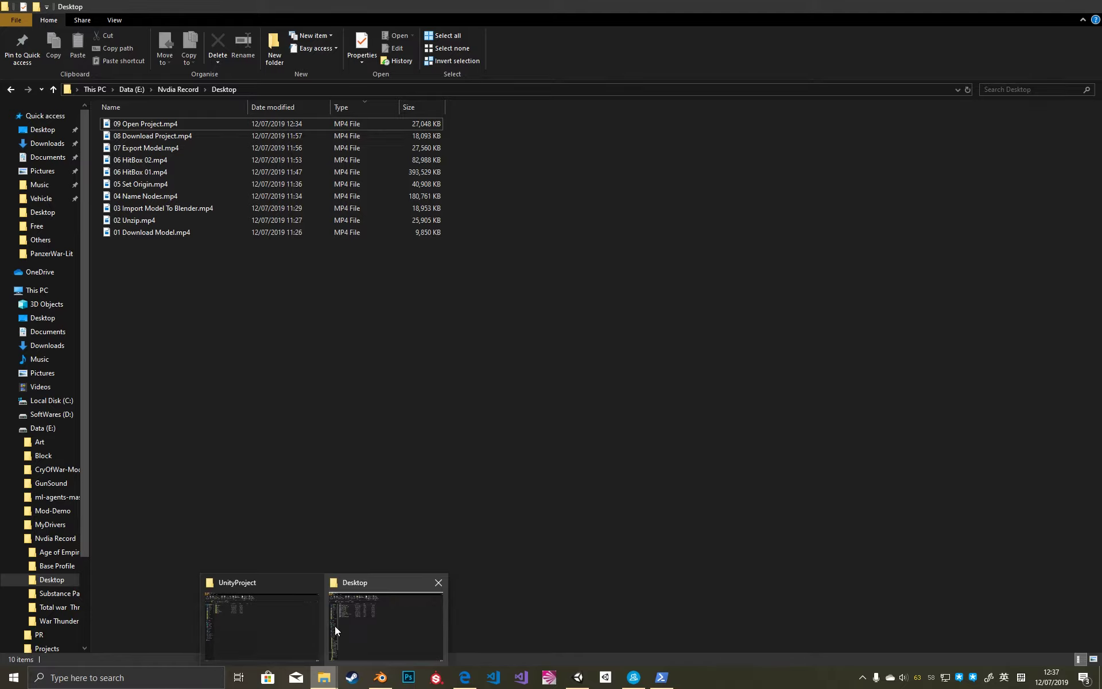
left_click(263, 616)
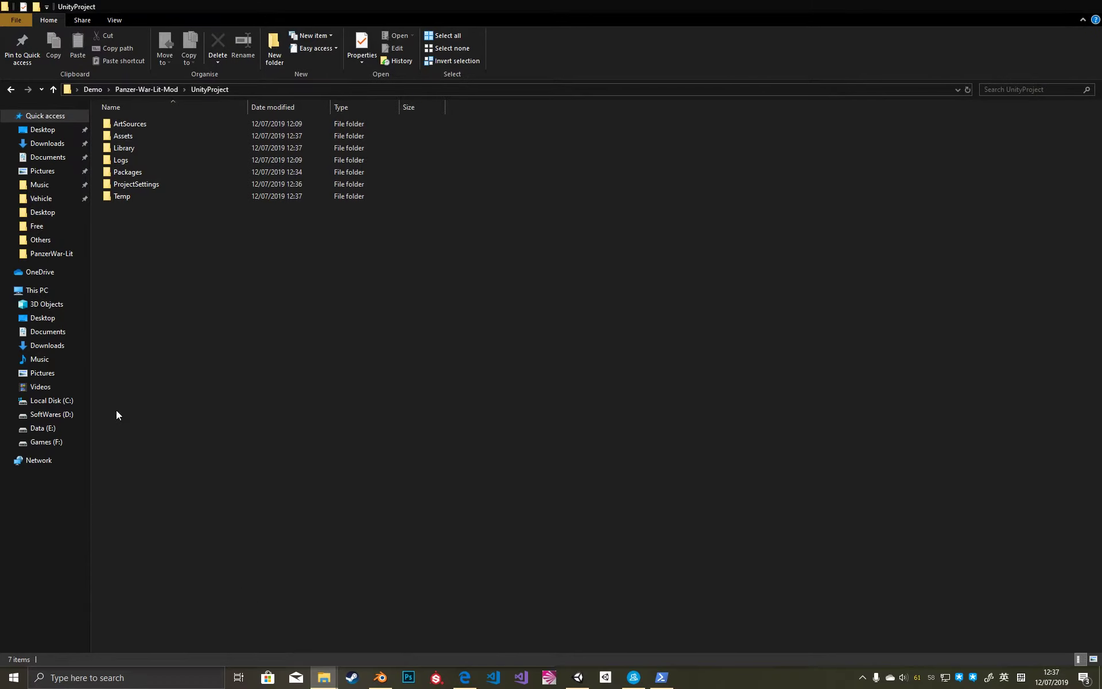
left_click(58, 136)
double_click(126, 170)
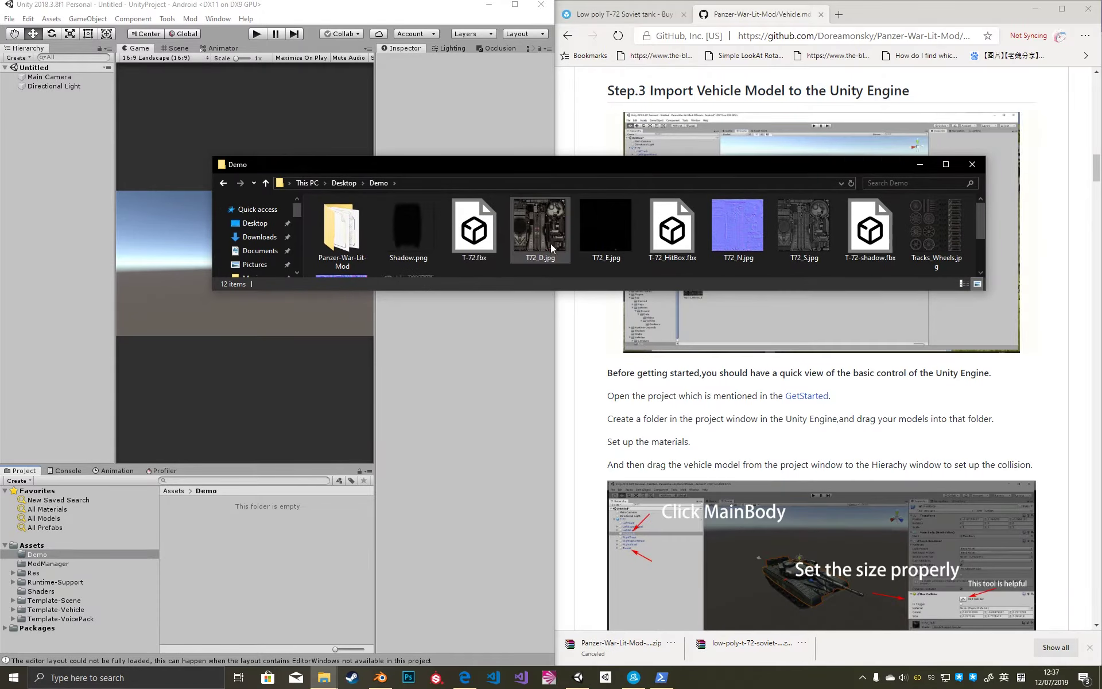
left_click_drag(591, 292, 591, 456)
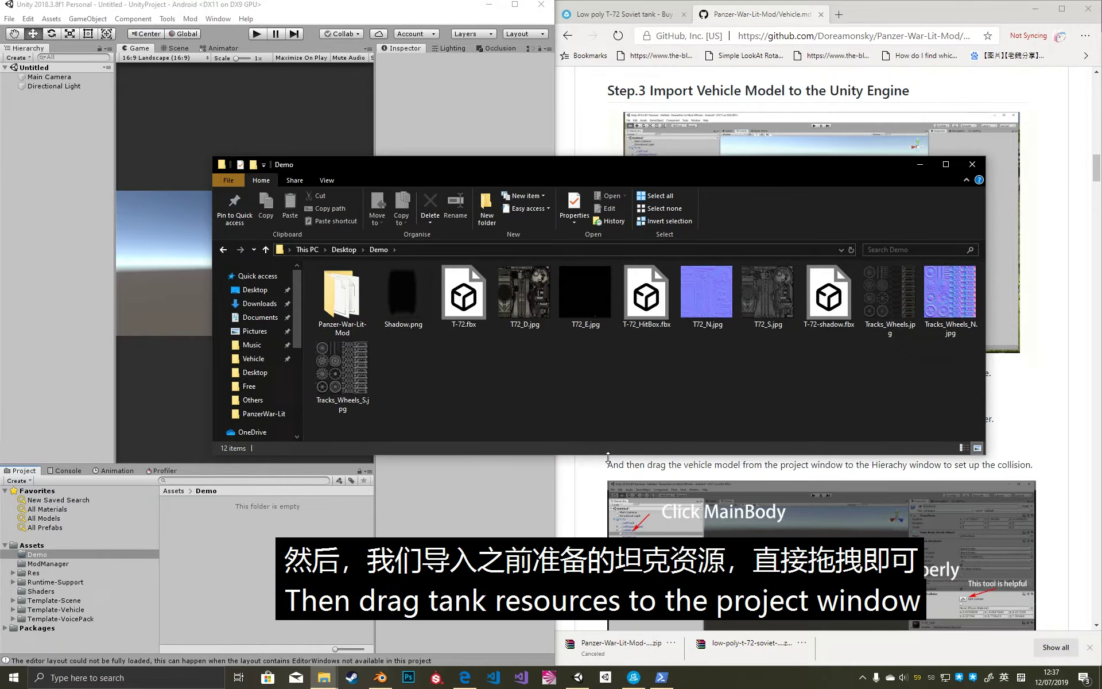
Drag T-72.fbx, T-72_HitBox.fbx and the four tank textures into Unity's Demo folder.
left_click(529, 320)
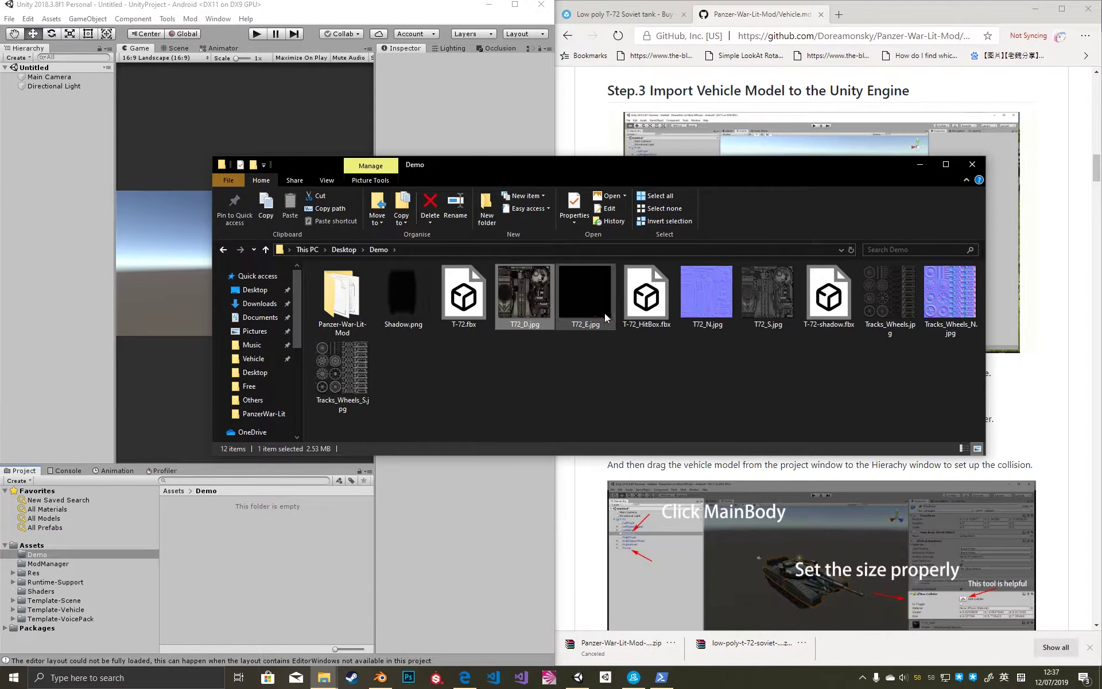
left_click(641, 313, "ctrl")
left_click(466, 313, "ctrl")
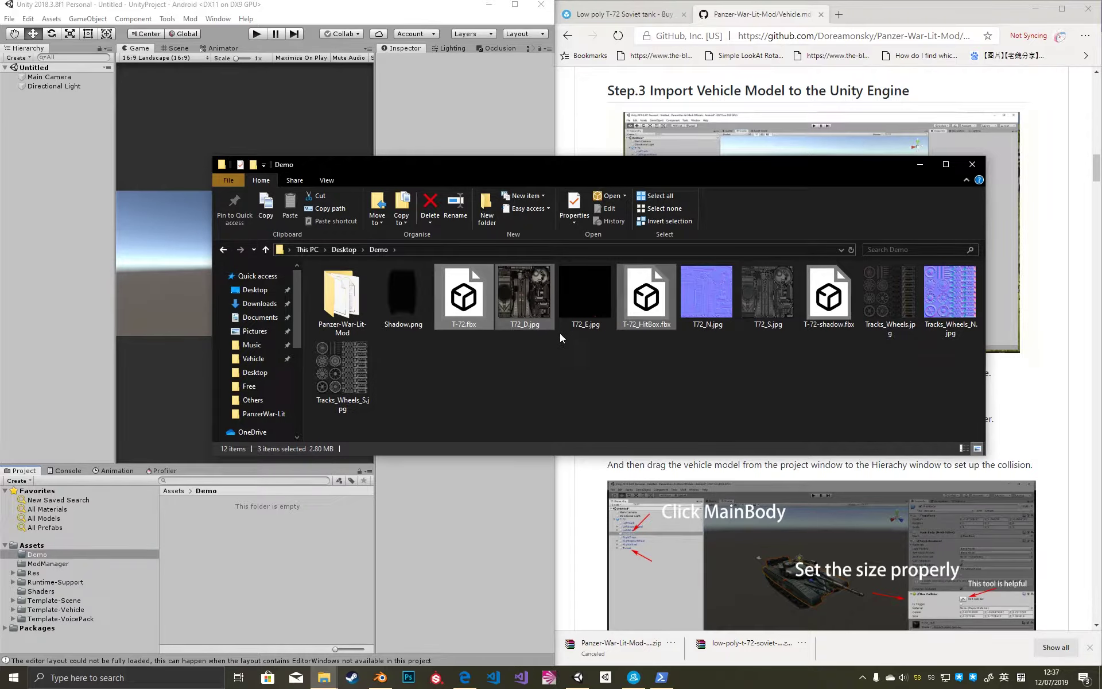
left_click(706, 292, "ctrl")
left_click(870, 299, "ctrl")
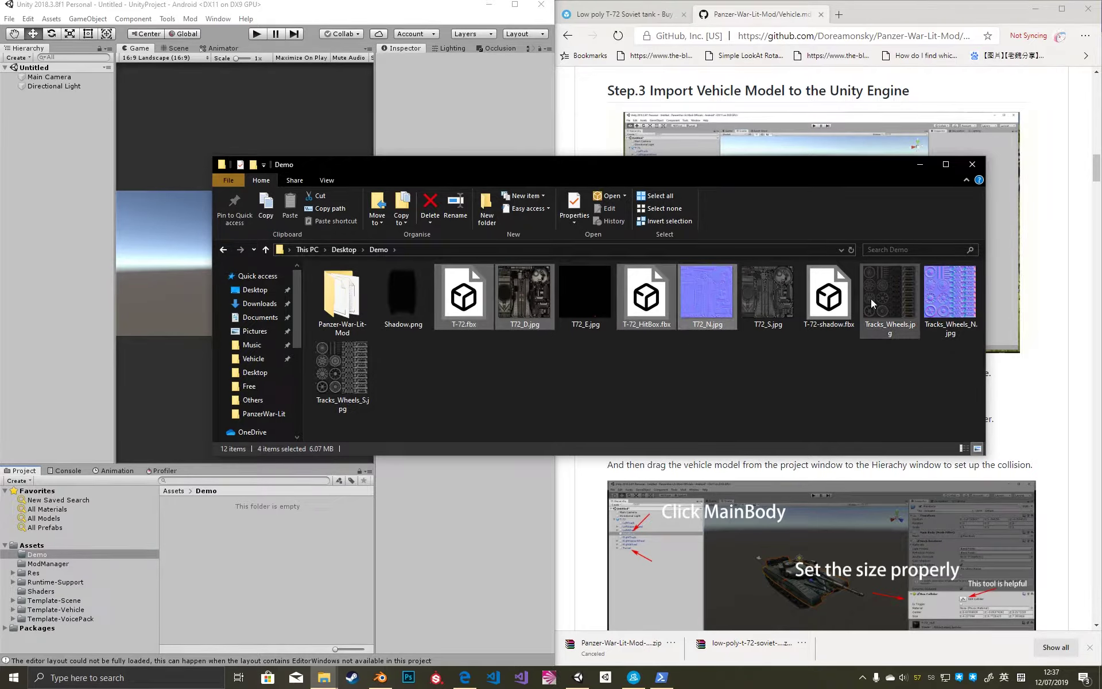
left_click(947, 296, "ctrl")
left_click(829, 296, "ctrl")
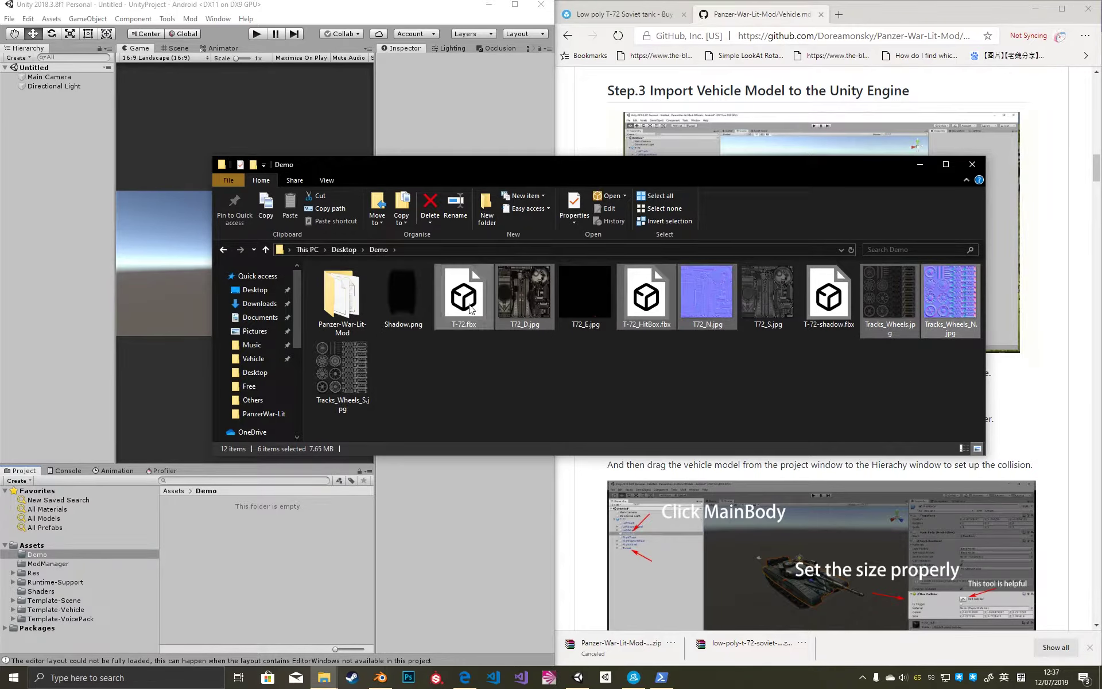
left_click_drag(471, 303, 294, 545)
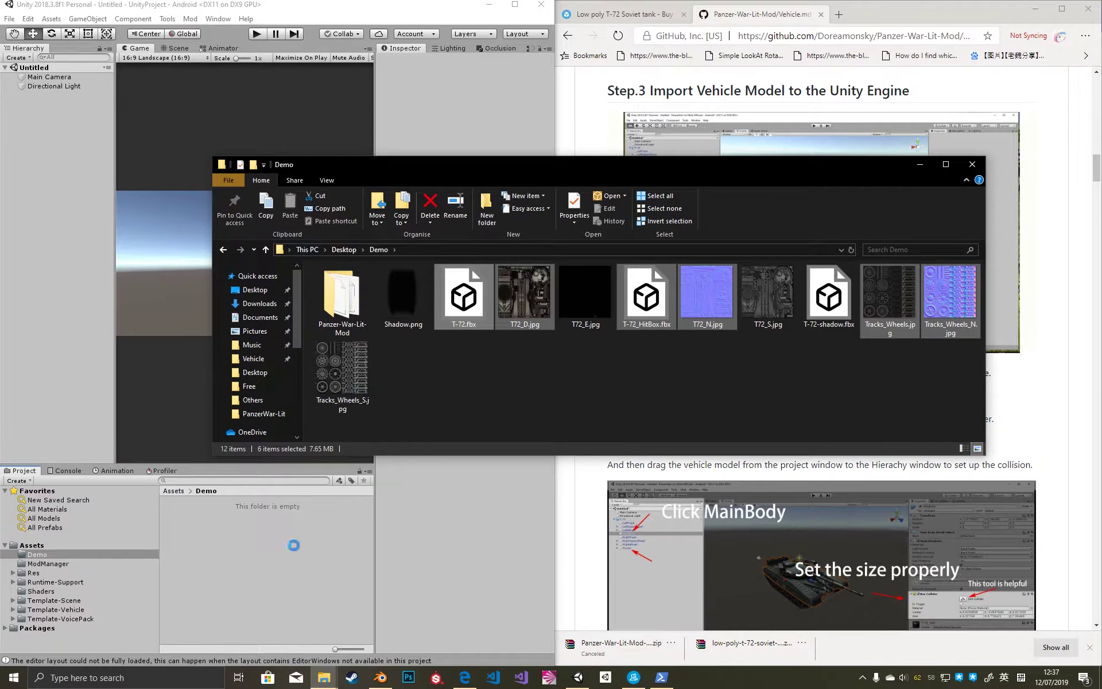
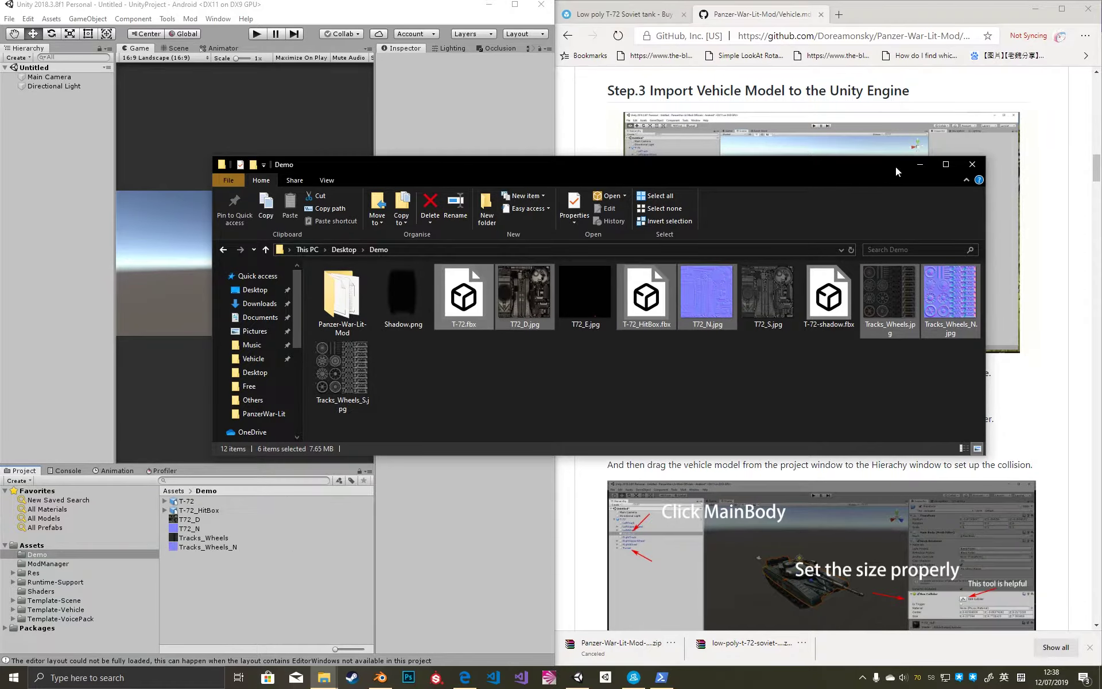
Minimize the Demo Explorer window and drag the T-72 model into the Hierarchy.
left_click(913, 165)
left_click_drag(185, 502, 110, 136)
Create a T-72 material with T72_D as albedo and T72_N as normal map.
left_click(176, 49)
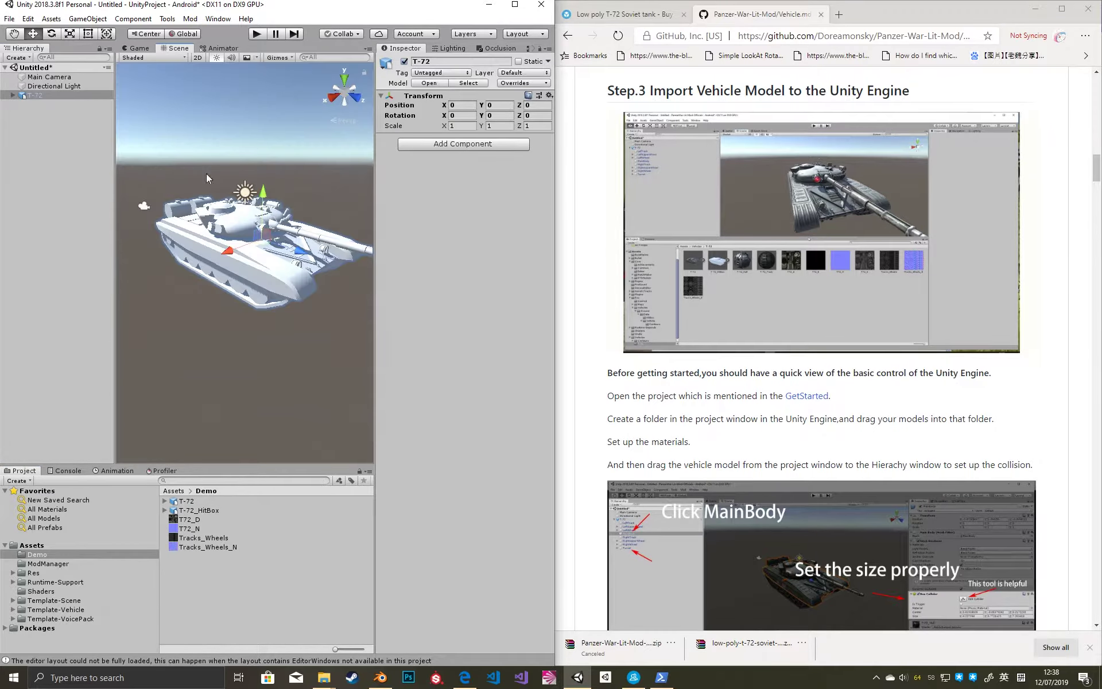
right_click(230, 552)
mouse_move(310, 299)
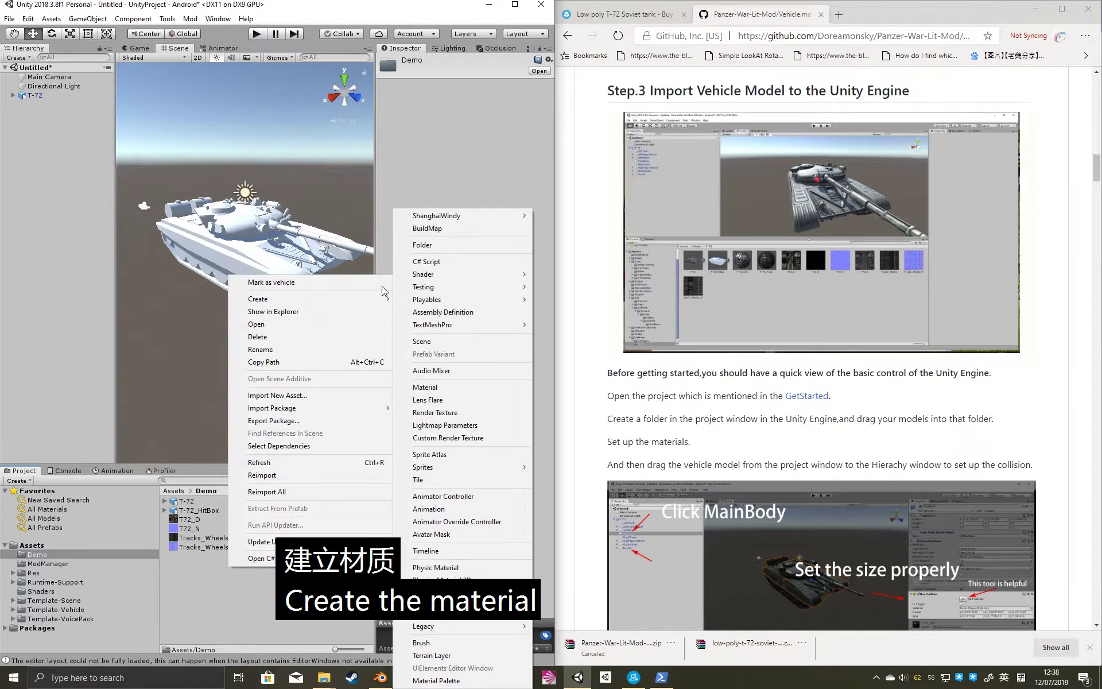
left_click(428, 387)
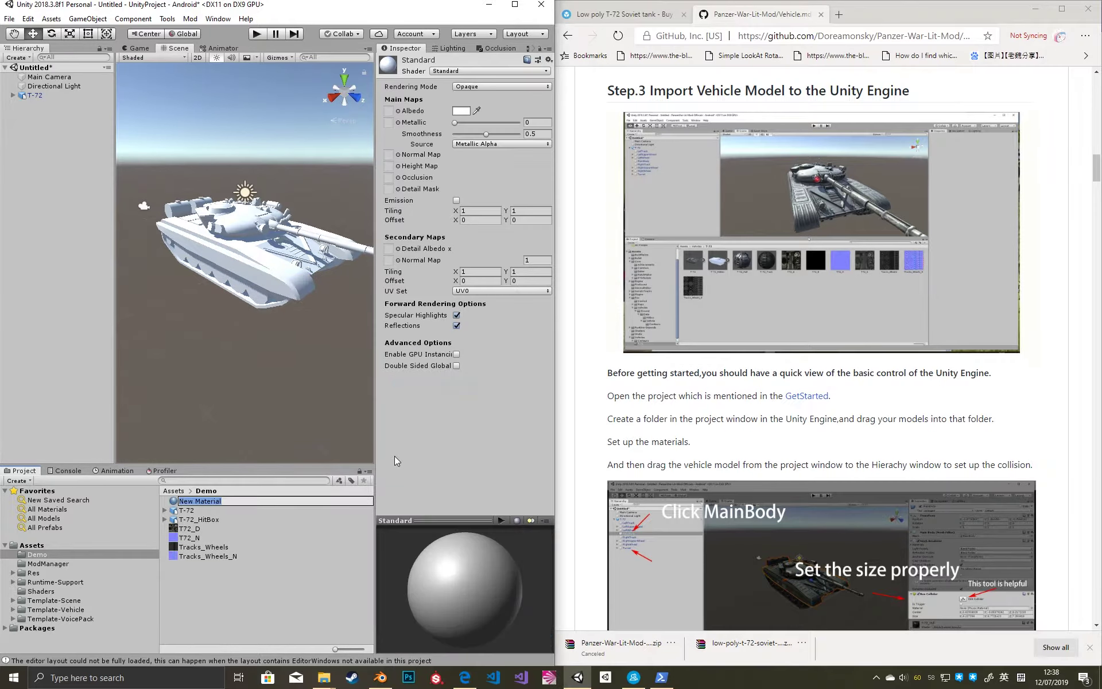
type("T-72")
key("Return")
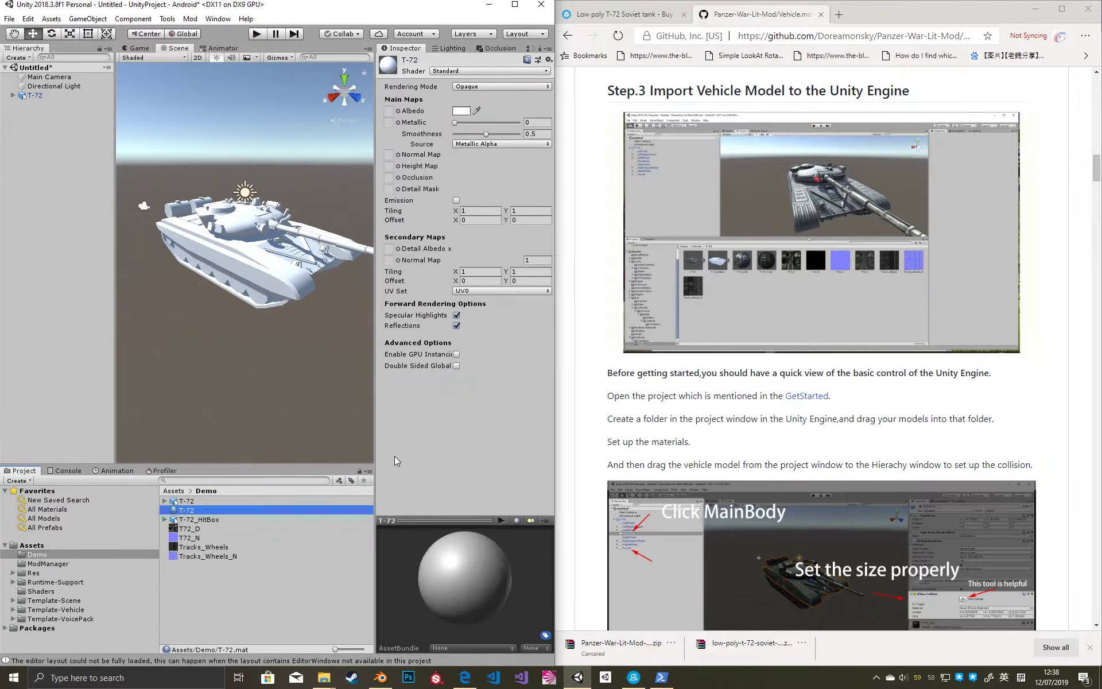
left_click_drag(199, 529, 390, 115)
left_click_drag(194, 540, 389, 154)
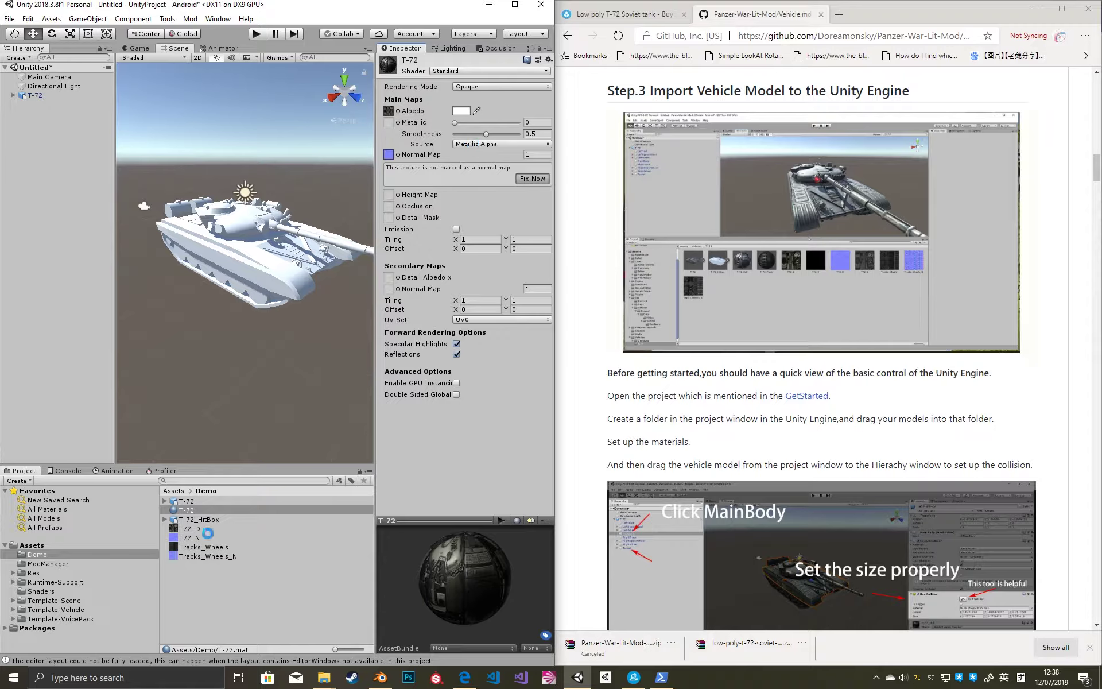
Create a Tracks material using the Tracks_Wheels albedo and its blue normal-map texture.
right_click(200, 573)
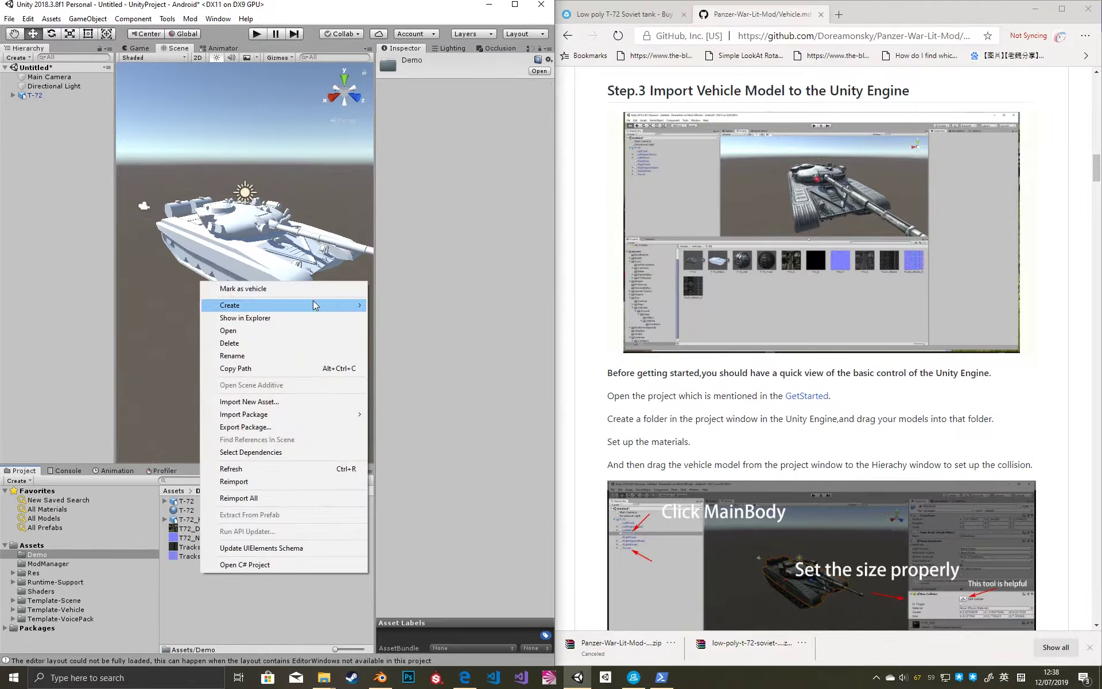
mouse_move(316, 305)
left_click(402, 387)
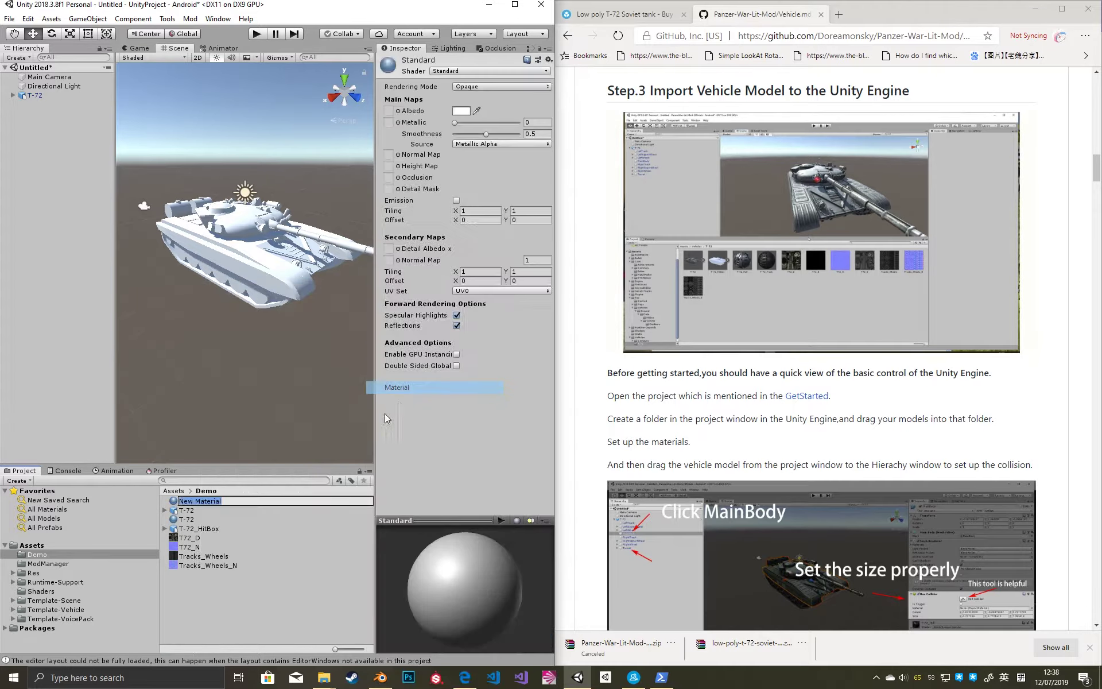
type("Tracks")
key("Return")
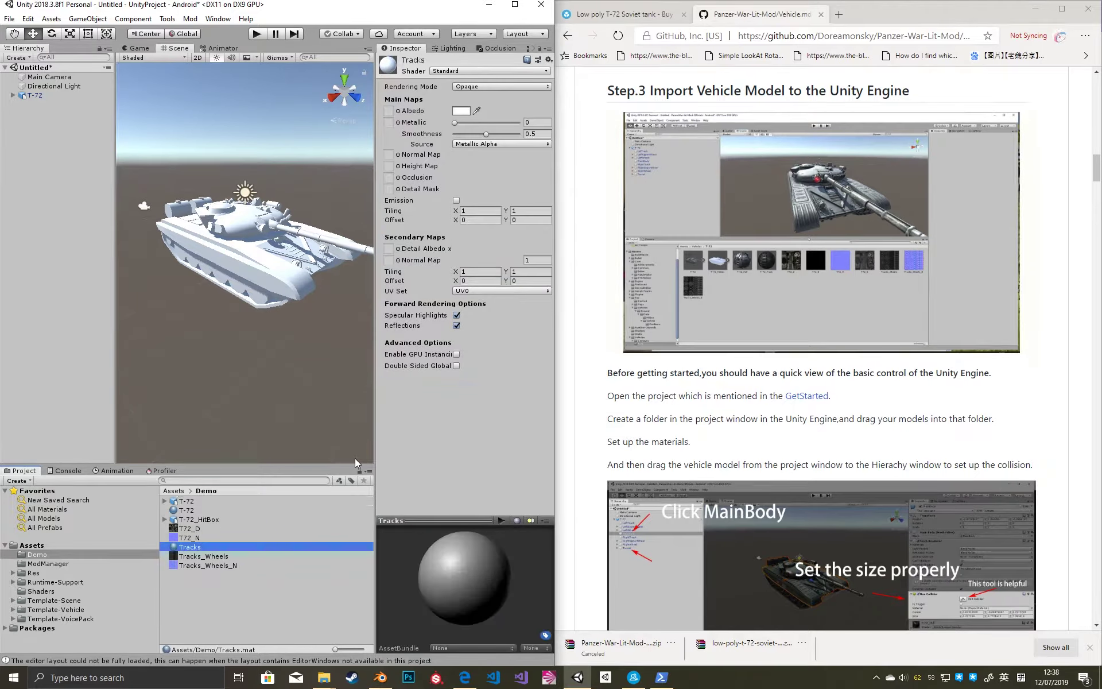
left_click_drag(196, 556, 389, 110)
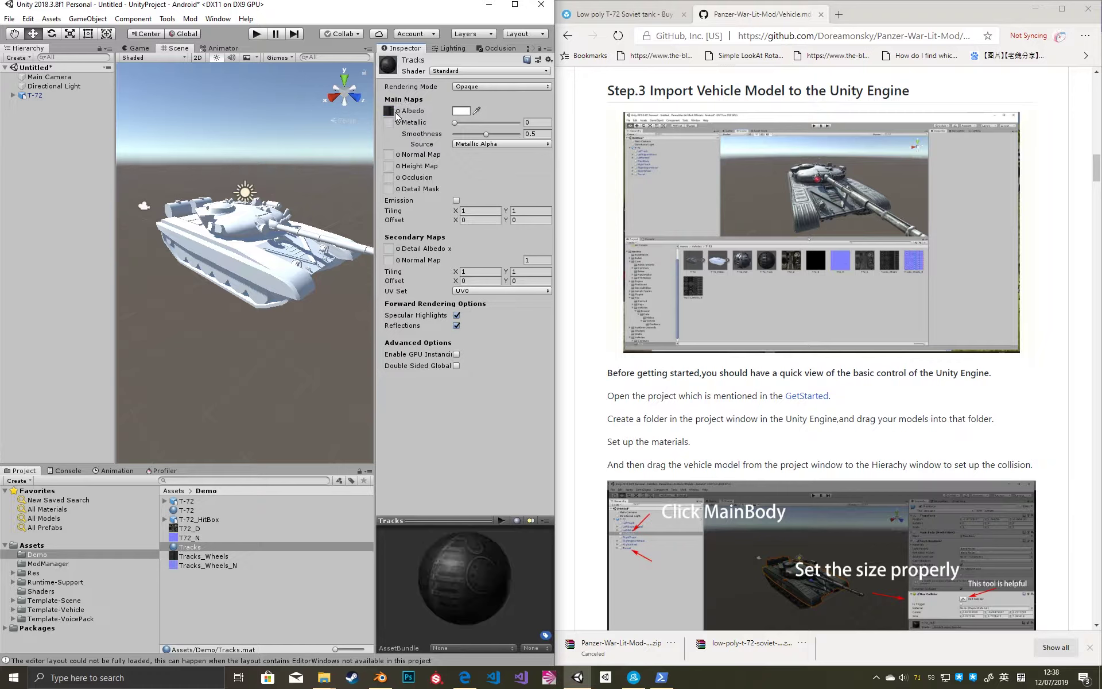
left_click_drag(394, 254, 389, 155)
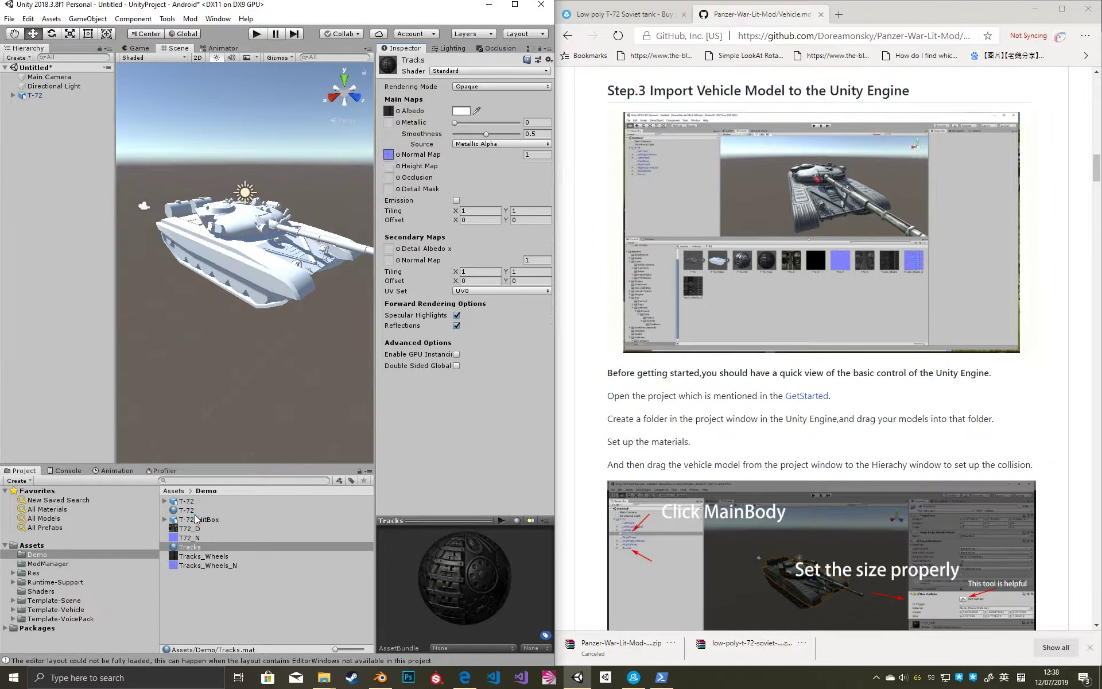
left_click(186, 501)
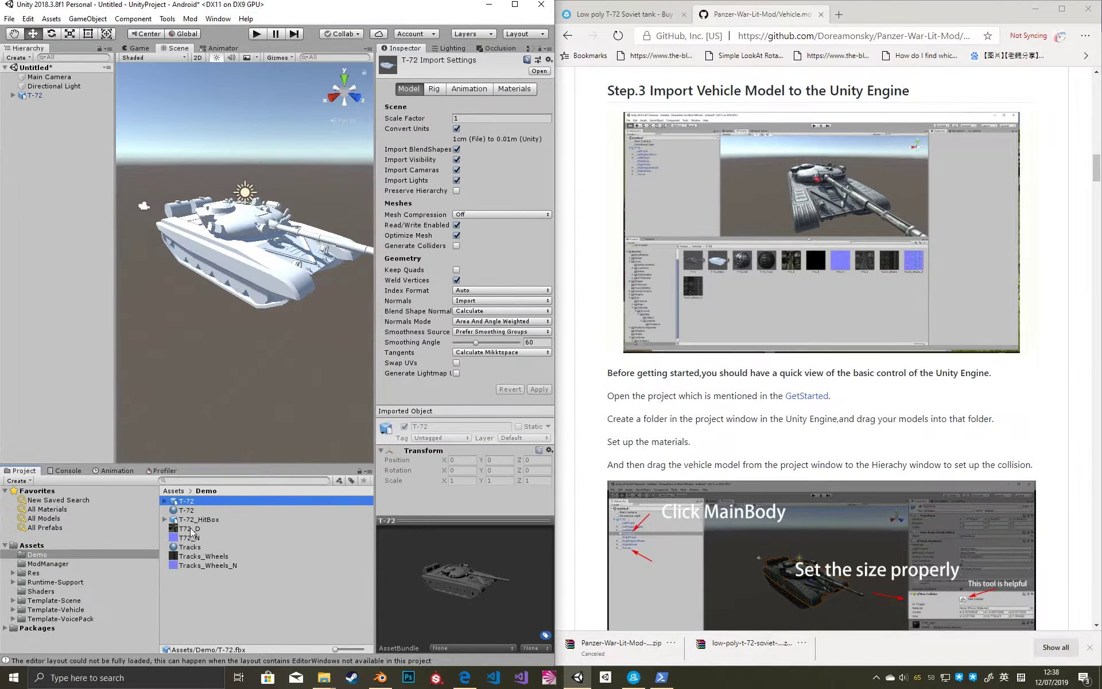
Remap the model's T_72_D1_psd and Tracks_Wheels_psd slots to the T-72 and Tracks materials and apply.
left_click_drag(190, 513, 424, 178)
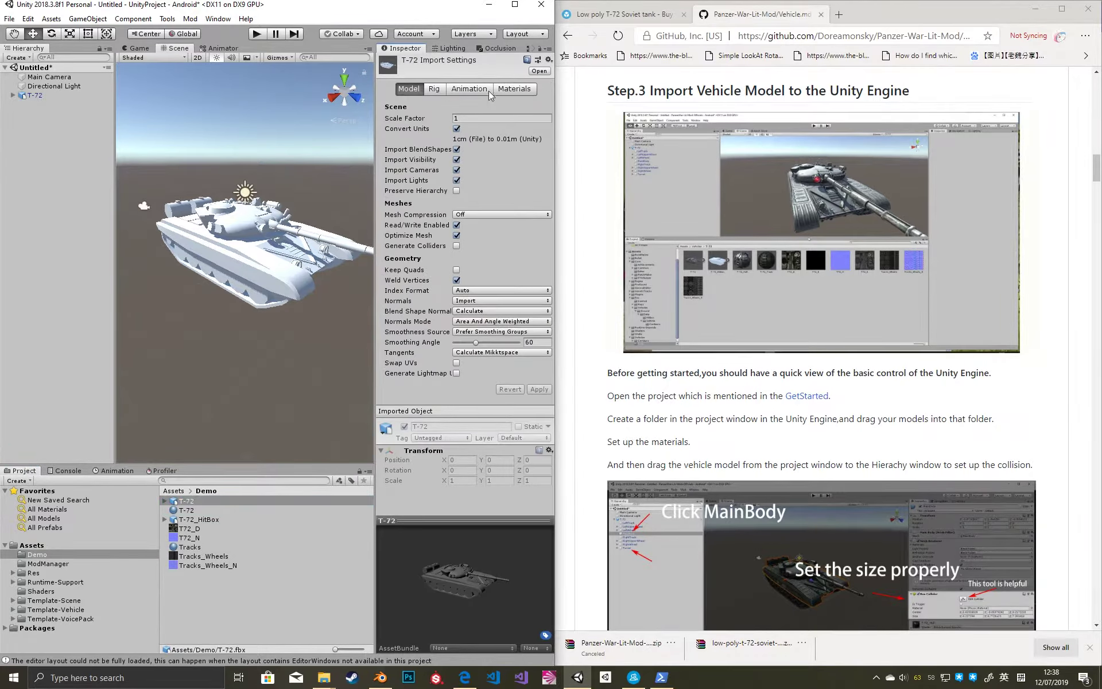
left_click(520, 89)
left_click_drag(170, 511, 475, 212)
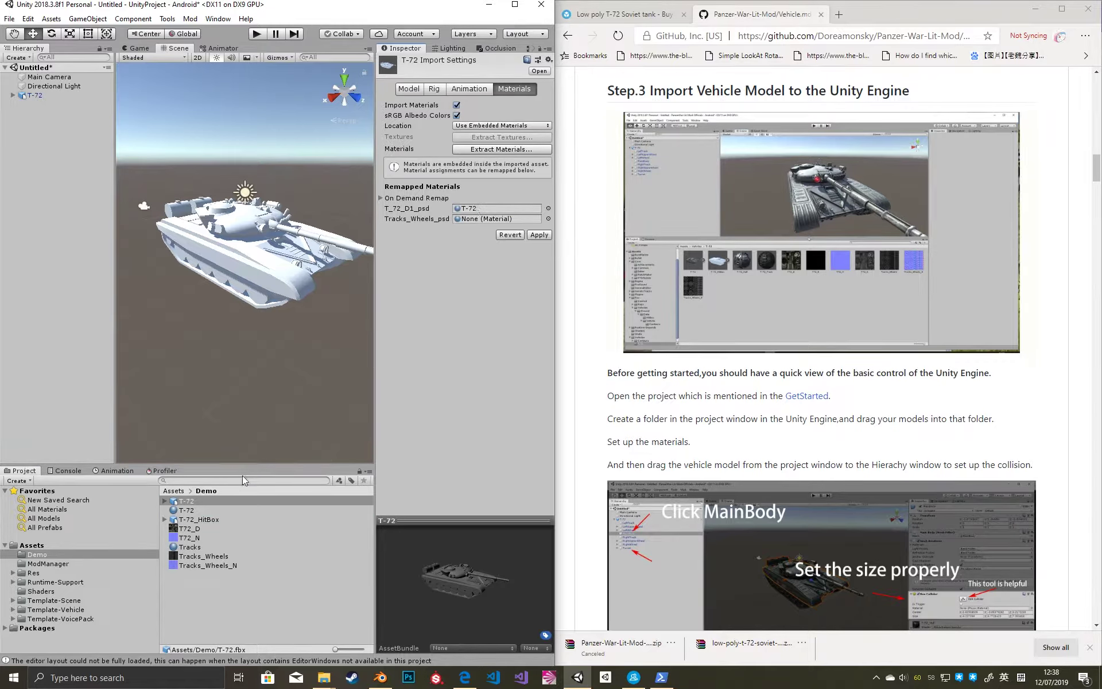
left_click_drag(196, 549, 308, 404)
left_click_drag(483, 218, 484, 219)
left_click(539, 235)
left_click_drag(295, 350, 265, 348, "alt")
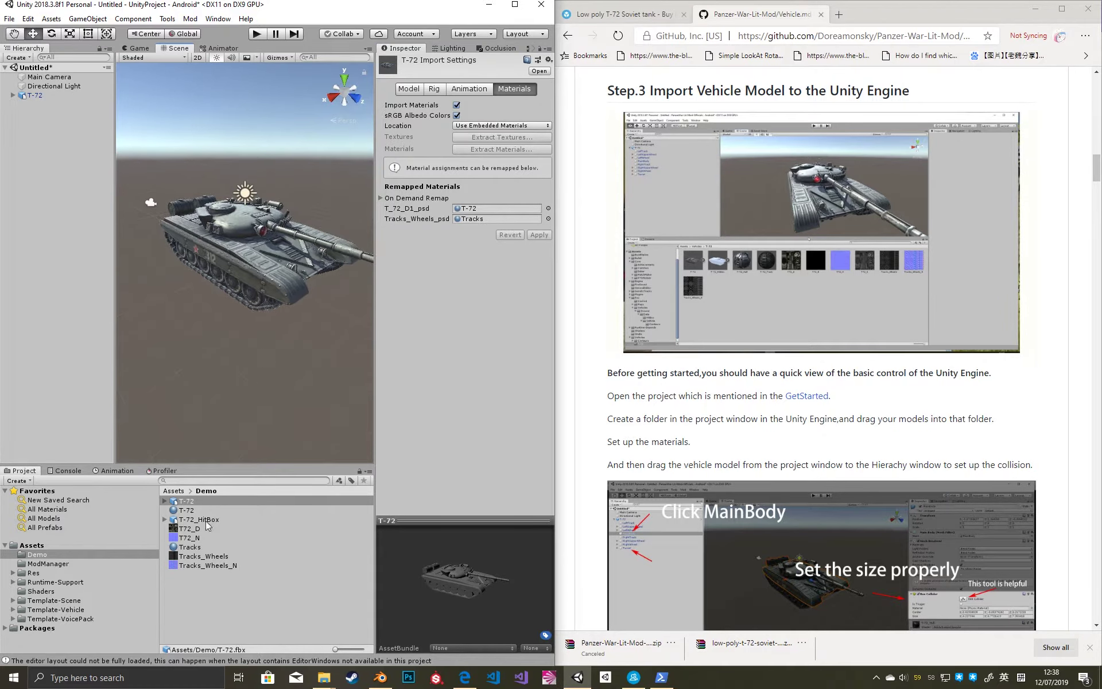
Set Smoothness to 0 on both the T-72 and Tracks materials.
left_click(186, 510)
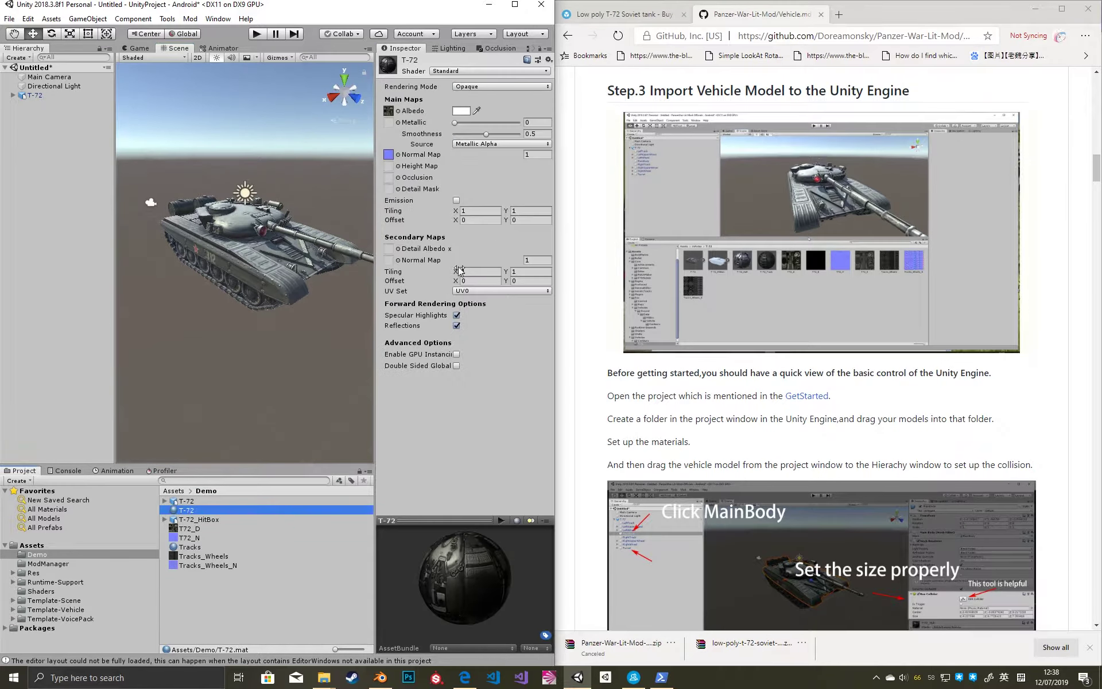
left_click_drag(484, 135, 444, 140)
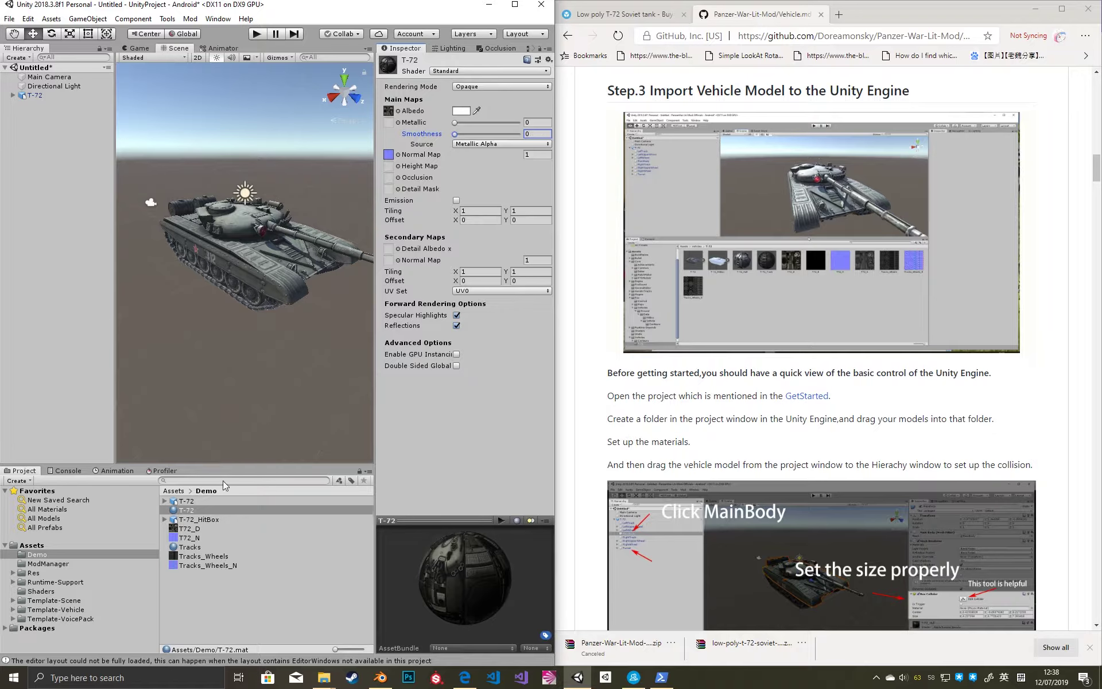
left_click(189, 547)
left_click_drag(486, 136, 446, 139)
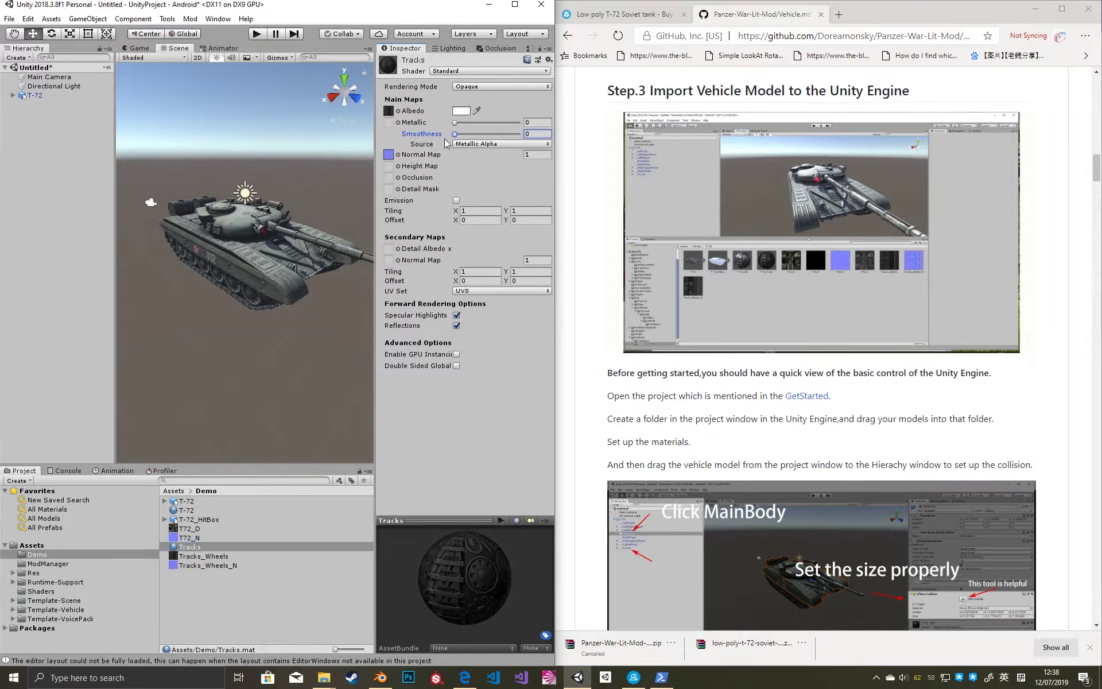
left_click(313, 177)
left_click_drag(302, 236, 252, 287, "alt")
left_click(230, 273)
left_click(77, 95)
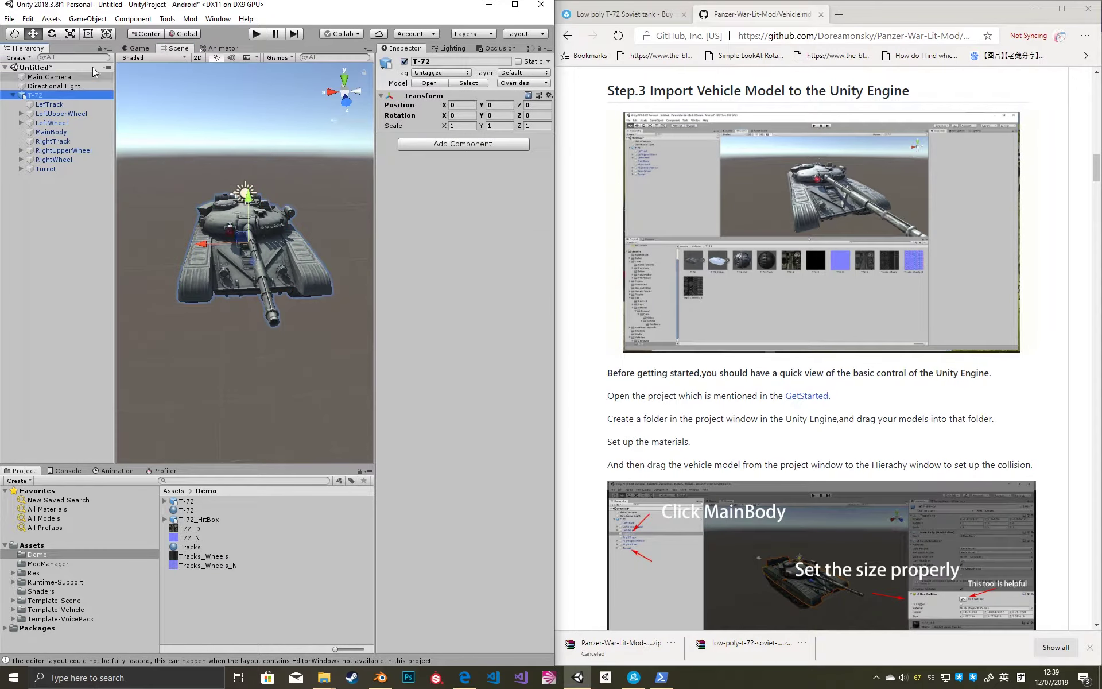
Run Tools > ReplaceVehicleShaders and check the right track and wheels in the Scene.
left_click(166, 19)
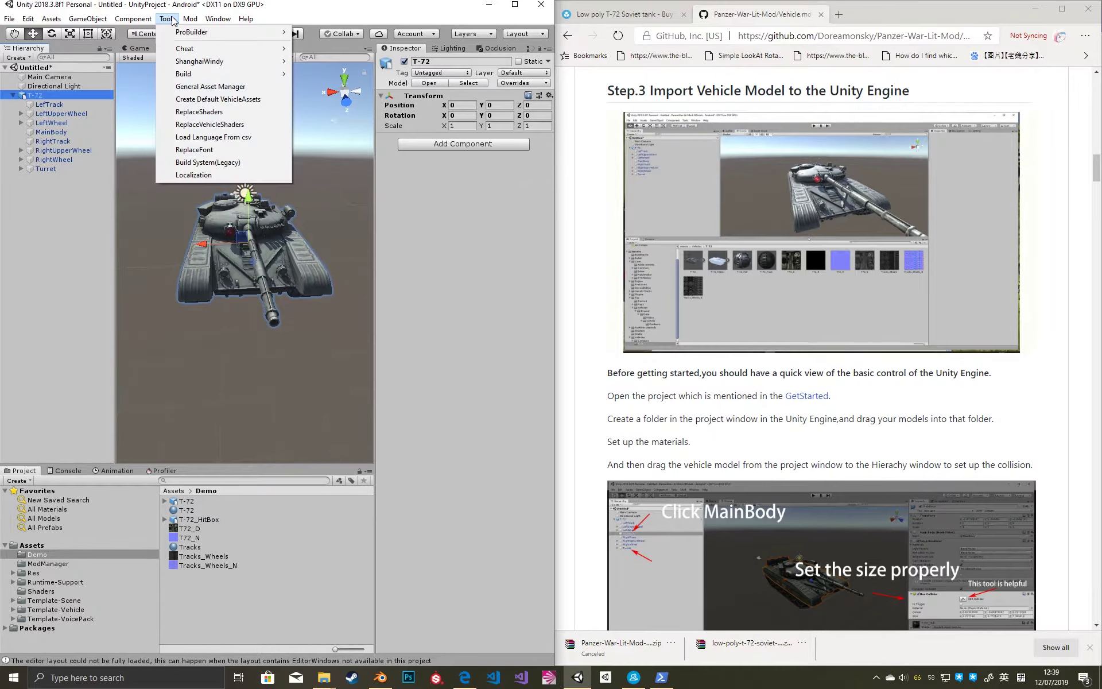
left_click(222, 127)
left_click_drag(206, 295, 273, 272, "alt")
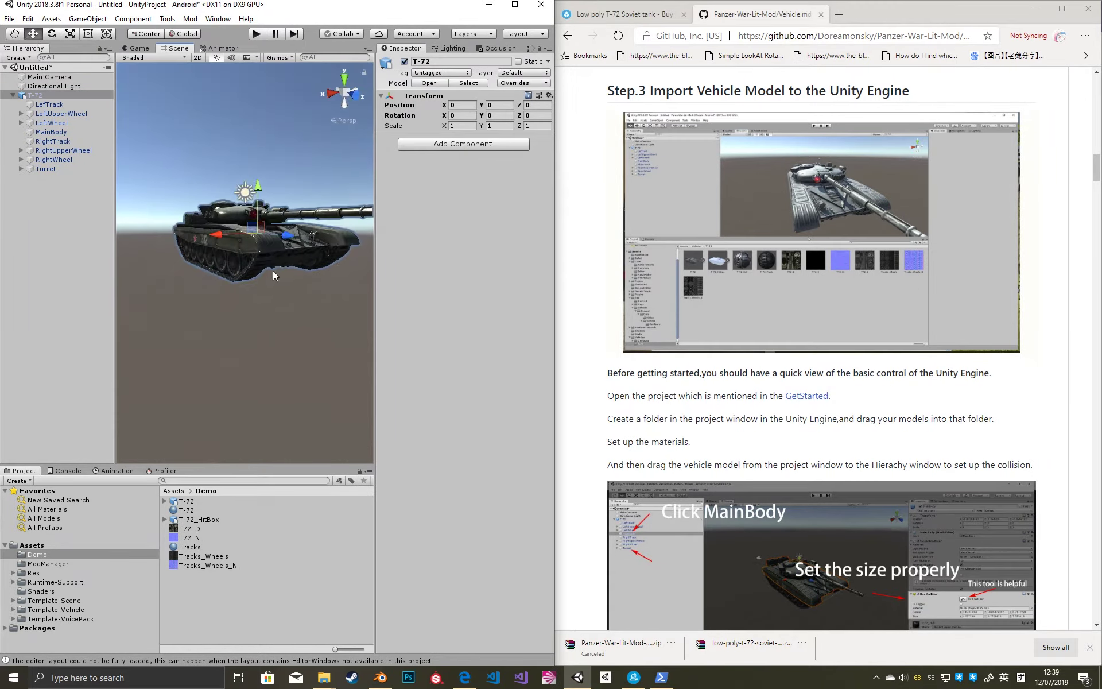
left_click(258, 272)
left_click(256, 267)
left_click(241, 276)
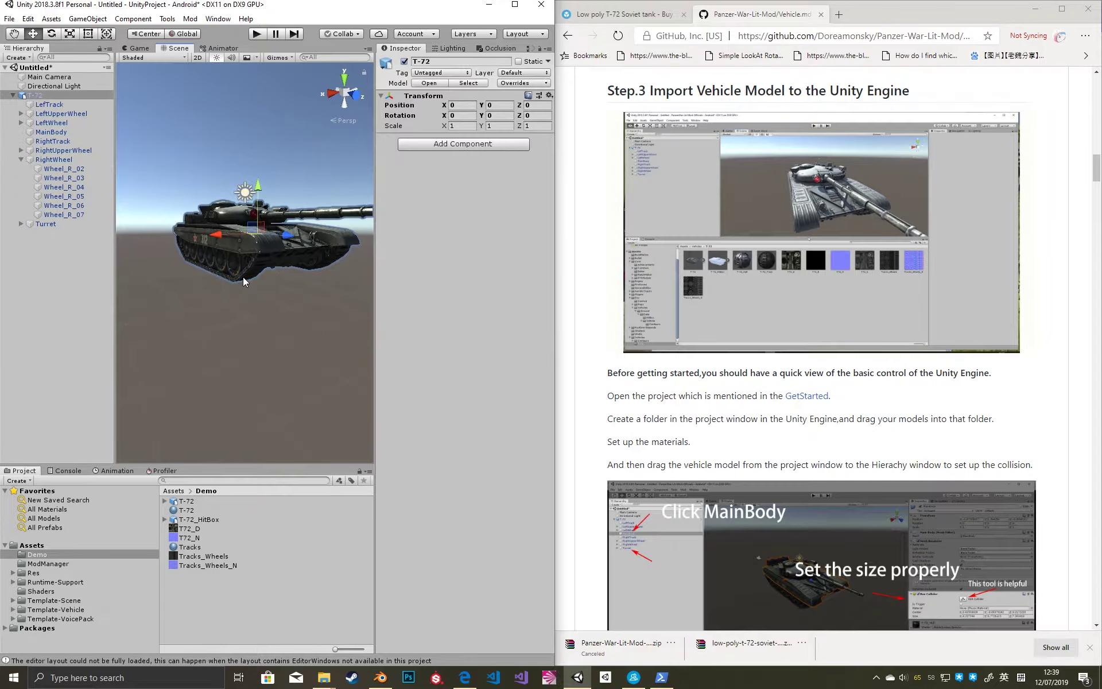
left_click(243, 277)
Run Tools > ReplaceShaders and collapse RightWheel in the Hierarchy.
left_click(167, 19)
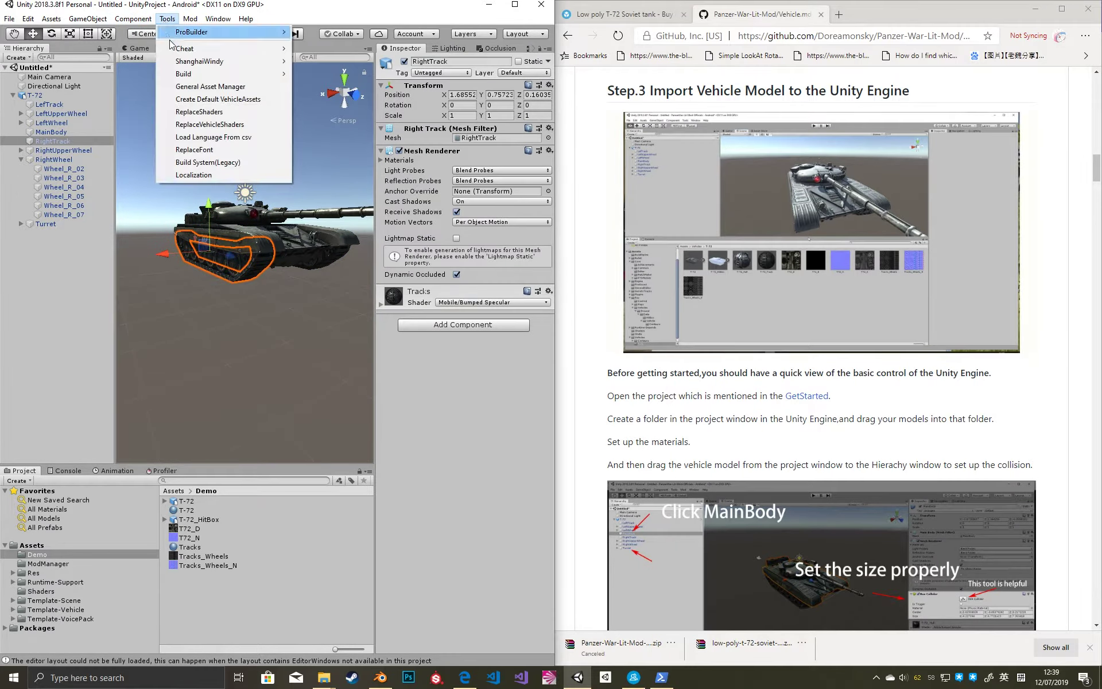
left_click(216, 113)
left_click(243, 295)
mouse_move(298, 306)
left_mouse_down("alt")
mouse_move(258, 347)
mouse_move(310, 340)
mouse_move(287, 325)
left_mouse_up("alt")
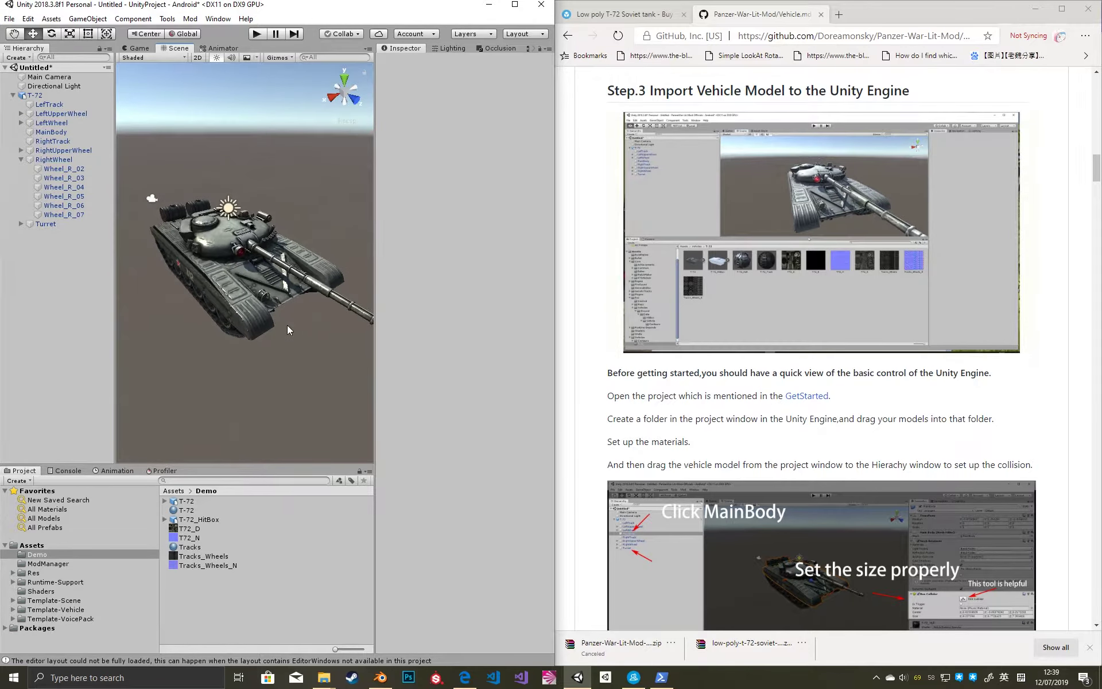
left_click(22, 159)
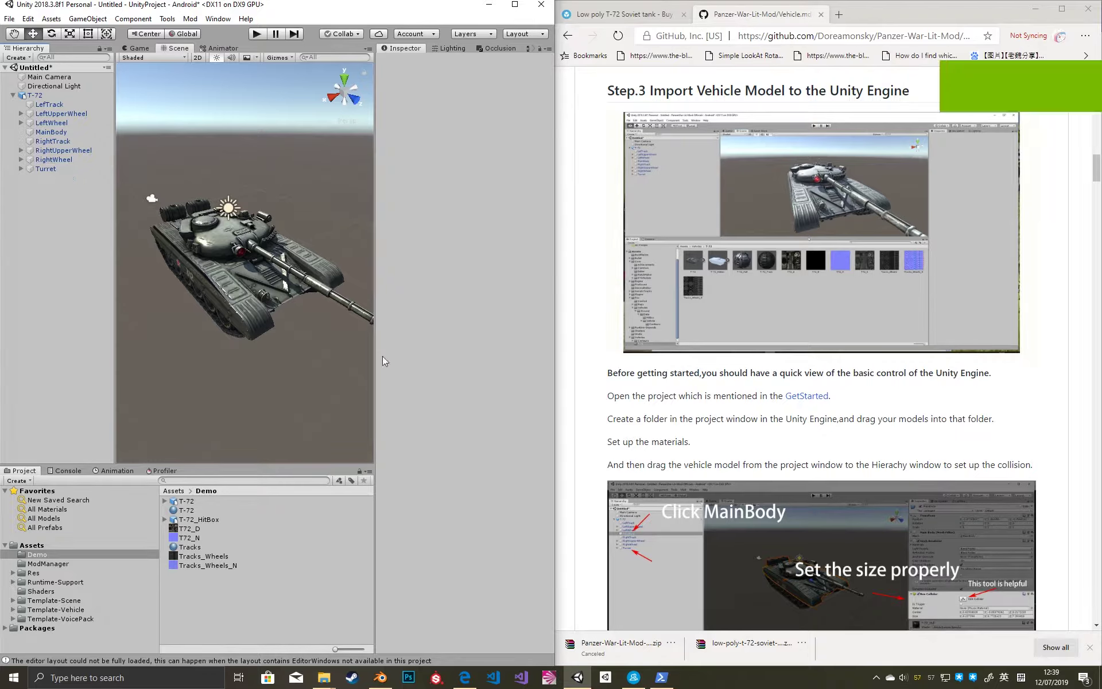
Create a folder named 'Collision' in the Demo folder.
right_click(209, 584)
mouse_move(294, 322)
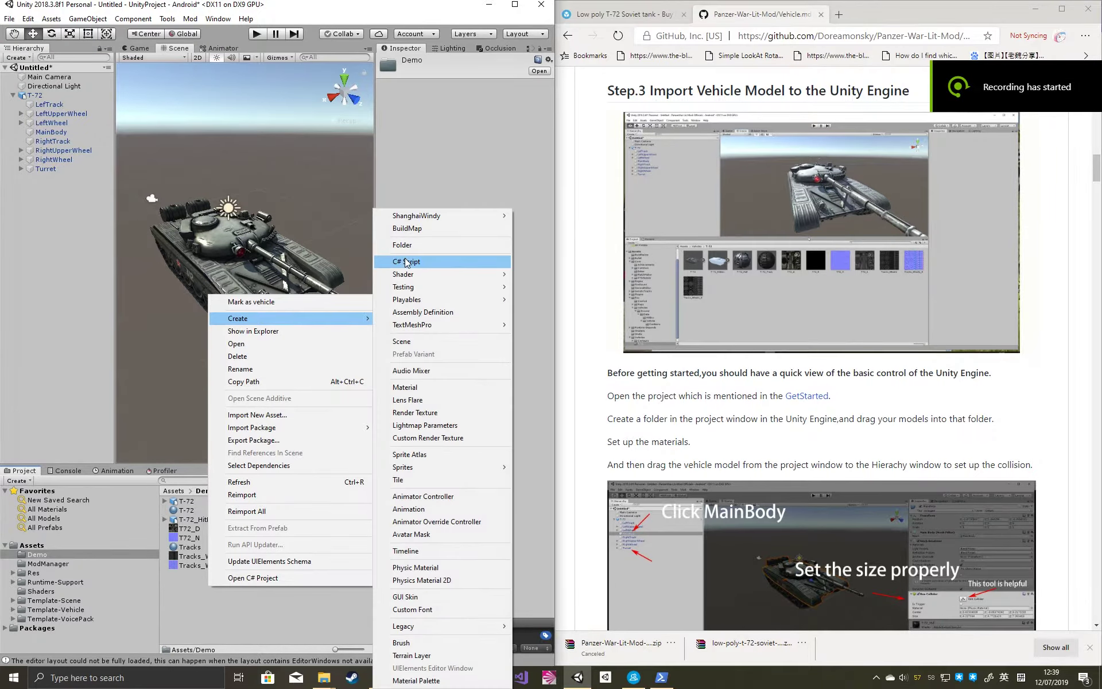
left_click(422, 242)
type("Coll")
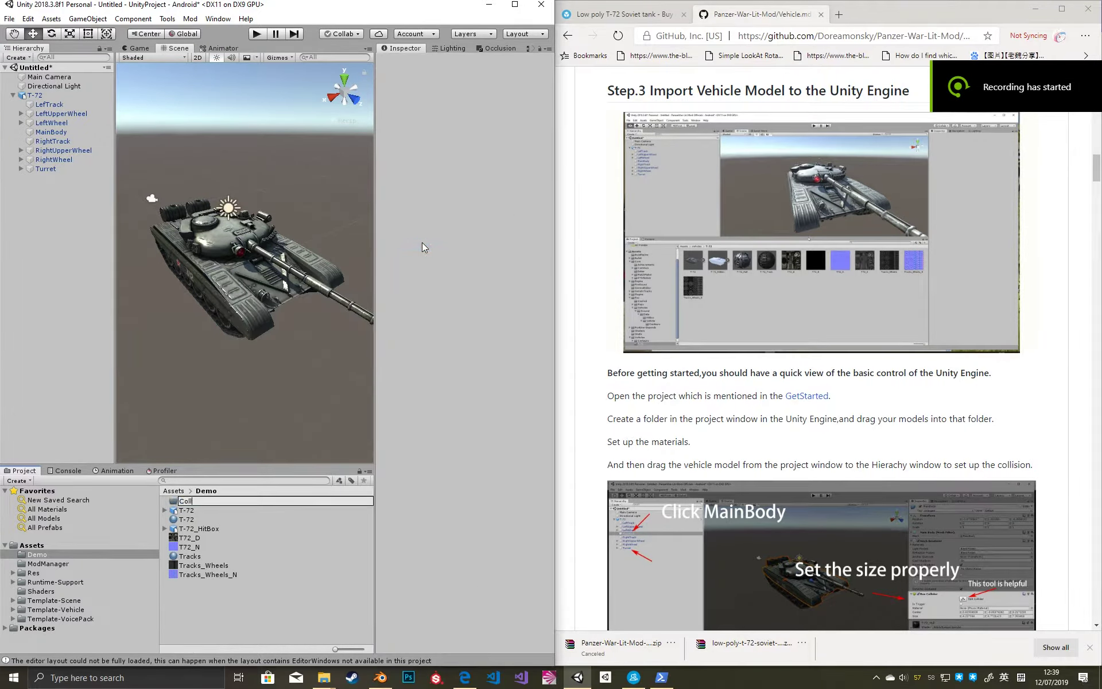
type("ision")
key("Return")
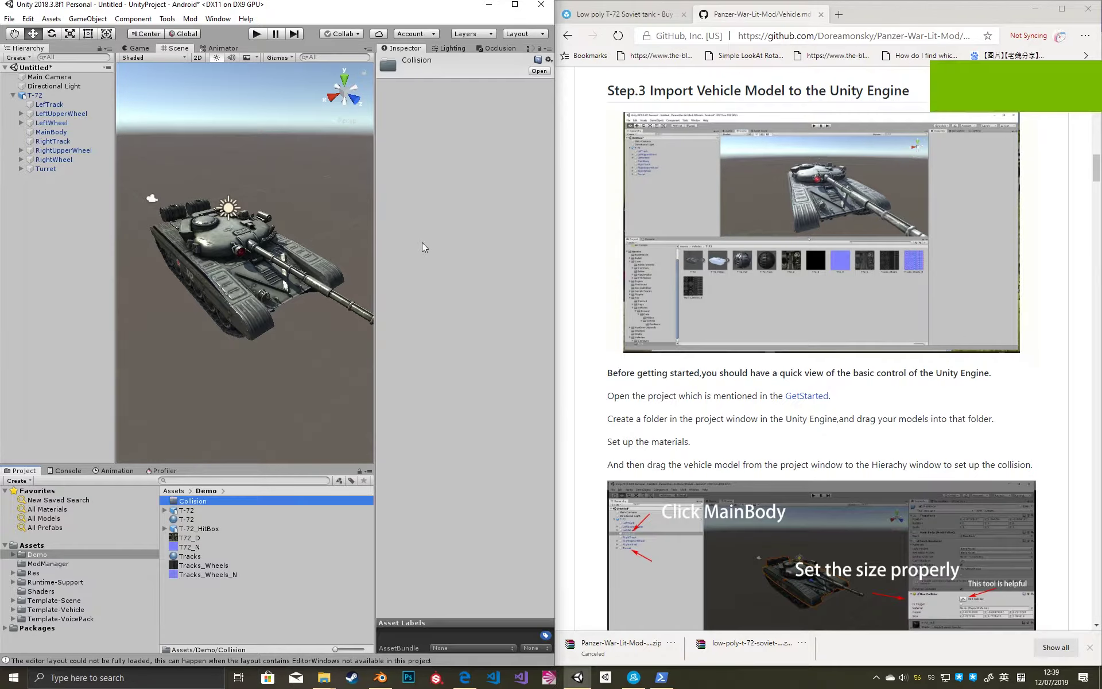
Add a Box Collider to MainBody and raise its bottom face to fit the hull.
left_click(279, 298)
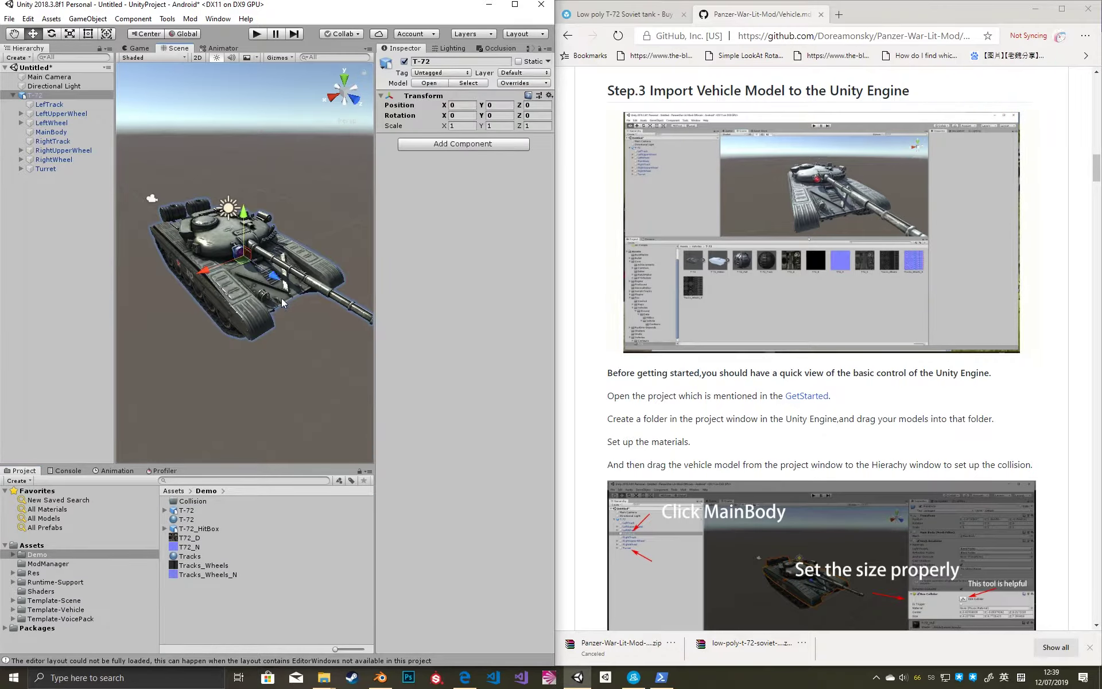
left_click(282, 300)
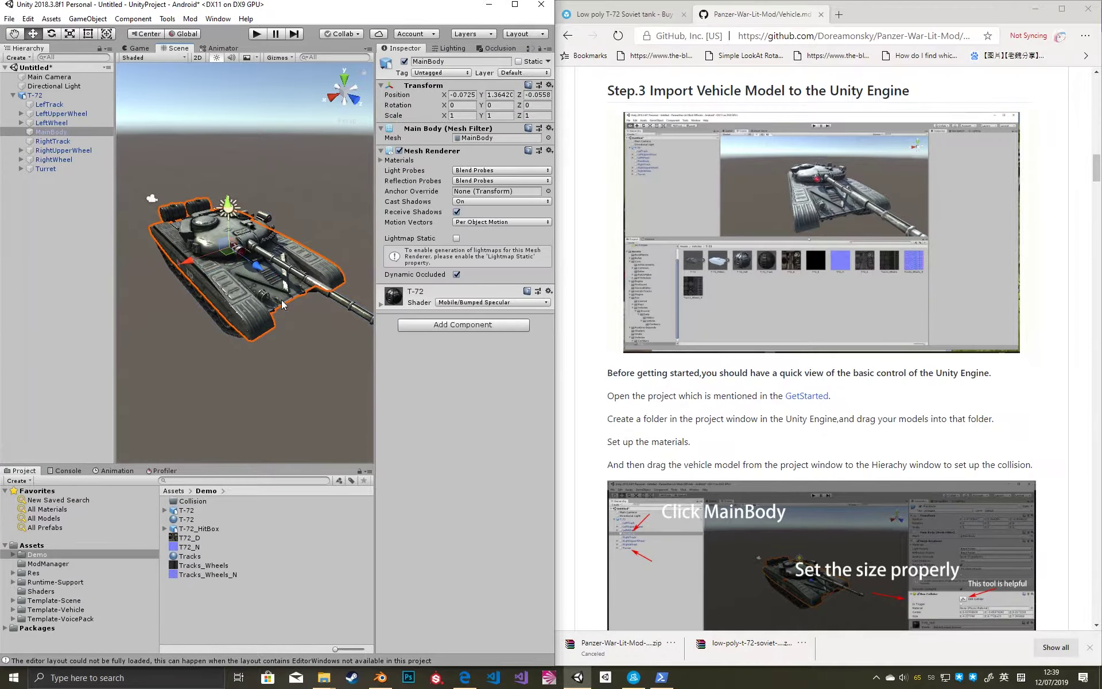
left_click(457, 325)
type("box c")
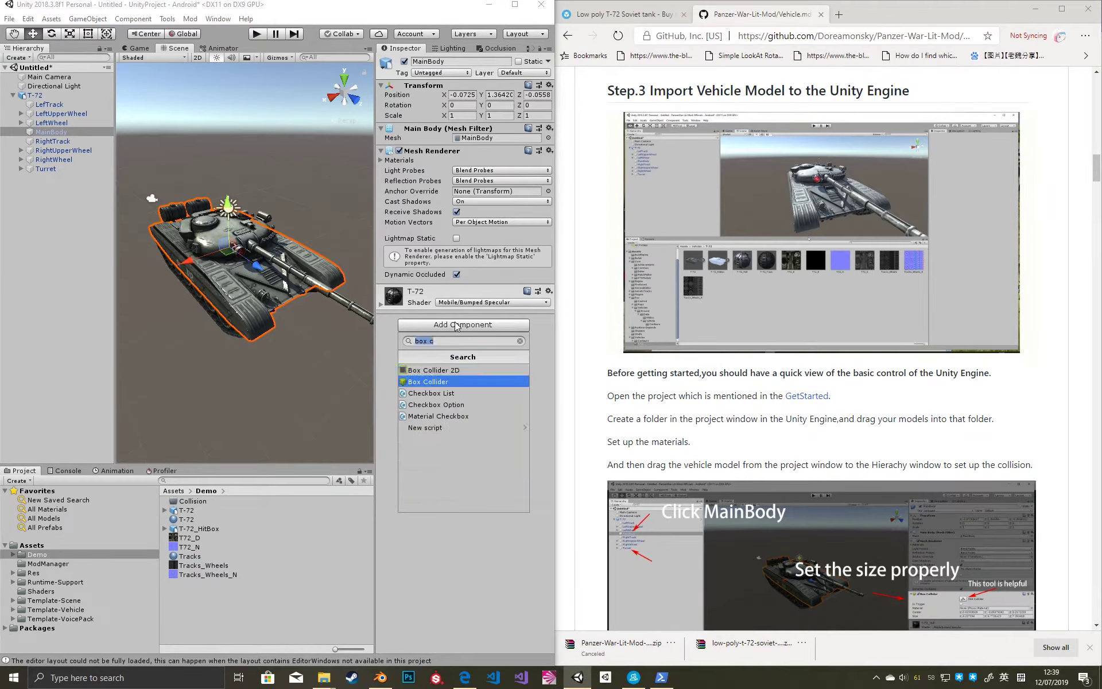
key("Return")
left_click(335, 101)
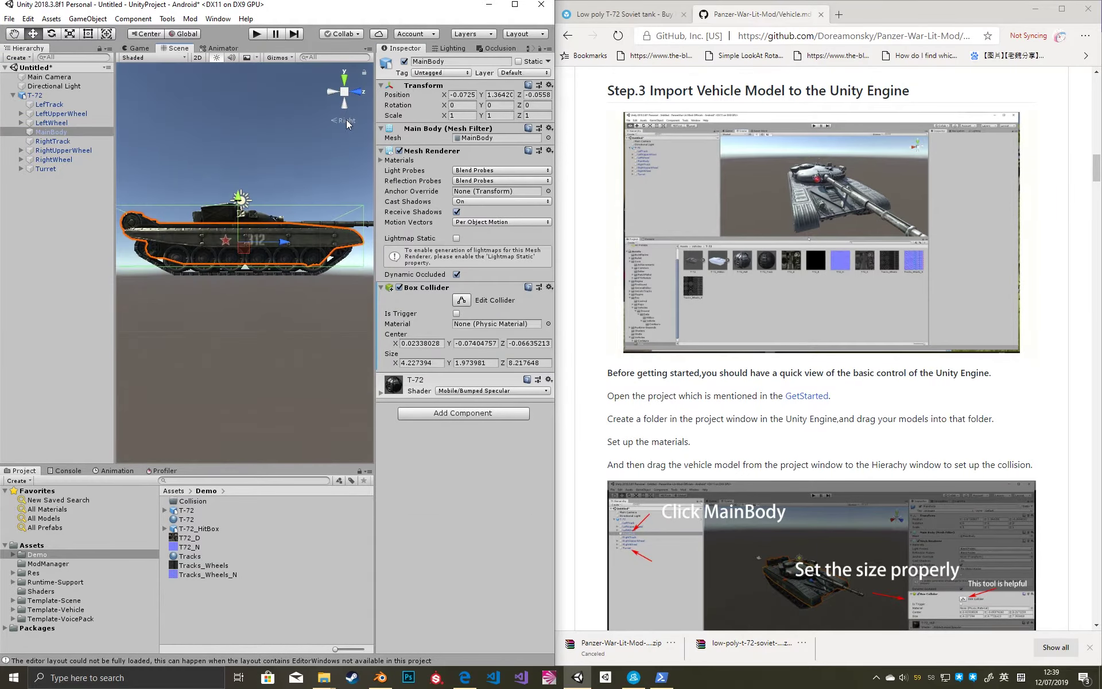
left_click(462, 299)
left_click_drag(241, 267, 243, 231)
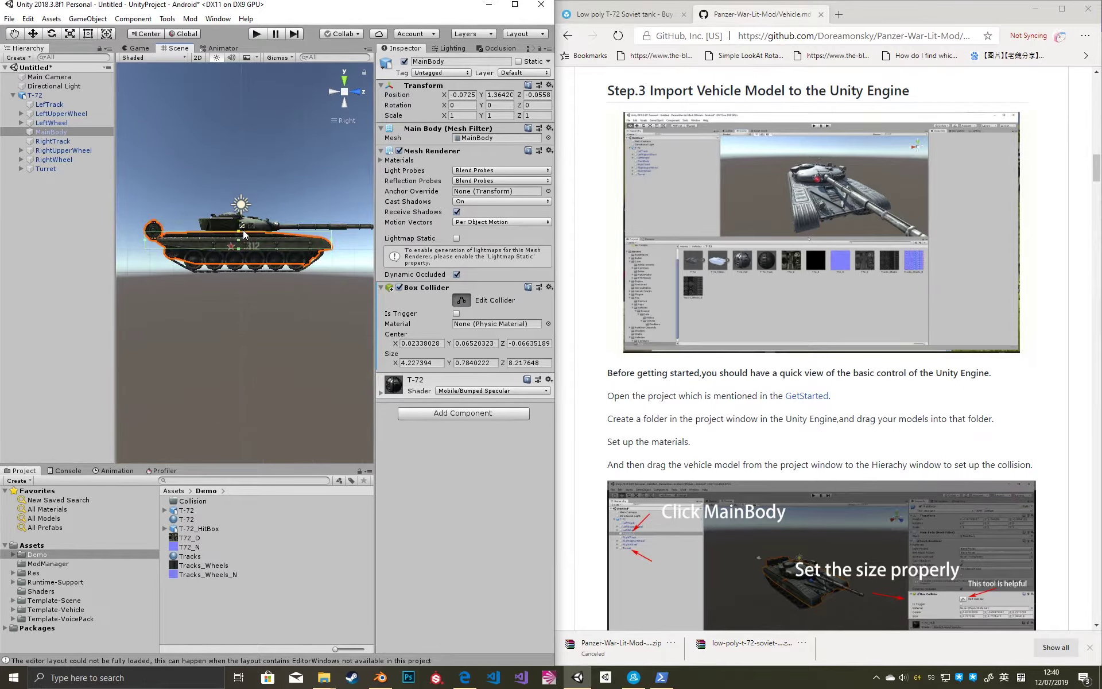
Add a Box Collider to Turret and drag T-72 into the Collision folder.
left_click(45, 168)
left_click(480, 325)
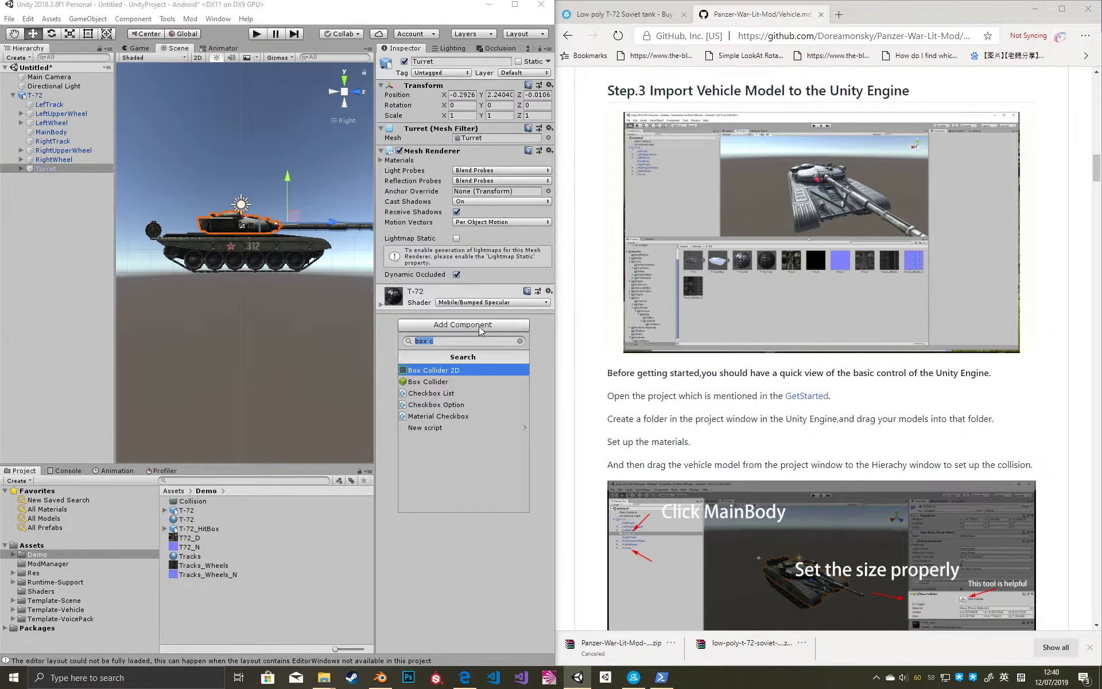
left_click(442, 382)
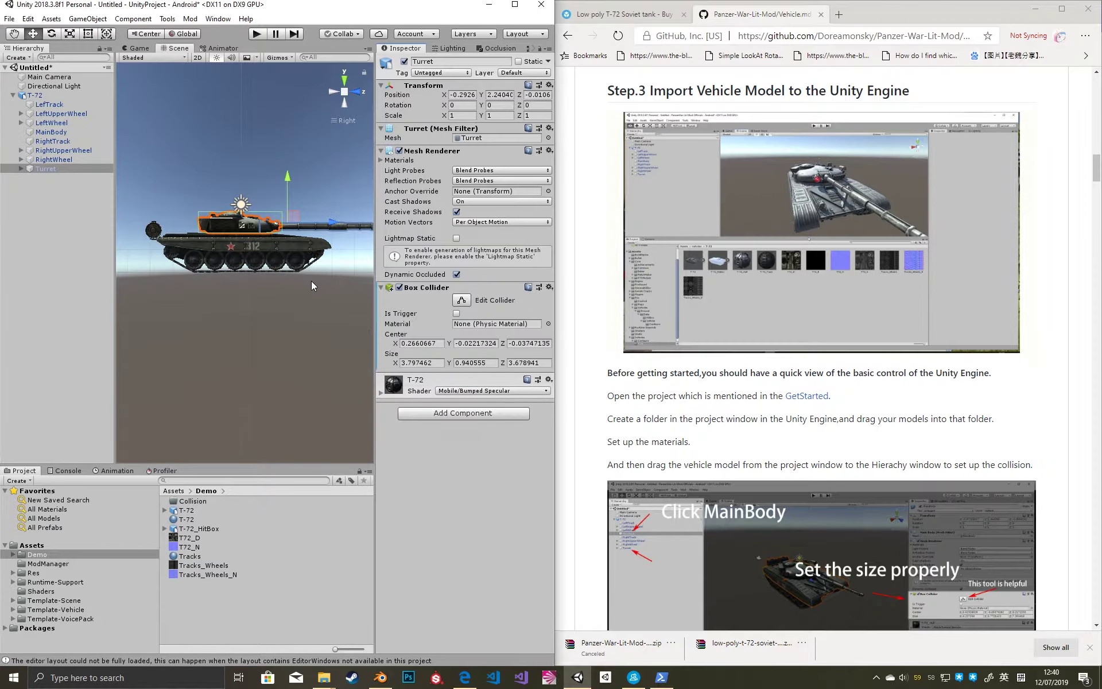
double_click(195, 500)
left_click_drag(39, 96, 247, 533)
Save T-72 as an Original Prefab, then create vehicle 'T-72' in the Mod Manager's vehicle creator.
left_click(249, 361)
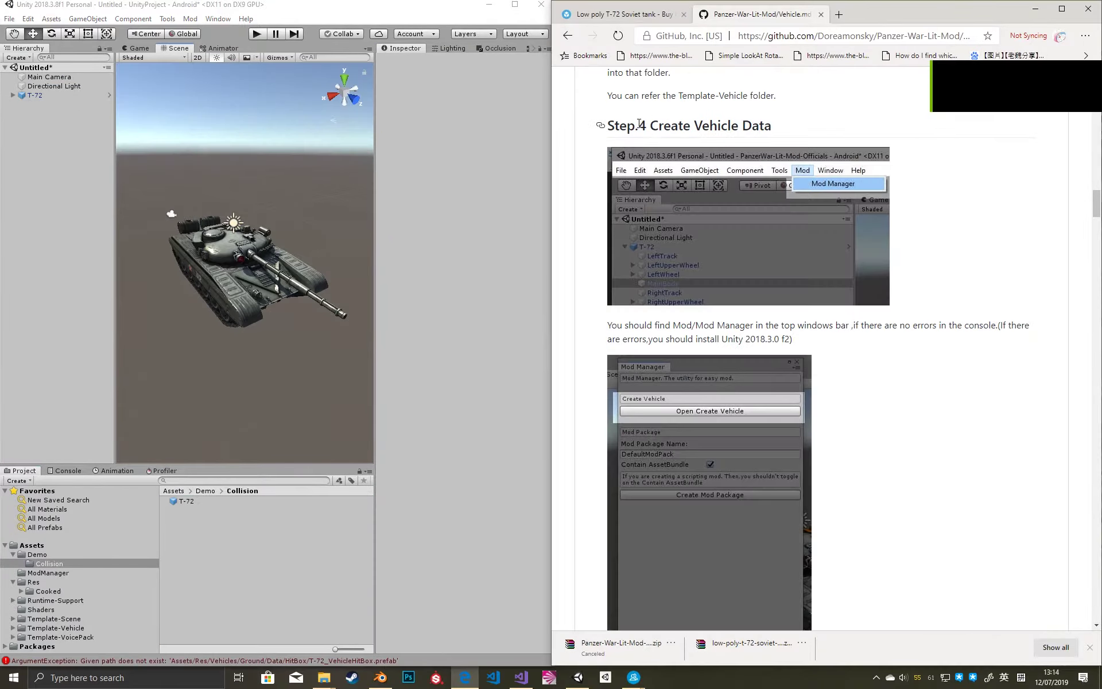
triple_click(718, 126)
left_click(190, 19)
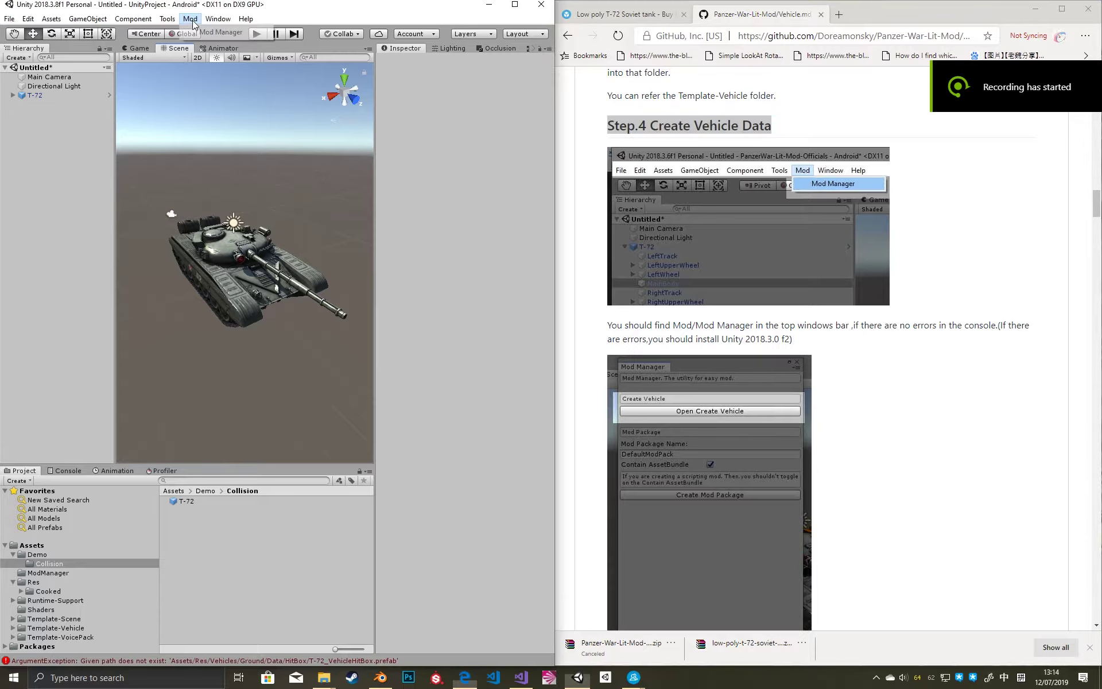
left_click(208, 33)
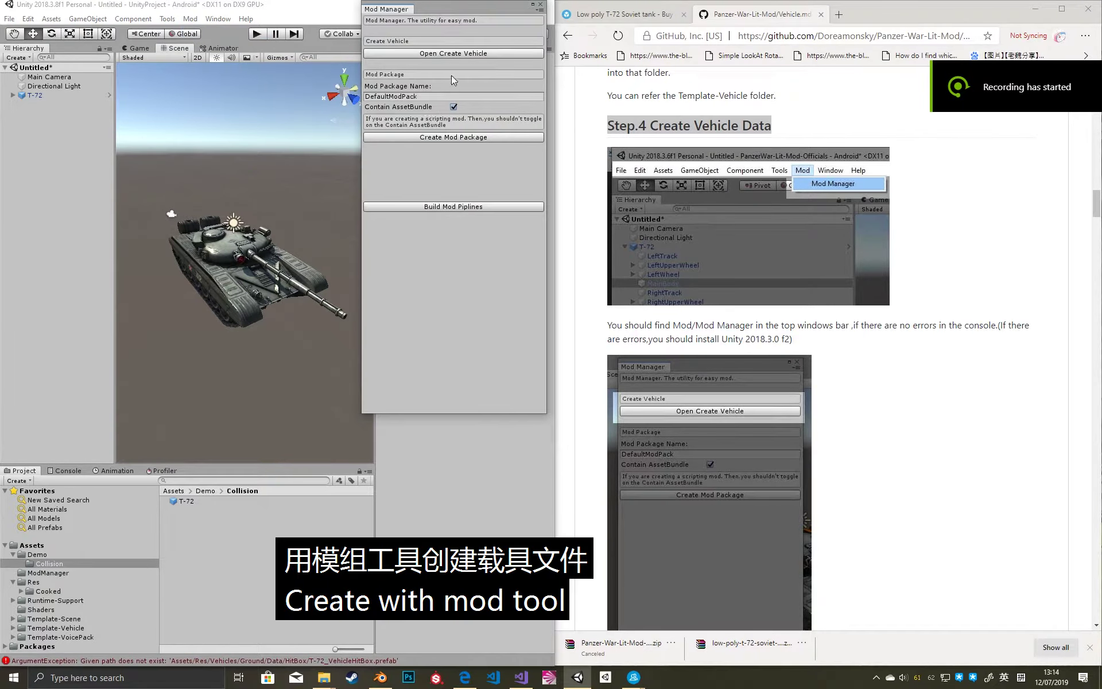
left_click(460, 54)
scroll(833, 338, "down", 1)
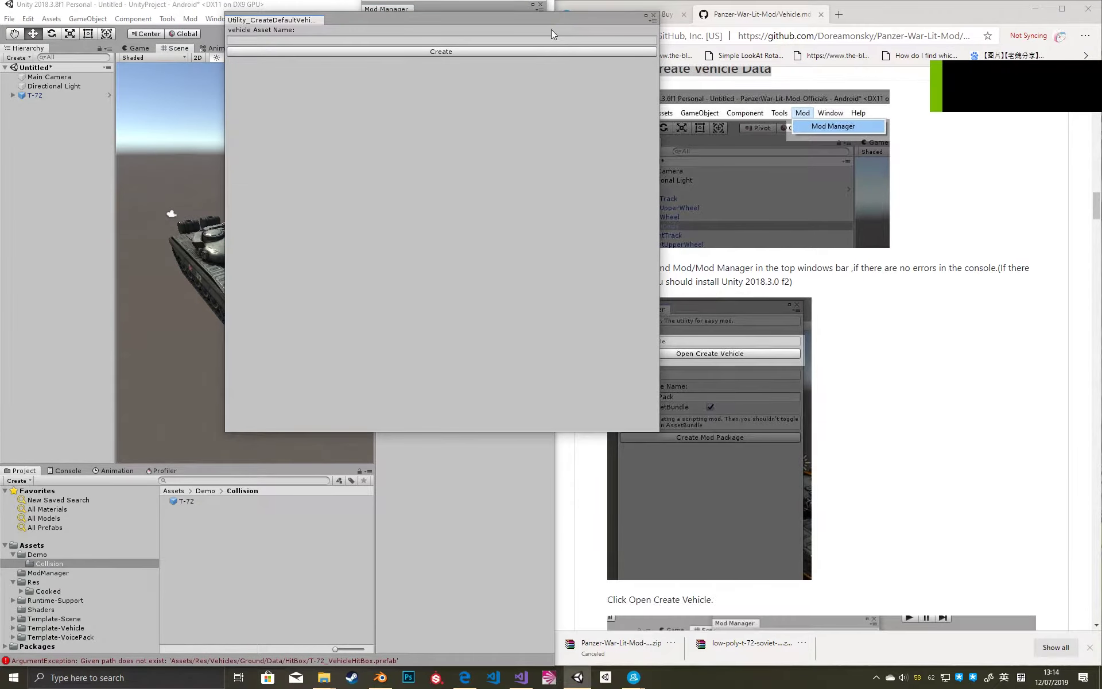
scroll(796, 280, "down", 4)
left_click(382, 40)
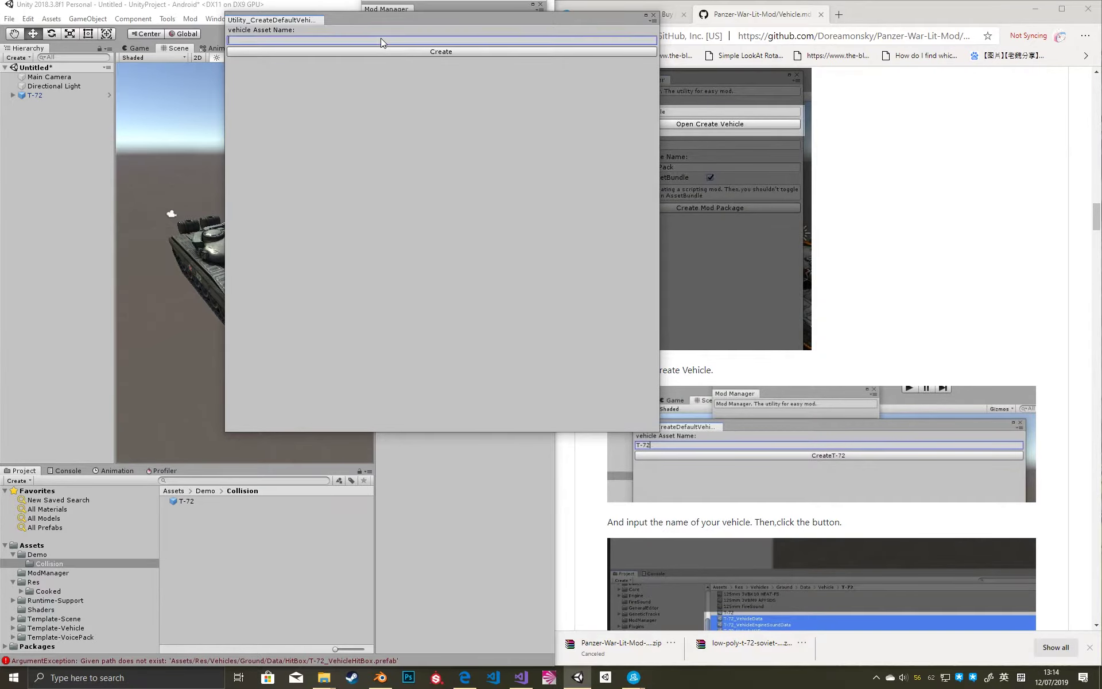
type("T-72")
left_click(412, 51)
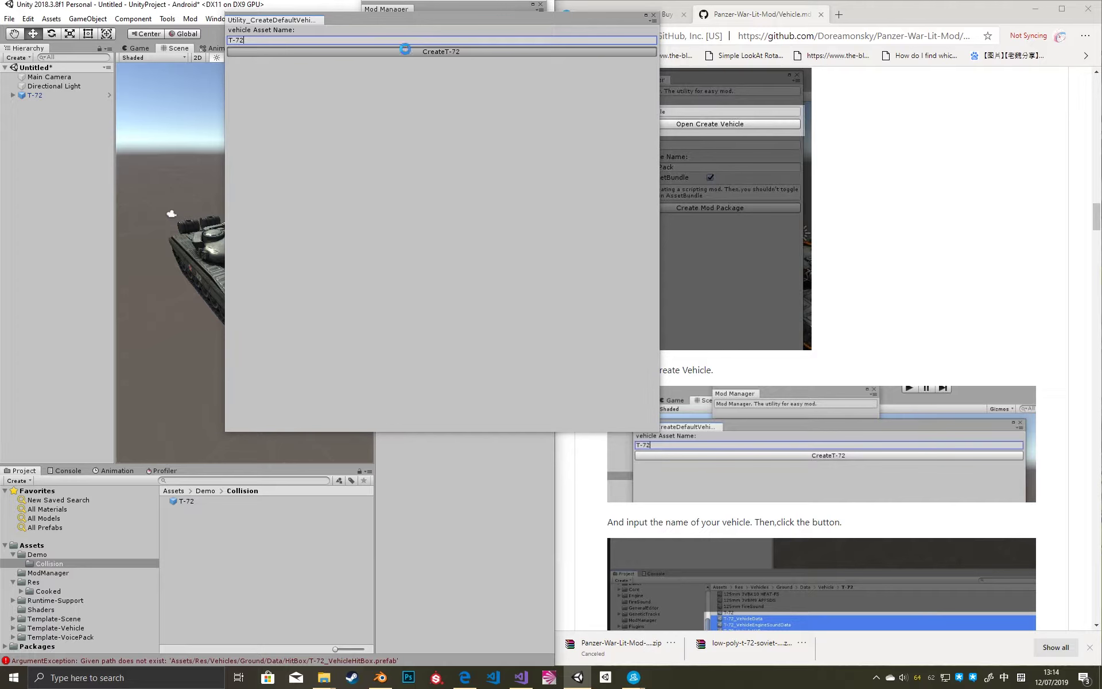
In T-72_VehicleEngineSoundData, assign hl120_start as the engine start sound.
left_click(653, 16)
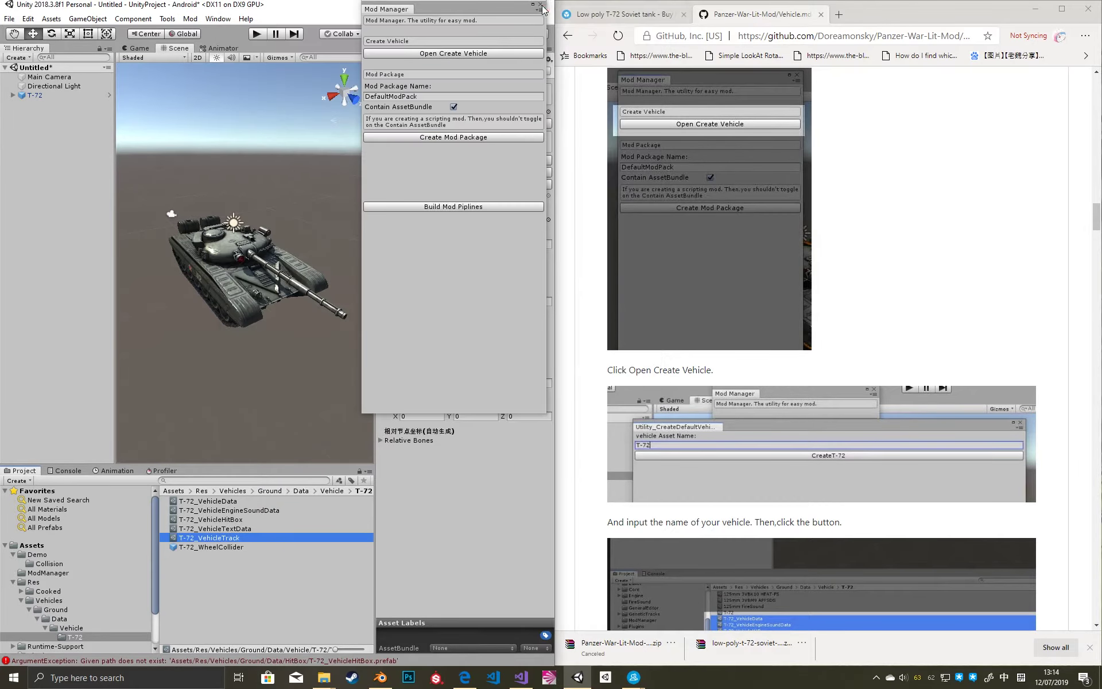
left_click(540, 4)
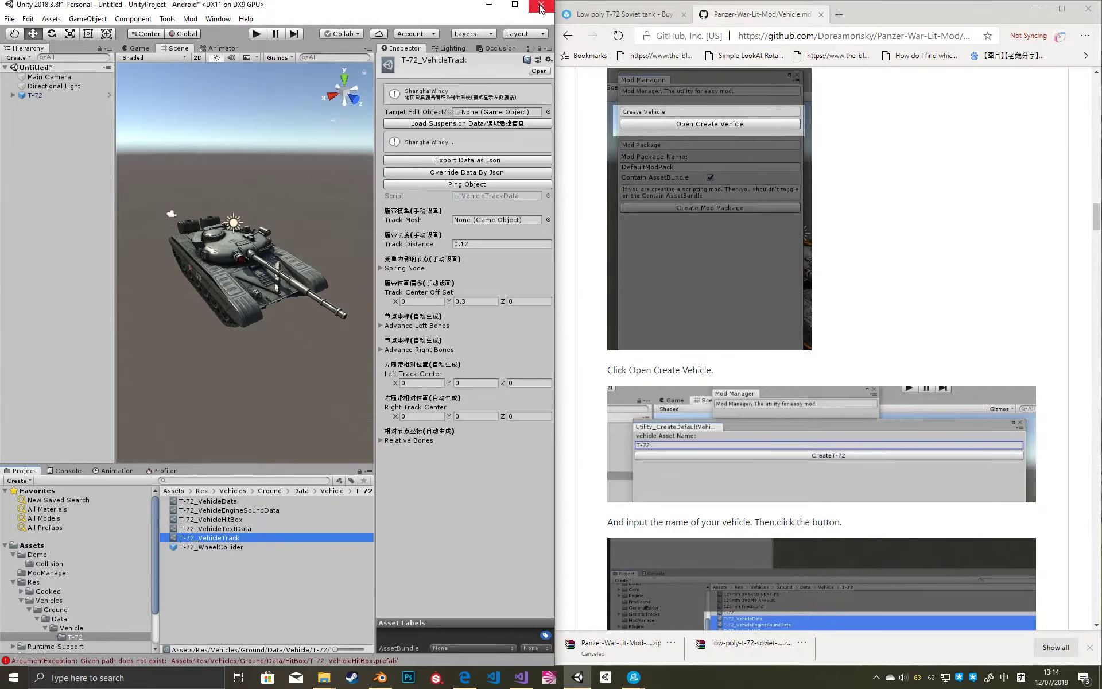
left_click(241, 510)
scroll(704, 349, "down", 9)
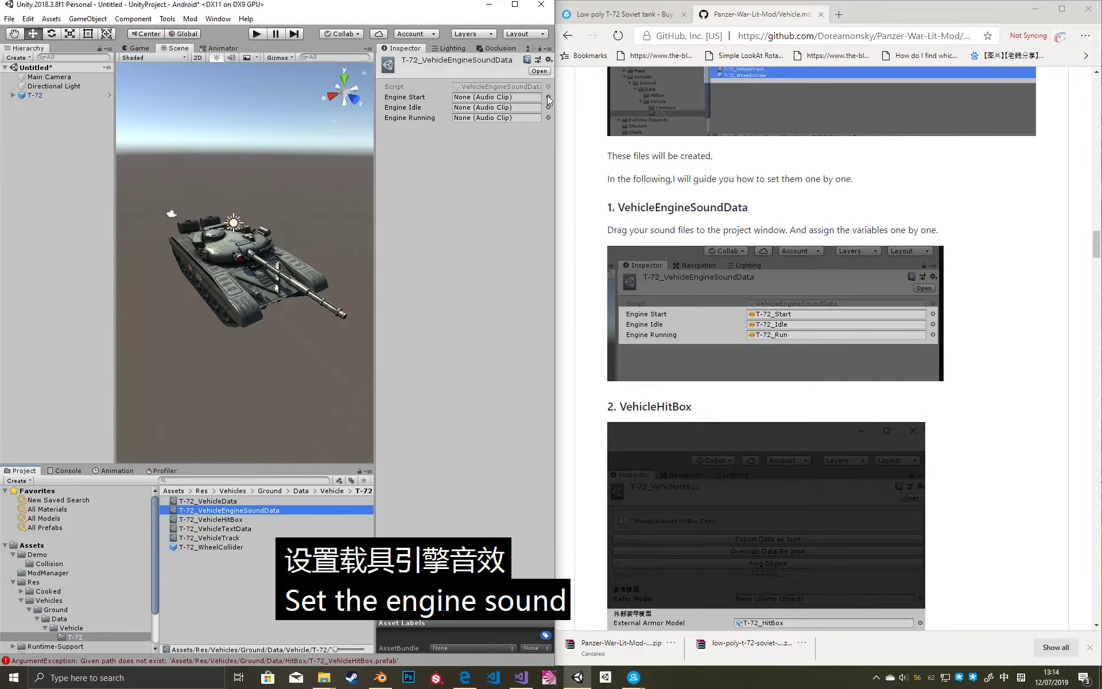
left_click(549, 97)
type("start")
key("shift")
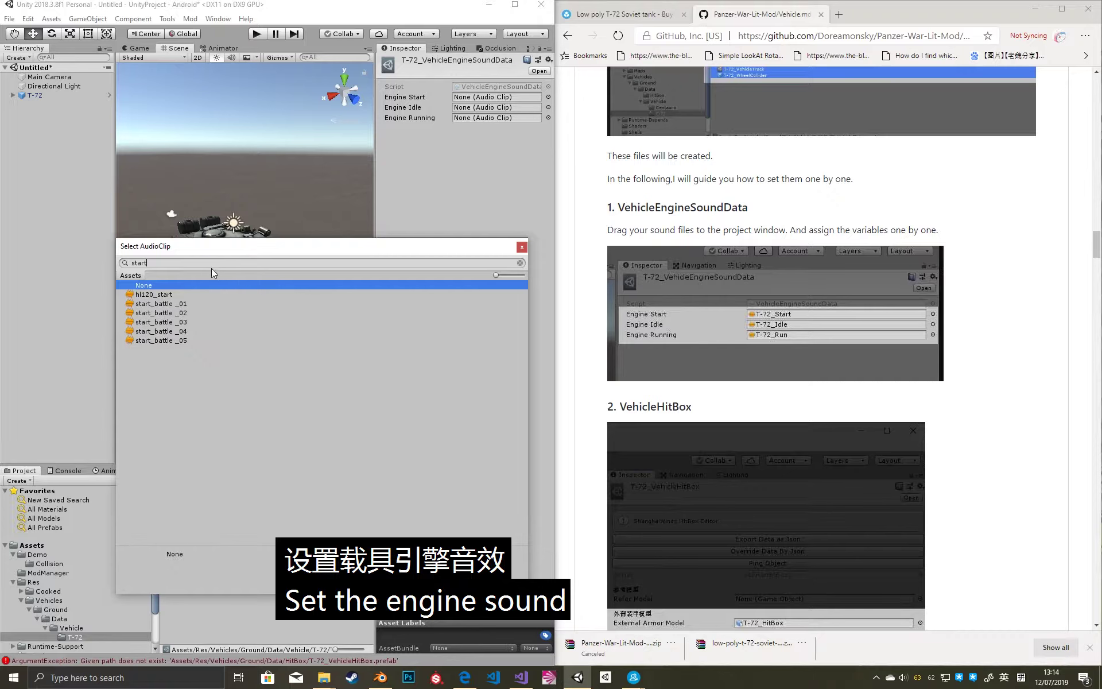
left_click(158, 296)
double_click(158, 298)
Assign hl120_idle and hl120_run as the engine idle and running sounds.
left_click(548, 106)
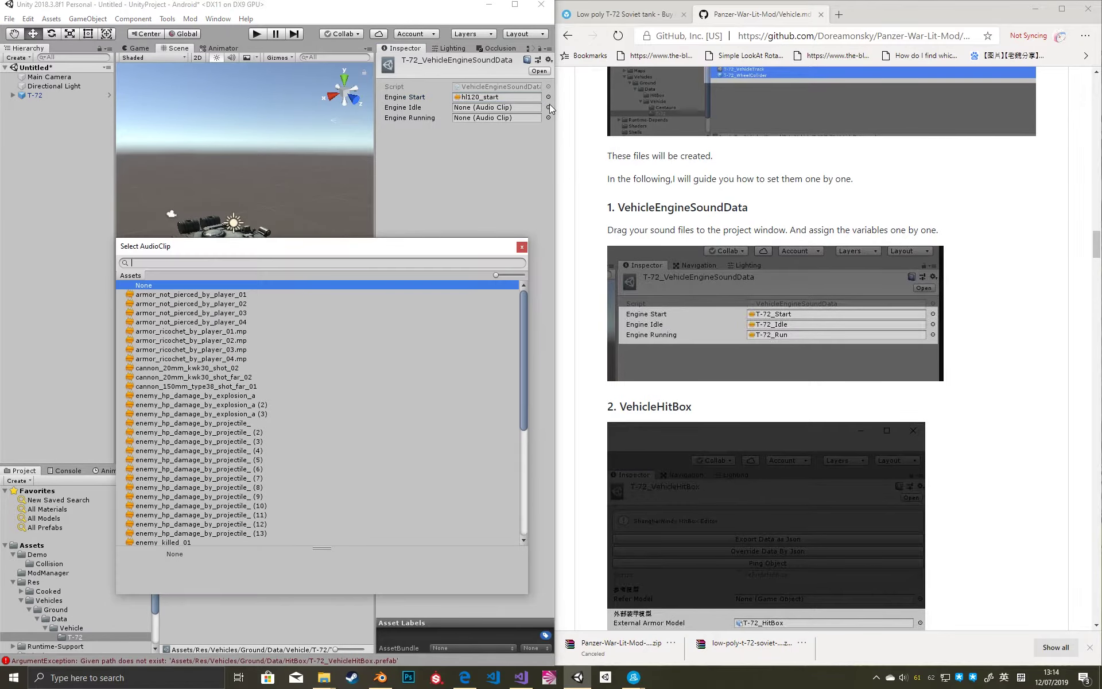
type("idle")
key("Down")
key("Return")
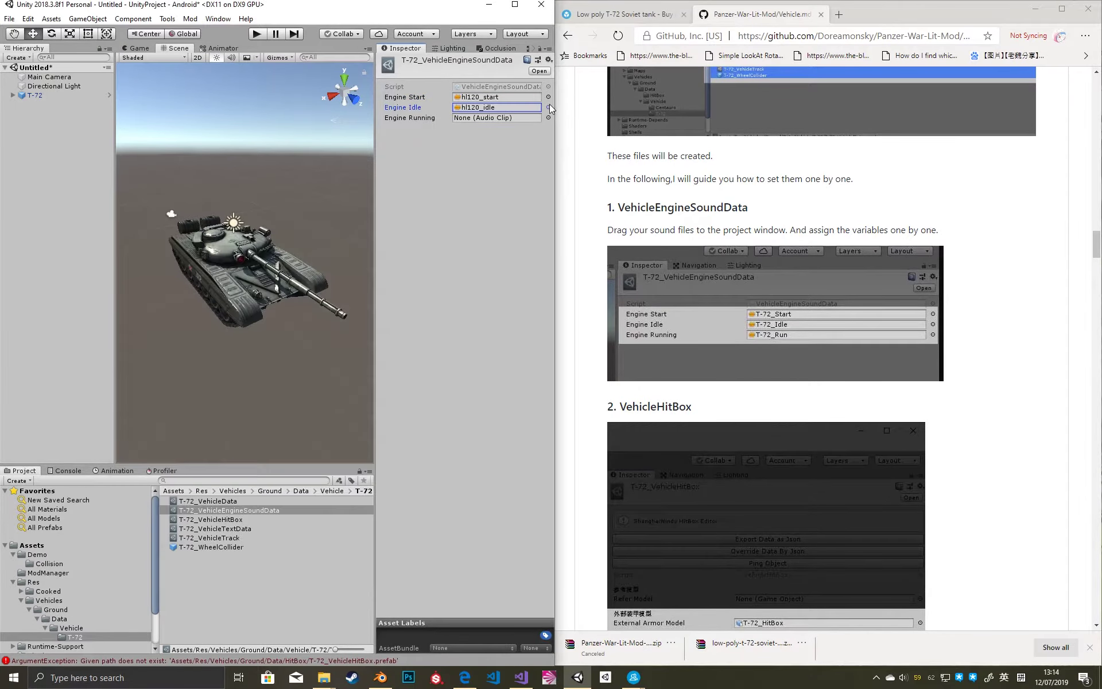
left_click(548, 117)
type("run")
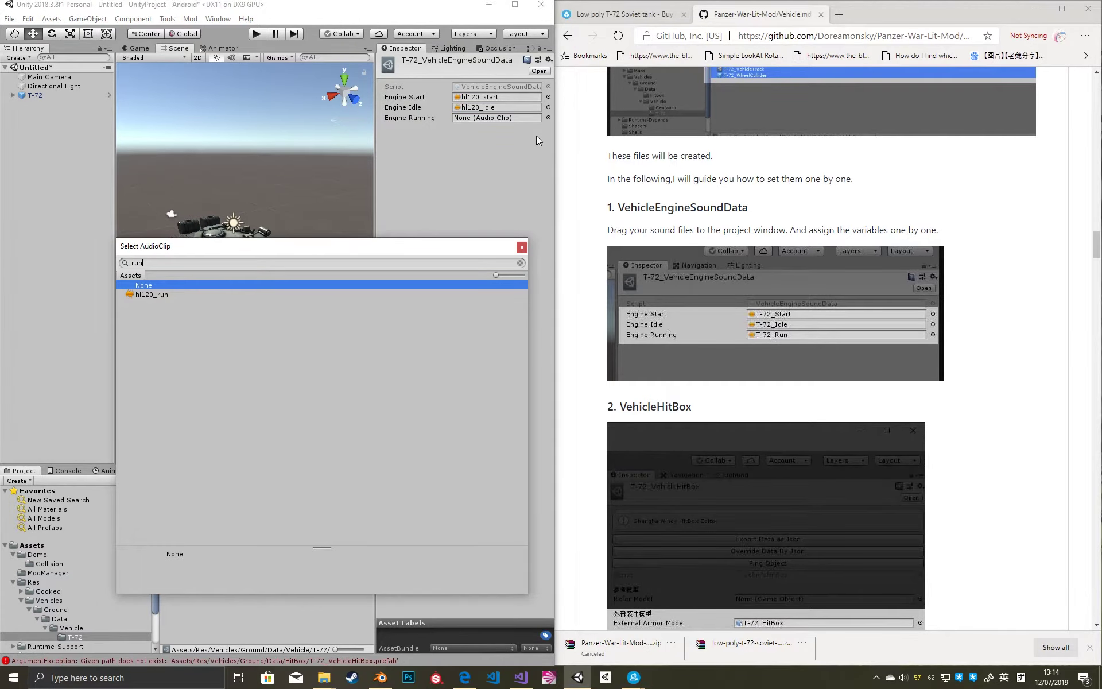
key("Down")
key("Return")
scroll(792, 283, "down", 4)
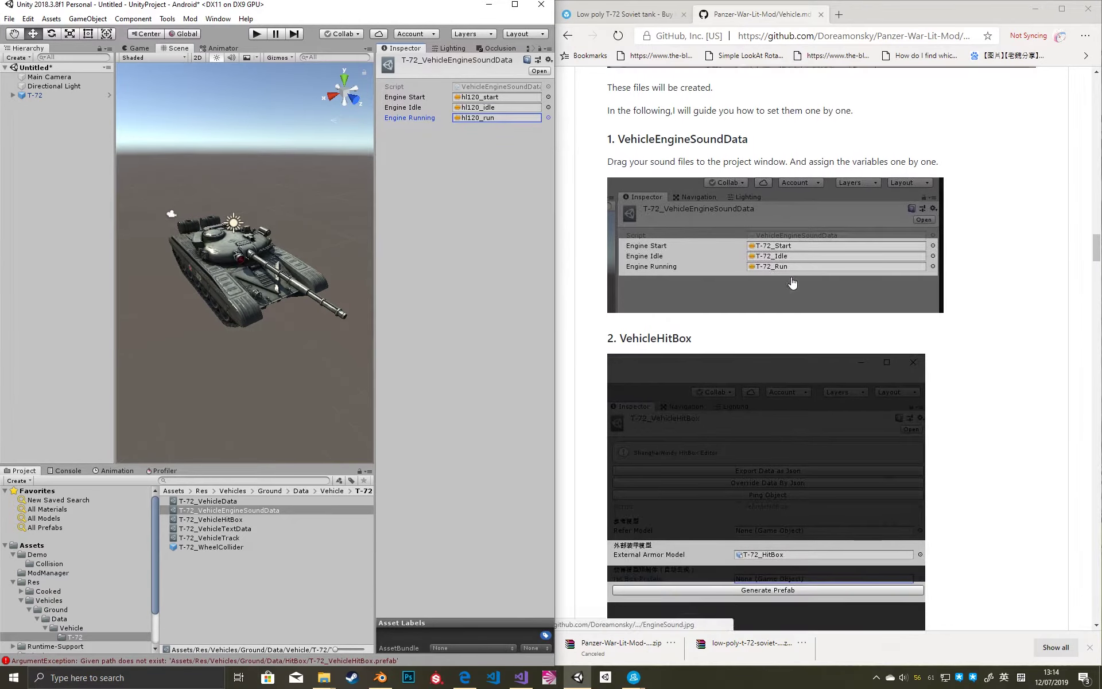
scroll(792, 283, "down", 10)
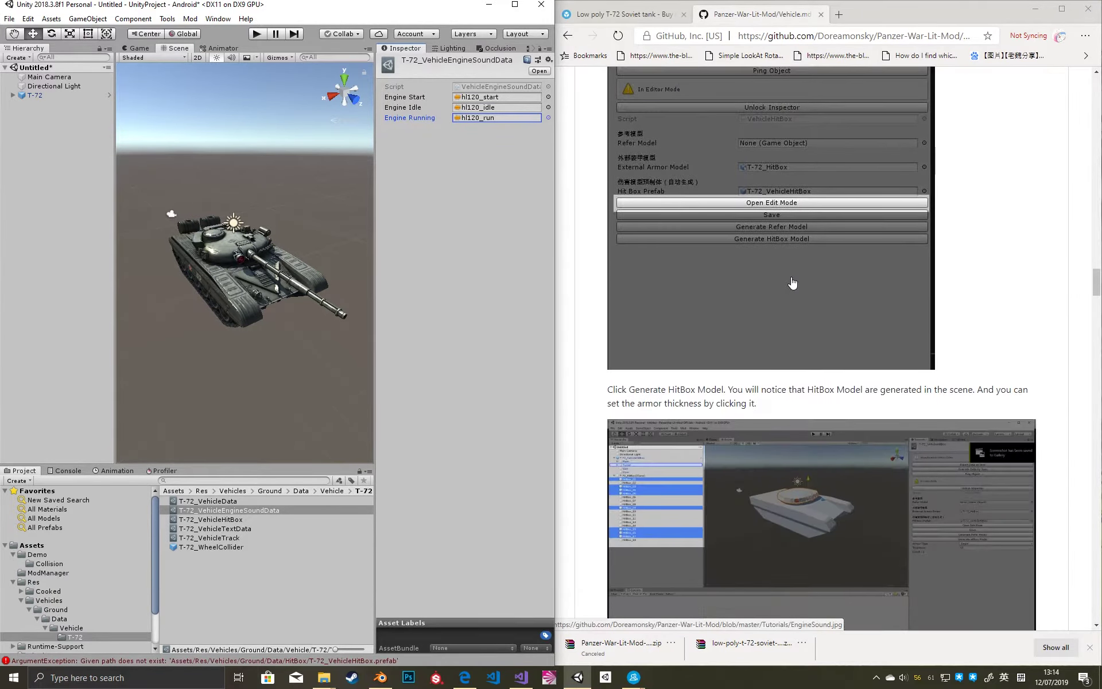
scroll(794, 283, "up", 5)
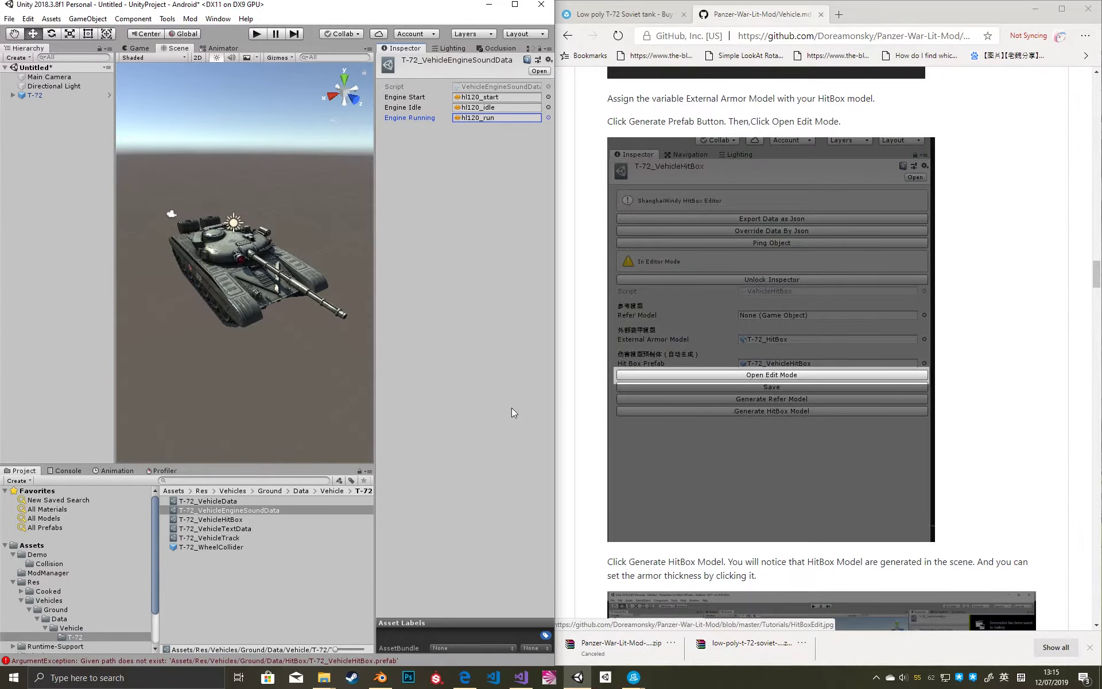
scroll(739, 261, "up", 6)
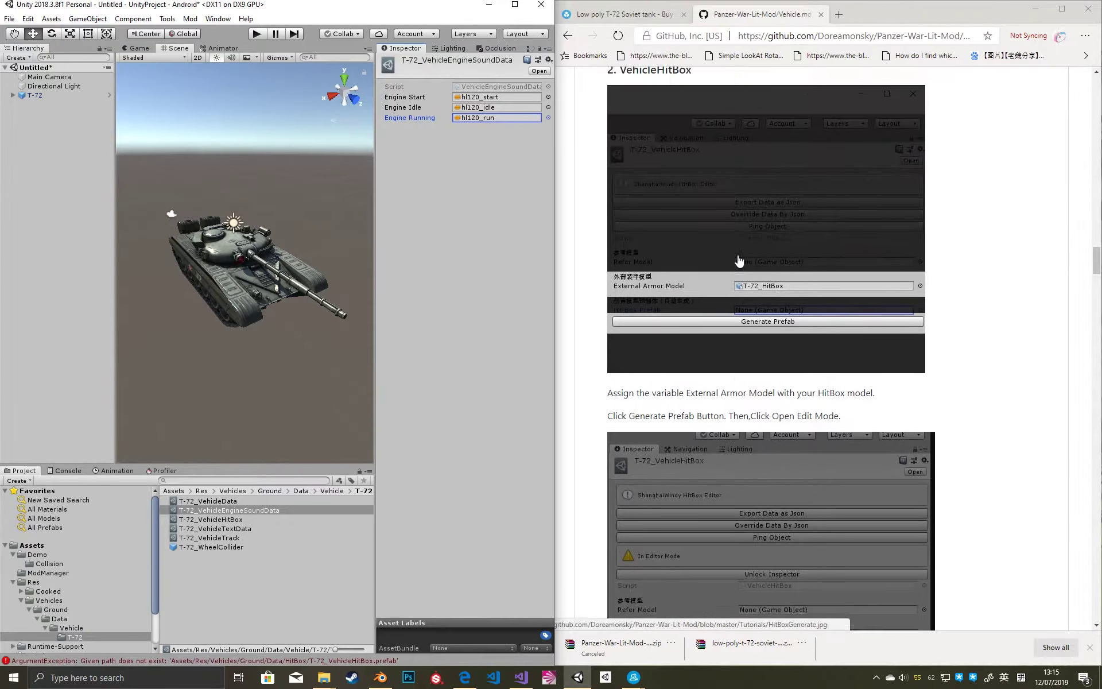
scroll(635, 130, "down", 3)
scroll(667, 121, "up", 1)
triple_click(667, 120)
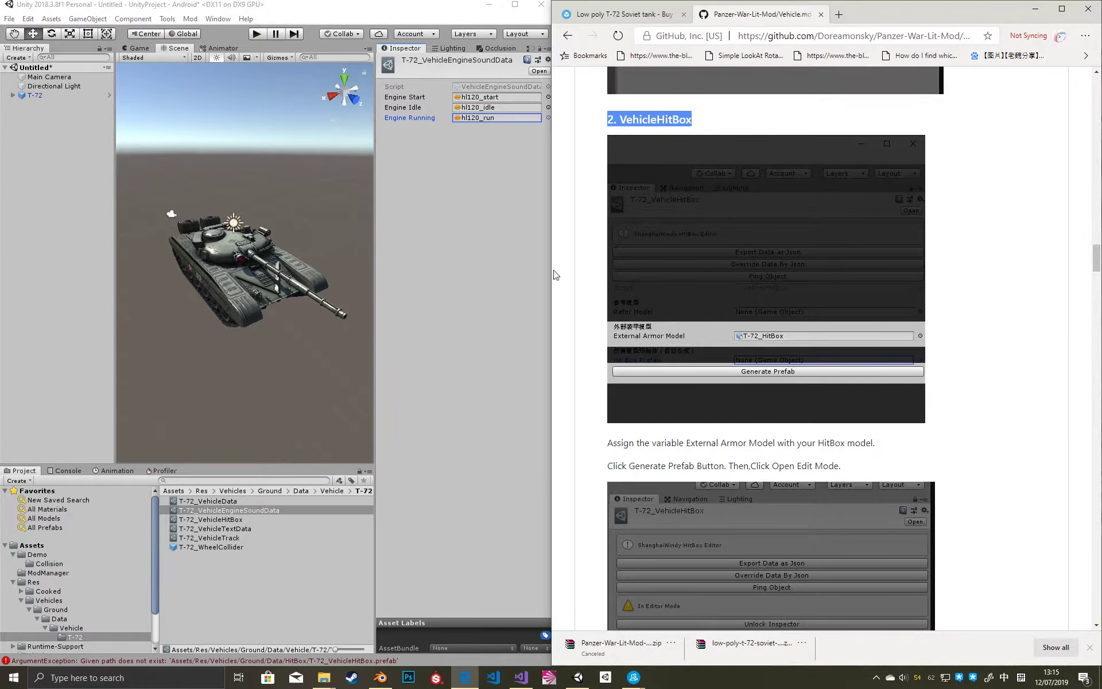
Set the T-72 vehicle hitbox data's external armor model to T-72_HitBox.
left_click(231, 520)
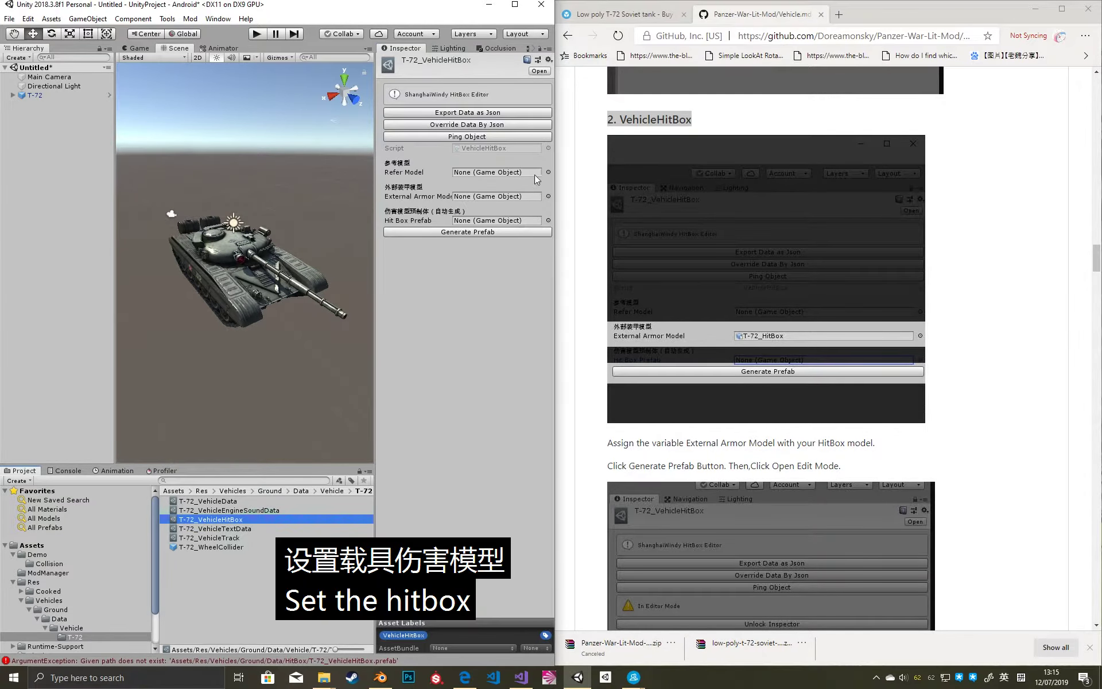
left_click(548, 196)
type("t-")
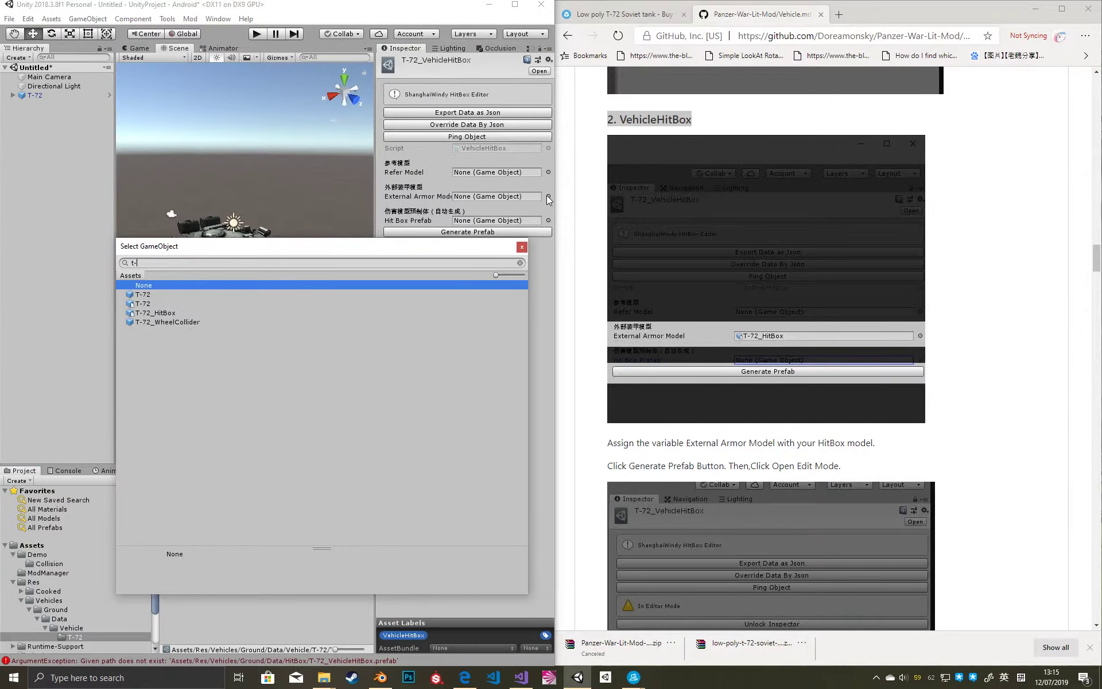
type("72")
key("Down")
key("Down")
key("Down")
key("Return")
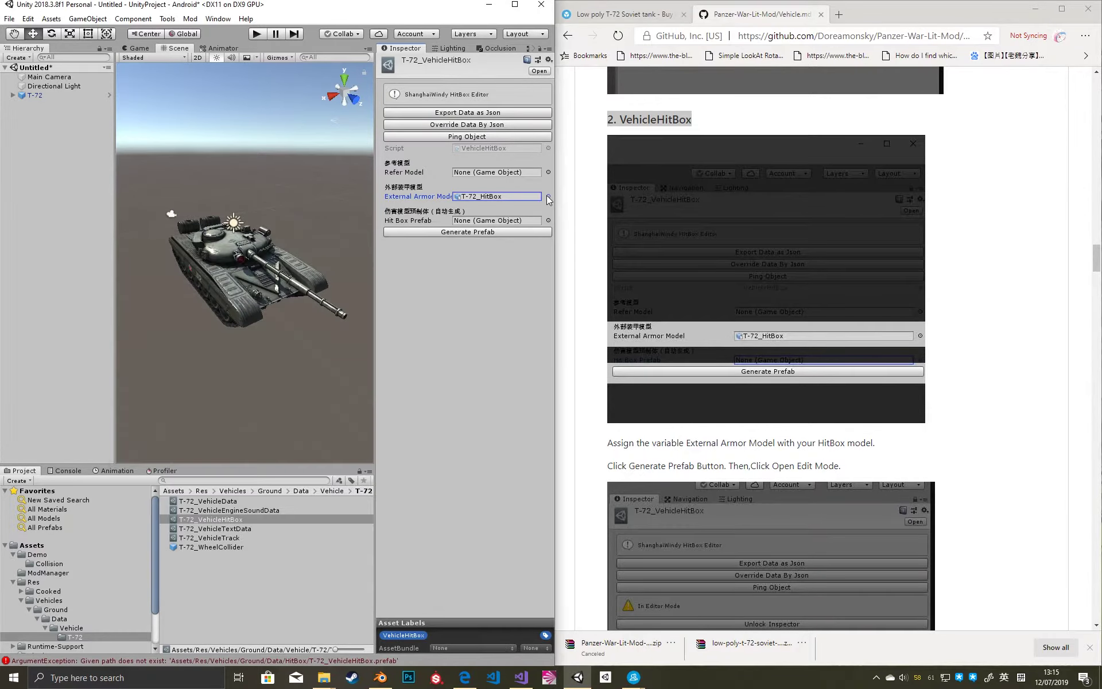
Generate the hitbox prefab, edit it without saving the scene, and generate the hitbox model.
left_click(460, 232)
left_click(459, 233)
left_click(310, 363)
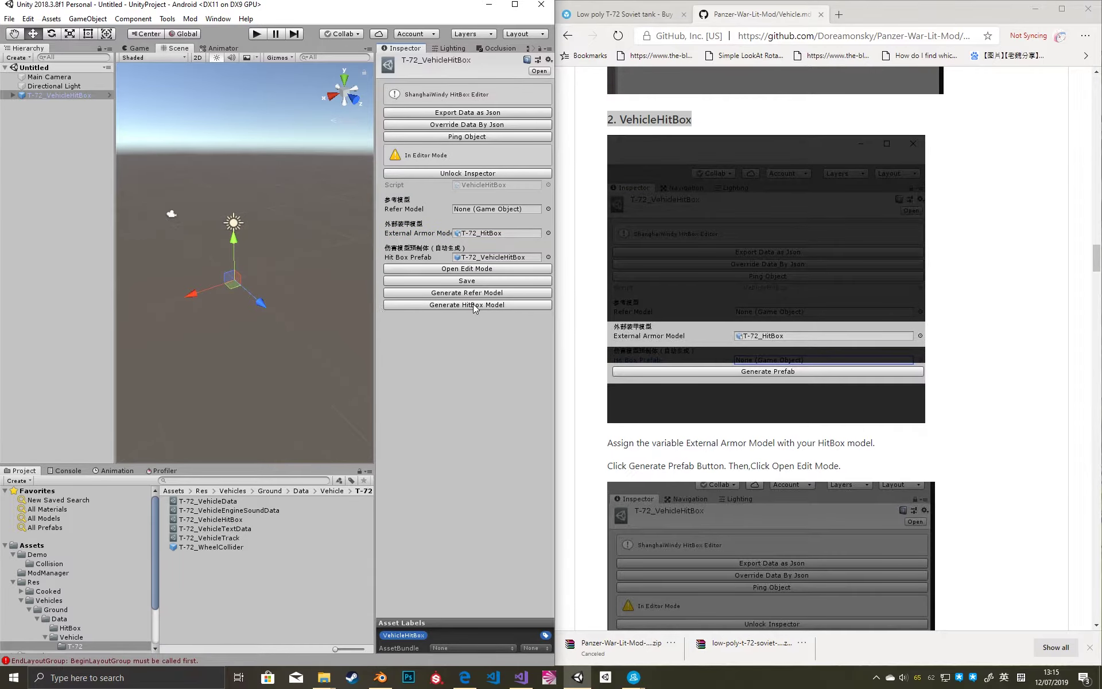
scroll(772, 354, "down", 10)
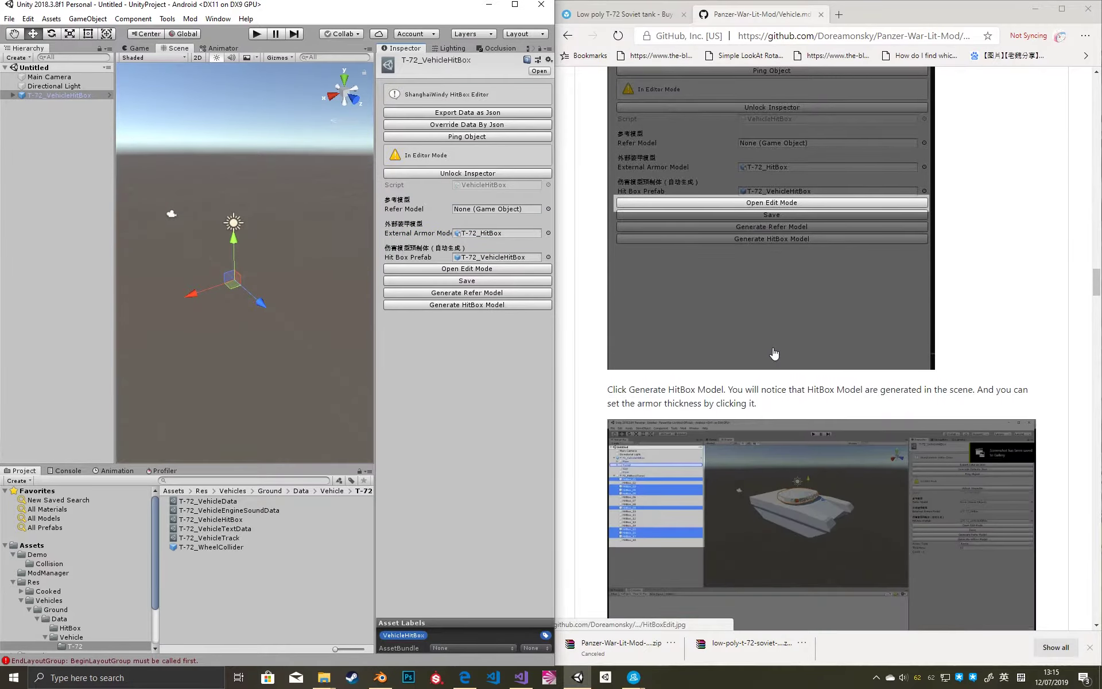
left_click(508, 305)
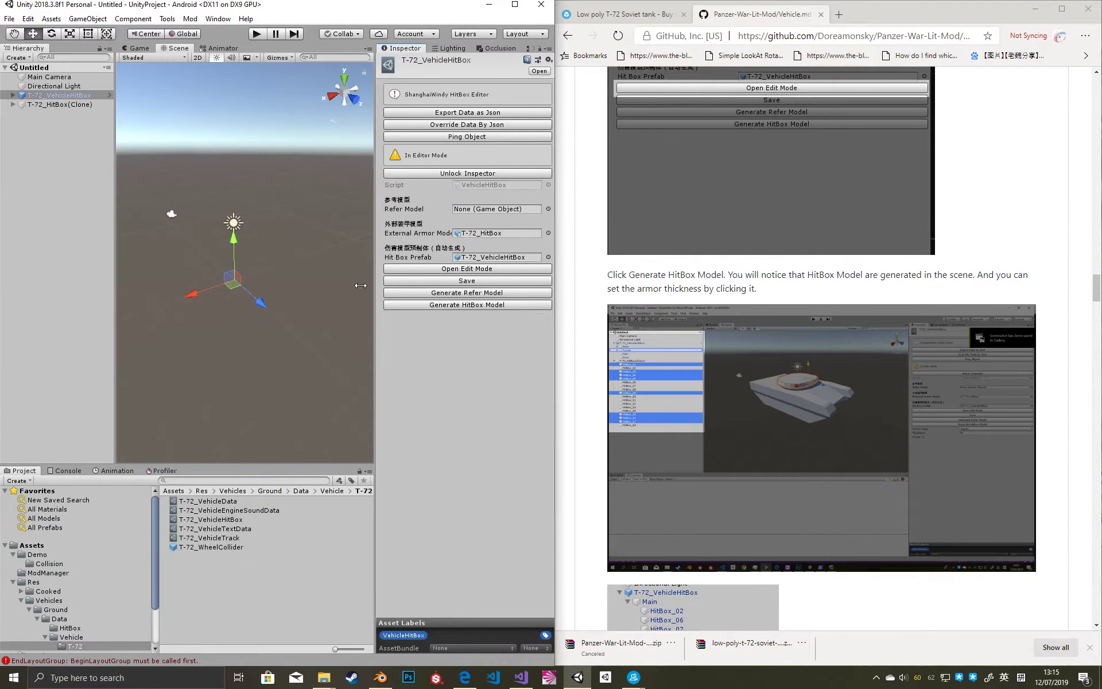
Inspect HitBox_01, make the HitBox layer visible, and expand T-72_VehicleHitBox's groups.
left_click(13, 104)
left_click(50, 114)
double_click(50, 117)
left_click_drag(263, 253, 327, 223, "alt")
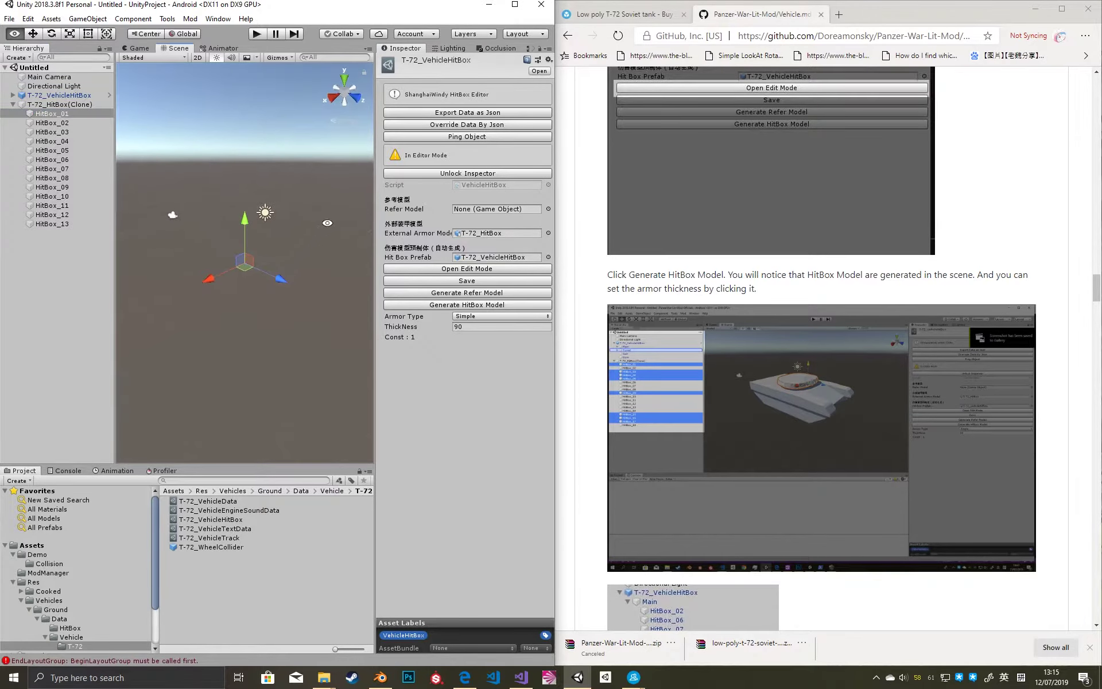
left_click(484, 35)
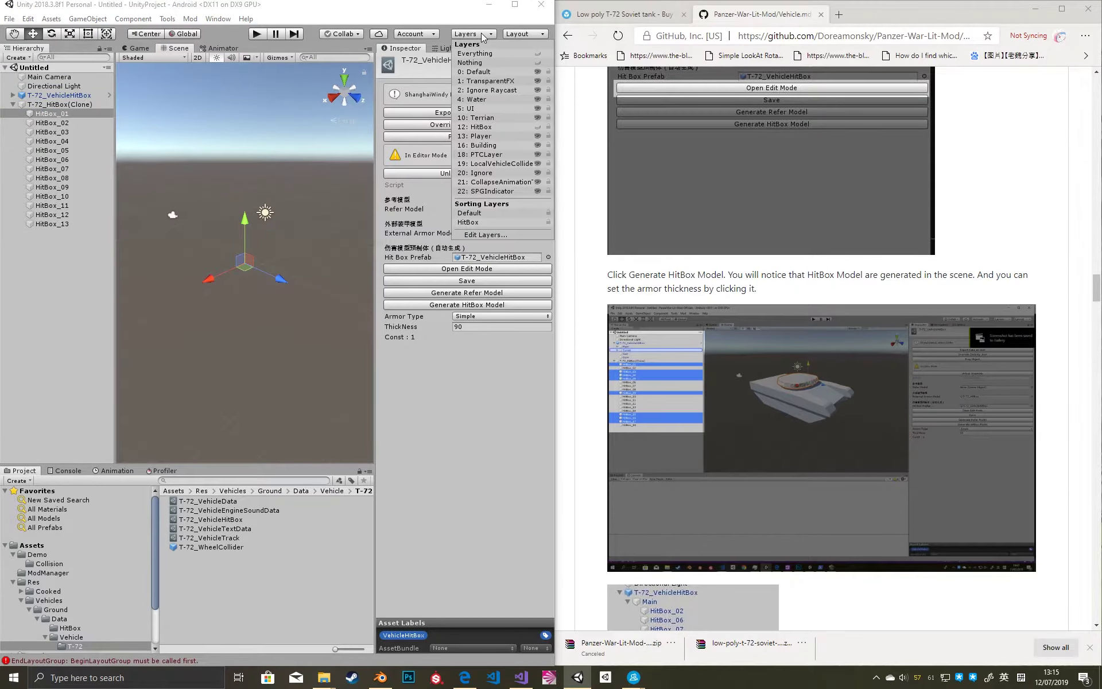
left_click(538, 127)
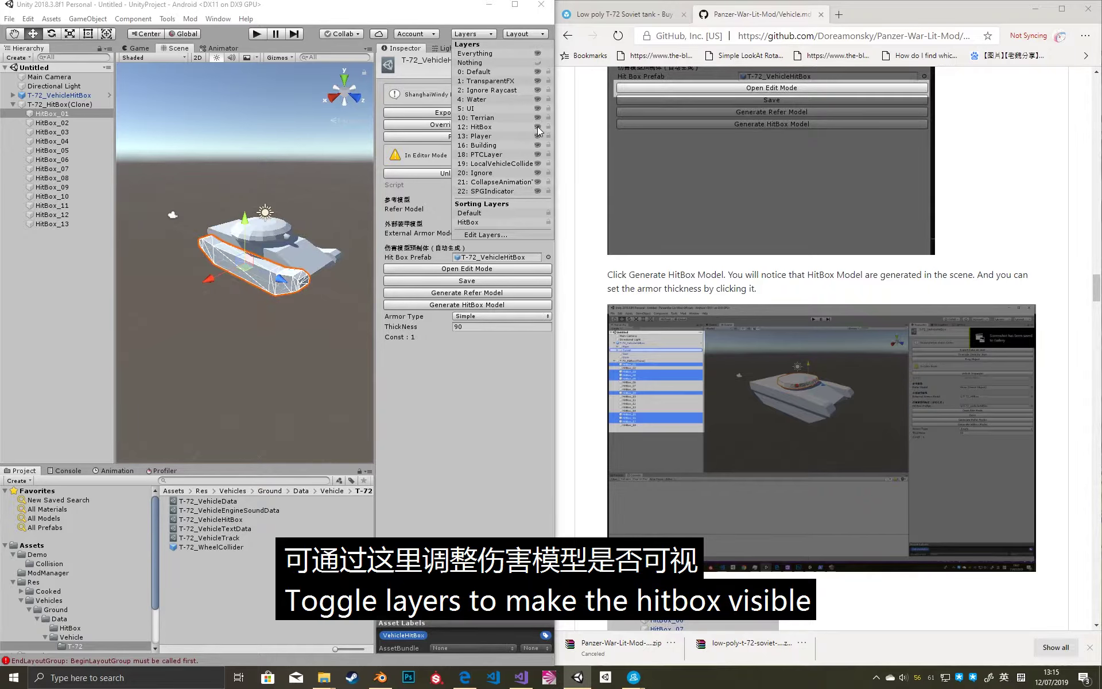
left_click(478, 36)
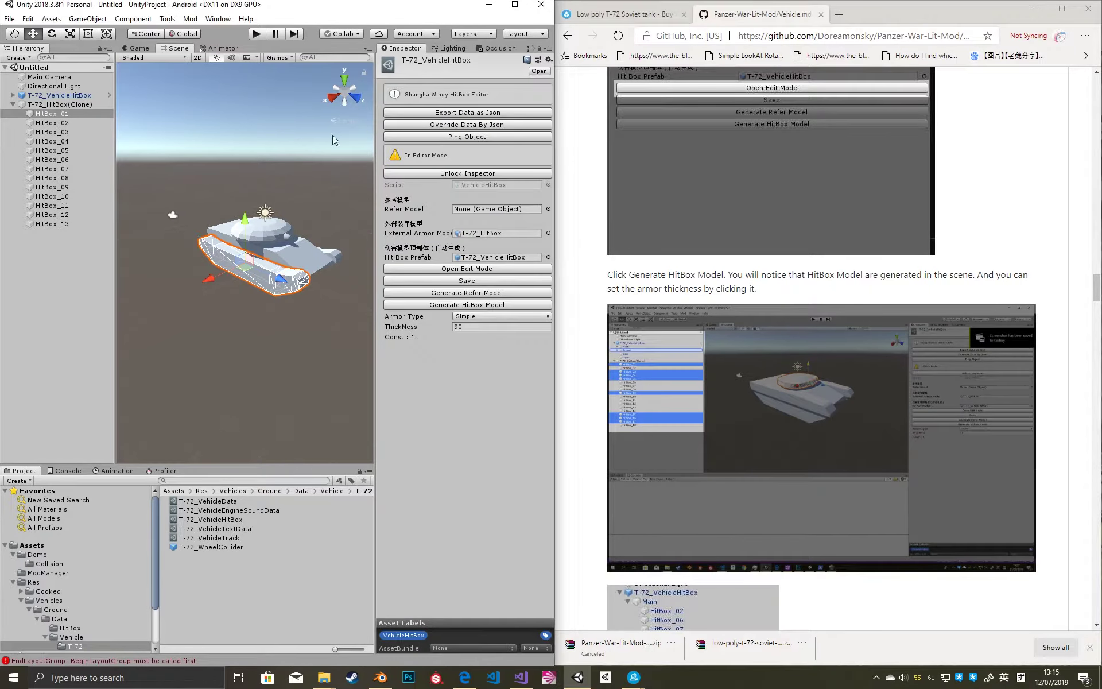
scroll(271, 240, "up", 10)
left_click(302, 248)
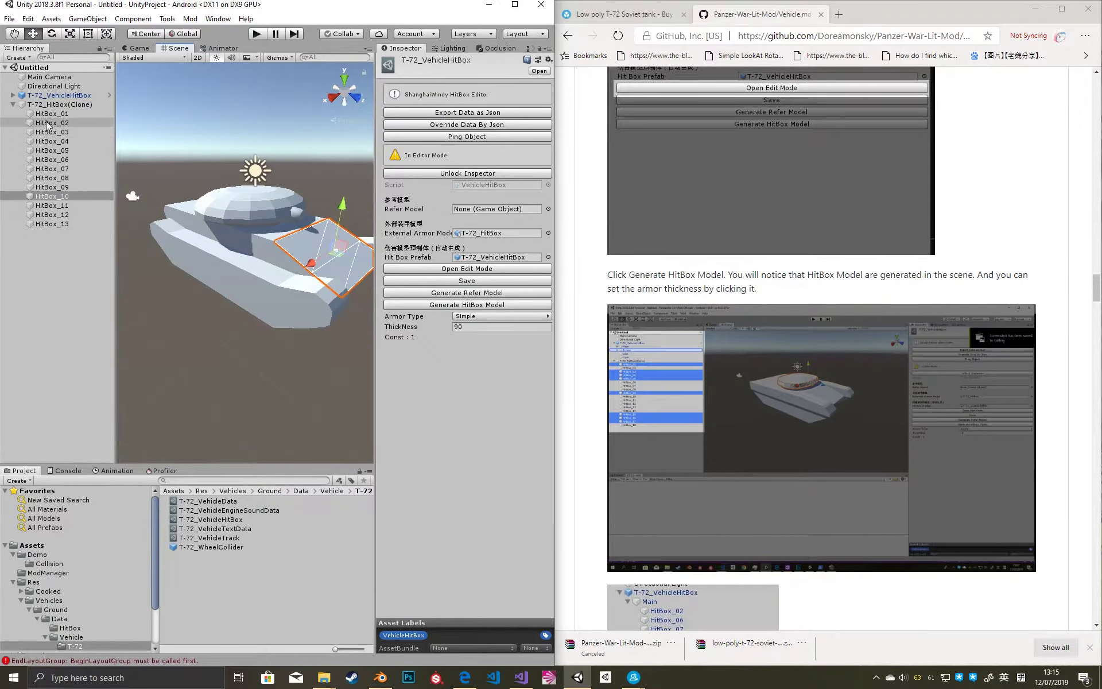
left_click(13, 95)
Move HitBox_01 through HitBox_13 under the Main group.
left_click(62, 153)
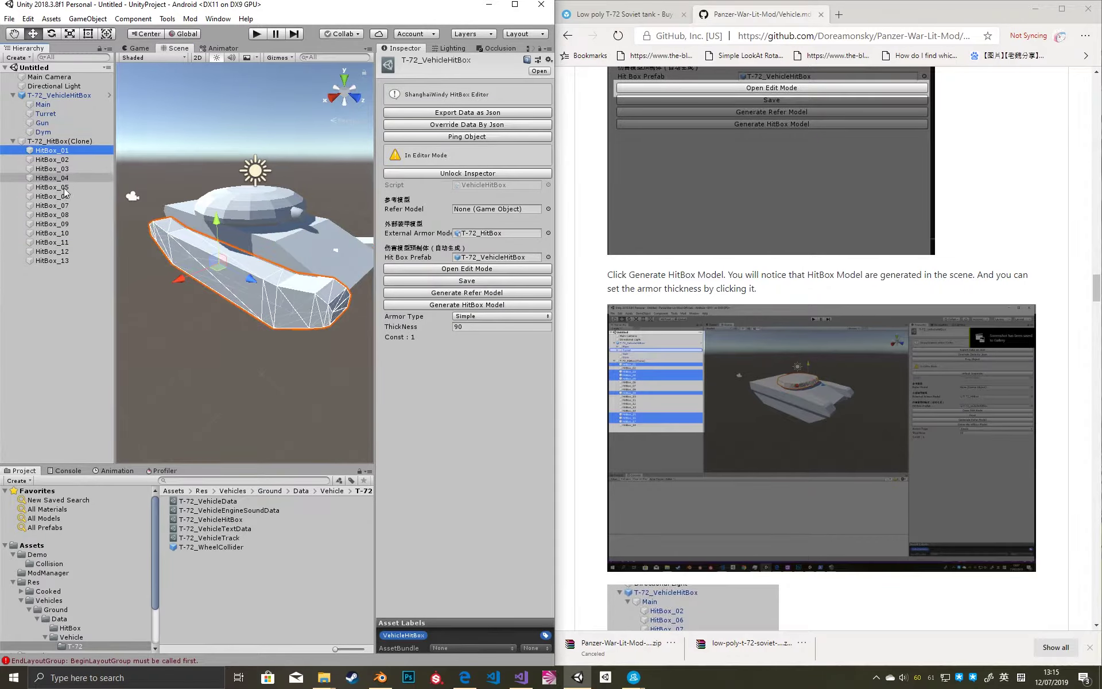
left_click(51, 261, "shift")
left_click_drag(48, 202, 53, 106)
From the right view, move turret hitboxes 02, 03, 04, 06, 11, 12 under Turret.
left_click(60, 141)
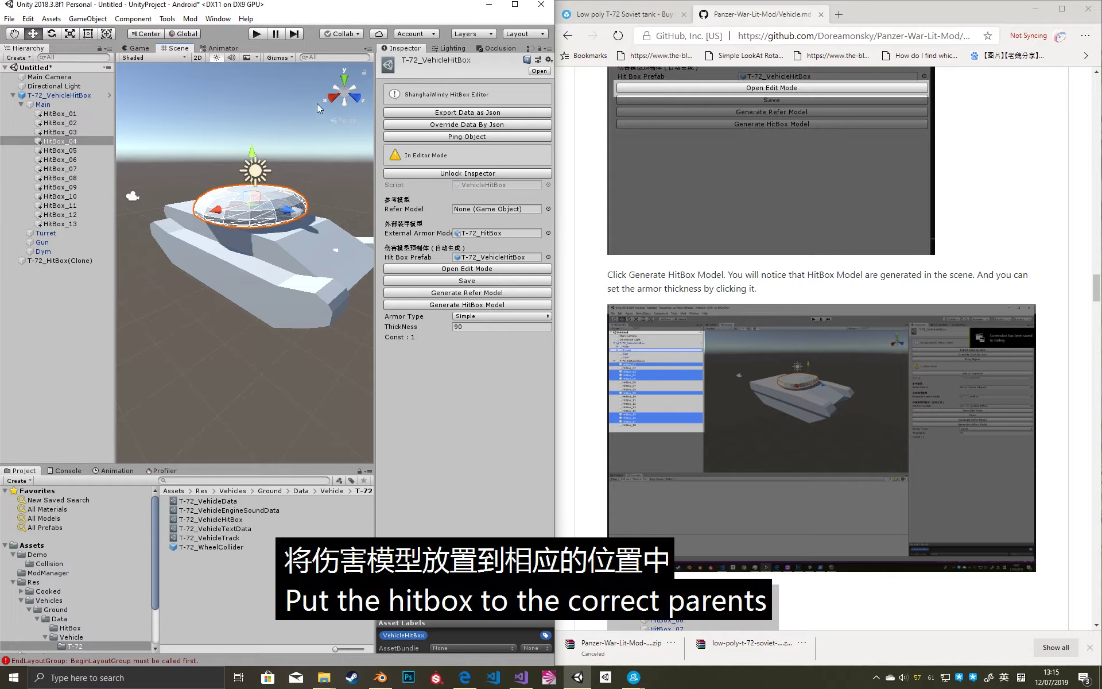
left_click(333, 98)
left_click(340, 123)
left_click_drag(315, 192, 137, 216)
left_click_drag(297, 220, 367, 230)
left_click(211, 207, "shift")
left_click_drag(80, 160, 47, 233)
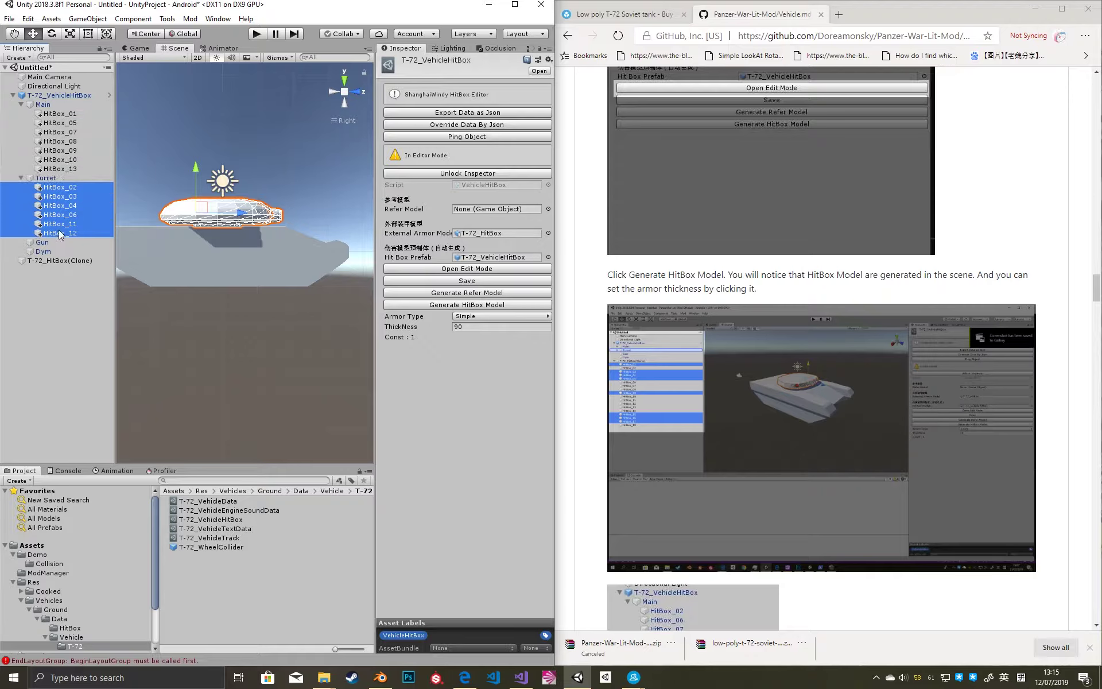
left_click(260, 159)
left_click(344, 122)
left_click_drag(313, 166, 178, 206, "alt")
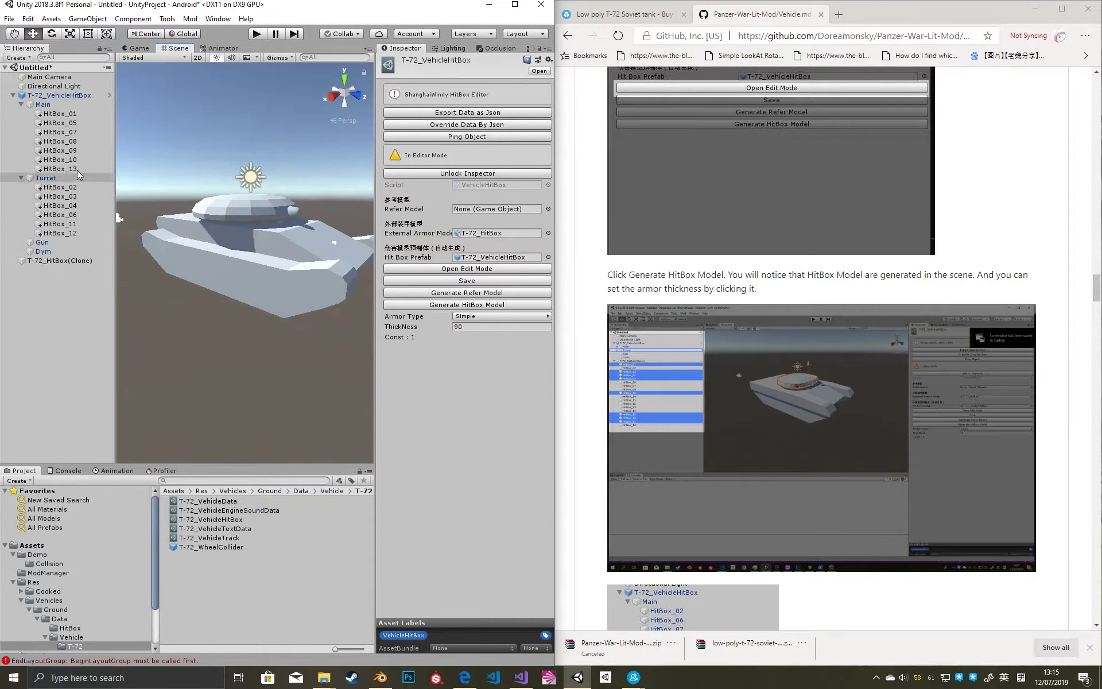
left_click(61, 114)
Set both track hitboxes, HitBox_01 and HitBox_13, to Intermittent Armor with thickness 20.
left_click_drag(323, 242, 329, 285, "alt")
left_click(328, 285, "shift")
left_click(484, 316)
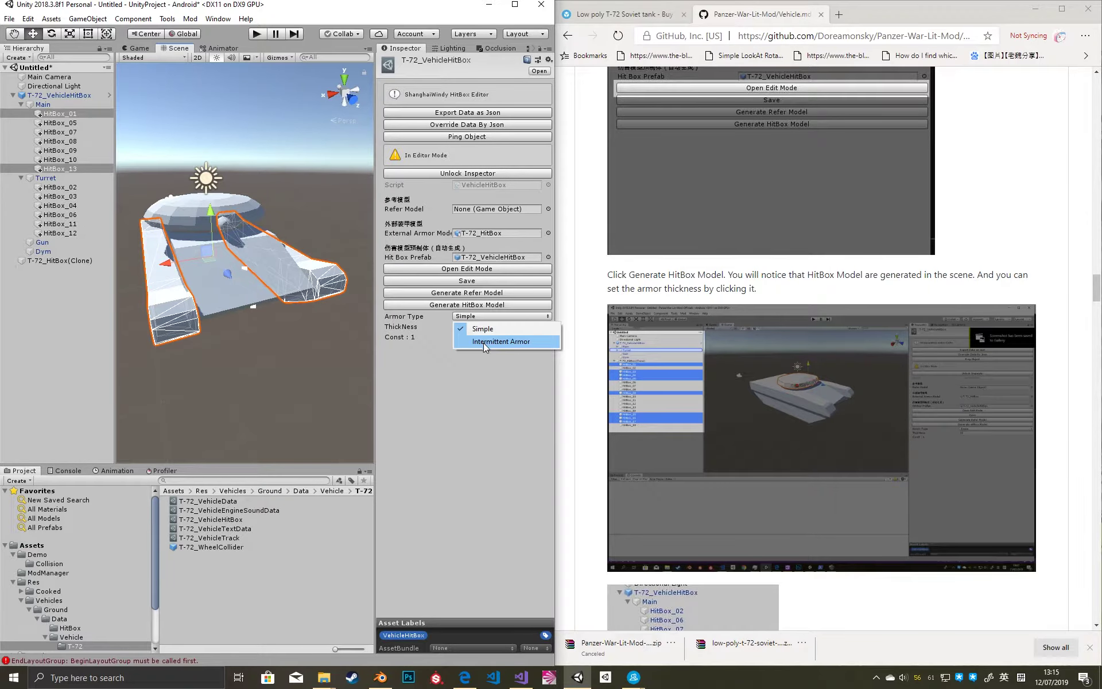
left_click(483, 342)
left_click(59, 114)
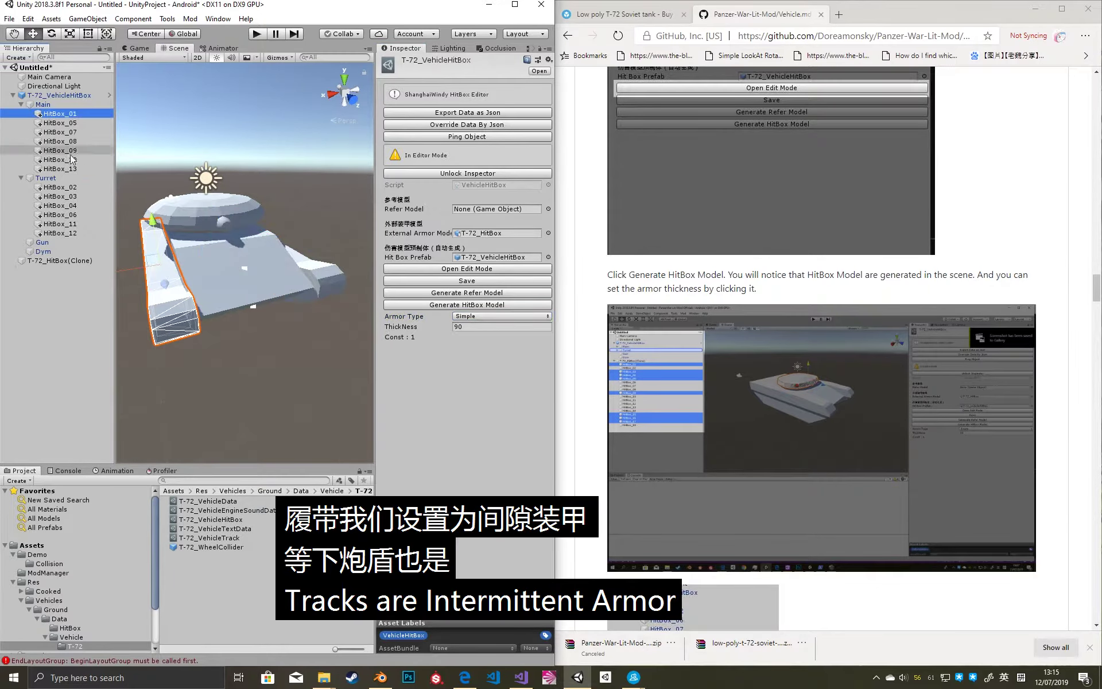
left_click(483, 316)
left_click(483, 343)
left_click(484, 327)
left_click(304, 302)
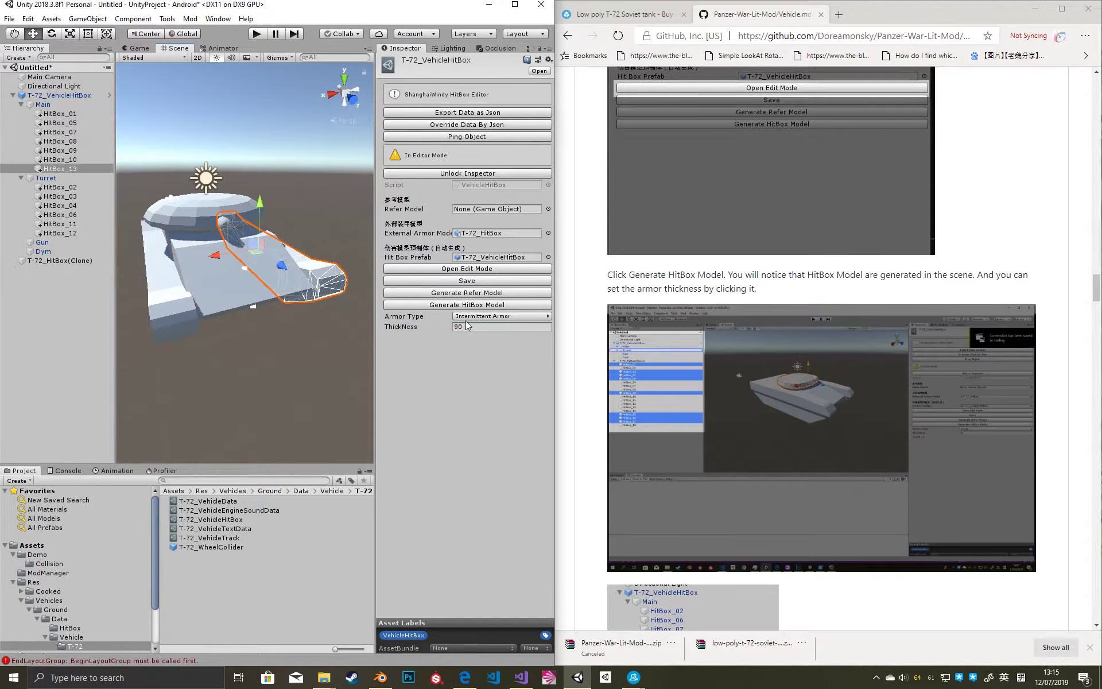
left_click(483, 316)
left_click(483, 344)
left_click(474, 327)
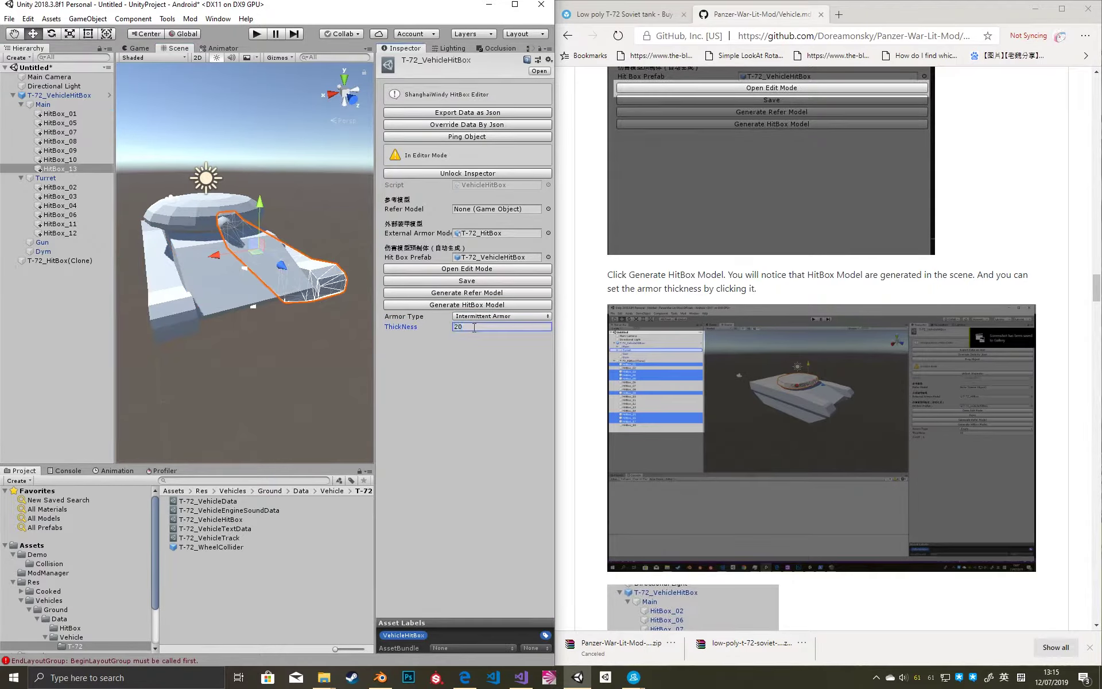
Enter armor thicknesses for hull hitboxes HitBox_10, HitBox_09, HitBox_05 and HitBox_08.
left_click(207, 275)
left_click(498, 327)
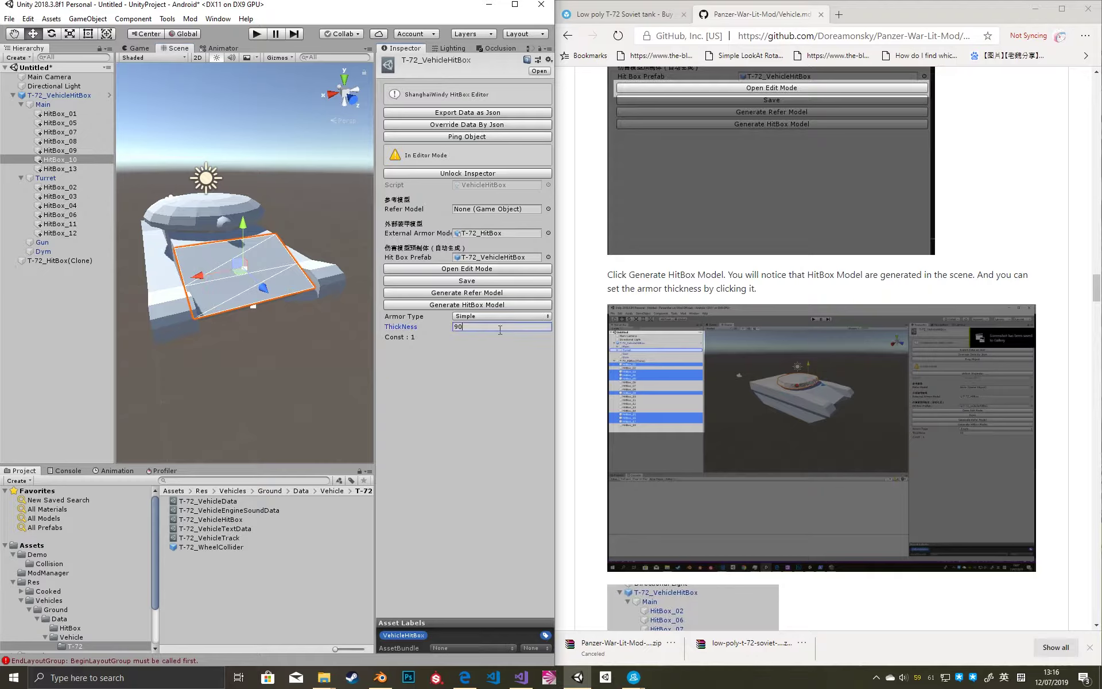
left_click_drag(210, 318, 288, 276, "alt")
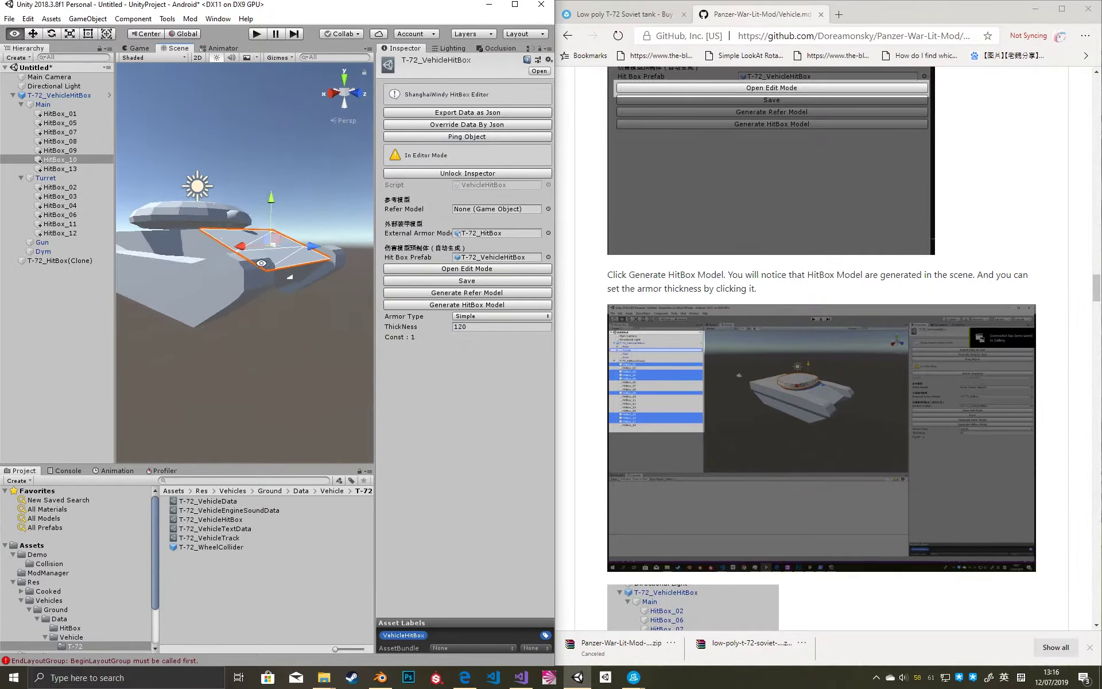
left_click(281, 279)
left_click(504, 327)
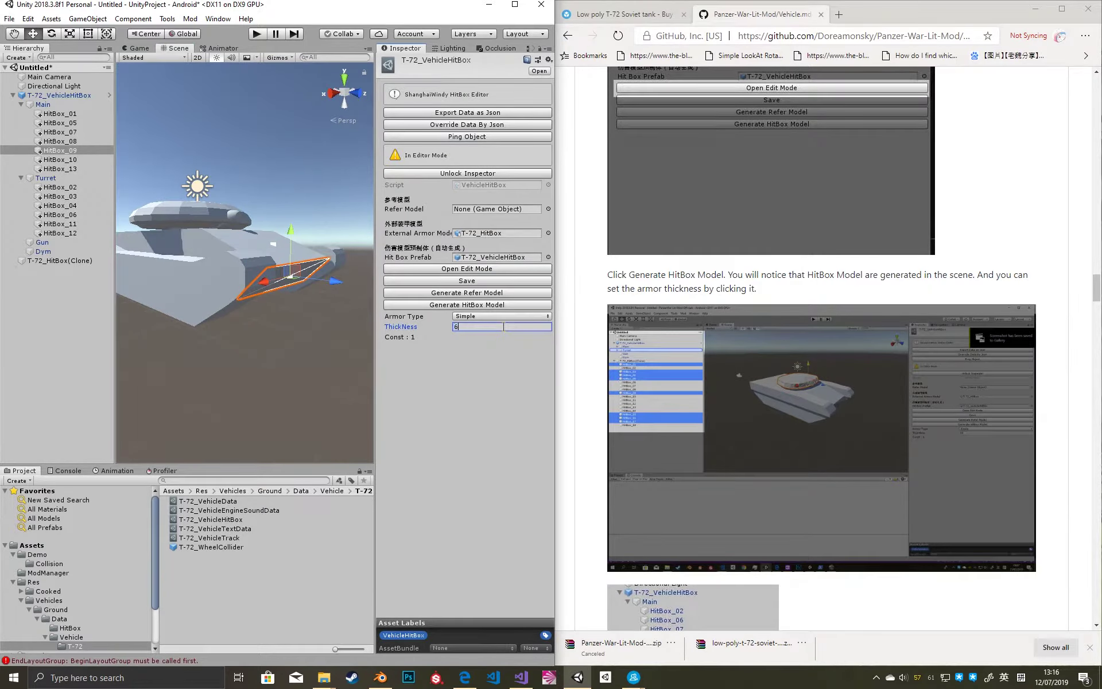
left_click(194, 244)
left_click(501, 328)
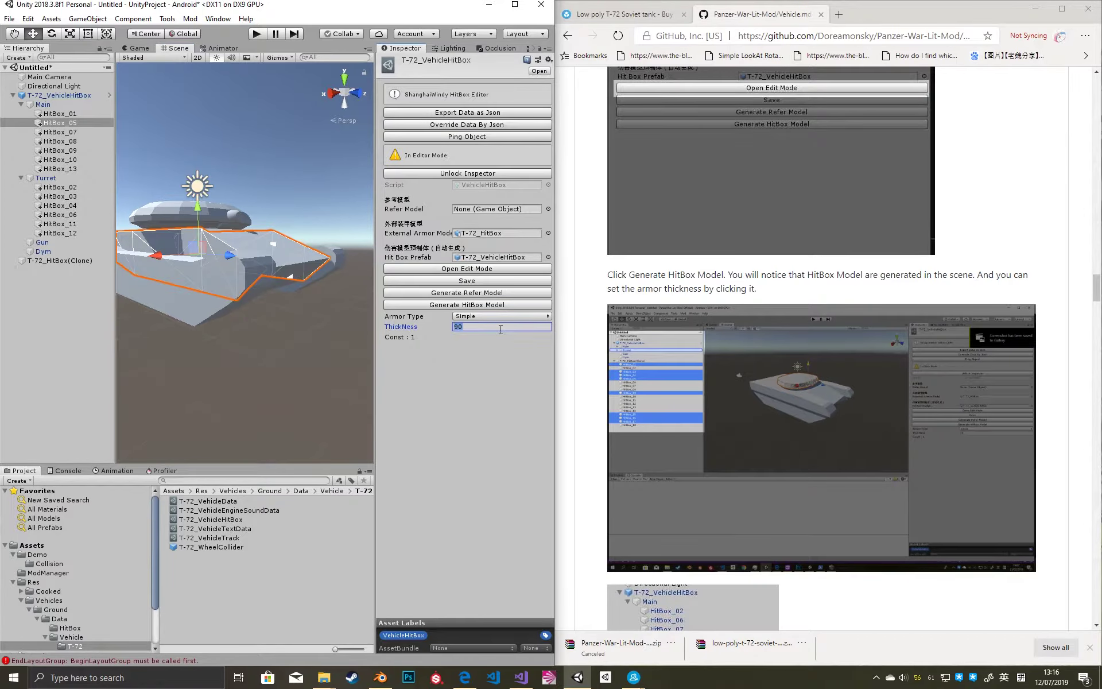
scroll(319, 269, "down", 5)
left_click_drag(319, 269, 170, 282, "alt")
left_click(171, 282)
left_click(478, 326)
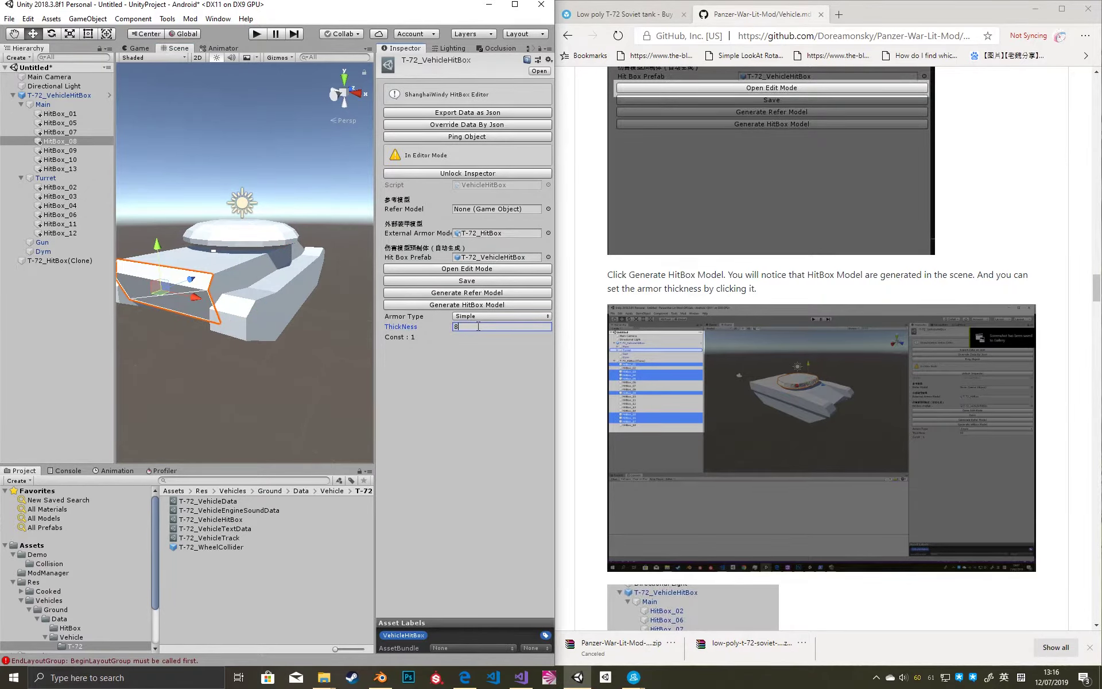
Give HitBox_08 80, adjust HitBox_05, and set front plate HitBox_10 to 320 and HitBox_09 to 260.
left_click(226, 267)
left_click(509, 329)
mouse_move(298, 276)
left_mouse_down("alt")
mouse_move(222, 310)
mouse_move(291, 269)
left_mouse_up("alt")
left_click(291, 270)
left_click(492, 330)
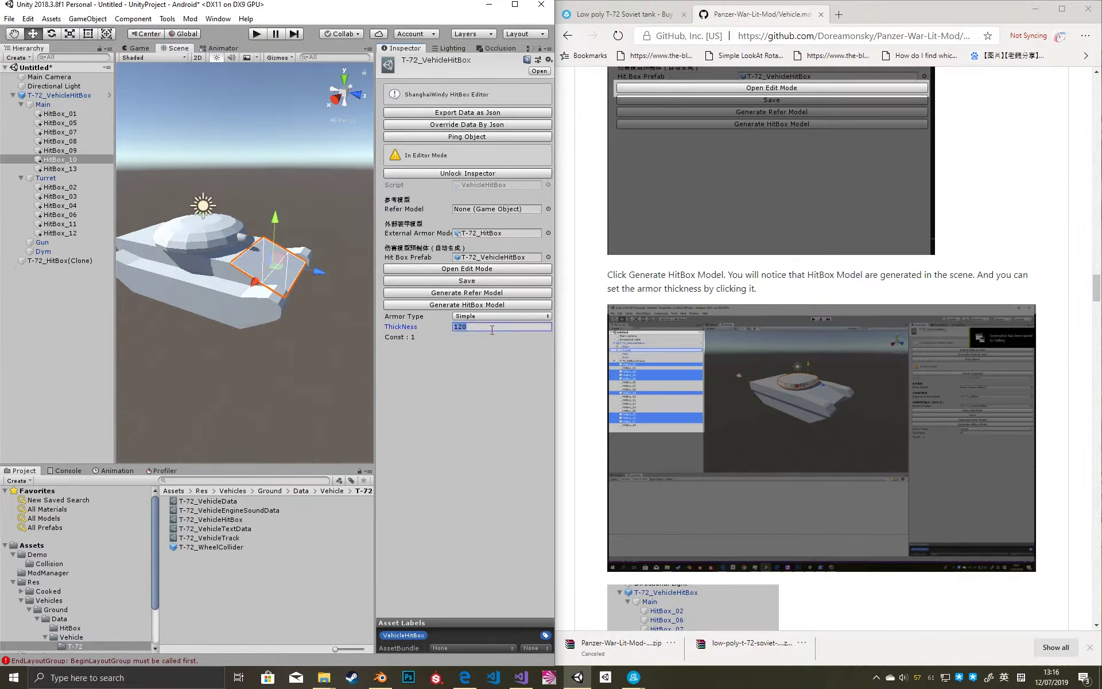
left_click_drag(264, 270, 284, 273, "alt")
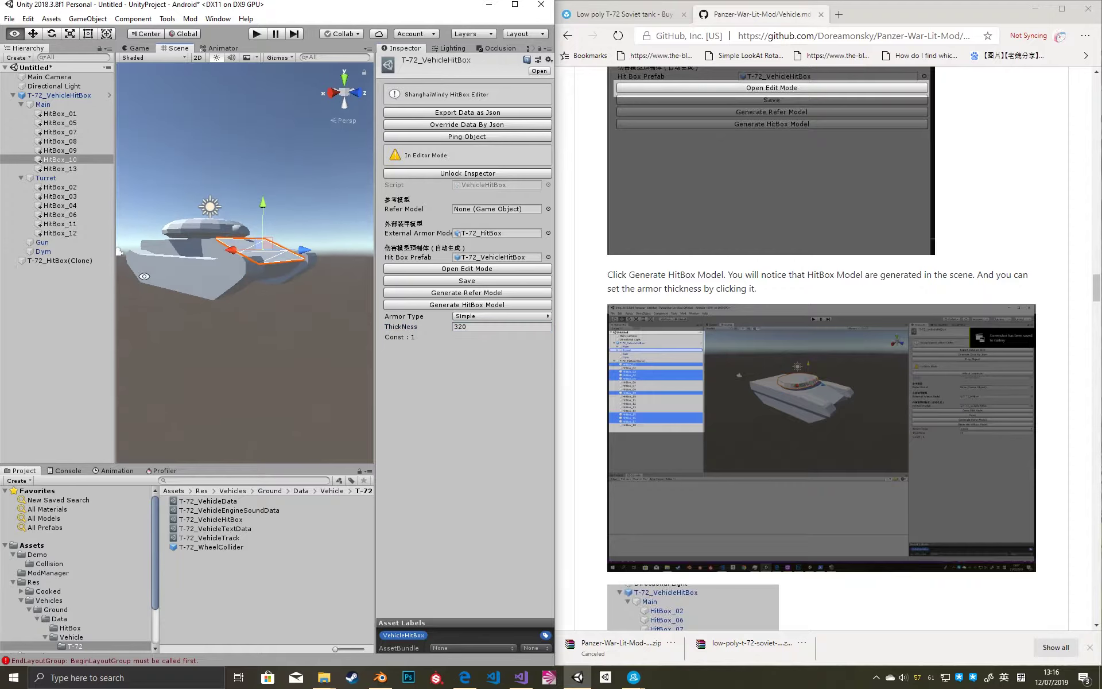
left_click(284, 274)
left_click(474, 327)
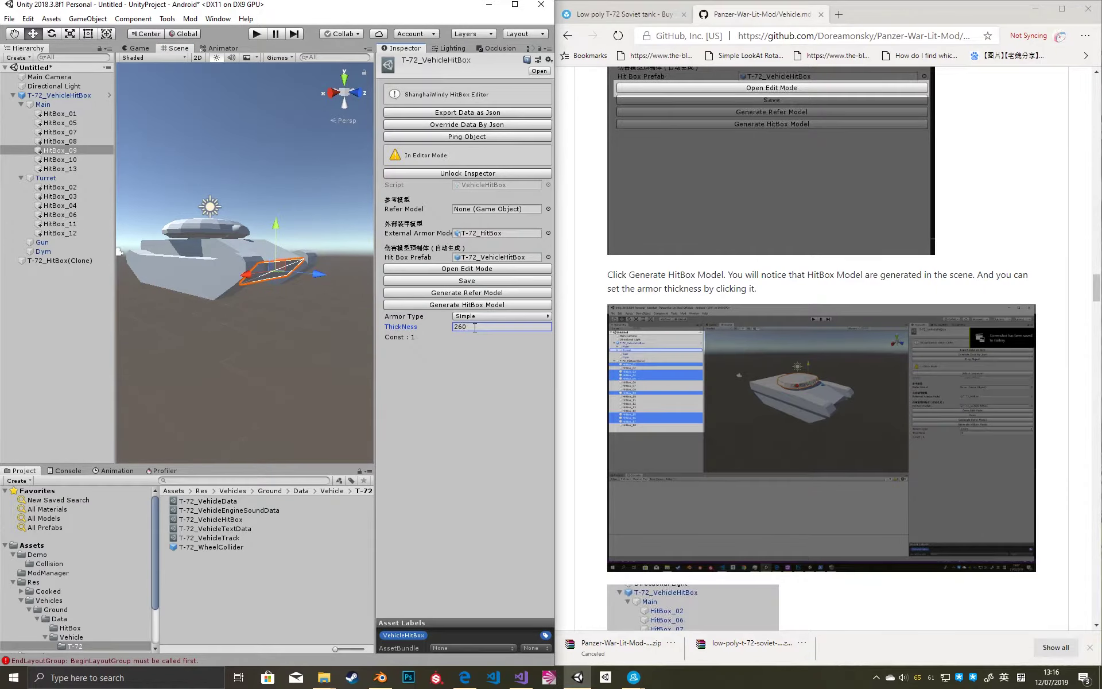
left_click(253, 307)
Review the track hitboxes' and front plate's armor settings, then clear the selection.
left_click(256, 284)
left_click_drag(256, 285, 307, 267, "alt")
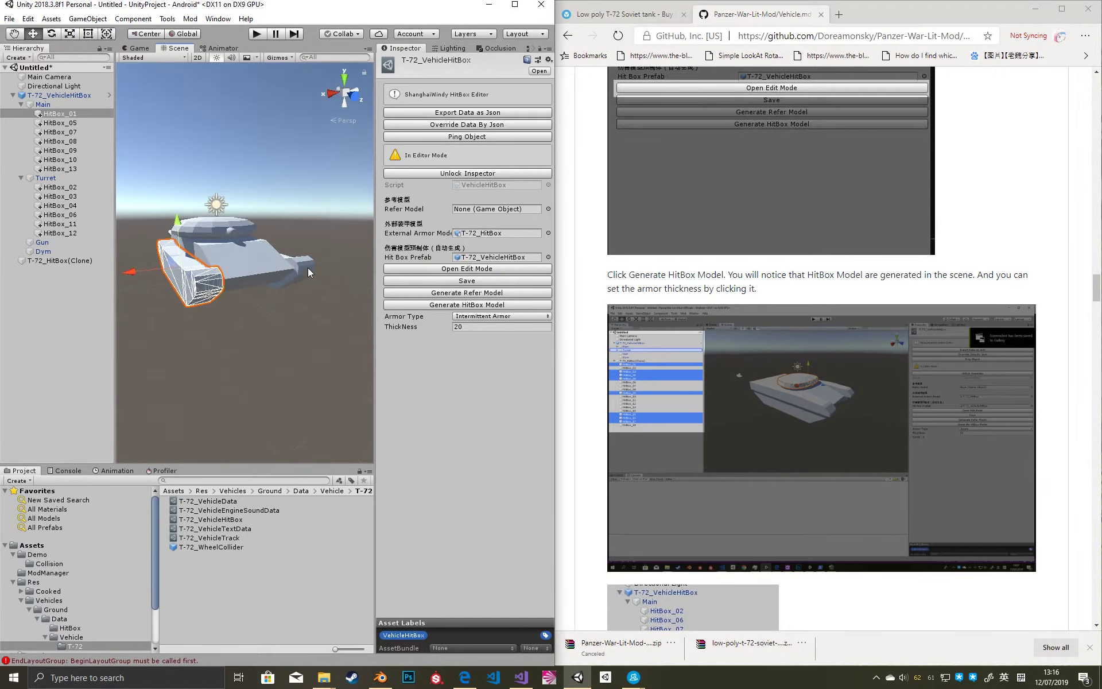
left_click(308, 267)
left_click(319, 316)
left_click_drag(319, 316, 195, 337, "alt")
left_click(223, 269)
left_click(288, 226)
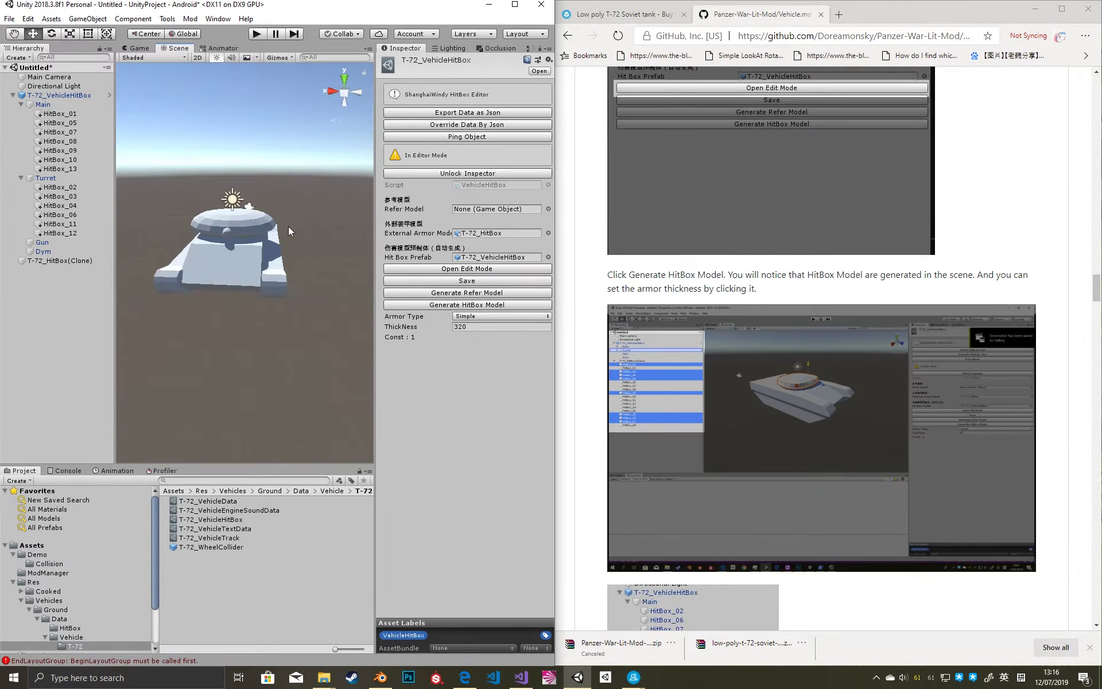
scroll(288, 226, "up", 1)
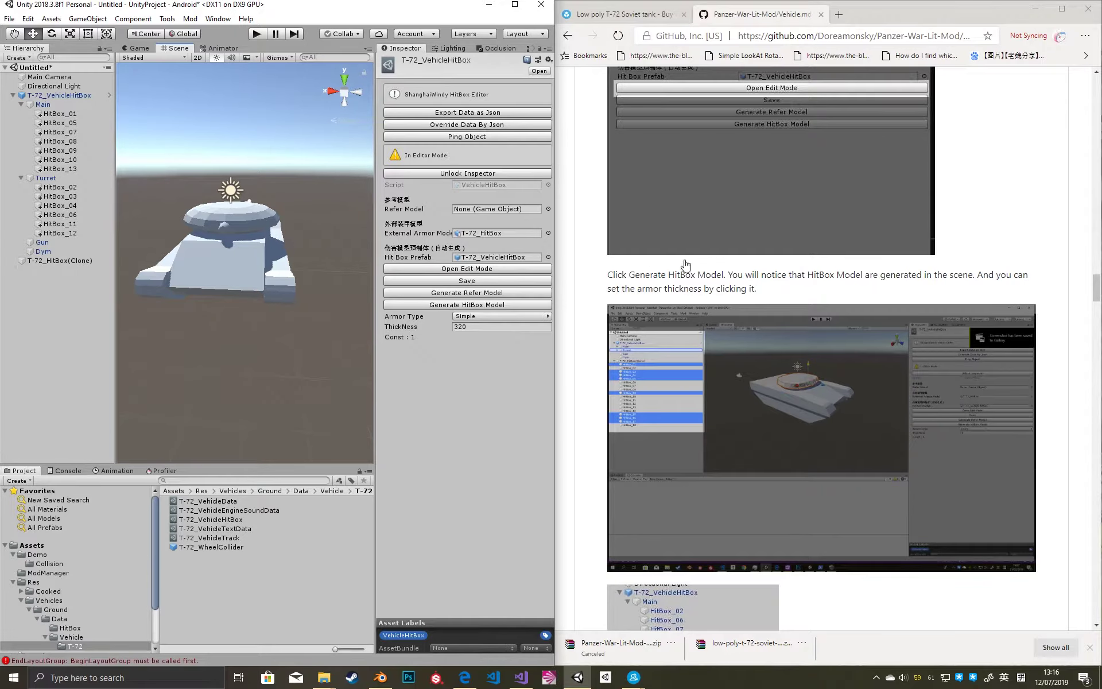
scroll(759, 292, "down", 3)
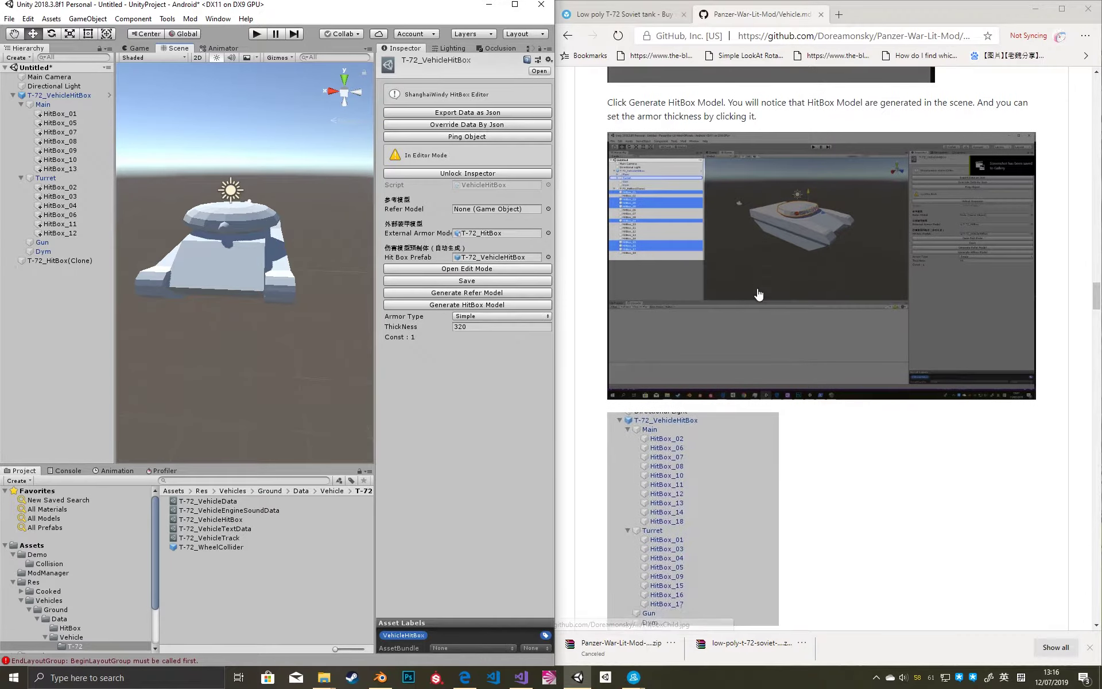
Make gun mantlet HitBox_12 Intermittent Armor with thickness 80.
left_click(223, 229)
left_click(499, 326)
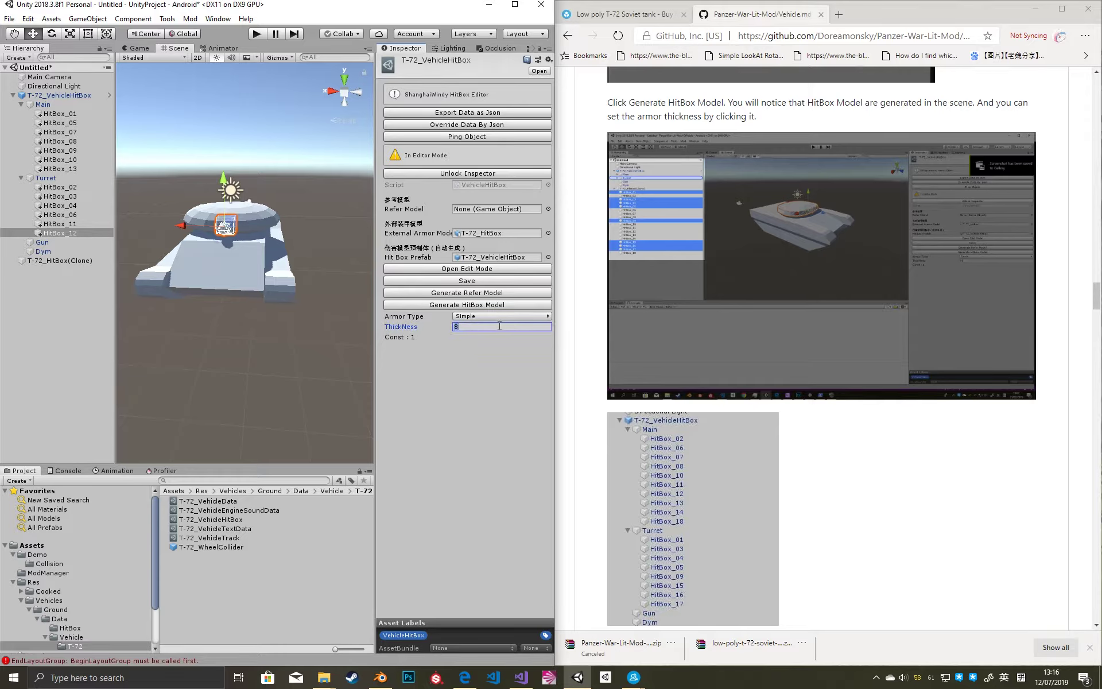
left_click(489, 316)
left_click(495, 341)
Set turret hitbox HitBox_03 to 90 and turret dome HitBox_04 to 210.
left_click_drag(136, 208, 205, 226, "alt")
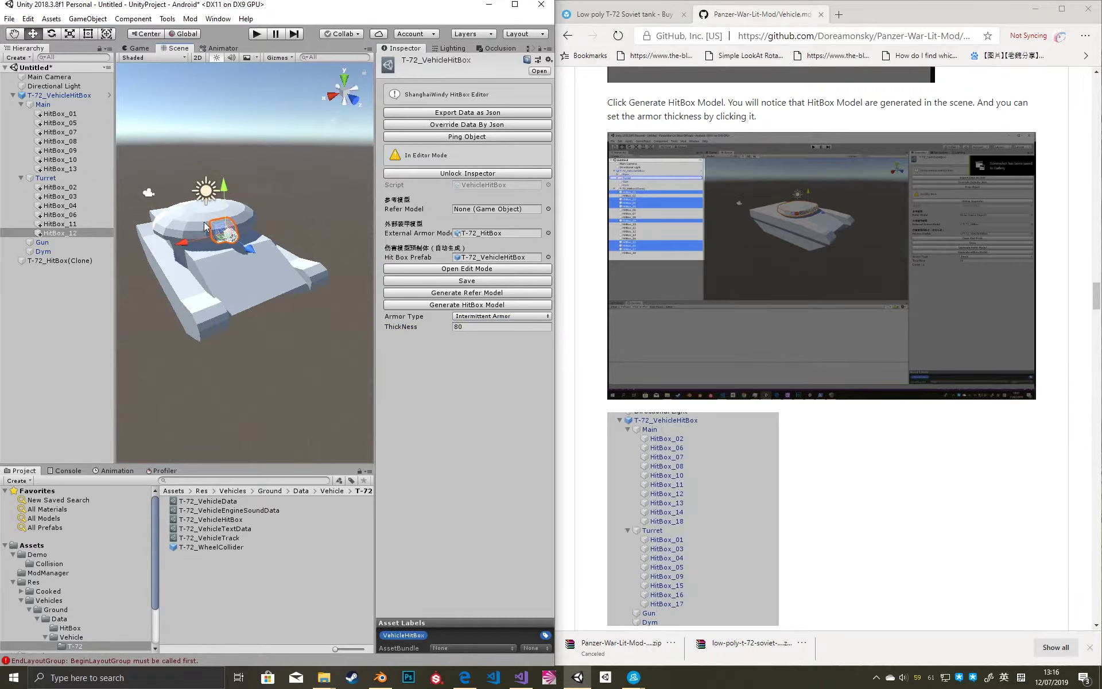
left_click(205, 227)
scroll(205, 226, "up", 3)
middle_click_drag(205, 227, 231, 270)
left_click(231, 275)
left_click(488, 327)
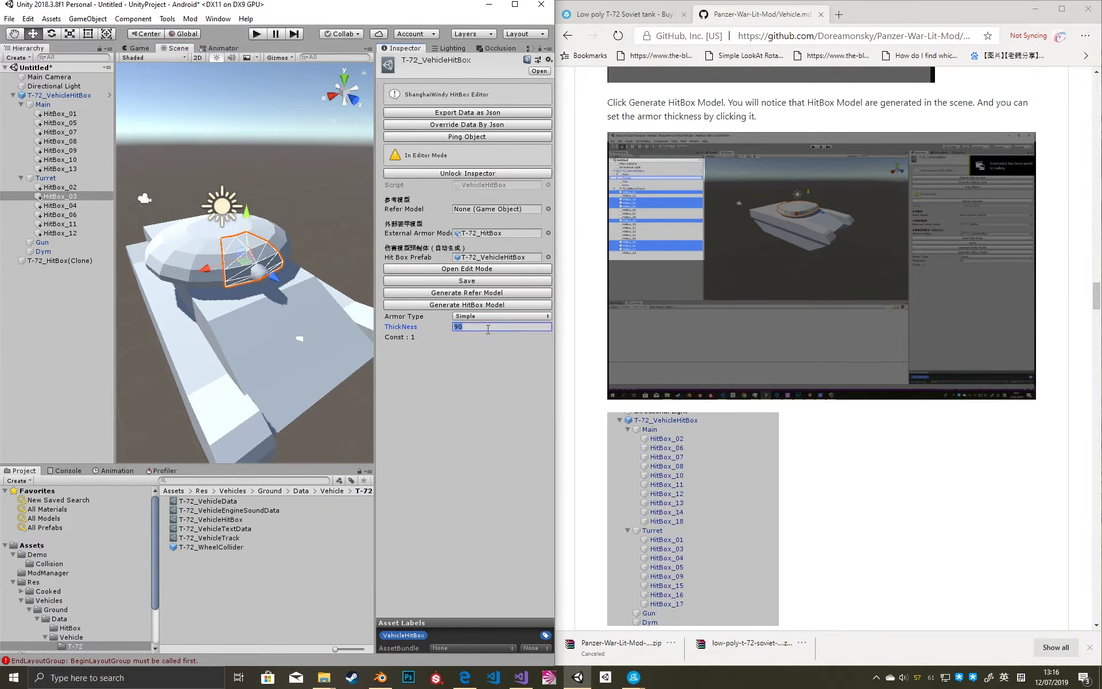
left_click(475, 327)
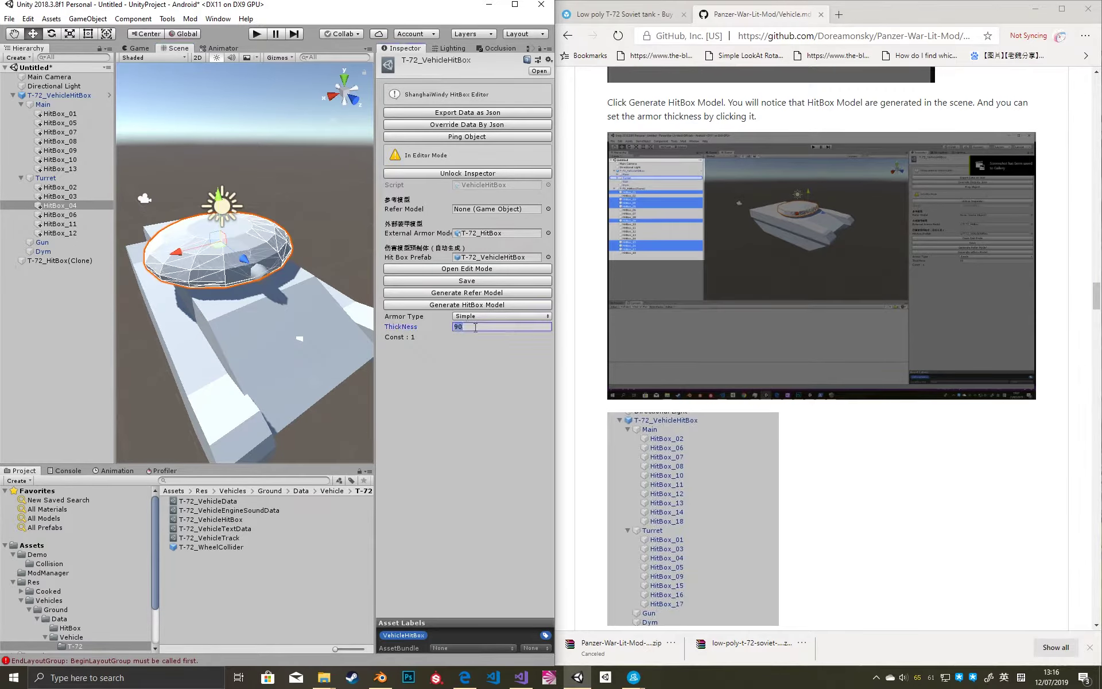
type("210")
left_click(56, 287)
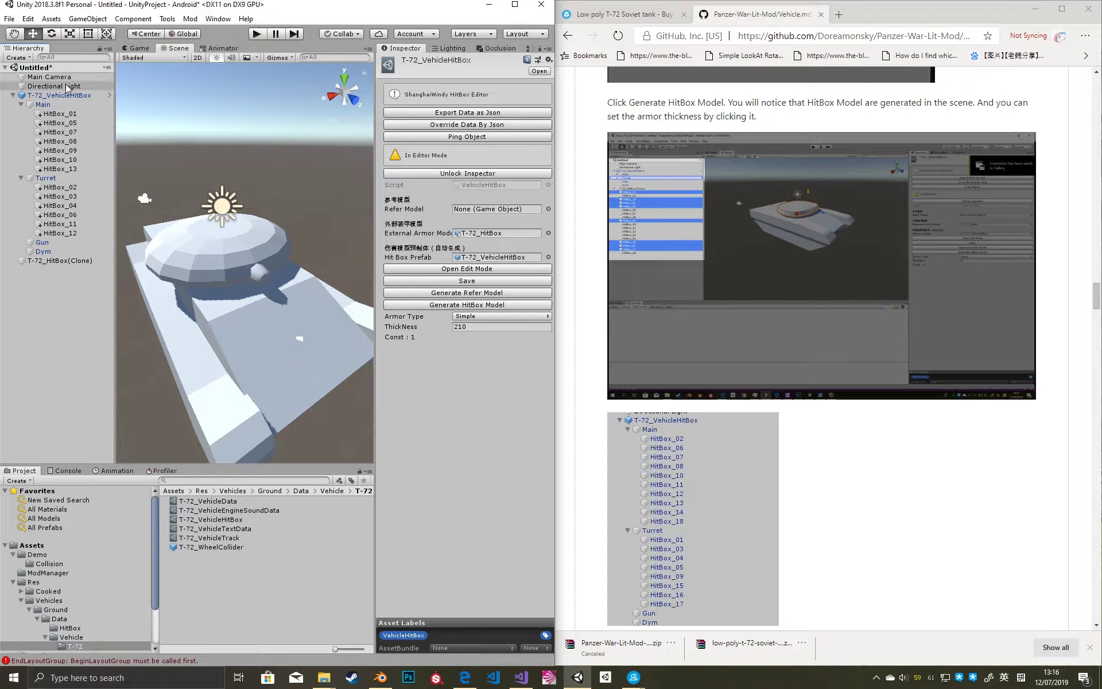
left_click(45, 260)
Delete the leftover T-72_HitBox(Clone) and select T-72_VehicleHitBox.
key("Delete")
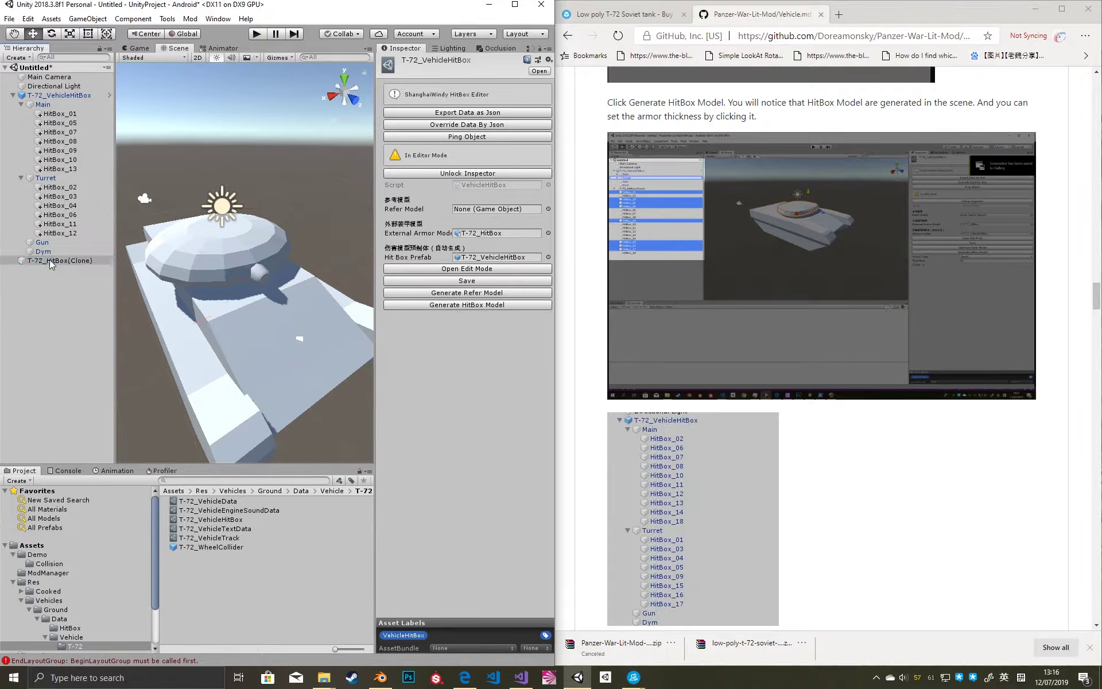
left_click(36, 95)
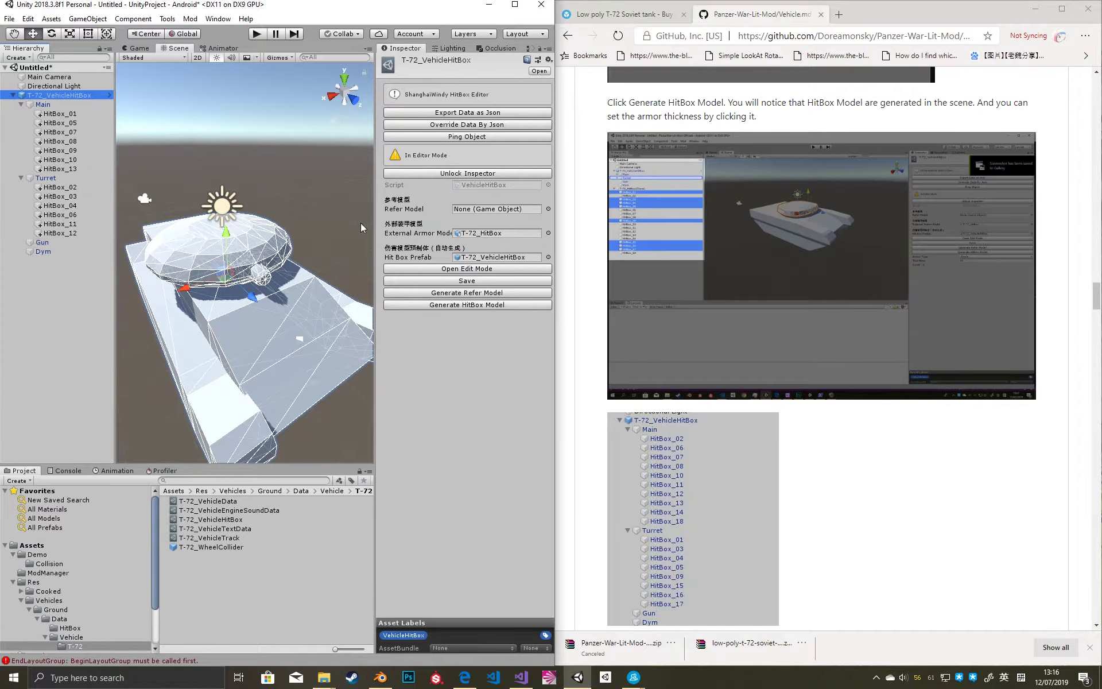
scroll(867, 346, "down", 4)
scroll(867, 346, "up", 2)
scroll(867, 346, "down", 3)
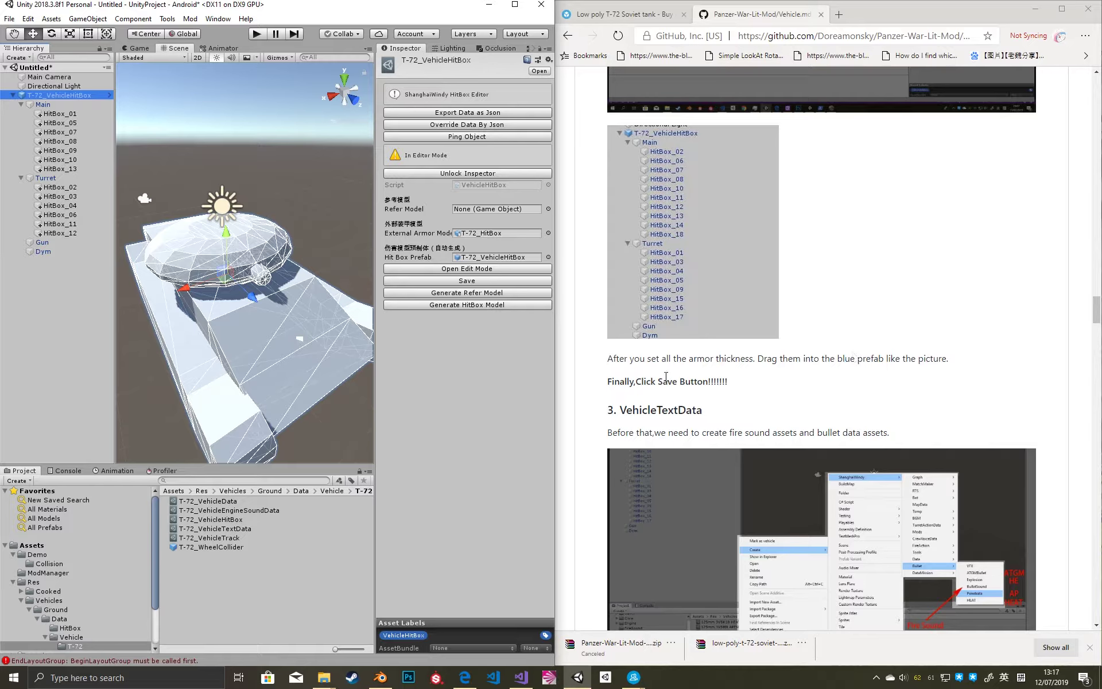
Save the T-72 vehicle hitbox data as the guide's final instruction says.
triple_click(666, 381)
left_click(737, 386)
left_click(476, 280)
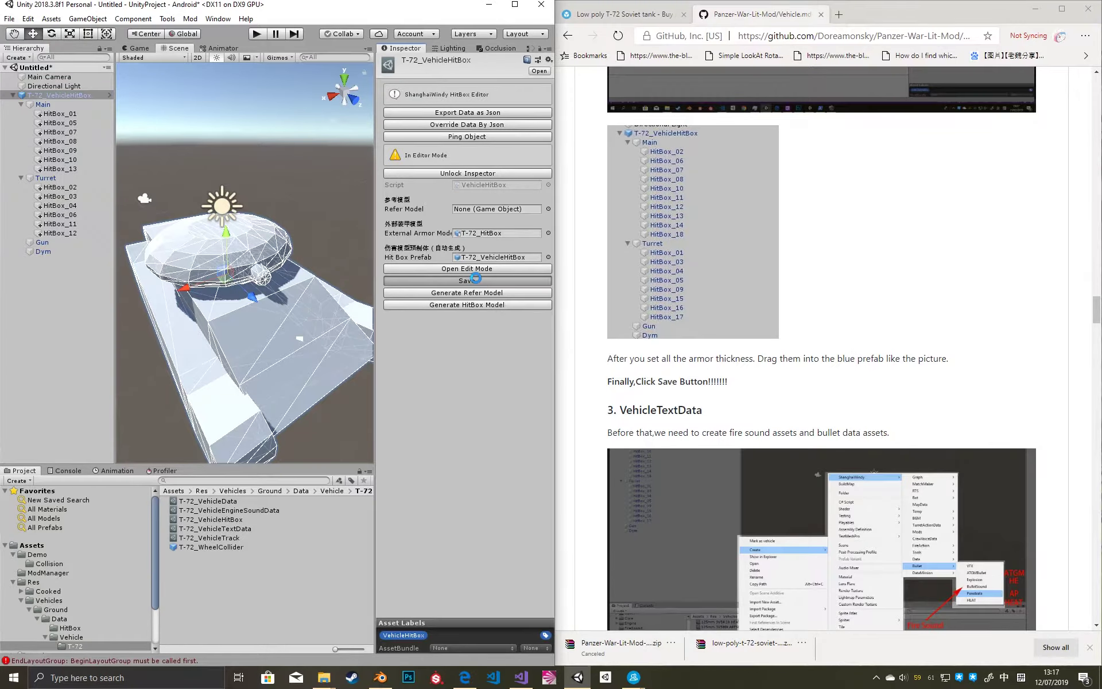
left_click(62, 187)
left_click(61, 251)
left_click(61, 206)
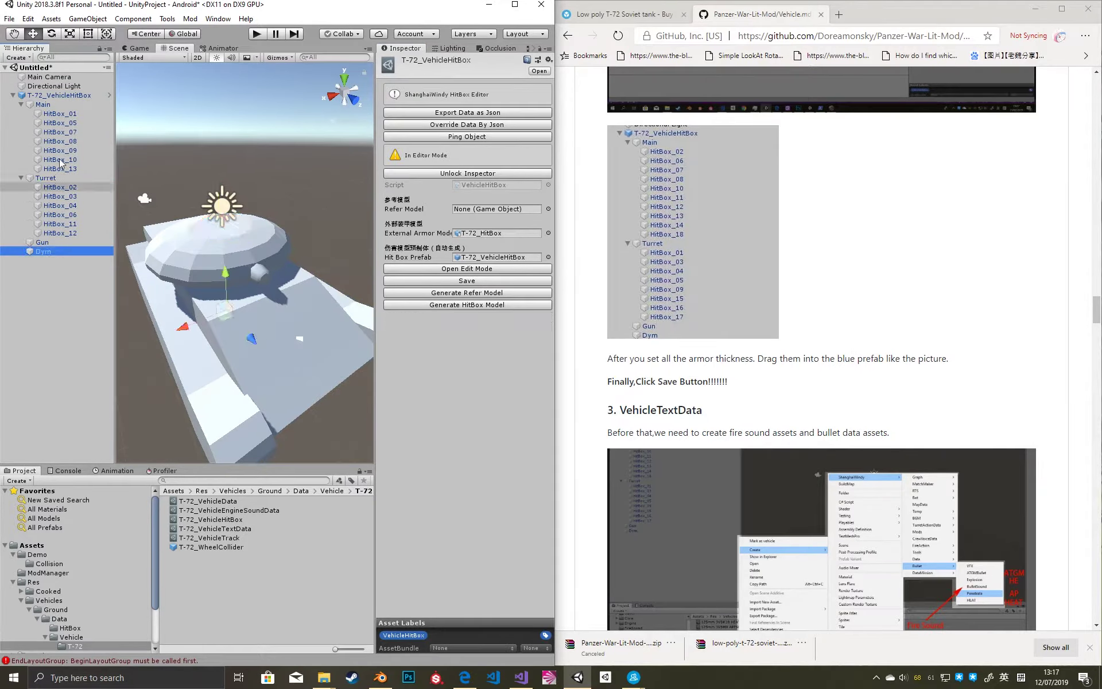
left_click(73, 102, "shift")
left_click(23, 256)
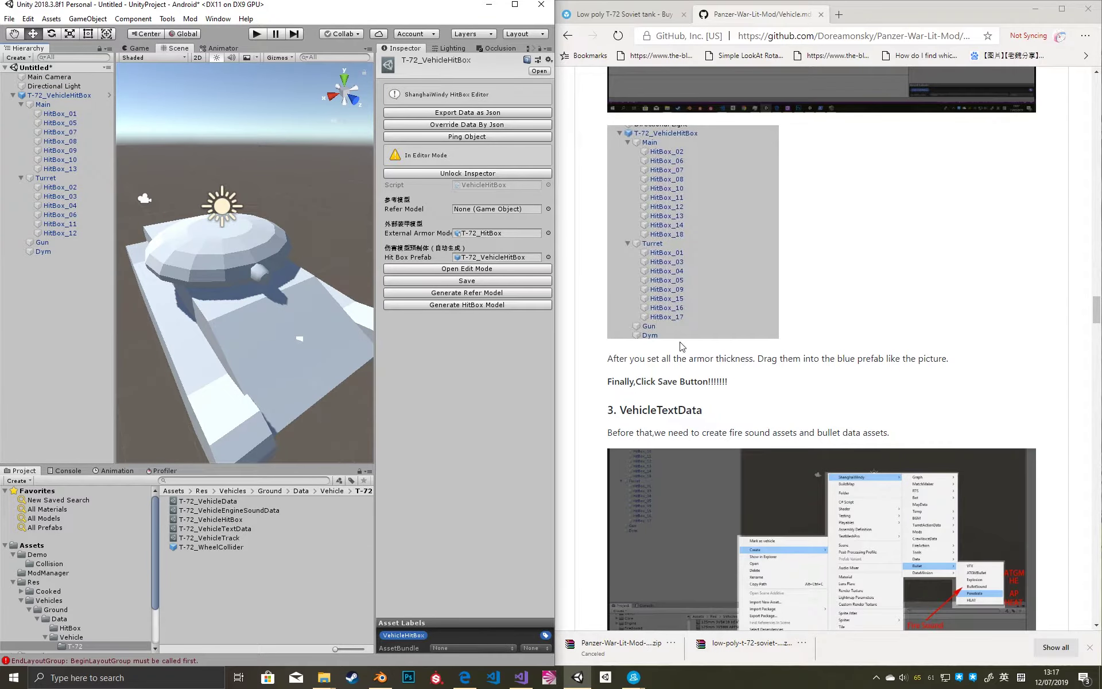
scroll(692, 346, "down", 4)
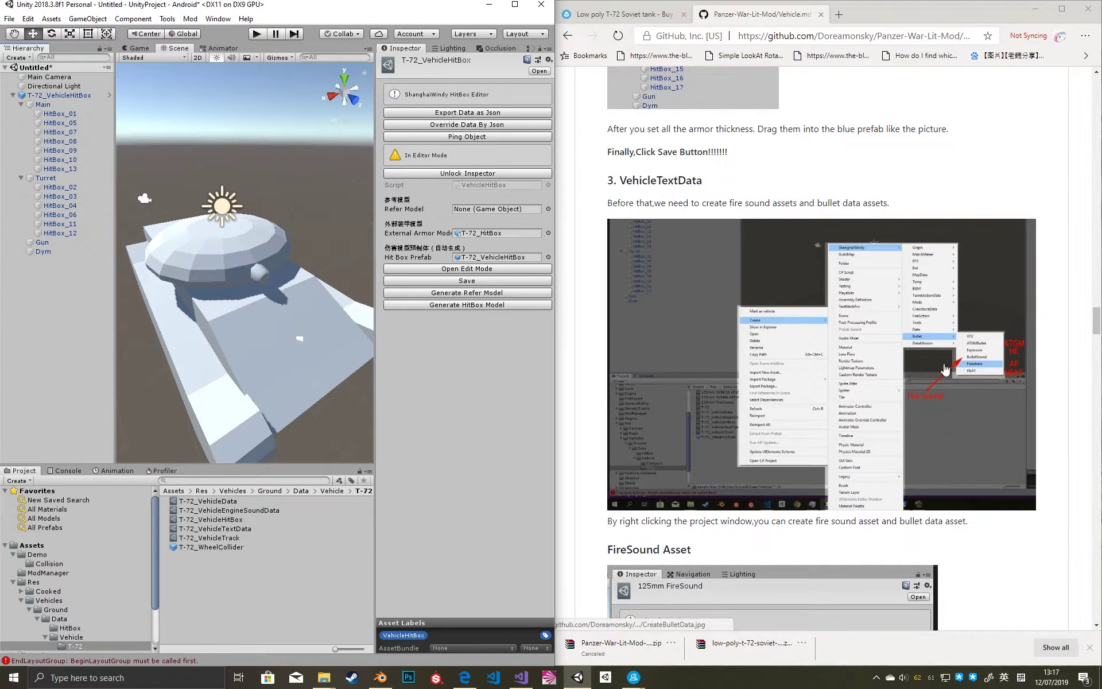
Read the guide's 3. VehicleTextData section about fire sound and bullet assets.
left_click(671, 178)
triple_click(671, 179)
scroll(822, 153, "down", 1)
triple_click(831, 147)
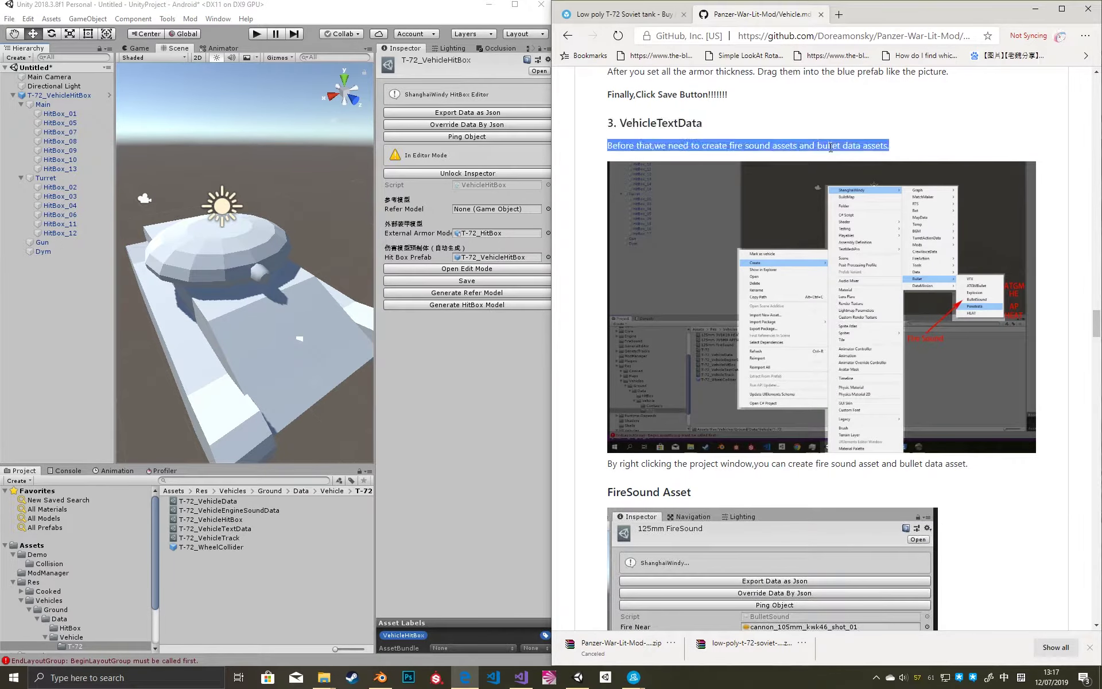
Create a ShanghaiWindy Penetrate bullet asset in the T-72 folder named DemoBullet.
right_click(226, 580)
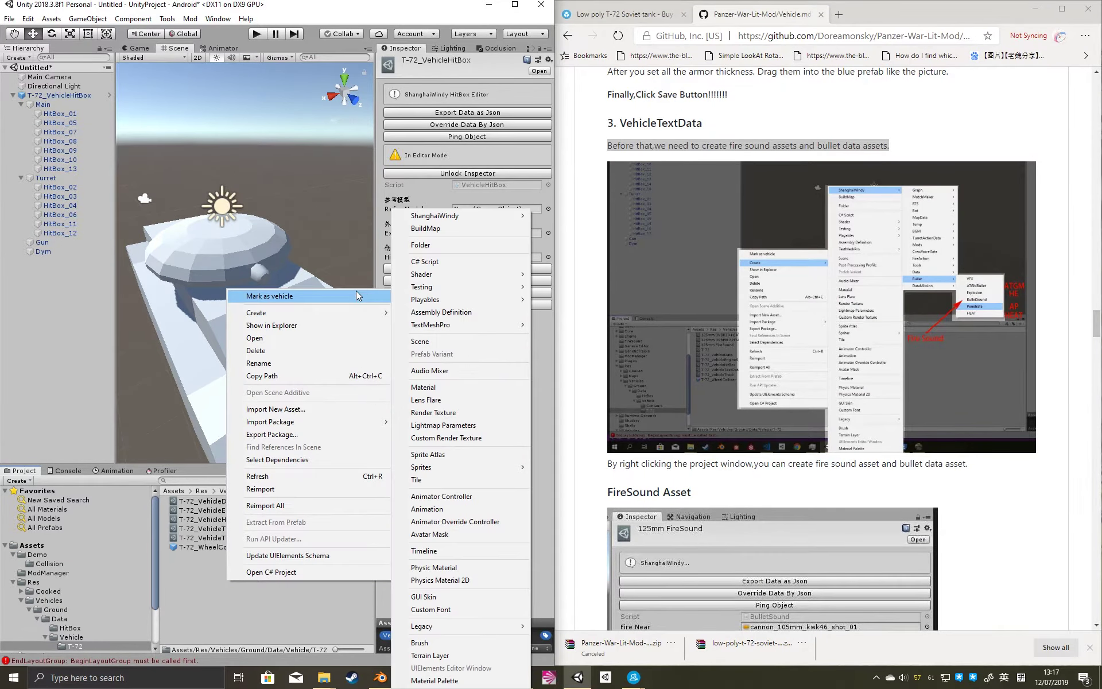
mouse_move(488, 217)
mouse_move(578, 237)
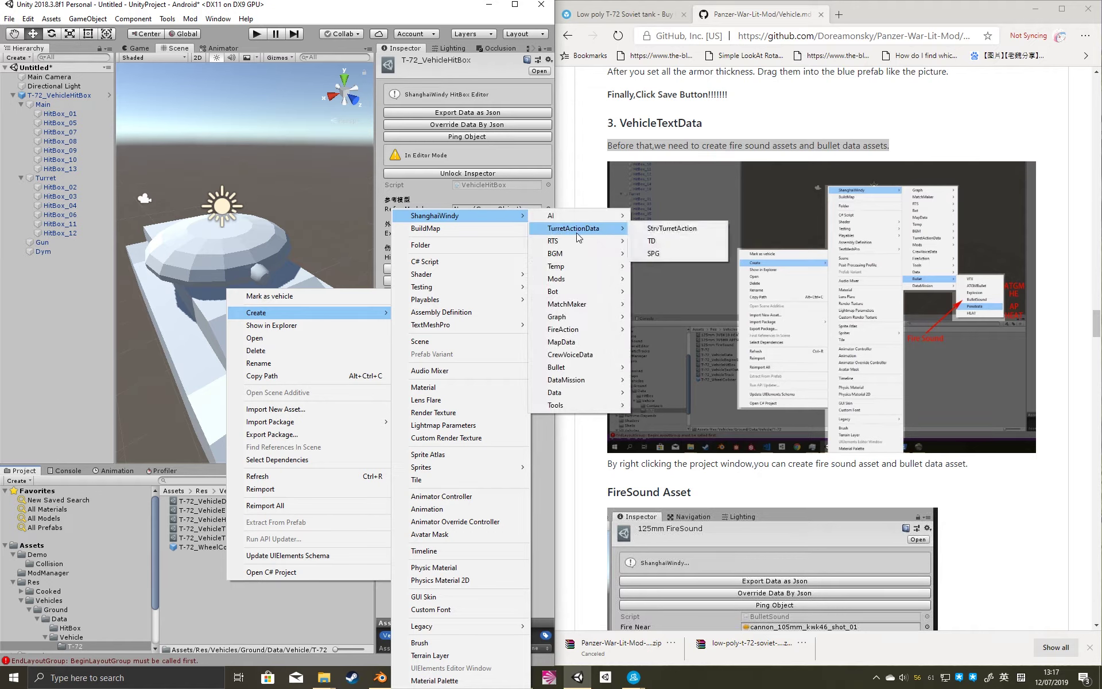
mouse_move(579, 376)
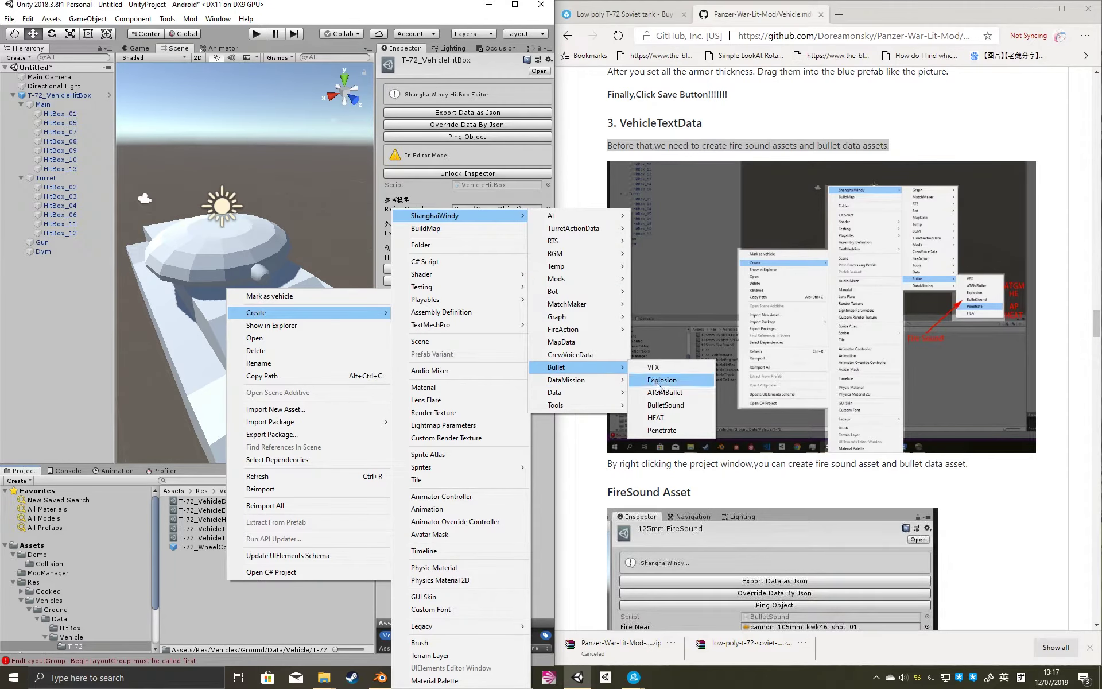
left_click(663, 431)
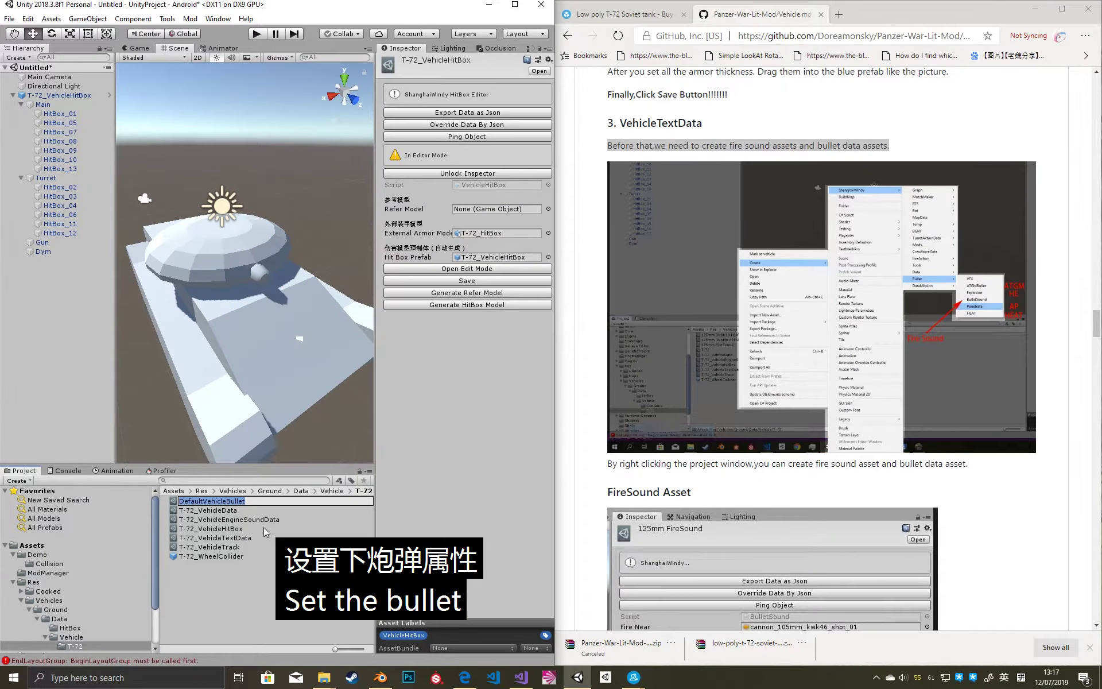
type("d")
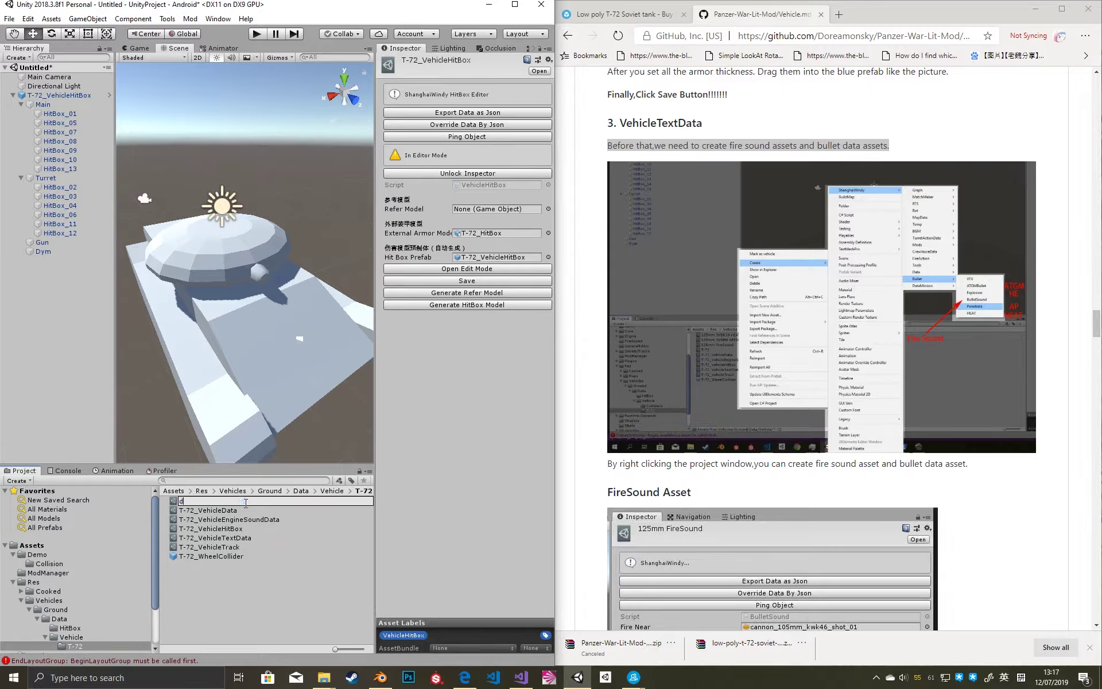
key("BackSpace")
key("BackSpace")
key("BackSpace")
key("BackSpace")
type("DemoBullet")
key("Return")
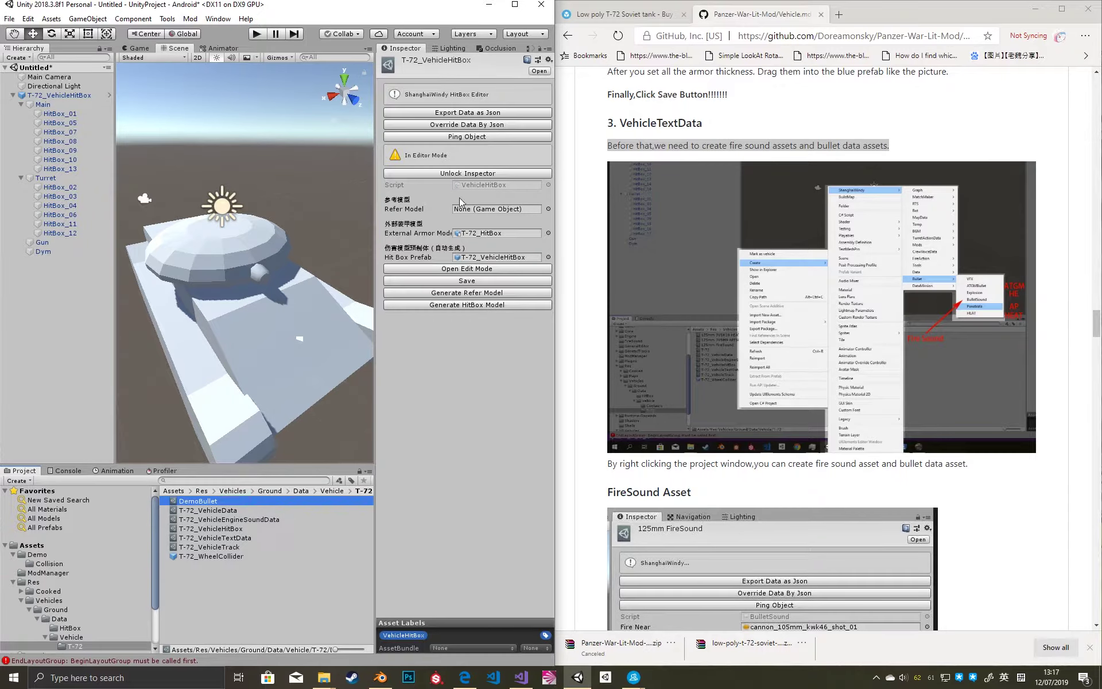
Give DemoBullet APBulletVFX, penetration 340, damage 670 and caliber 120.
left_click(540, 49)
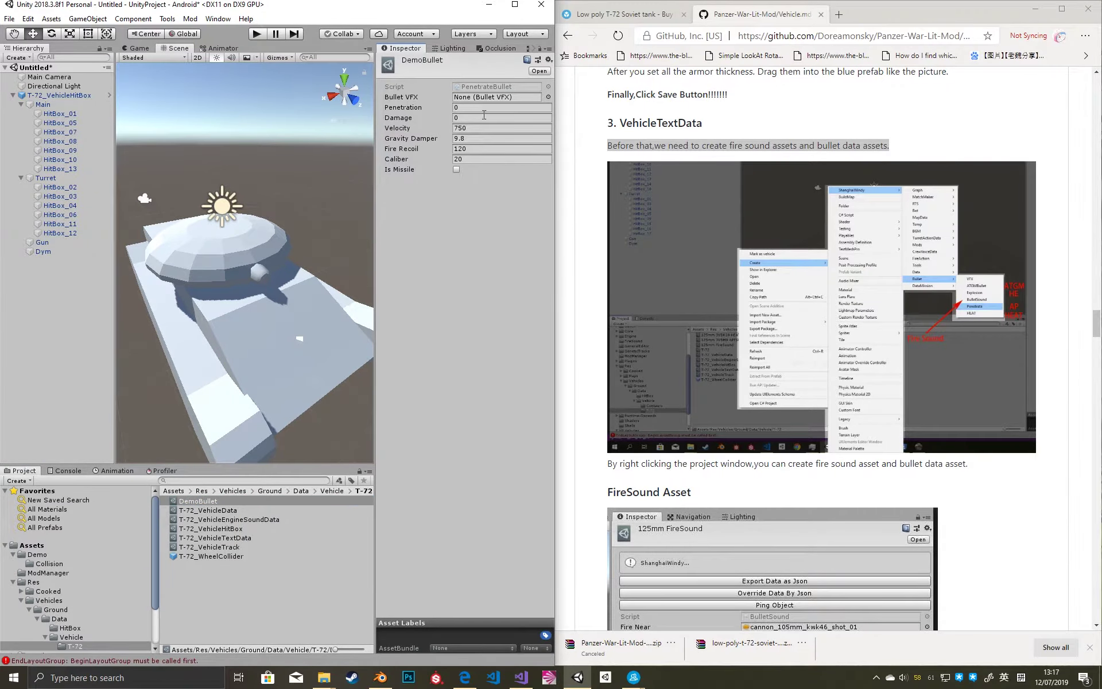
left_click(548, 97)
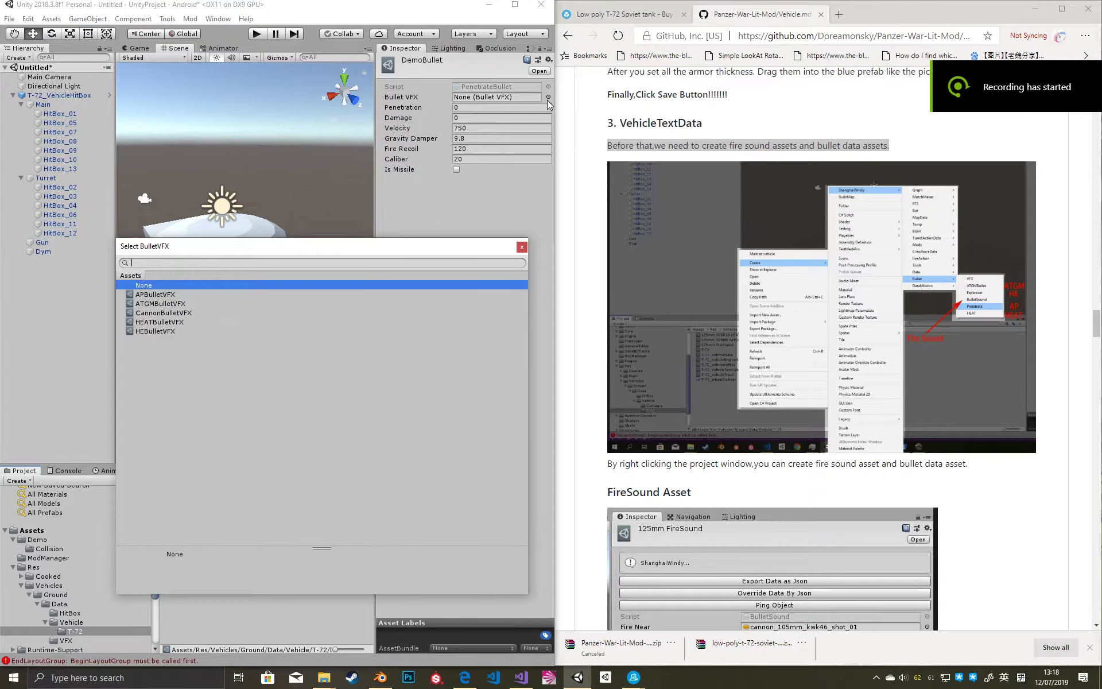
double_click(164, 294)
left_click(471, 109)
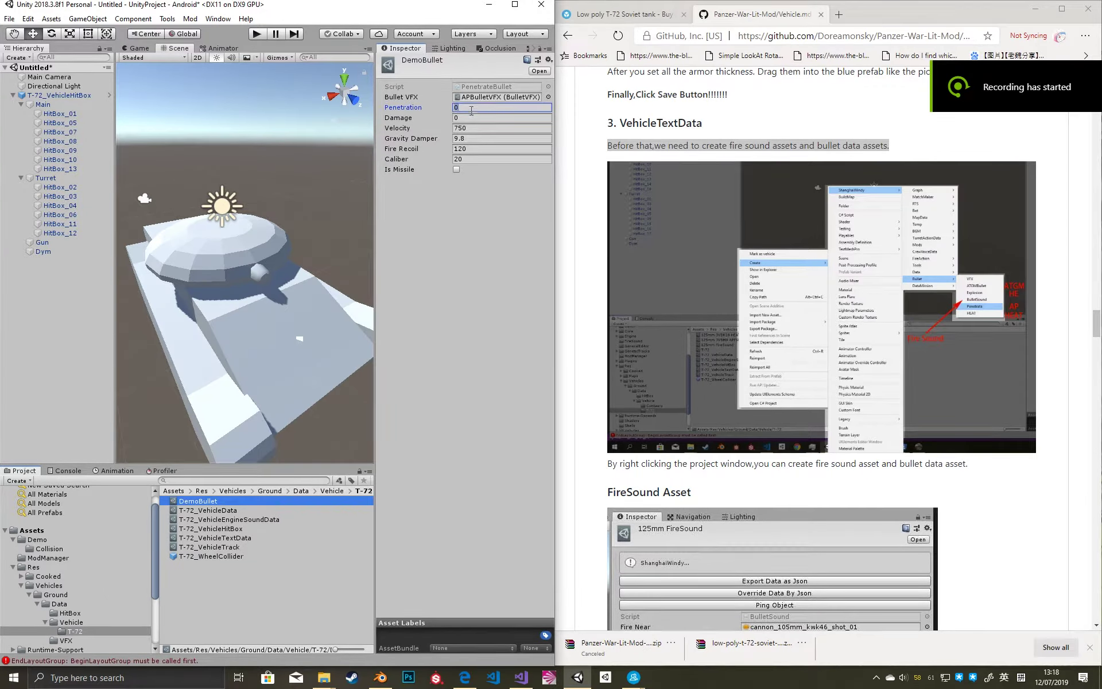
type("340")
key("Tab")
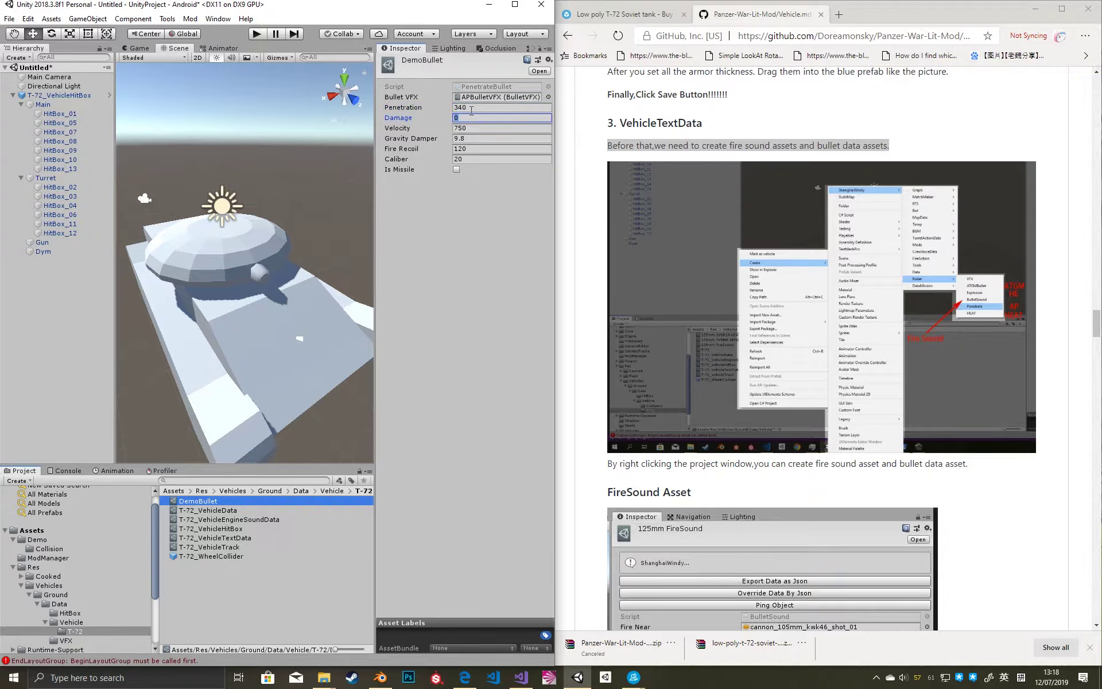
type("670")
key("Tab")
key("Tab")
key("Tab")
key("Tab")
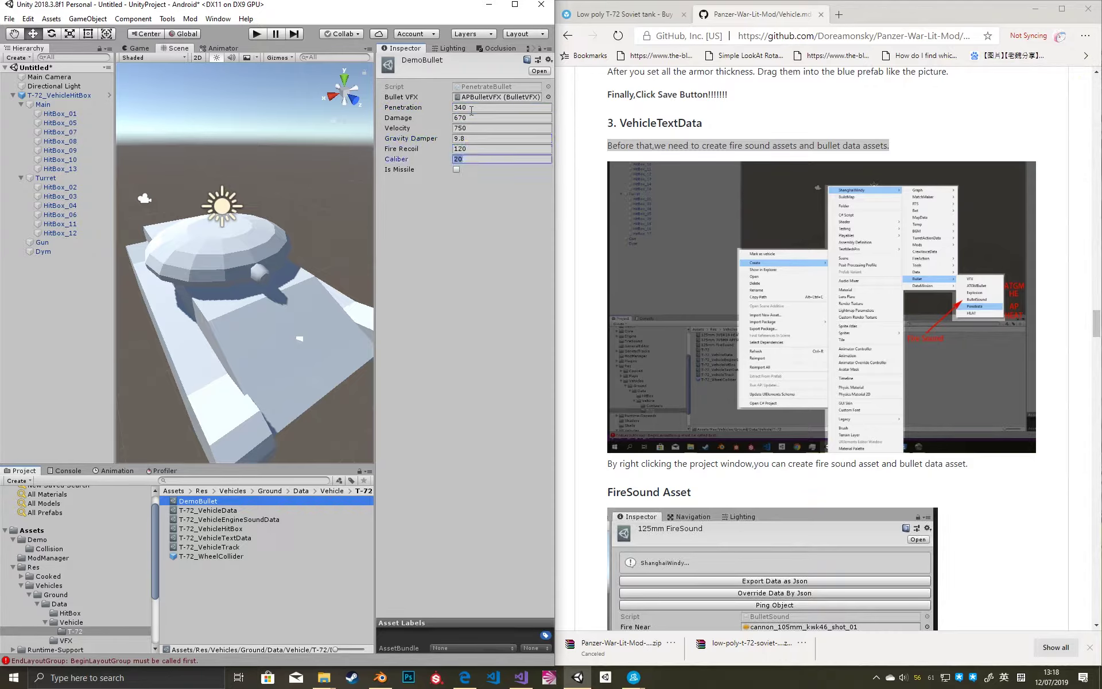
key("Tab")
left_click(498, 160)
type("120")
key("Return")
left_click(234, 538)
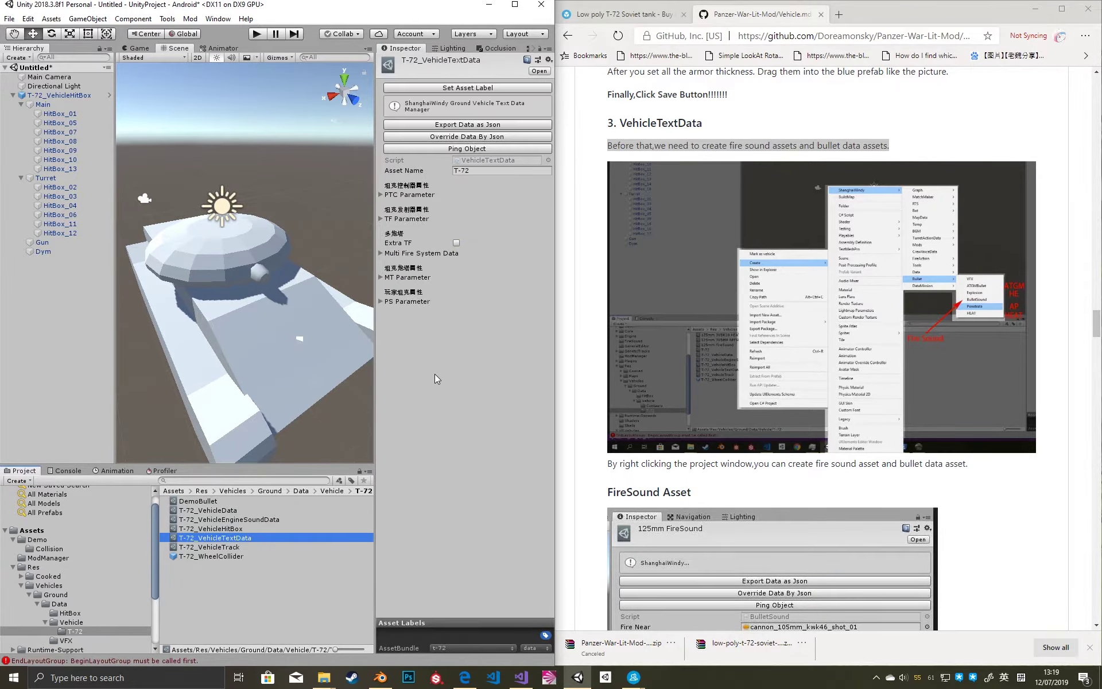
Create a ShanghaiWindy BulletSound asset, keeping the default name DefaultBulletSound, in the T-72 folder.
scroll(799, 365, "down", 2)
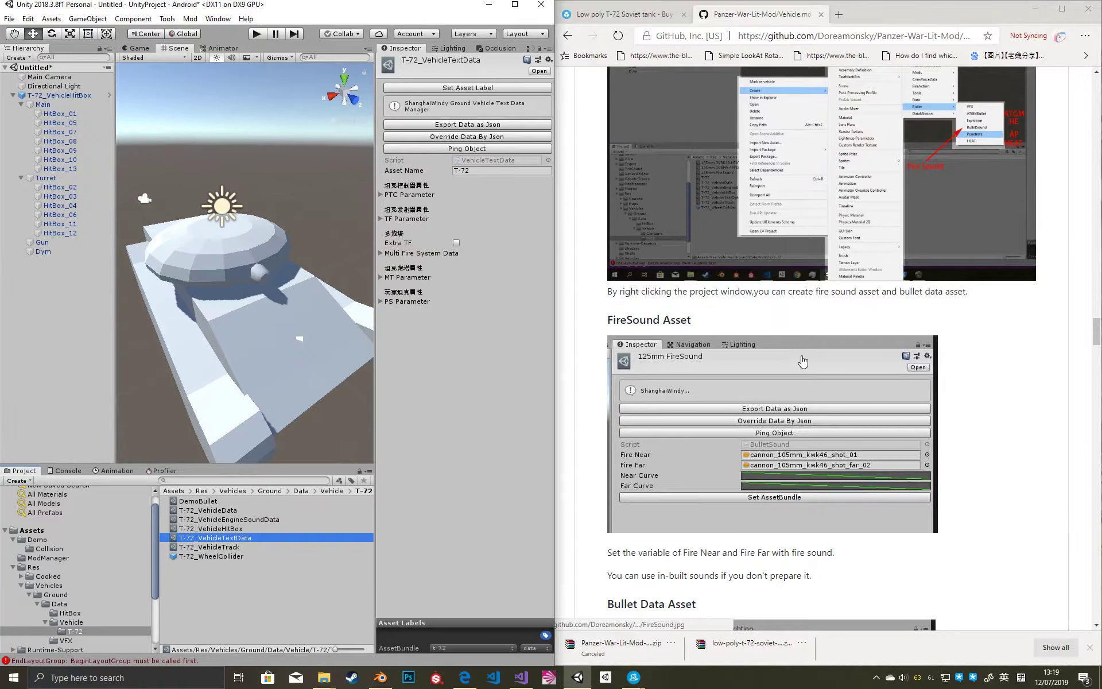
scroll(812, 350, "up", 2)
scroll(813, 350, "down", 1)
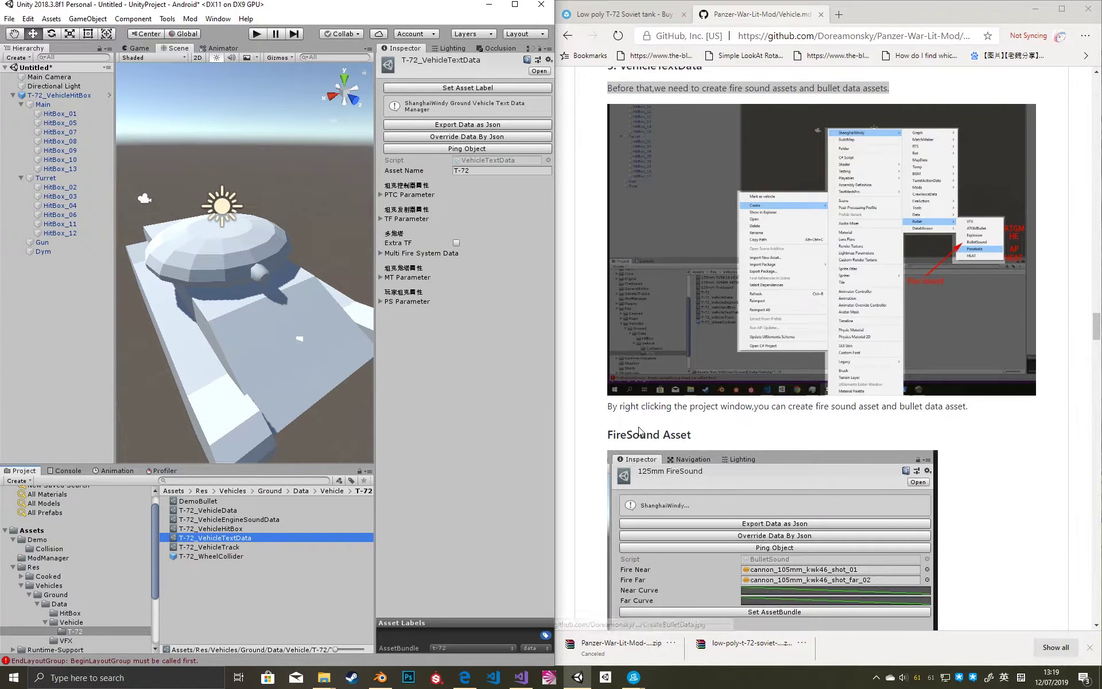
right_click(247, 583)
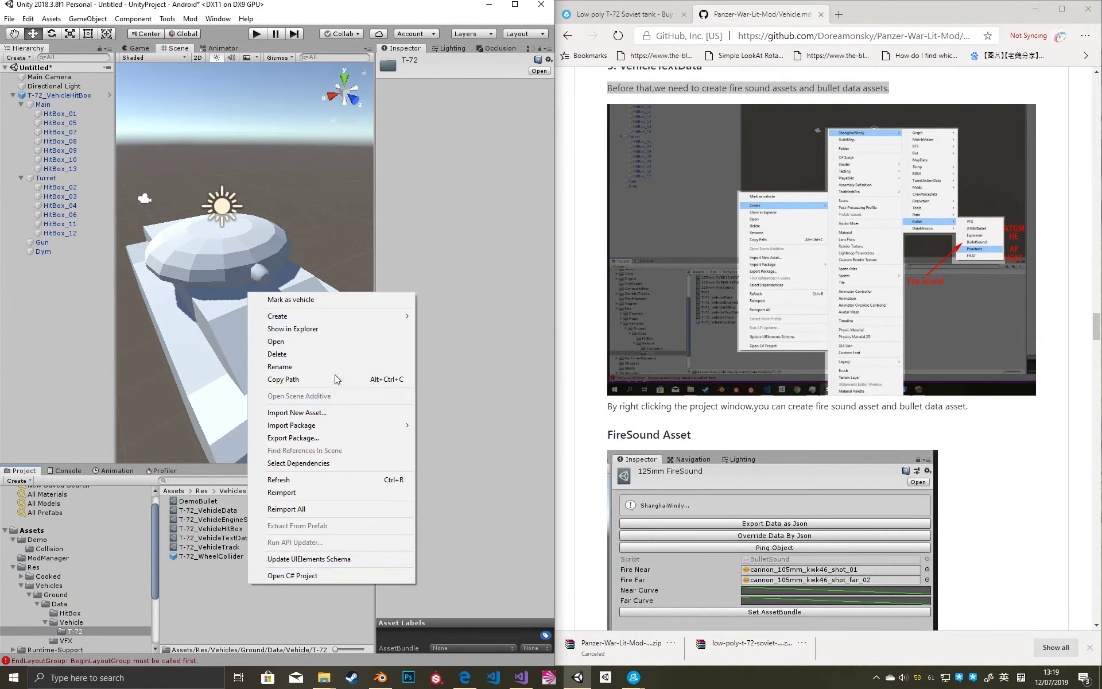
mouse_move(367, 317)
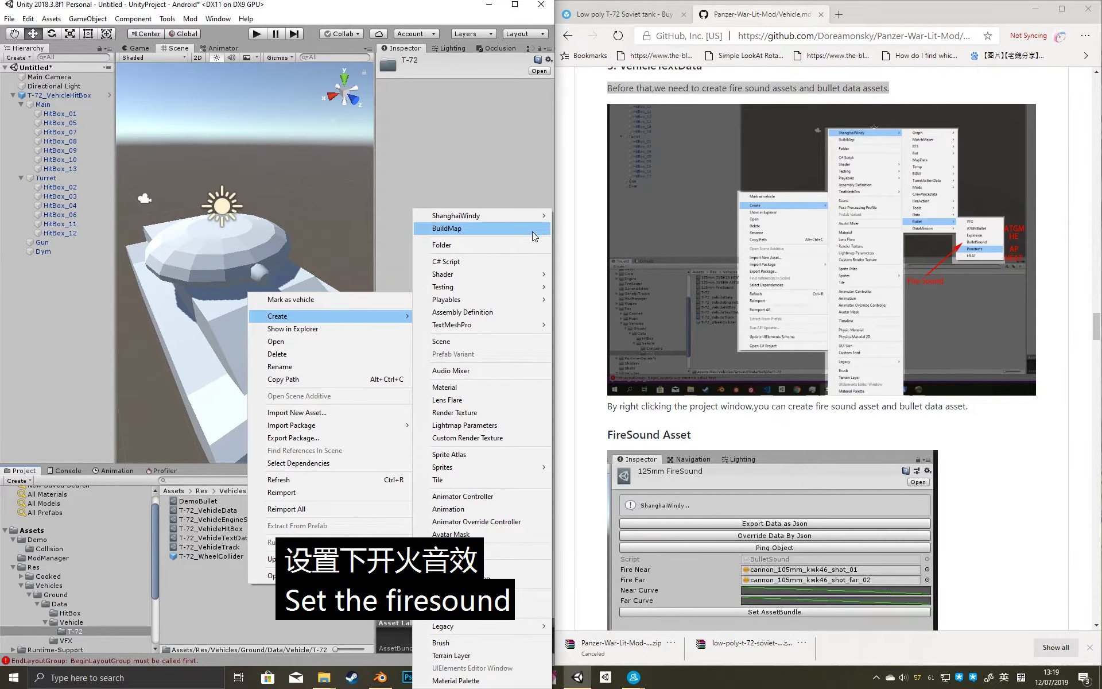
scroll(714, 256, "down", 3)
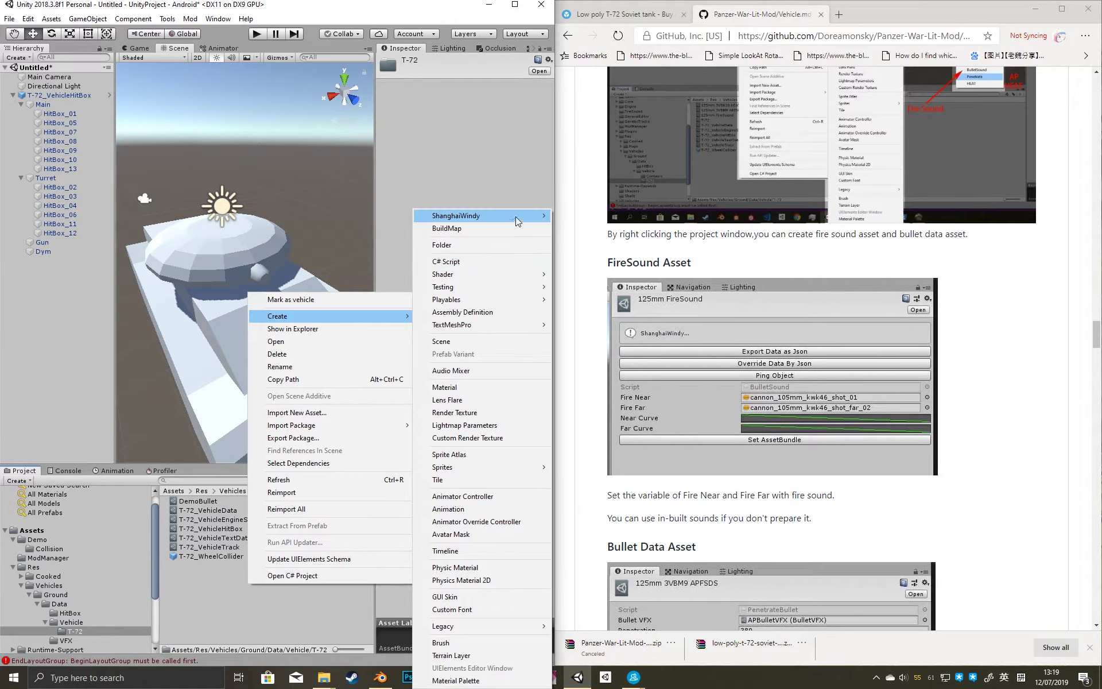
mouse_move(515, 217)
mouse_move(628, 367)
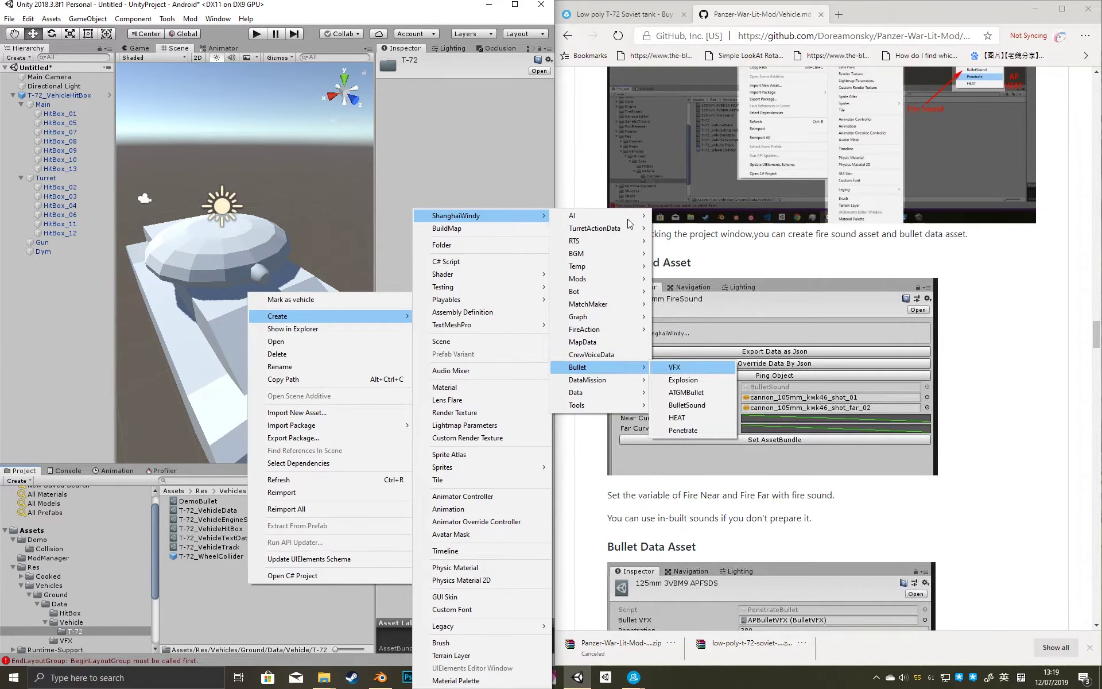
key("Down")
key("Down")
key("Down")
key("Return")
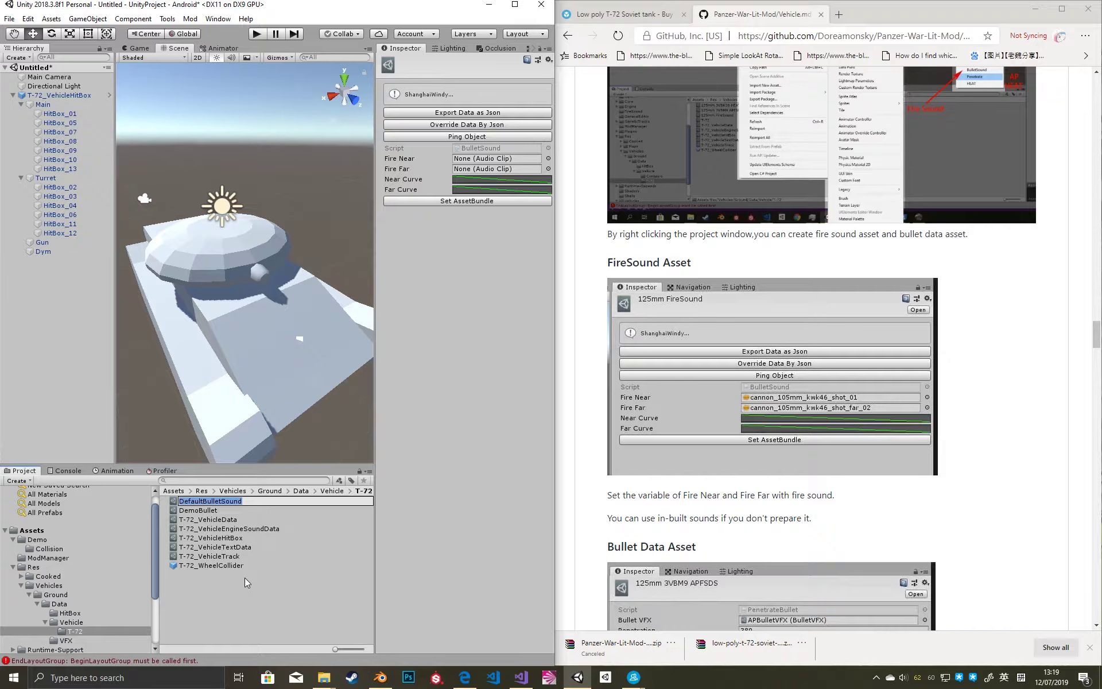
Set both Fire Near and Fire Far sounds to cannon_150mm_type38_shot_far_01.
left_click(243, 503)
left_click(547, 159)
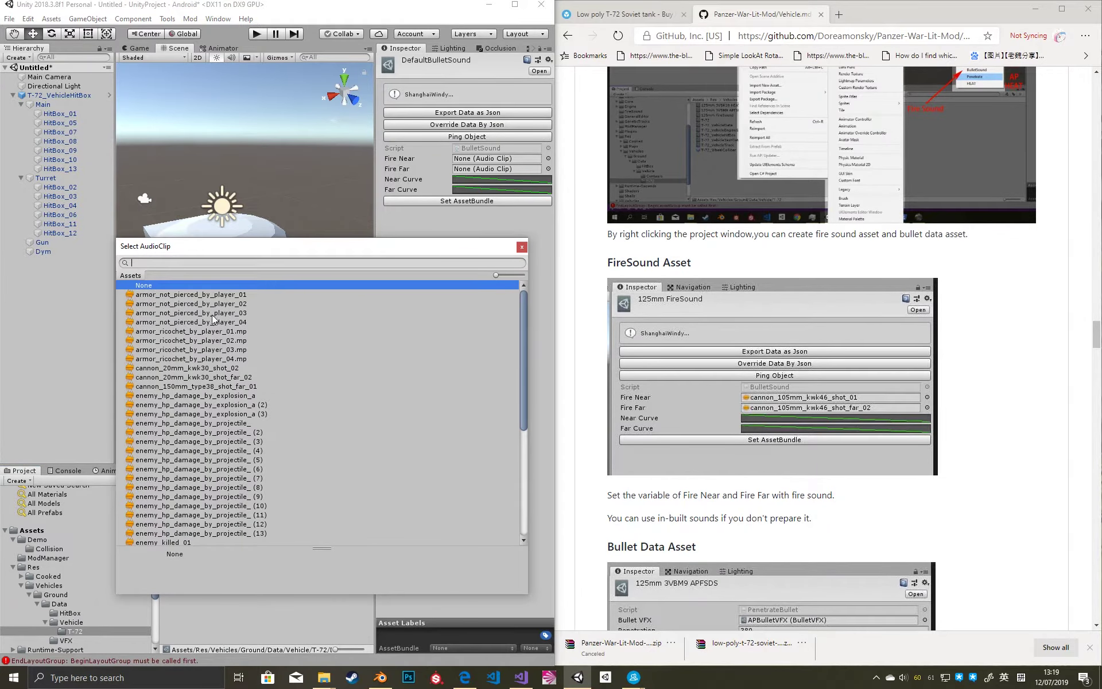
scroll(218, 318, "down", 6)
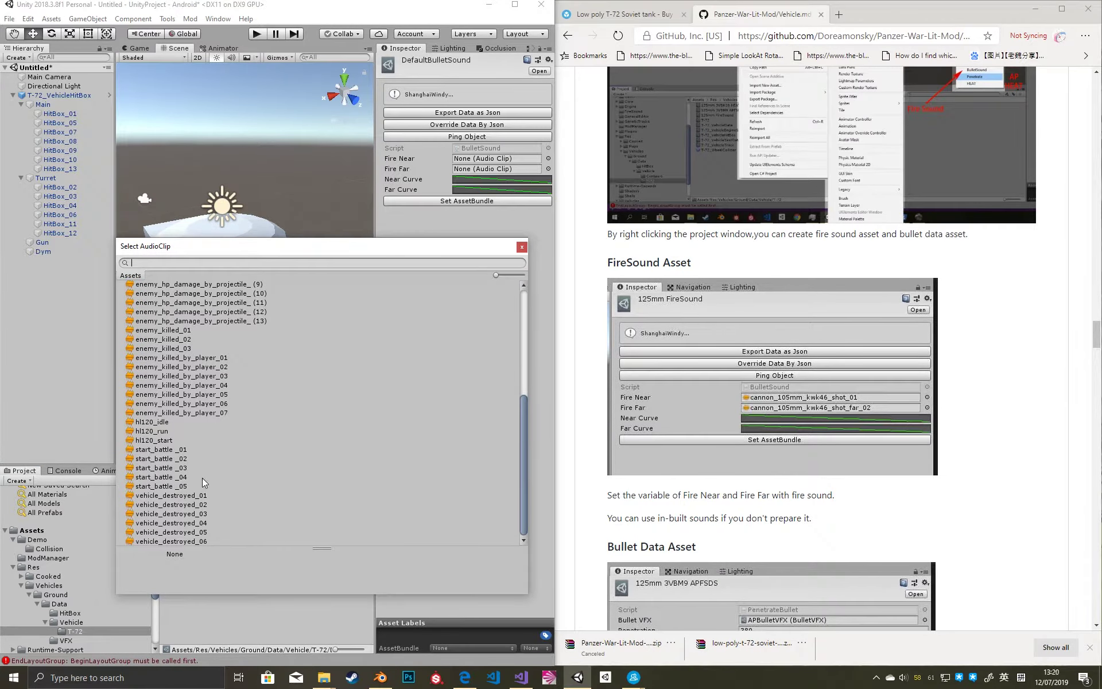
scroll(202, 478, "up", 2)
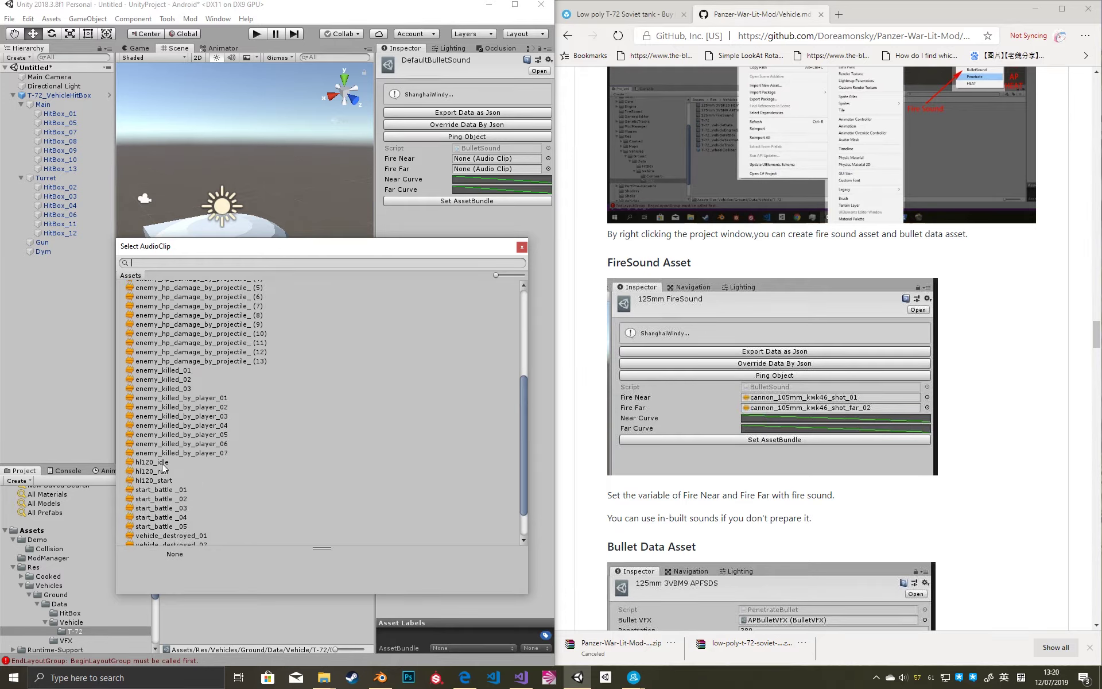
scroll(167, 462, "up", 5)
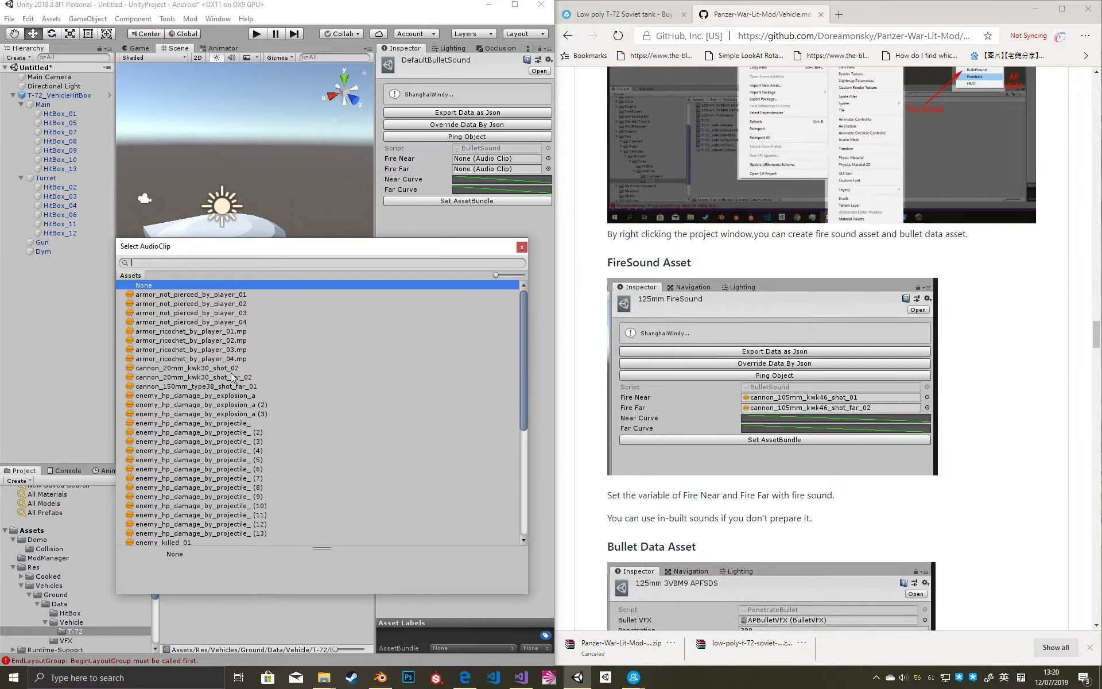
double_click(248, 390)
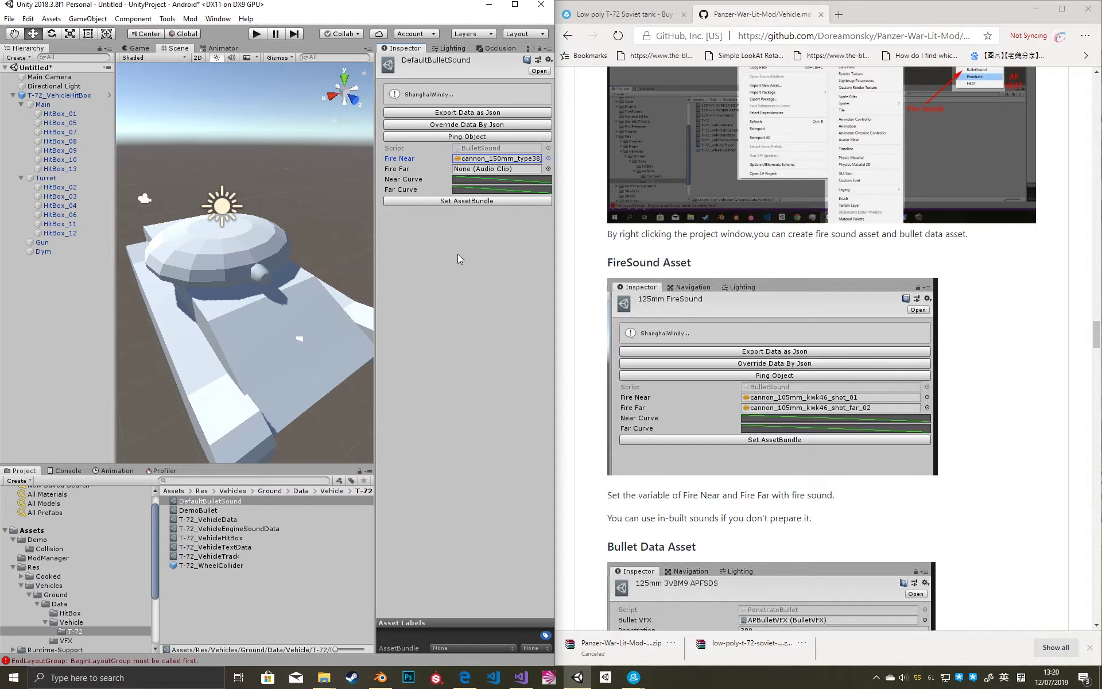
left_click(549, 168)
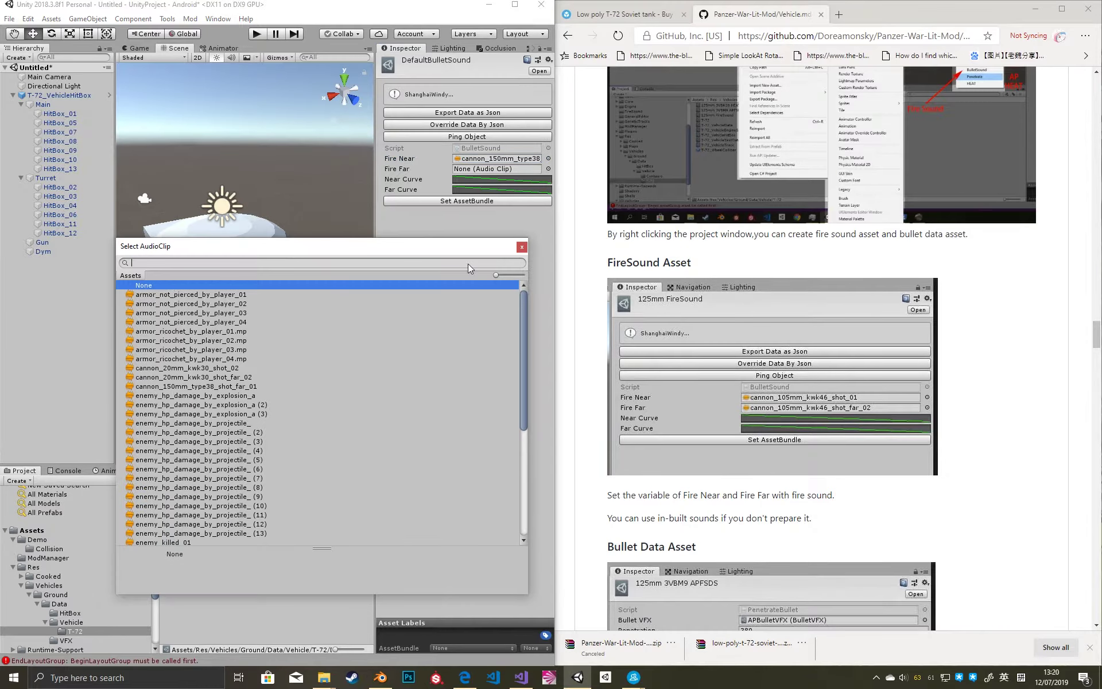
double_click(207, 386)
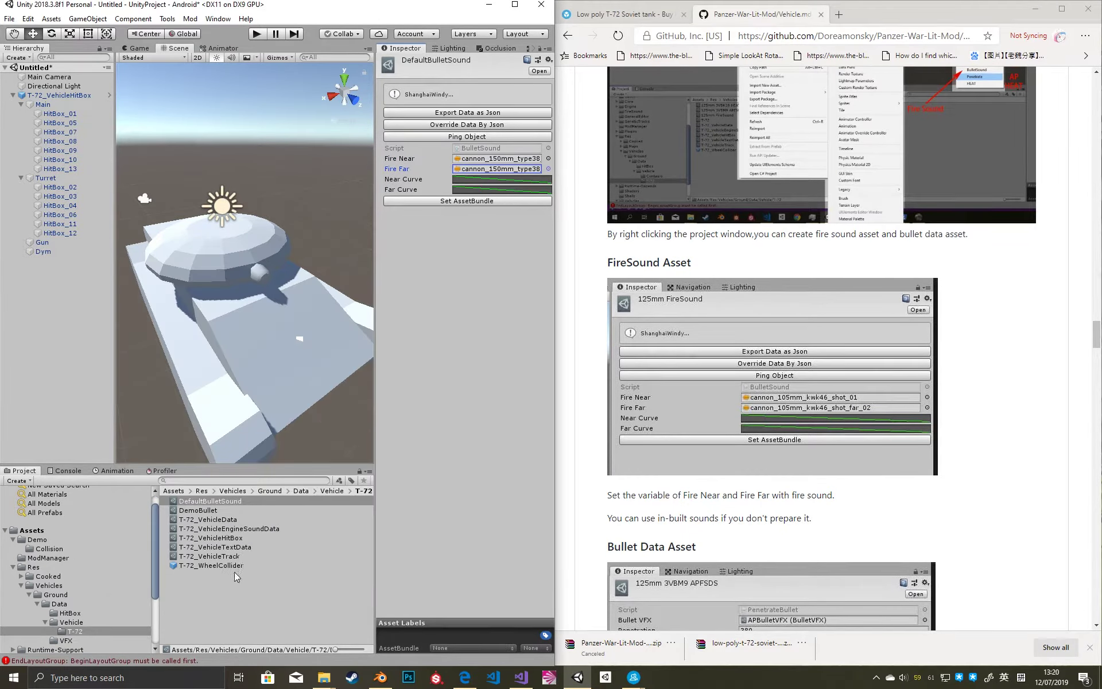
Rename the bullet sound asset to DemoSound and show T-72_VehicleData in the Inspector.
left_click(216, 501)
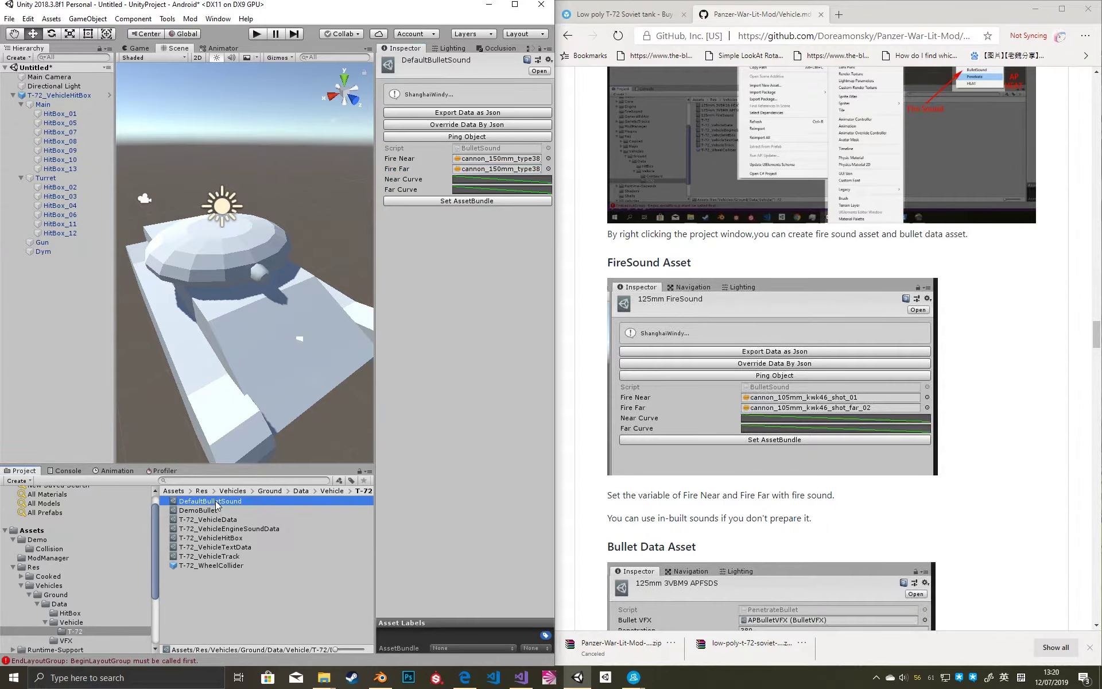
type("DemoS")
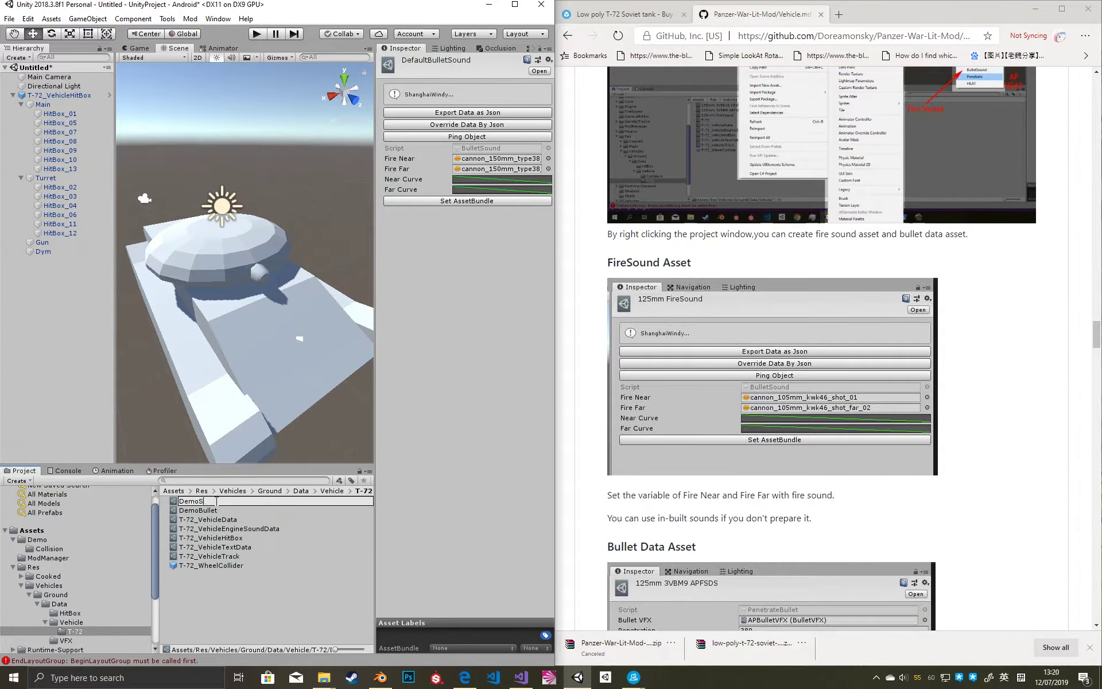
key("Return")
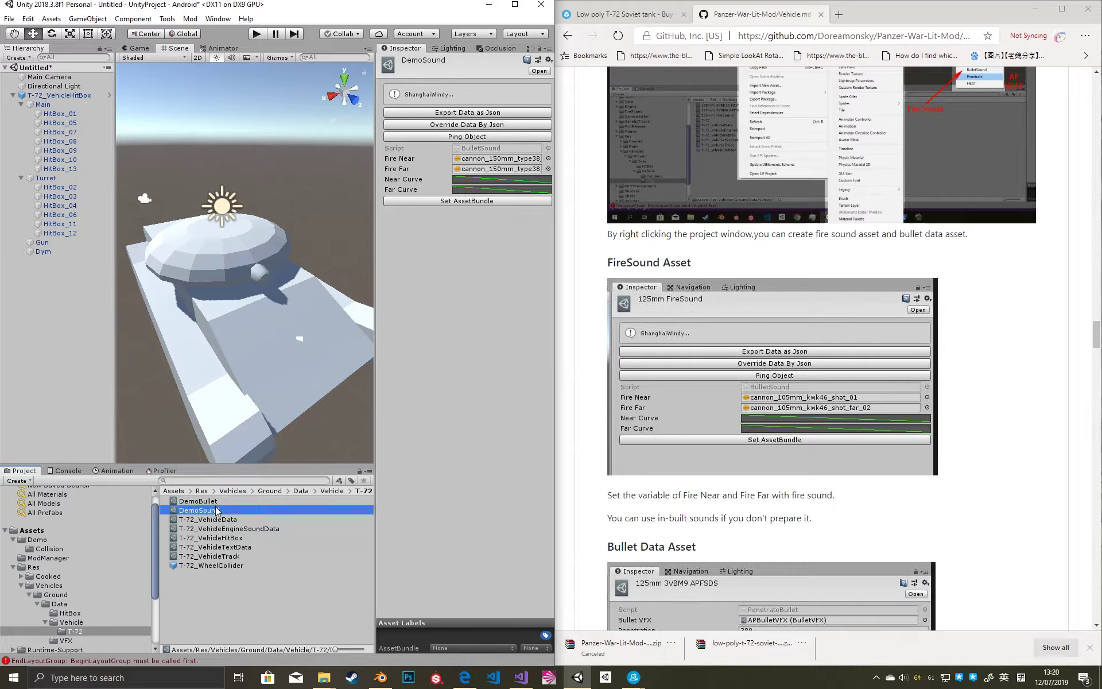
left_click(225, 520)
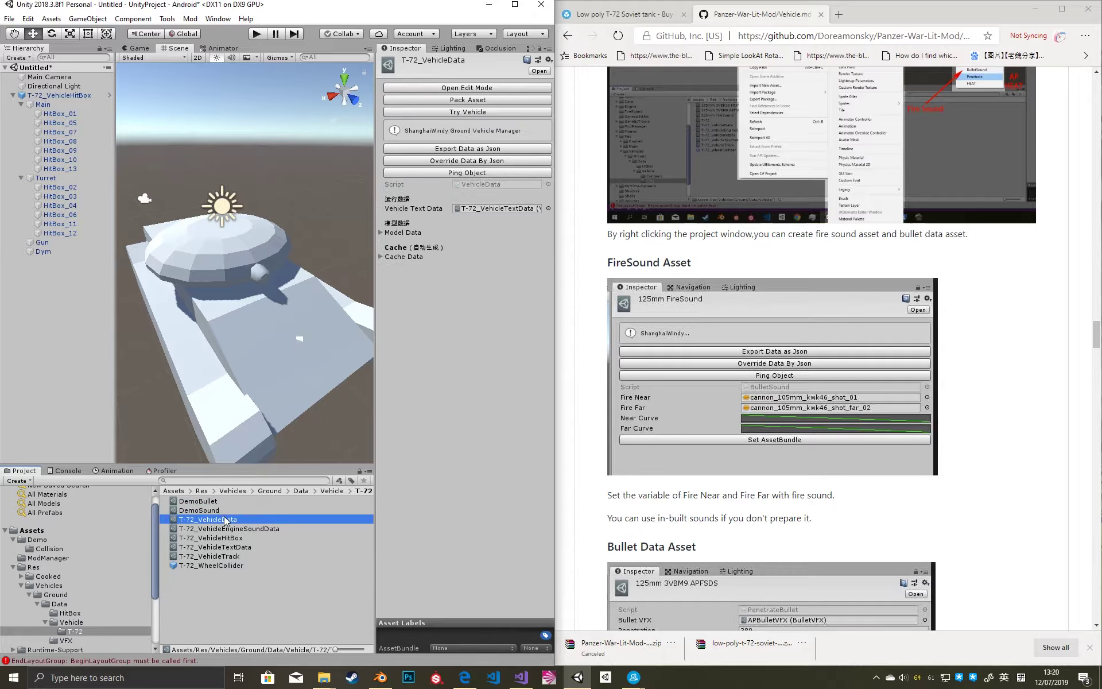
Open the T-72_VehicleTextData asset's settings in the Inspector.
left_click(422, 233)
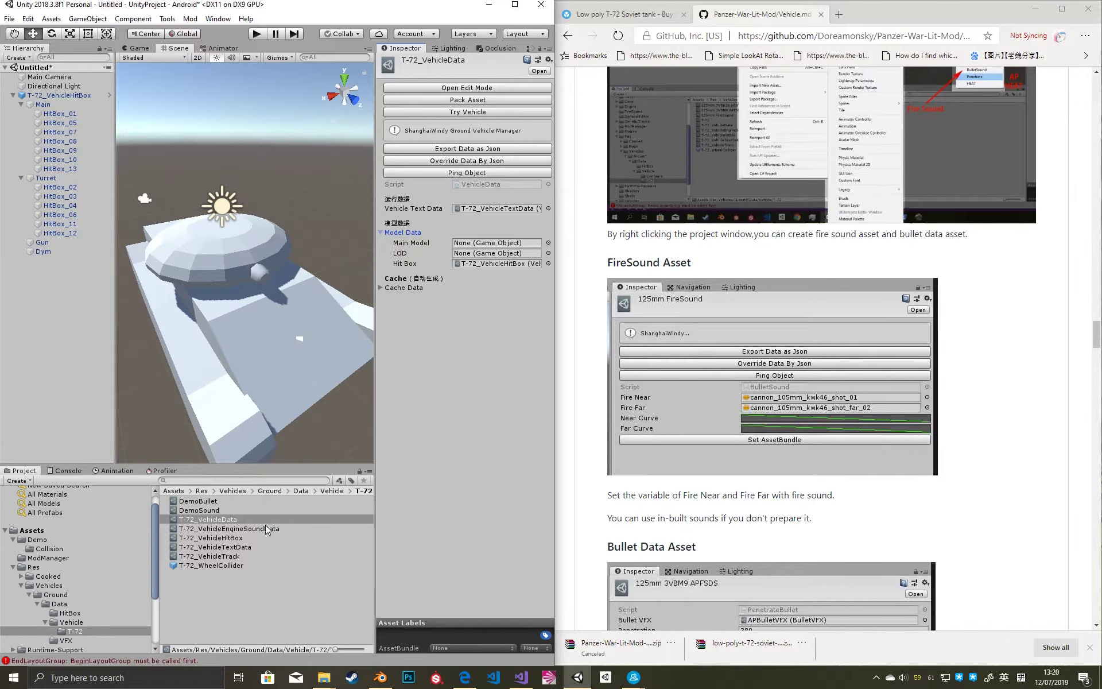
left_click(244, 546)
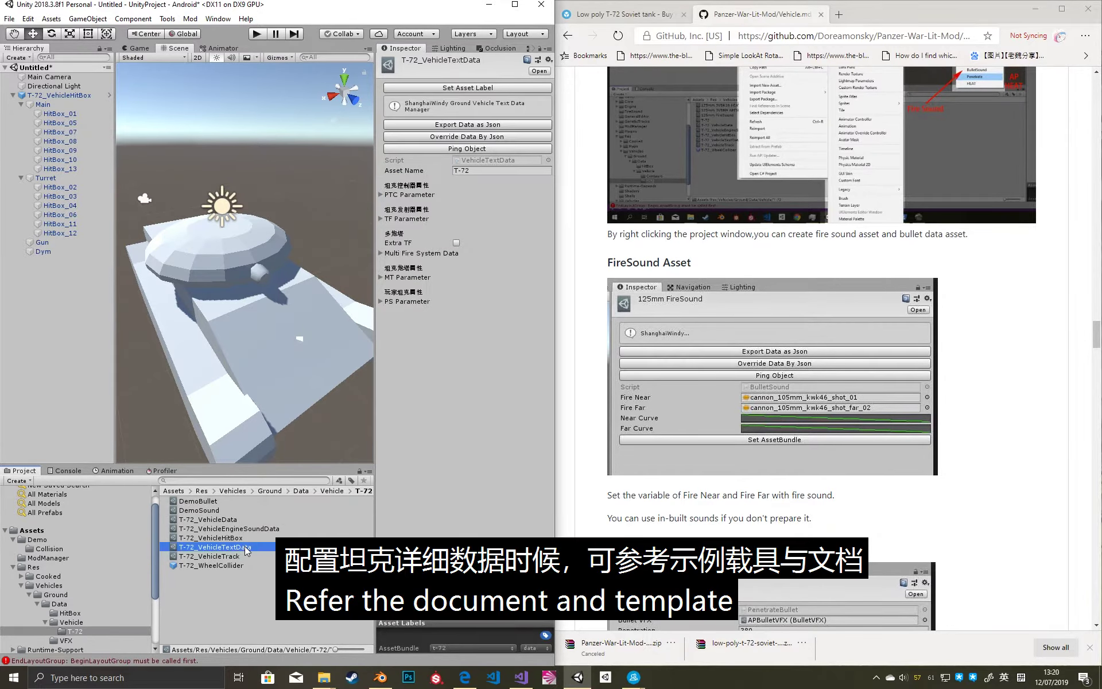
scroll(740, 407, "down", 1)
scroll(740, 407, "down", 2)
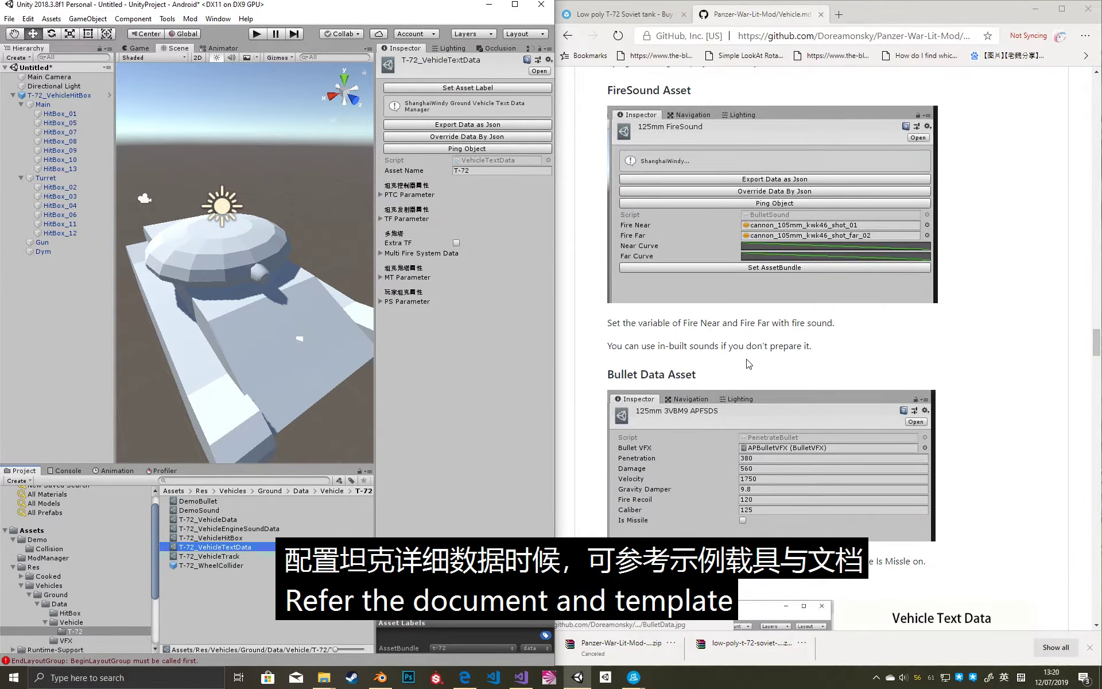
scroll(693, 308, "down", 1)
scroll(692, 308, "down", 2)
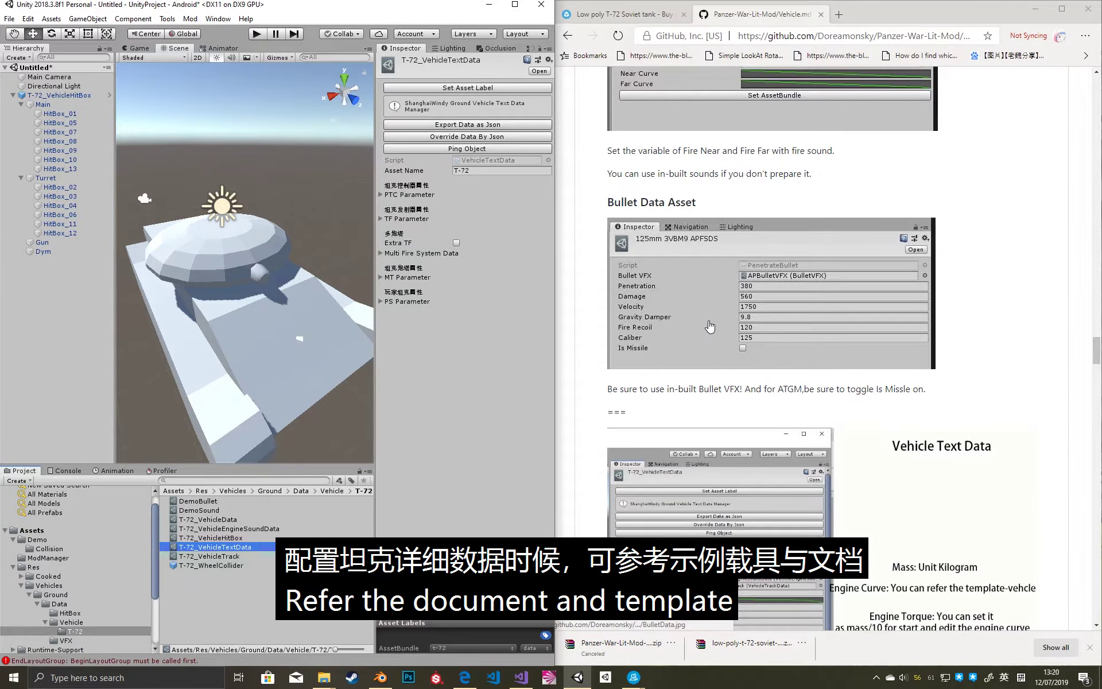
scroll(878, 395, "down", 2)
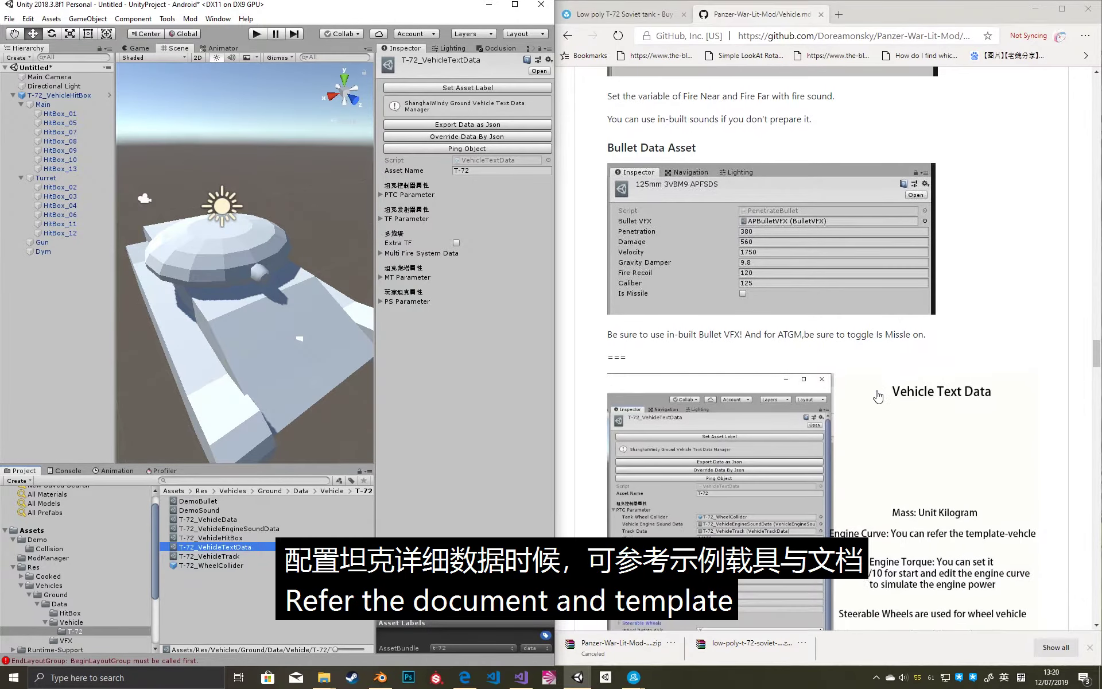
scroll(878, 395, "down", 3)
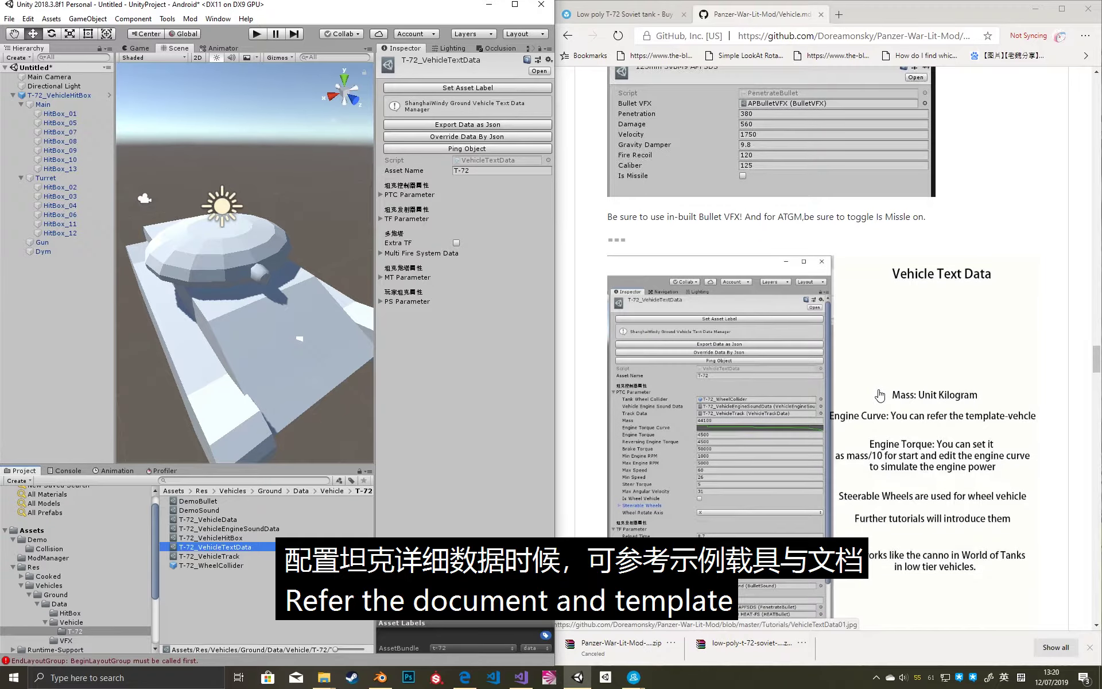
scroll(880, 395, "down", 1)
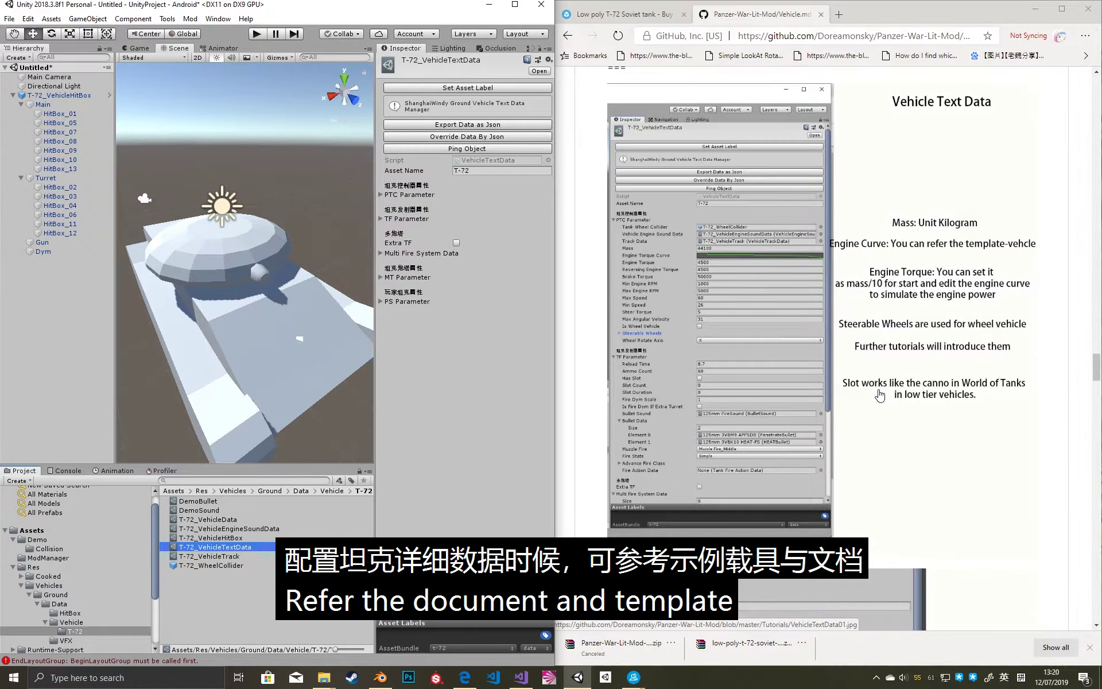
Expand PTC Parameter and inspect the Engine Torque Curve.
left_click(404, 197)
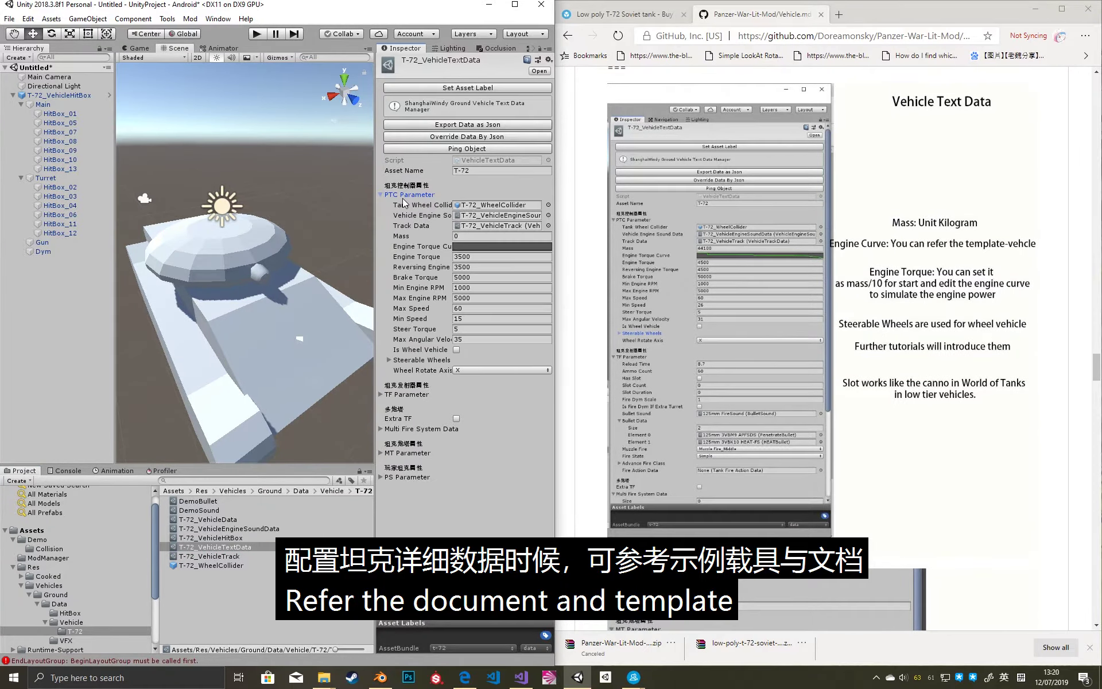
left_click(501, 246)
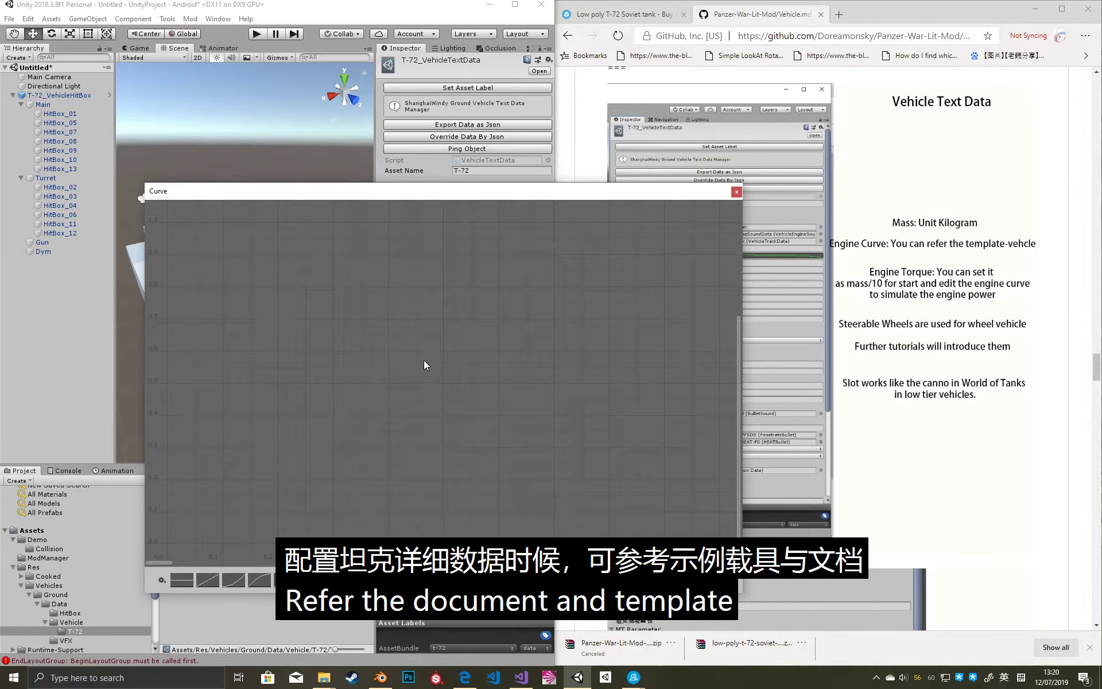
left_click(737, 192)
left_click(494, 245)
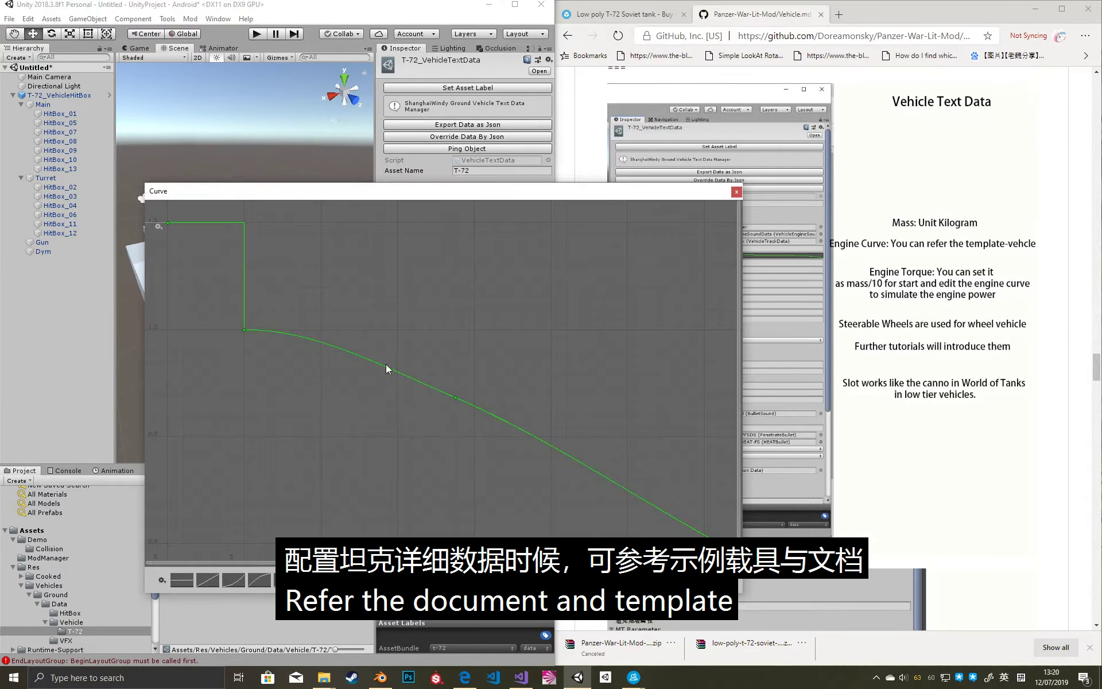
middle_click_drag(175, 264, 196, 241)
middle_click_drag(602, 476, 537, 424)
scroll(637, 449, "down", 1)
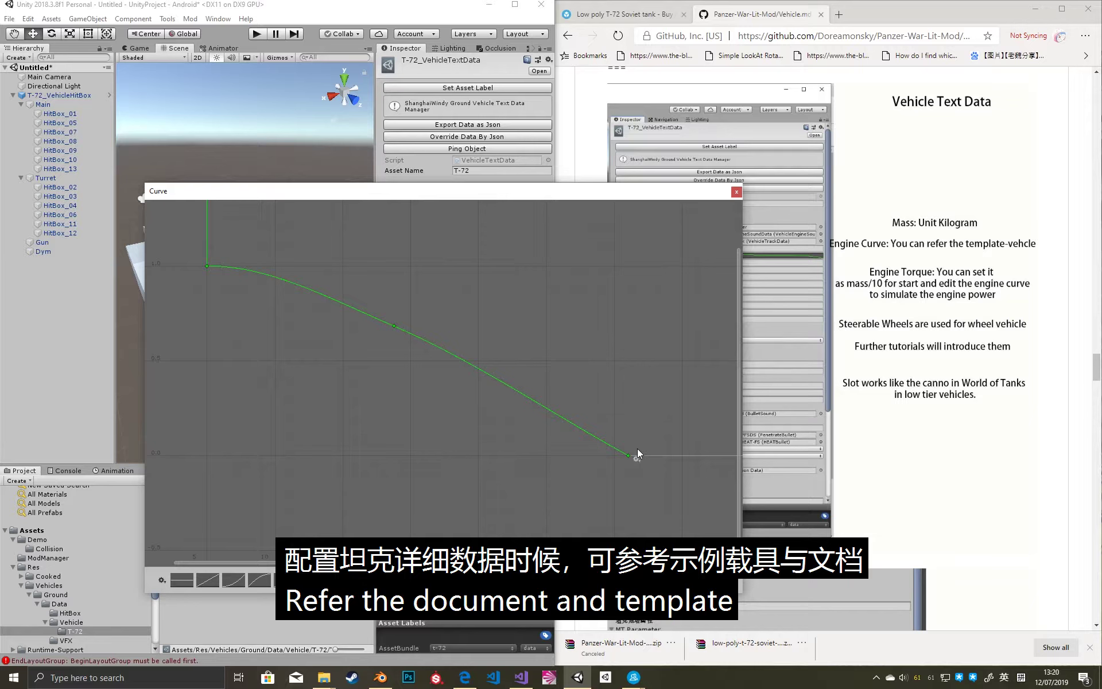
left_click(735, 193)
Enter mass 44100, engine and reversing torque 4500, min speed 26, max angular velocity 31.
left_click(488, 236)
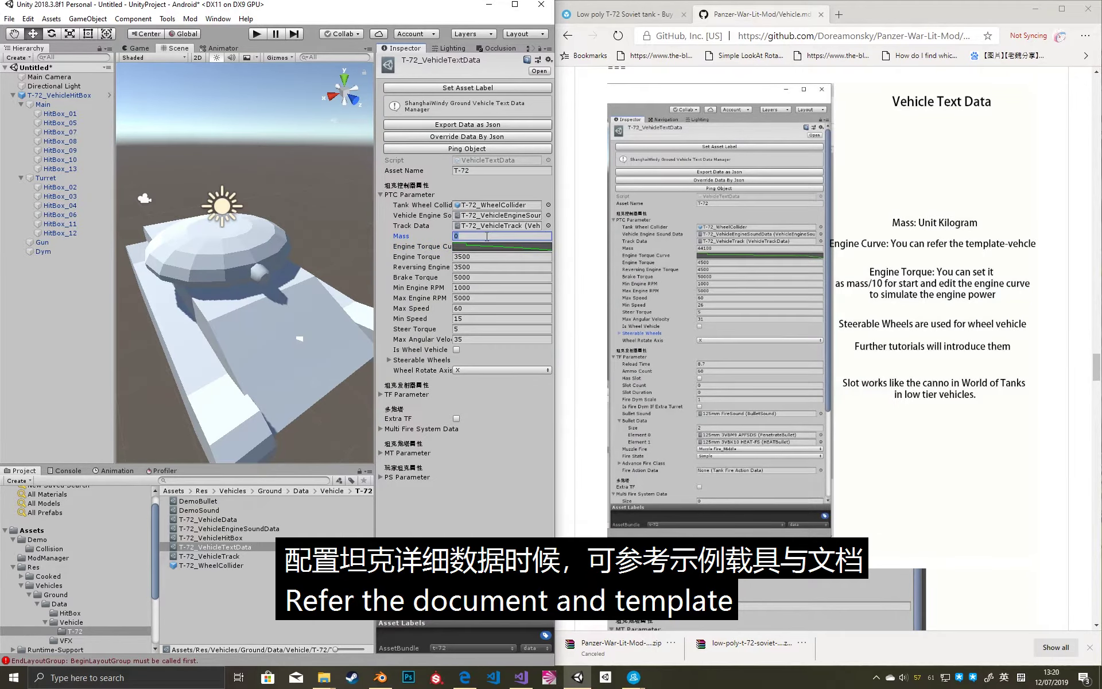
key("Tab")
type("4500")
key("Tab")
type("4500")
key("Tab")
key("Tab")
key("Tab")
key("Tab")
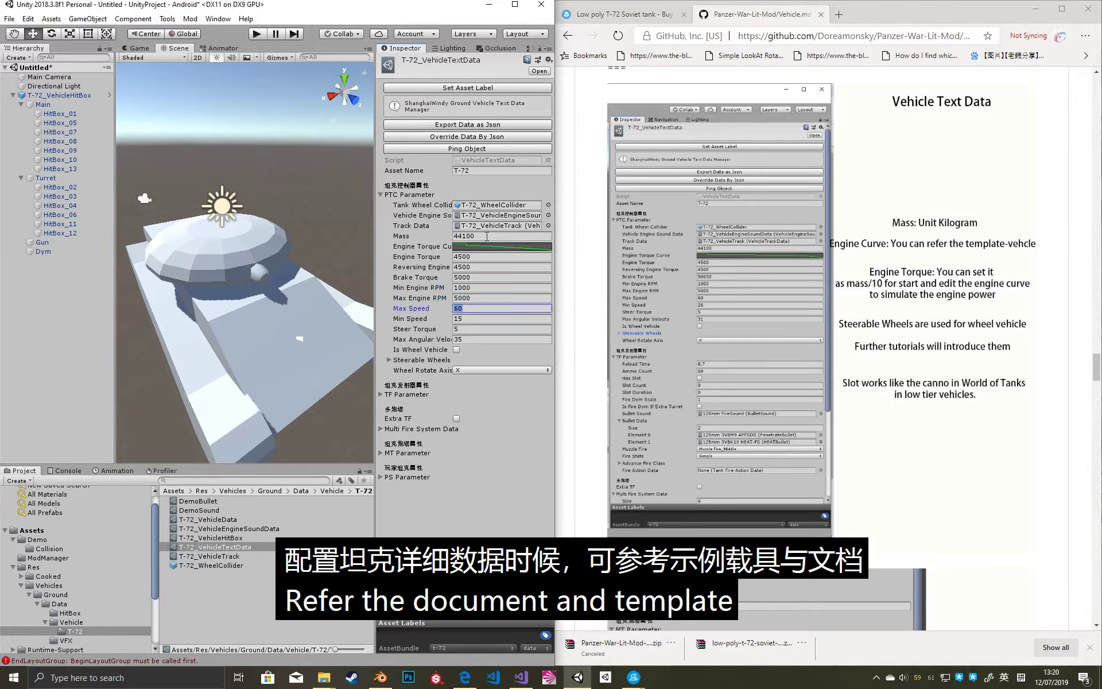
key("Tab")
type("26")
key("Tab")
type("31")
key("Tab")
left_click(390, 394)
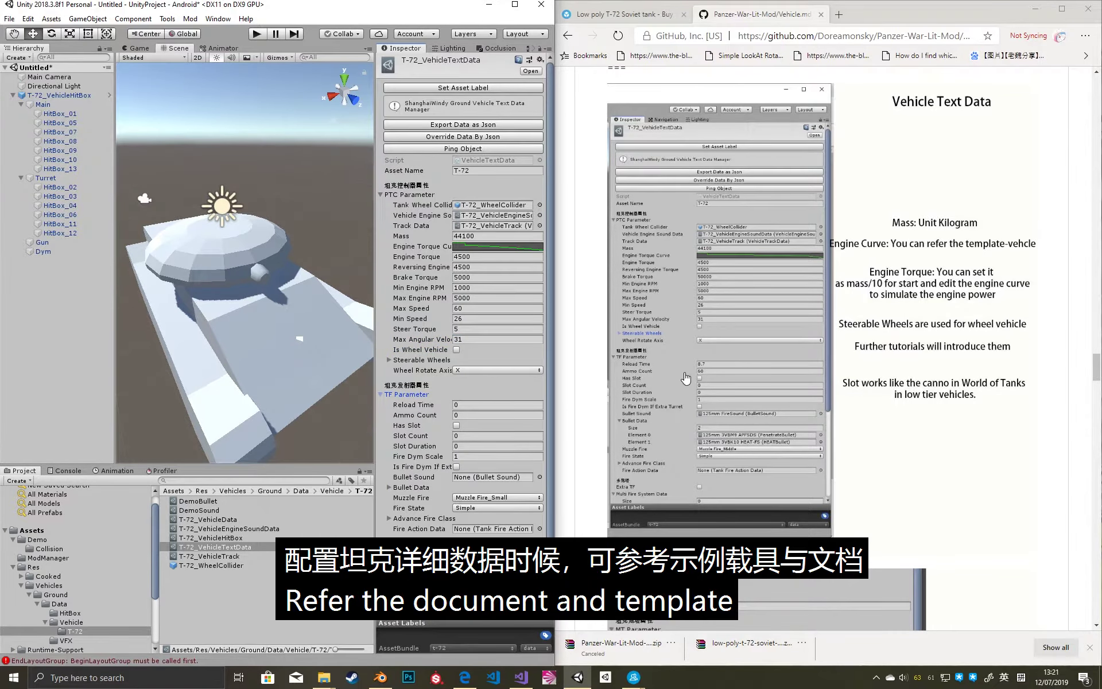
Set reload time 8.7 and ammo count 60, and assign DemoSound as the bullet sound.
scroll(685, 381, "down", 1)
left_click(501, 404)
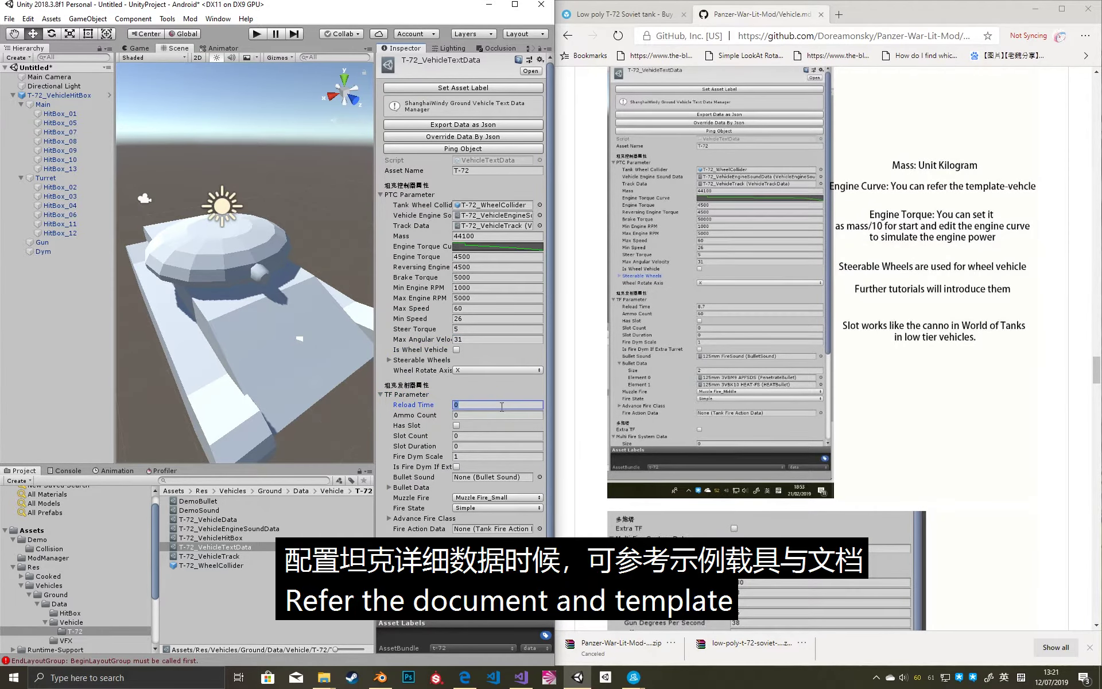
type("8.7")
key("Tab")
type("60")
key("Tab")
key("Tab")
key("Tab")
key("Tab")
key("Tab")
key("Tab")
key("Return")
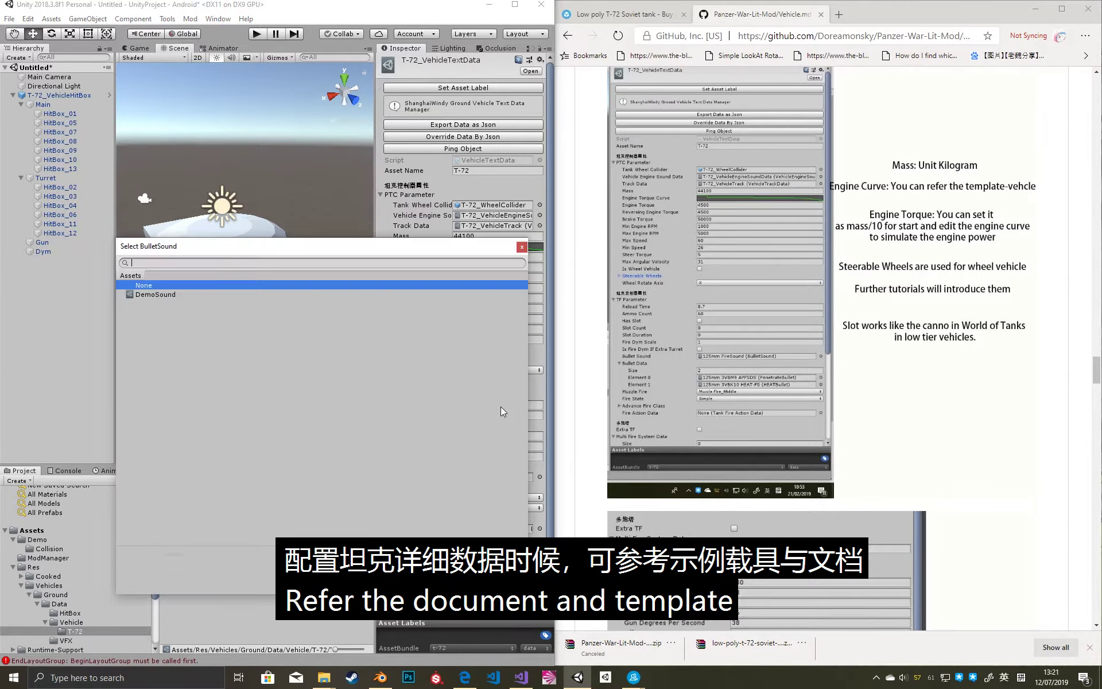
double_click(150, 293)
Add DemoBullet to the Bullet Data list and choose the large muzzle fire effect.
scroll(443, 362, "down", 1)
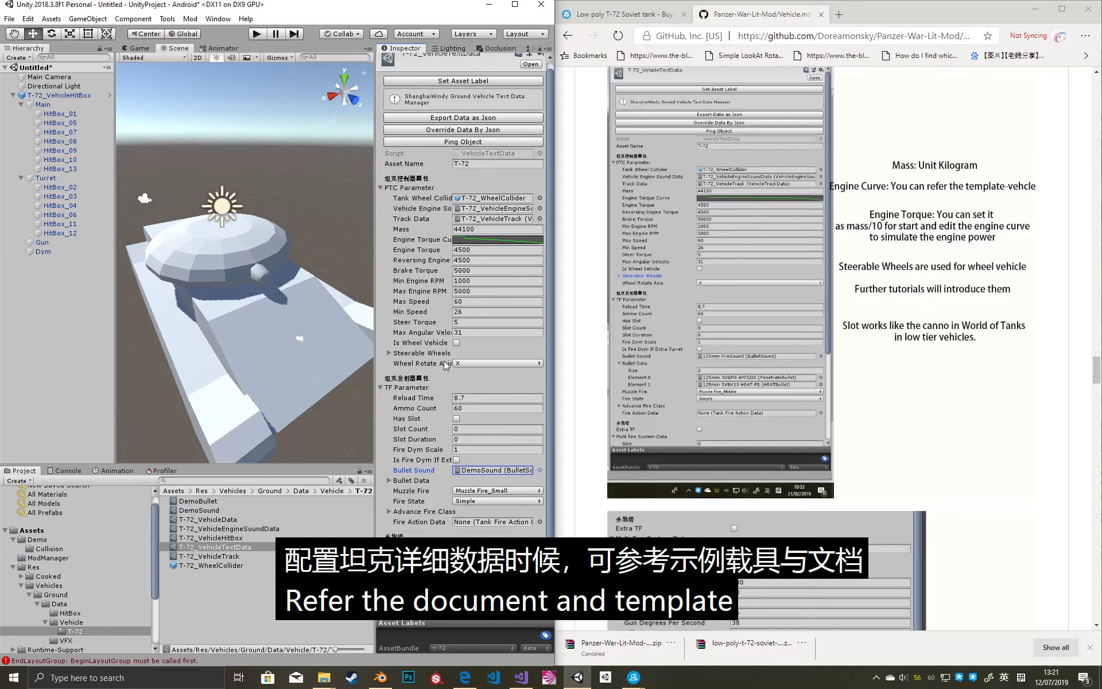
left_click(409, 484)
scroll(689, 368, "down", 3)
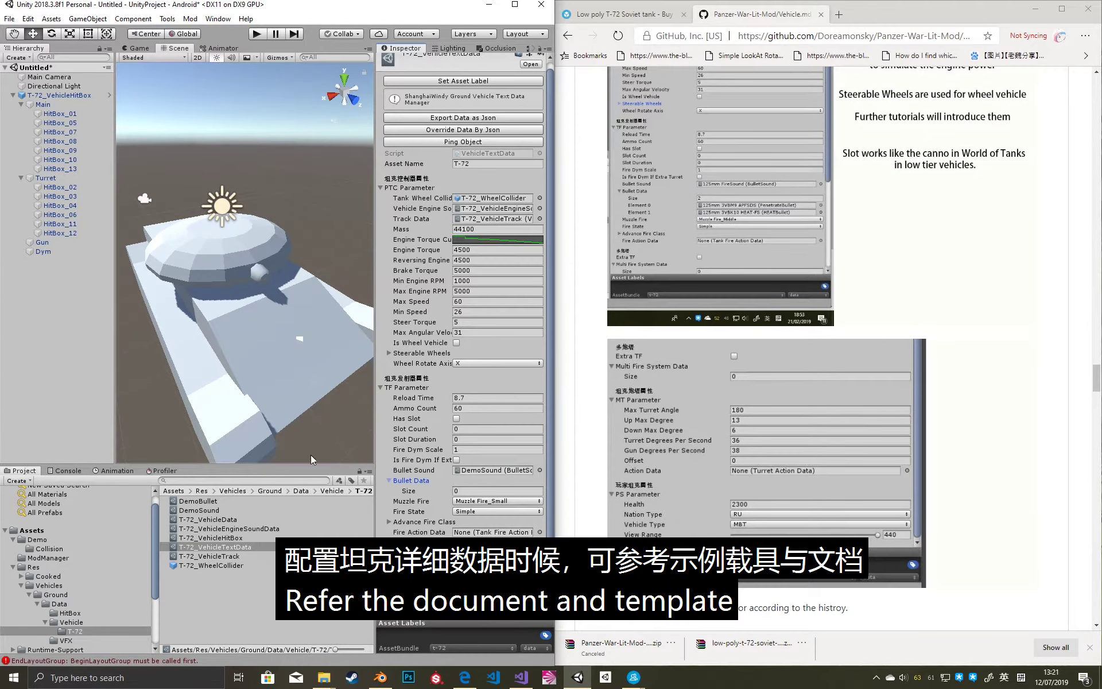
left_click_drag(211, 503, 424, 489)
scroll(442, 477, "down", 1)
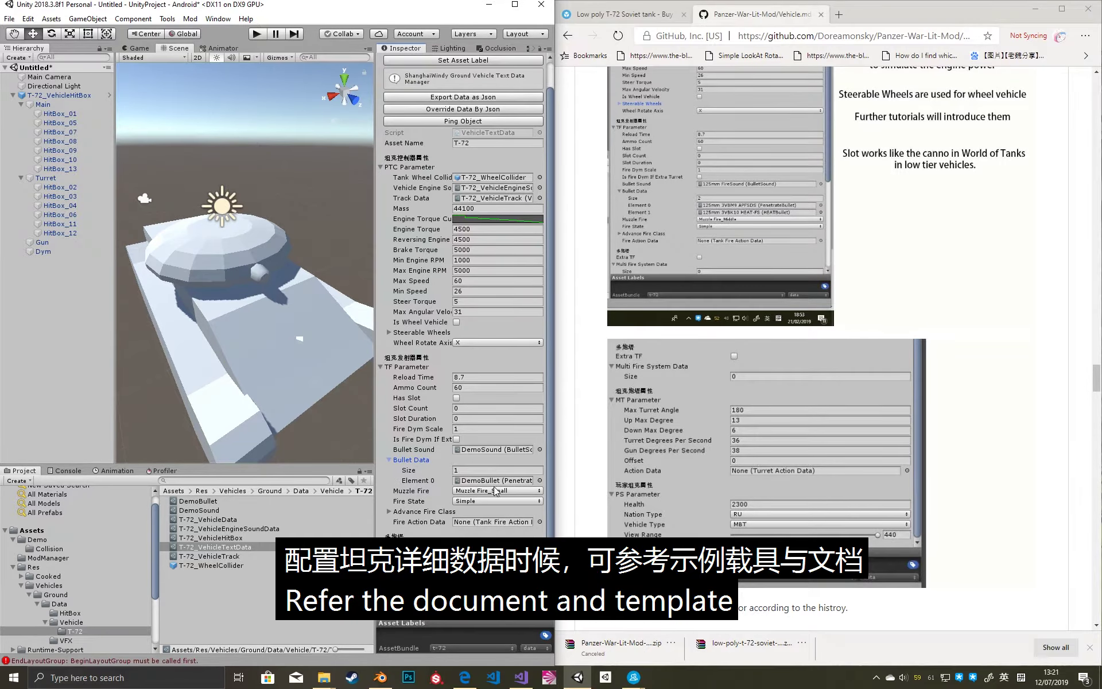
left_click(496, 492)
left_click(506, 515)
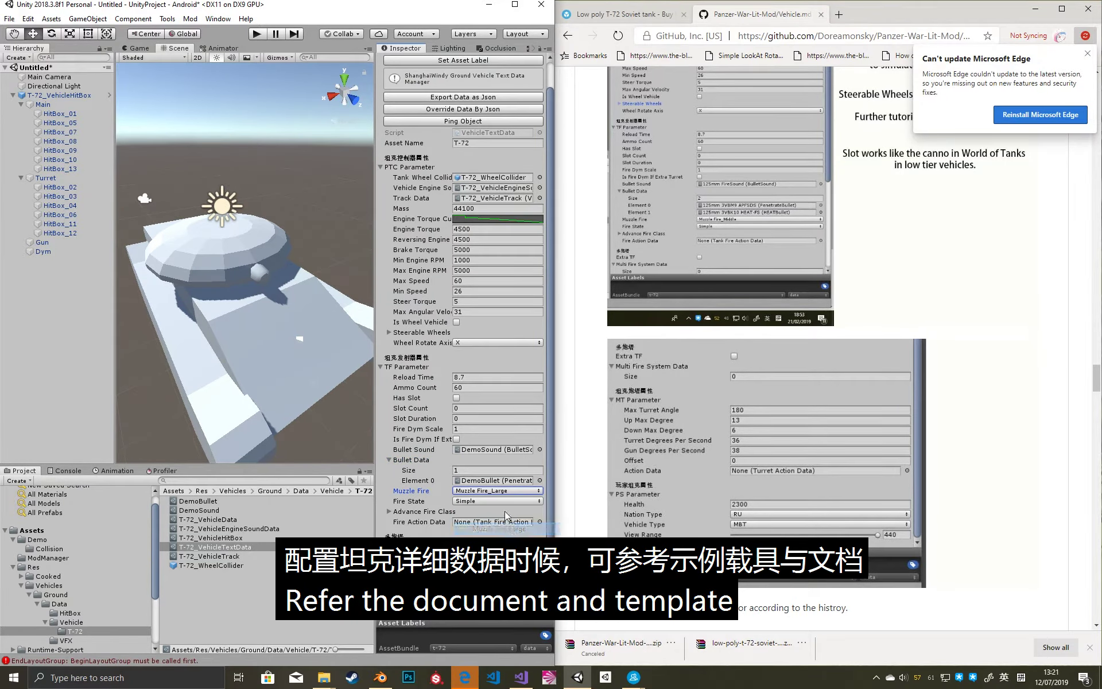
left_click(888, 265)
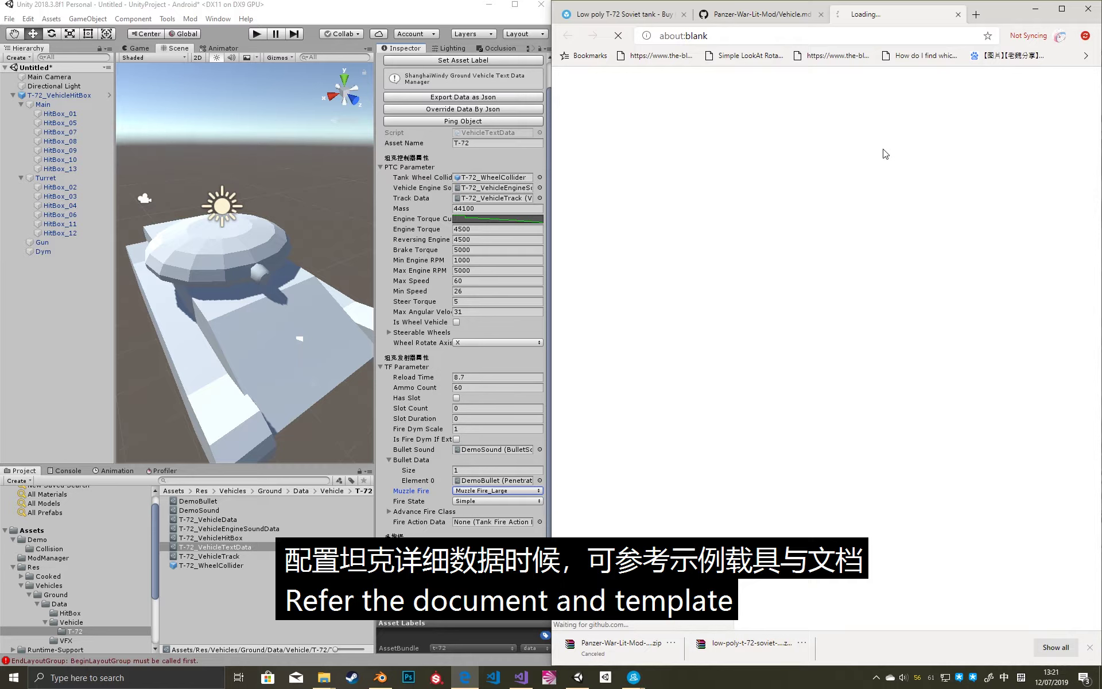
left_click(958, 14)
Under MT Parameter, set max turret angle 180 and up max degree 13, then pick the nation.
scroll(879, 247, "down", 1)
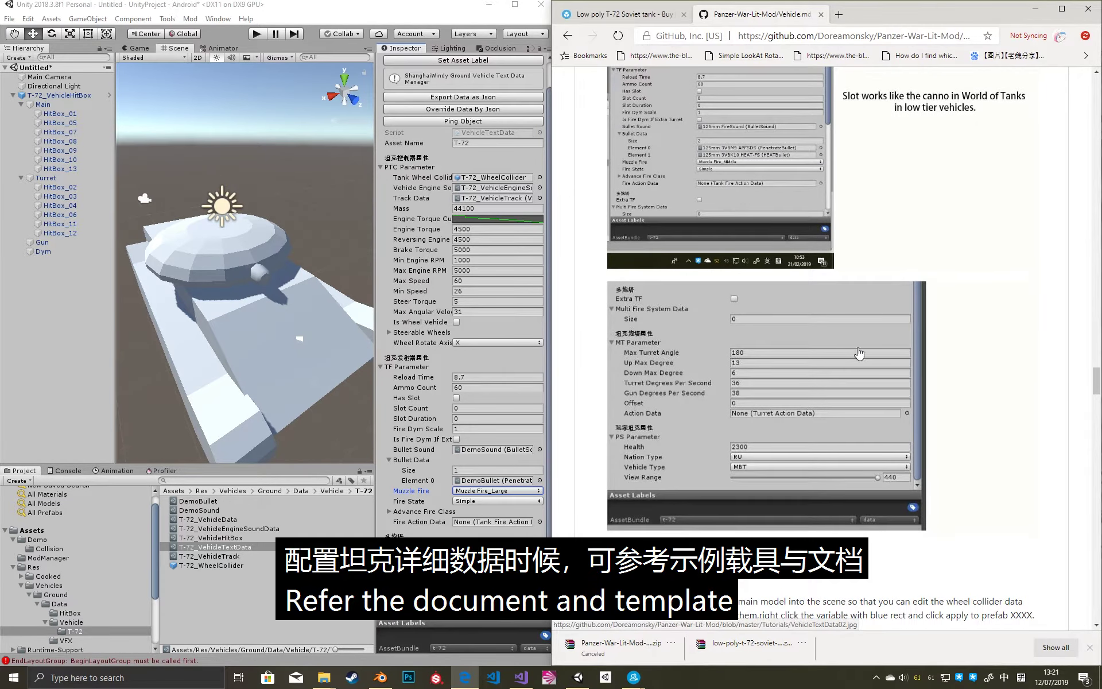
scroll(694, 499, "down", 1)
scroll(695, 499, "down", 1)
left_click(402, 580)
scroll(402, 580, "down", 2)
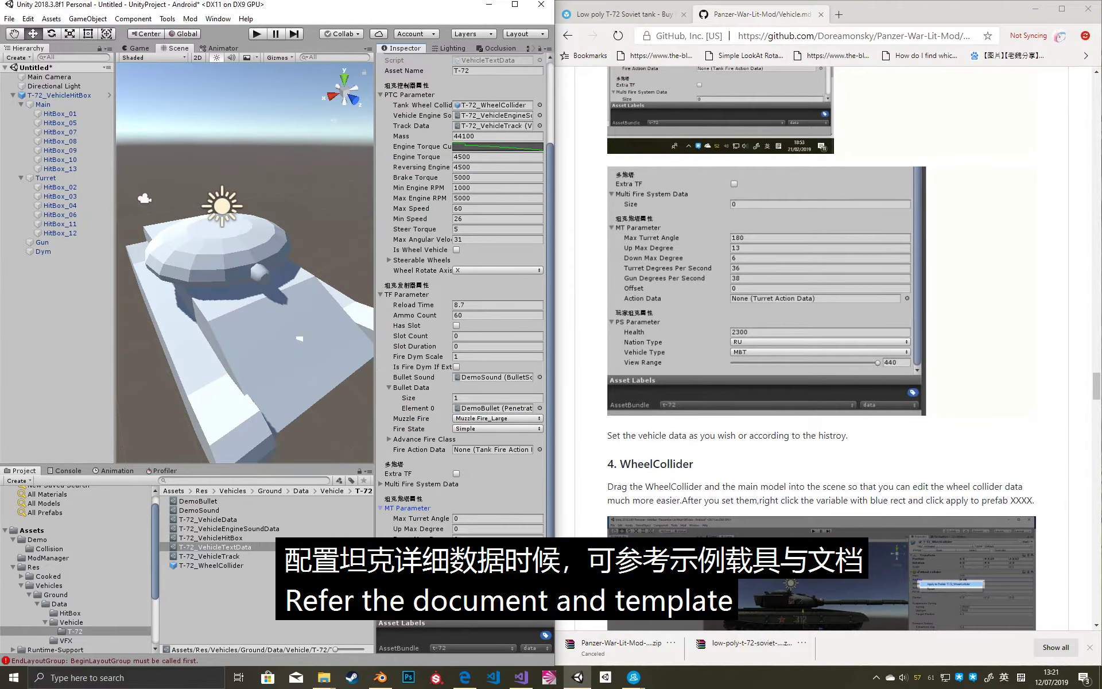
left_click(475, 518)
type("180")
key("Tab")
type("13")
key("Tab")
key("Tab")
scroll(465, 293, "down", 3)
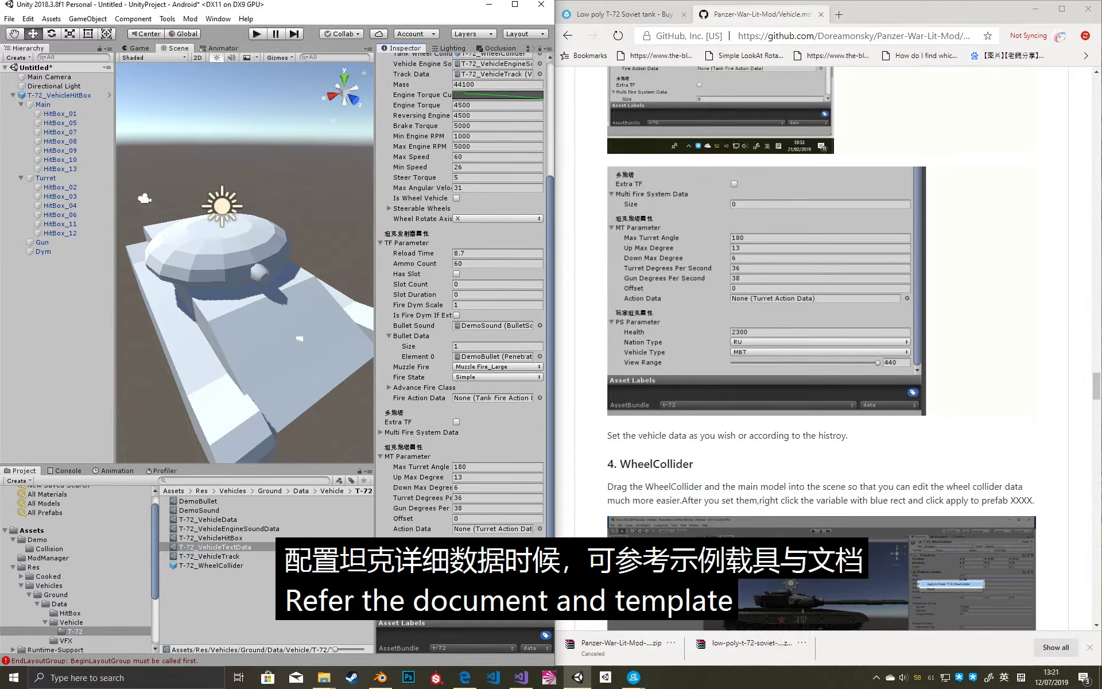
left_click(497, 573)
left_click(478, 482)
Set the vehicle type to MBT and the view range to its 440 maximum.
left_click(496, 584)
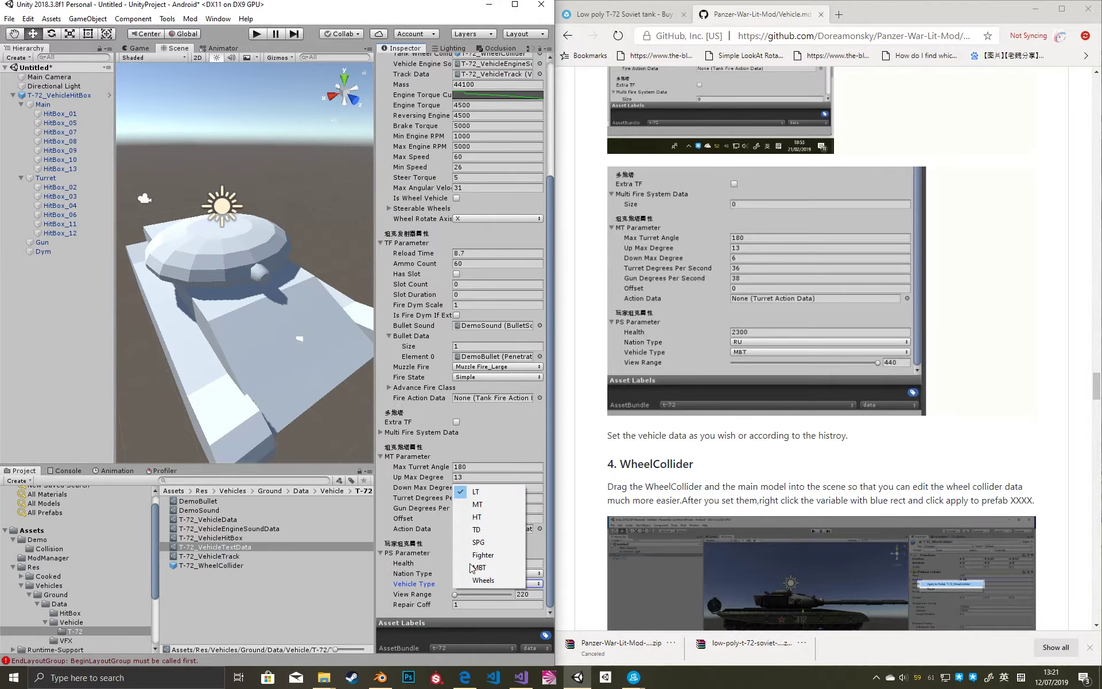
left_click(479, 568)
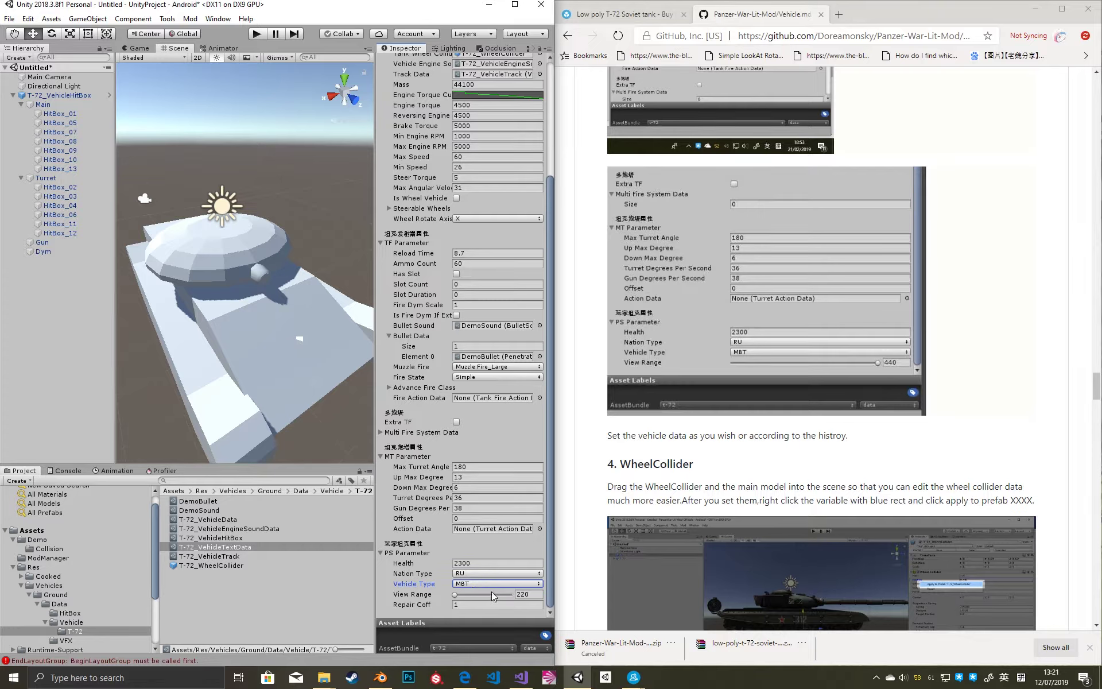
left_click_drag(503, 595, 516, 596)
Review the finished vehicle text data and bring up the guide's '4. WheelCollider' section.
scroll(733, 377, "down", 5)
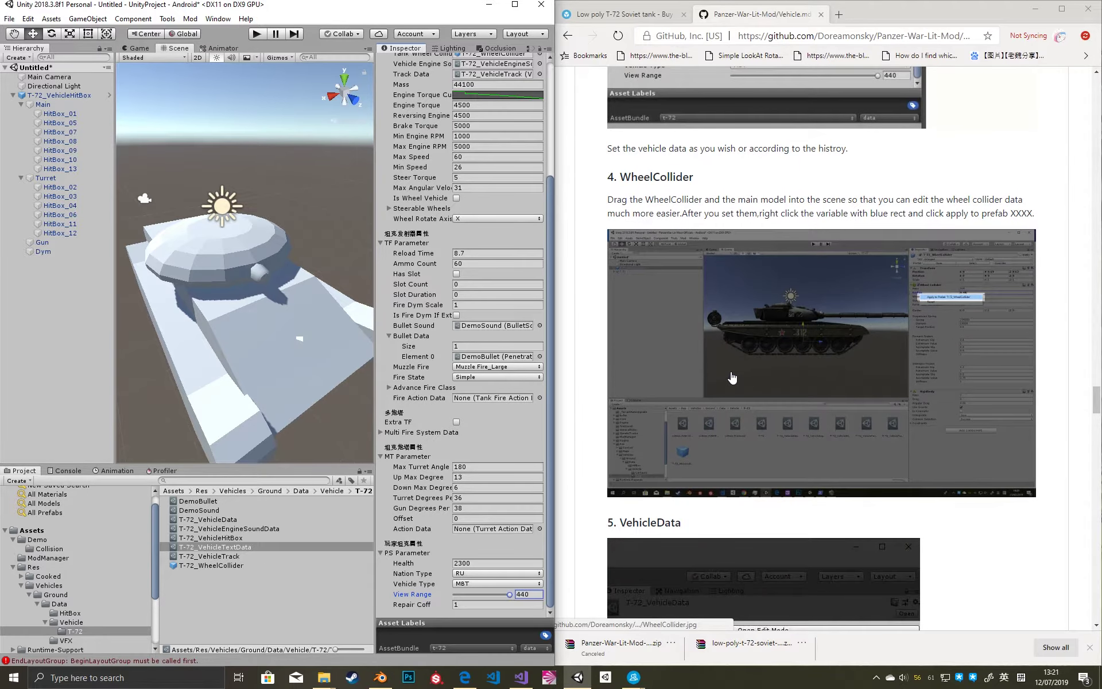
scroll(806, 210, "down", 1)
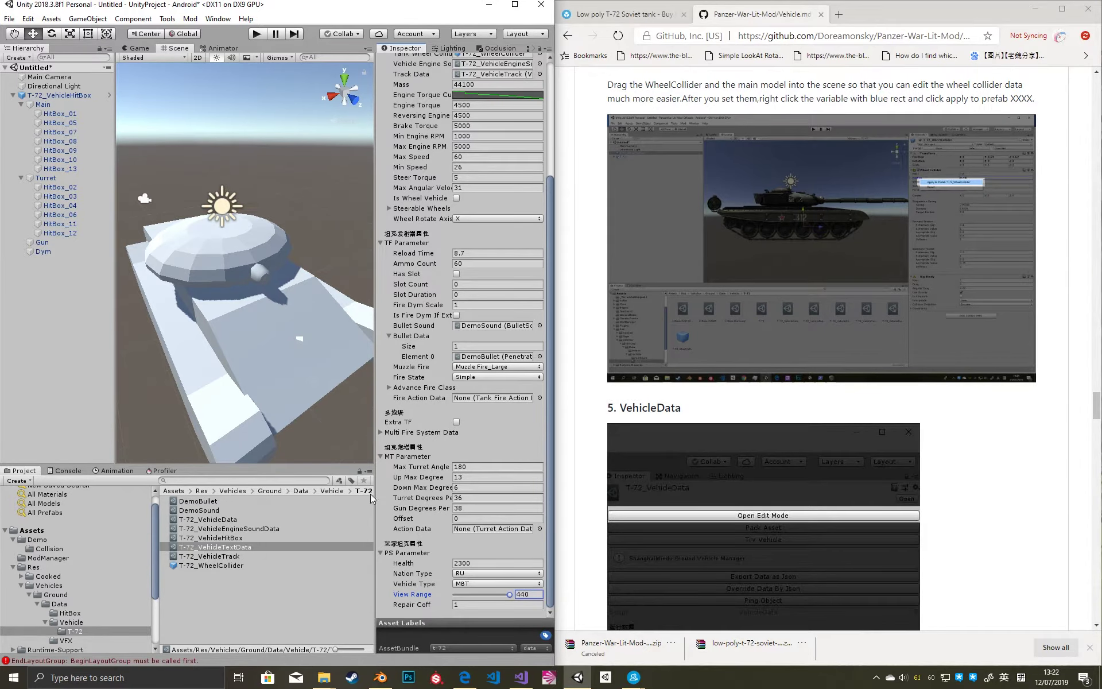
scroll(663, 117, "up", 1)
left_click(663, 117)
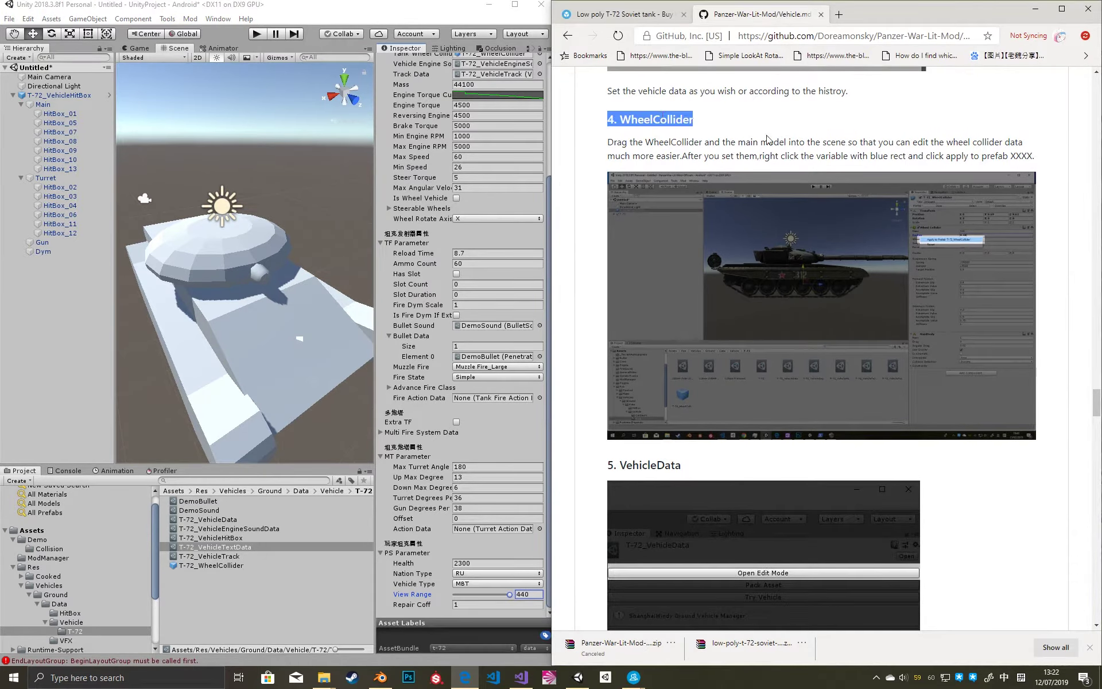
scroll(462, 136, "up", 3)
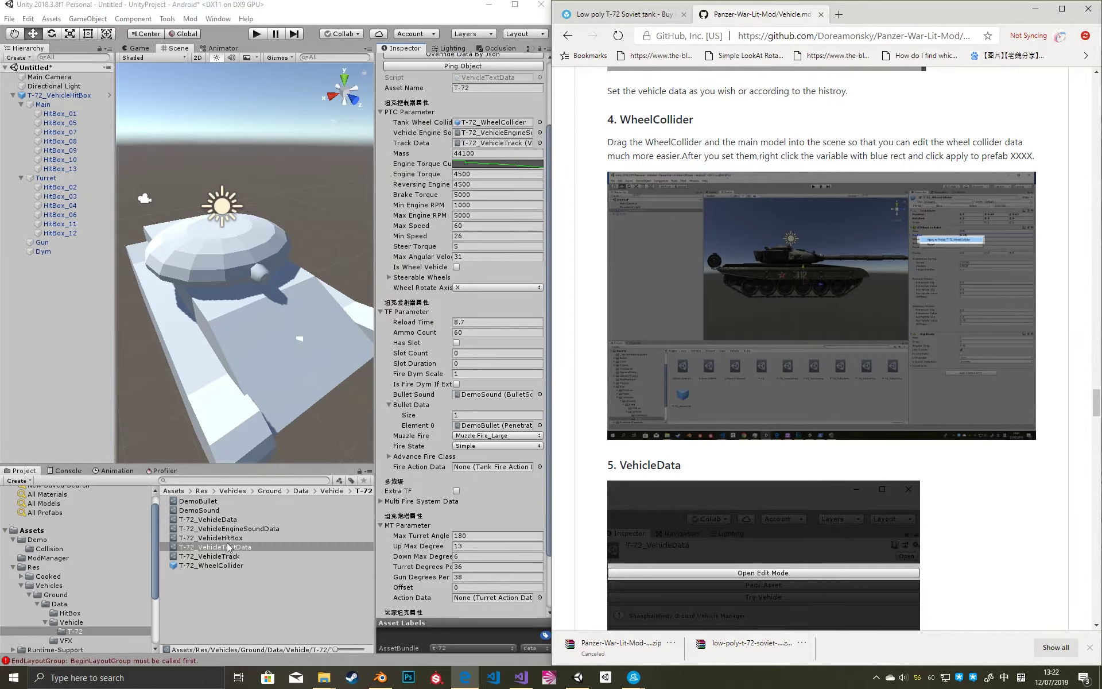
Delete T-72_VehicleHitBox from the scene.
key("ctrl+n")
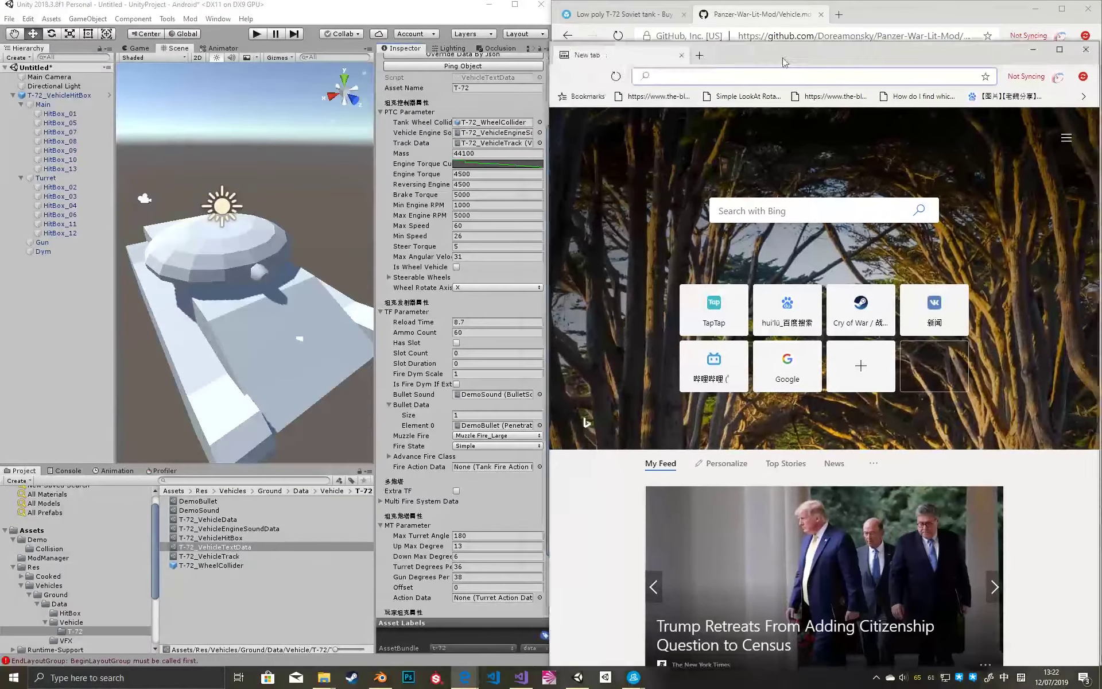
left_click_drag(783, 57, 712, 134)
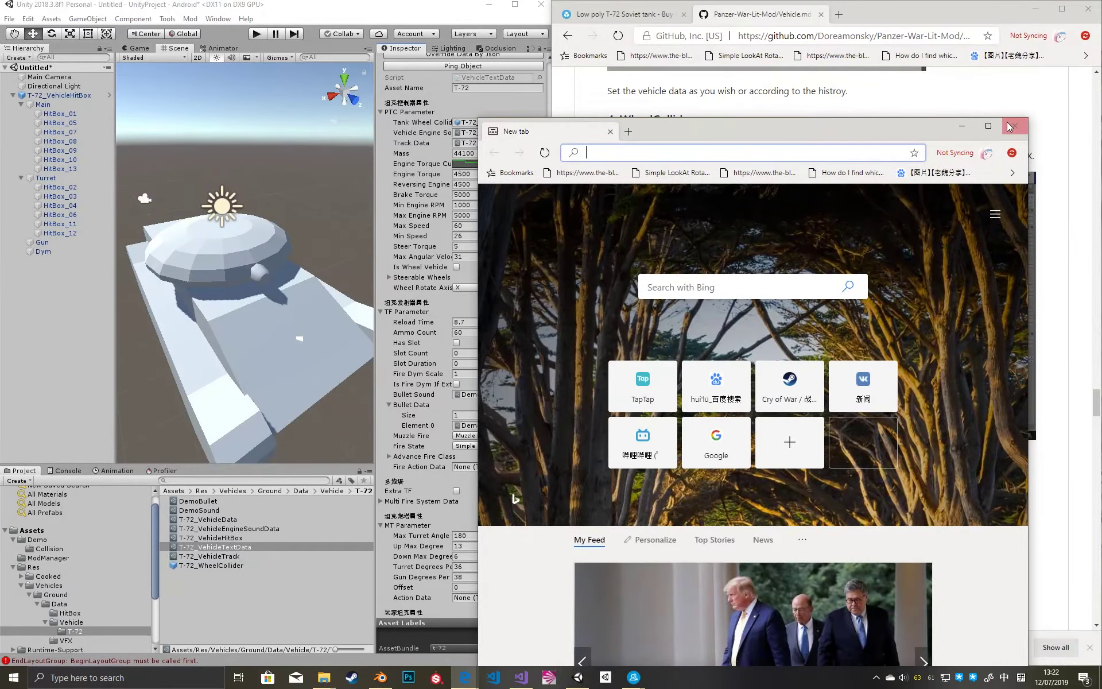
left_click(1012, 126)
middle_click_drag(228, 217, 245, 213)
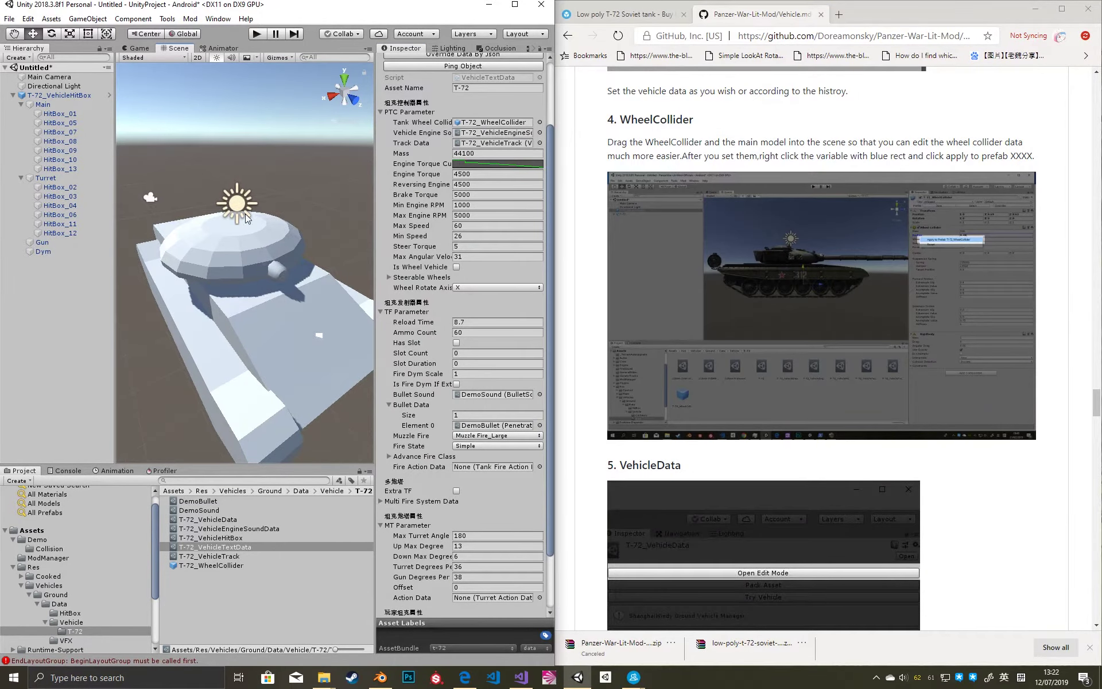
left_click(67, 96)
key("Delete")
Search the Project for 't-72' and add the T-72 and T-72_WheelCollider prefabs to the scene.
left_click(239, 479)
type("t-72")
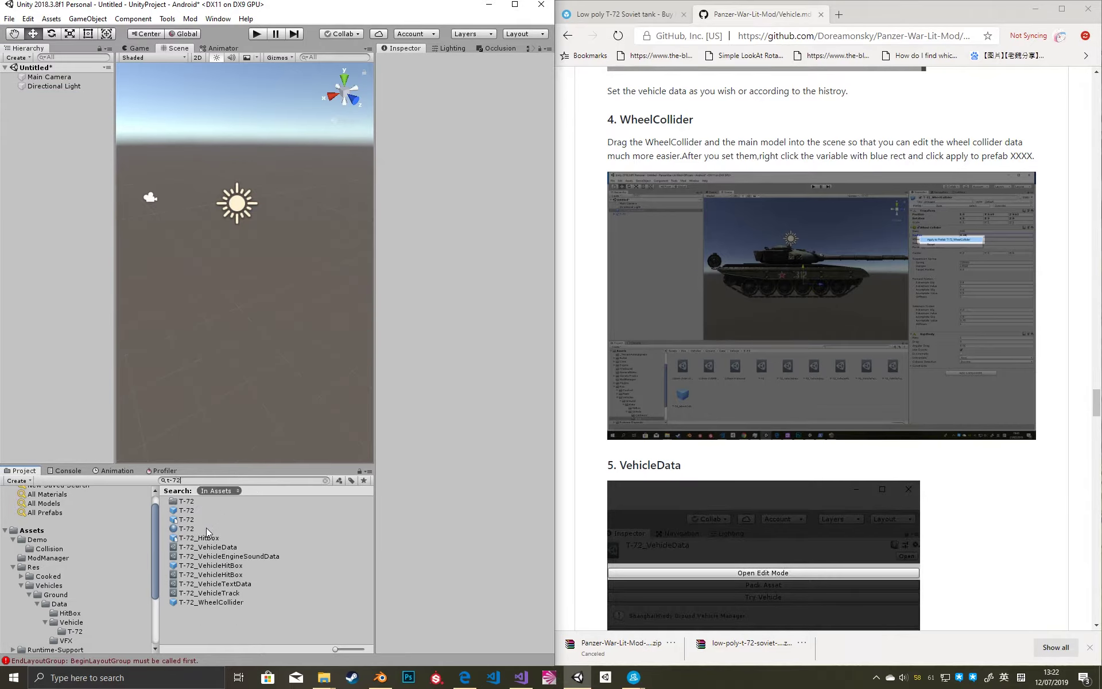
left_click_drag(194, 512, 58, 107)
left_click(213, 602)
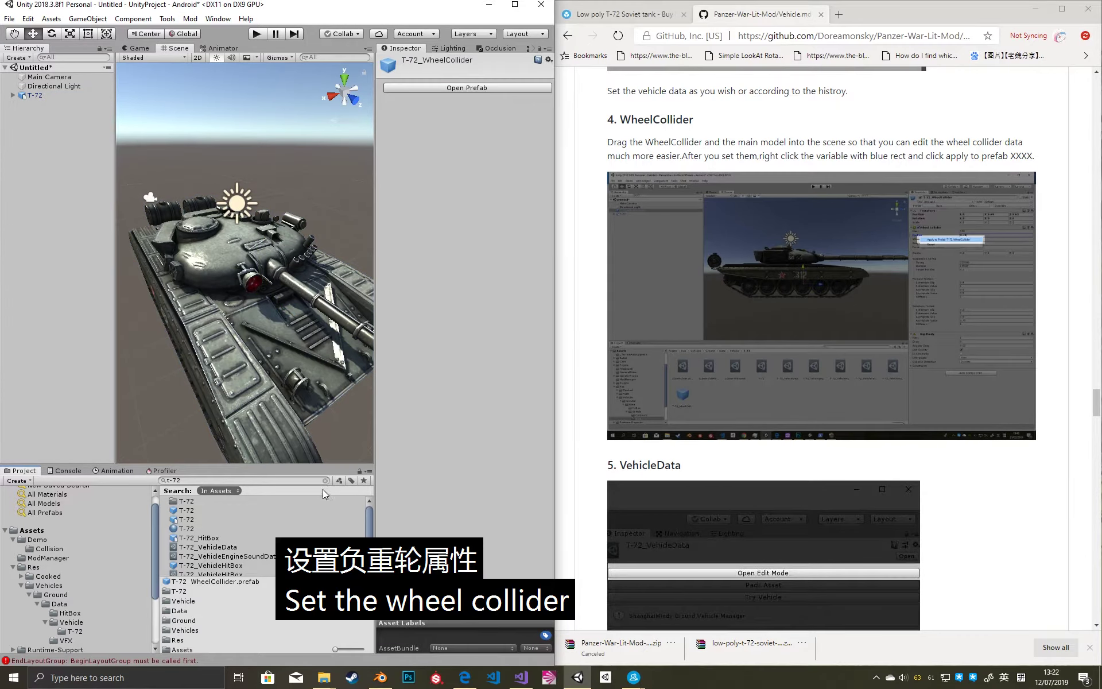
left_click_drag(212, 568, 60, 351)
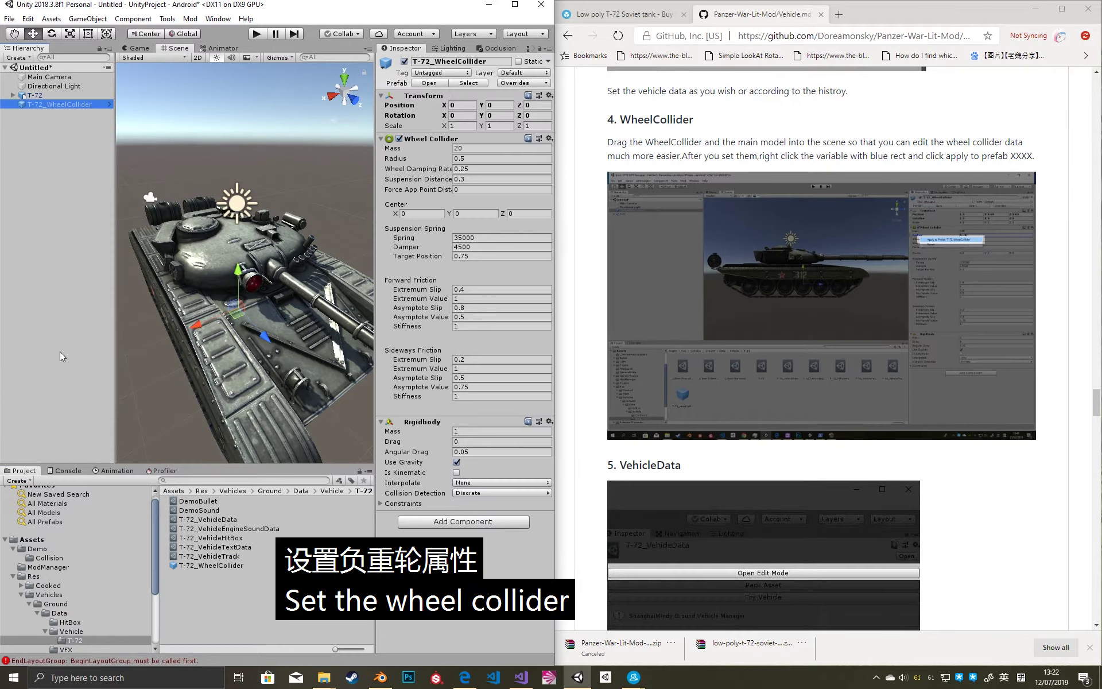
In Right view, move the wheel collider onto a road wheel (Y 0.64, Z 0.63).
left_click(333, 96)
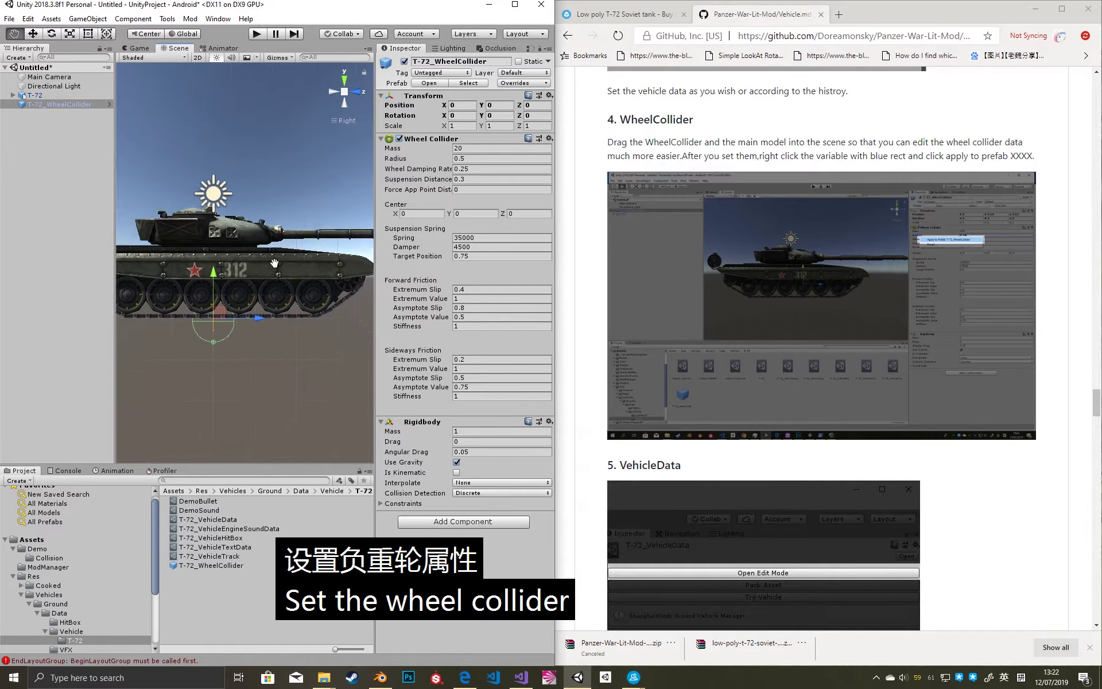
left_click_drag(207, 294, 241, 270)
scroll(241, 268, "up", 4)
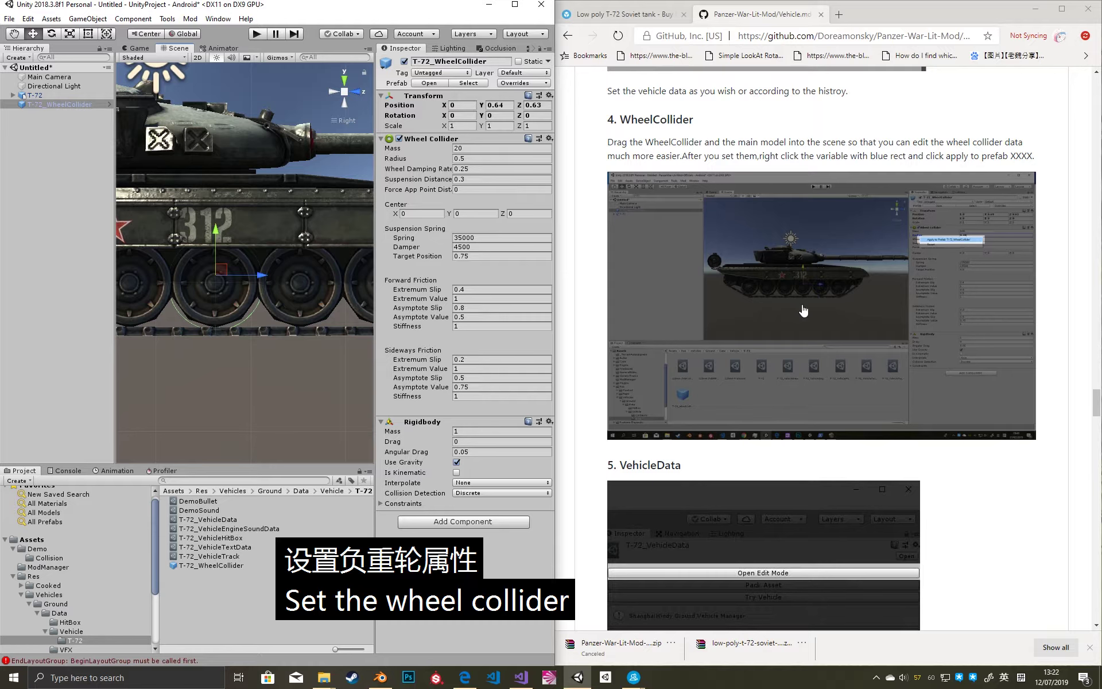
scroll(812, 307, "down", 2)
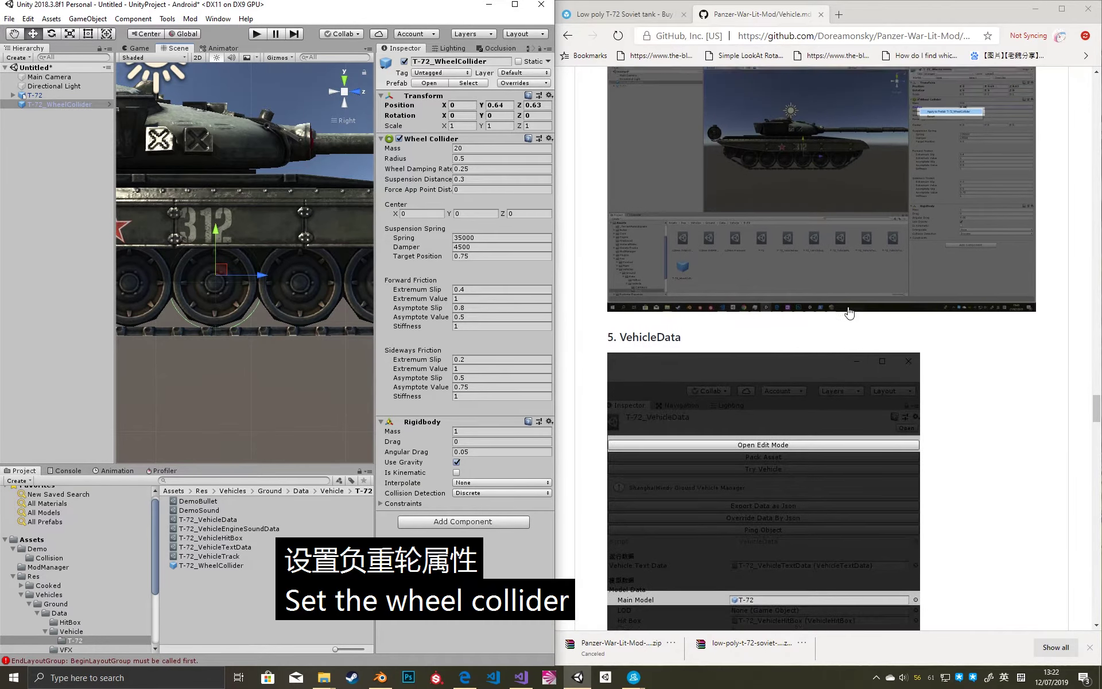
Set the wheel collider's mass 120, radius 0.45, suspension distance 0.1, force app point distance 0.6.
left_click(484, 148)
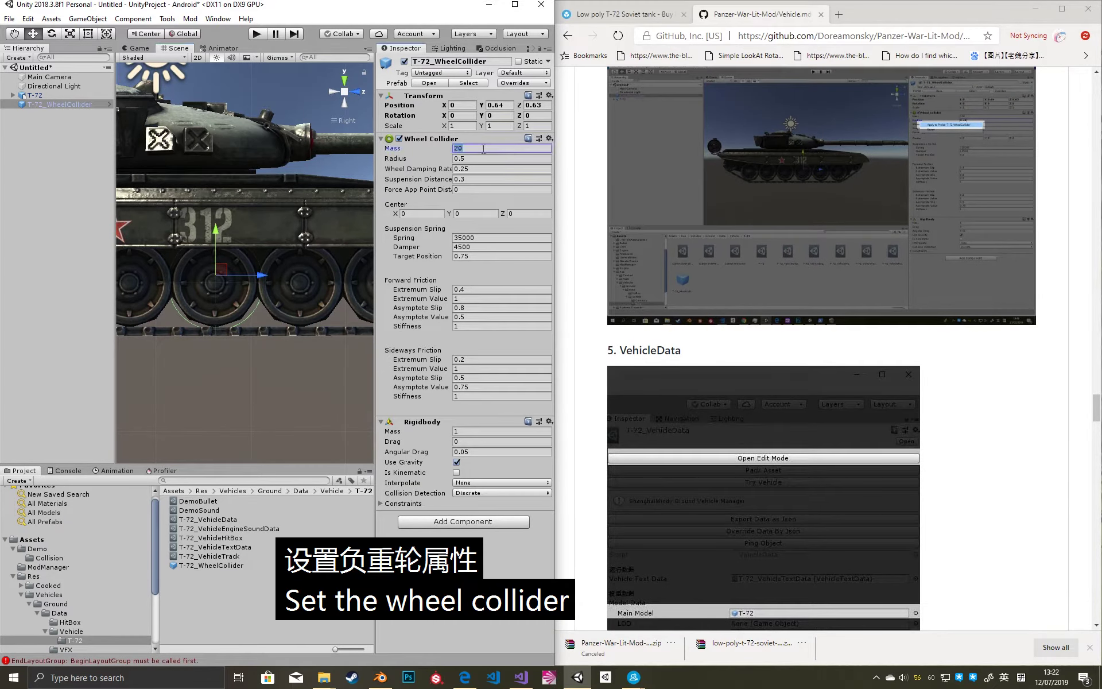
type("120")
key("Tab")
type("0.")
left_click_drag(448, 161, 446, 162)
left_click(472, 156)
type("0.")
key("Tab")
key("Tab")
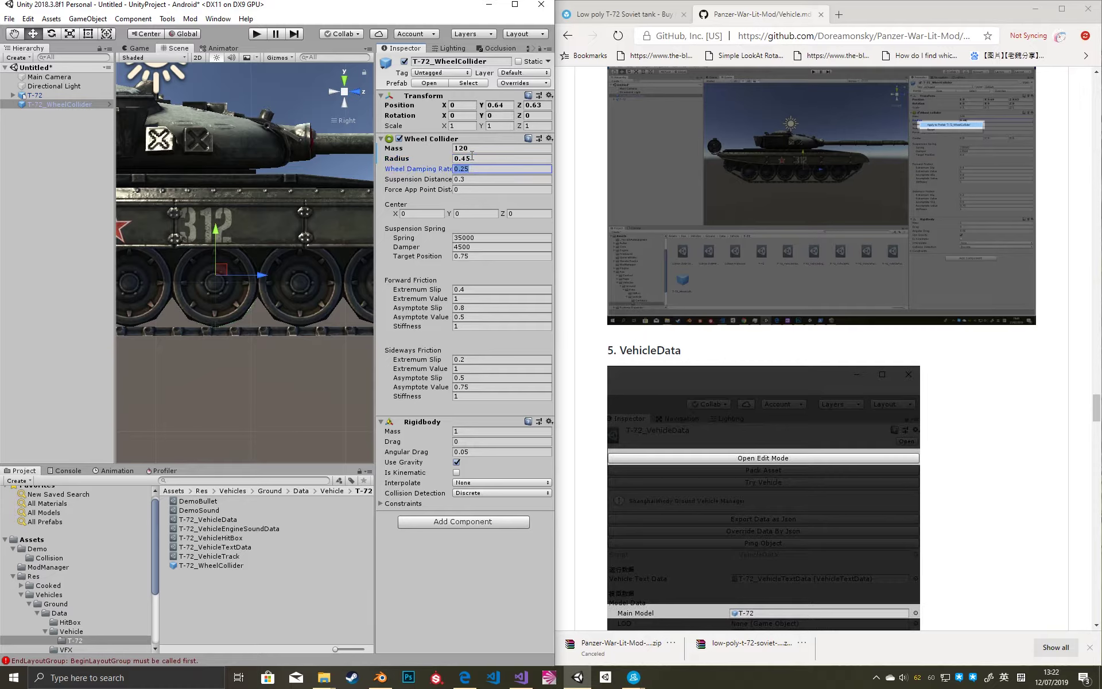
type("0.")
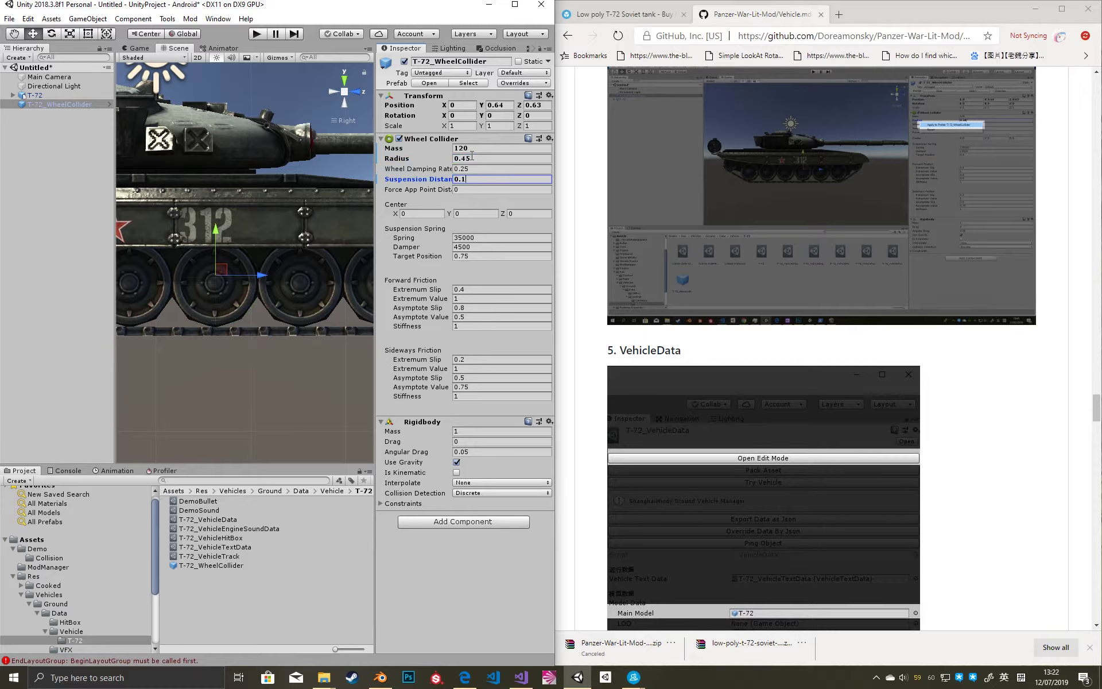
type("1")
key("Tab")
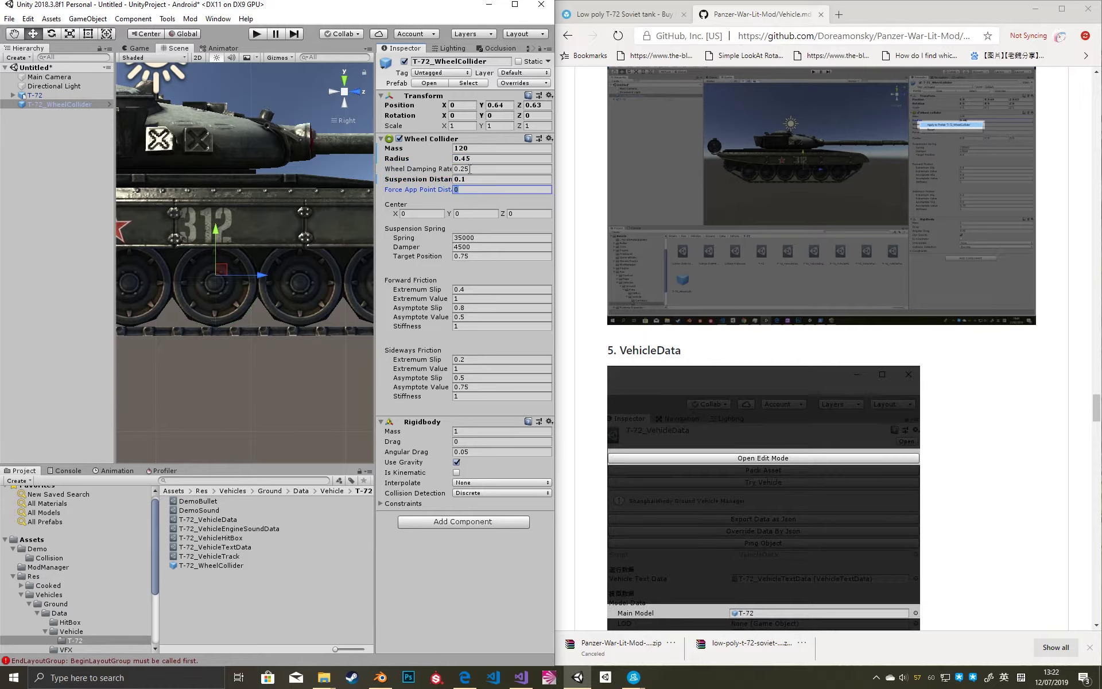
type("0.58")
key("BackSpace")
key("BackSpace")
key("Return")
Set spring 215000 and damper 14500, then apply the Wheel Collider changes to the prefab.
left_click(458, 238)
type("21")
key("Tab")
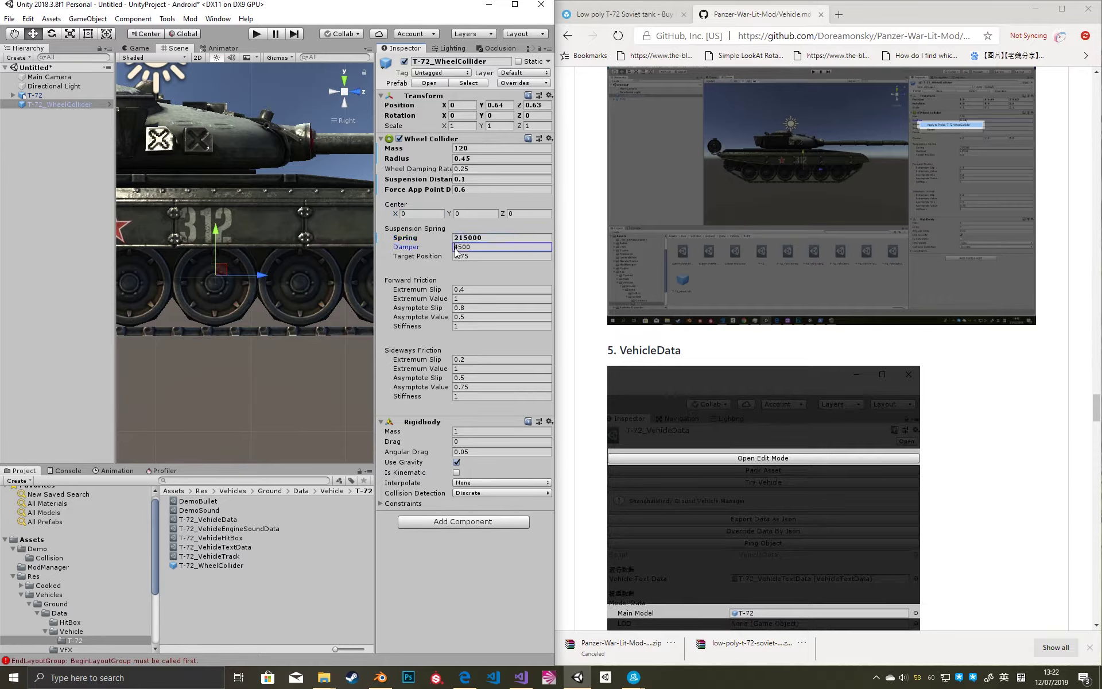
left_click(455, 246)
type("1")
right_click(436, 136)
mouse_move(494, 158)
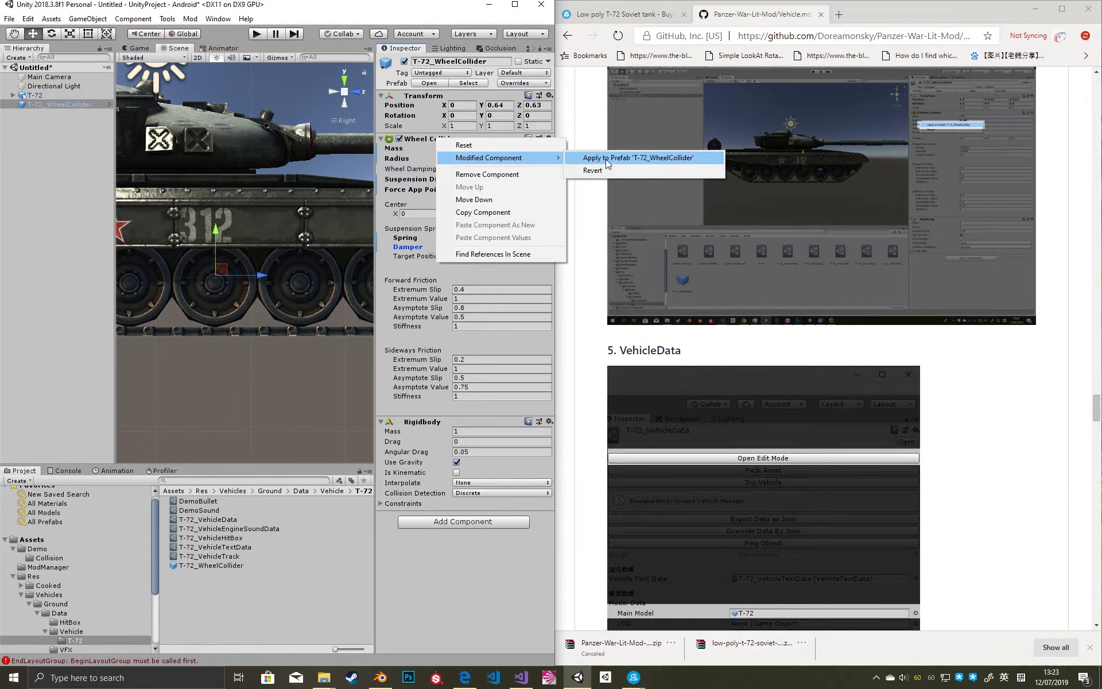
left_click(607, 159)
Delete the T-72_WheelCollider and T-72 tank from the scene.
left_click(67, 110)
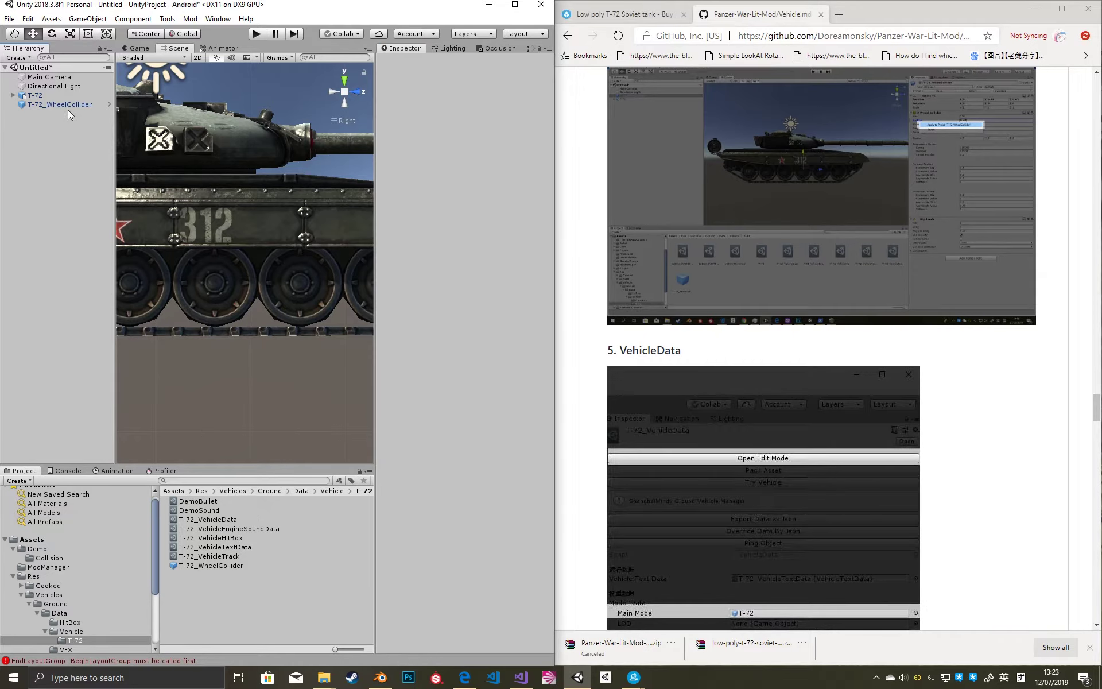
left_click(67, 104)
key("Delete")
left_click(53, 95)
key("Delete")
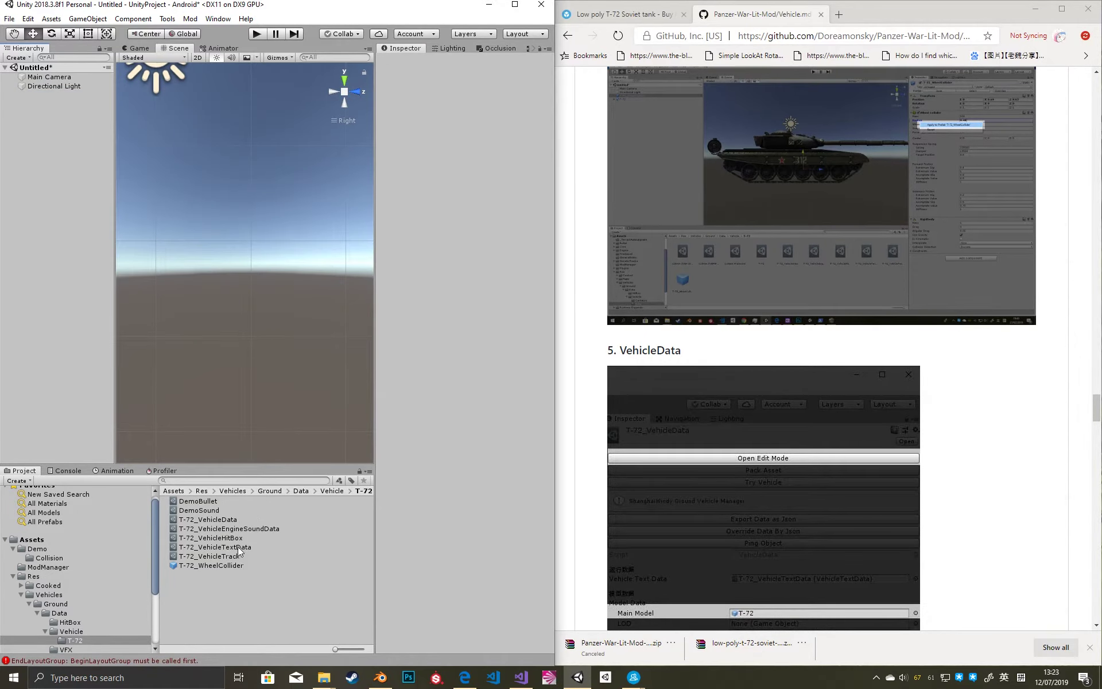
Look over T-72_VehicleTrack and bring up the guide's VehicleData step.
left_click(237, 557)
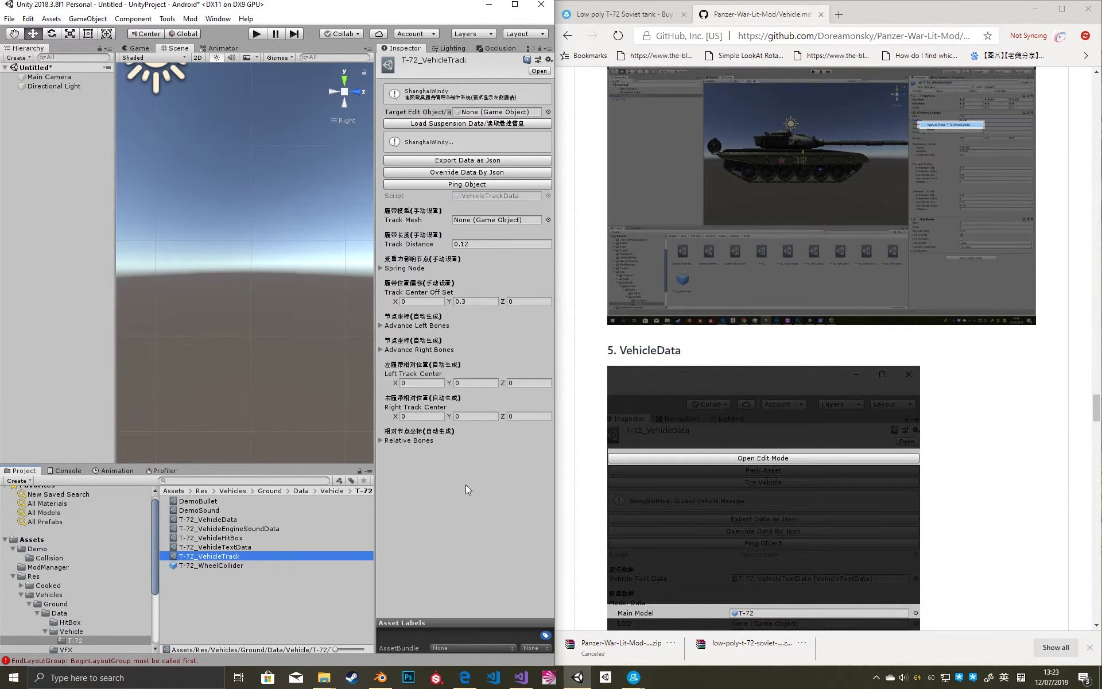
scroll(769, 383, "down", 3)
scroll(924, 364, "up", 2)
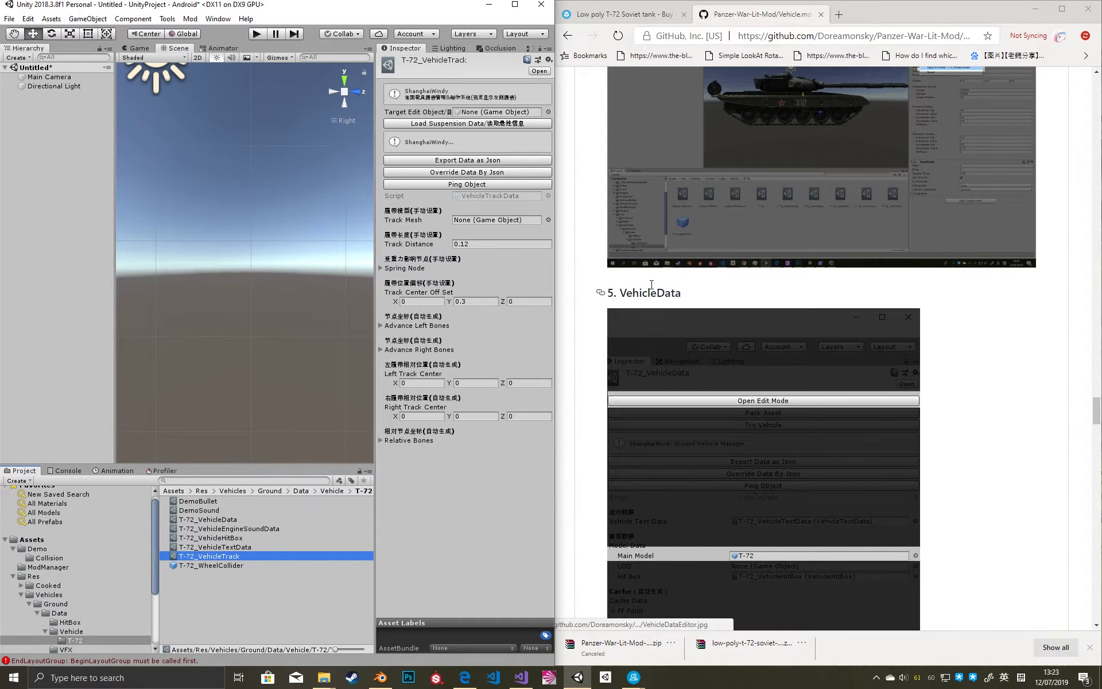
triple_click(654, 292)
scroll(609, 357, "down", 1)
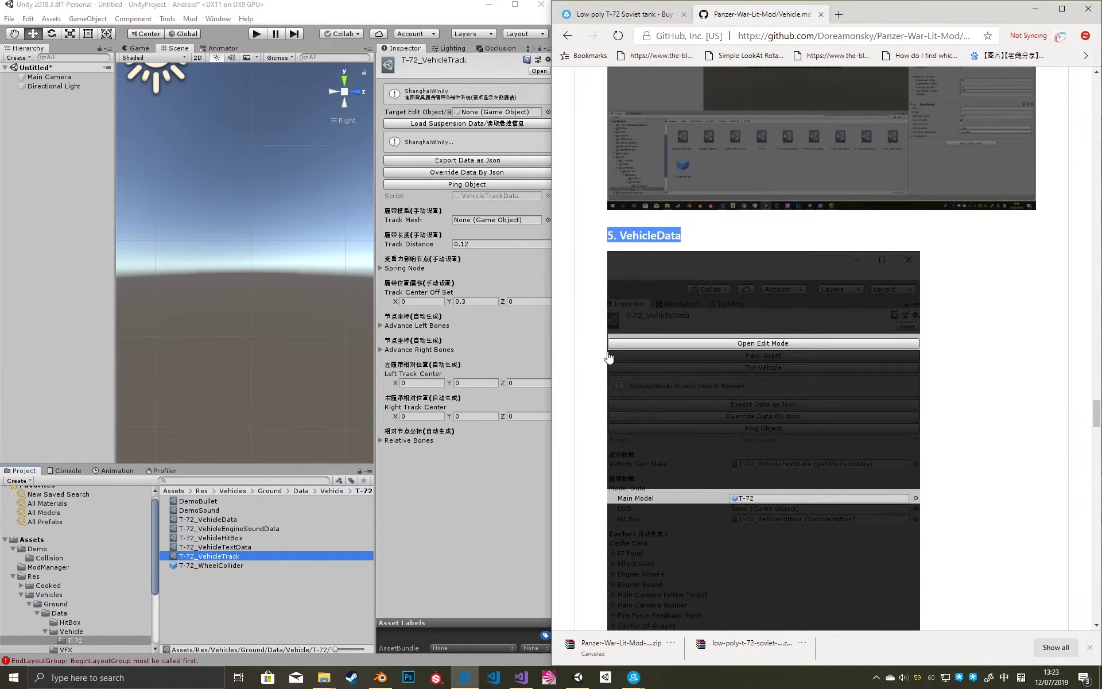
Assign the T-72 model as T-72_VehicleData's Main Model.
left_click(218, 520)
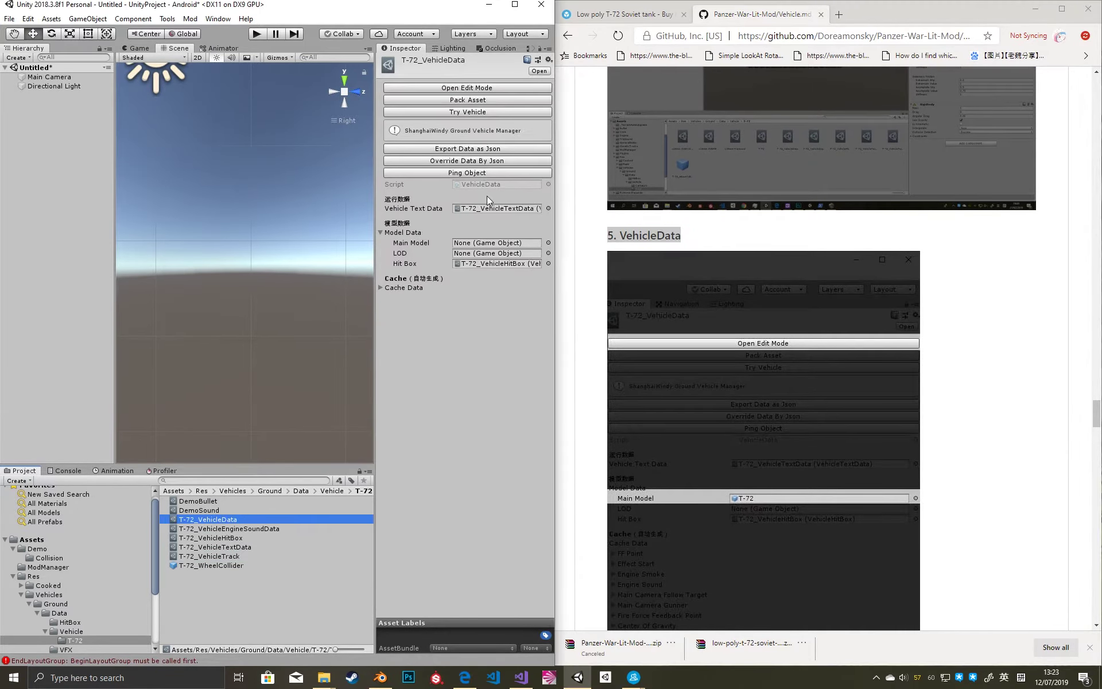
left_click(549, 243)
type("t-72")
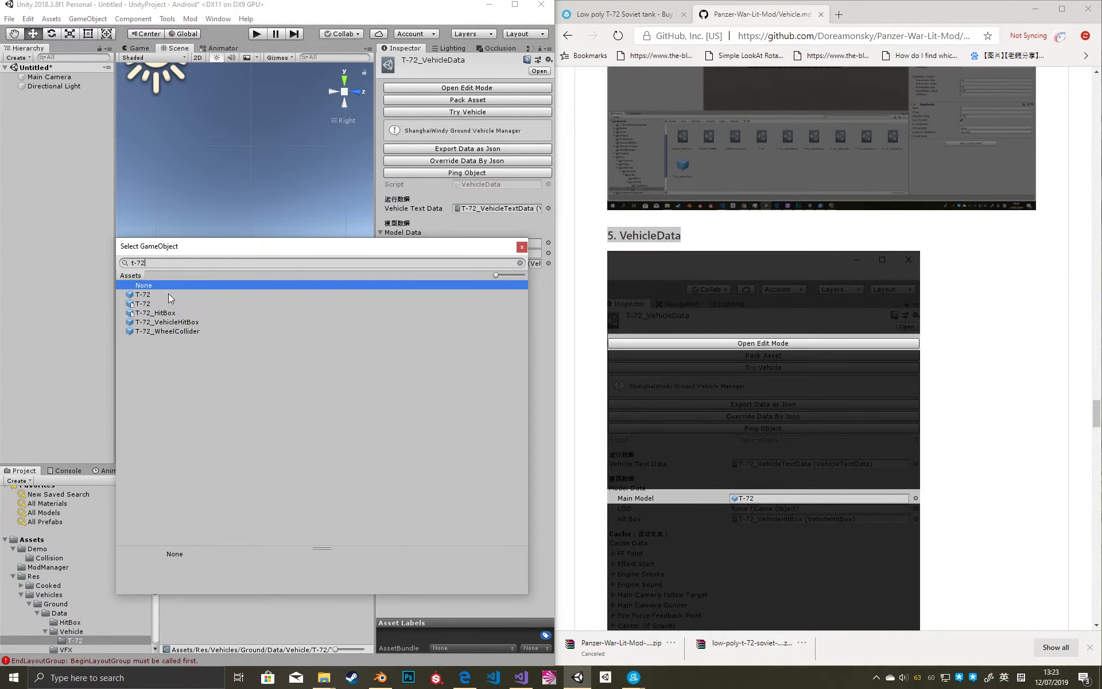
left_click(144, 295)
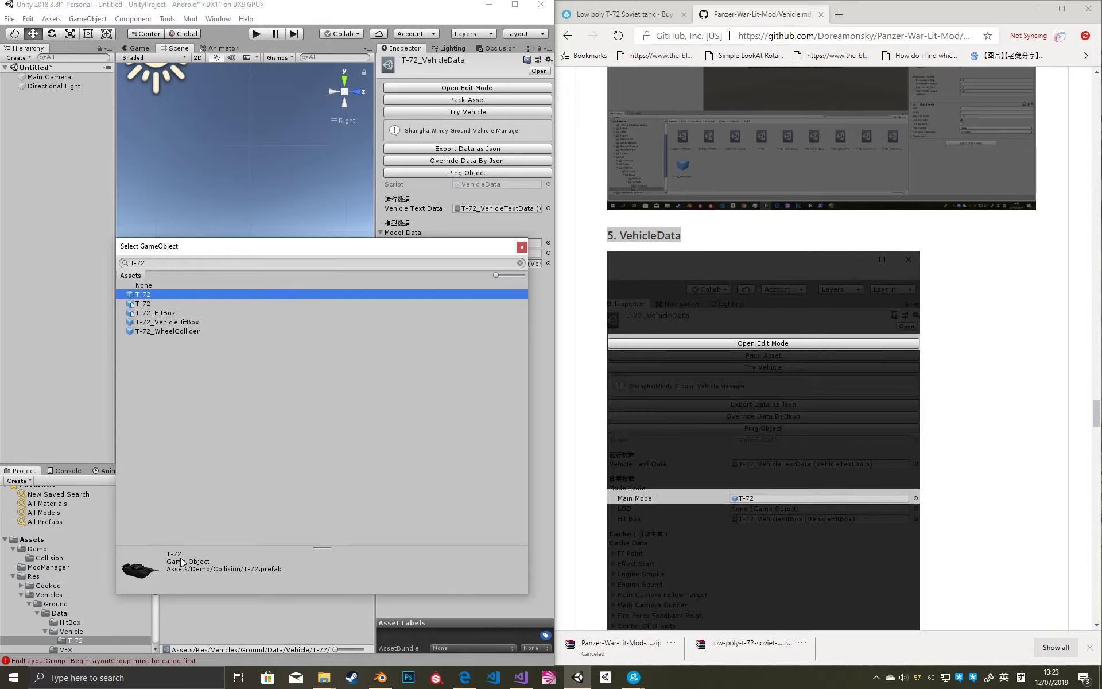
double_click(153, 294)
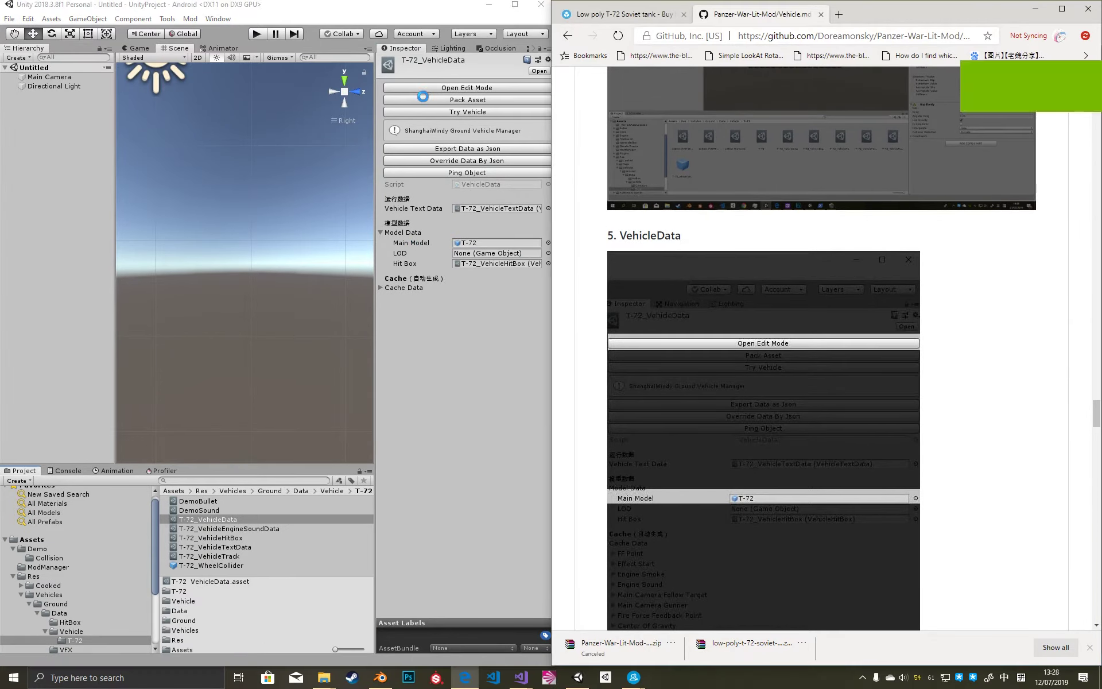
Open edit mode on the vehicle and raise the BotPoint marker on the tank.
left_click(467, 88)
scroll(326, 184, "down", 4)
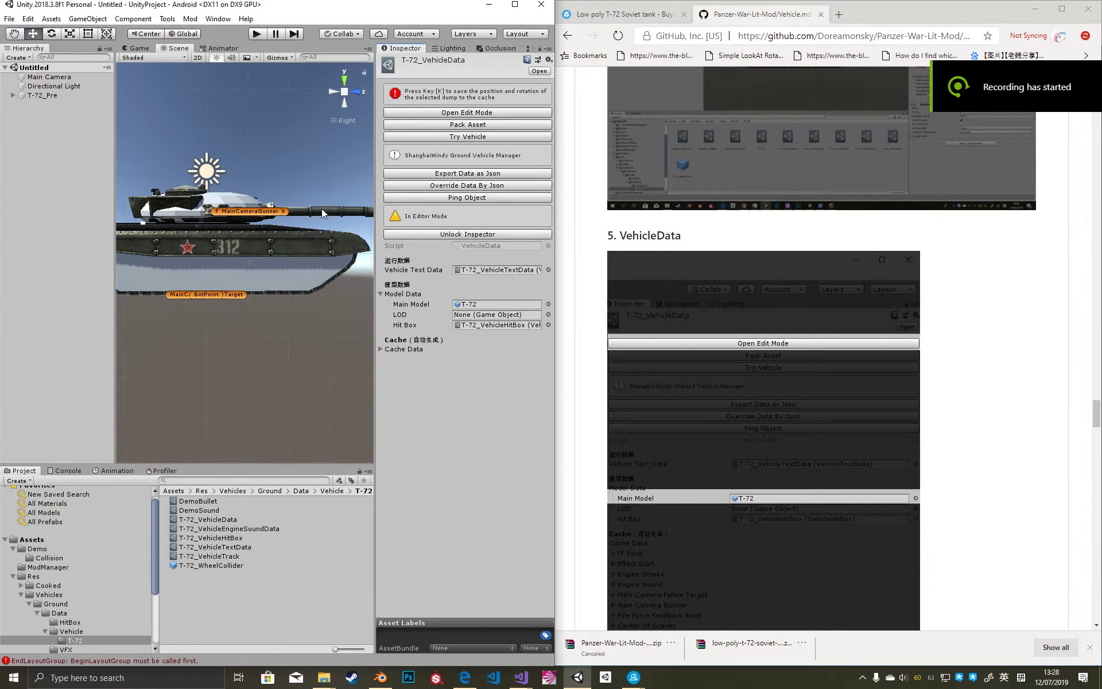
left_click(214, 295)
scroll(217, 280, "up", 2)
left_click_drag(195, 277, 193, 217)
scroll(716, 253, "down", 1)
scroll(729, 270, "down", 7)
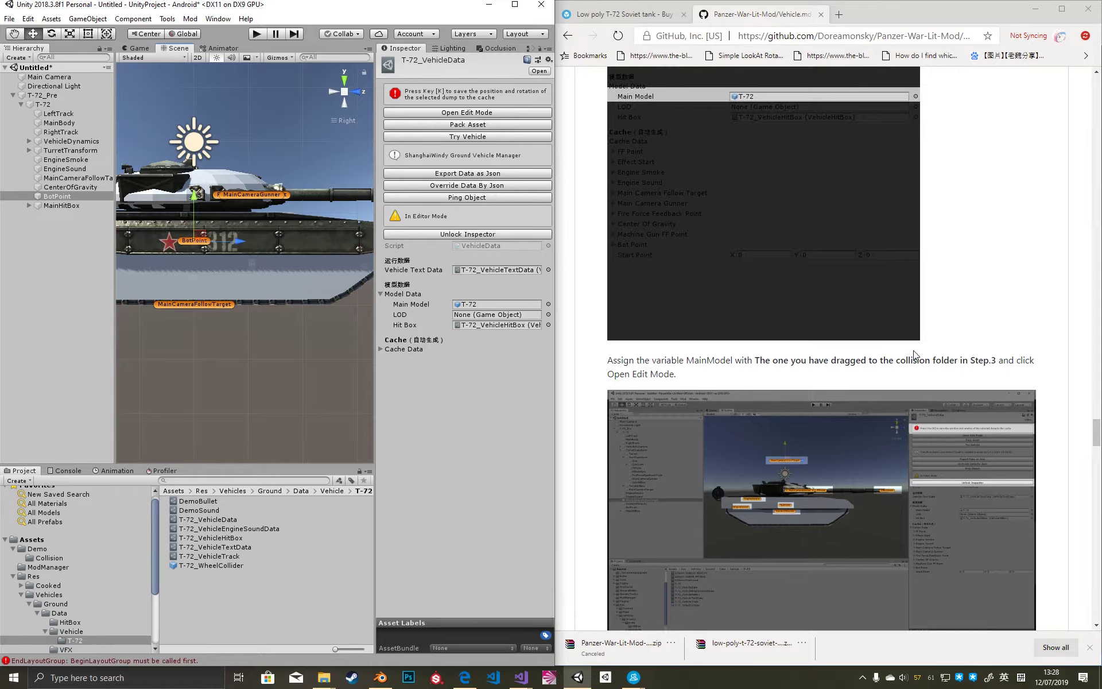
scroll(953, 357, "down", 3)
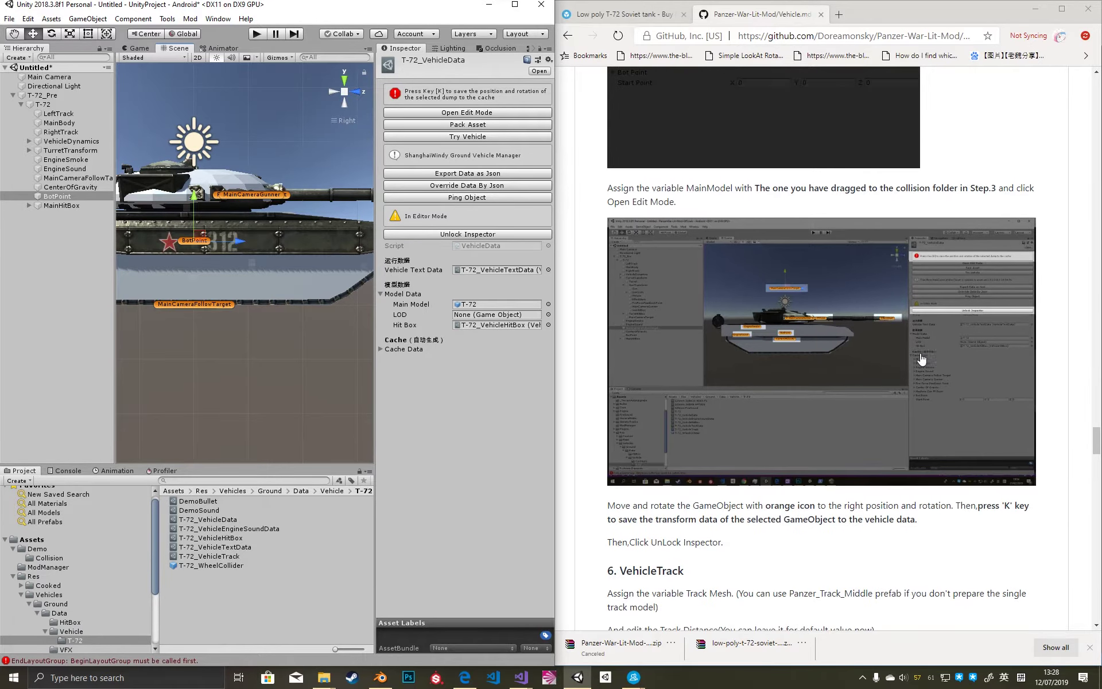
left_click(961, 509)
Save BotPoint's position, then raise MainCameraFollowTarget above the tank and move EngineSound onto the hull, saving each.
left_click_drag(980, 506, 1032, 510)
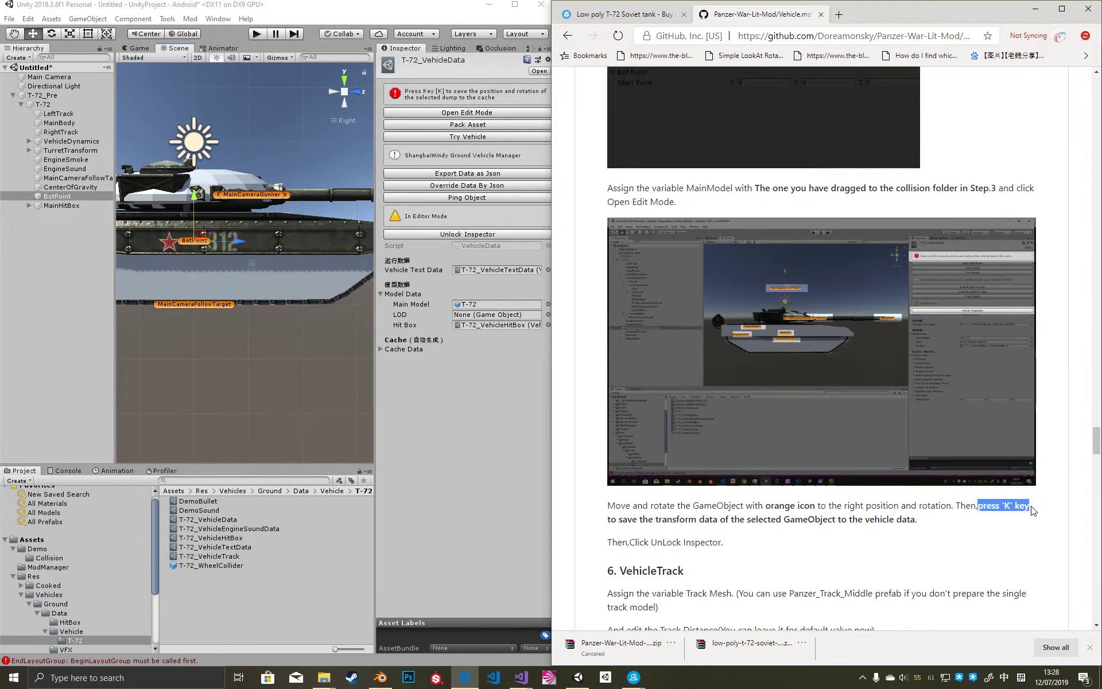
left_click(237, 266)
key("k")
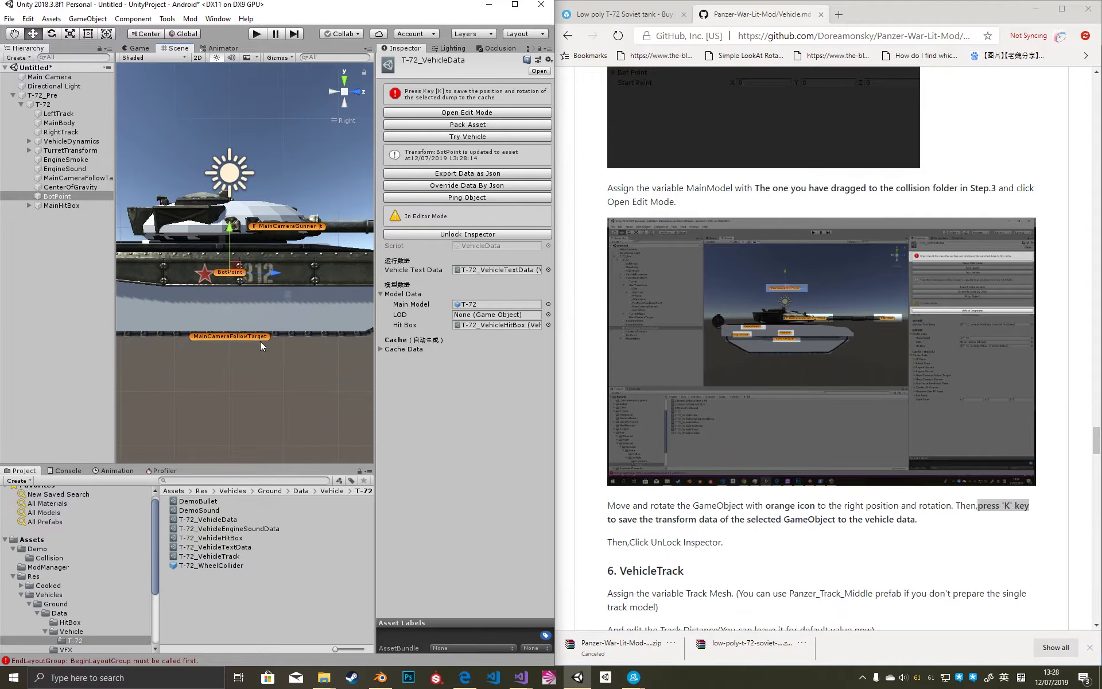
left_click(248, 336)
left_click_drag(227, 300, 230, 131)
key("k")
left_click(235, 337)
left_click_drag(322, 348, 201, 285)
key("k")
Move EngineSmoke to the tank's upper rear hull using local axes and save its position.
left_click(319, 360)
left_click_drag(325, 353, 142, 268)
middle_click_drag(170, 277, 279, 308)
right_click_drag(279, 308, 391, 344)
left_click(346, 122)
right_click_drag(195, 287, 257, 261)
left_click_drag(188, 252, 250, 281, "alt")
scroll(250, 281, "down", 4)
key("e")
key("w")
key("x")
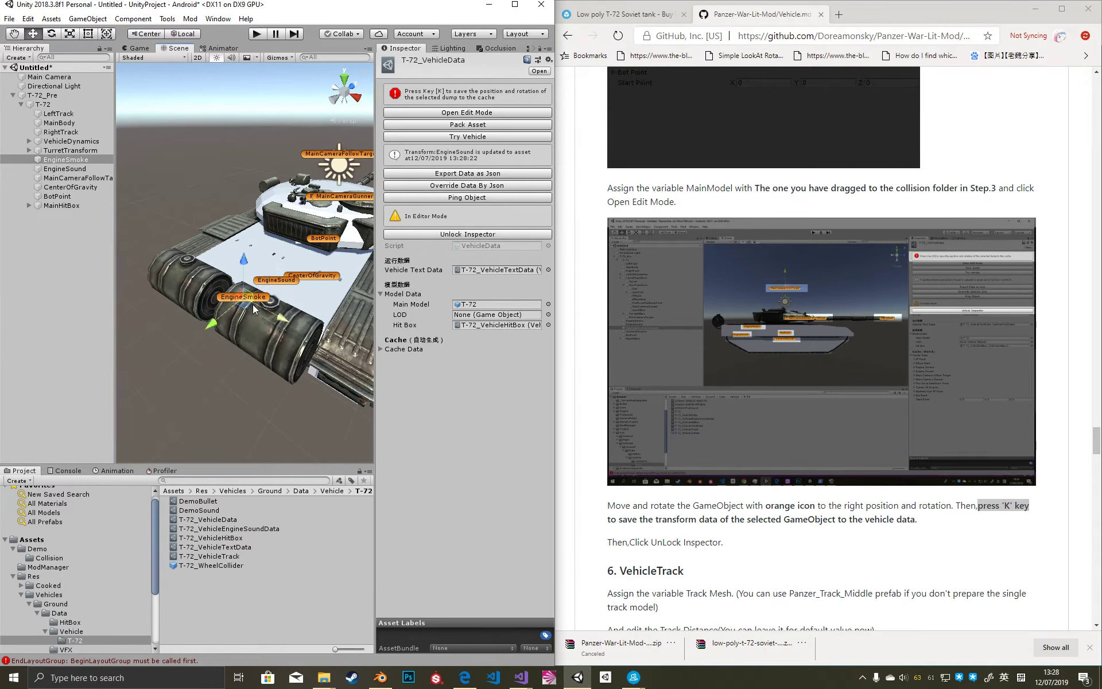
left_click_drag(246, 297, 135, 191)
key("x")
key("x")
key("k")
Lower CenterOfGravity on the tank and slide EffectStart to the gun barrel's end, saving both.
left_click(301, 292)
left_click_drag(281, 201, 280, 221)
key("k")
key("k")
left_click_drag(306, 284, 230, 299, "alt")
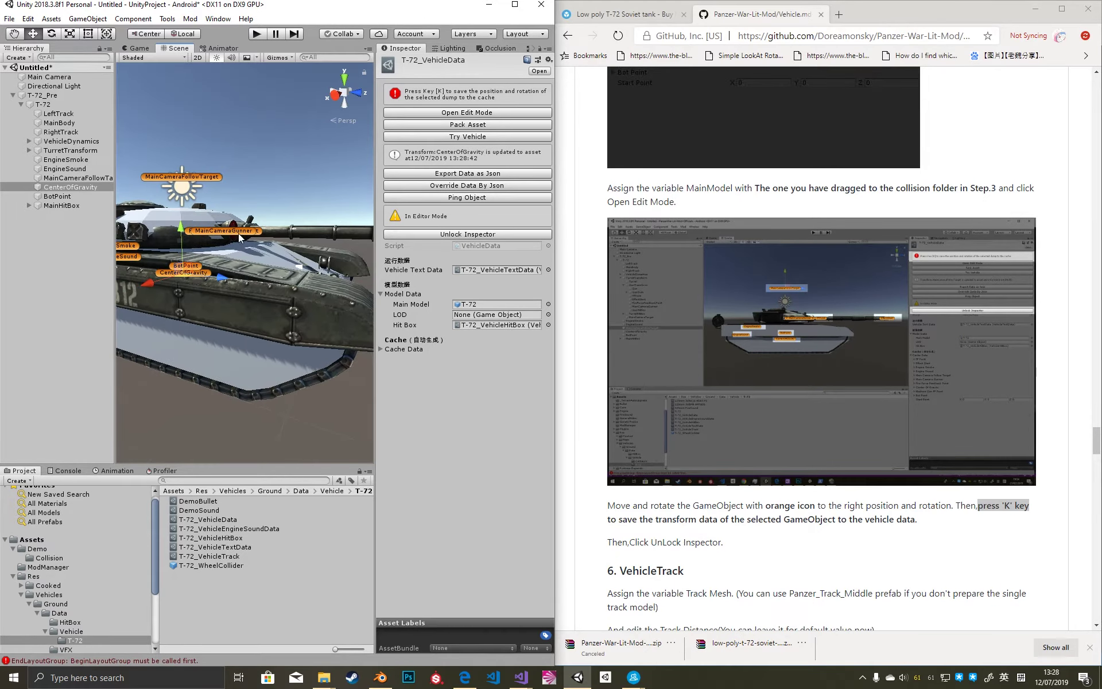
left_click(239, 233)
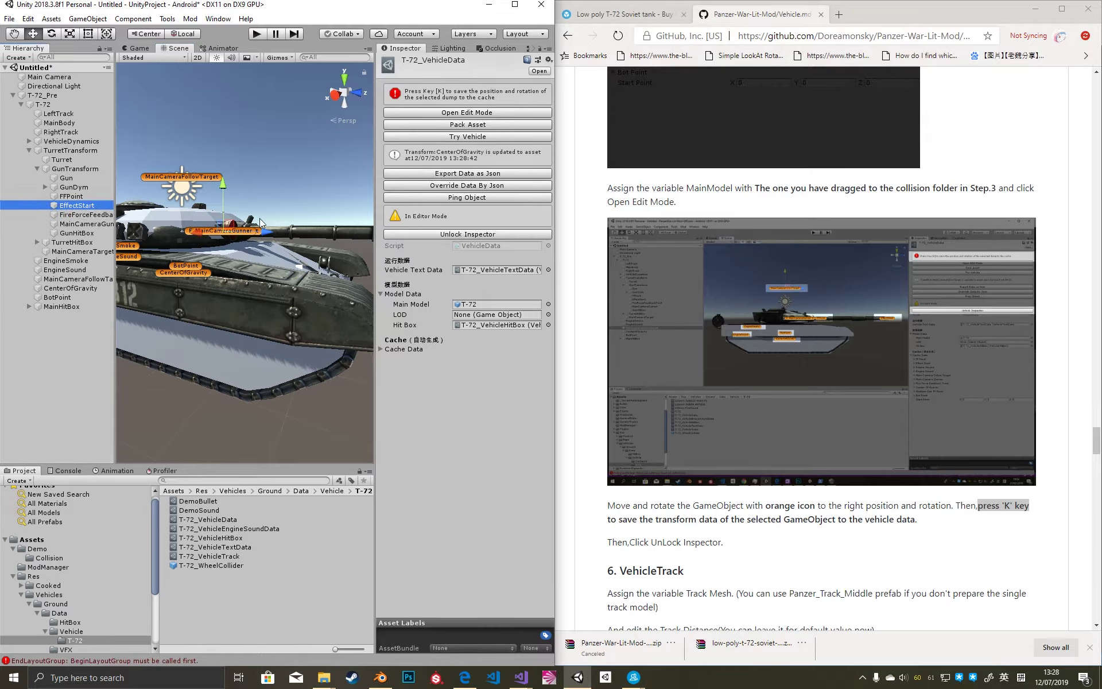
scroll(259, 218, "down", 3)
left_click_drag(273, 246, 391, 252)
middle_click_drag(359, 244, 228, 278)
left_click_drag(261, 281, 187, 285)
key("k")
Move FFPoint forward onto the gun barrel and save its position to the vehicle data.
left_click(185, 278)
middle_click_drag(192, 280, 254, 301)
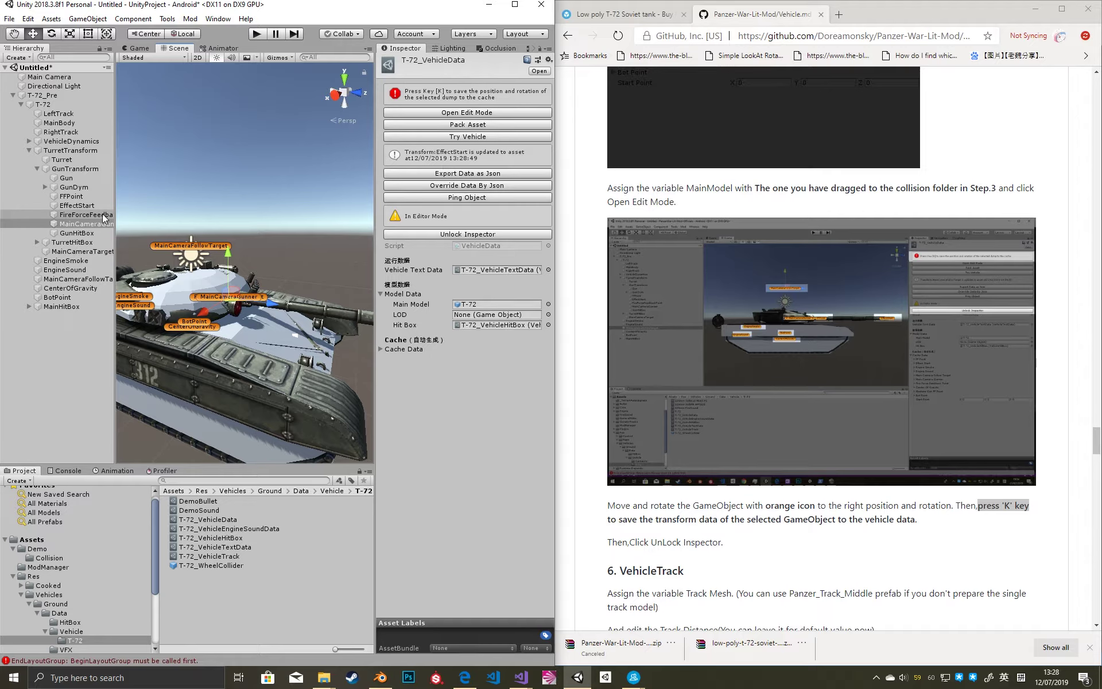
left_click(92, 196)
left_click_drag(271, 302, 273, 267)
key("k")
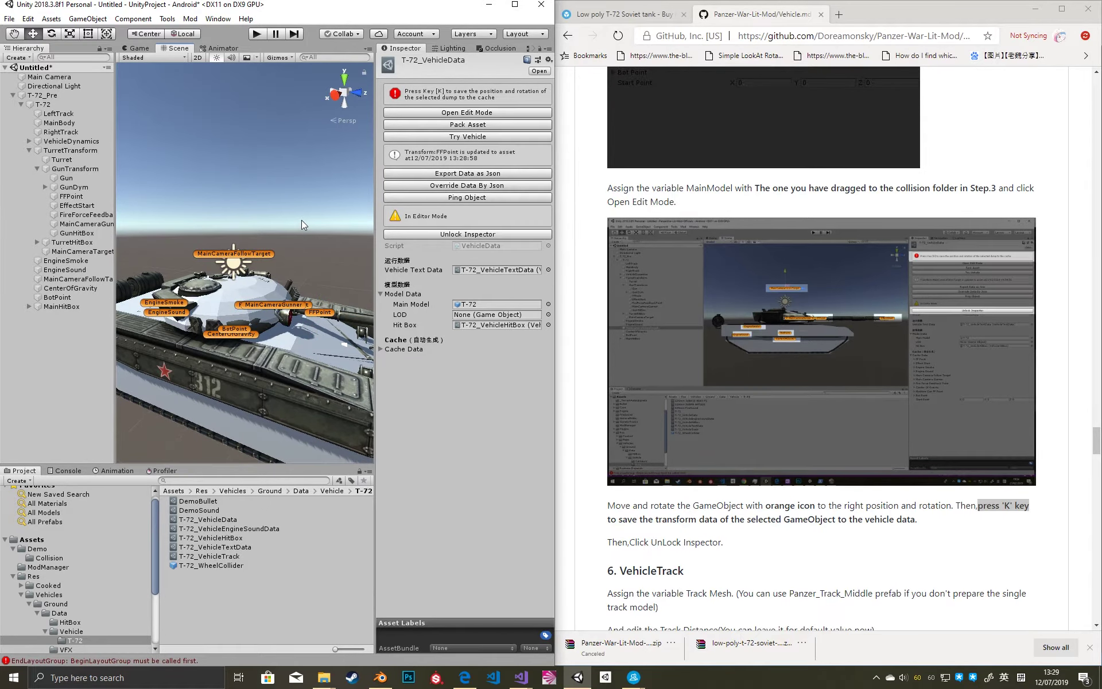
Pack the T-72 vehicle asset and unlock the vehicle data inspector.
scroll(804, 405, "down", 2)
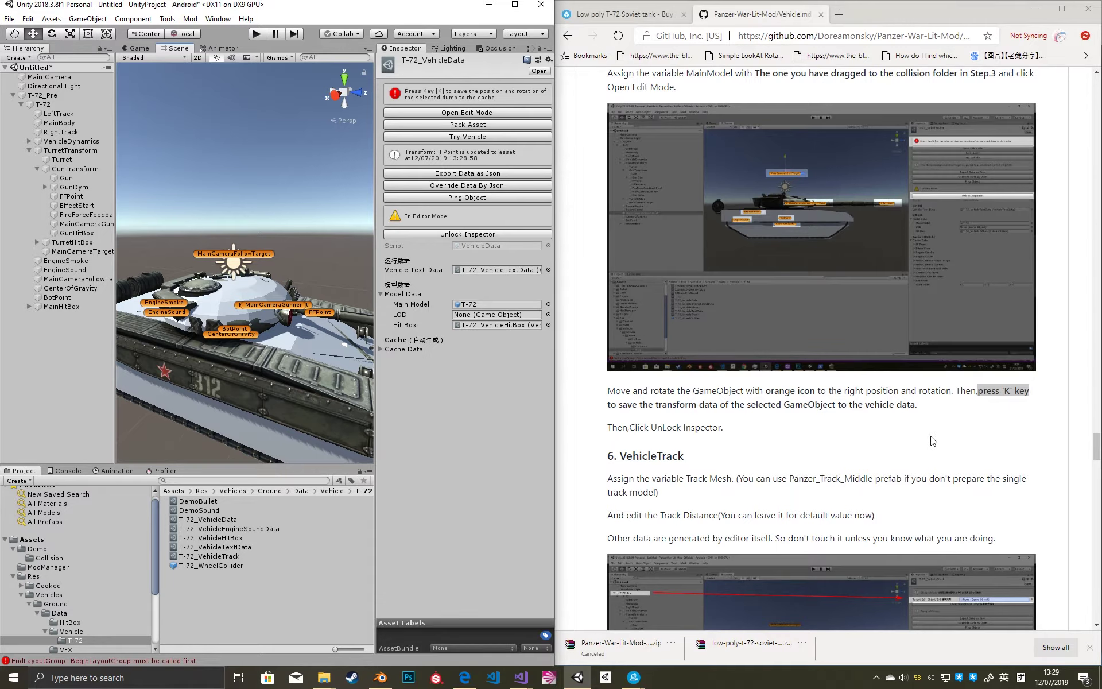
scroll(746, 413, "up", 1)
scroll(705, 390, "down", 4)
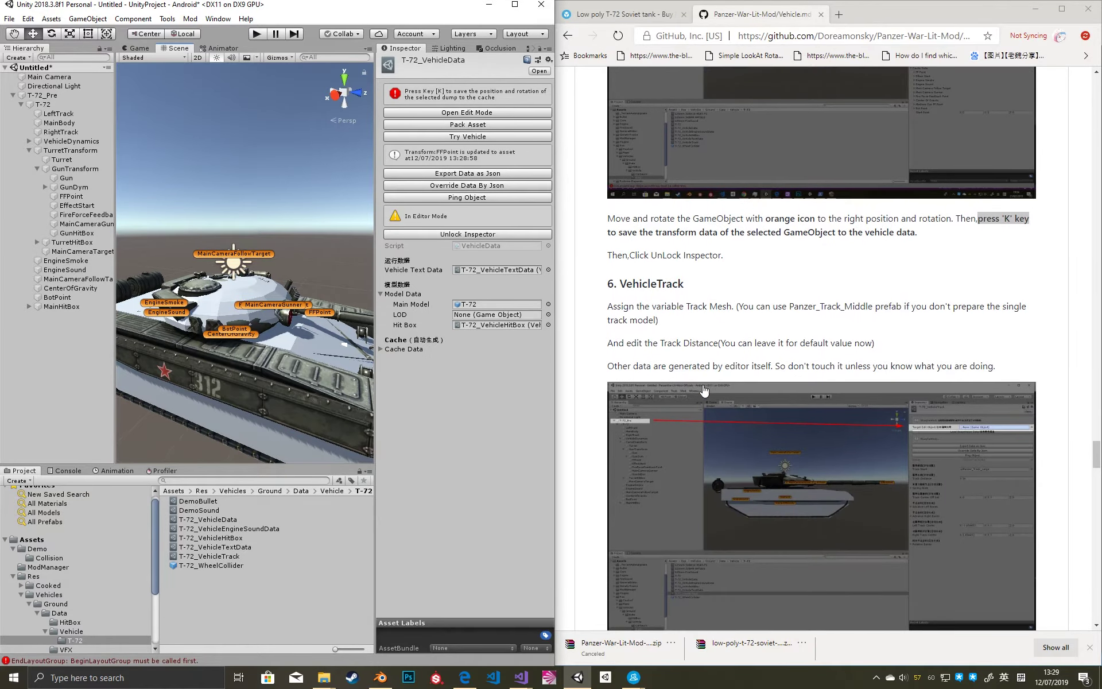
left_click(480, 125)
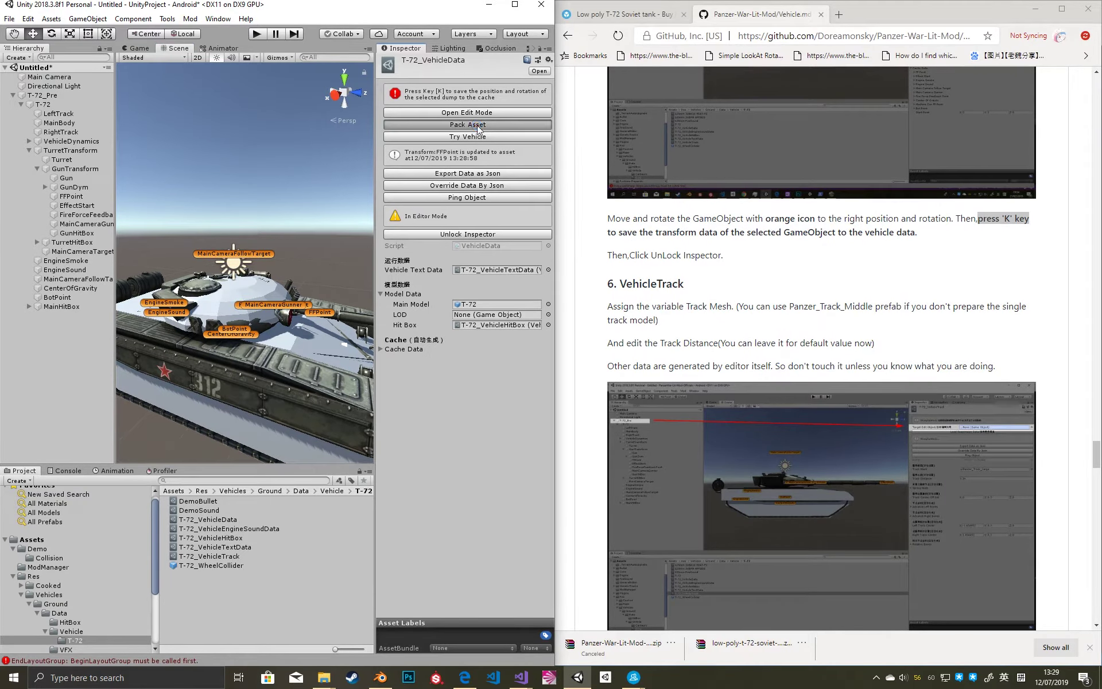
left_click(474, 237)
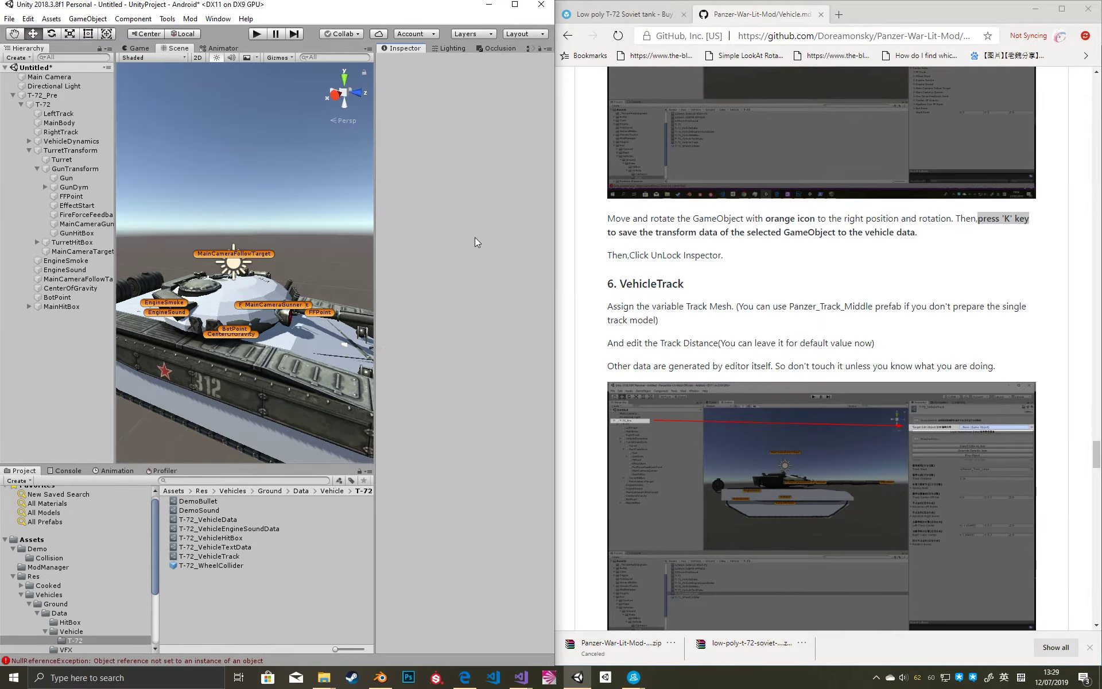
Open the T-72_VehicleTrack data and hide the HitBox layer in the Scene view.
left_click(237, 556)
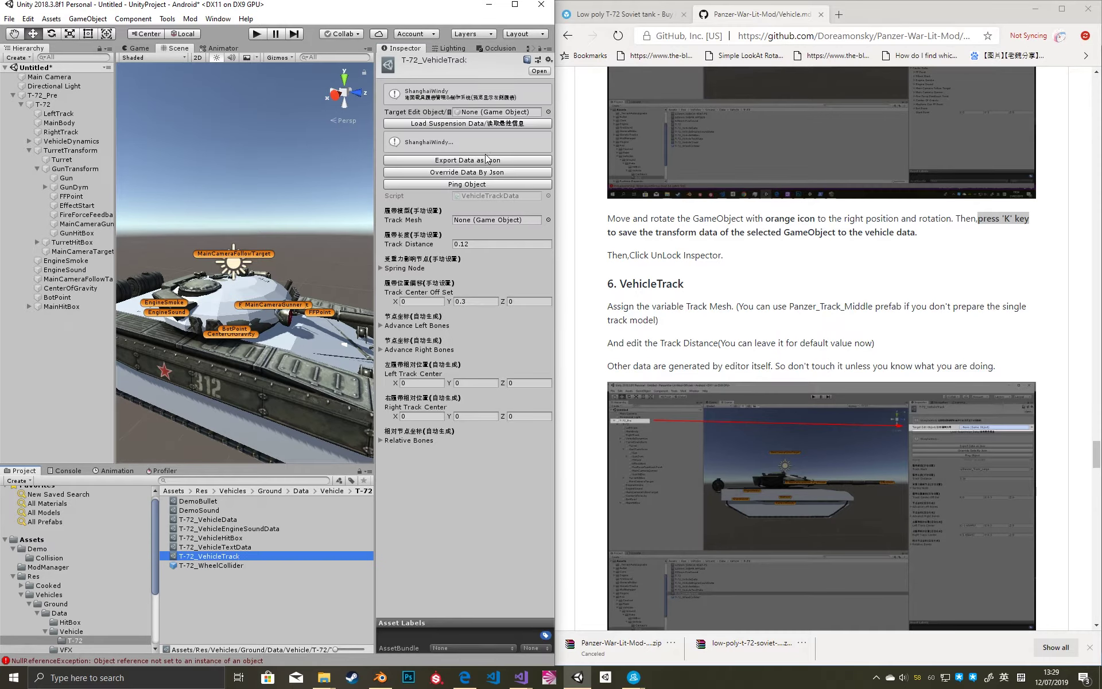
left_click(528, 35)
left_click(483, 36)
left_click(483, 35)
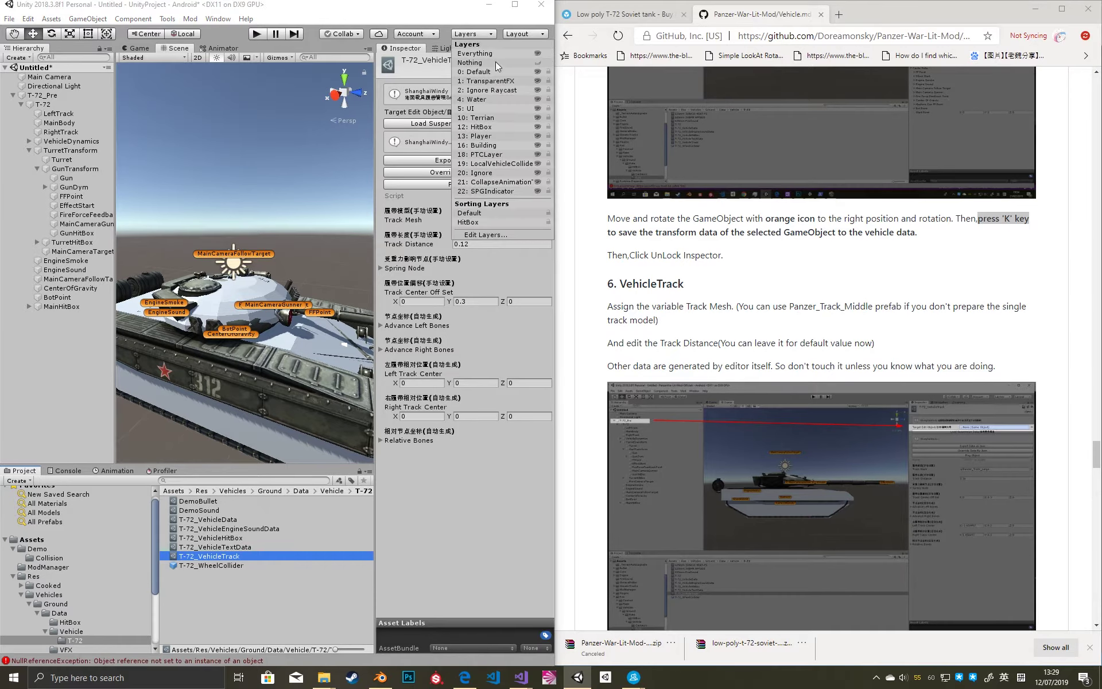
left_click(538, 126)
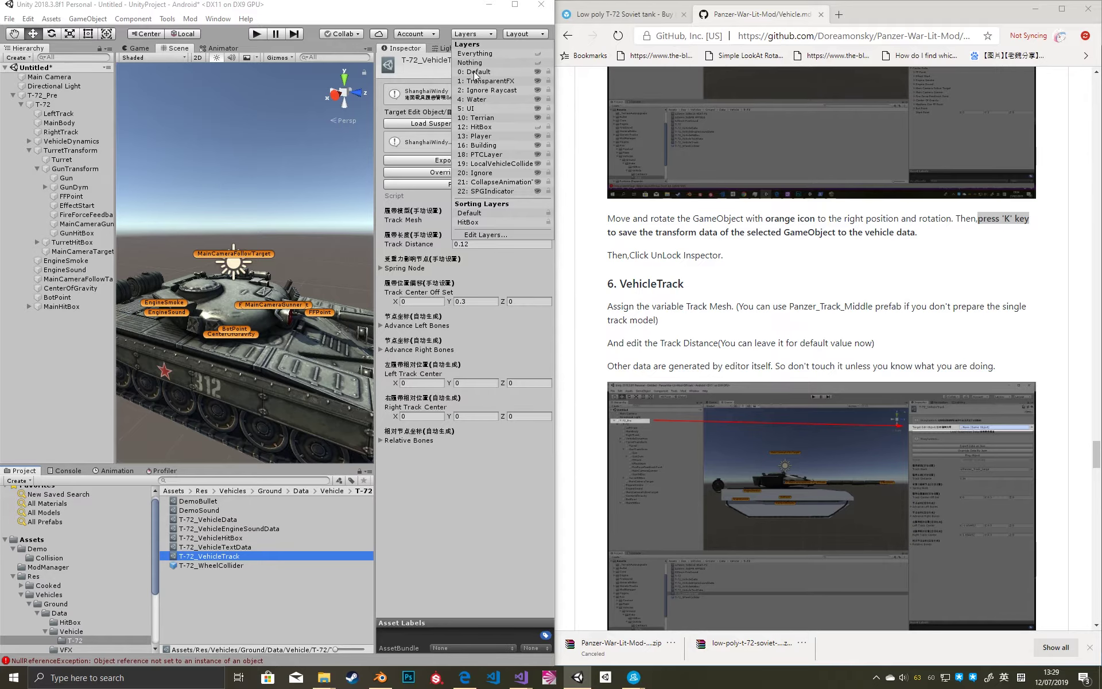
left_click(434, 54)
Target the T-72, use Panzer_Track_Middle as the track mesh, and load the suspension data.
left_click_drag(44, 104, 493, 113)
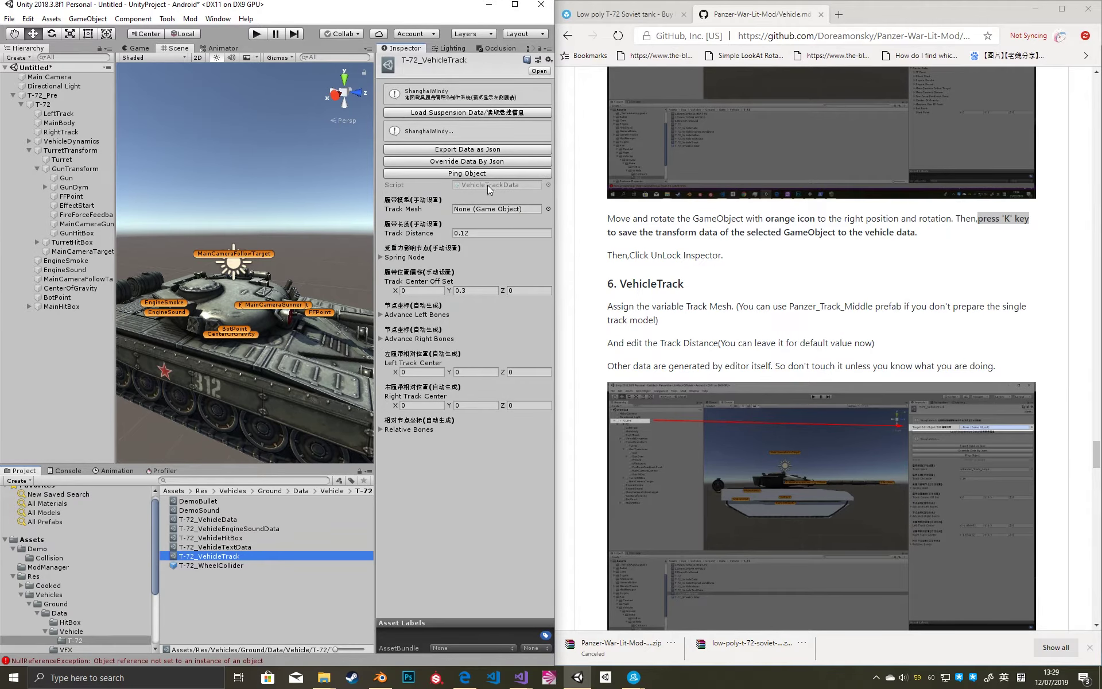
left_click(548, 209)
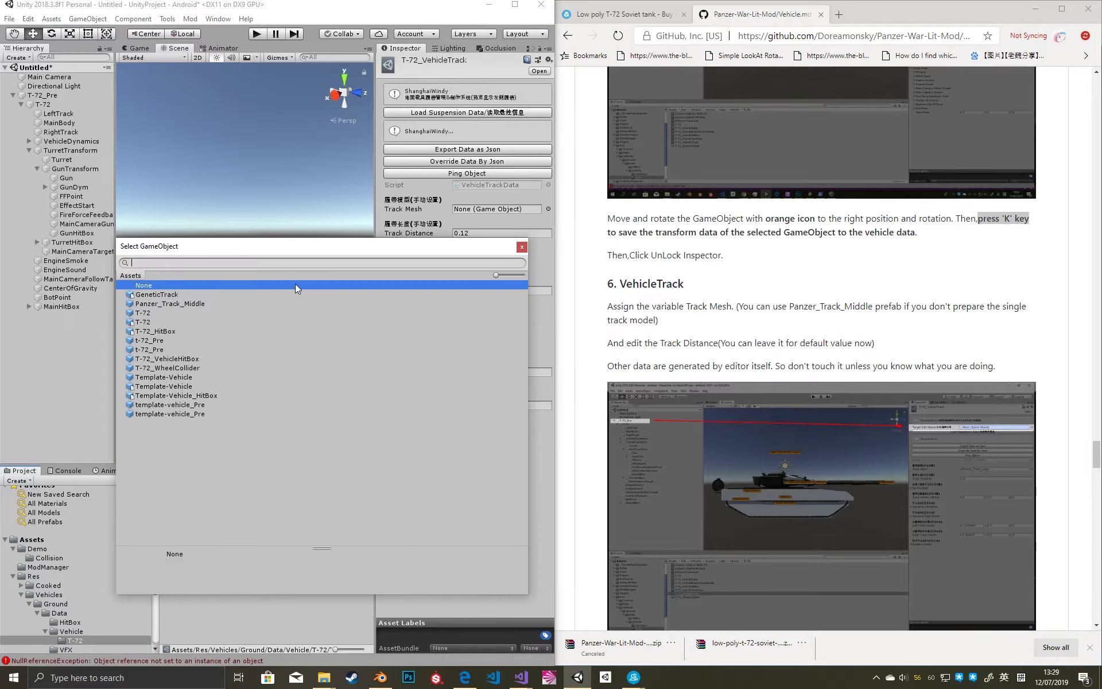
double_click(187, 305)
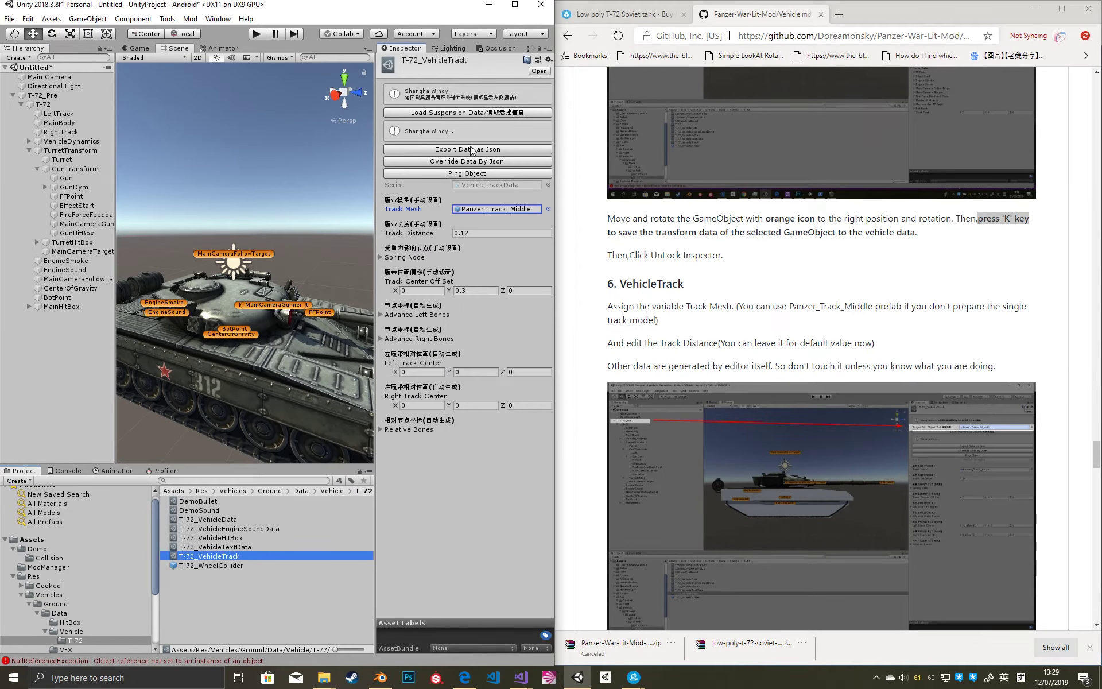
left_click(480, 114)
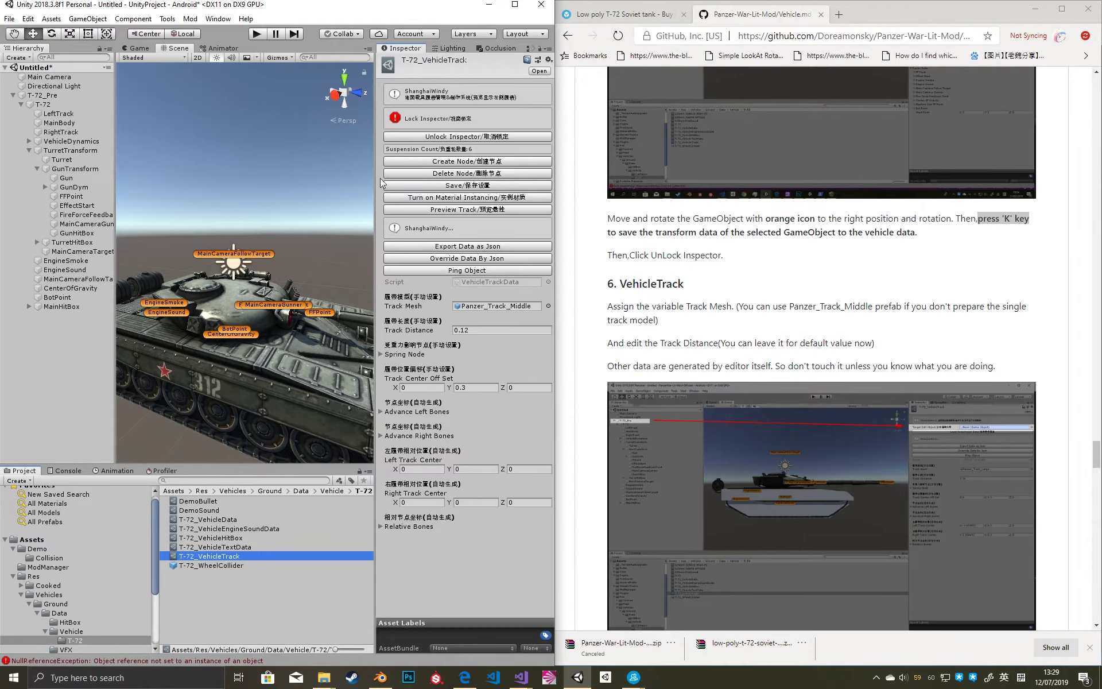
Switch to the Right side view and create the first six track nodes.
left_click(335, 94)
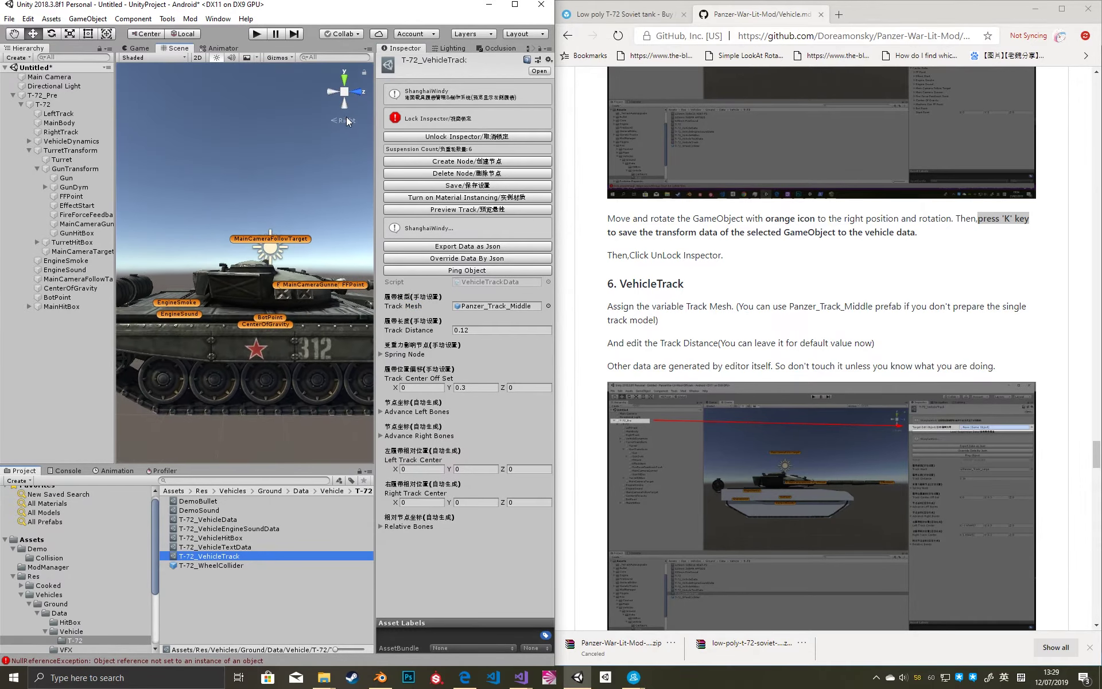
left_click(473, 161)
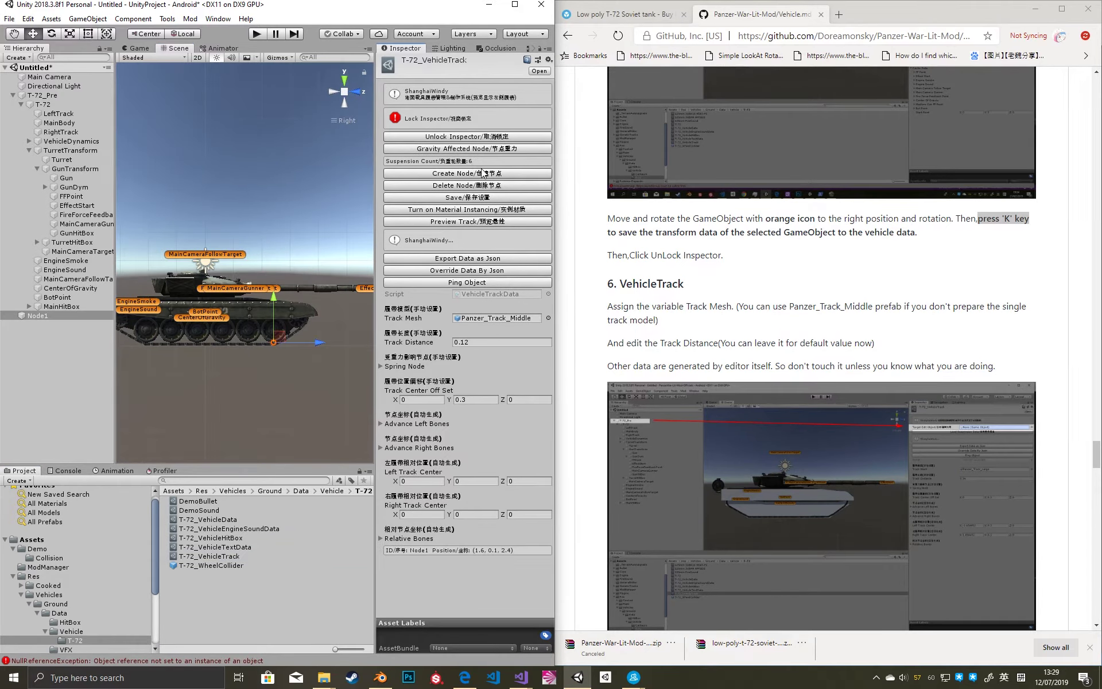
left_click(482, 174)
left_click(484, 174)
left_click(485, 175)
left_click(486, 174)
left_click(486, 174)
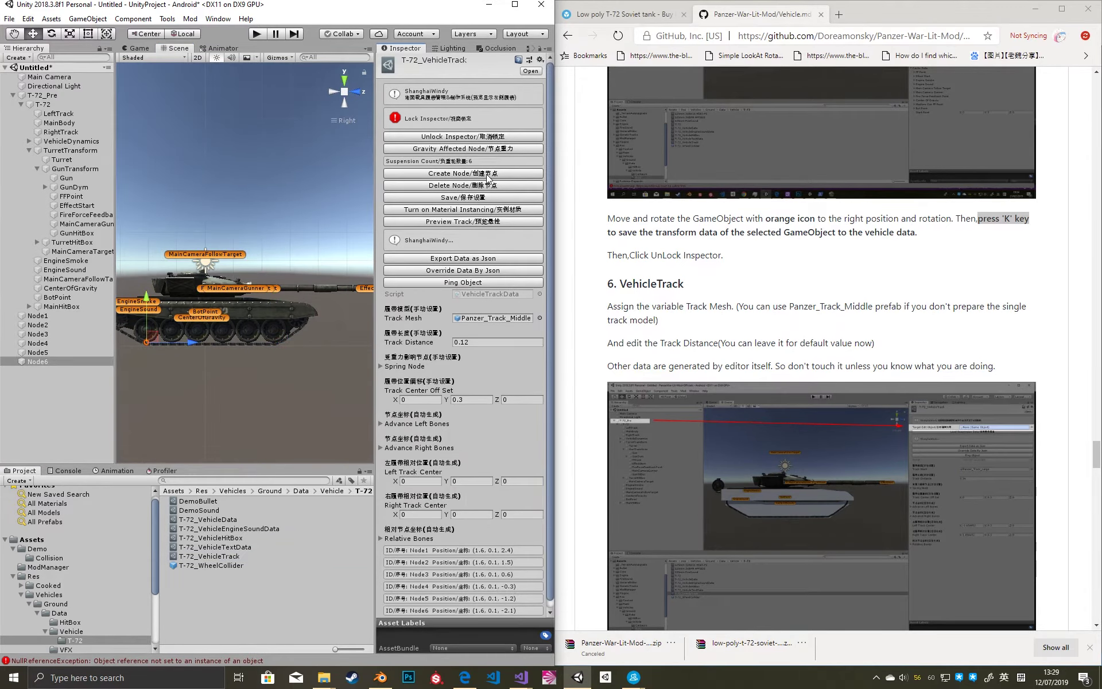
left_click(485, 174)
scroll(300, 278, "up", 5)
middle_click_drag(251, 282, 245, 271)
scroll(250, 293, "up", 4)
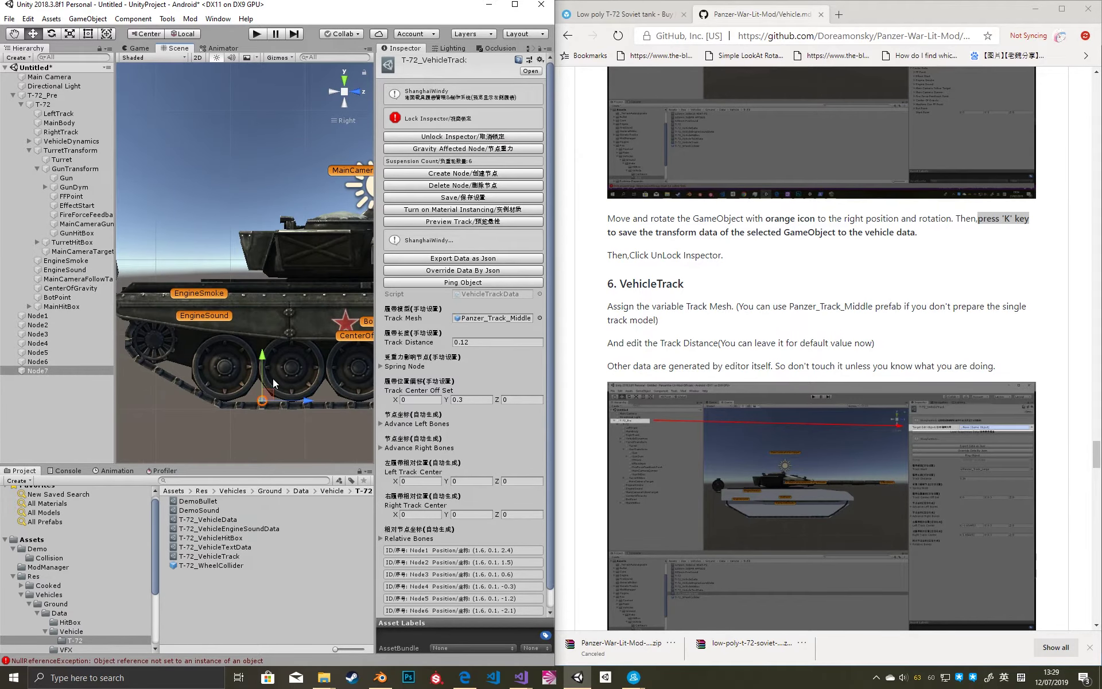
left_click_drag(274, 387, 166, 355)
Place Node7 along the lower track, then add Node8 through Node11 and position them along the track.
left_click(261, 399)
left_click_drag(277, 394, 164, 363)
left_click_drag(152, 349, 150, 348)
middle_click_drag(154, 346, 235, 316)
scroll(235, 315, "up", 3)
left_click(463, 173)
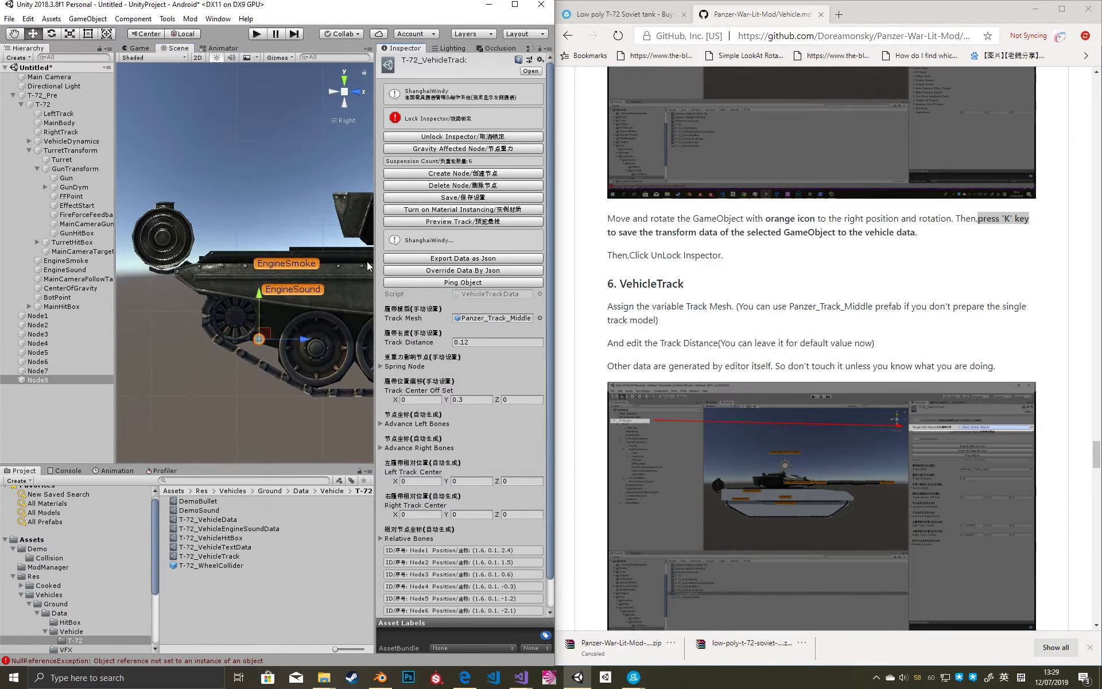
left_click_drag(222, 332, 260, 280)
left_click(448, 176)
left_click(463, 173)
left_click(487, 174)
middle_click_drag(327, 284, 220, 294)
scroll(219, 294, "down", 4)
left_click_drag(206, 286, 282, 286)
Add Node12 through Node16, moving them along the track toward the tank's front.
left_click(505, 173)
middle_click_drag(332, 271, 229, 282)
scroll(229, 285, "down", 3)
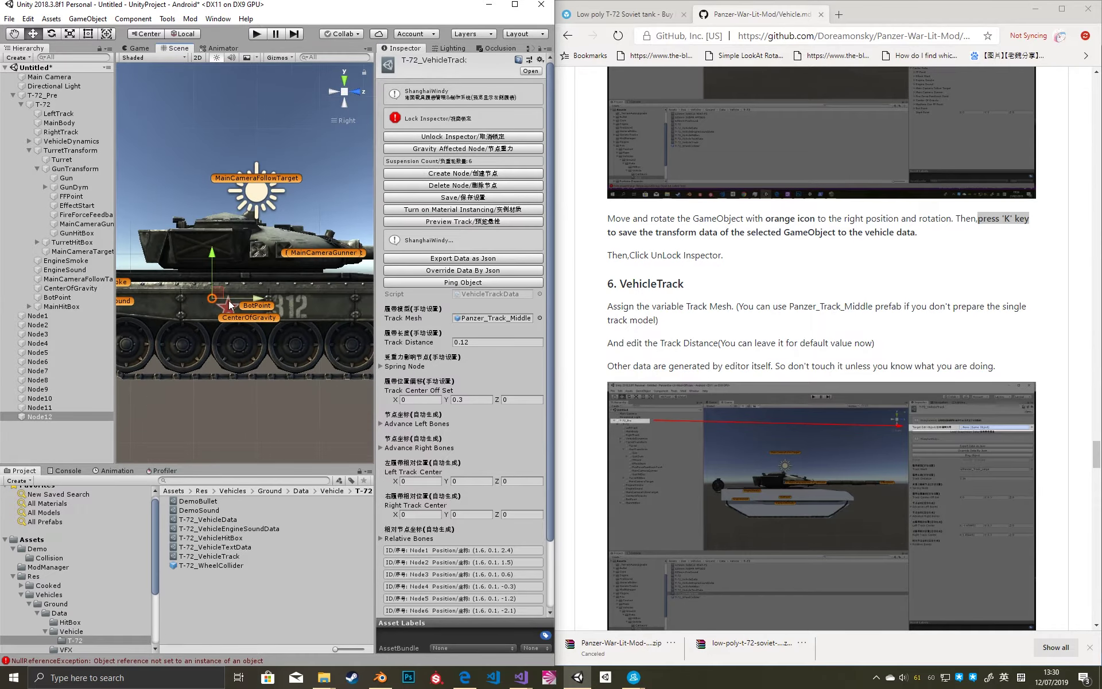
left_click_drag(263, 300, 362, 300)
middle_click_drag(305, 299, 204, 312)
scroll(204, 313, "down", 3)
left_click_drag(253, 310, 358, 312)
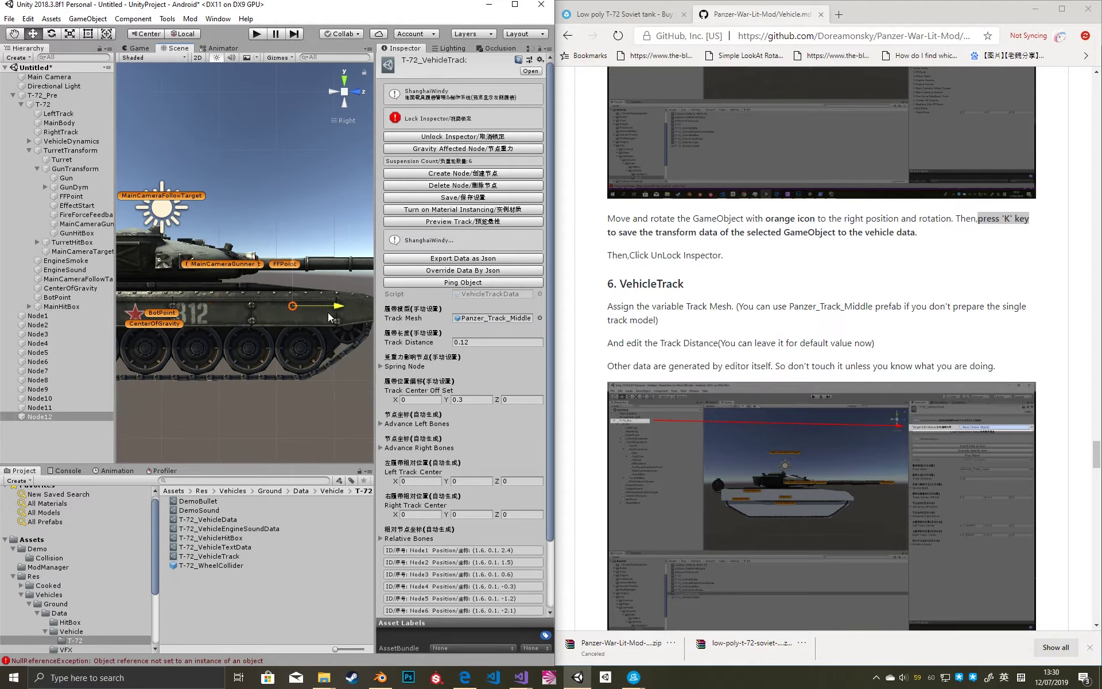
key("k")
middle_click_drag(352, 314, 266, 314)
left_click_drag(266, 314, 305, 315)
left_click(479, 175)
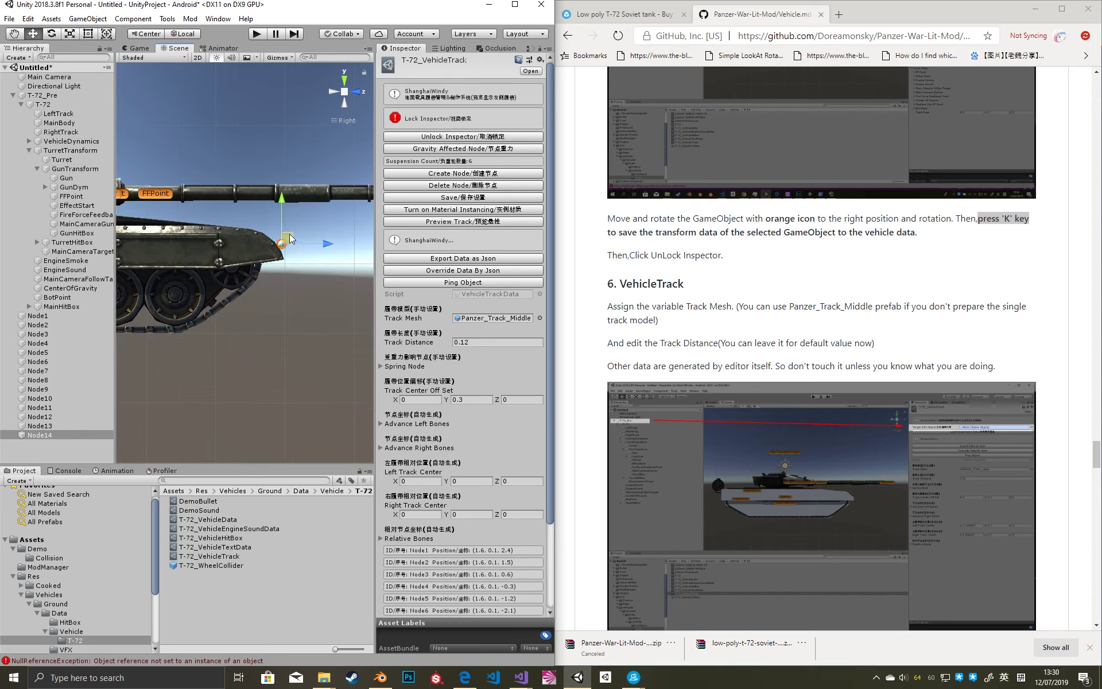
left_click(471, 173)
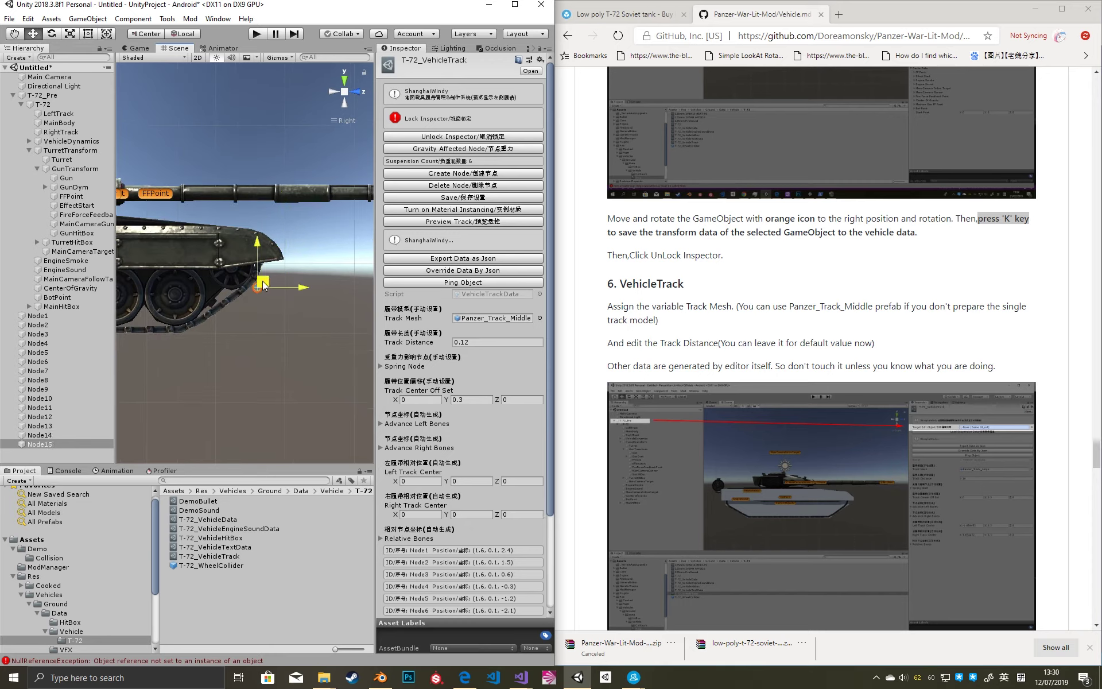
left_click(409, 174)
left_click_drag(284, 279, 233, 294)
Preview the node-built track and delete the original left and right tracks.
left_click(482, 223)
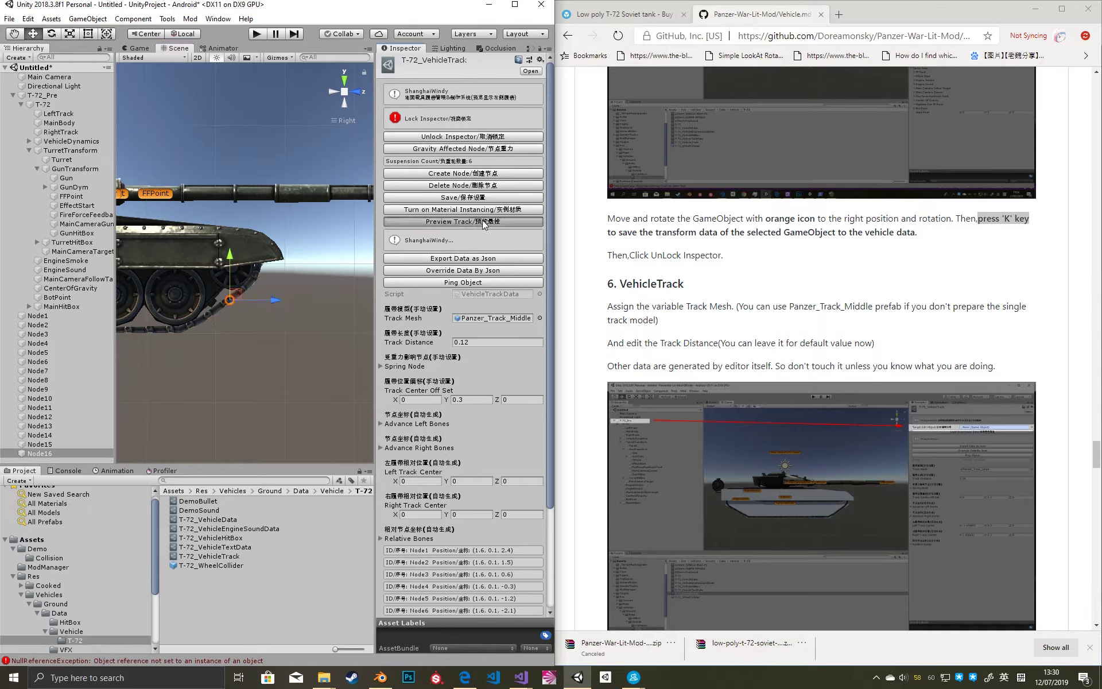
left_click(212, 311)
key("Delete")
left_click(212, 312)
key("Delete")
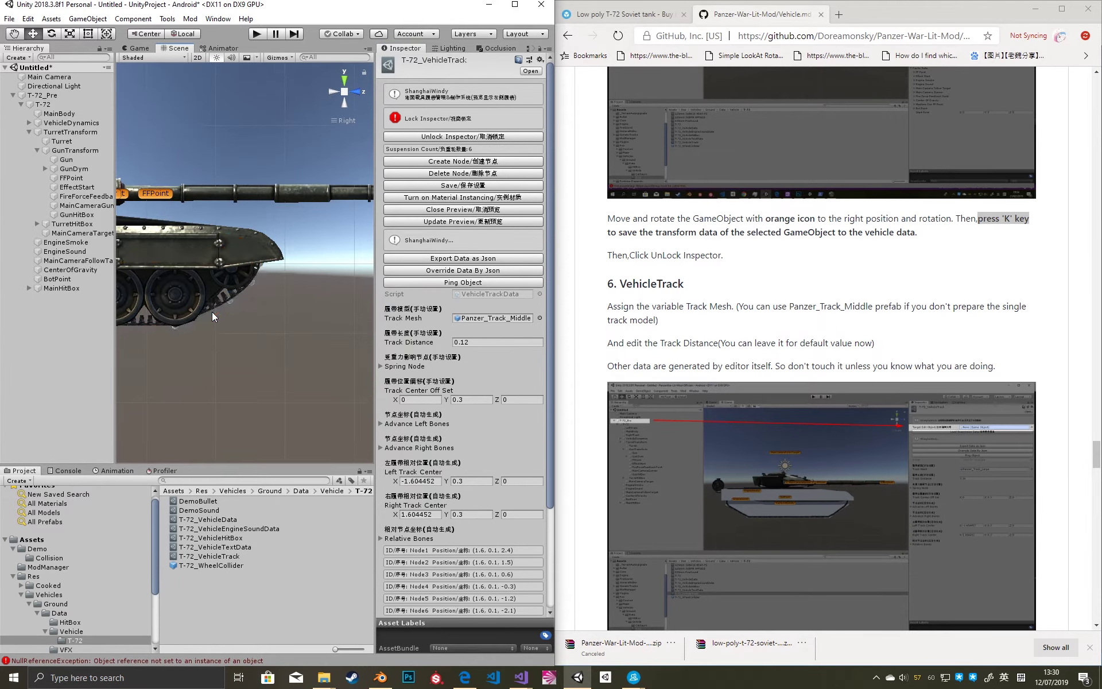
scroll(211, 311, "down", 6)
right_click_drag(172, 322, 213, 317)
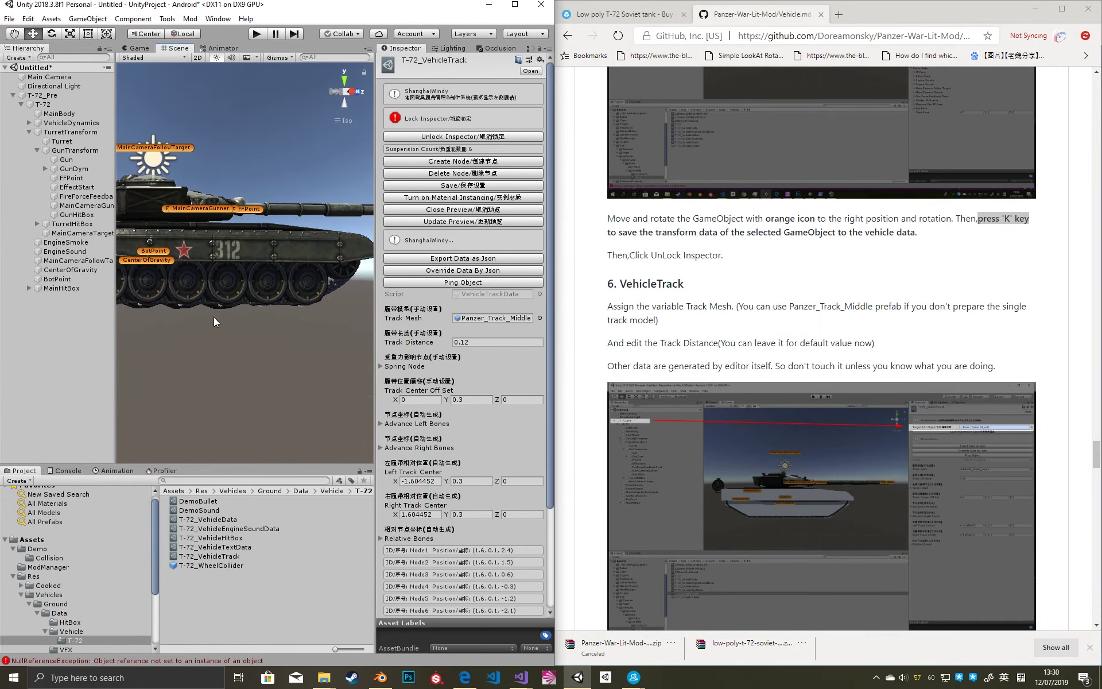
left_click(343, 121)
Select Node1 through Node6 and rebuild the track preview.
left_click(237, 251)
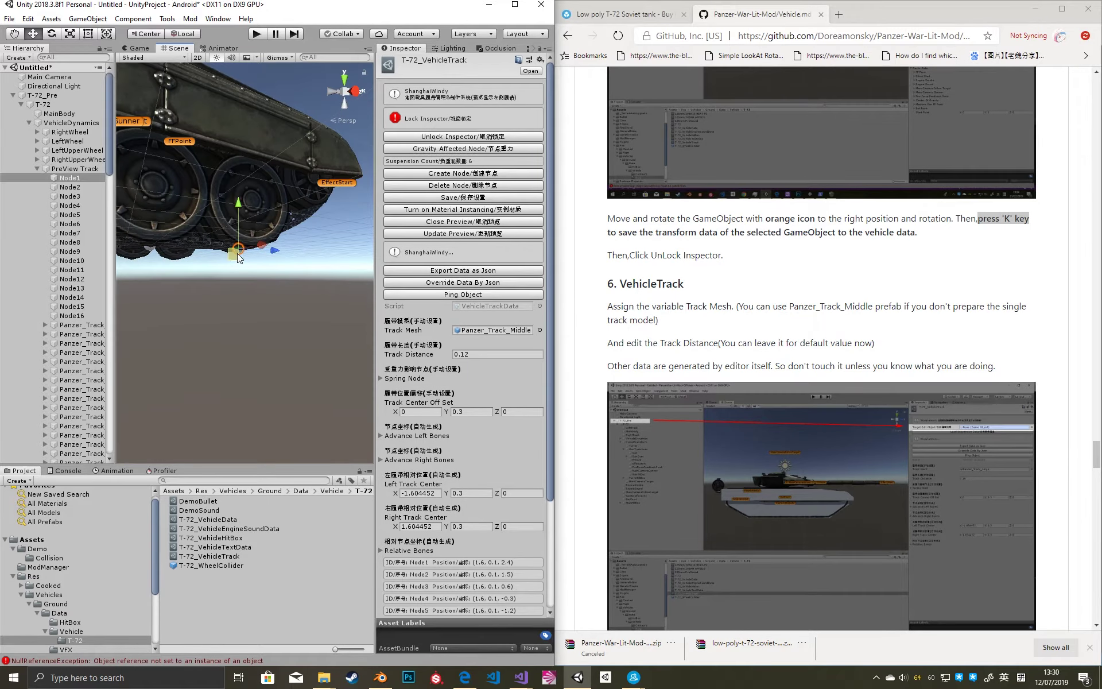
left_click(83, 215, "shift")
middle_click_drag(153, 249, 386, 278)
scroll(386, 282, "down", 4)
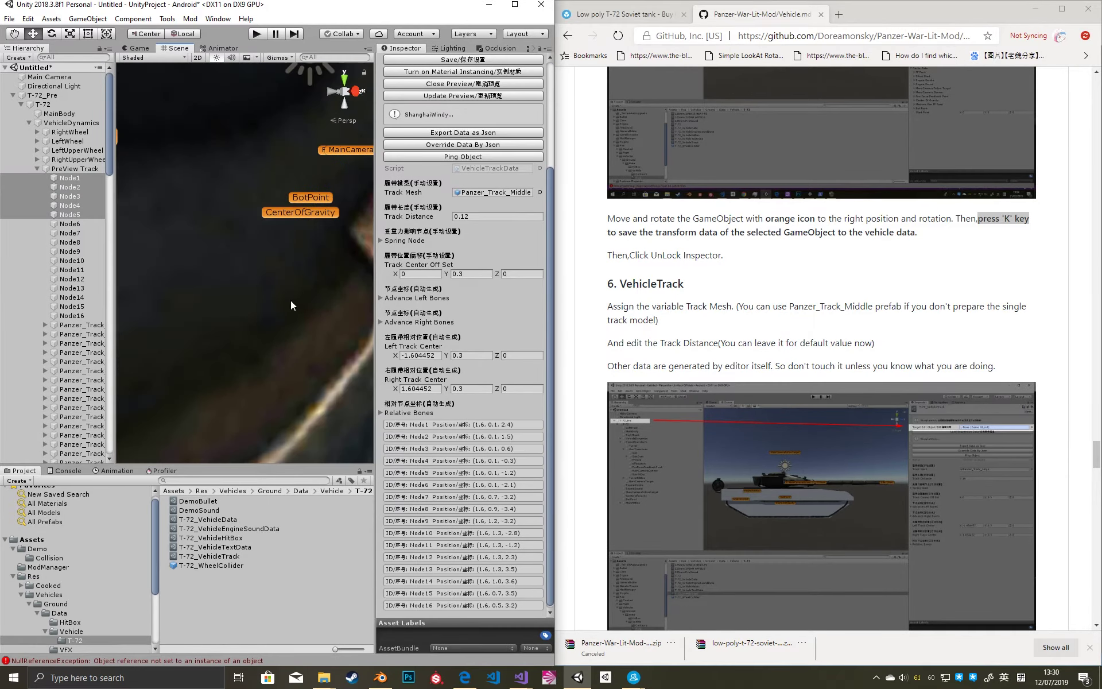
scroll(259, 315, "down", 6)
left_click(78, 226, "shift")
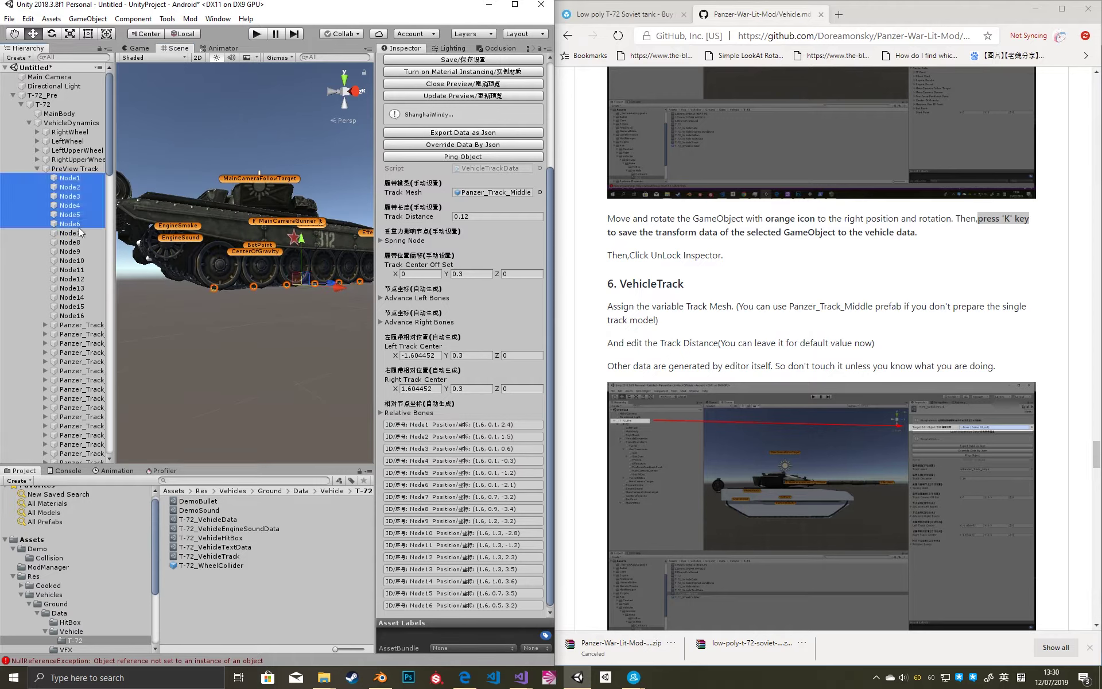
left_click_drag(299, 242, 299, 245)
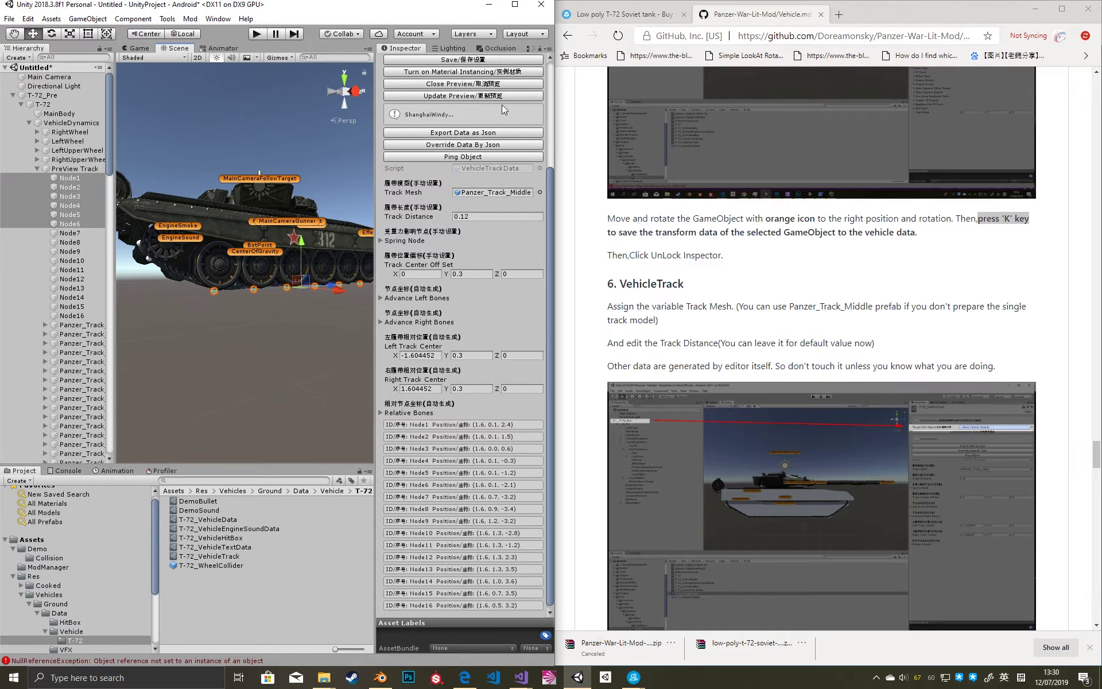
scroll(485, 138, "up", 2)
left_click(477, 164)
Orbit the maximized Scene view to inspect the new track from the front and side.
scroll(285, 299, "up", 4)
left_click_drag(285, 301, 277, 338, "alt")
key("shift+space")
left_click_drag(346, 345, 228, 386, "alt")
scroll(228, 387, "down", 3, "alt")
right_click_drag(228, 386, 471, 339)
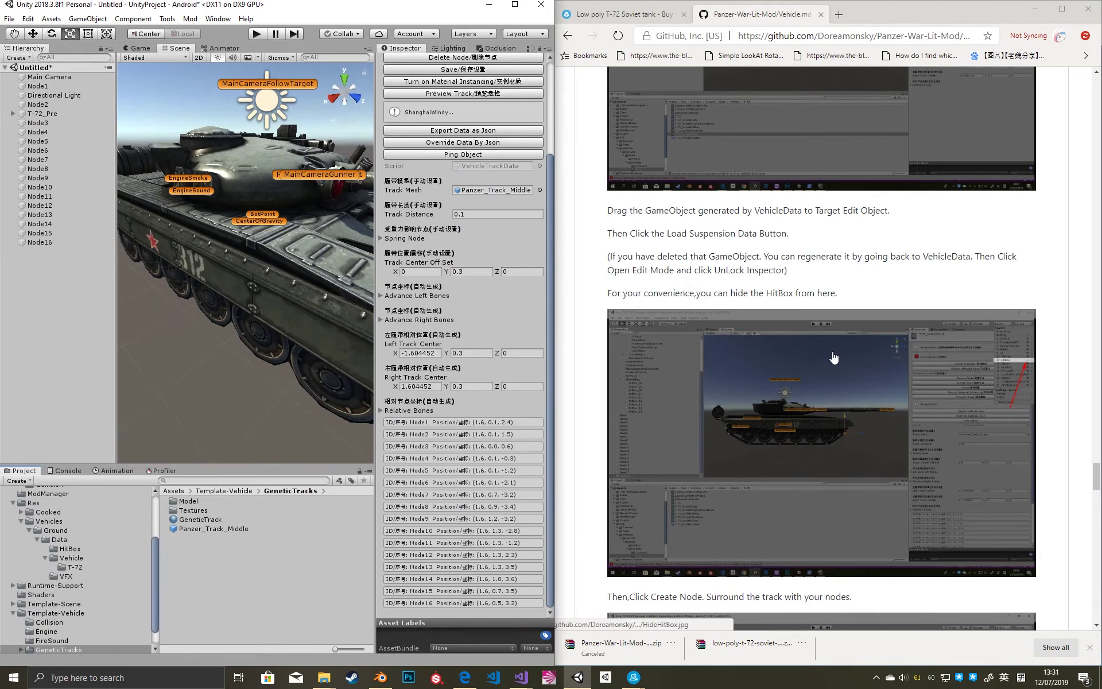
scroll(834, 358, "down", 4)
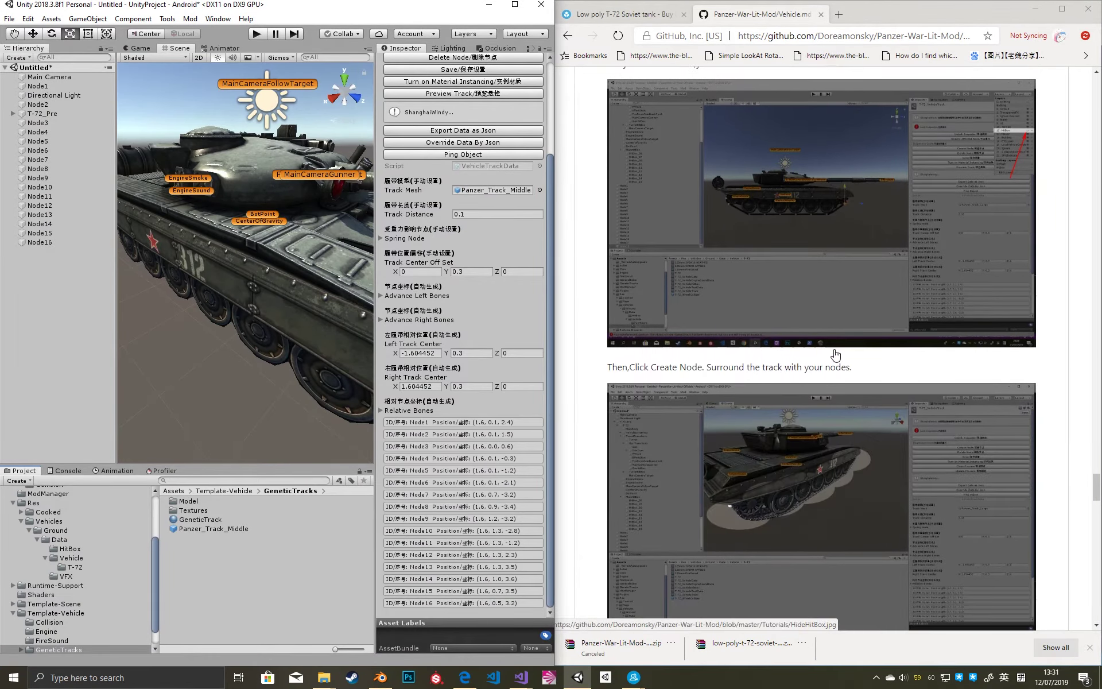
scroll(835, 356, "down", 4)
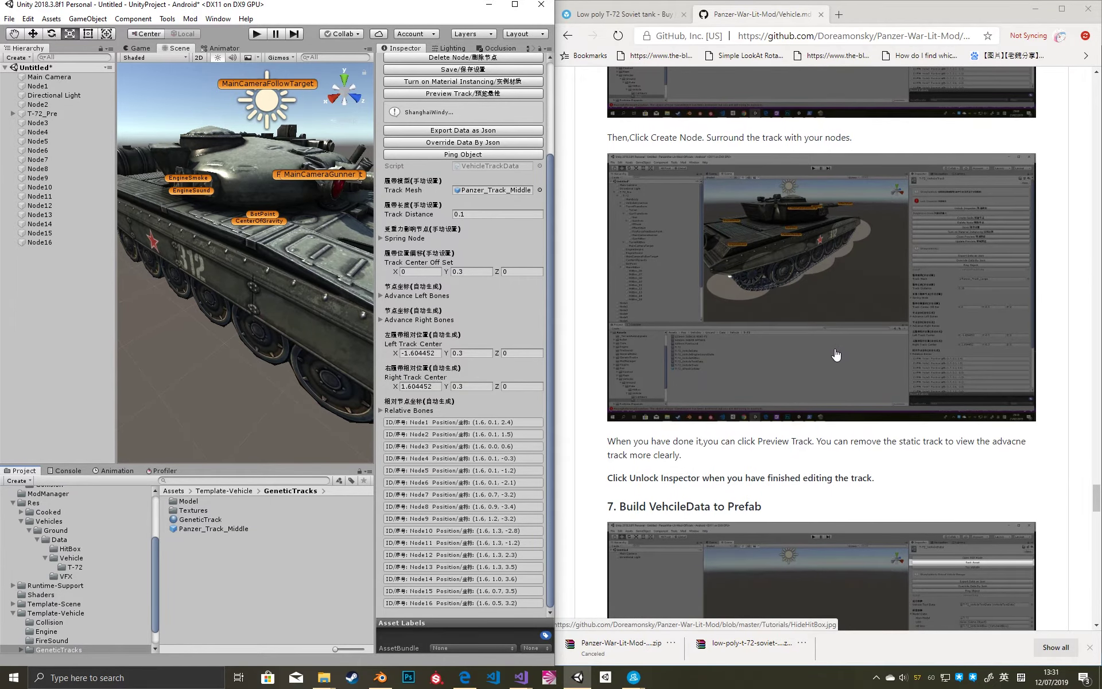
scroll(836, 355, "down", 4)
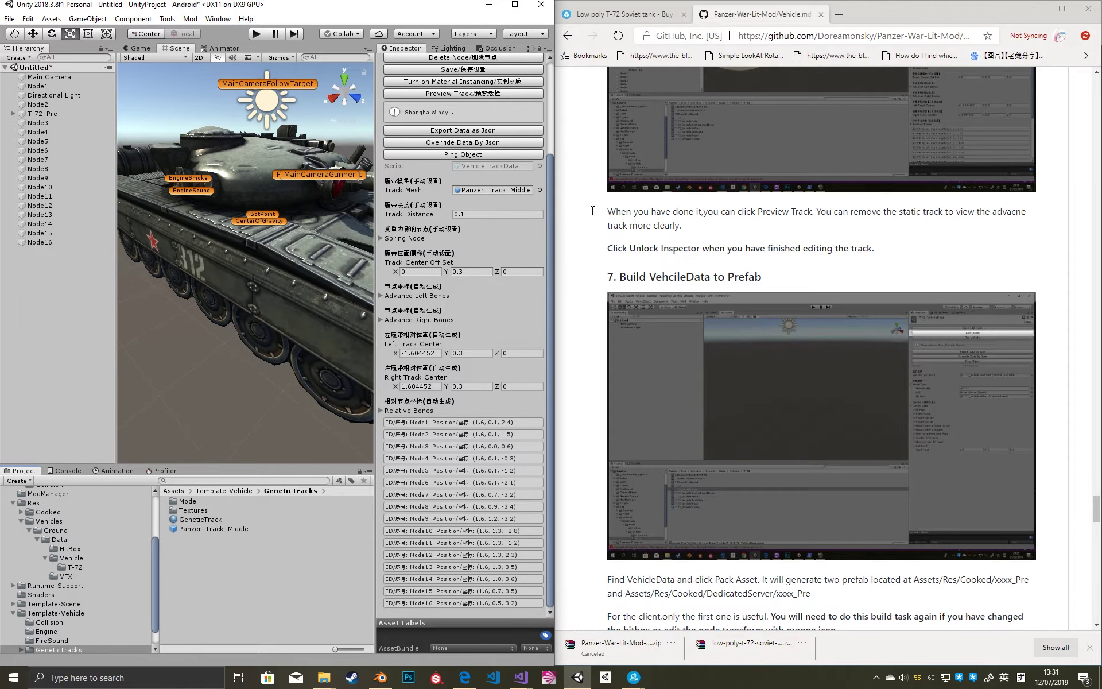
scroll(462, 144, "up", 5)
Finish editing the track data and find the guide's Create Vehicle Info section.
left_click(473, 138)
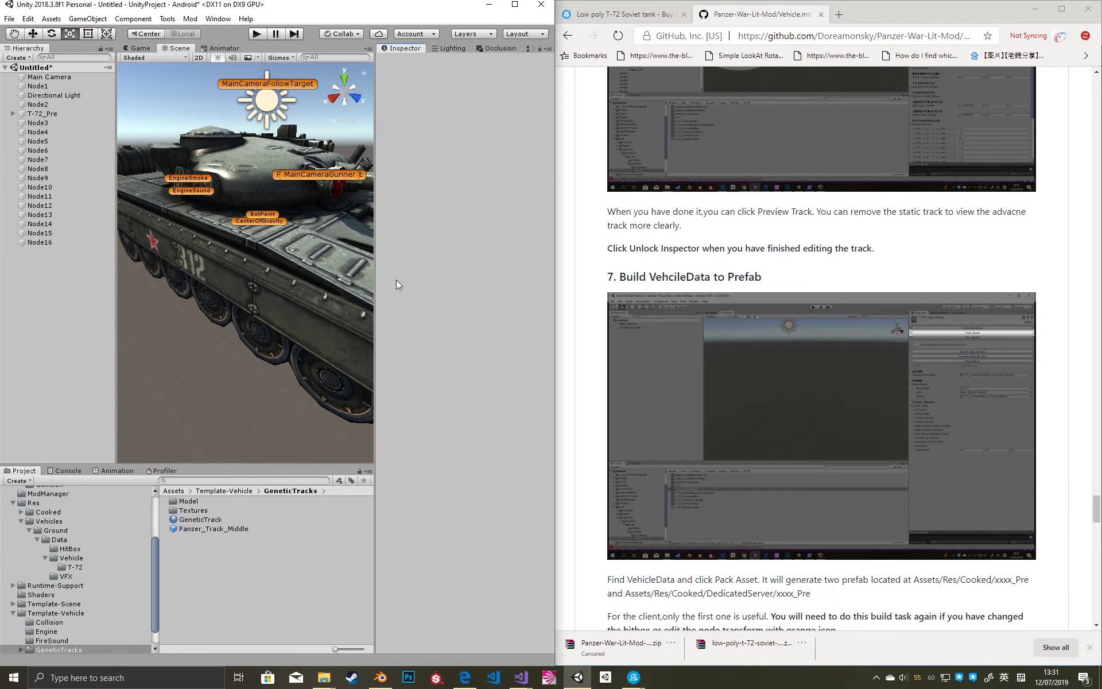
scroll(732, 388, "down", 5)
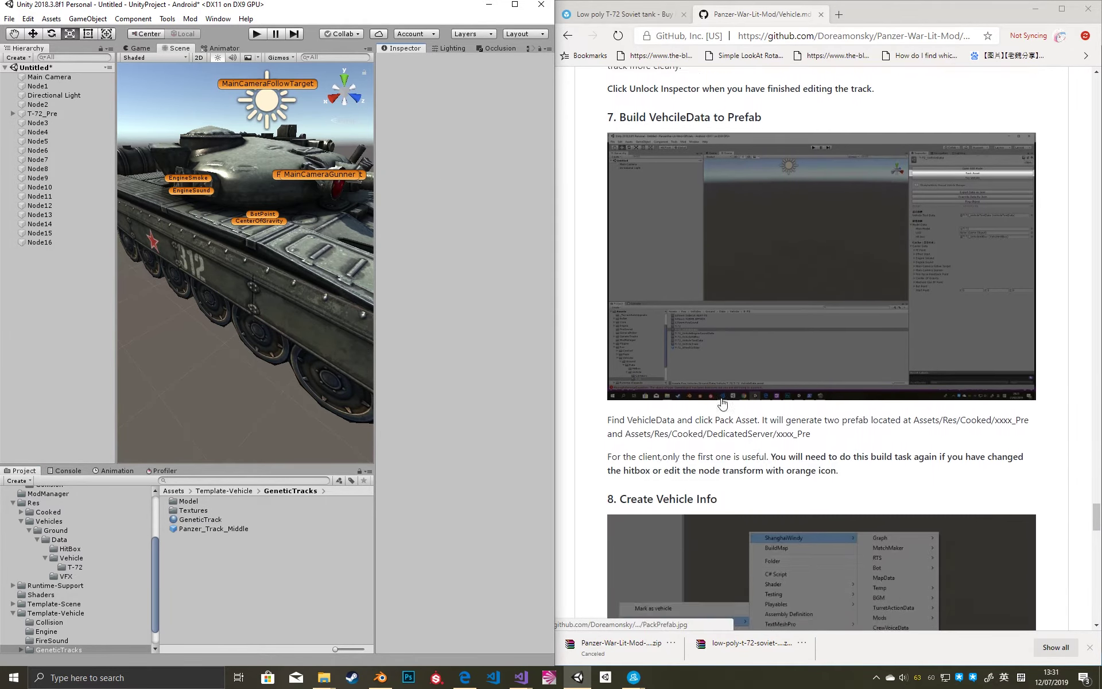
triple_click(600, 371)
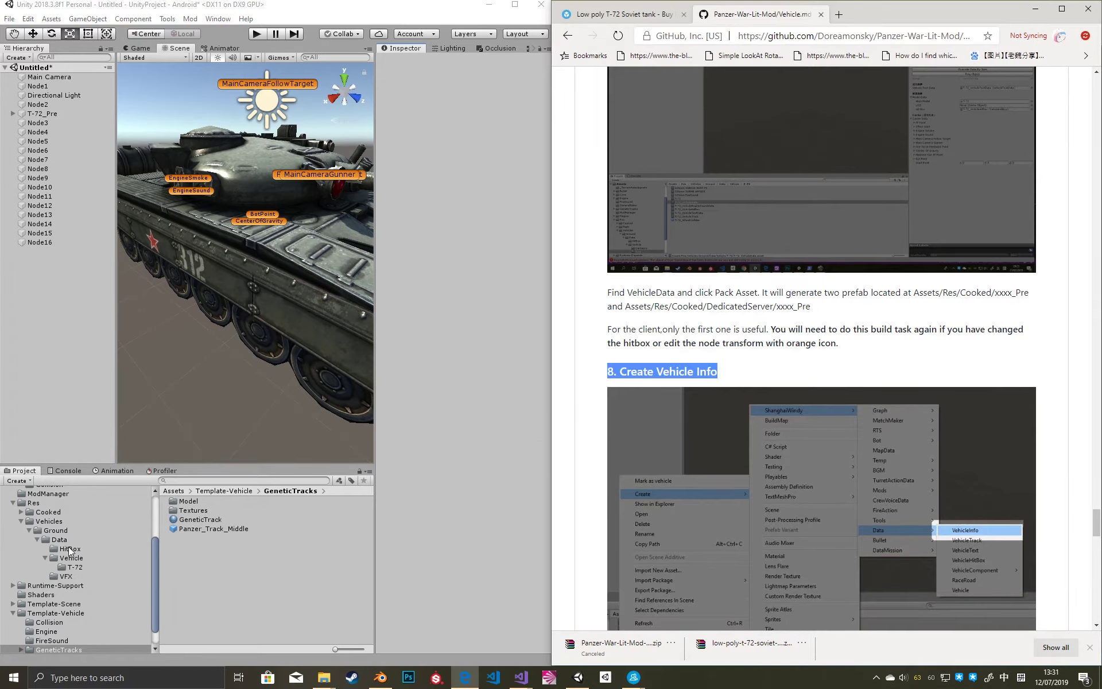
Create a VehicleInfo asset named T-72 in the T-72 data folder.
left_click(80, 566)
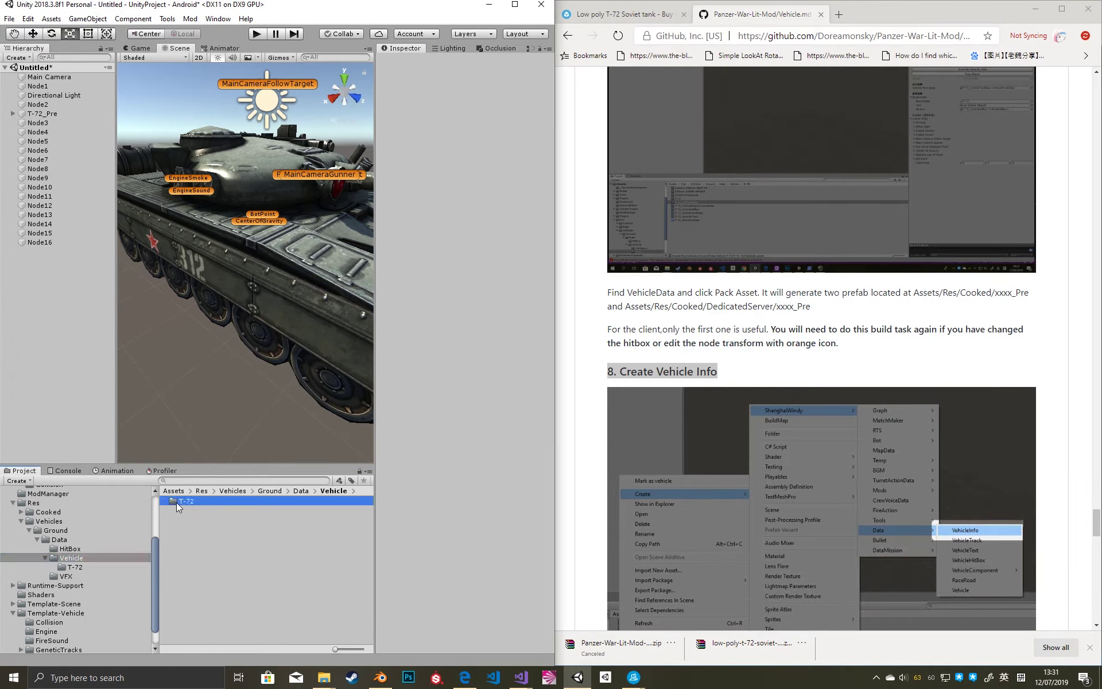
right_click(204, 592)
mouse_move(282, 320)
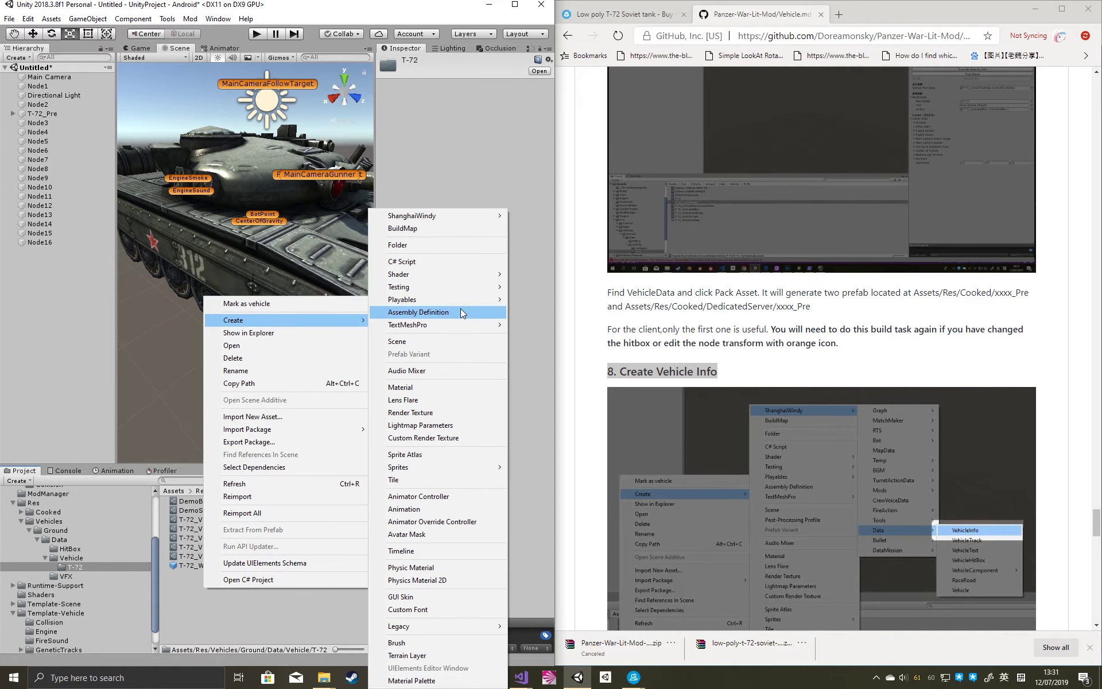
mouse_move(483, 218)
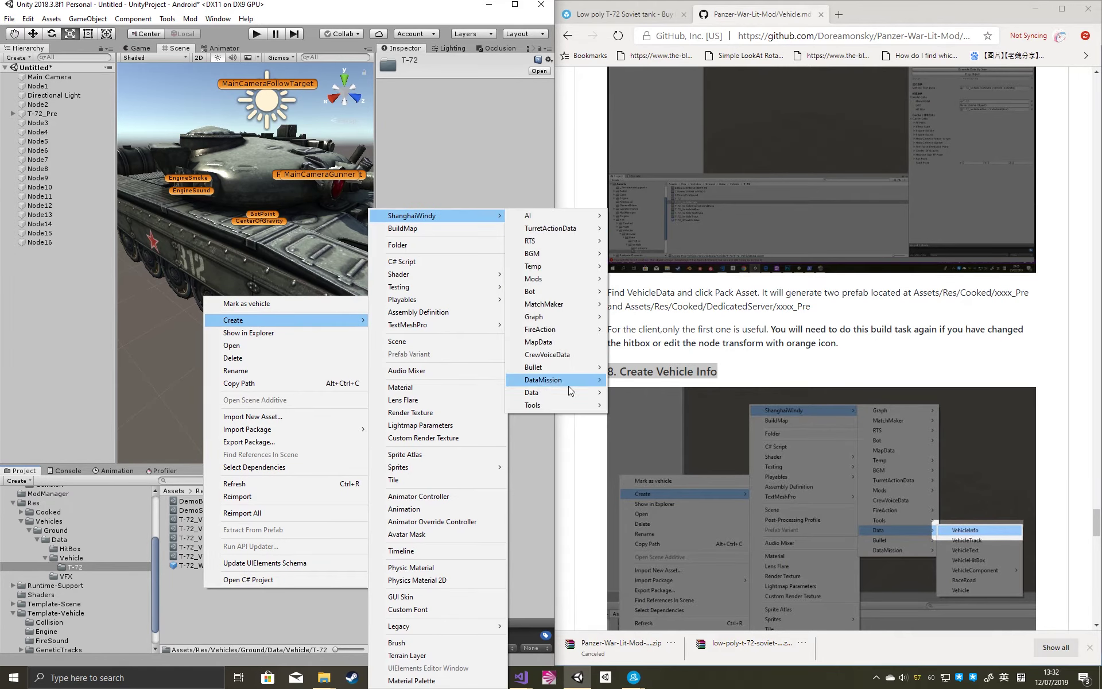
mouse_move(571, 393)
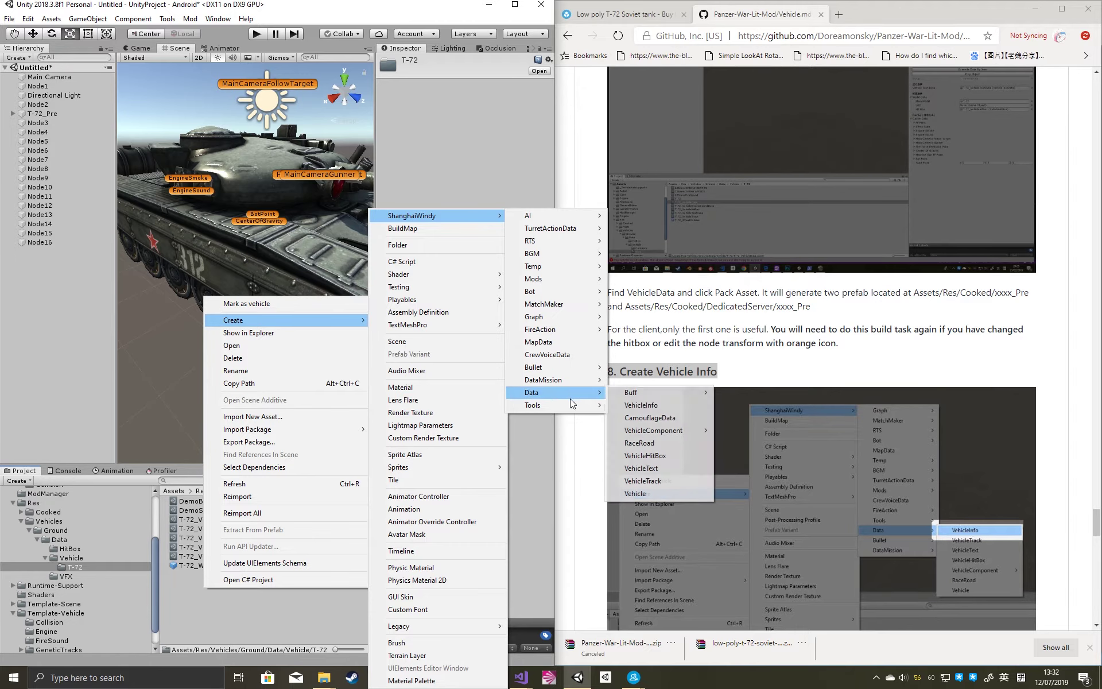
left_click(637, 415)
type("T")
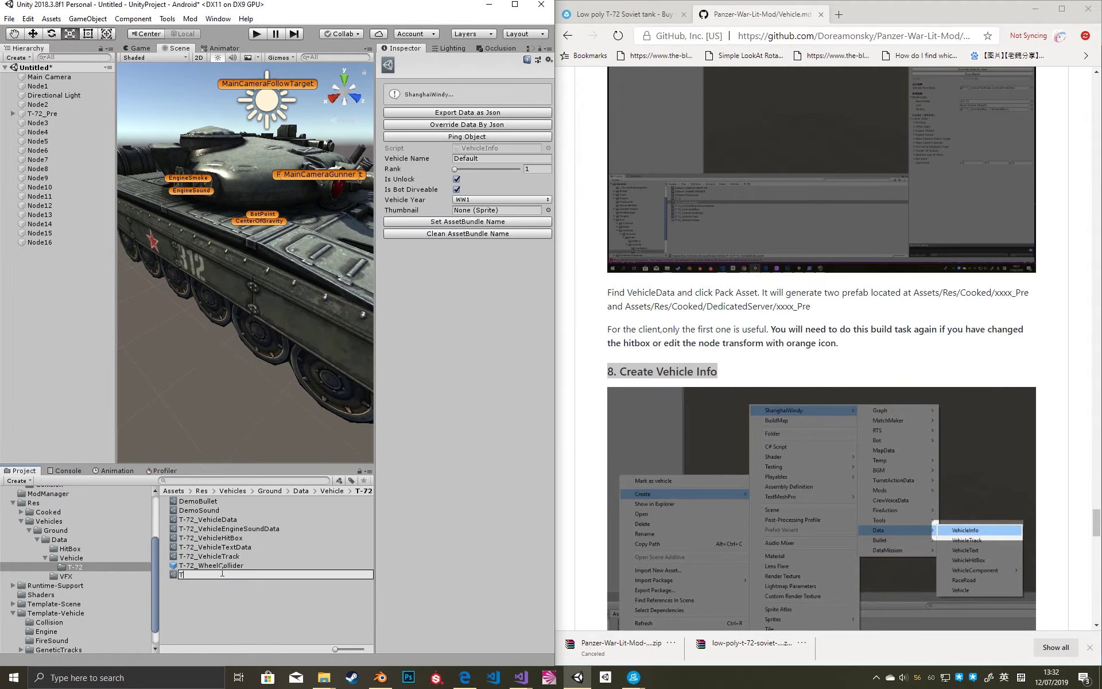
type("-72")
key("Return")
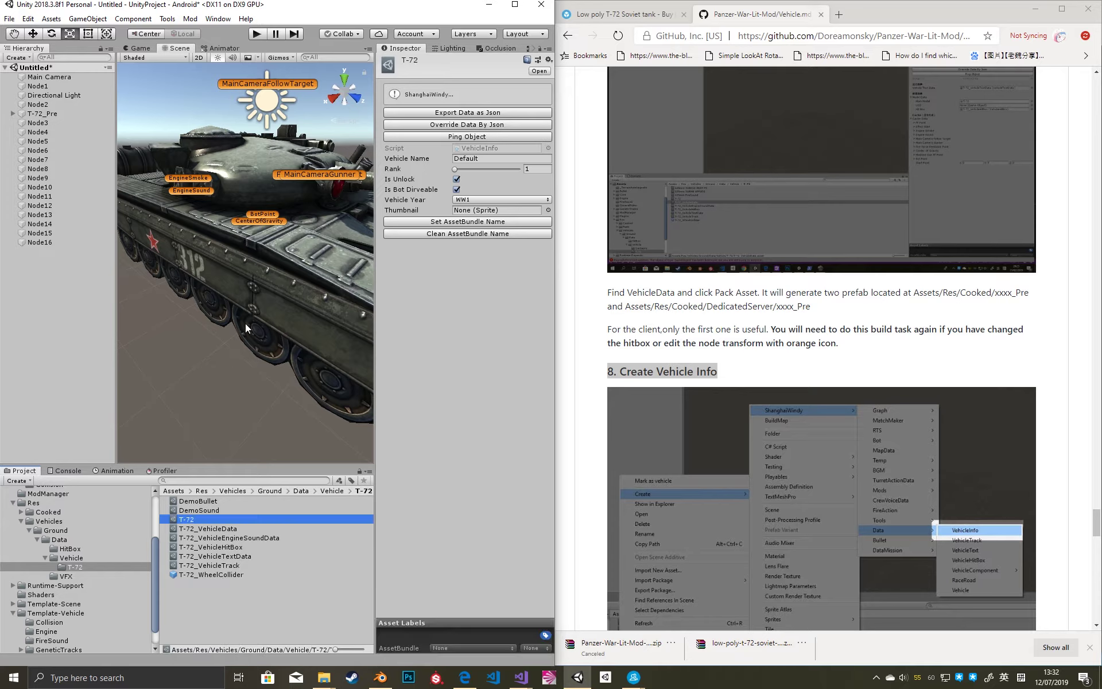
Set the vehicle name, rank 13 and Cold War year, and assign the t-72 asset bundle.
left_click(504, 159)
type("T-72")
left_click(505, 170)
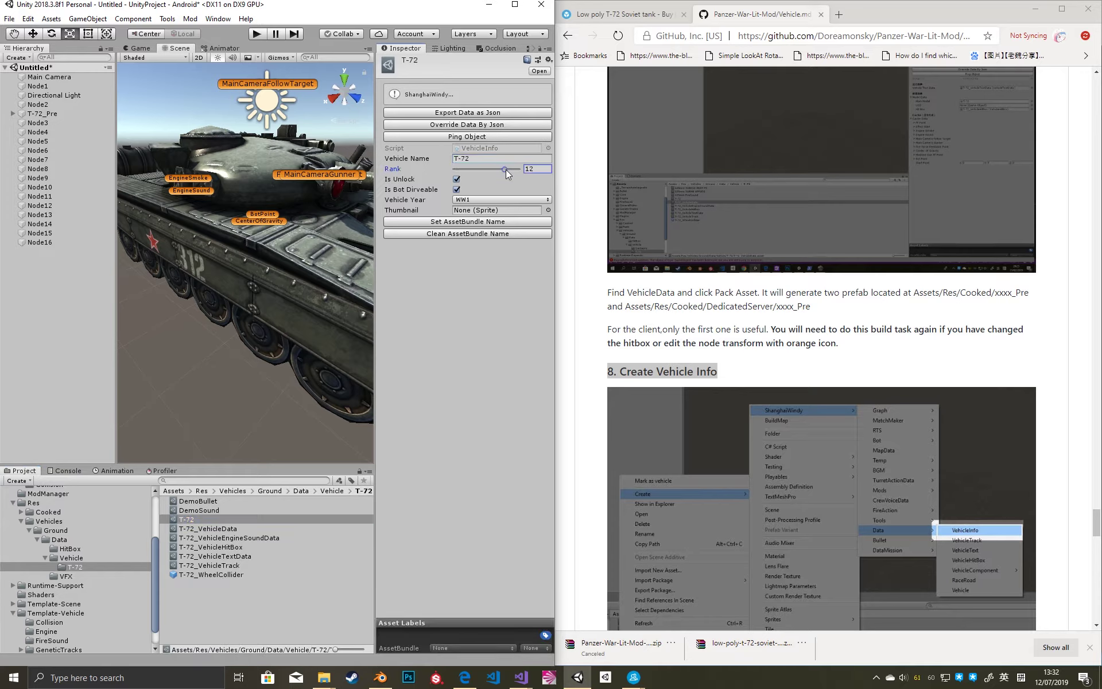
left_click_drag(505, 175, 511, 175)
left_click(501, 199)
left_click(485, 263)
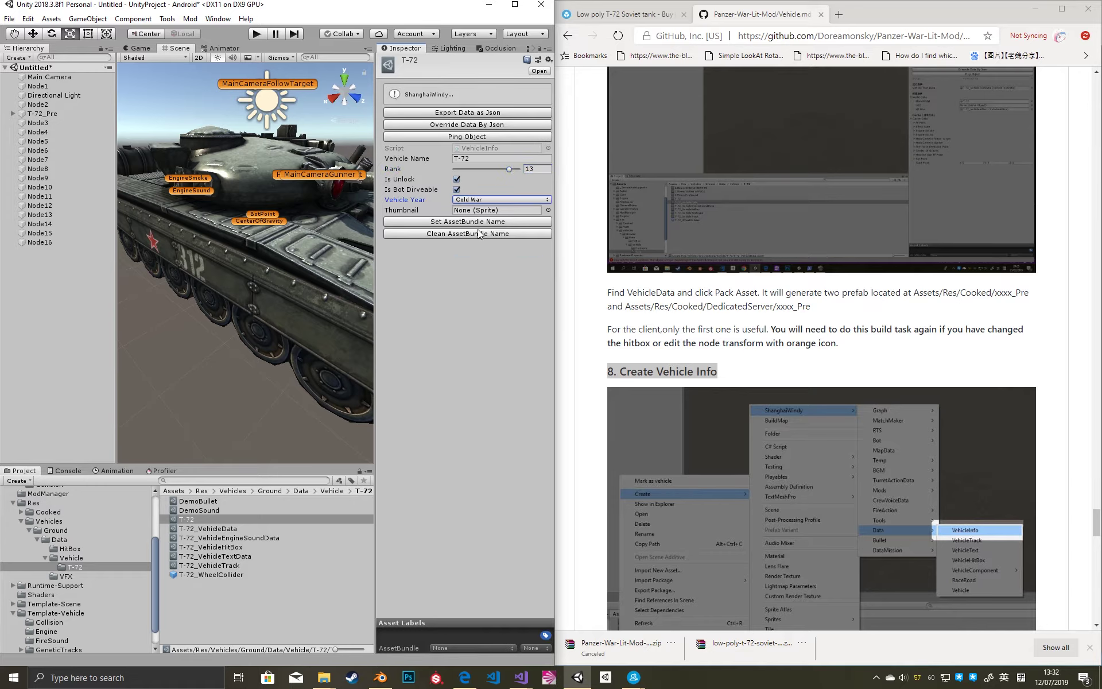
left_click(464, 225)
scroll(705, 361, "down", 10)
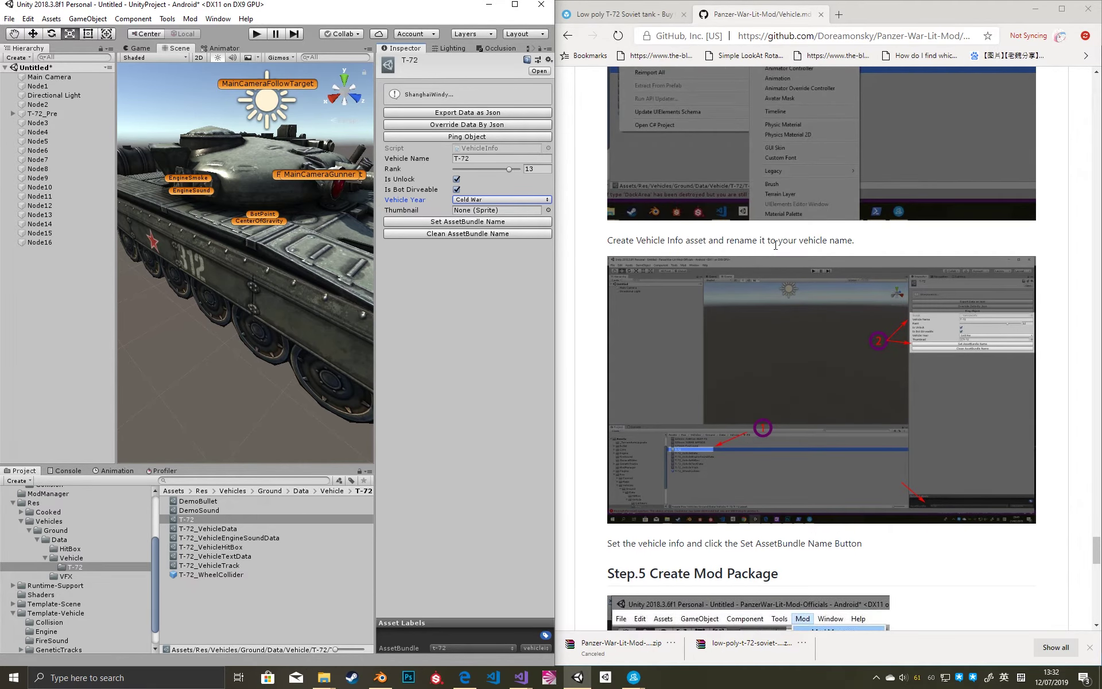
scroll(776, 246, "down", 3)
scroll(776, 245, "down", 2)
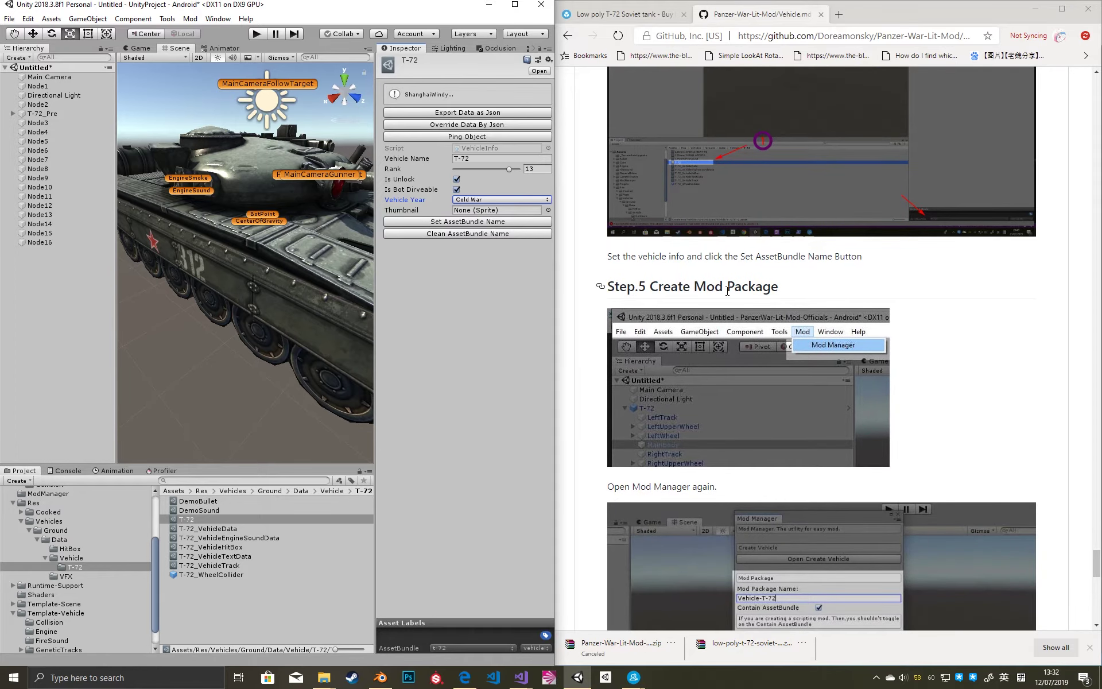
scroll(729, 287, "down", 3)
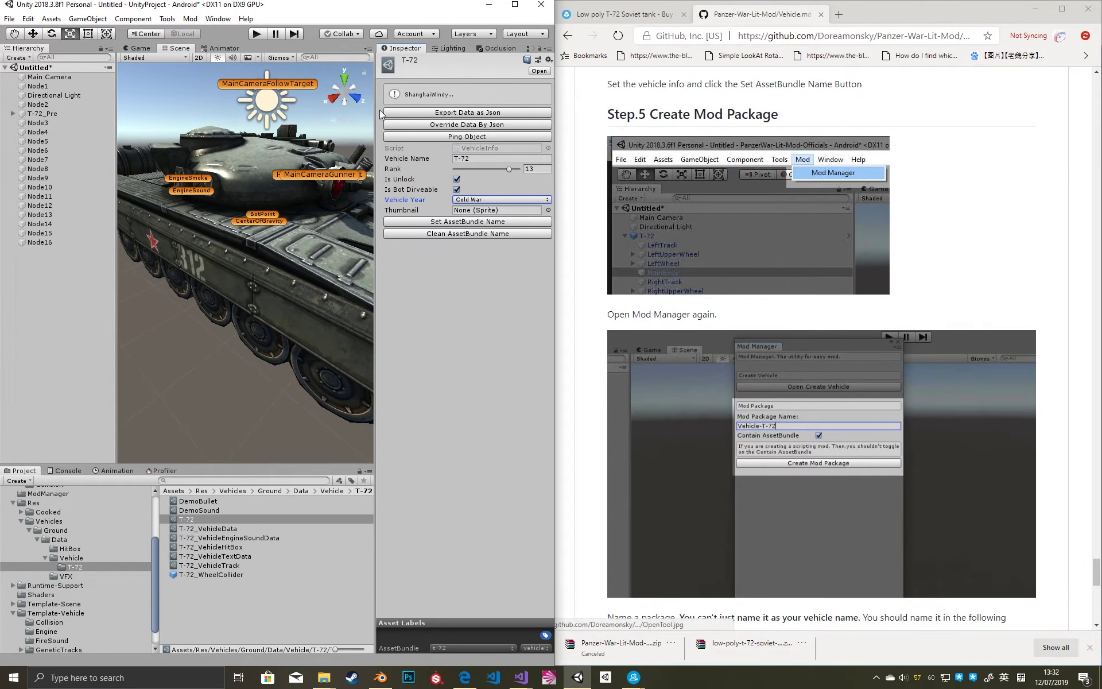
Create the Vehicle-T-72 mod package in Mod Manager and select its BuildPipline-Vehicle-T-72 asset.
left_click(168, 19)
mouse_move(190, 18)
left_click(217, 33)
left_click(431, 99)
type("Vehicle-T-72")
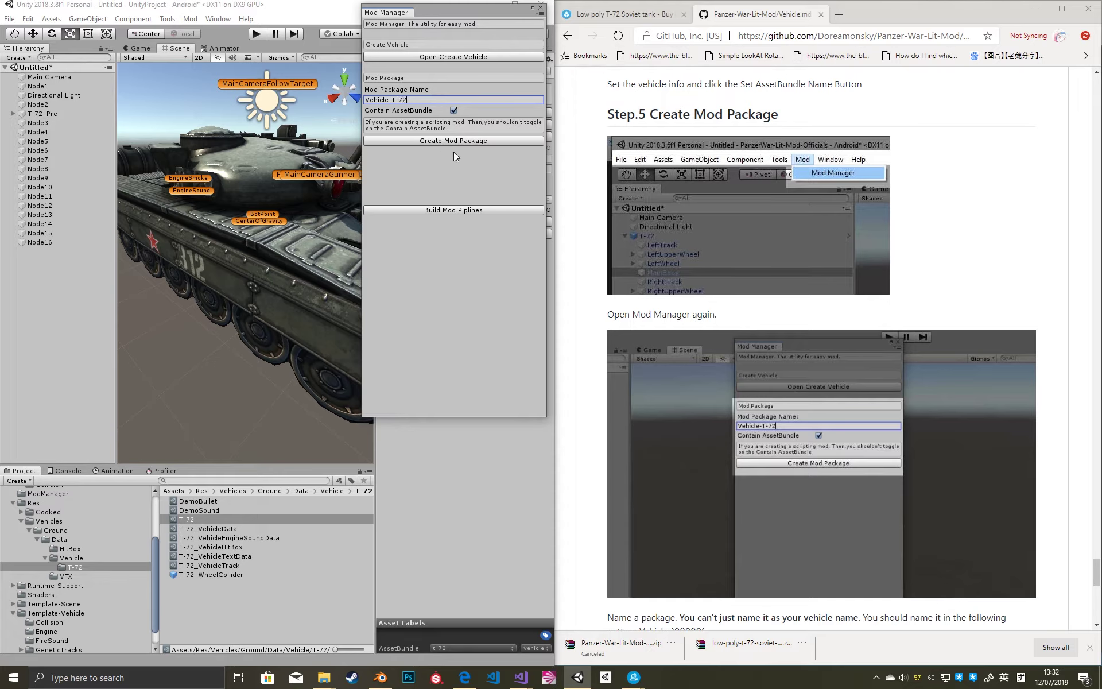
left_click(465, 142)
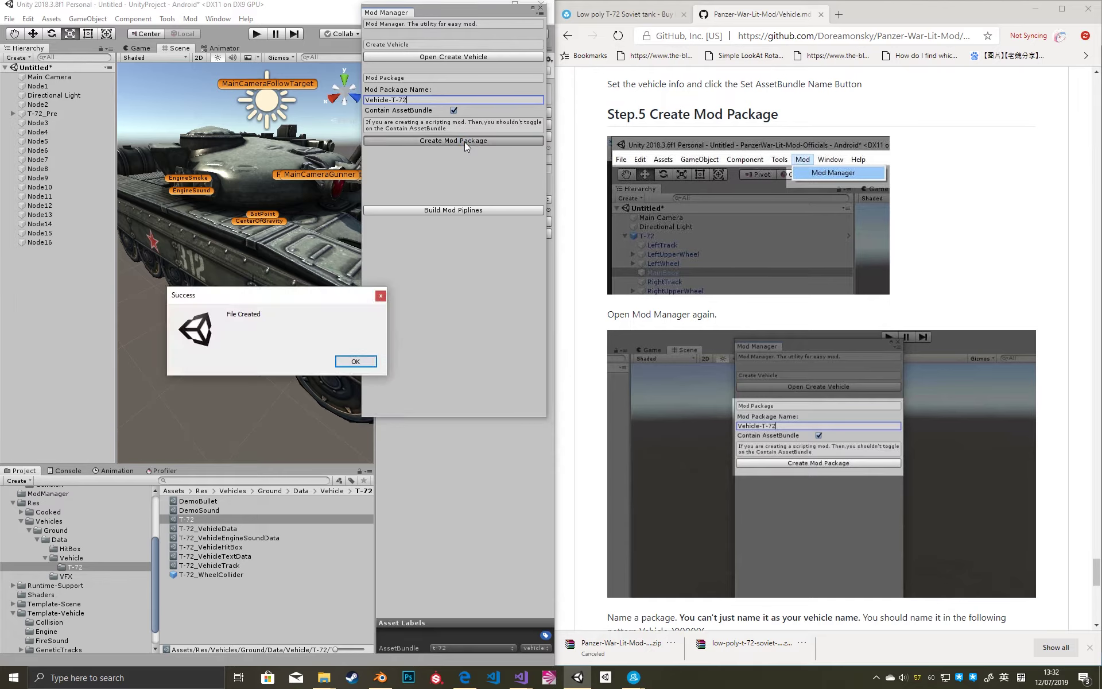
left_click(356, 362)
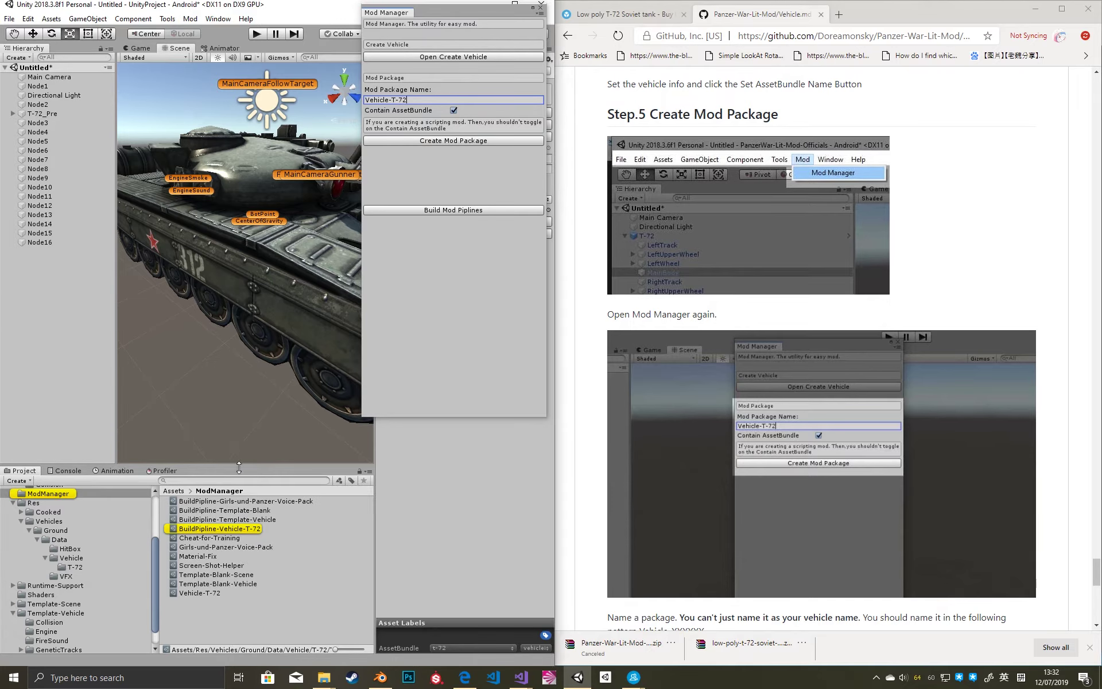
left_click(256, 528)
left_click(541, 8)
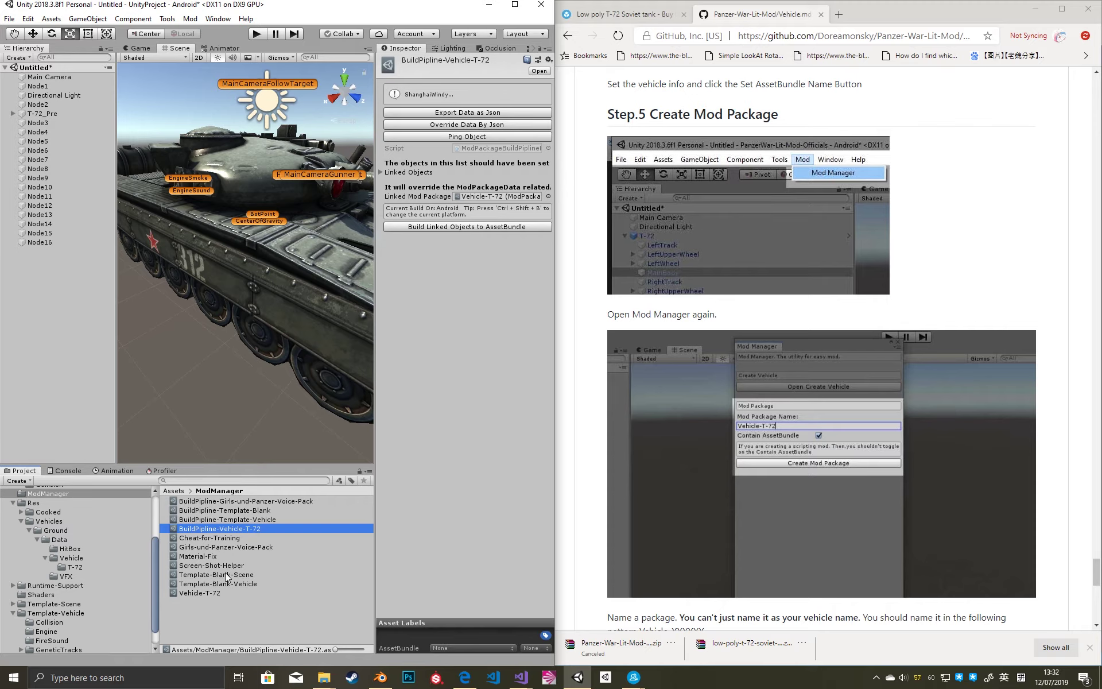
In BuildPipline-Vehicle-T-72, expand Linked Objects and set the list size to 4.
left_click(222, 592)
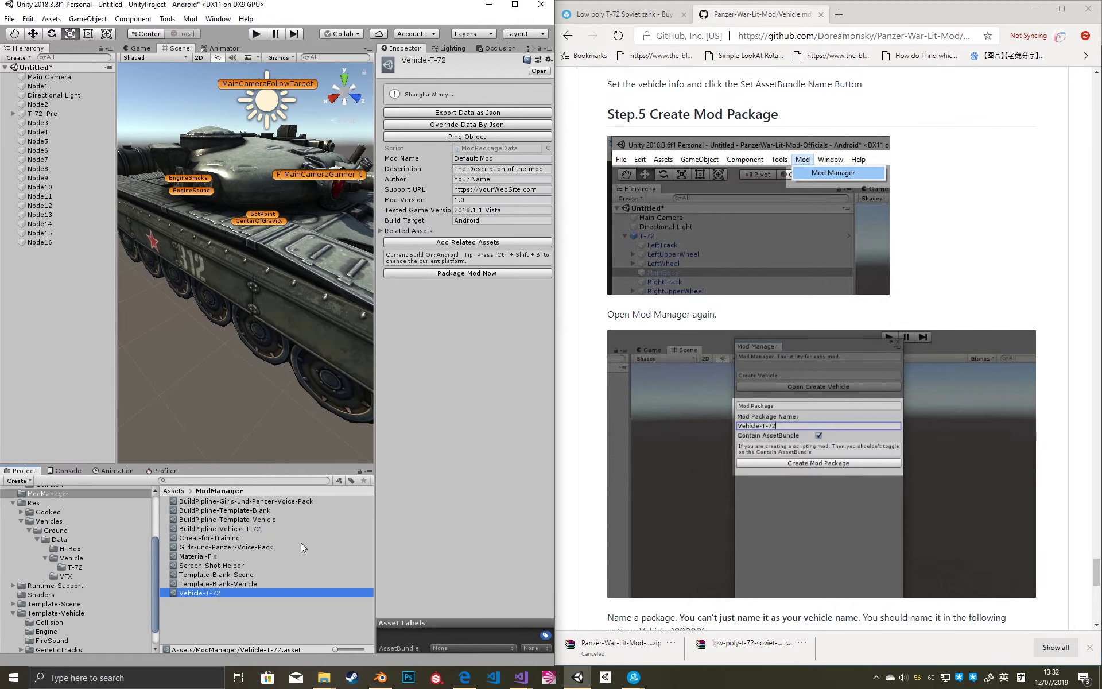
left_click(235, 528)
left_click(396, 173)
left_click(396, 174)
left_click(459, 183)
type("4")
key("Return")
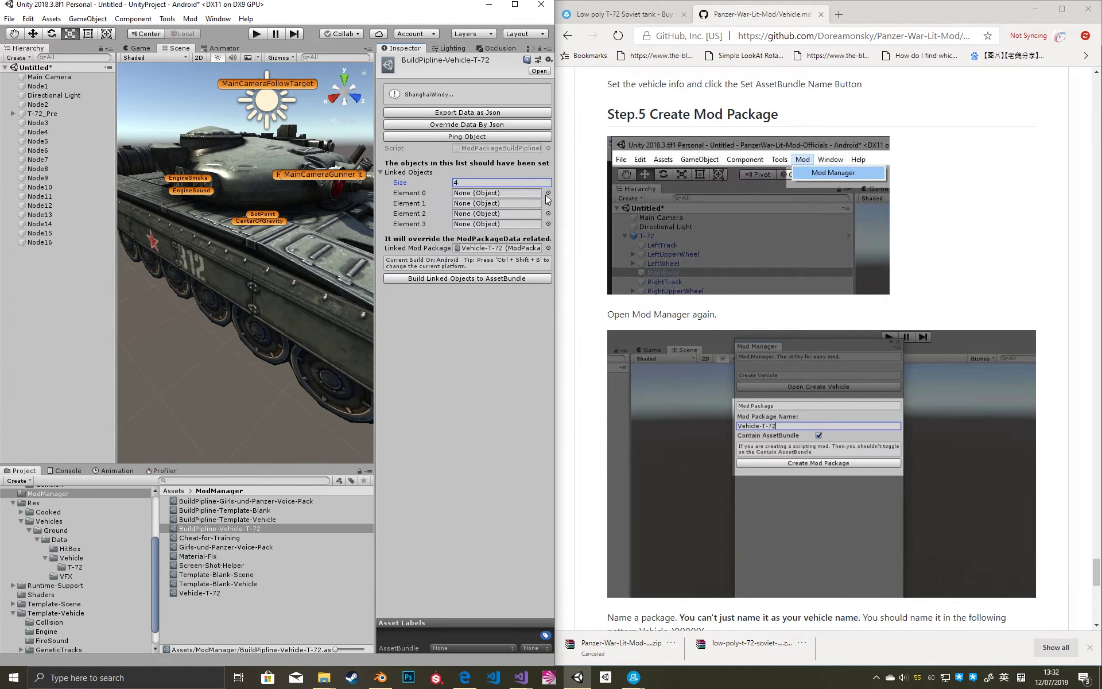
scroll(779, 296, "down", 5)
scroll(660, 236, "up", 2)
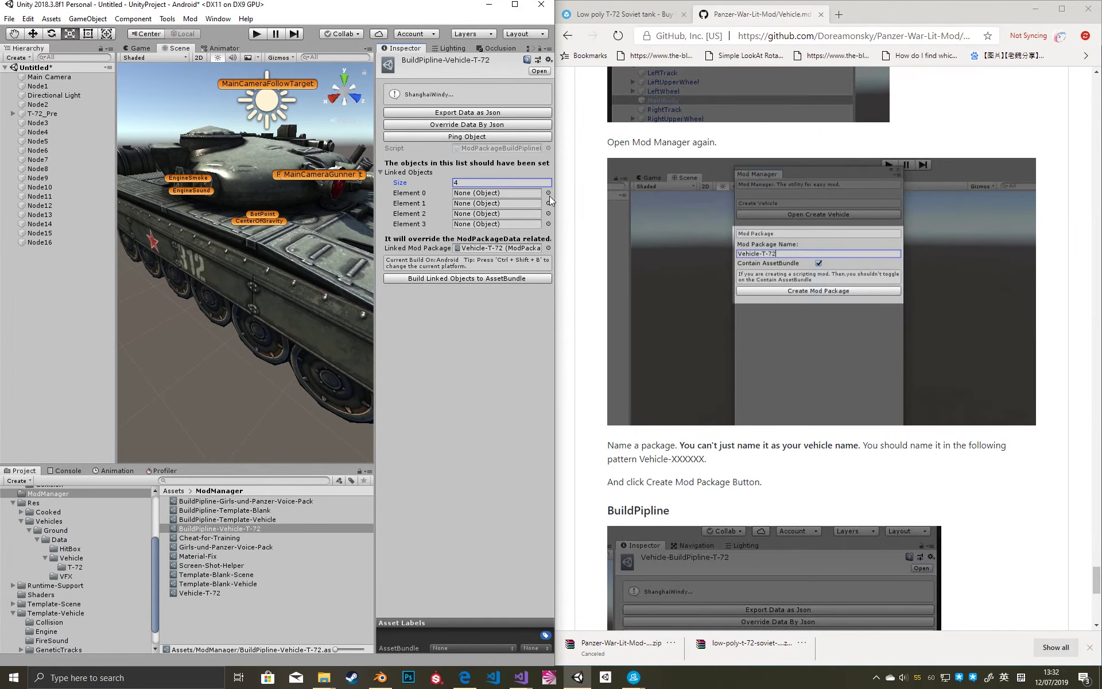
Assign t-72_Pre to linked-object Elements 0 and 1.
left_click(549, 193)
type("t-72")
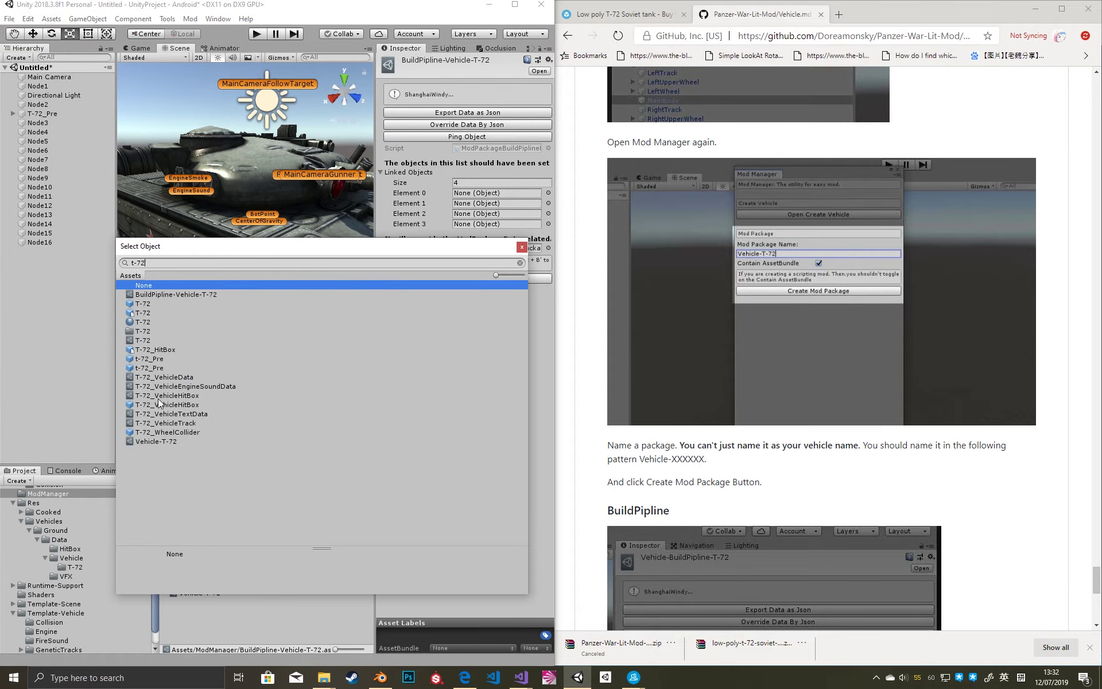
left_click(150, 359)
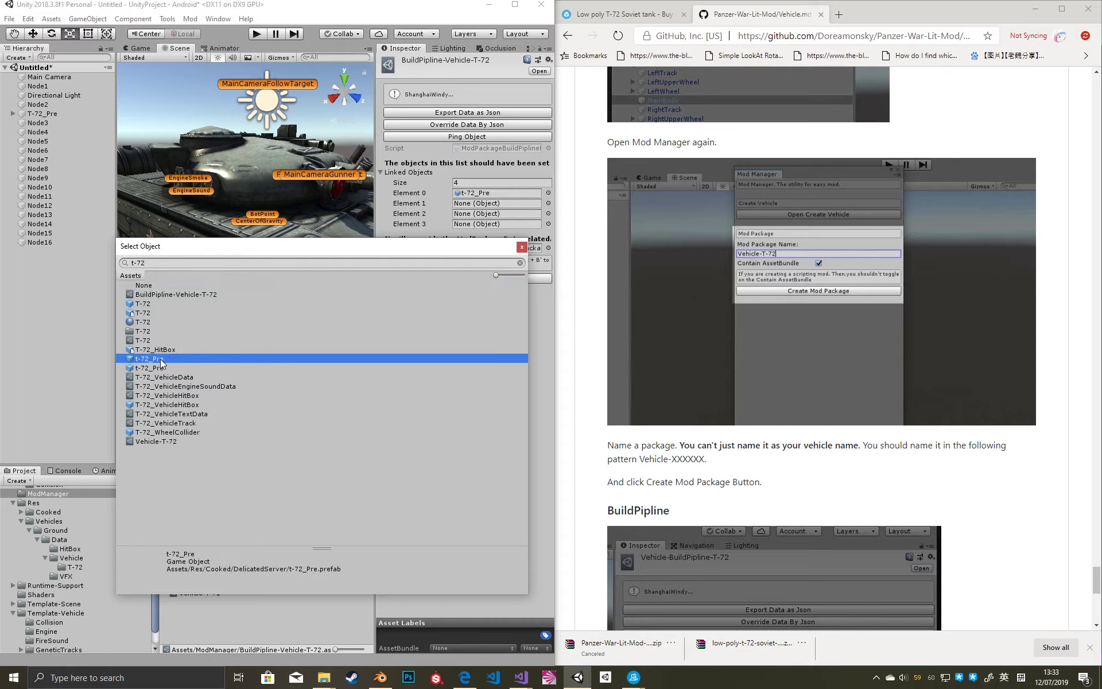
double_click(164, 366)
left_click(548, 204)
type("t")
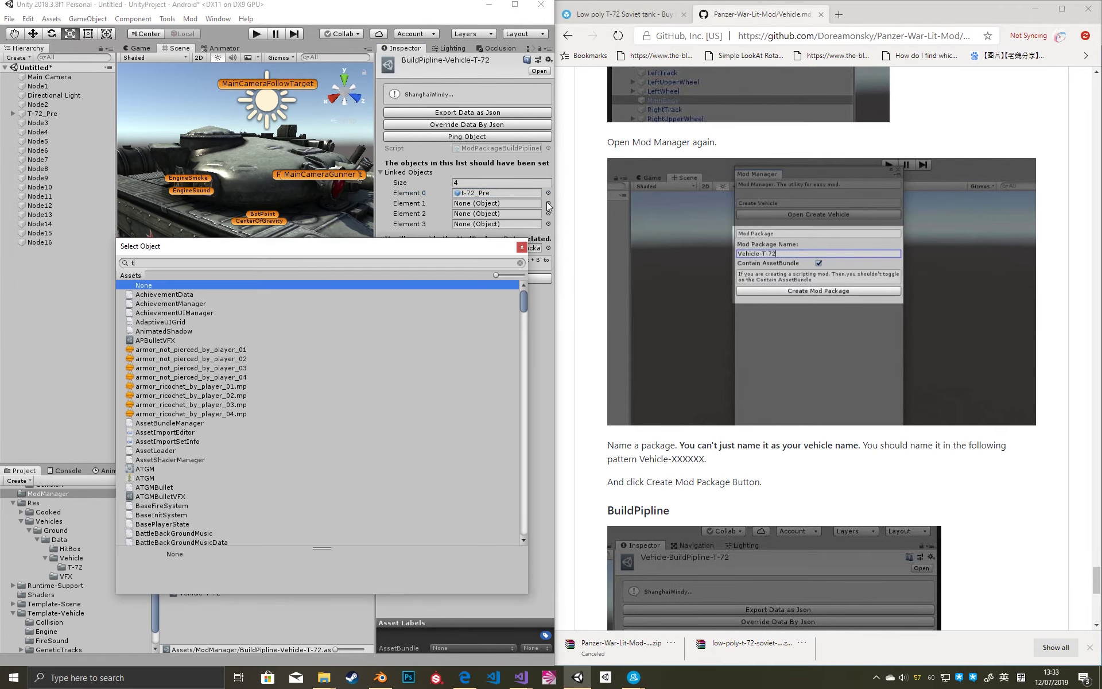
type("-72")
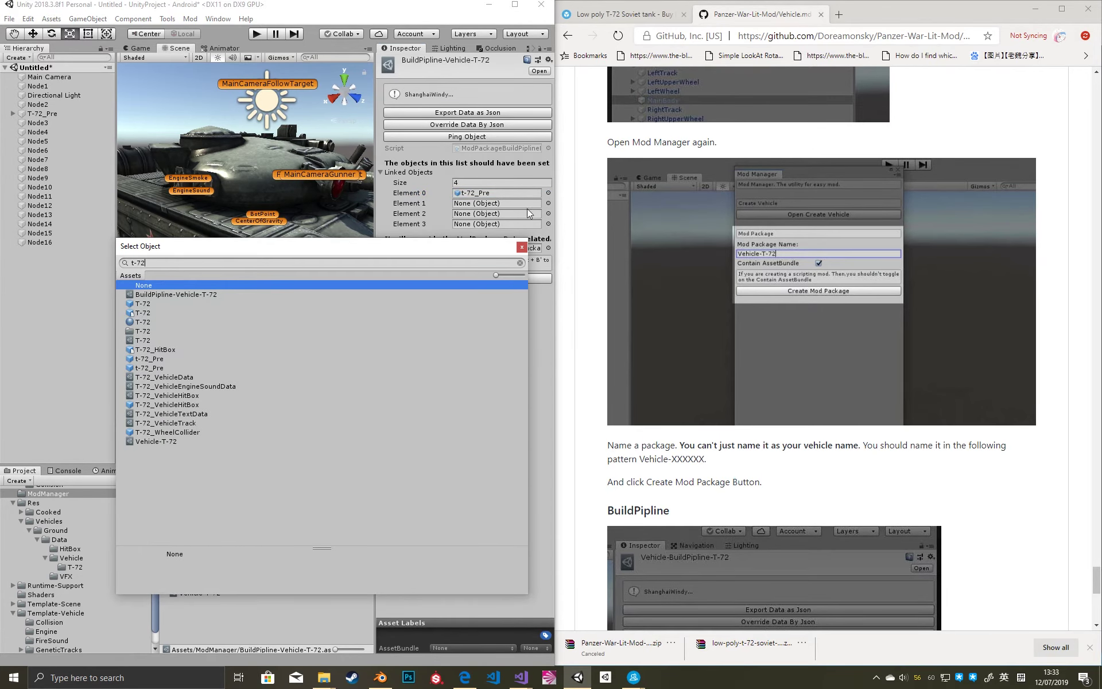
double_click(143, 368)
Assign T-72_VehicleTextData to Element 2.
scroll(703, 323, "down", 2)
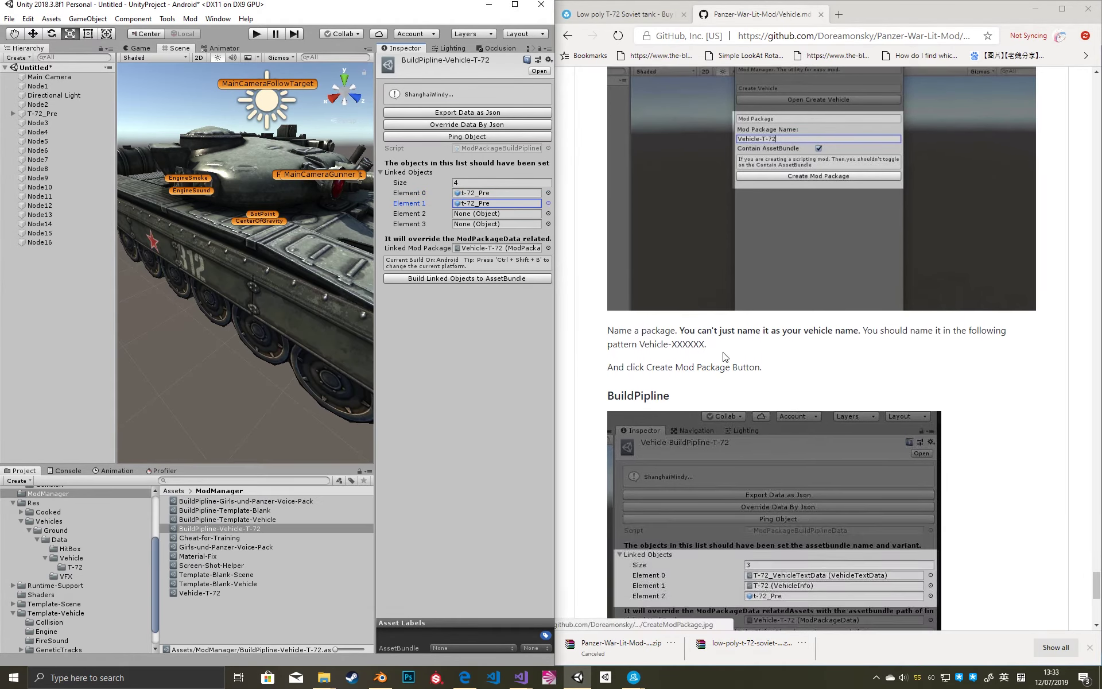
left_click(548, 215)
type("t-2")
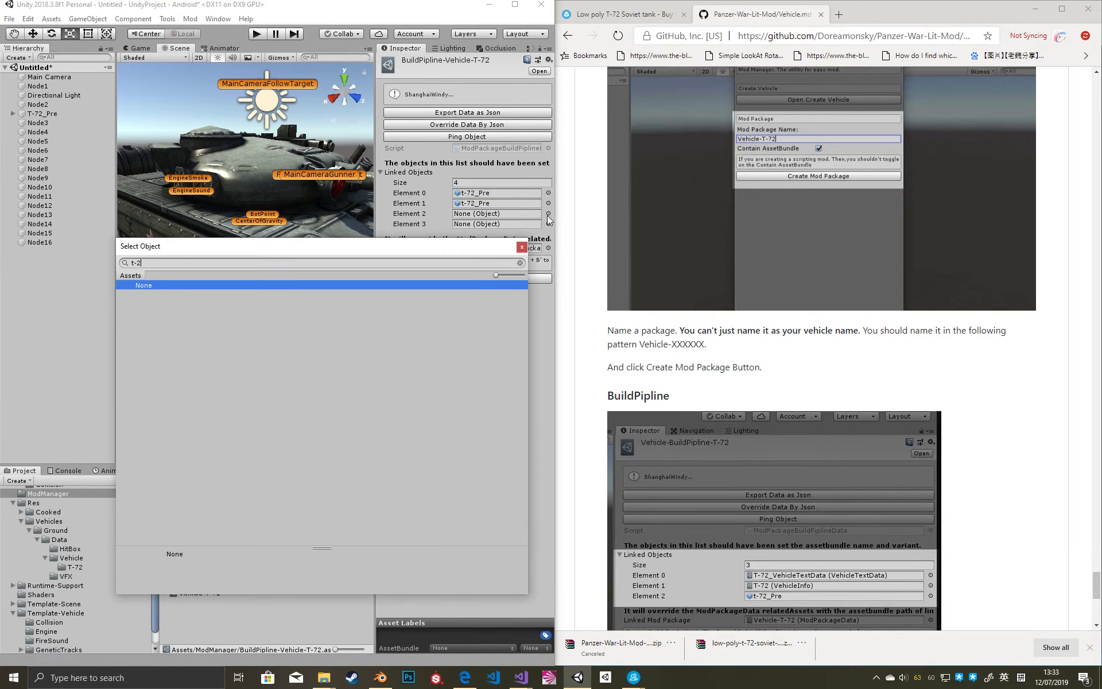
key("BackSpace")
type("72 ve")
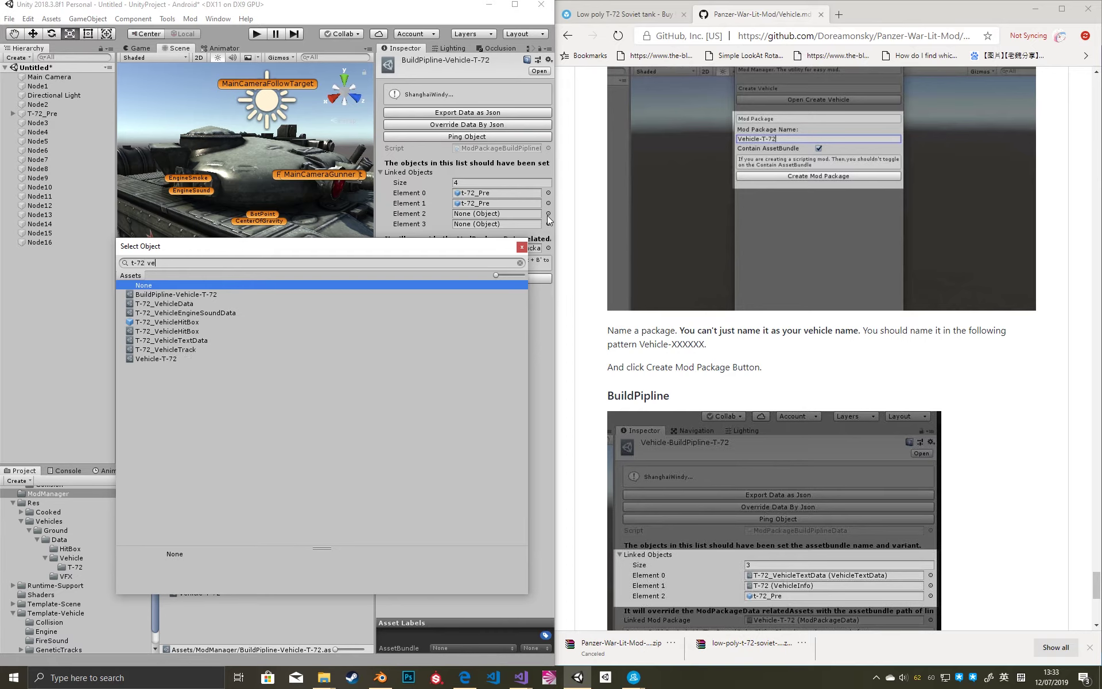
type("hicle te")
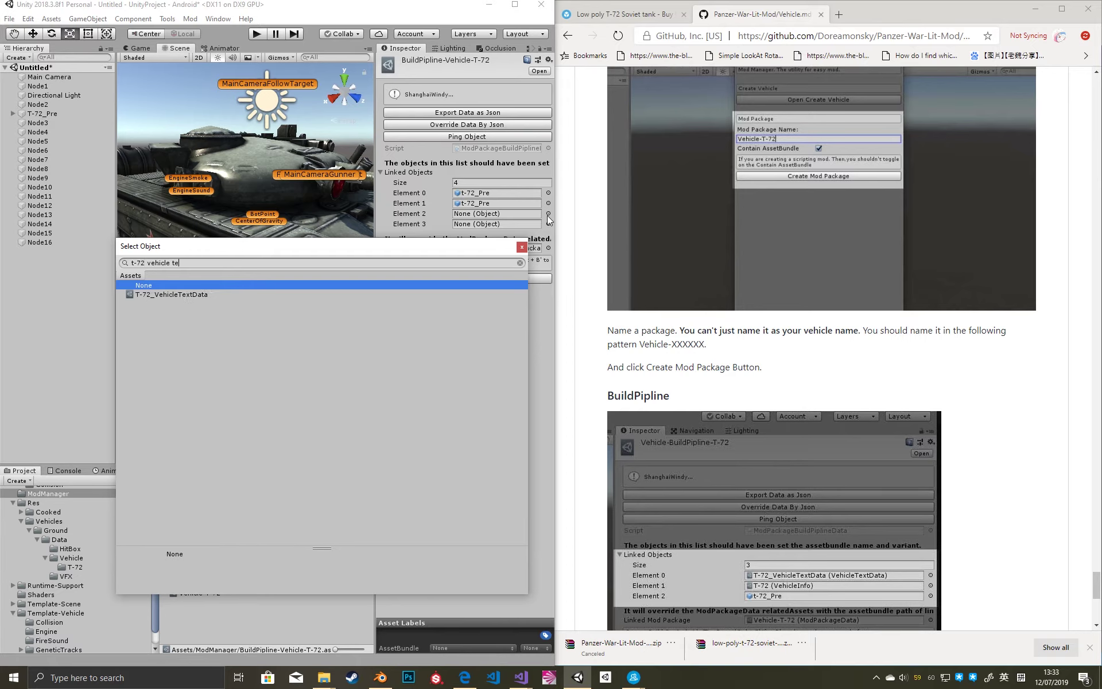
left_click(184, 296)
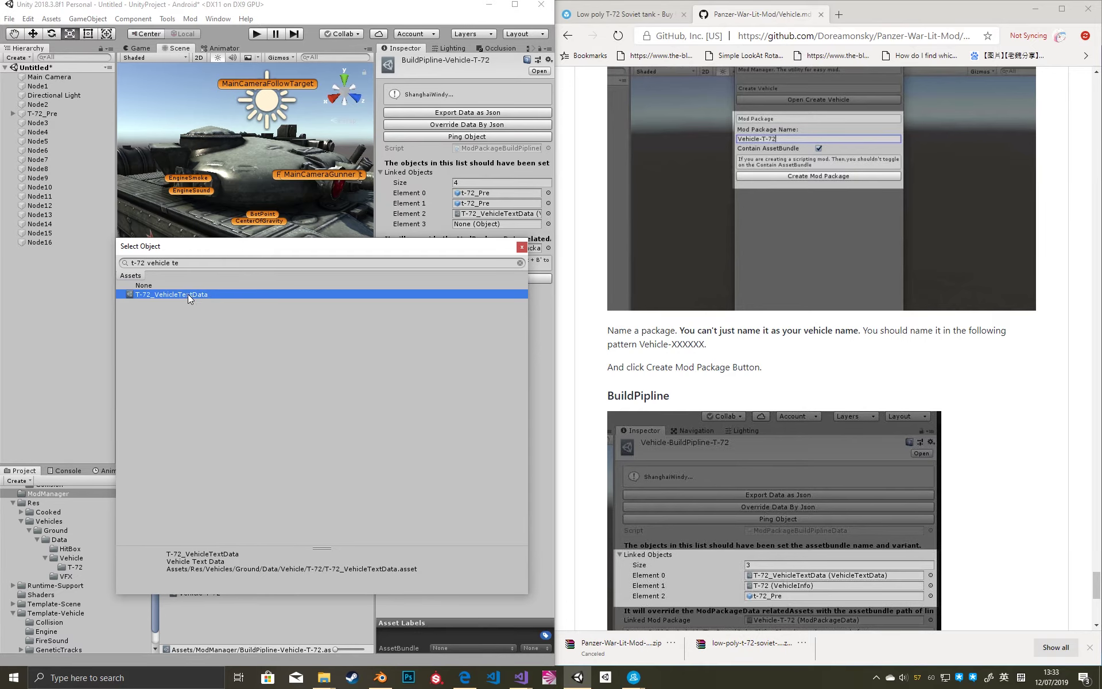
double_click(188, 294)
Set Element 3 to the T-72 vehicle info and build the linked objects into asset bundles.
left_click(548, 224)
type("t-72")
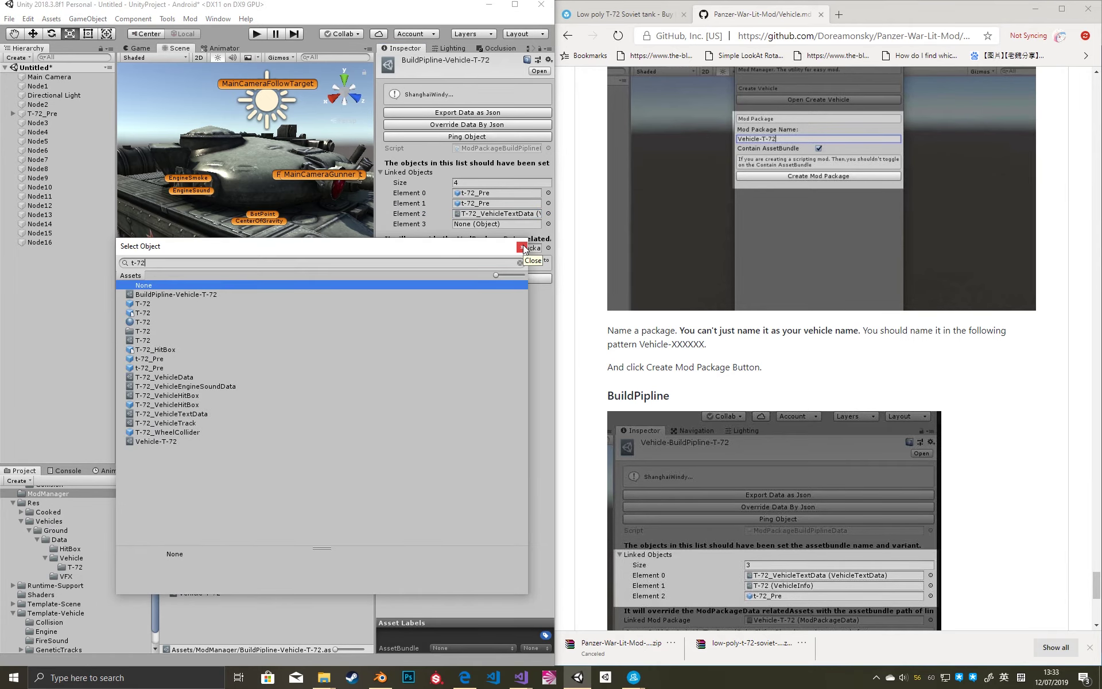
type(" vehicle i")
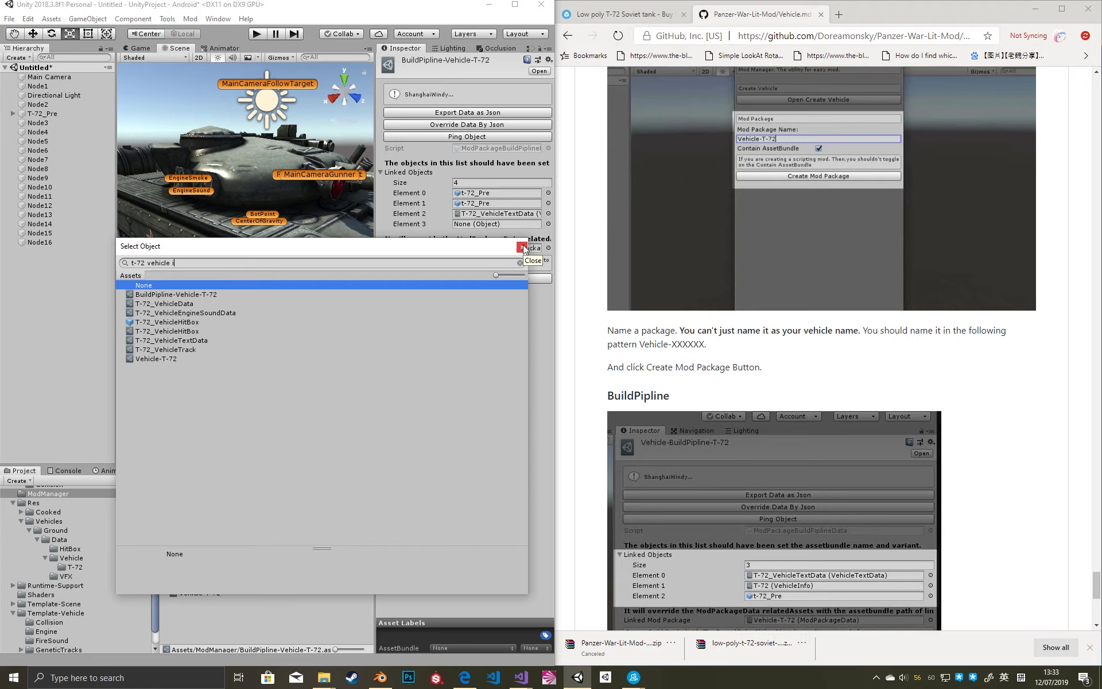
key("BackSpace")
key("BackSpace")
key("BackSpace")
key("BackSpace")
key("BackSpace")
key("BackSpace")
key("BackSpace")
key("BackSpace")
key("BackSpace")
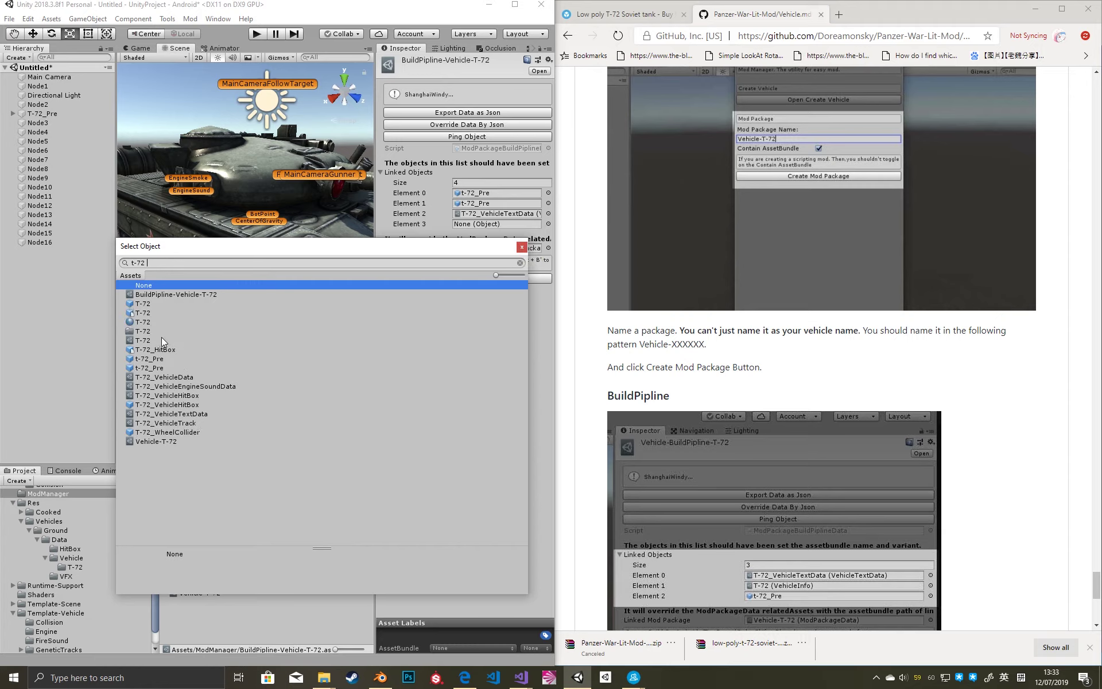
left_click(161, 337)
double_click(161, 337)
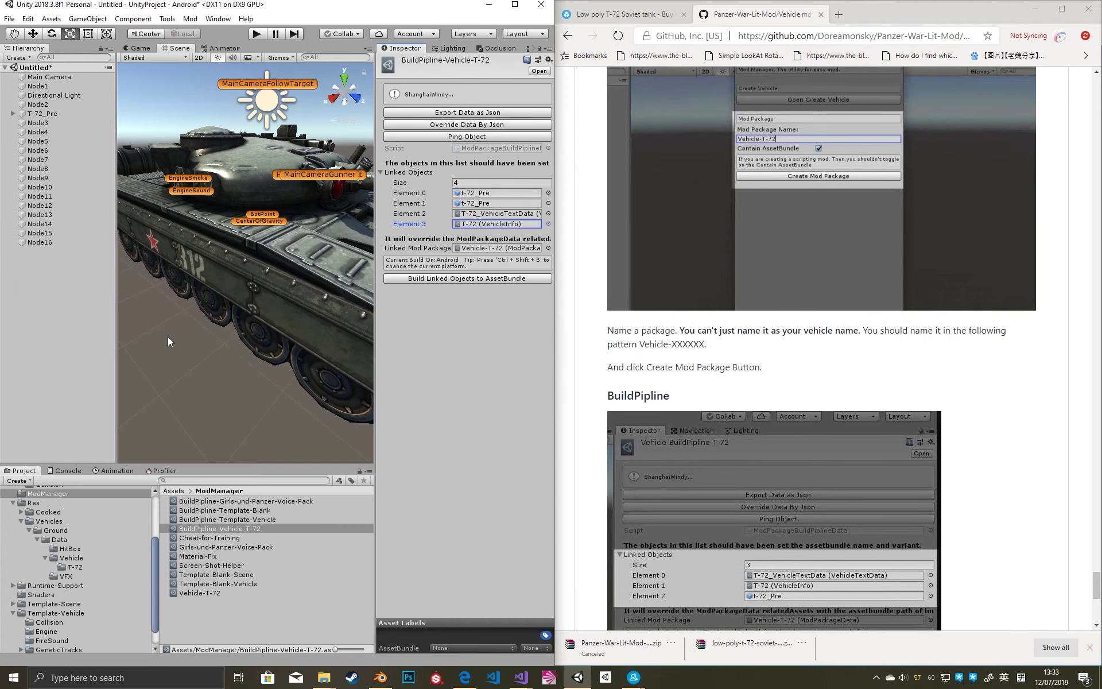
scroll(636, 374, "down", 8)
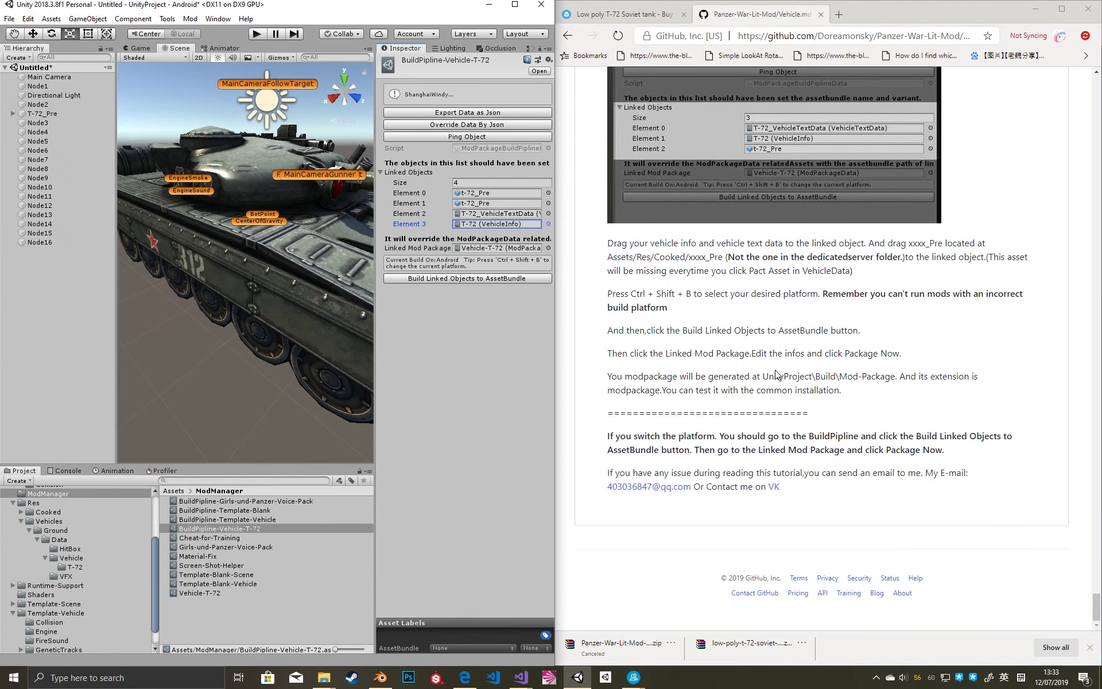
left_click(507, 279)
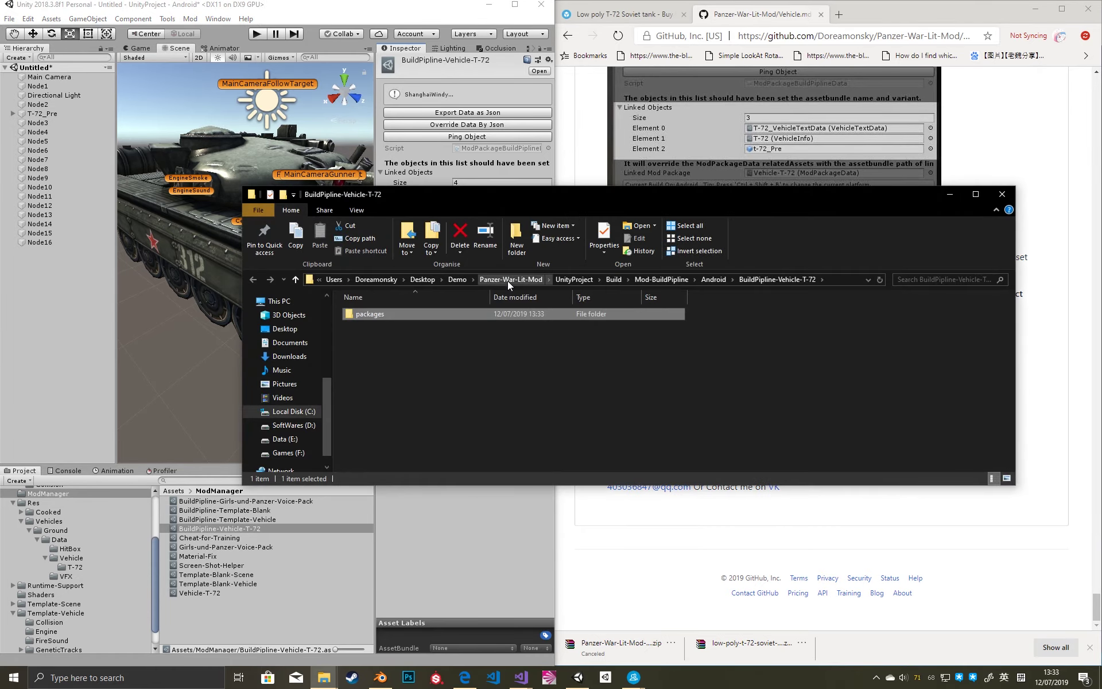
double_click(456, 314)
left_click_drag(433, 441, 427, 309)
left_click(460, 439)
left_click(952, 195)
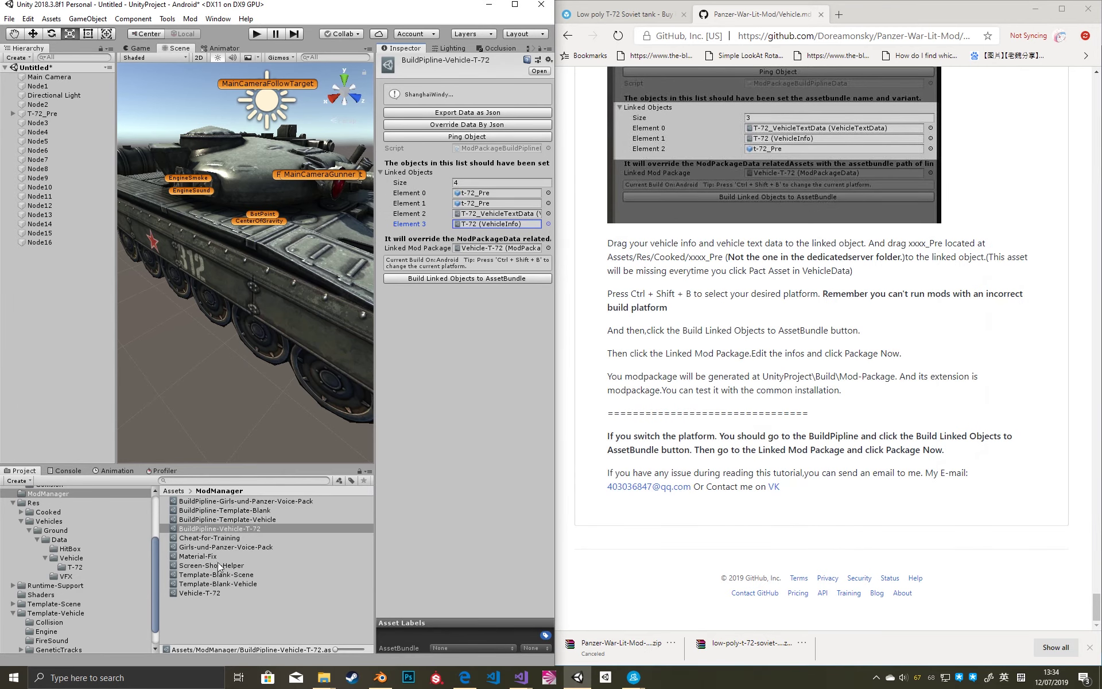
Name the Vehicle-T-72 mod 'My T-72 Mod' and package it as Android_Vehicle-T-72.modpack.
left_click(215, 592)
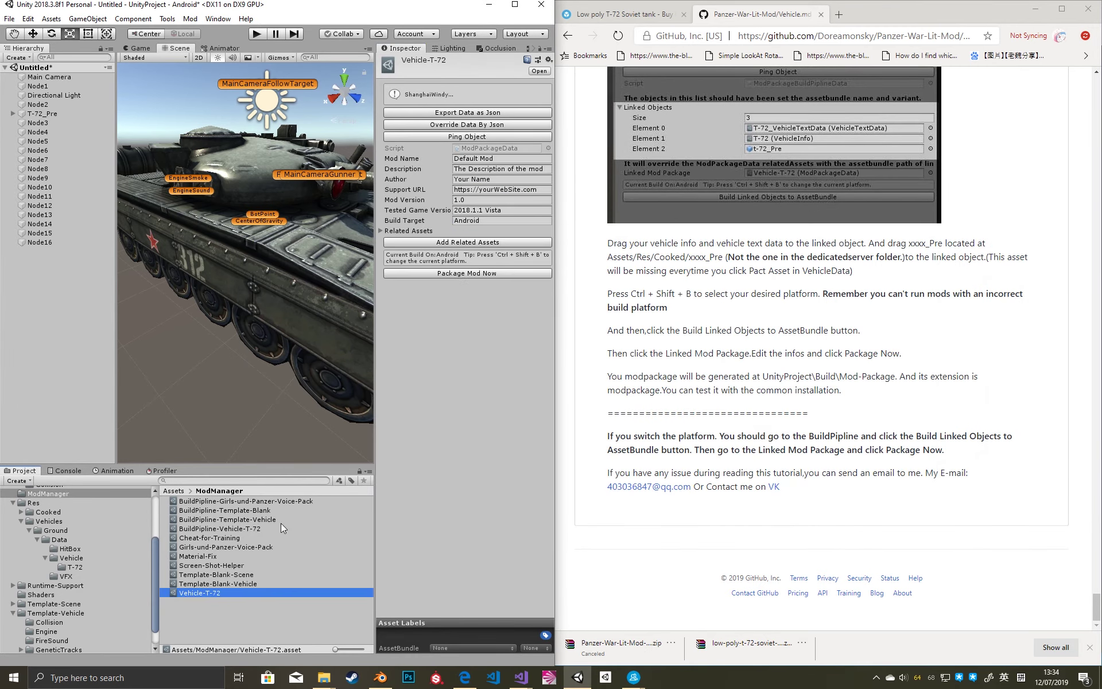
left_click(497, 158)
type("My T-72")
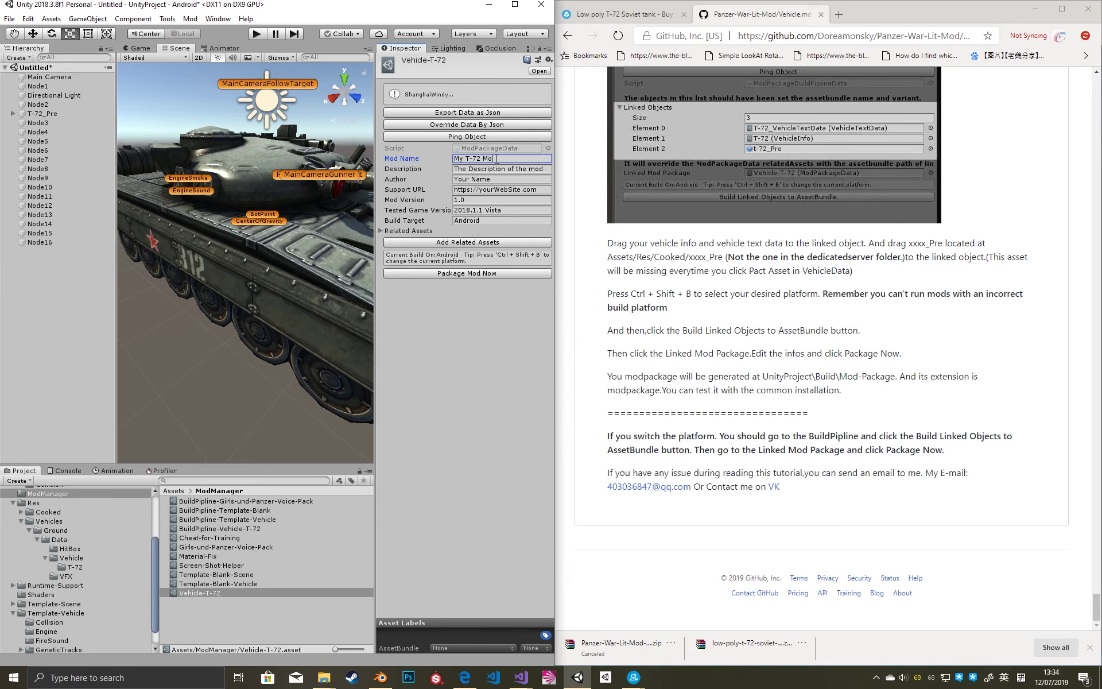
key("Tab")
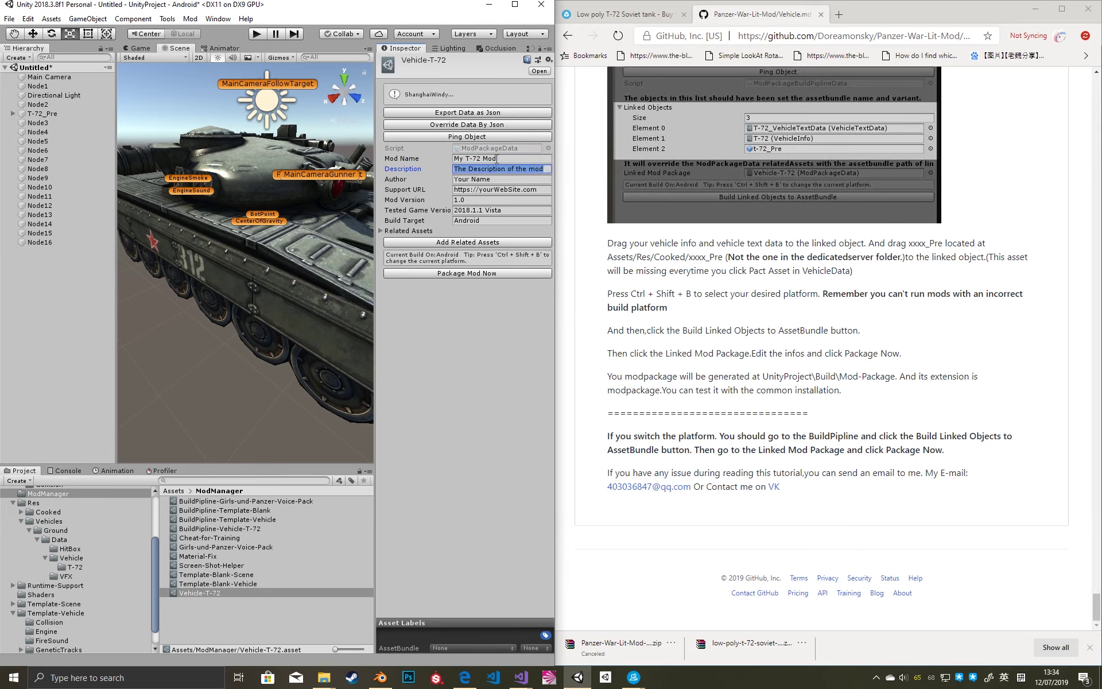
left_click(407, 231)
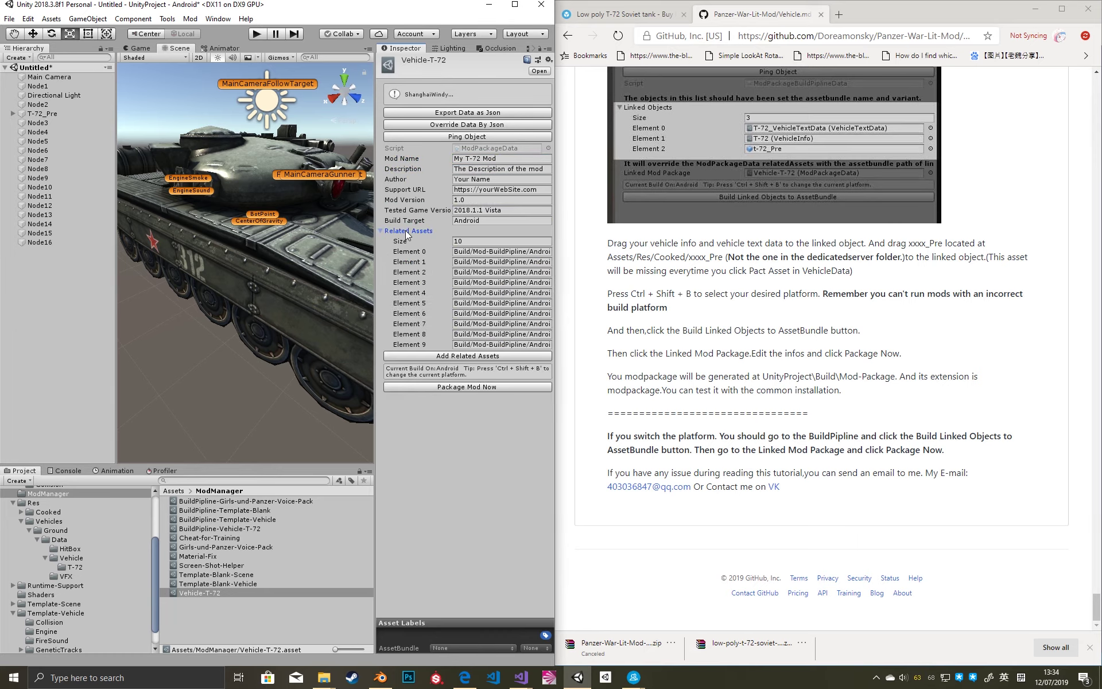
left_click(481, 388)
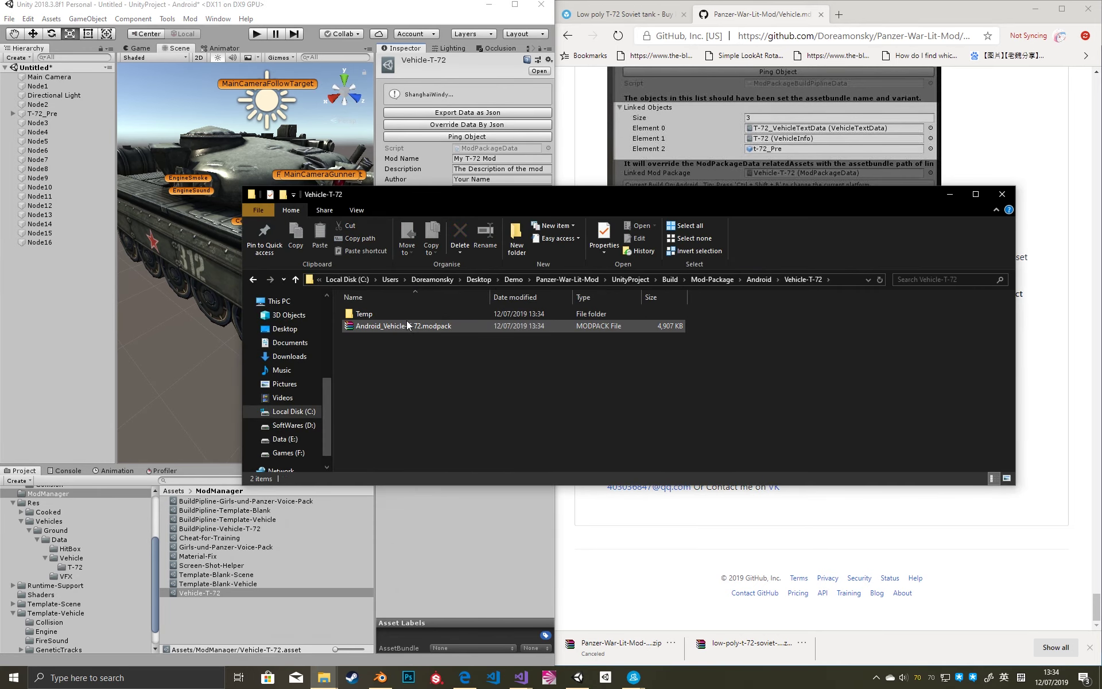
Copy the Android_Vehicle-T-72.modpack file in File Explorer.
left_click(419, 325)
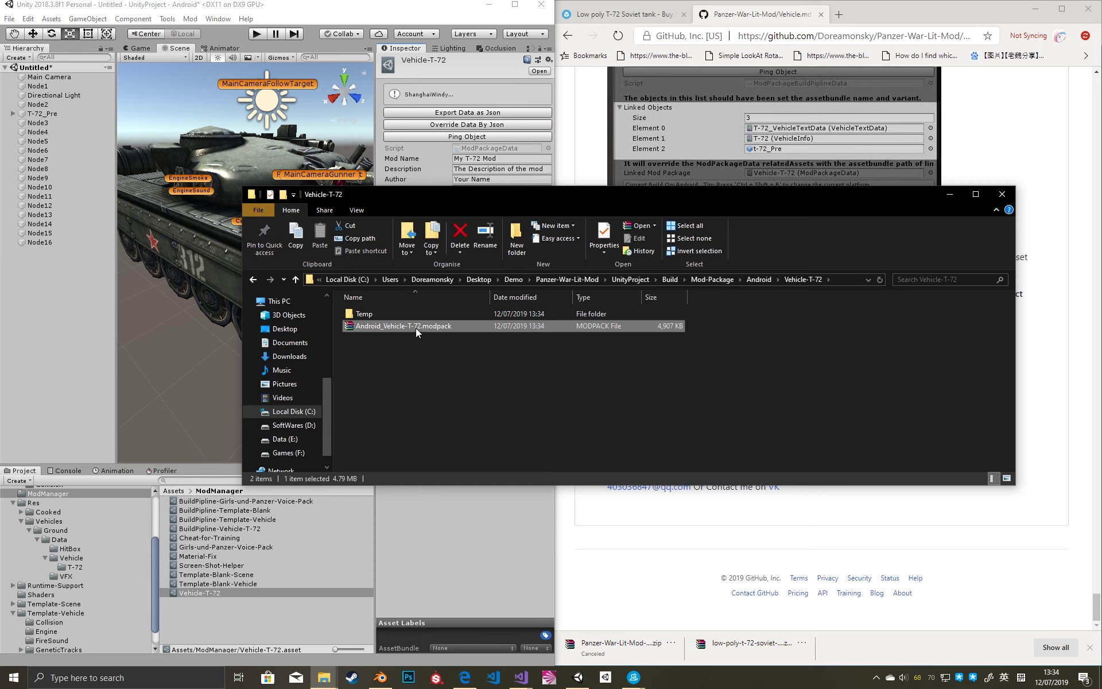
left_click_drag(416, 328, 417, 331)
key("alt+F9")
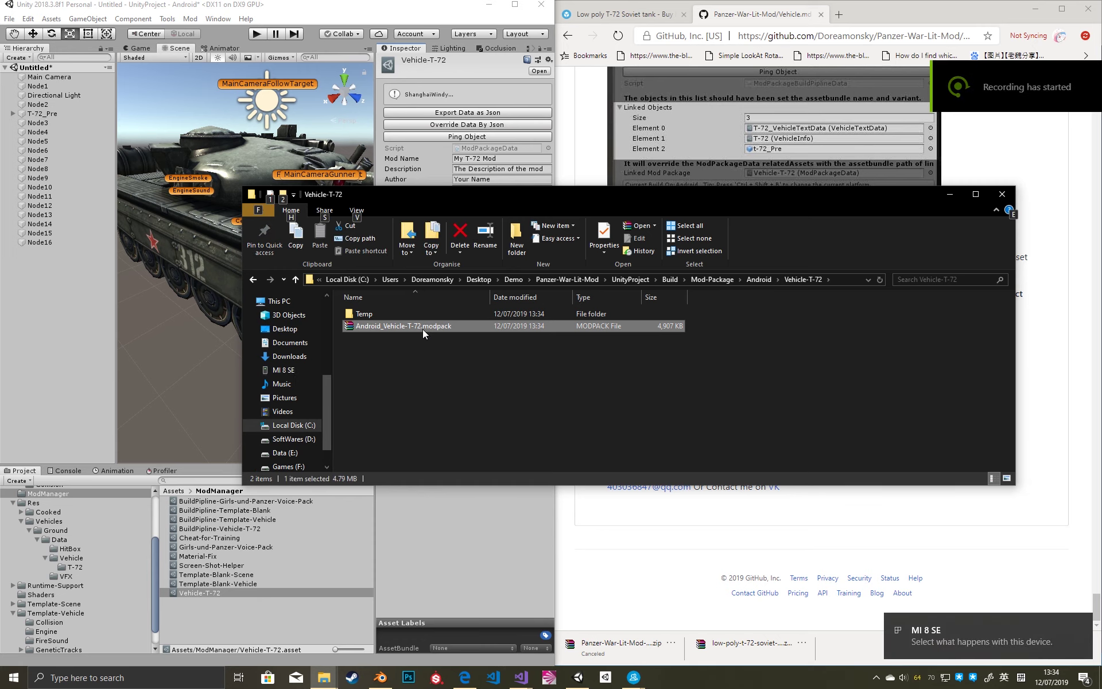
left_click(422, 338)
left_click(416, 329)
key("ctrl+c")
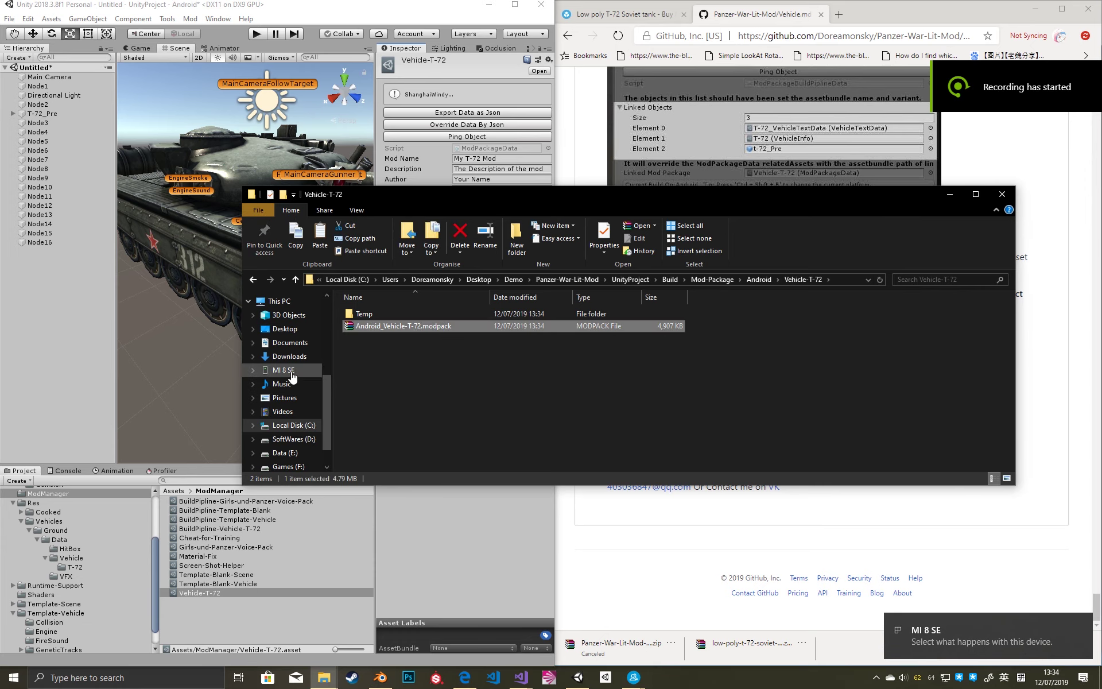
Paste it into MI 8 SE's Android/data/com.shanghaiwindy.PanzerWarOpenSource/files/mods/Installs folder.
left_click(292, 372)
double_click(422, 311)
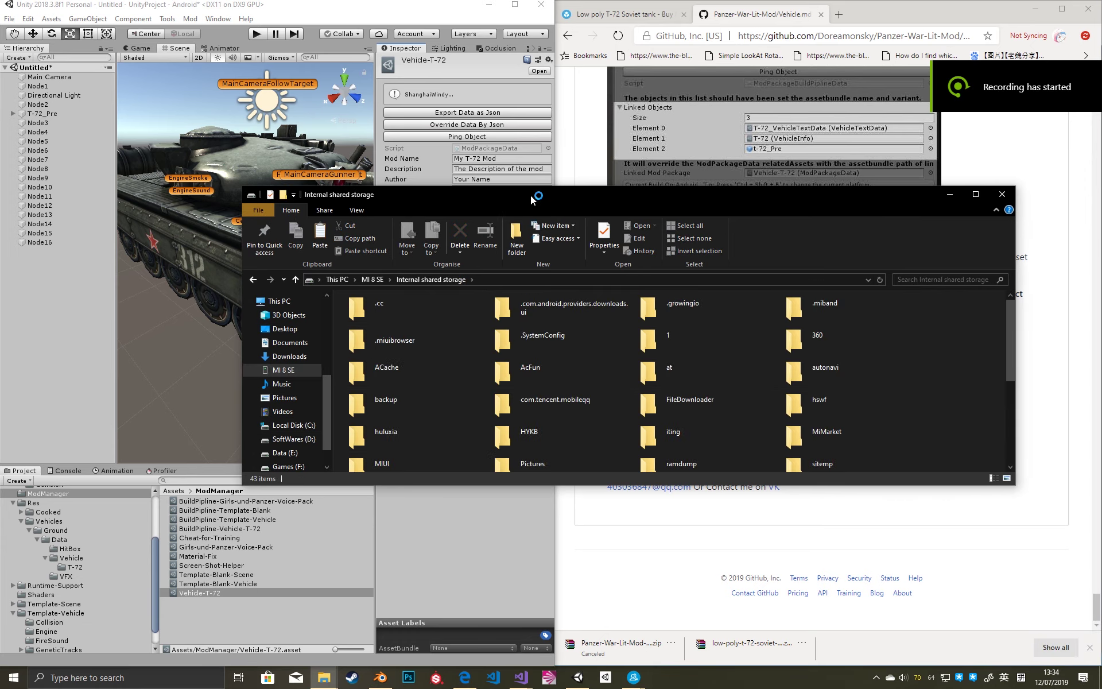
double_click(531, 195)
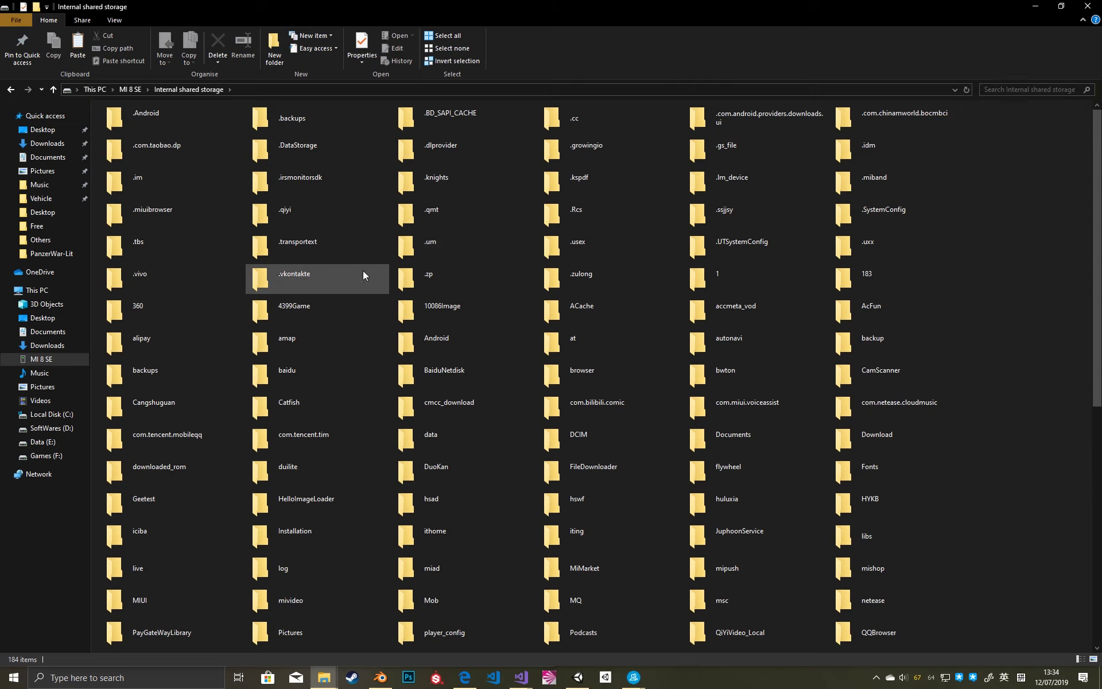
double_click(459, 340)
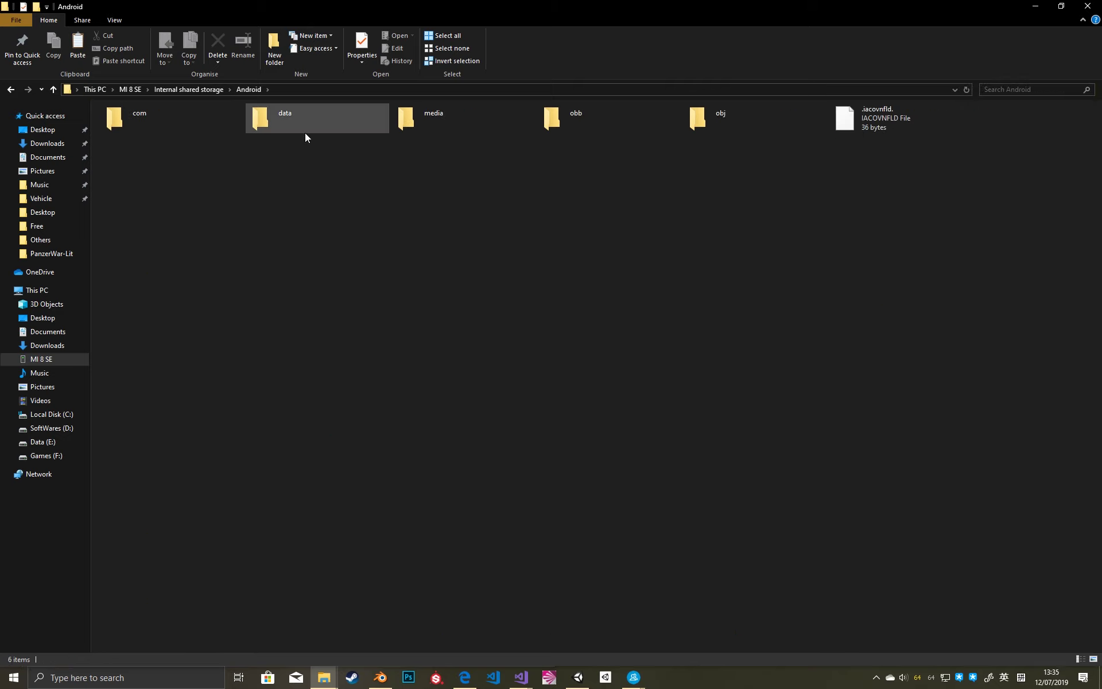
double_click(328, 126)
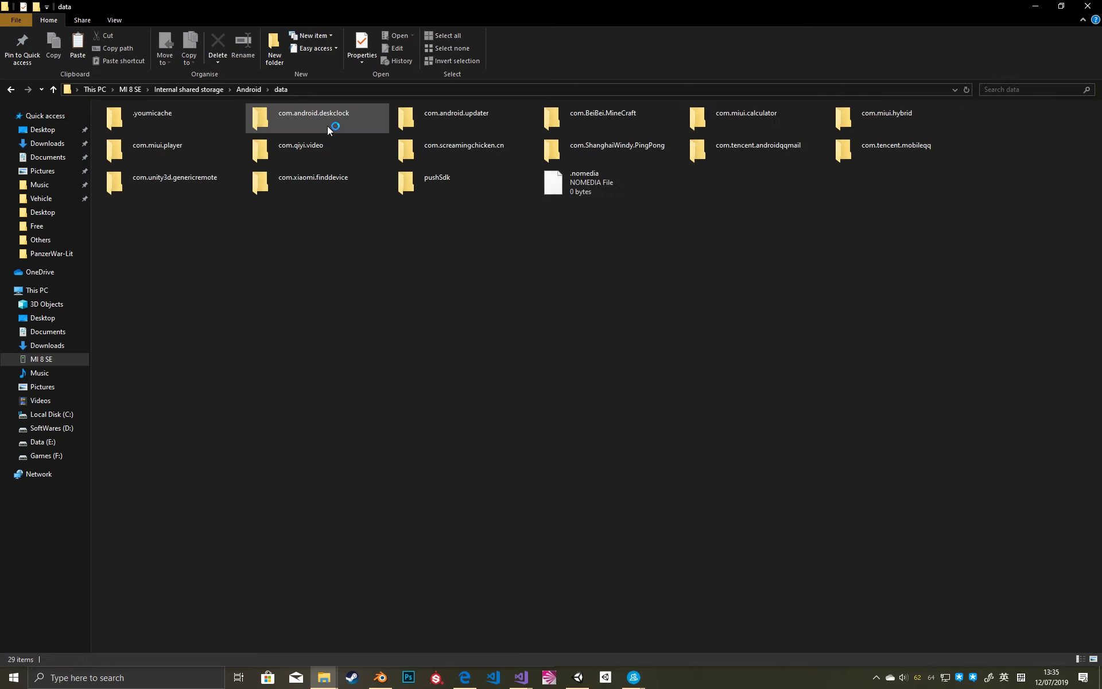
scroll(494, 246, "down", 5)
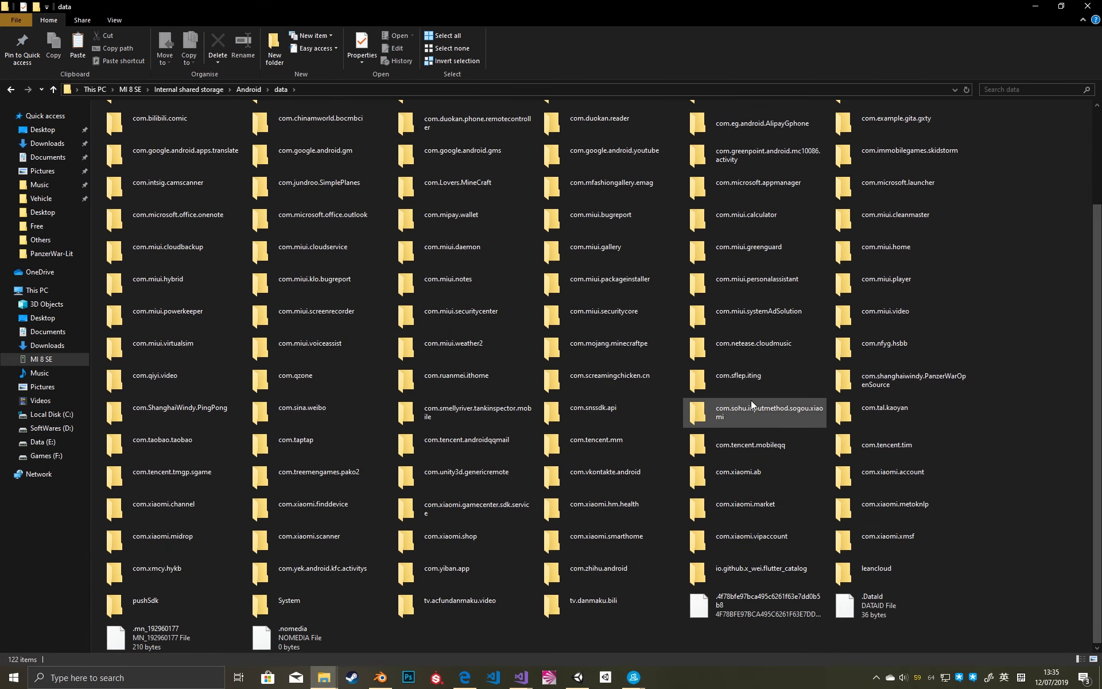
double_click(887, 380)
double_click(286, 123)
double_click(157, 126)
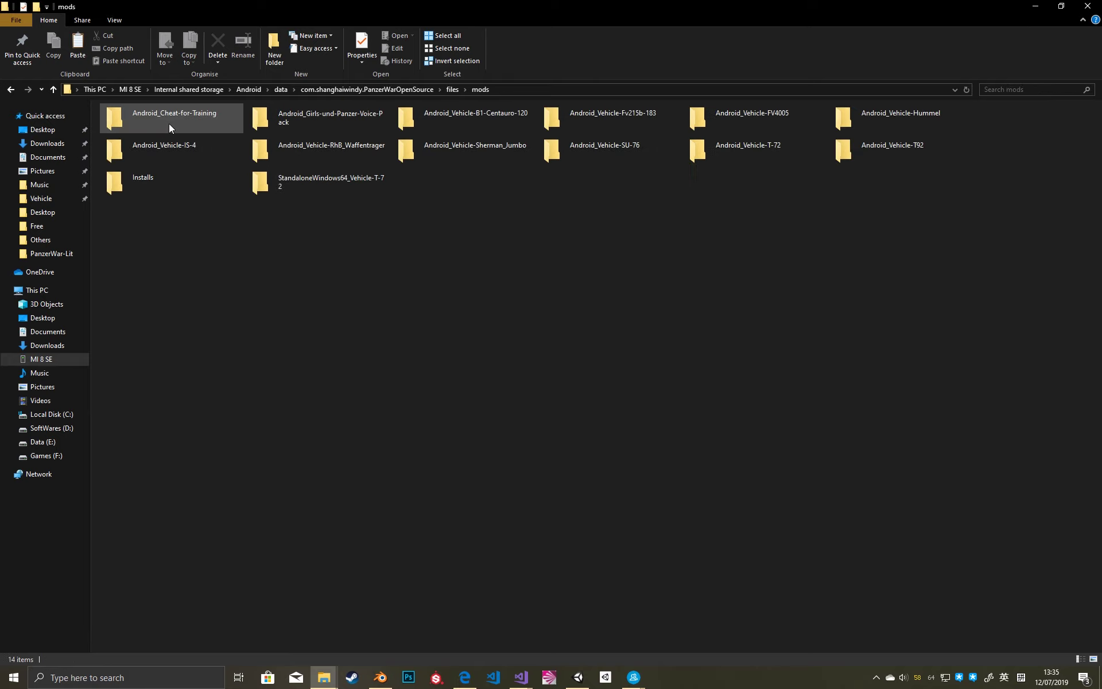
double_click(181, 184)
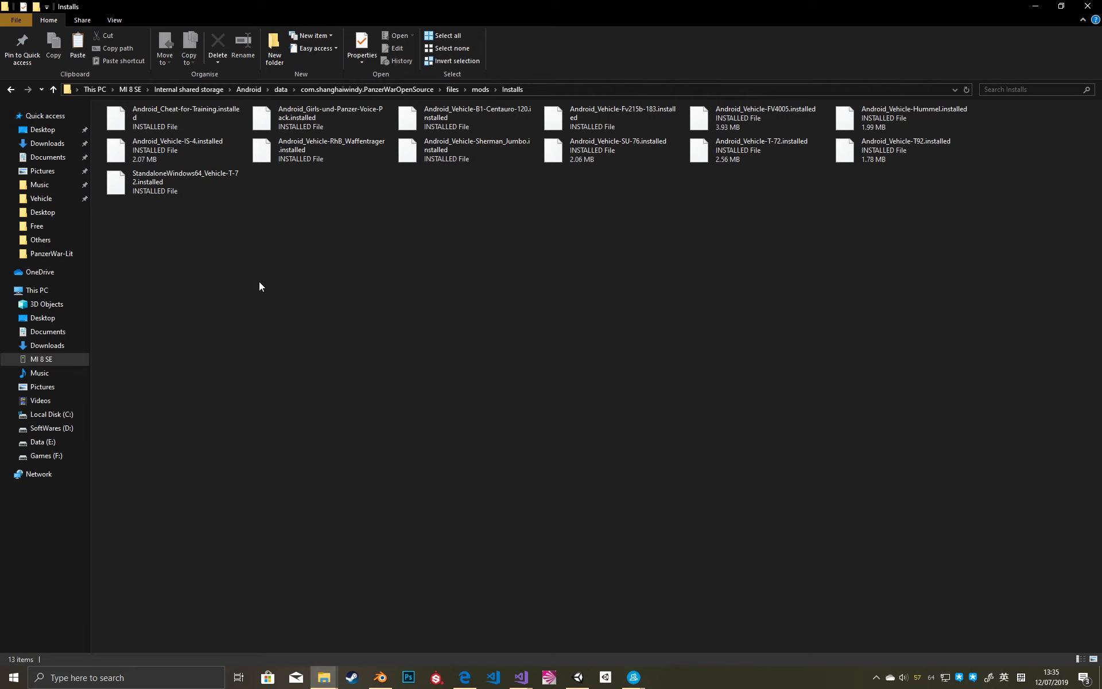
key("ctrl+v")
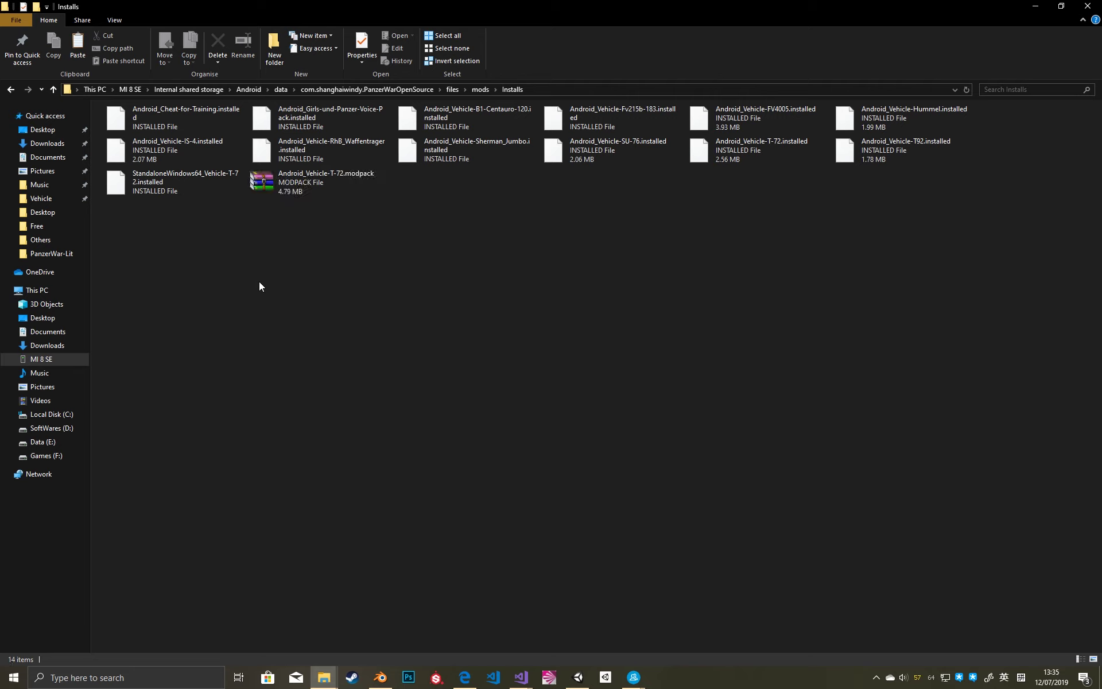